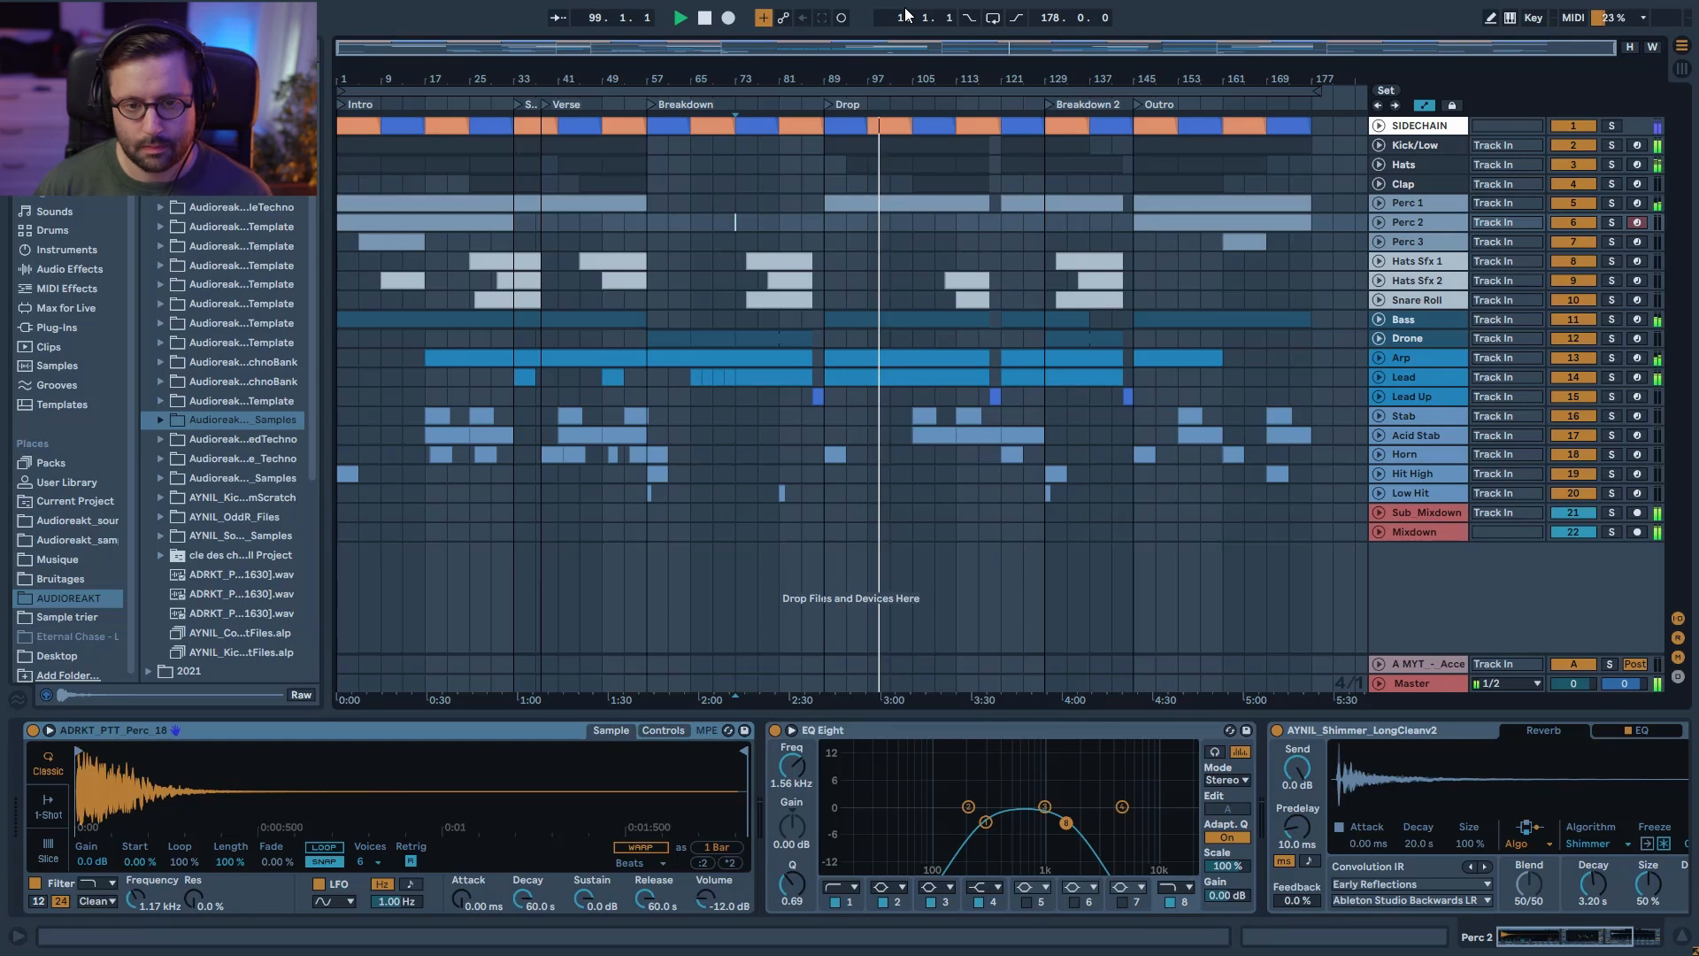
Step: Stop playback, solo the Lead track and play it from bar 73 in the Breakdown
{"action": "key", "text": "space"}
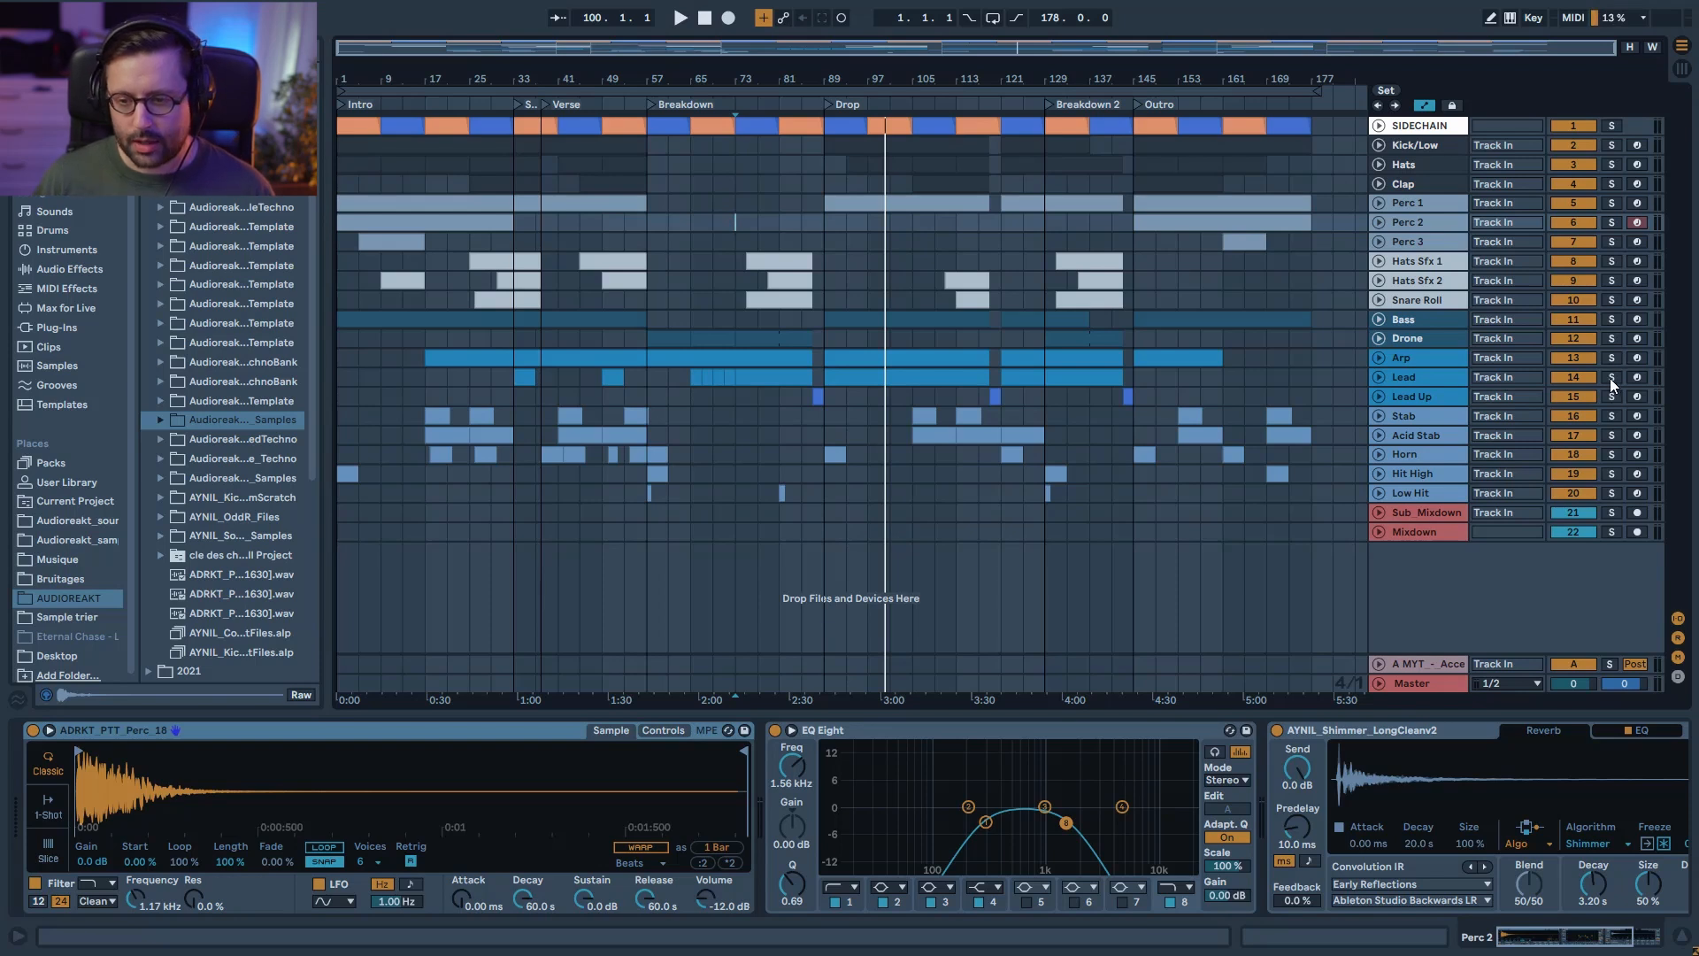
{"action": "left_click", "coordinate": [1610, 379]}
{"action": "key", "text": "space"}
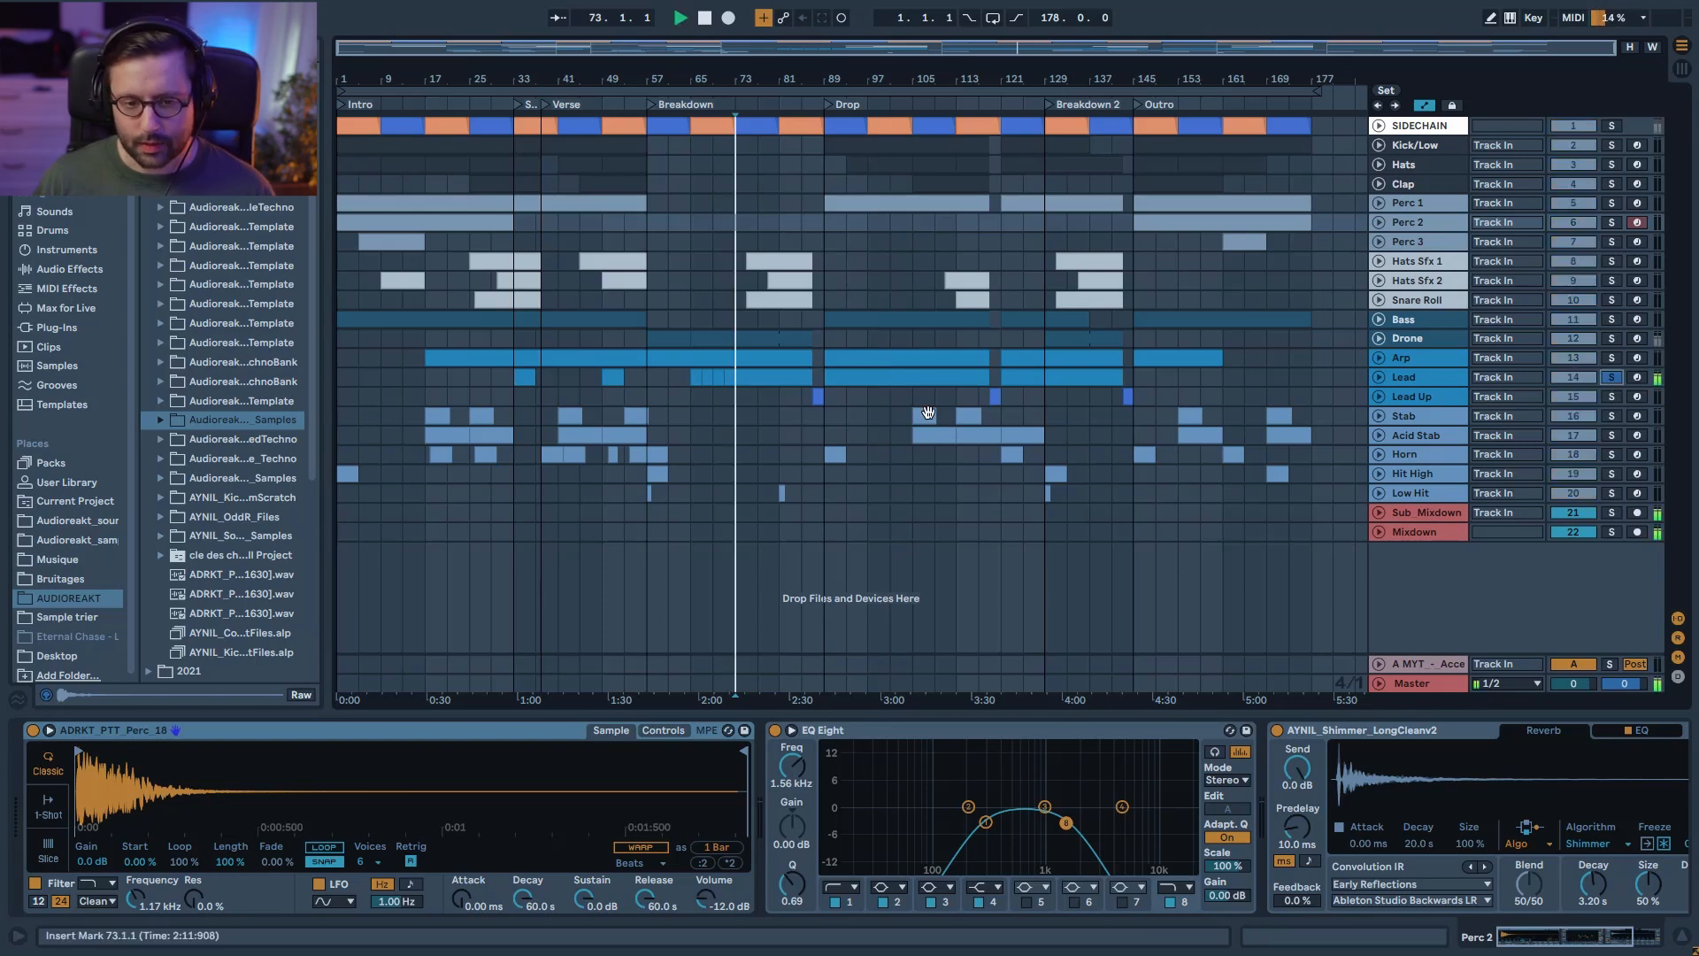
{"action": "left_click", "coordinate": [777, 396]}
Step: Solo the Arp track and play it from the start of the Breakdown and from around bar 41 in the Verse
{"action": "left_click", "coordinate": [1611, 358]}
{"action": "left_click", "coordinate": [748, 364]}
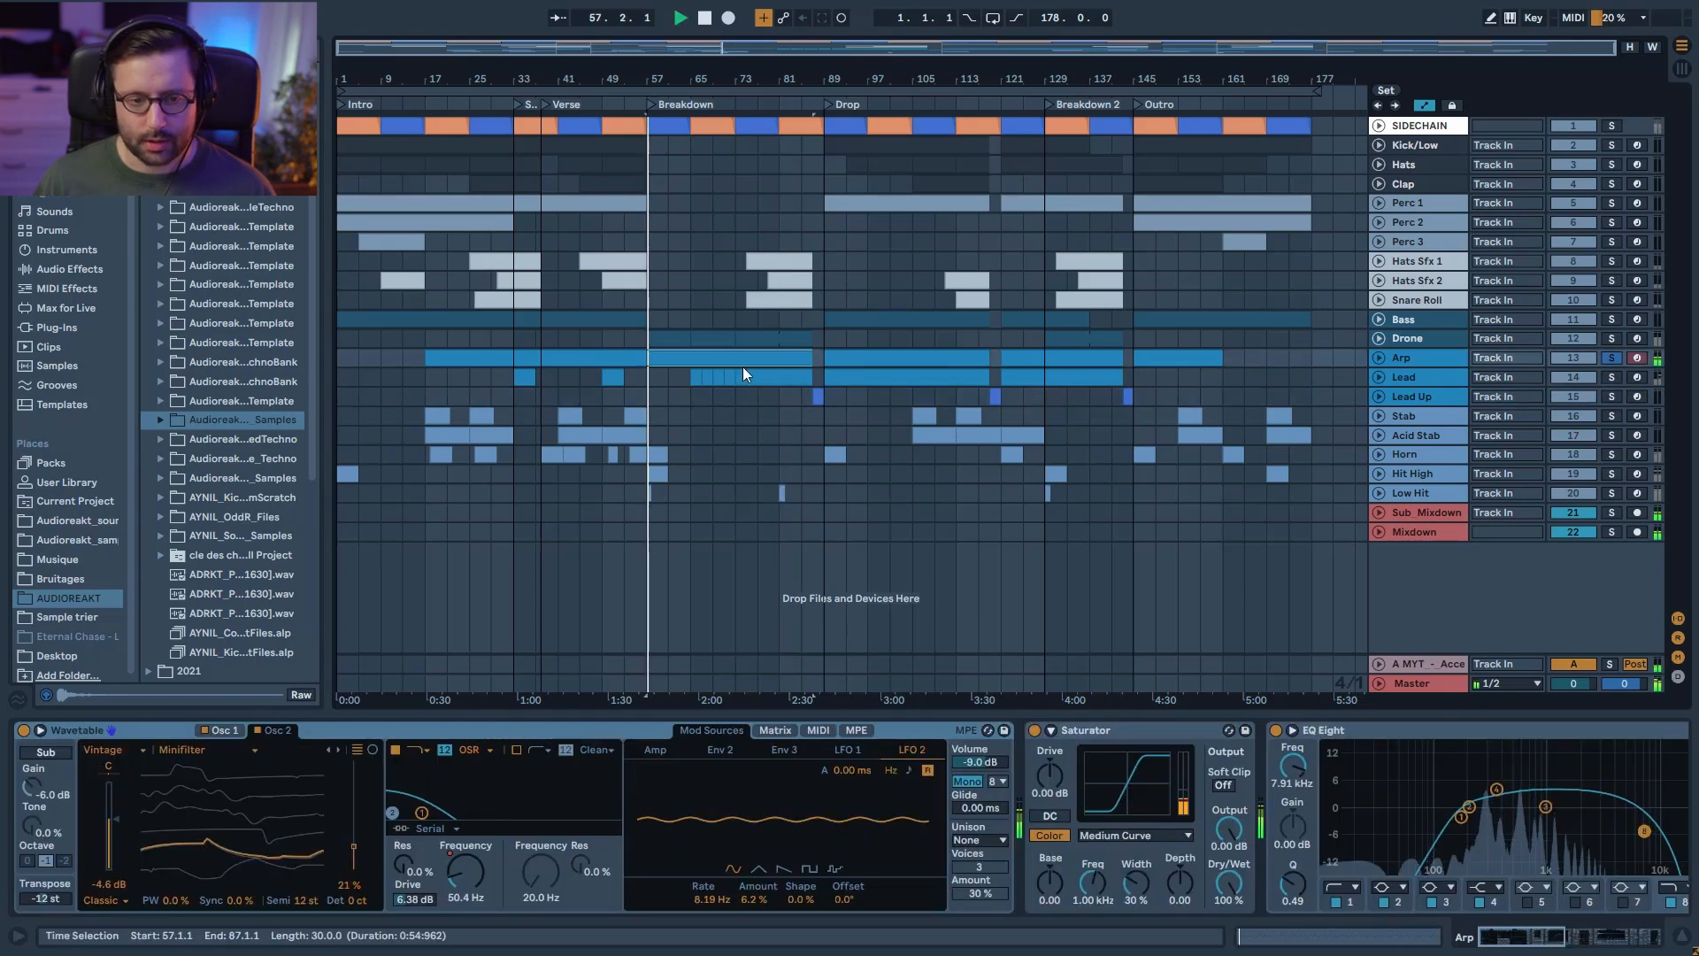
{"action": "left_click", "coordinate": [569, 341]}
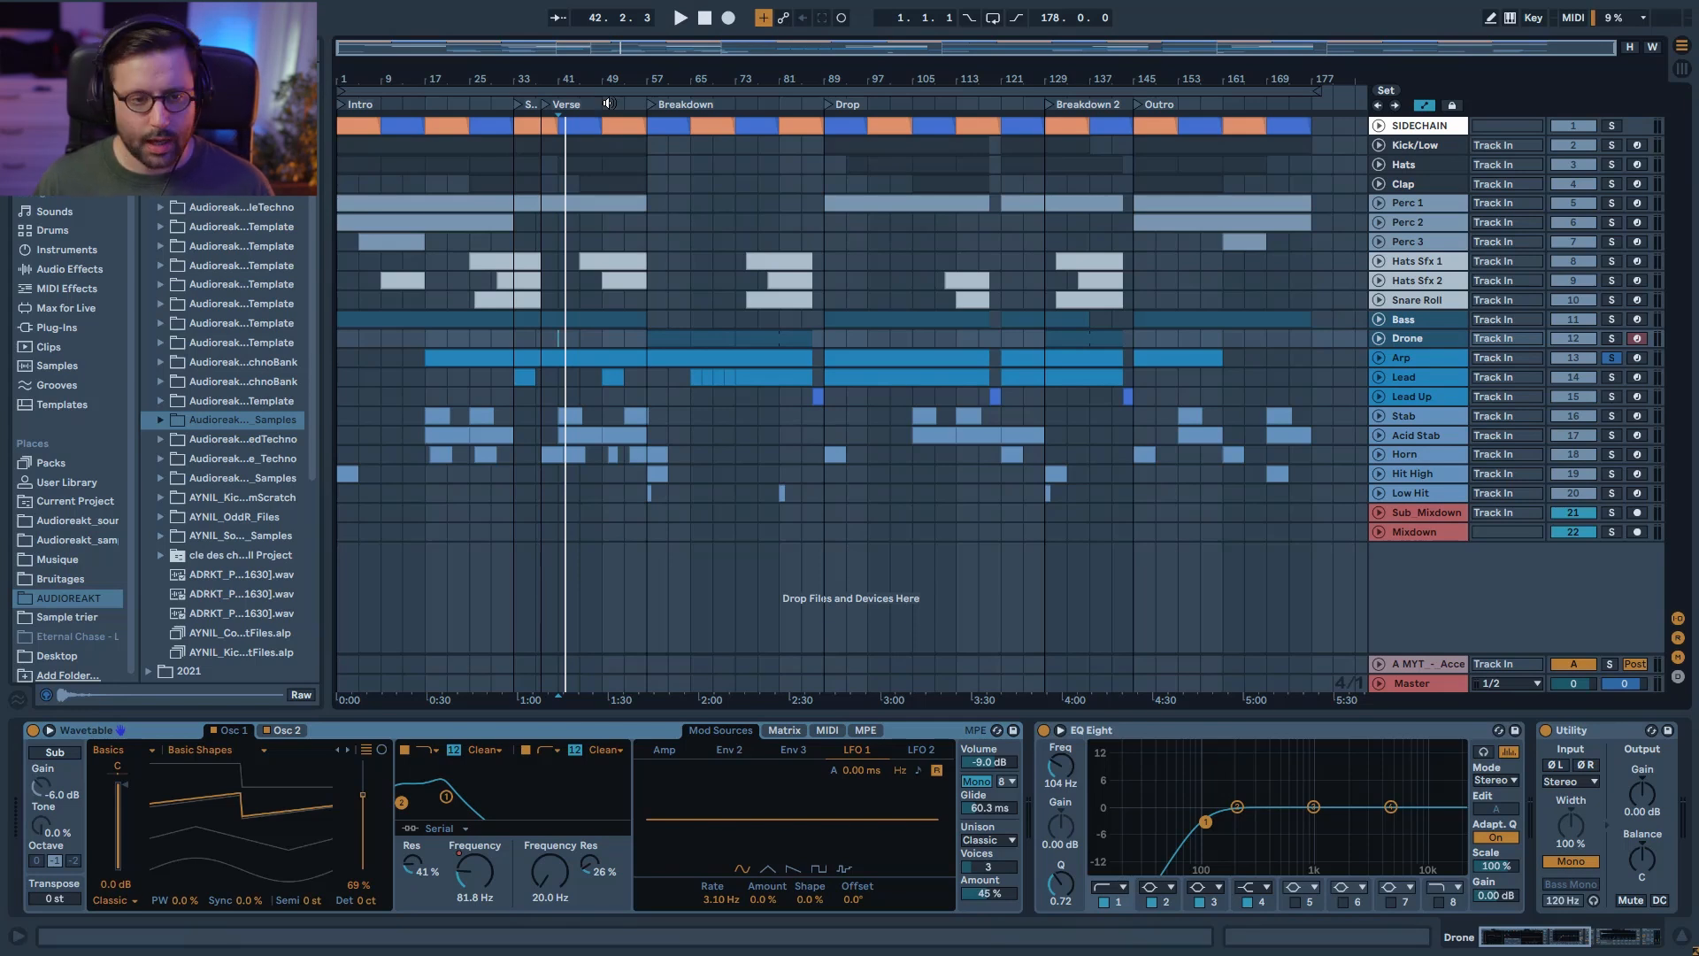
Step: Solo the Hit High track and play its opening clip at the start of the Intro
{"action": "left_click_drag", "start_coordinate": [566, 50], "coordinate": [566, 150]}
{"action": "left_click", "coordinate": [358, 469]}
{"action": "left_click", "coordinate": [1612, 474]}
{"action": "key", "text": "space"}
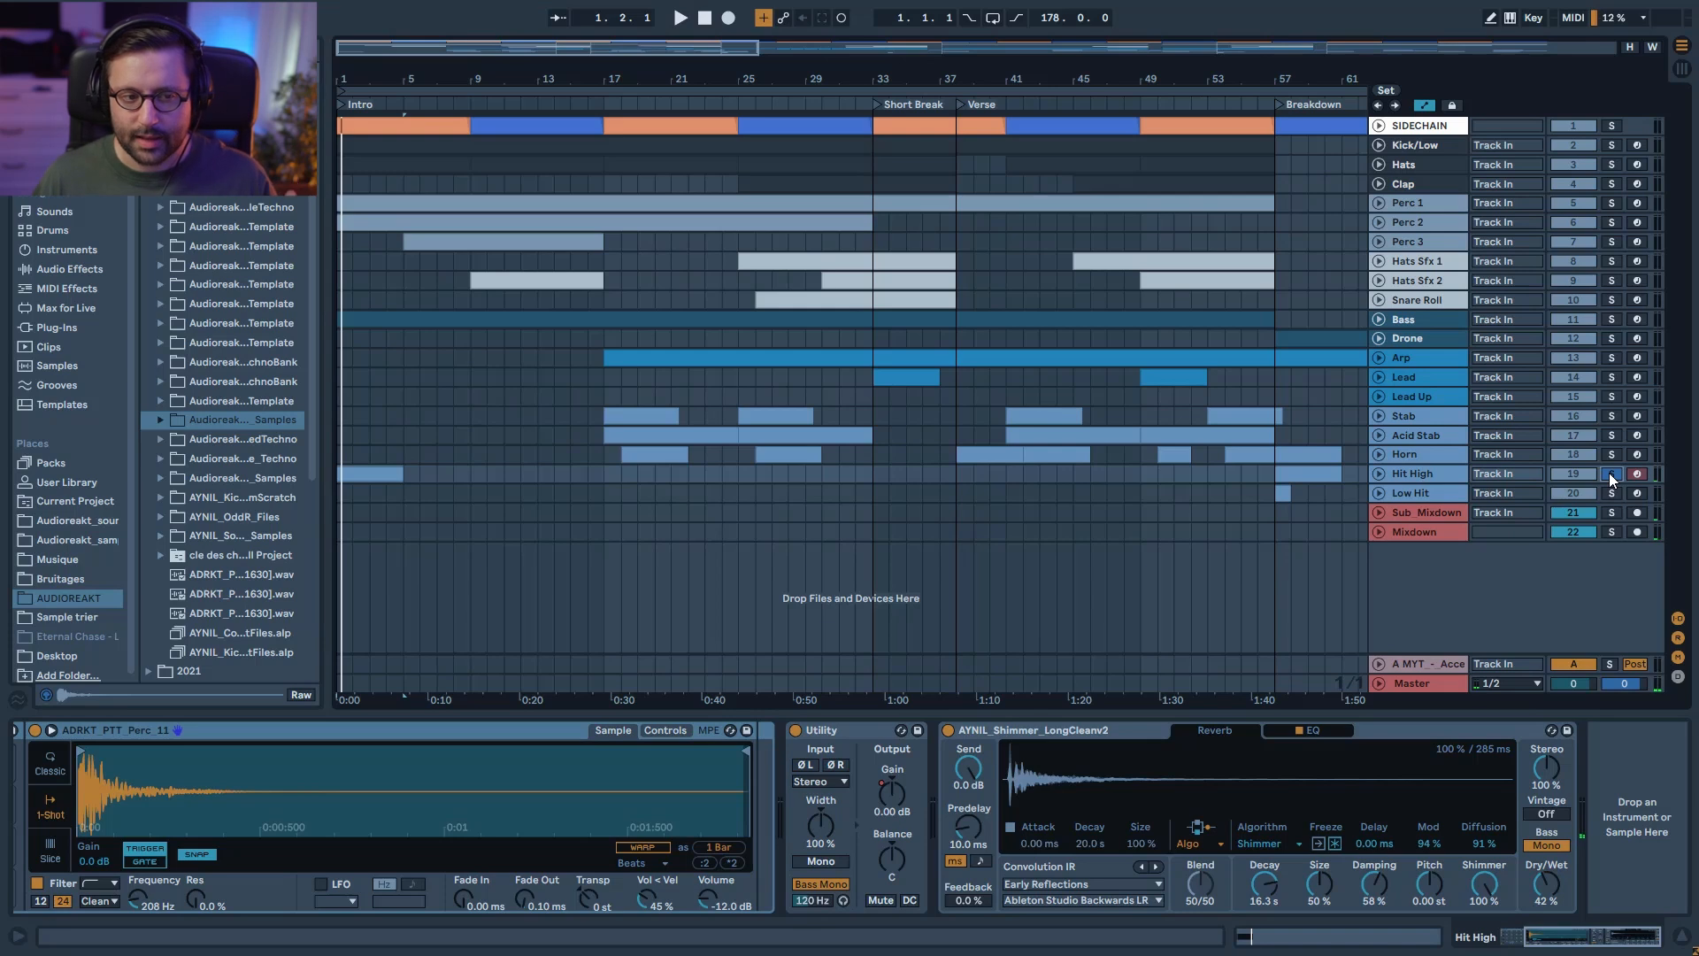
Step: Clear the track solo and play the full mix from the beginning of the Intro
{"action": "left_click", "coordinate": [1613, 147]}
{"action": "left_click", "coordinate": [1613, 147]}
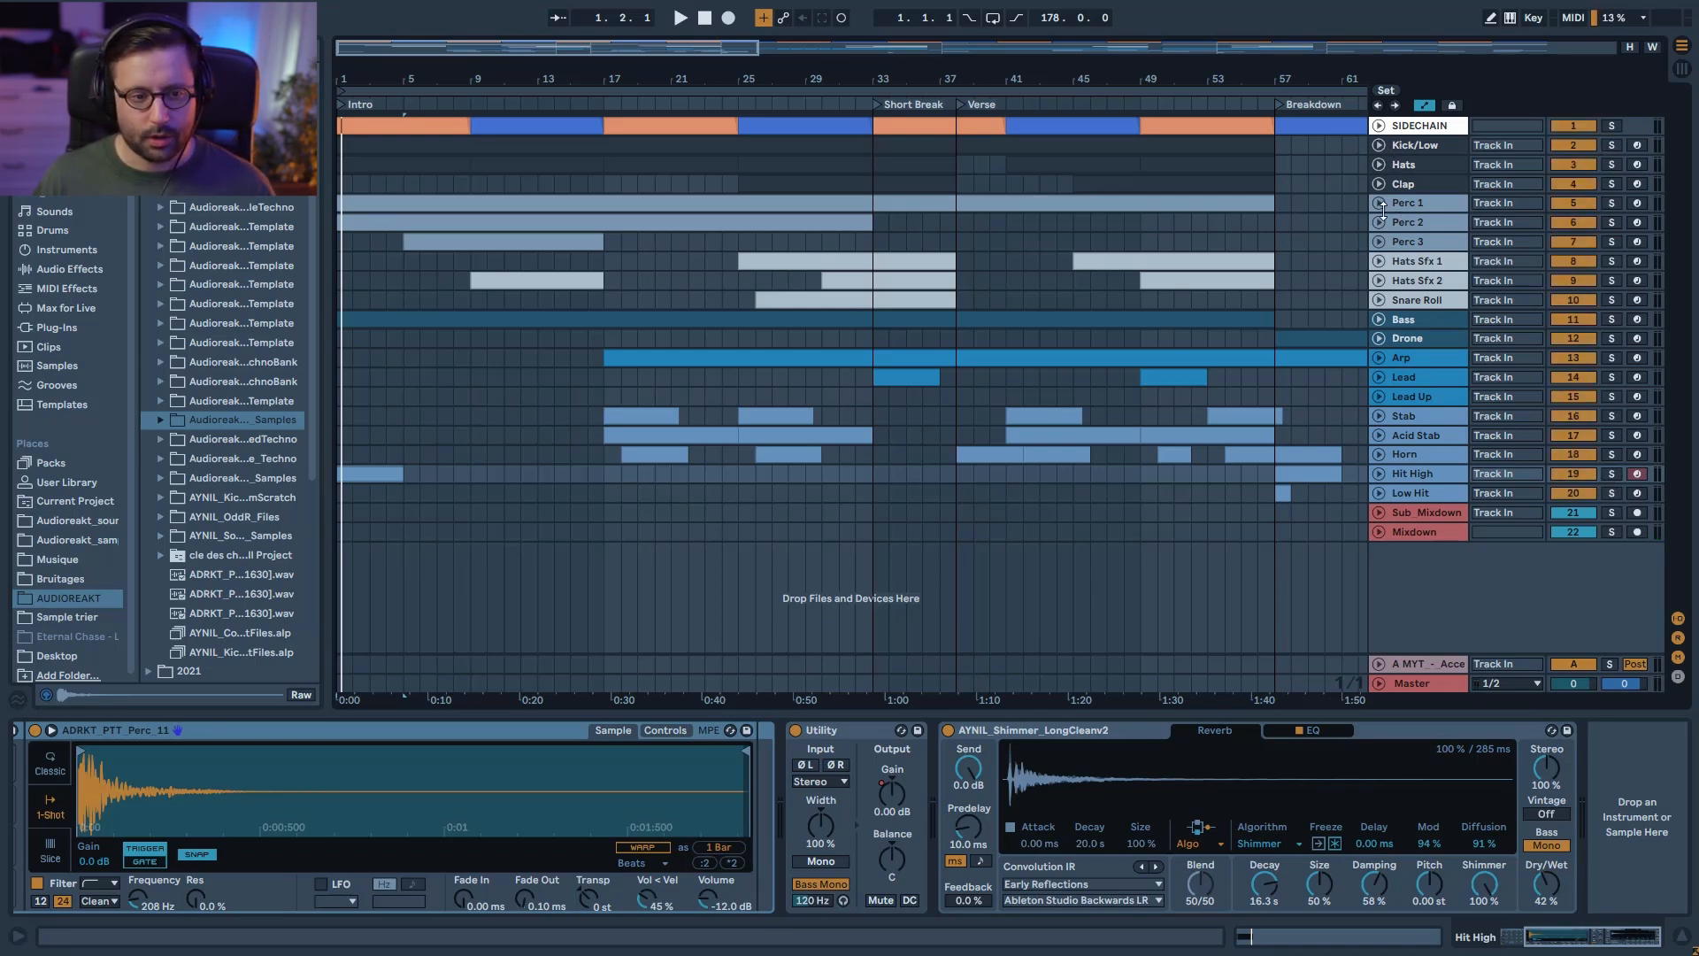
{"action": "left_click", "coordinate": [680, 19]}
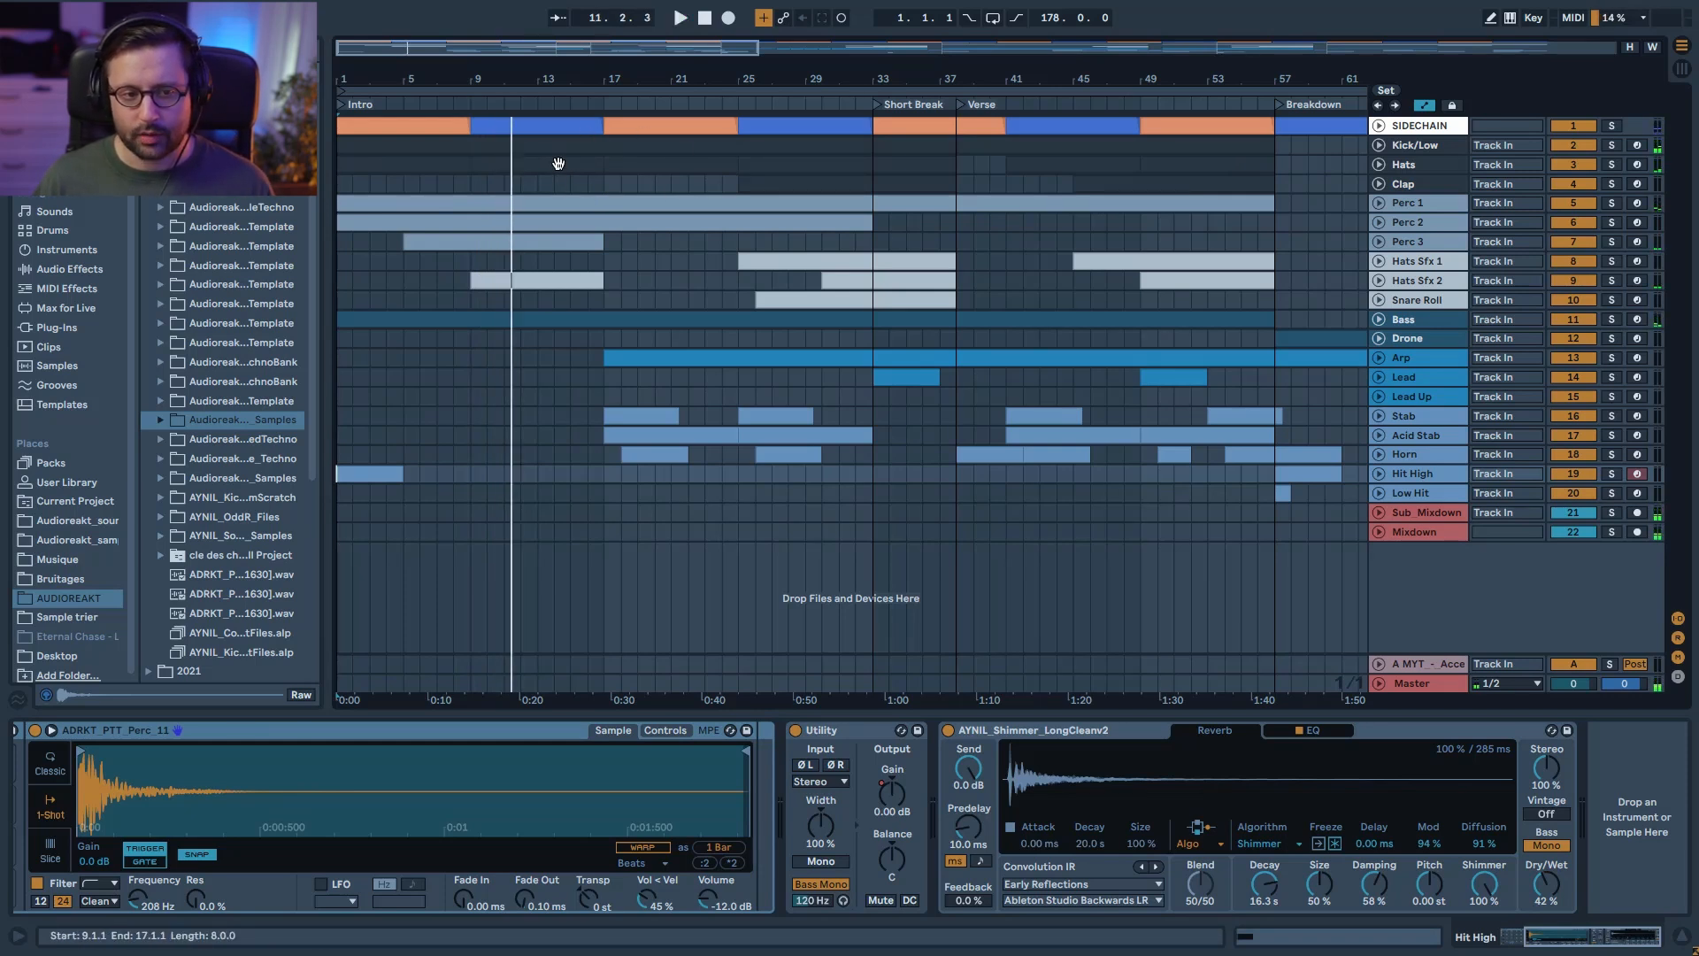
Step: Select the Hats clip at bars 9 to 17, resume playback from around bar 15 and unfold the Hats track
{"action": "left_click", "coordinate": [558, 163]}
{"action": "key", "text": "space"}
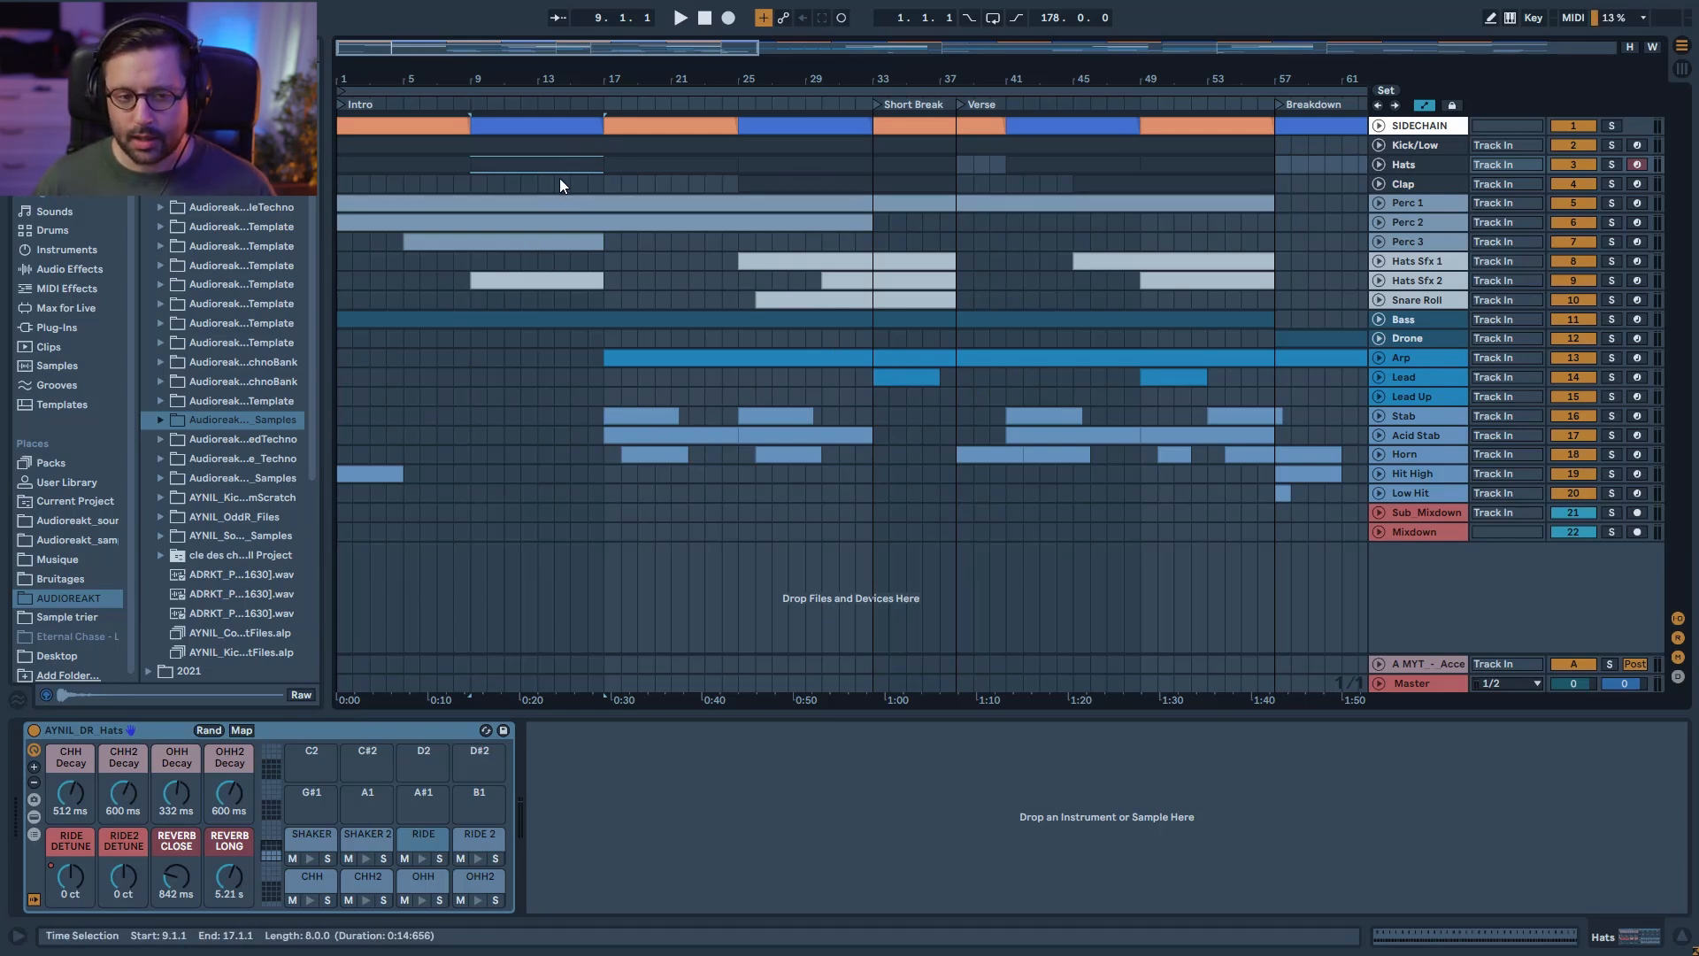
{"action": "left_click", "coordinate": [589, 256]}
{"action": "key", "text": "space"}
{"action": "left_click", "coordinate": [1379, 164]}
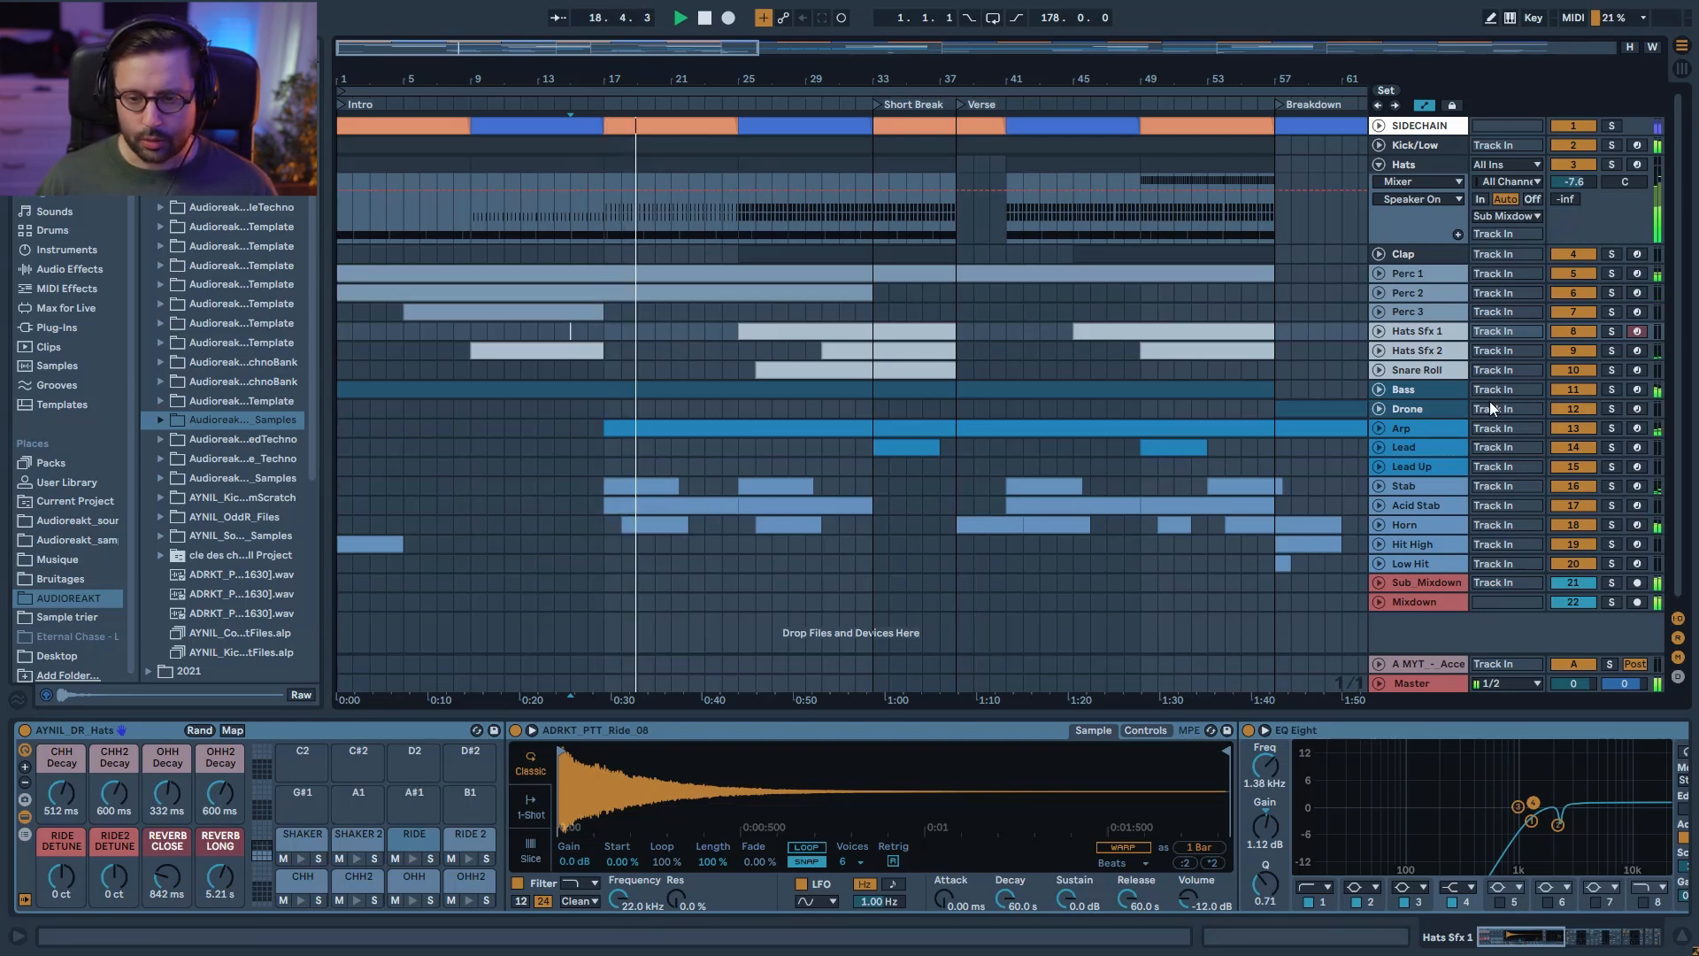
Step: Unfold the Acid Stab, Stab and Horn tracks to show the clip contents in the Intro and Verse
{"action": "left_click", "coordinate": [1419, 422]}
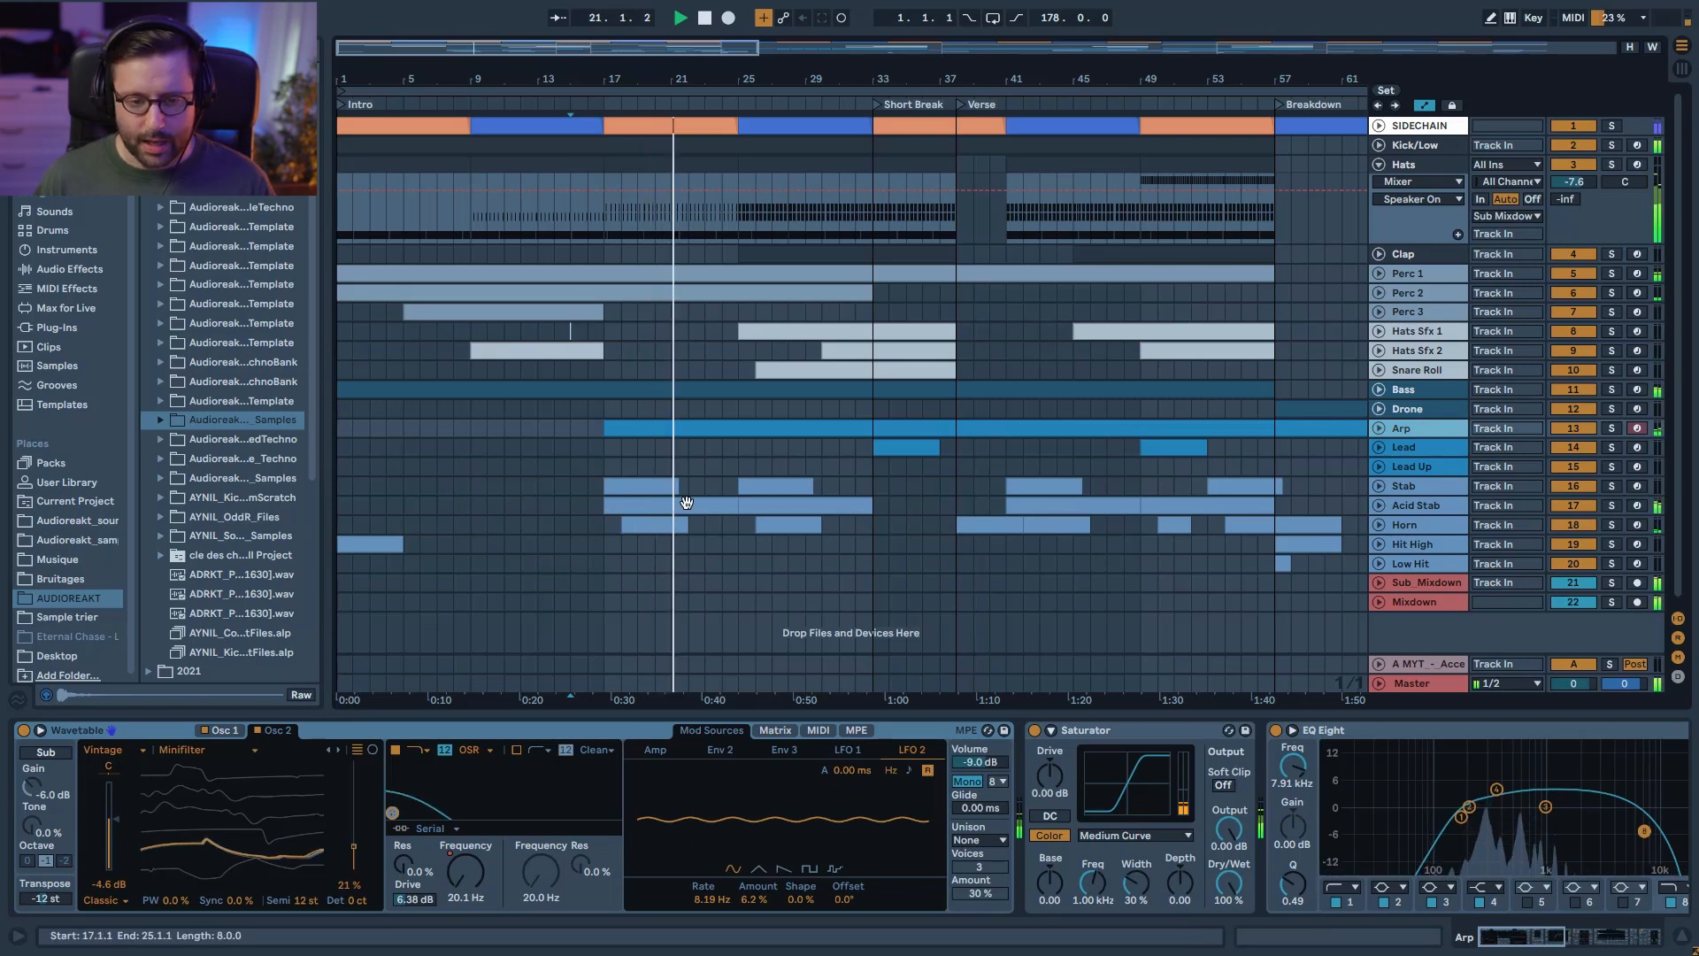
{"action": "left_click", "coordinate": [1376, 506]}
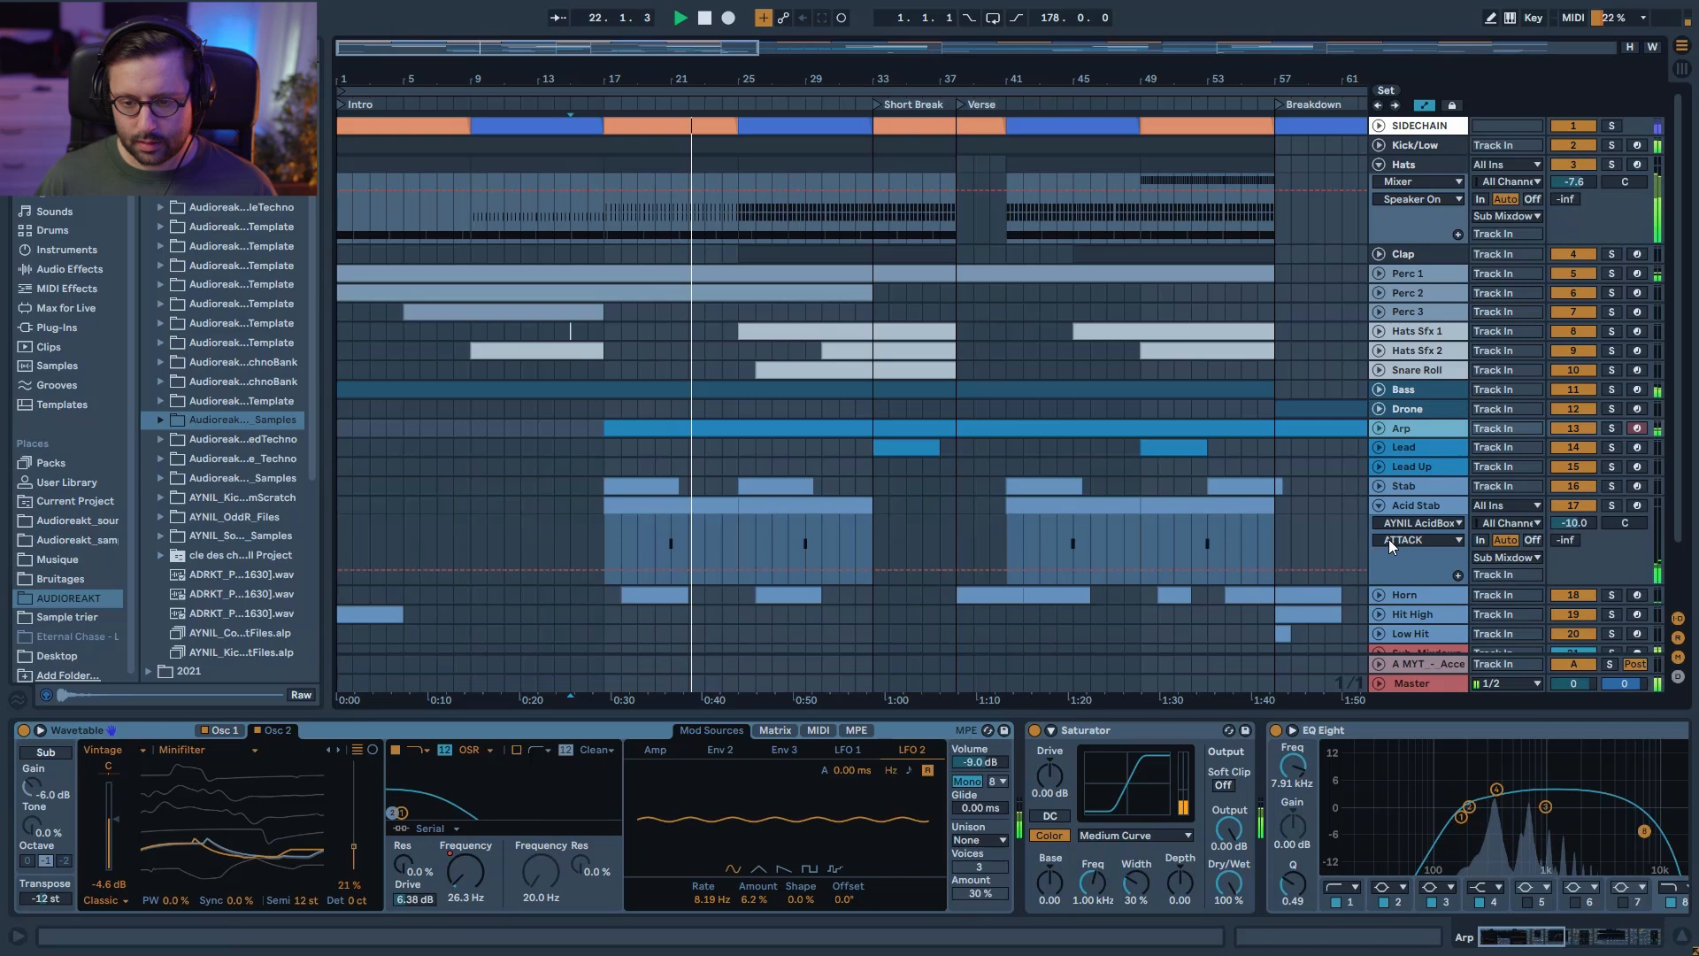
{"action": "left_click", "coordinate": [1378, 486]}
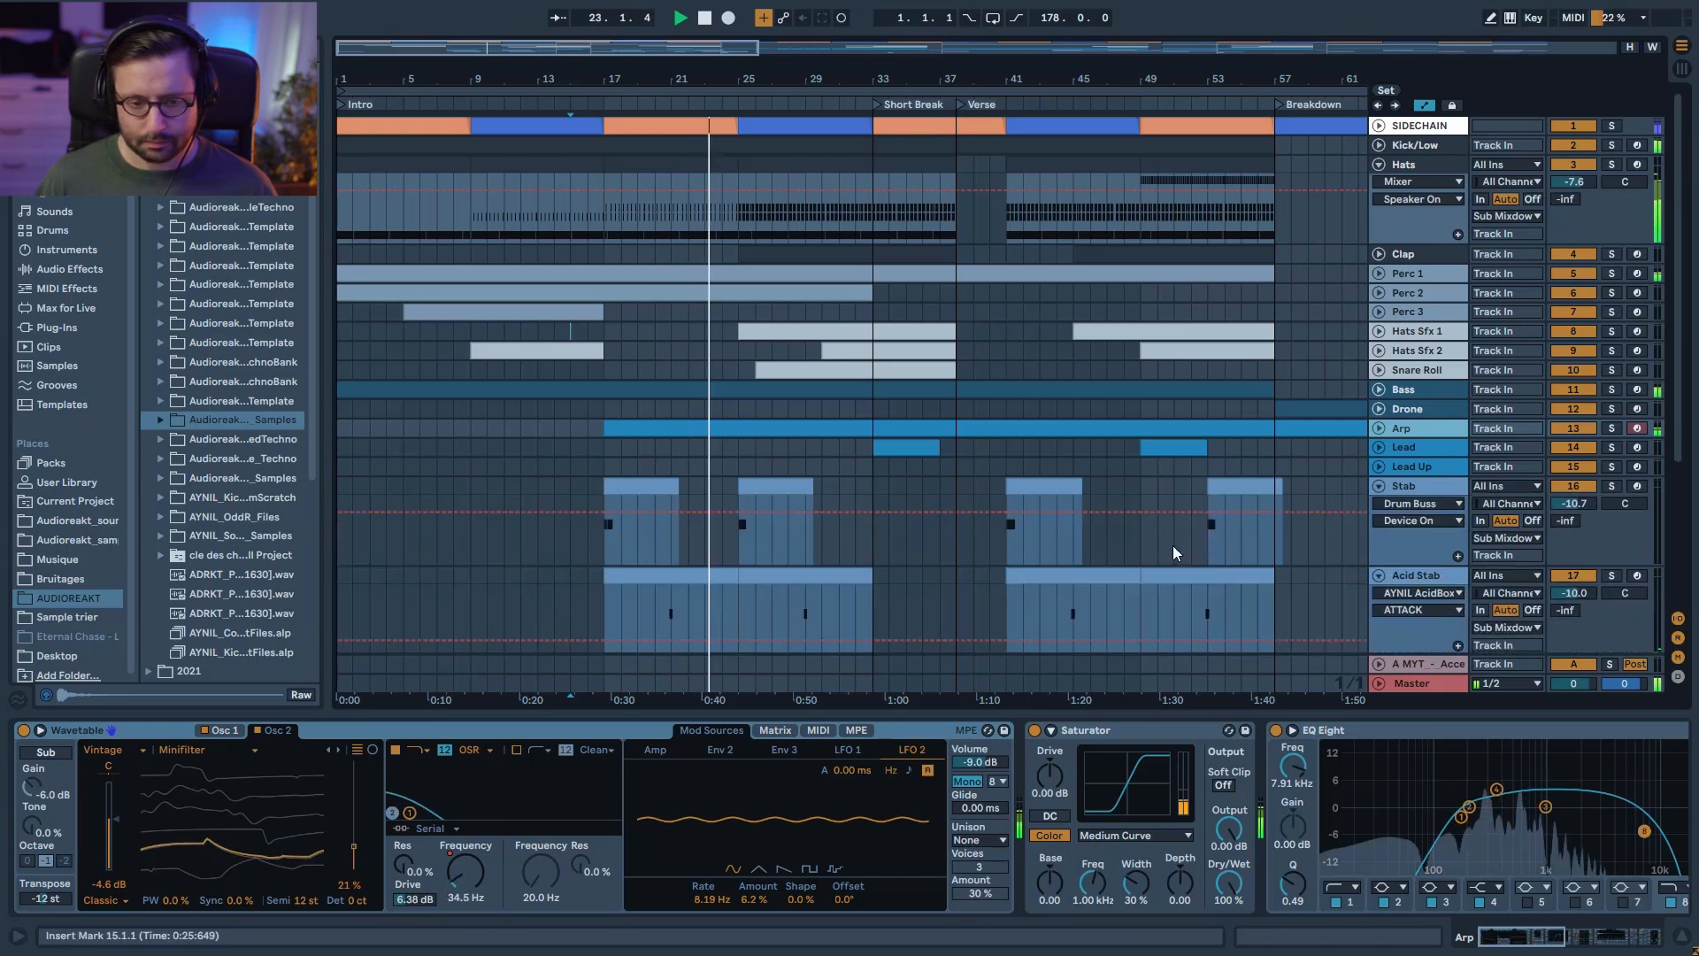
{"action": "scroll", "coordinate": [1172, 545], "scroll_direction": "down", "scroll_amount": 4}
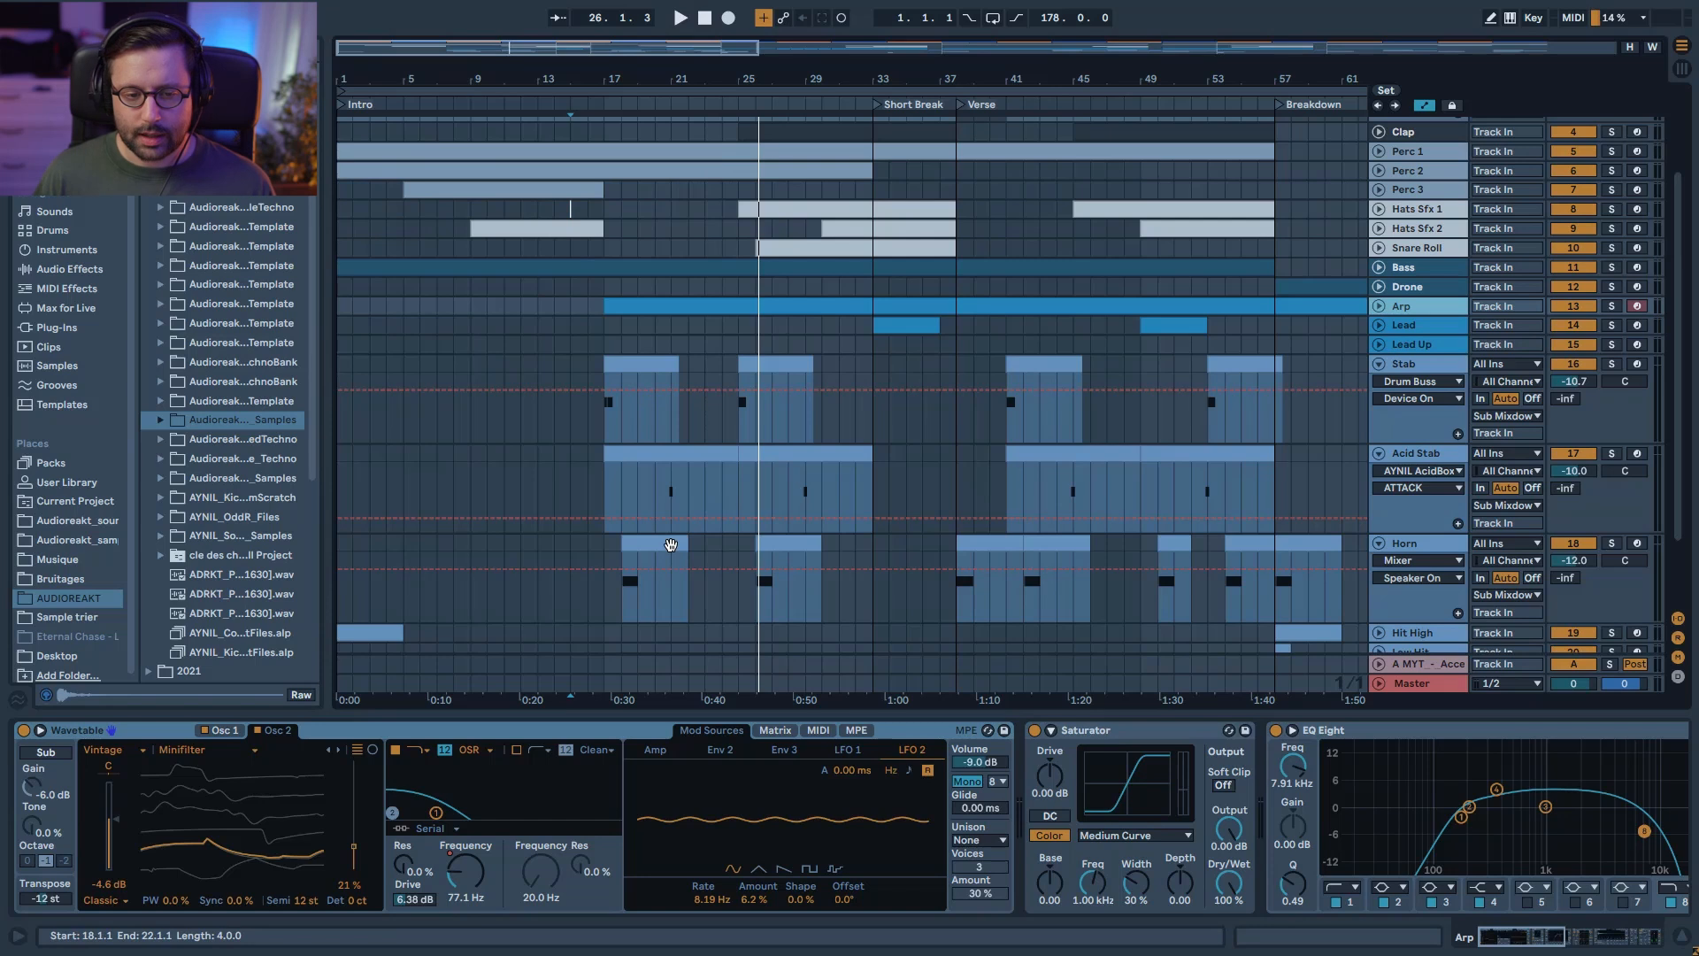
{"action": "scroll", "coordinate": [670, 545], "scroll_direction": "up", "scroll_amount": 5}
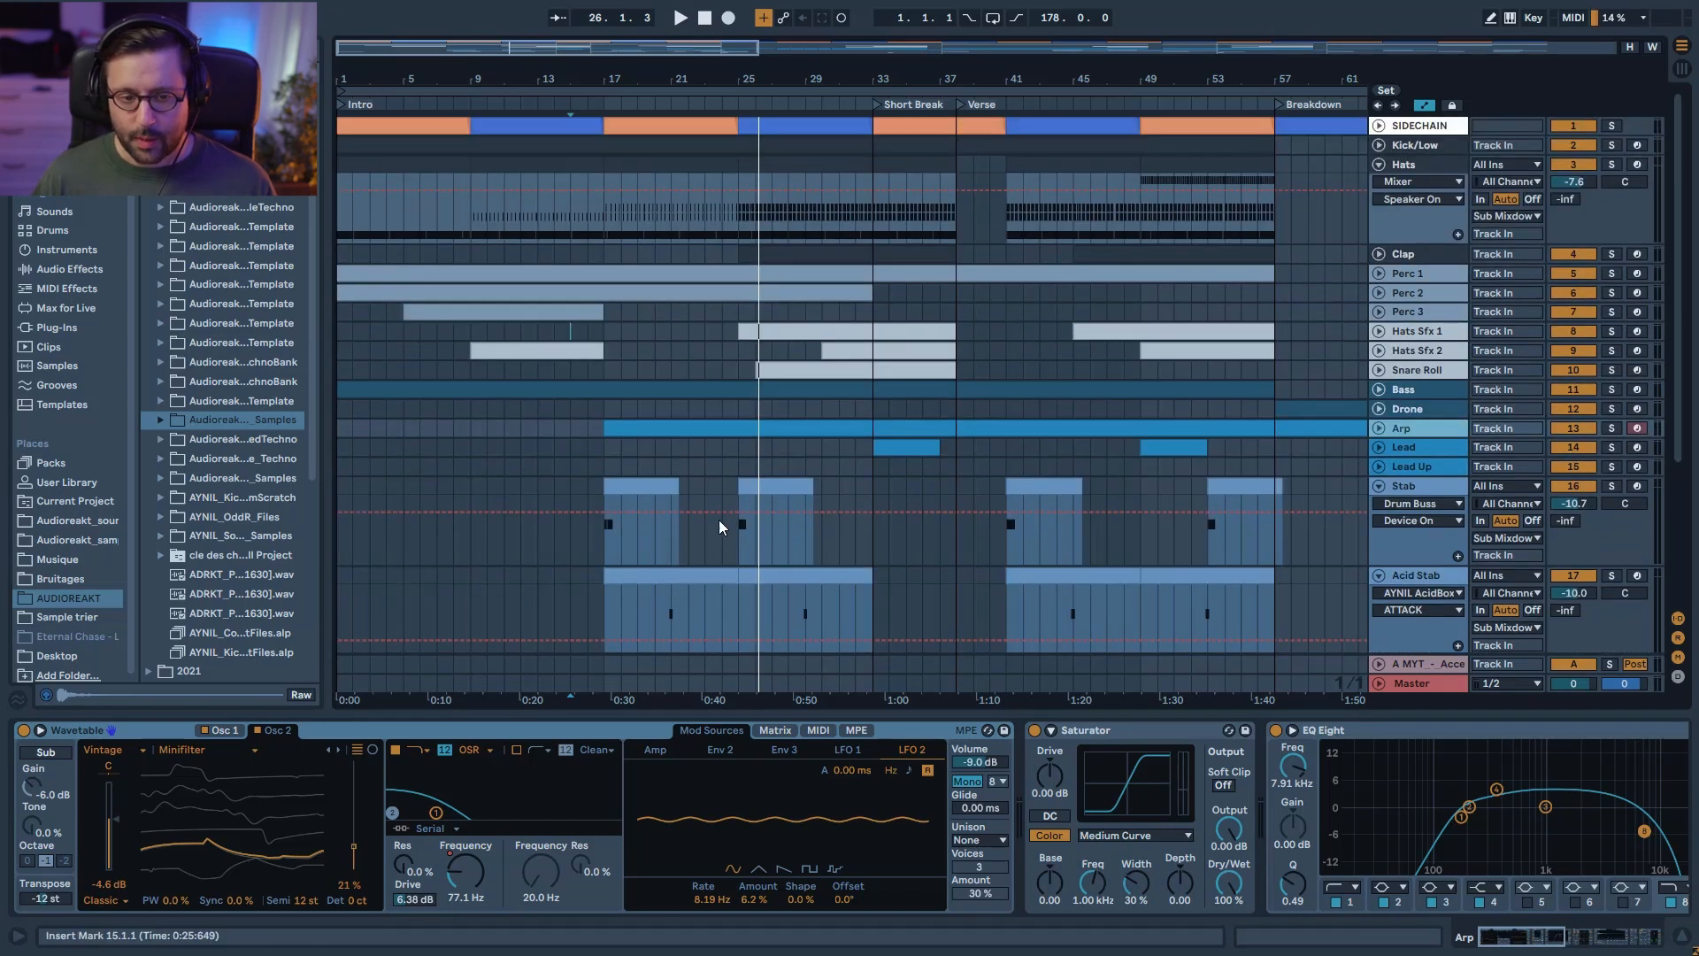
Step: Solo the Stab track and play its Intro clip at bar 25
{"action": "left_click", "coordinate": [760, 481]}
{"action": "key", "text": "space"}
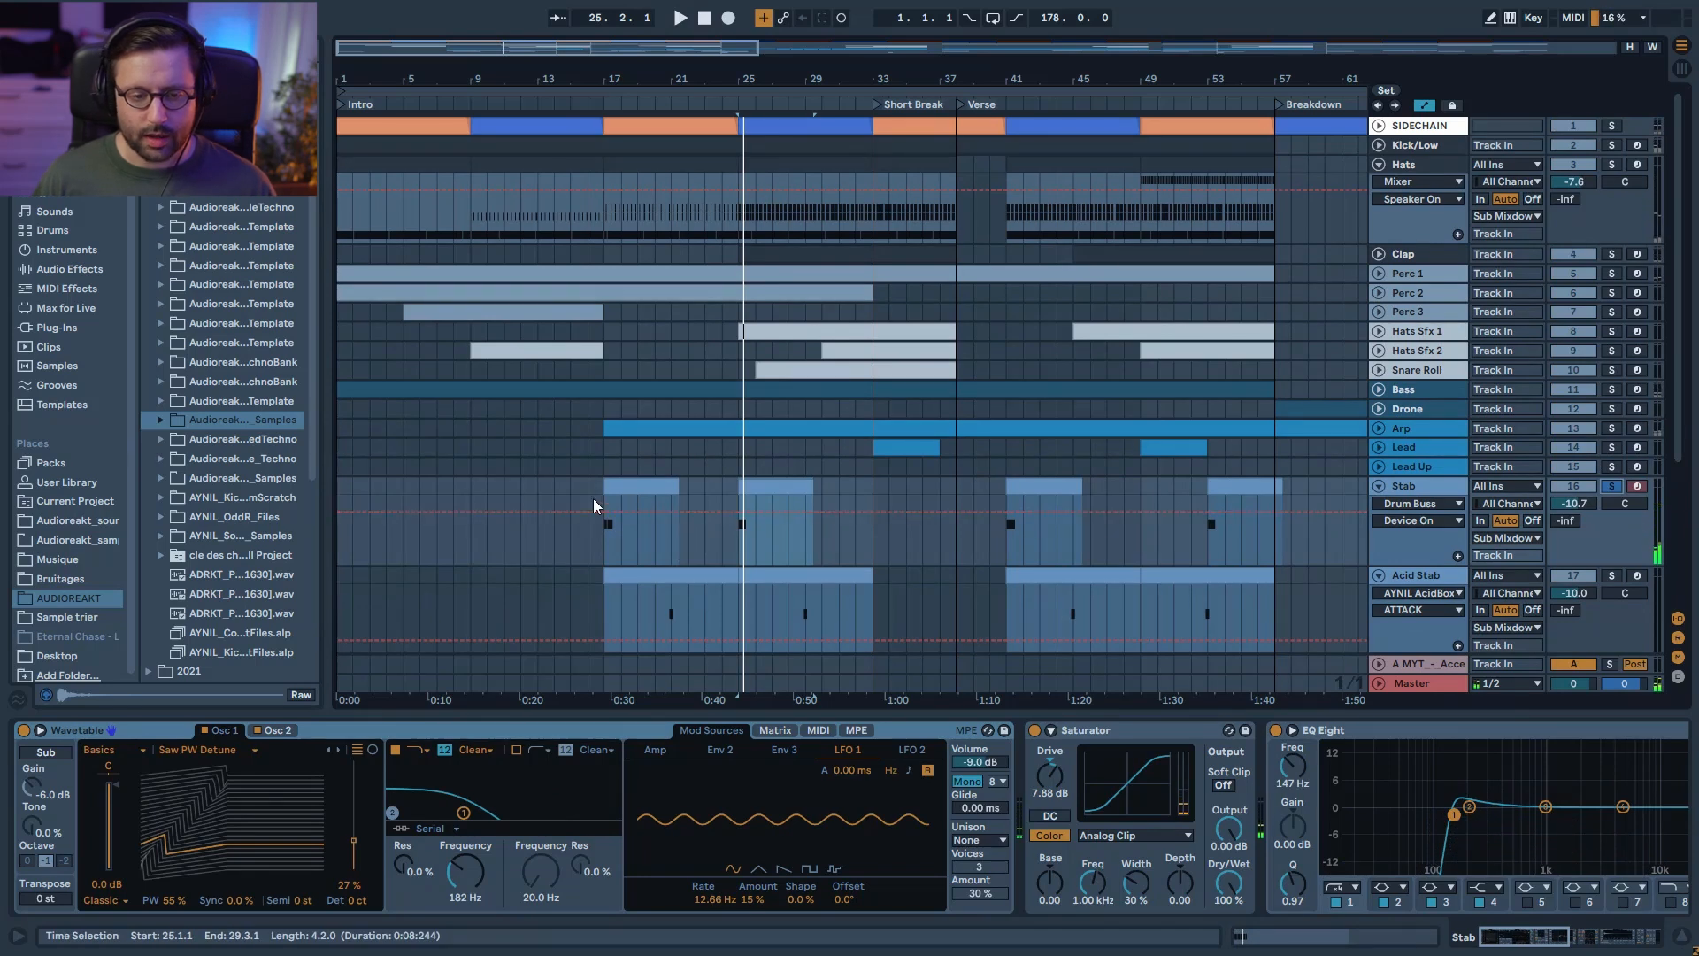
{"action": "left_click", "coordinate": [622, 485]}
{"action": "left_click", "coordinate": [758, 483]}
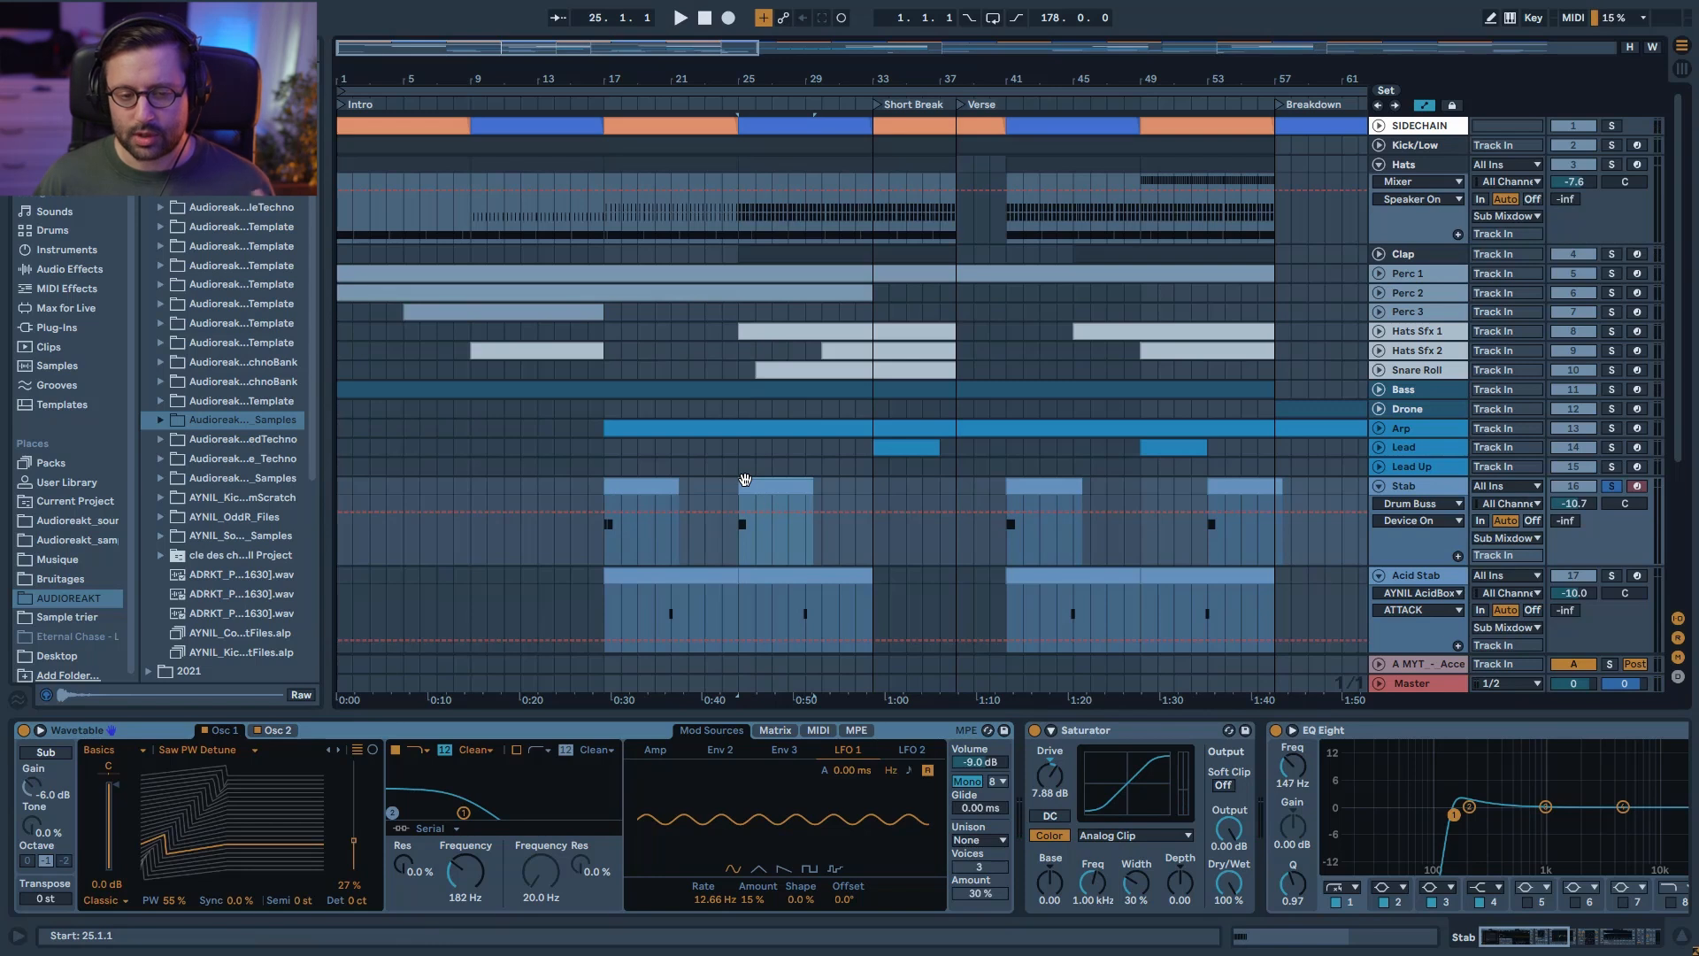
Step: Unfold the Arp and Clap tracks and play the full mix from bar 26
{"action": "left_click", "coordinate": [1390, 429]}
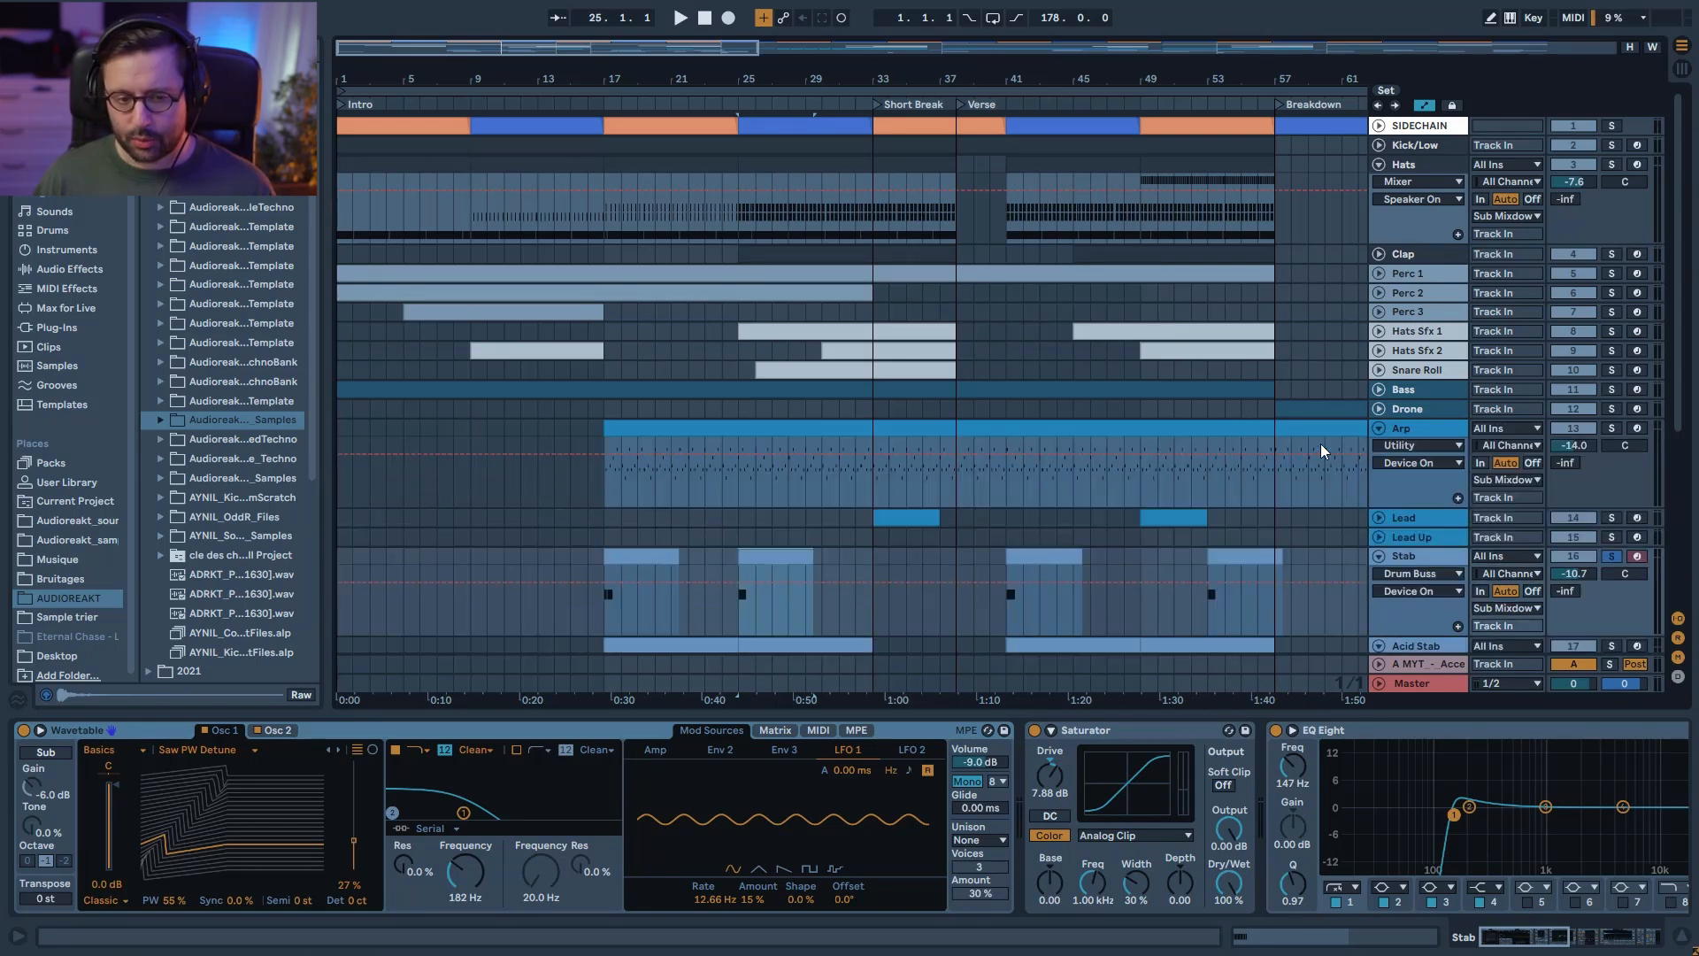
{"action": "left_click", "coordinate": [754, 497]}
{"action": "key", "text": "space"}
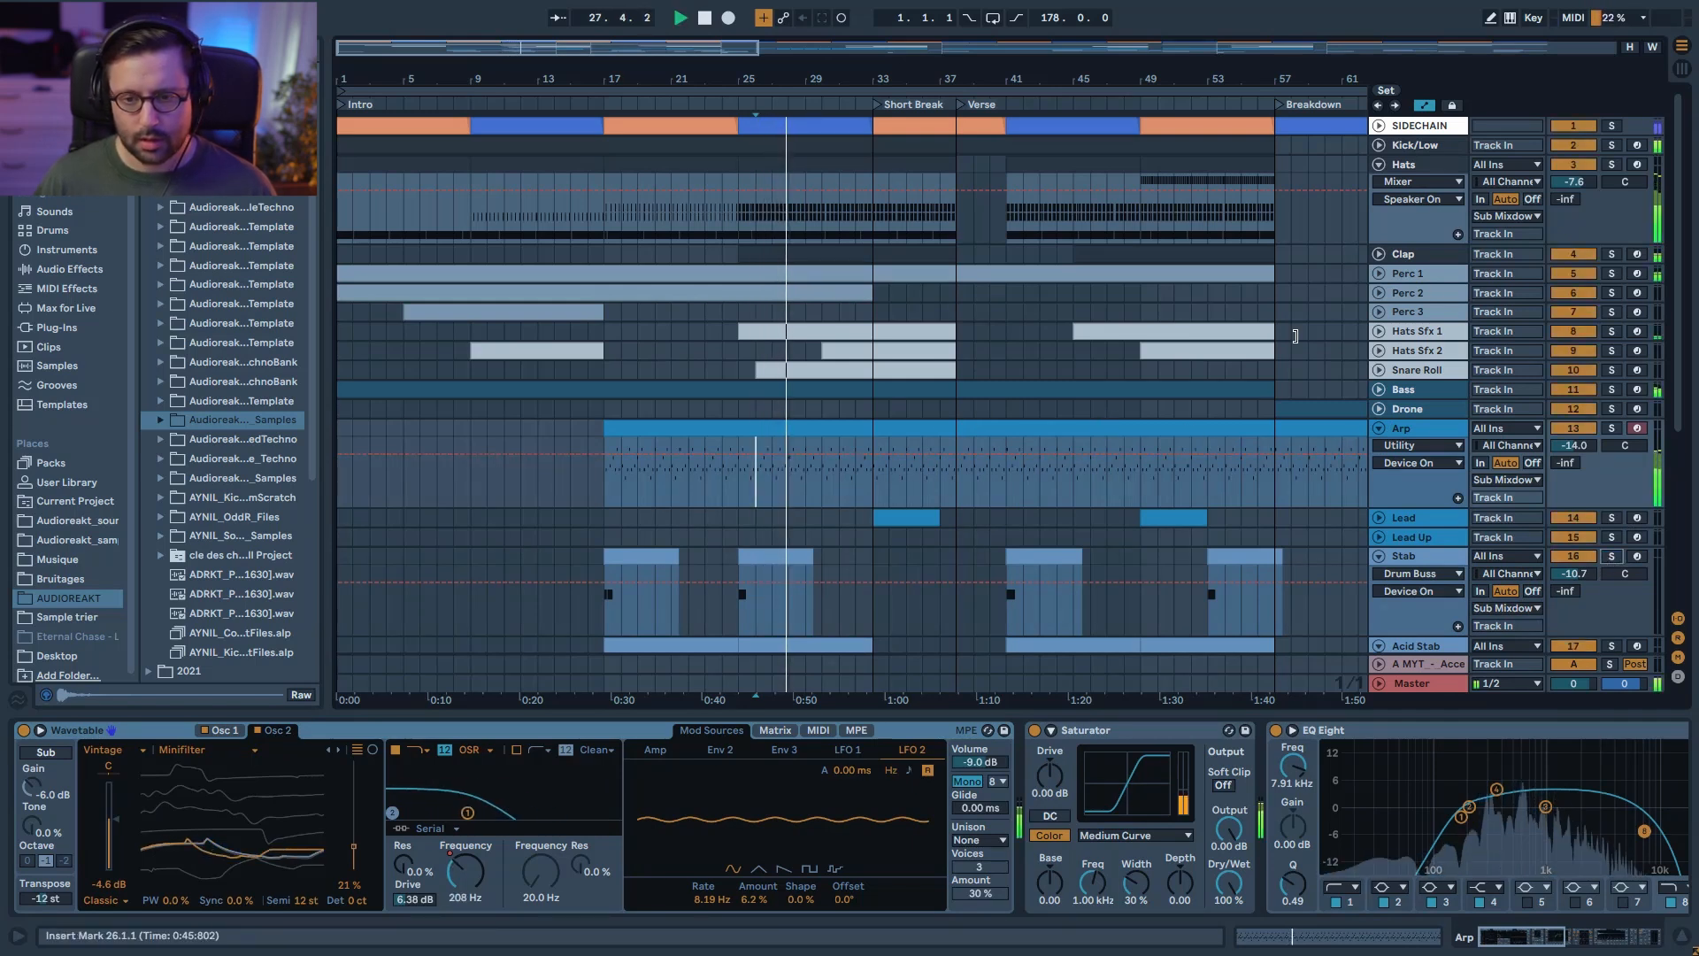
{"action": "left_click", "coordinate": [1385, 254]}
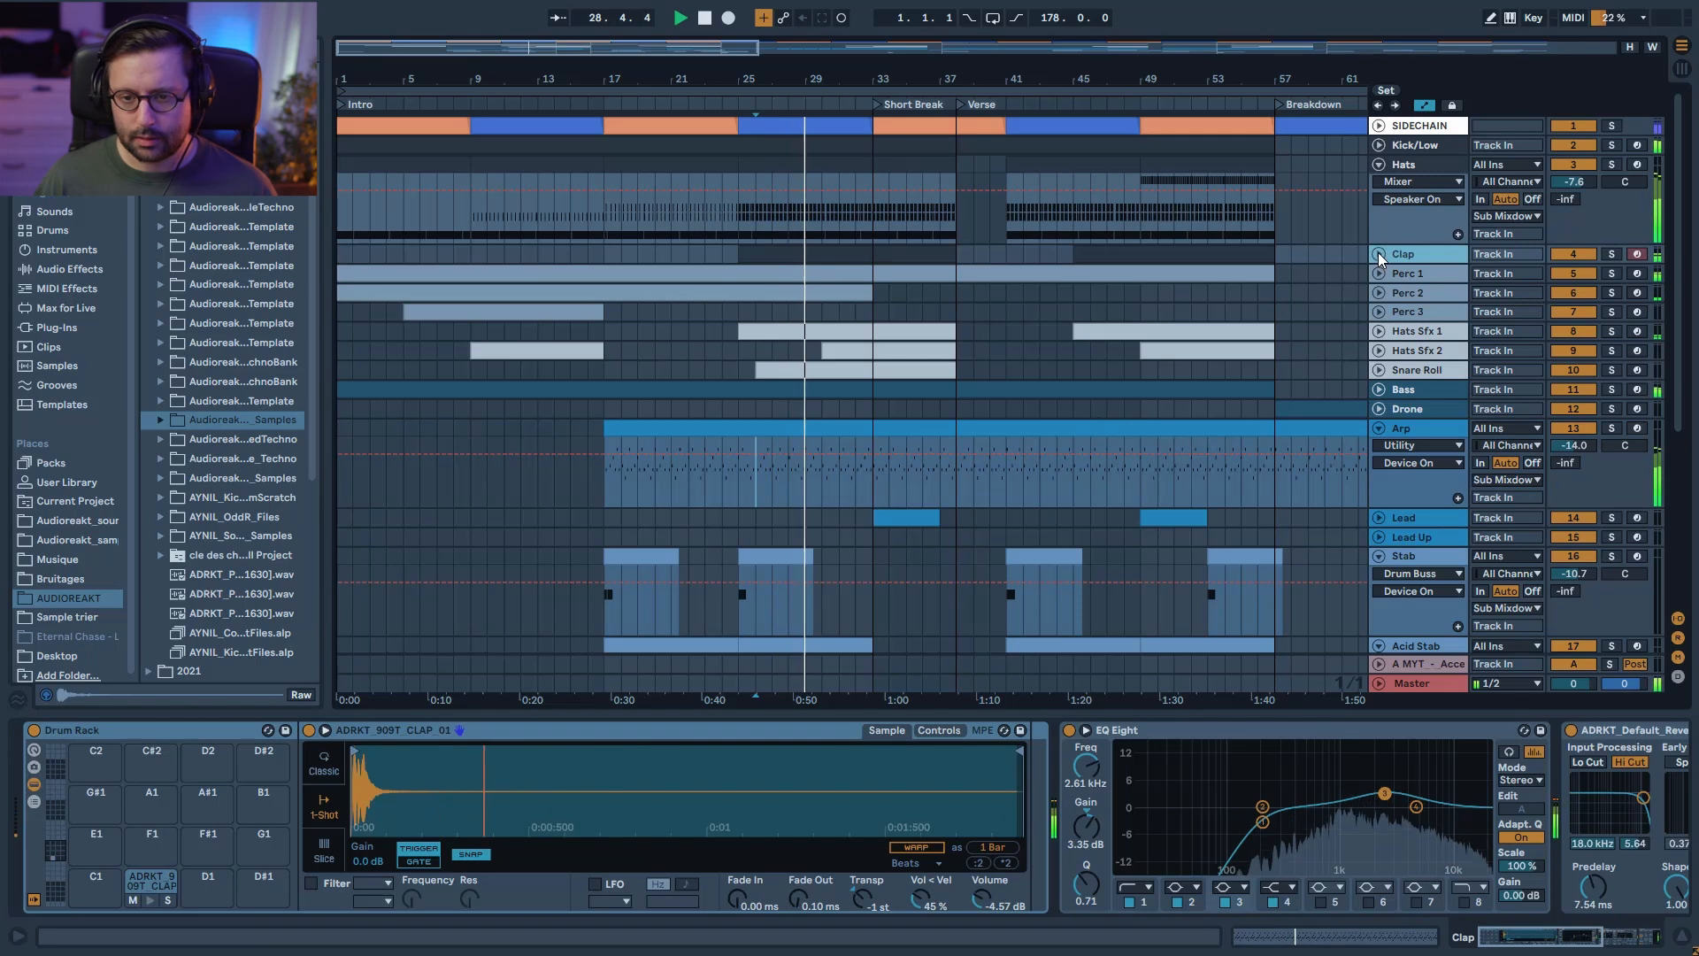
{"action": "left_click", "coordinate": [1378, 253]}
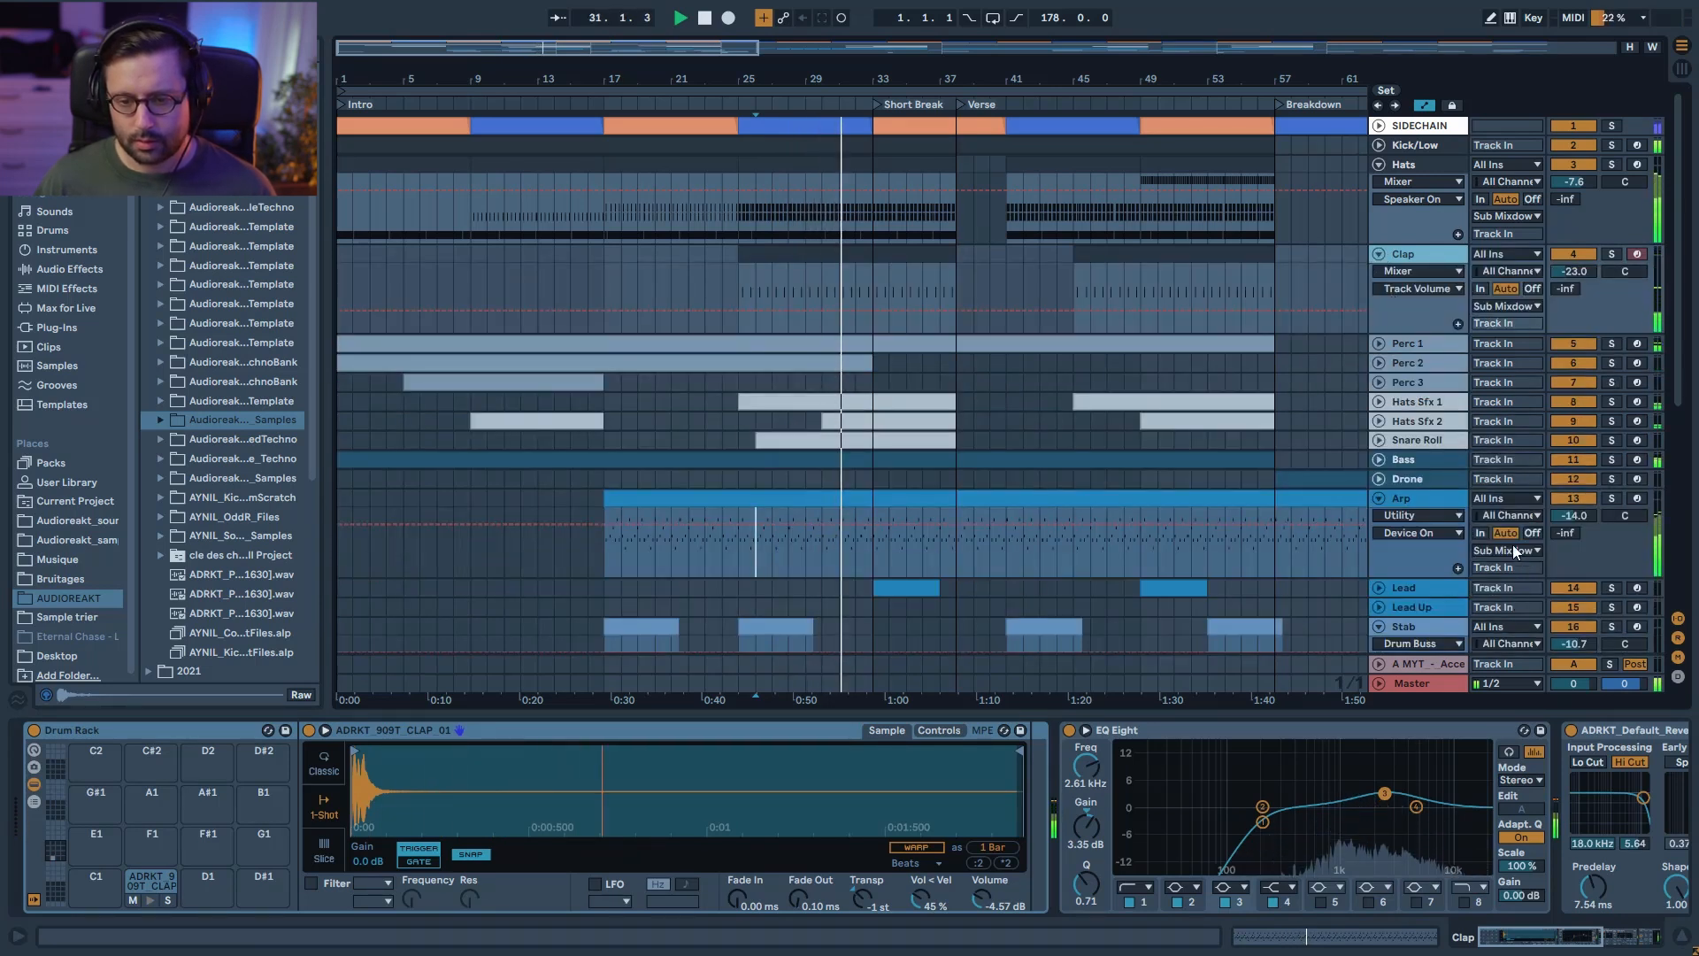
Step: Limit the Arp track's parameter list to automated parameters and display the Wavetable Filter 1 Frequency automation
{"action": "scroll", "coordinate": [1464, 451], "scroll_direction": "down", "scroll_amount": 2}
{"action": "left_click", "coordinate": [1388, 462]}
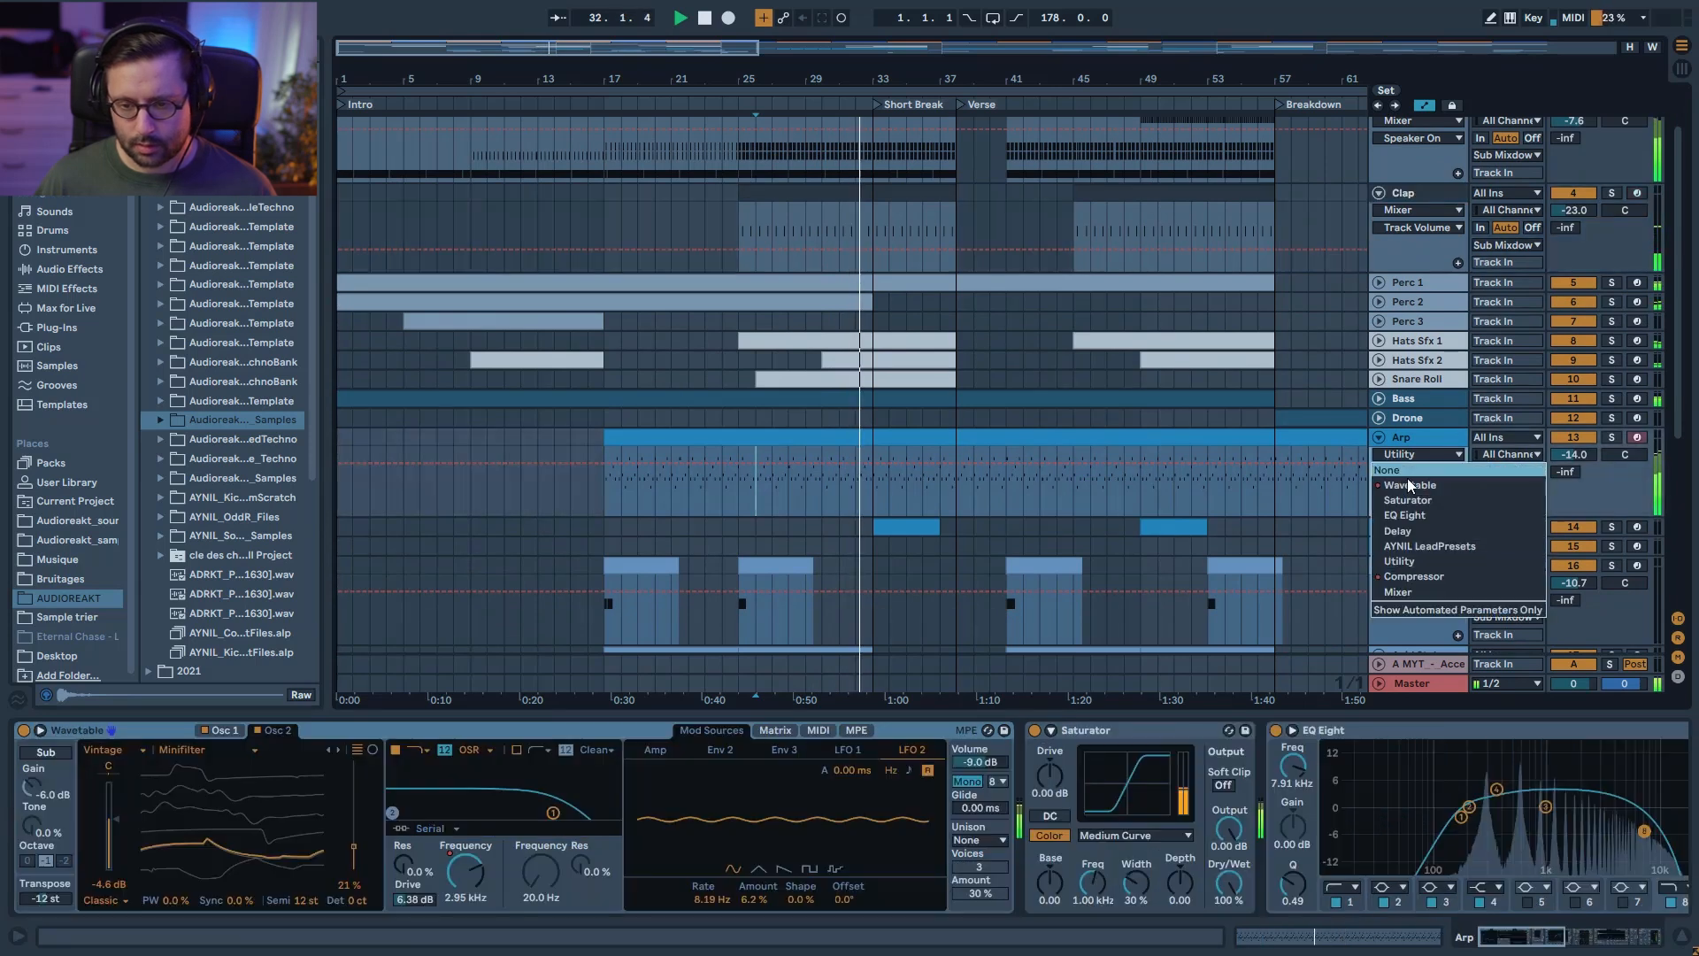
{"action": "left_click", "coordinate": [1411, 483]}
{"action": "left_click", "coordinate": [1434, 471]}
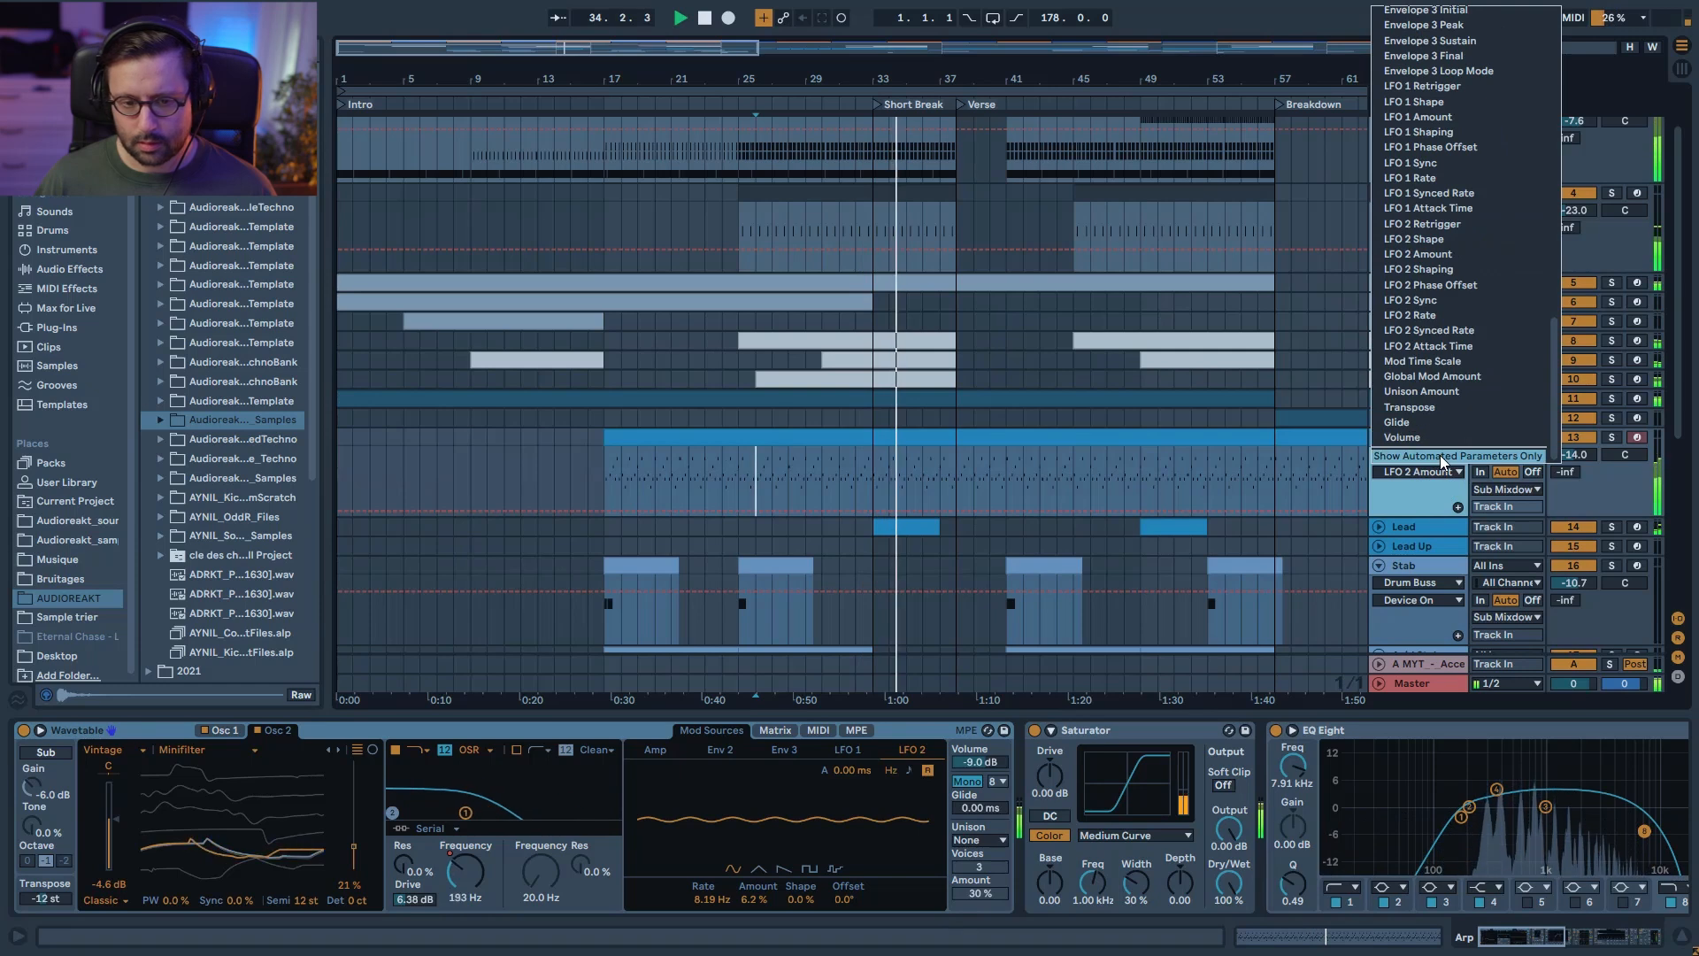
{"action": "left_click", "coordinate": [1439, 455]}
{"action": "left_click", "coordinate": [1431, 453]}
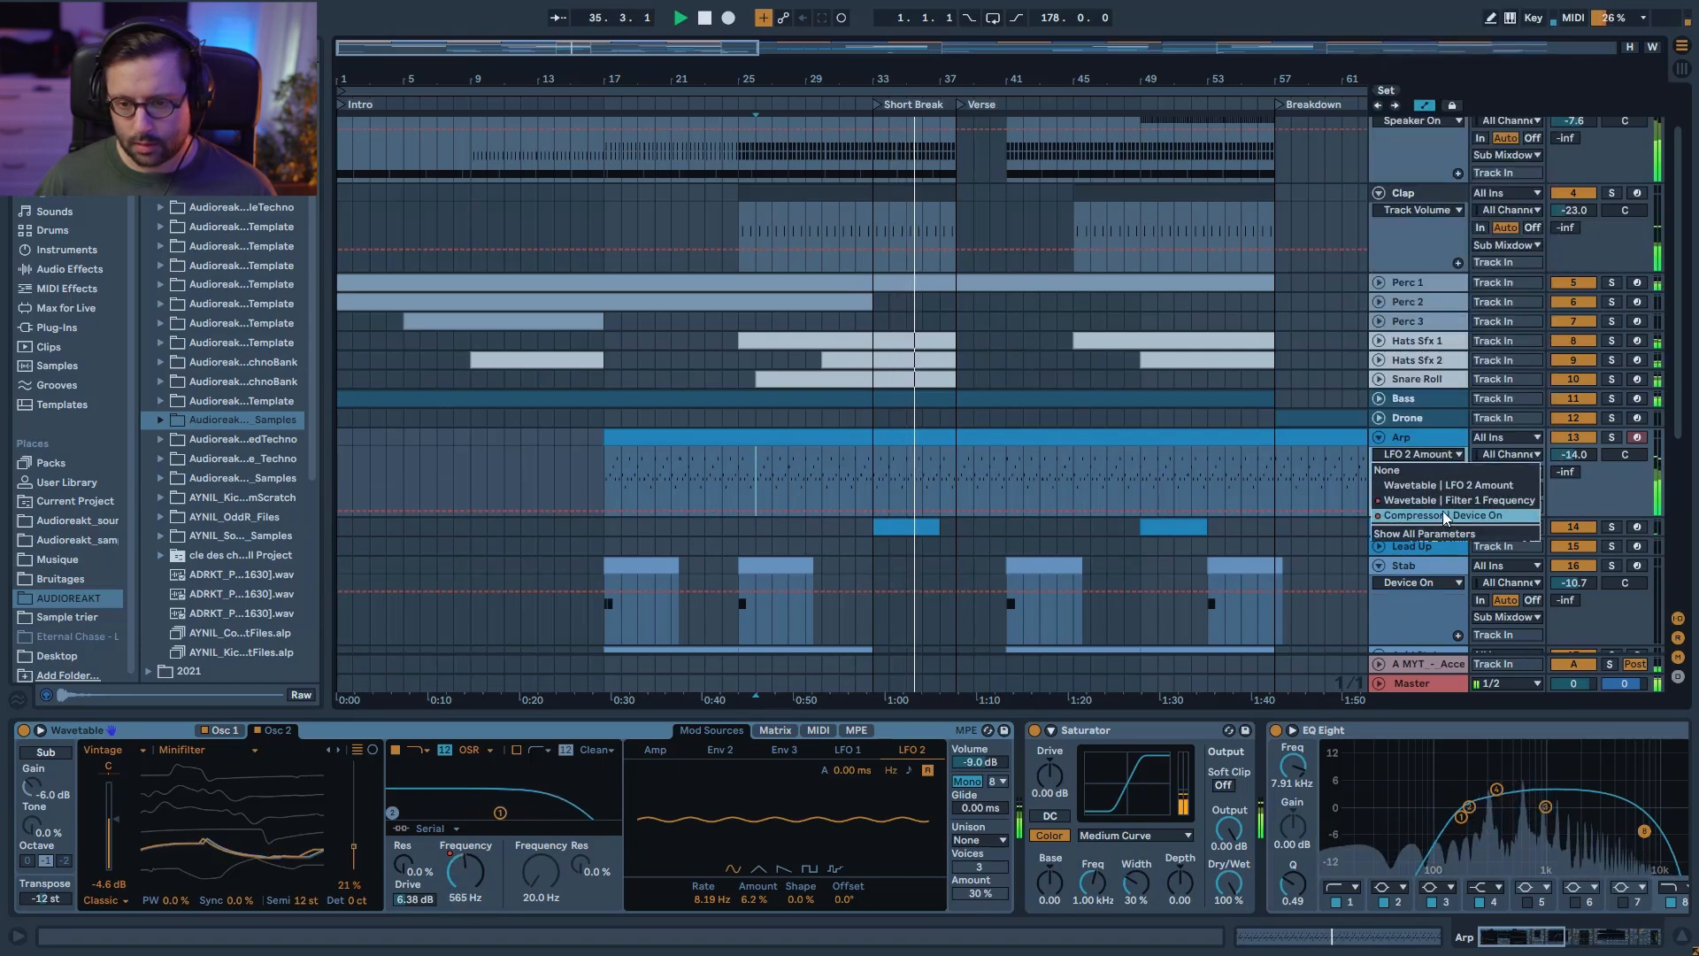
{"action": "left_click", "coordinate": [1442, 503]}
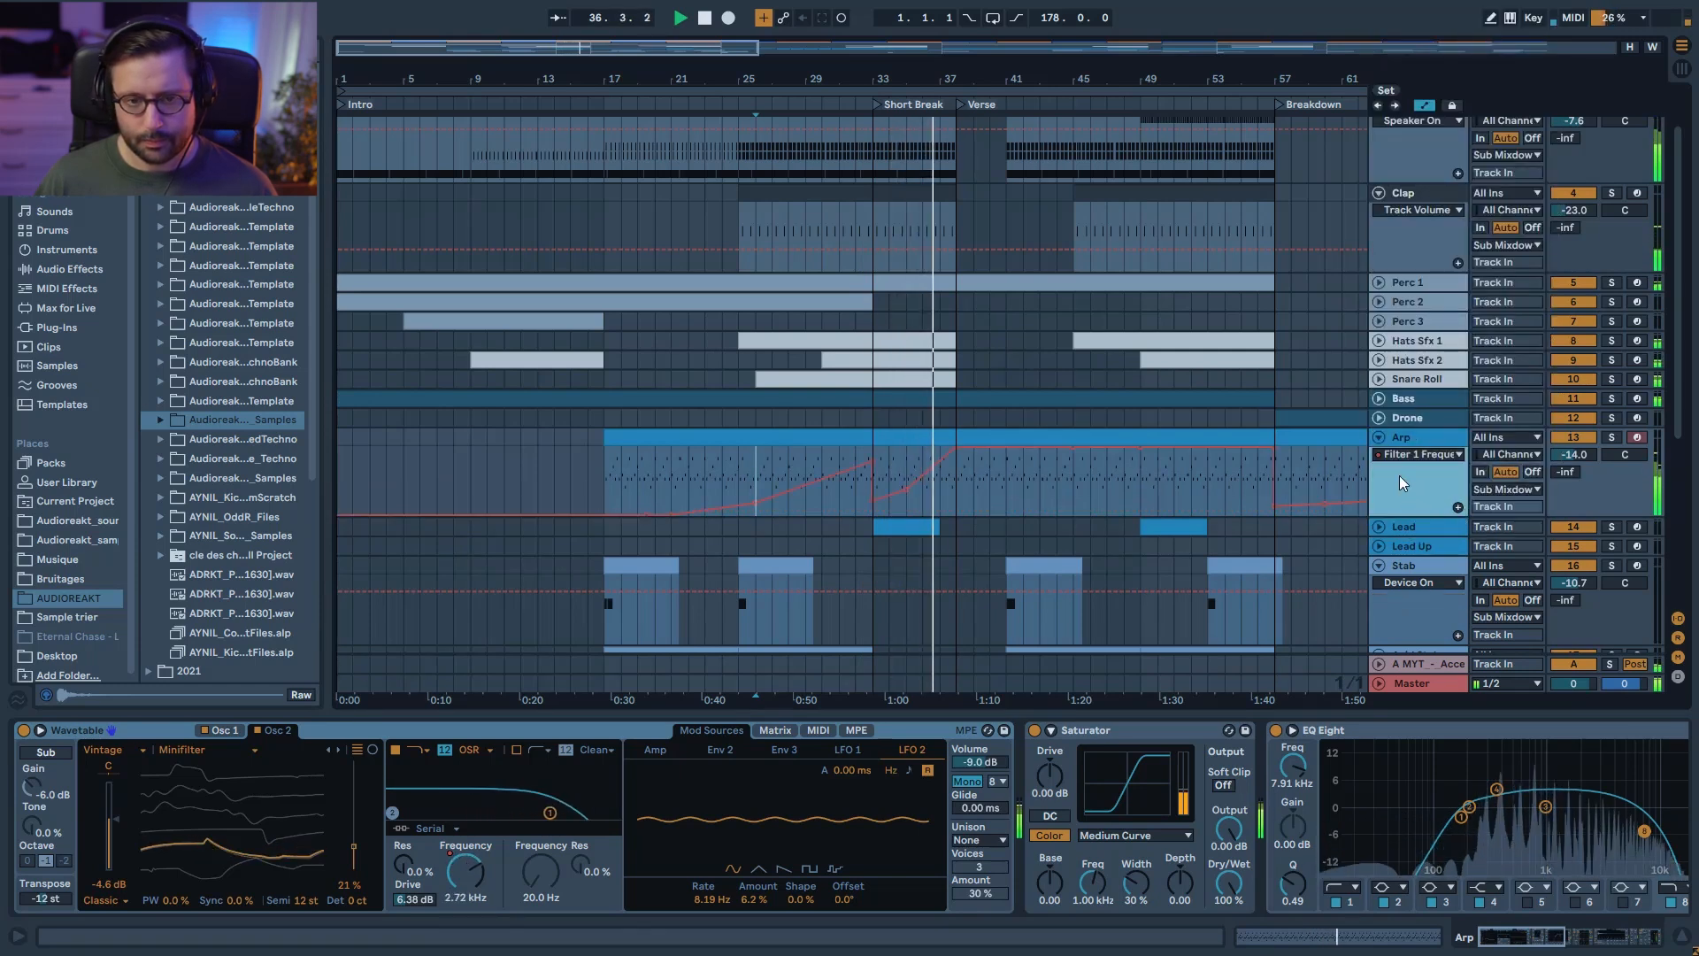
{"action": "scroll", "coordinate": [1210, 476], "scroll_direction": "up", "scroll_amount": 3}
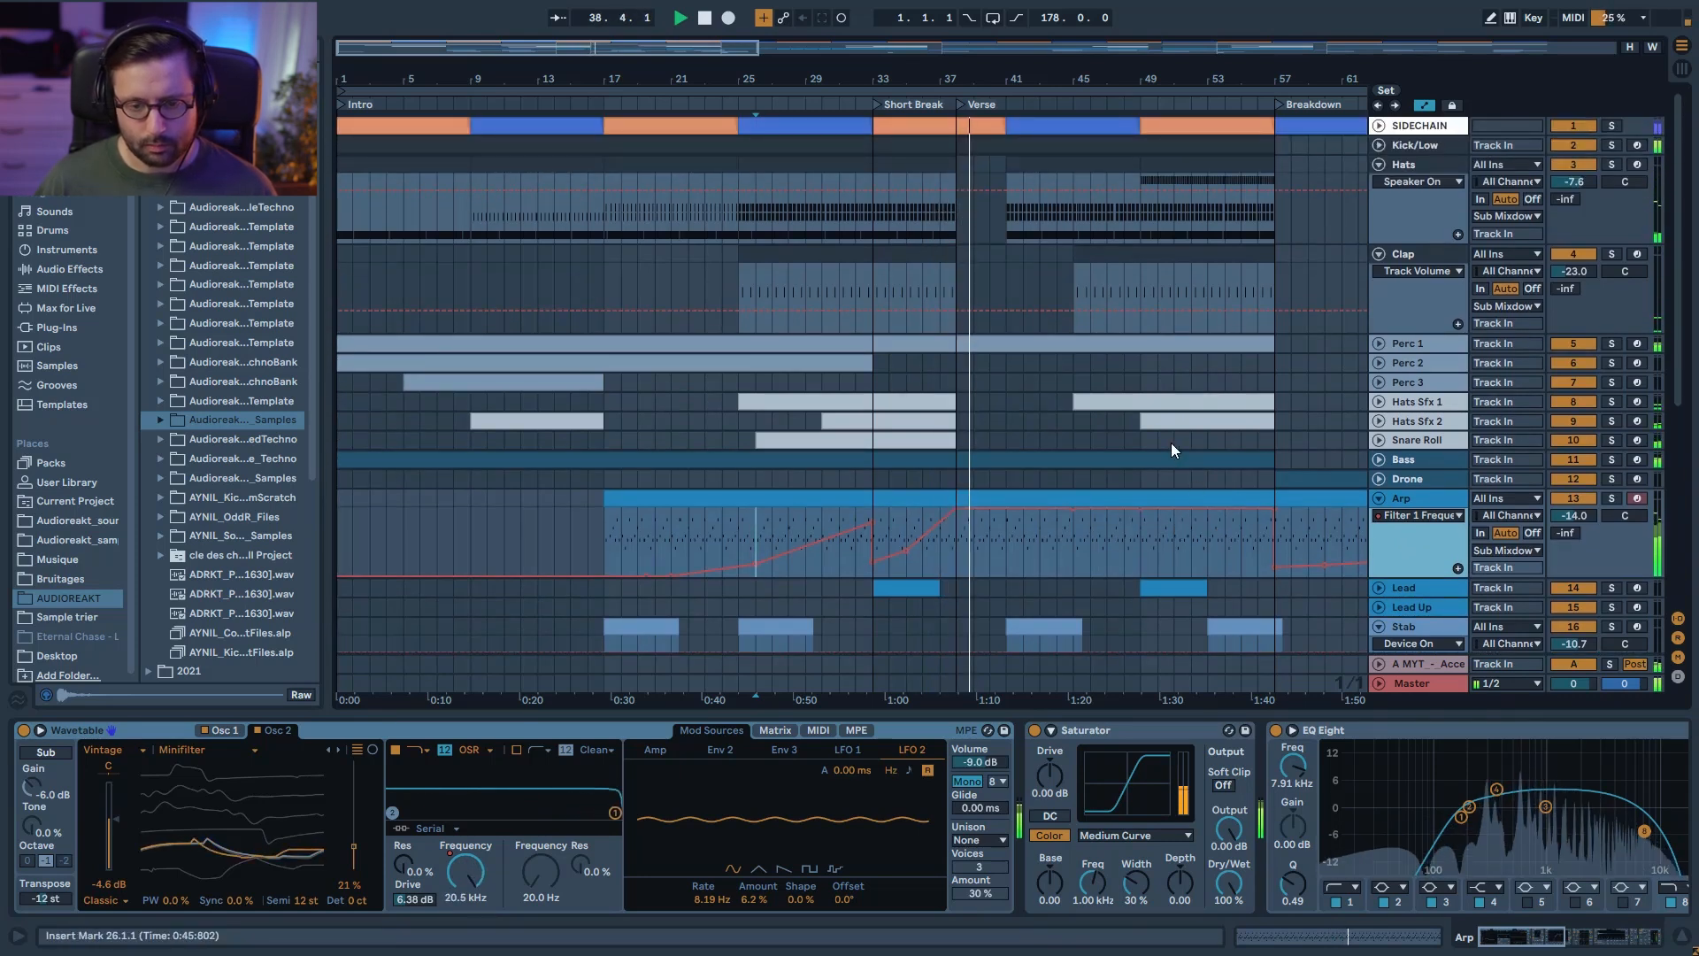
{"action": "key", "text": "space"}
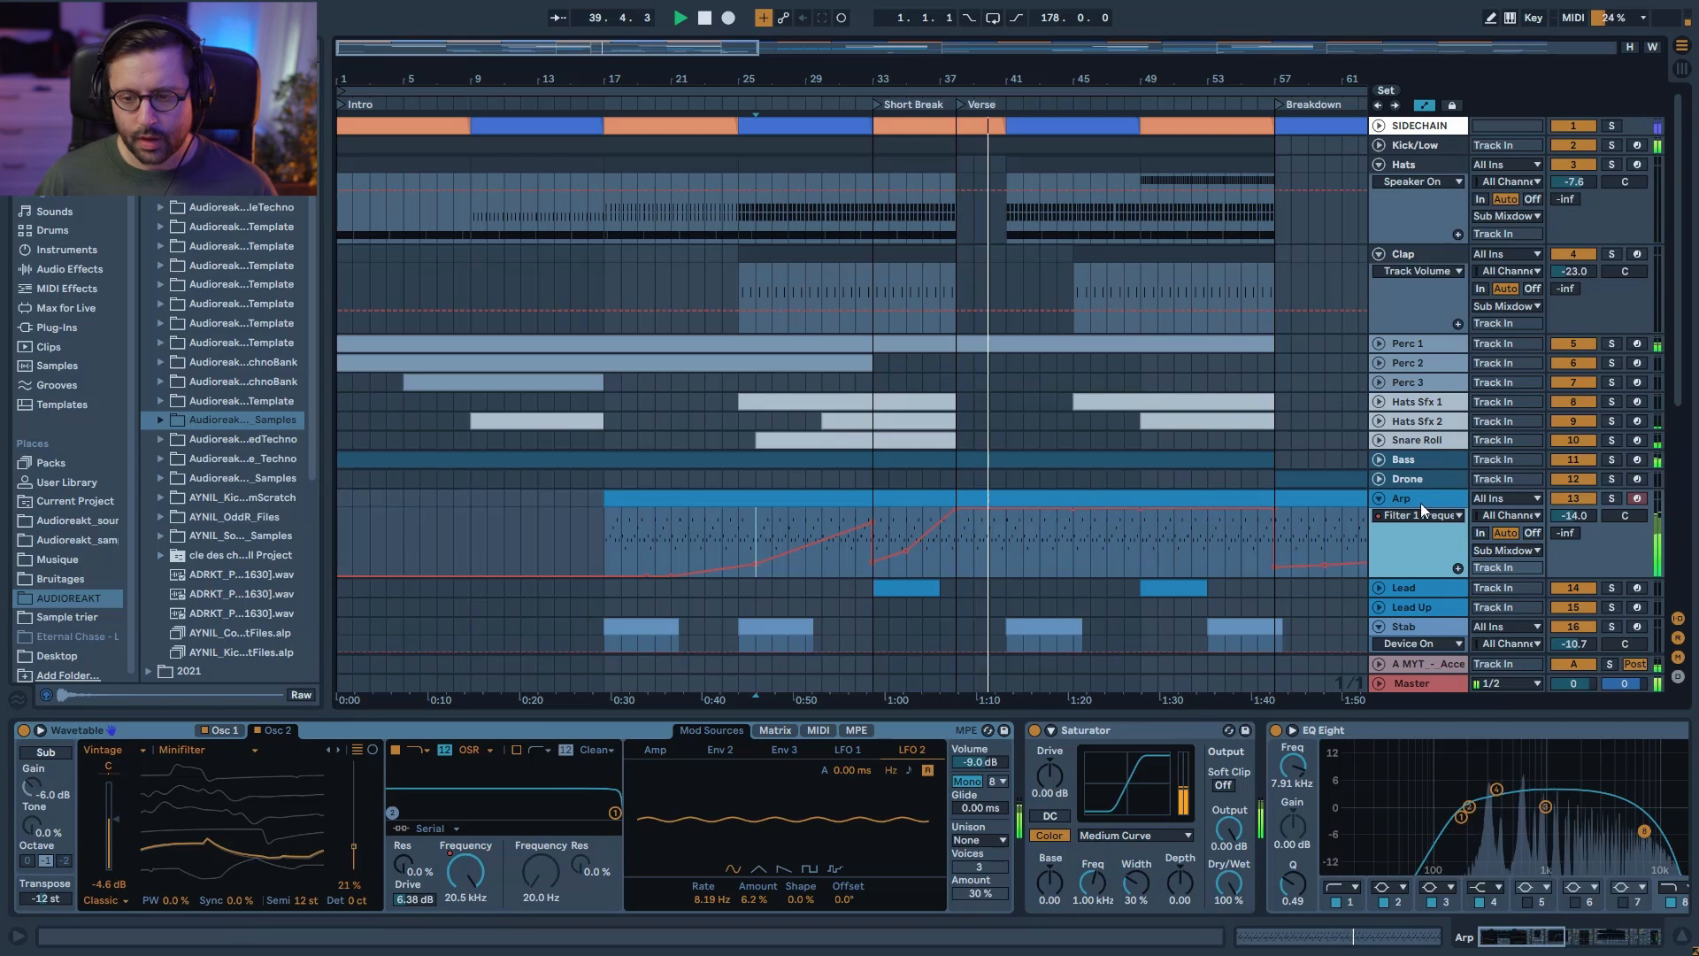
Step: Solo the Arp track and examine its Filter 1 Frequency automation from the Intro to the Breakdown
{"action": "left_click", "coordinate": [1611, 498]}
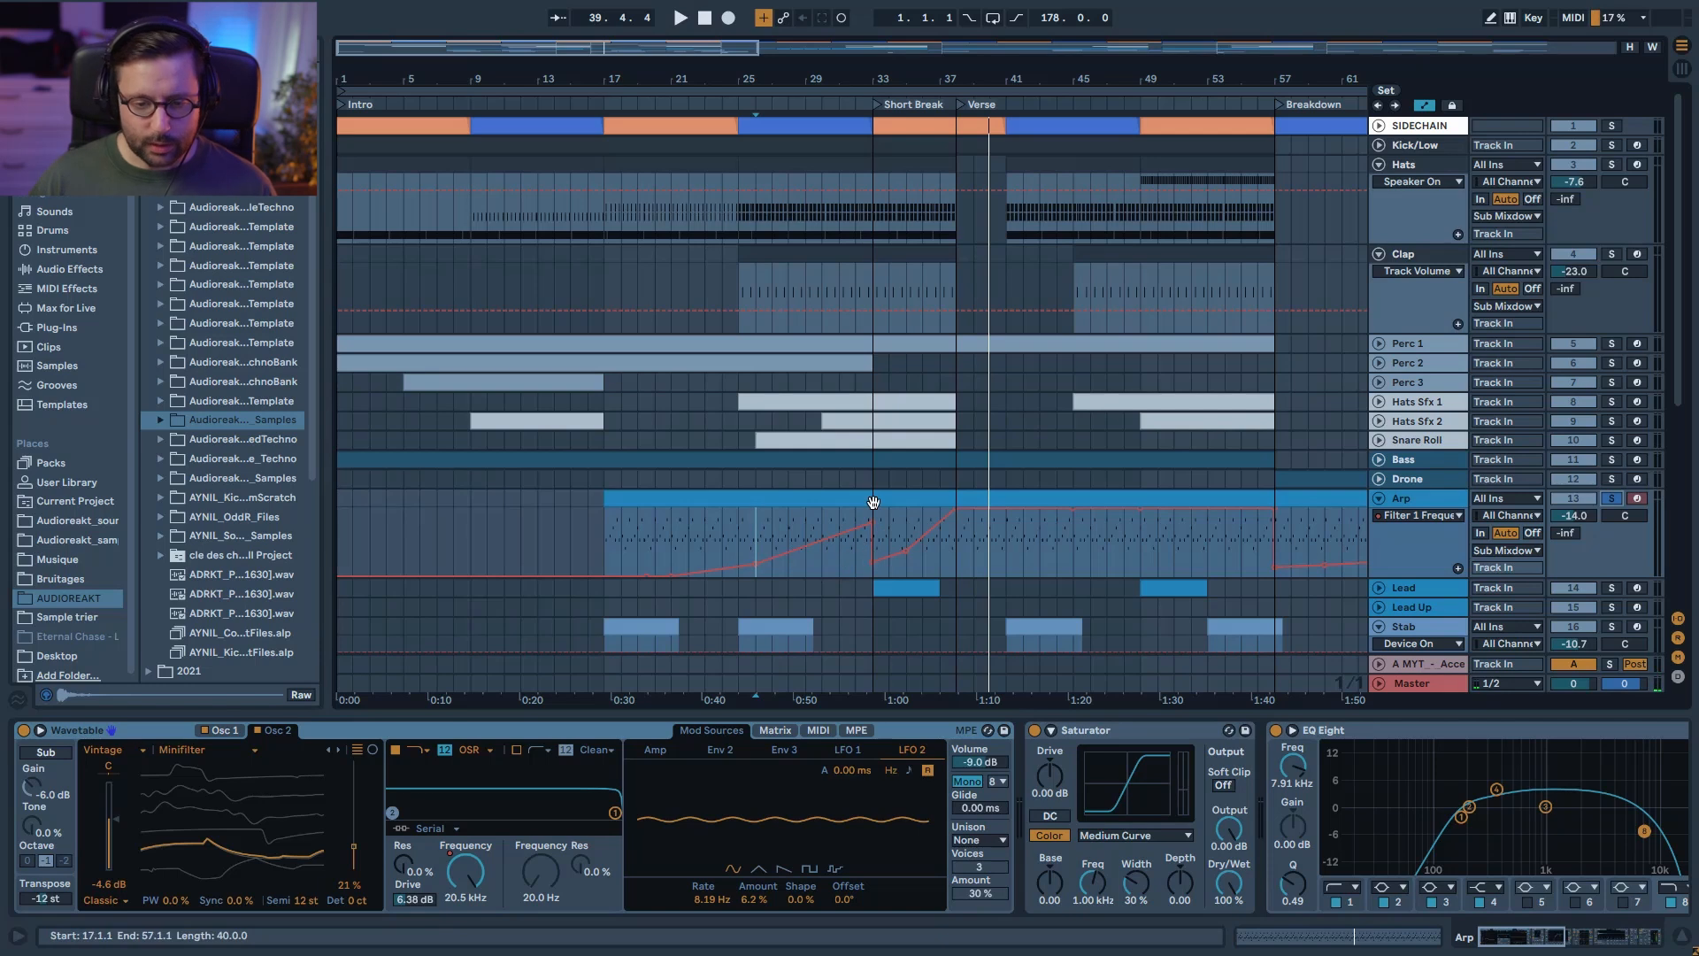
{"action": "scroll", "coordinate": [897, 518], "scroll_direction": "down", "scroll_amount": 5}
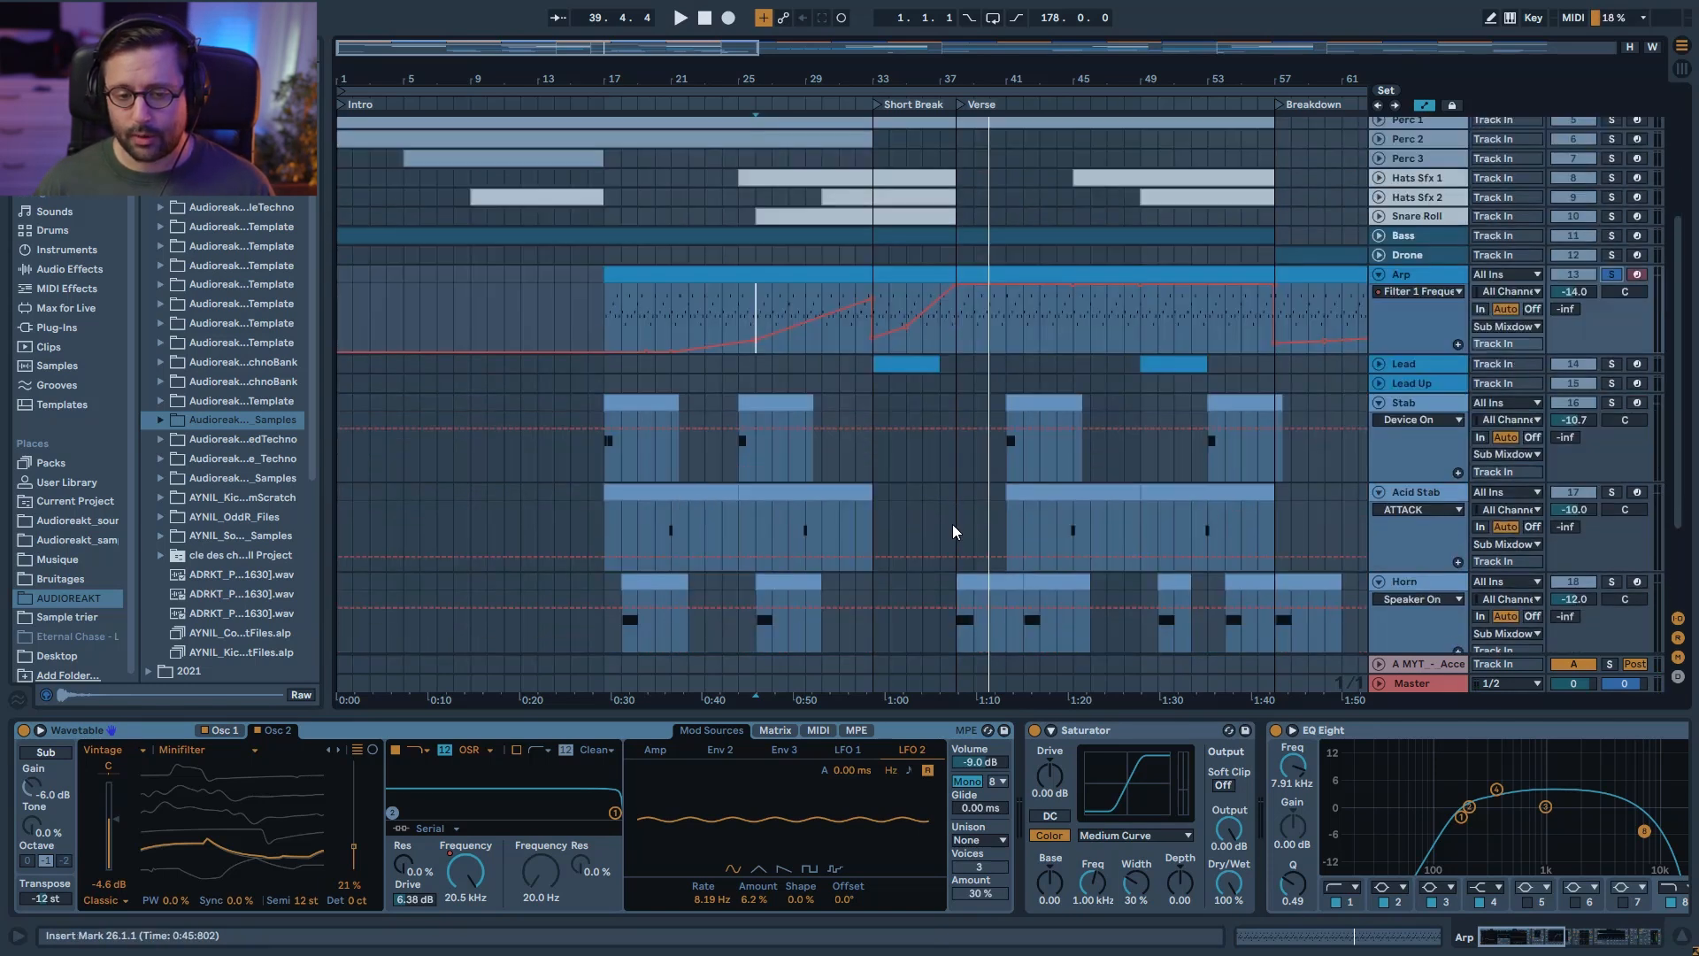
{"action": "scroll", "coordinate": [957, 531], "scroll_direction": "up", "scroll_amount": 8}
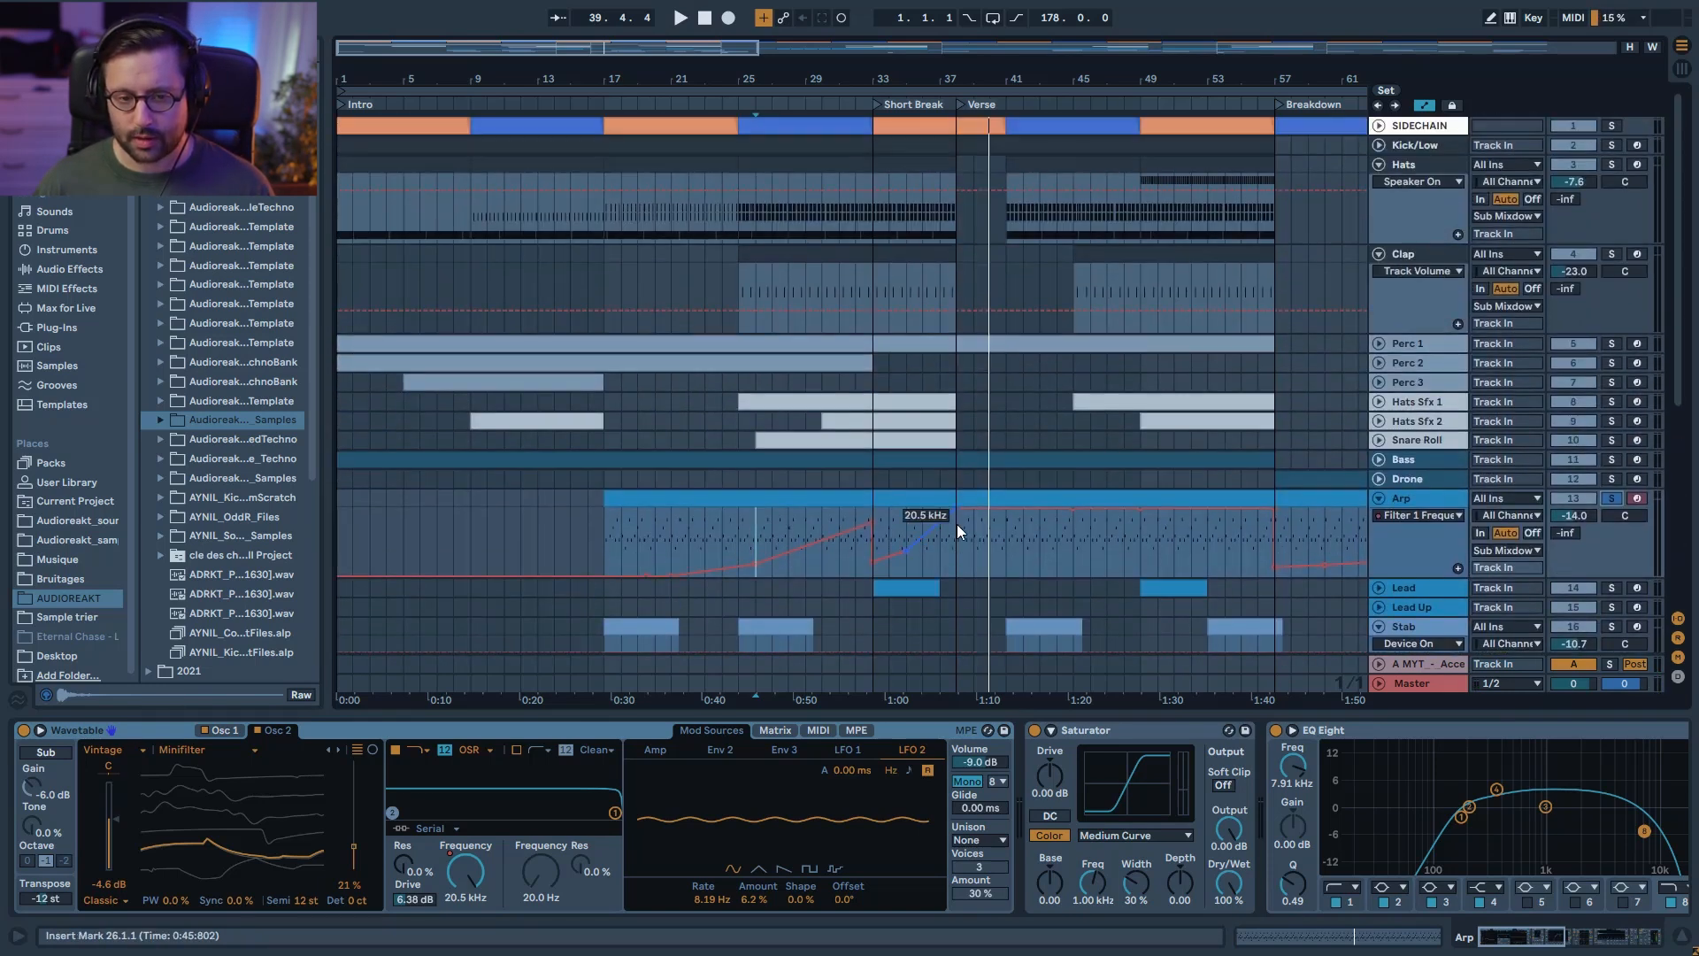
{"action": "scroll", "coordinate": [957, 531], "scroll_direction": "down", "scroll_amount": 3}
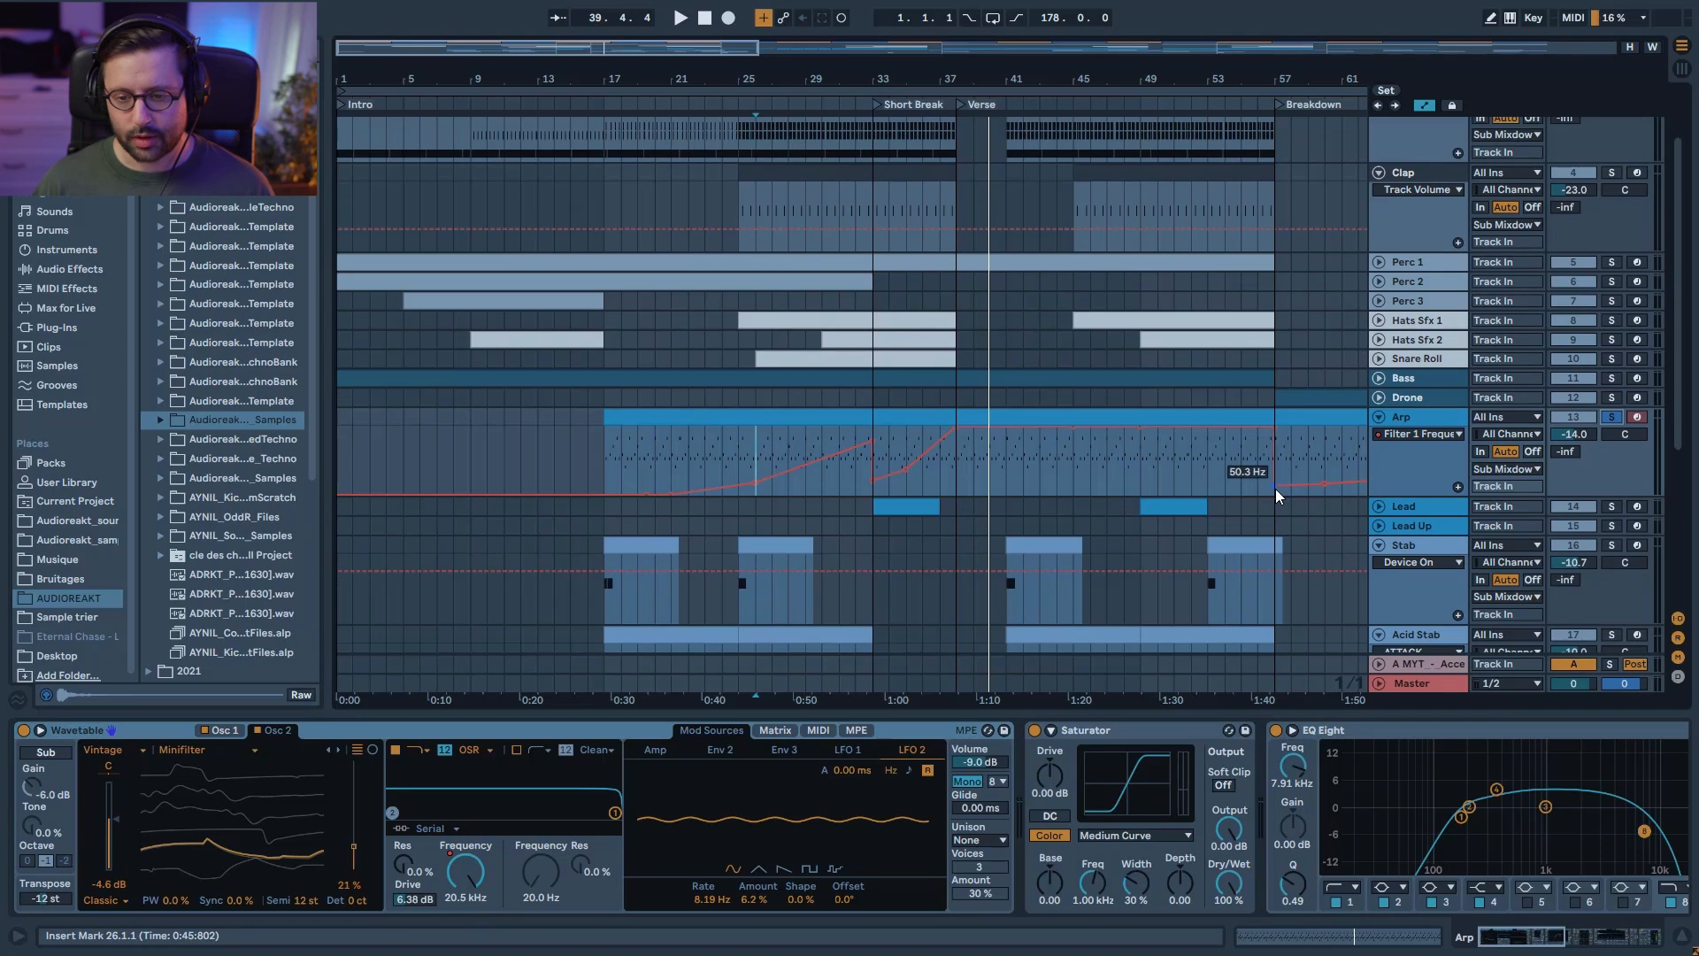
Step: Unfold and solo the Lead track, and play its clip in the Short Break
{"action": "left_click", "coordinate": [1377, 506]}
{"action": "left_click", "coordinate": [1403, 508]}
{"action": "left_click", "coordinate": [1611, 506]}
{"action": "left_click", "coordinate": [903, 506]}
{"action": "key", "text": "space"}
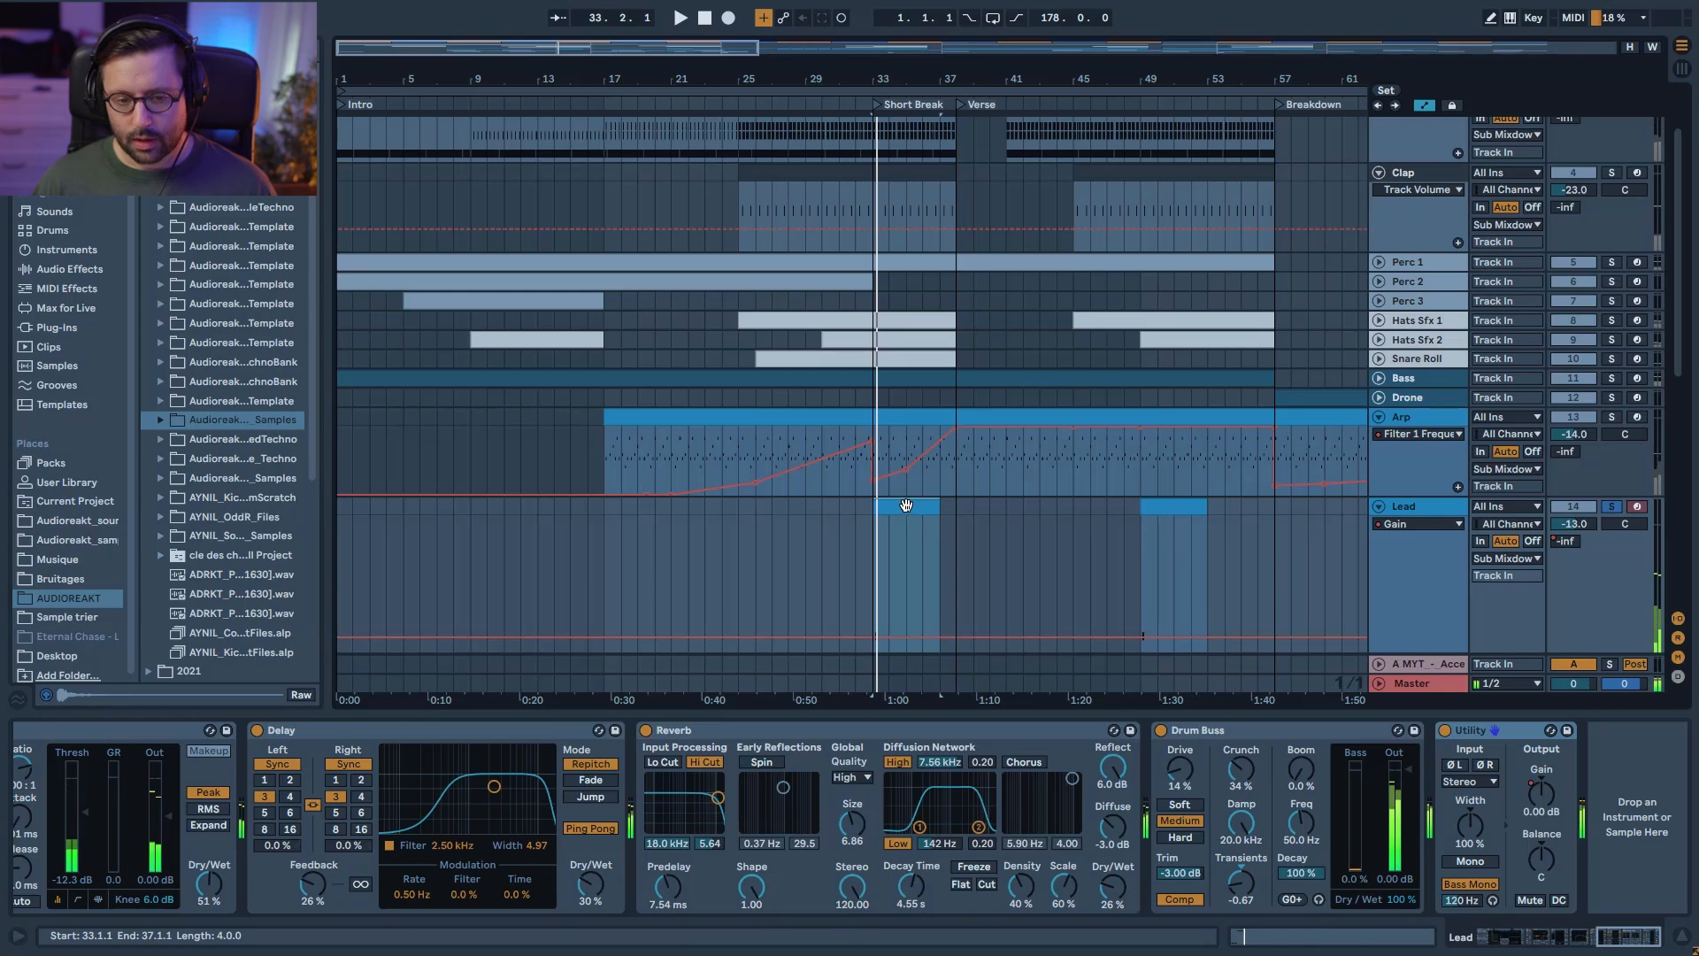
Step: Select the Arp clip and place the insert mark at bar 33 on its filter automation
{"action": "left_click", "coordinate": [895, 424]}
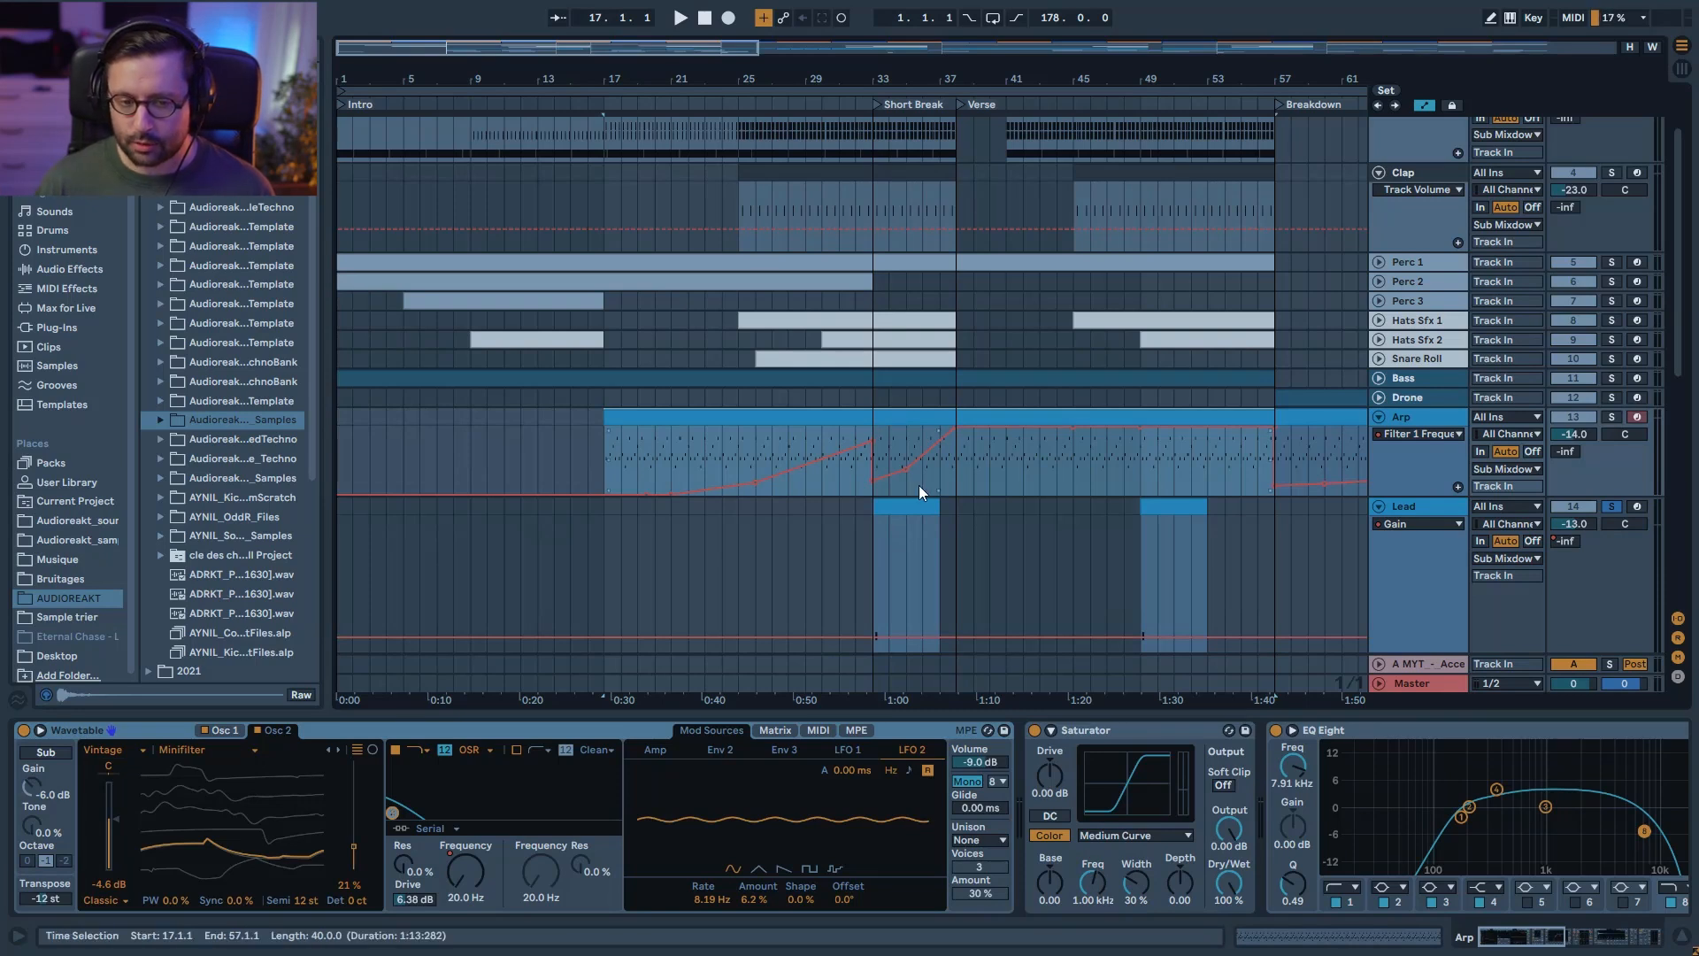
{"action": "left_click", "coordinate": [873, 491]}
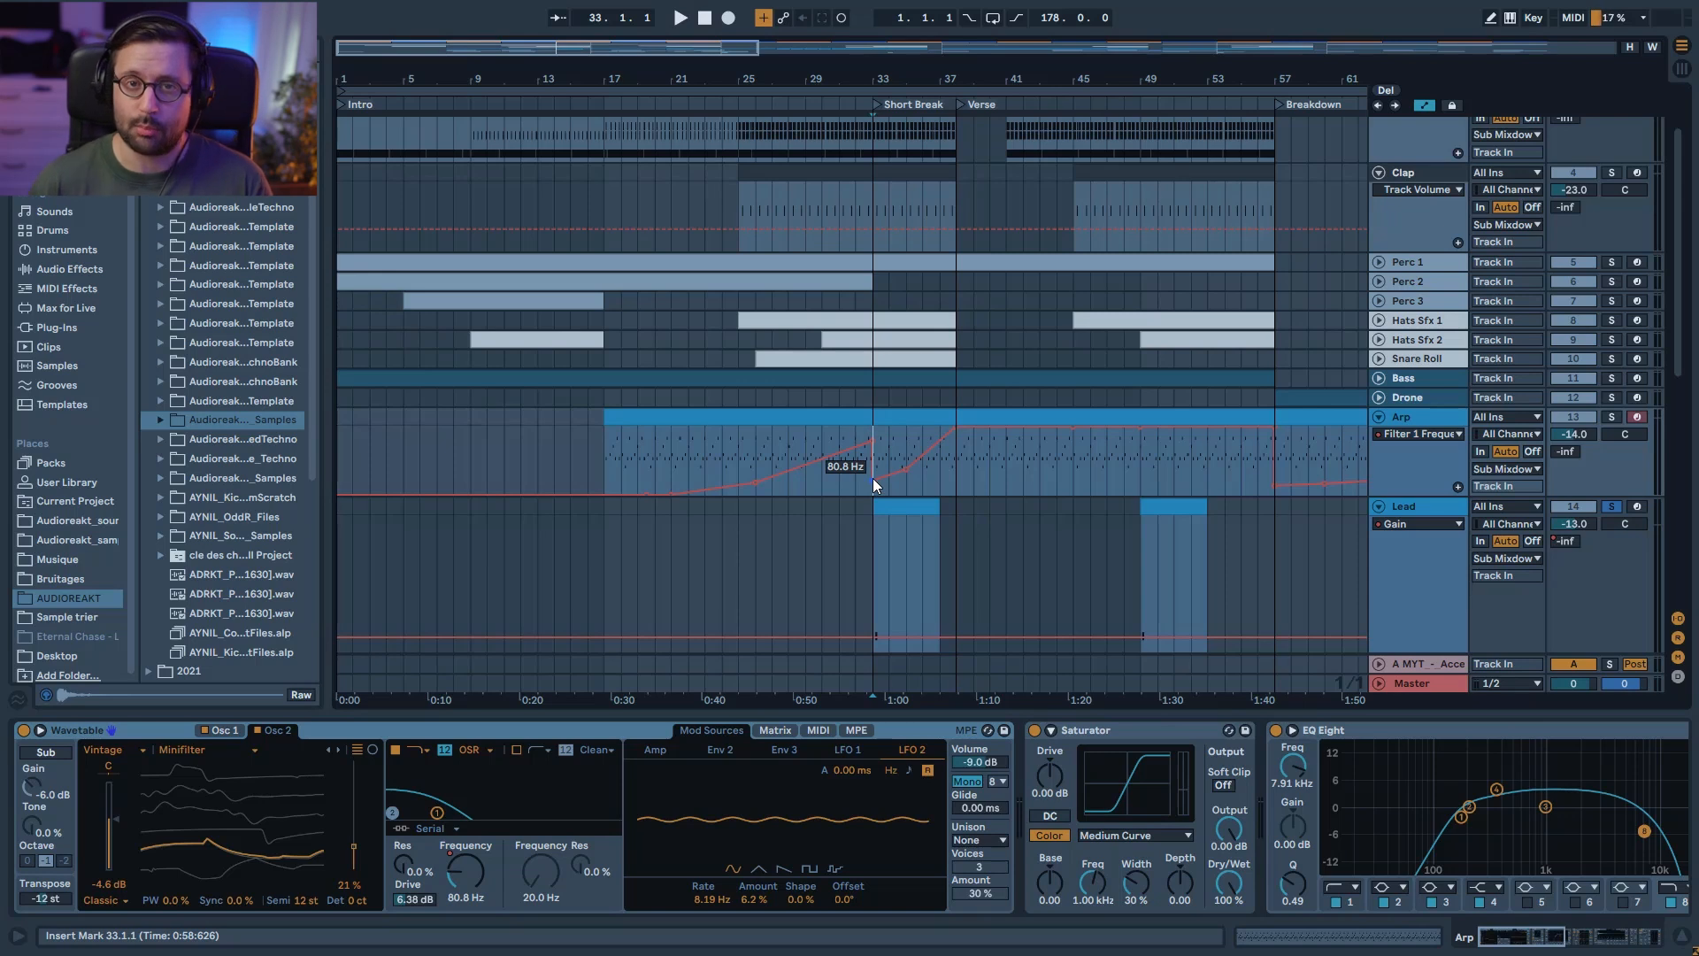
Step: Solo and unfold the Hats Sfx 1, Hats Sfx 2 and Snare Roll tracks, and play them from bar 33
{"action": "scroll", "coordinate": [1005, 520], "scroll_direction": "up", "scroll_amount": 2}
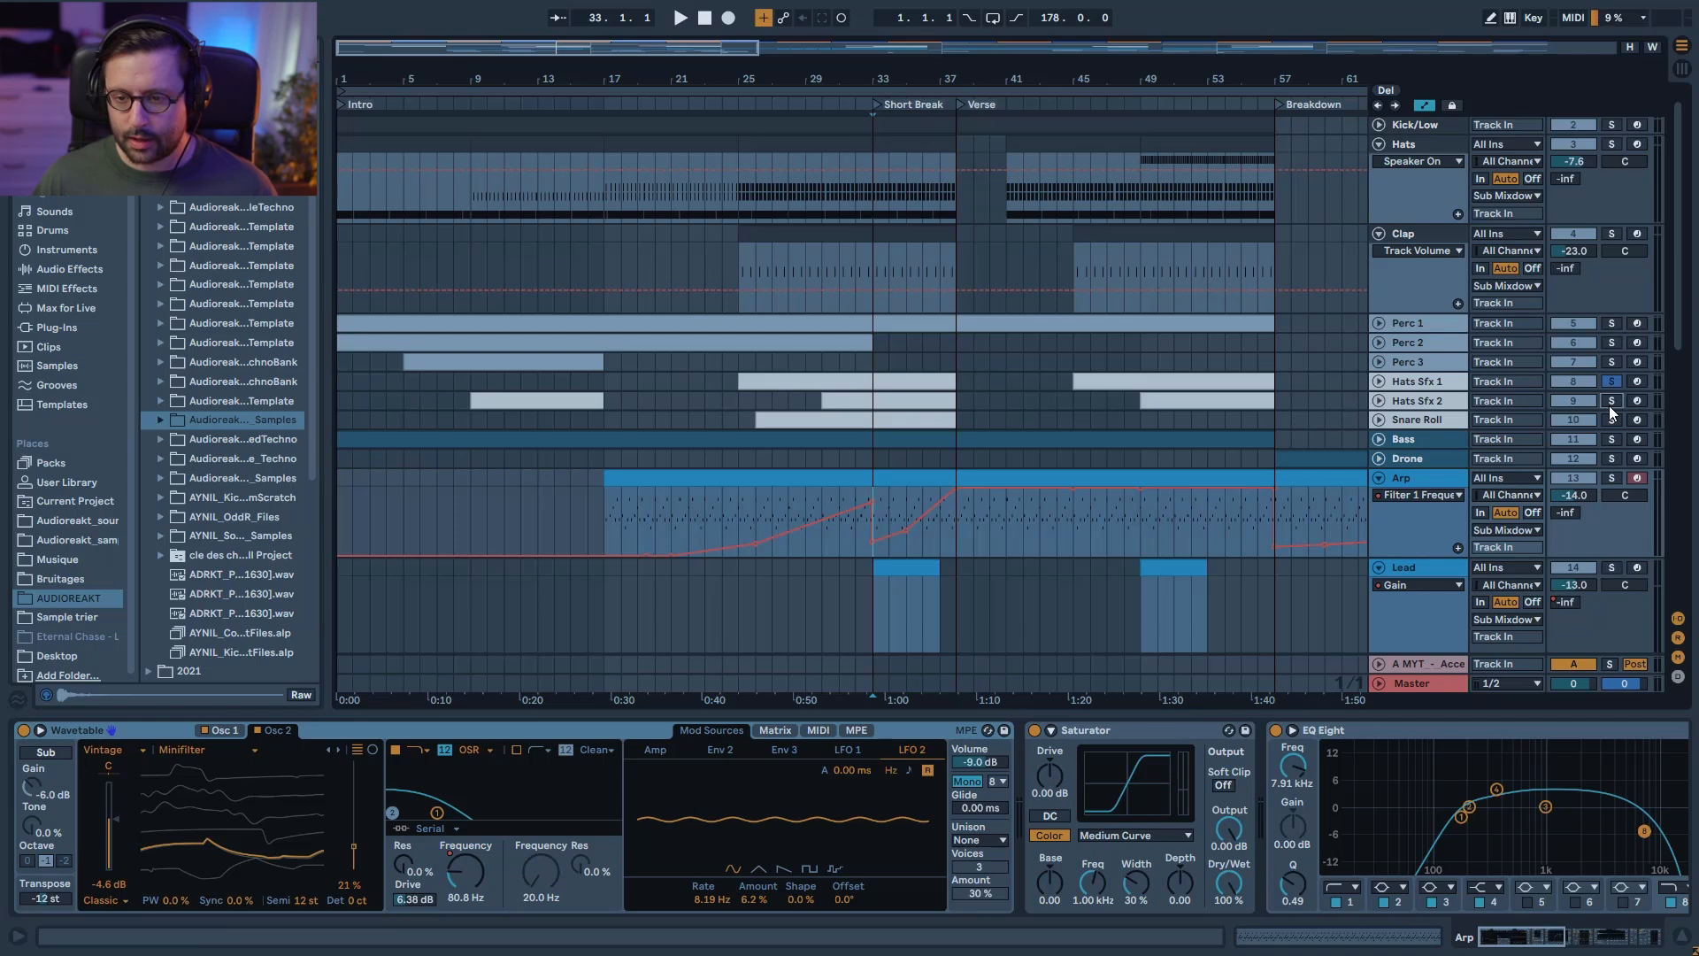
{"action": "left_click", "coordinate": [1379, 400]}
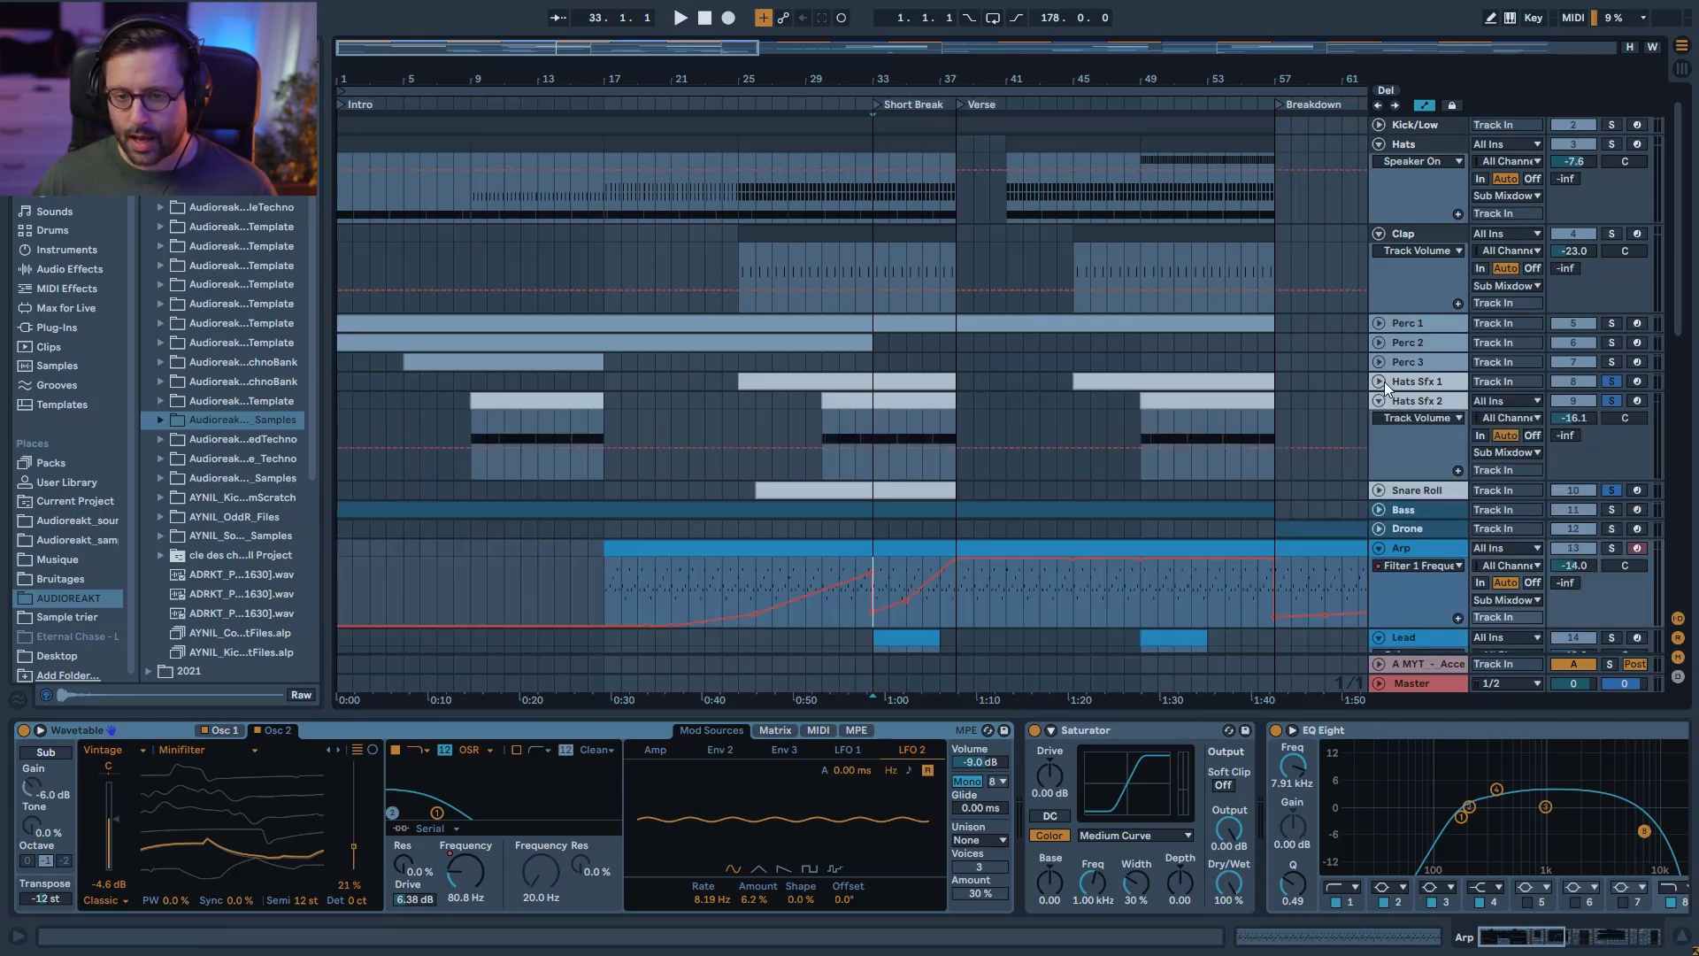
{"action": "left_click", "coordinate": [1380, 381]}
{"action": "left_click", "coordinate": [1379, 560]}
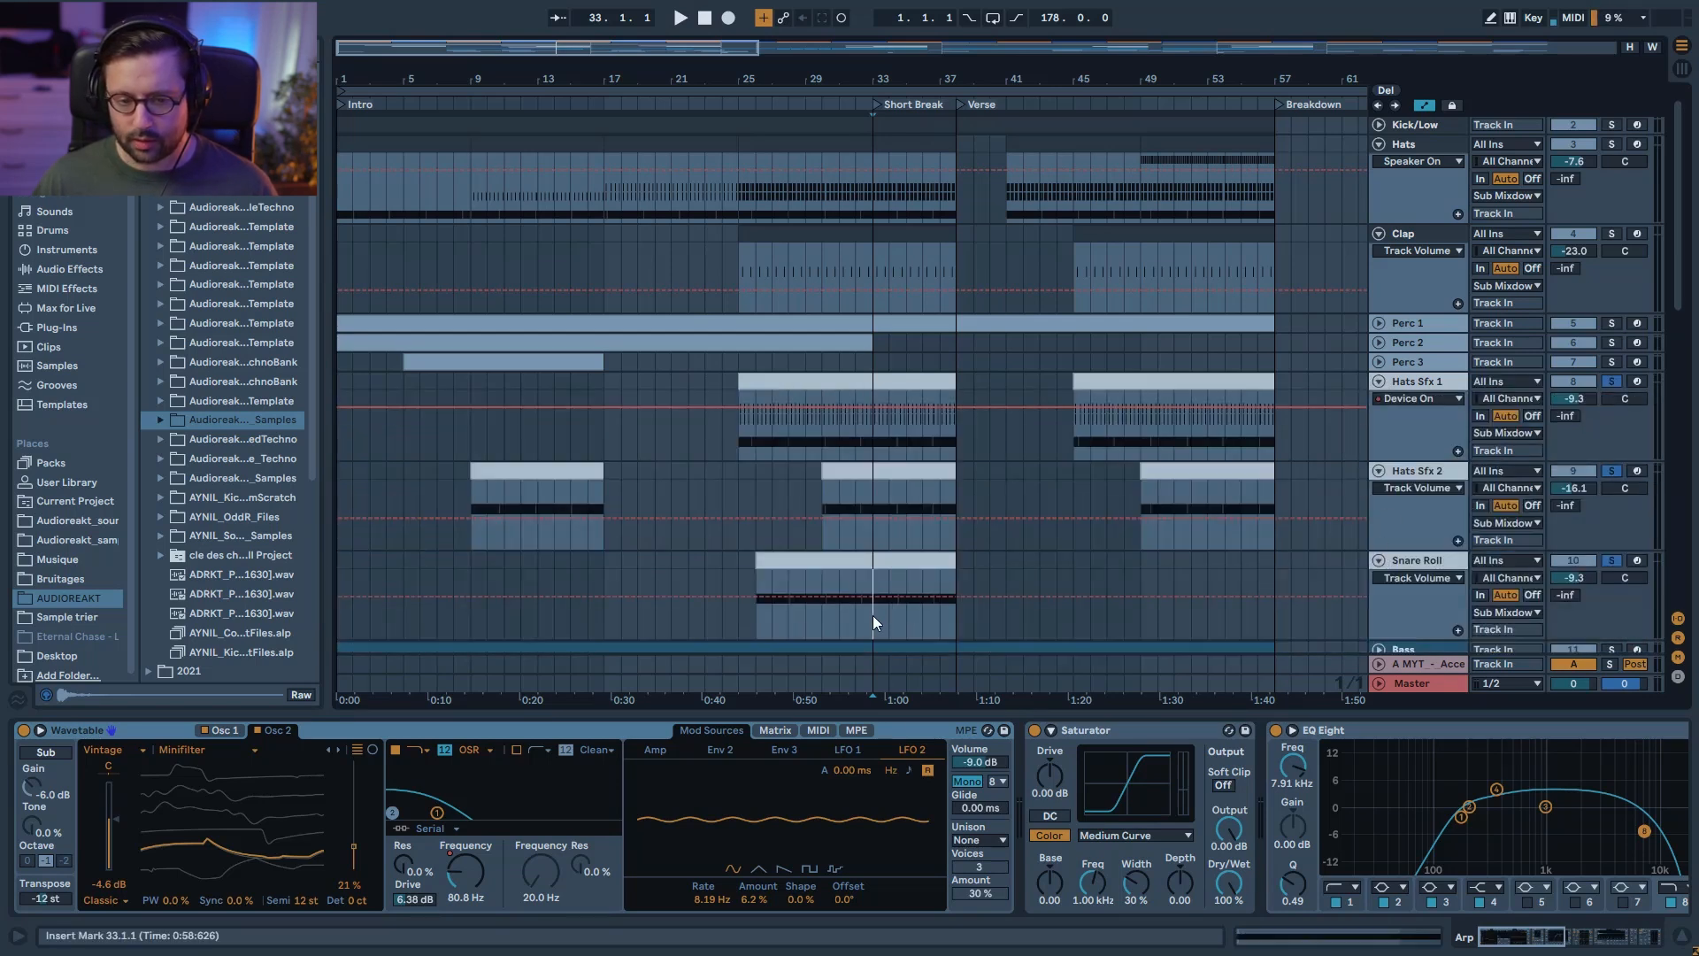
{"action": "left_click", "coordinate": [872, 614]}
{"action": "key", "text": "space"}
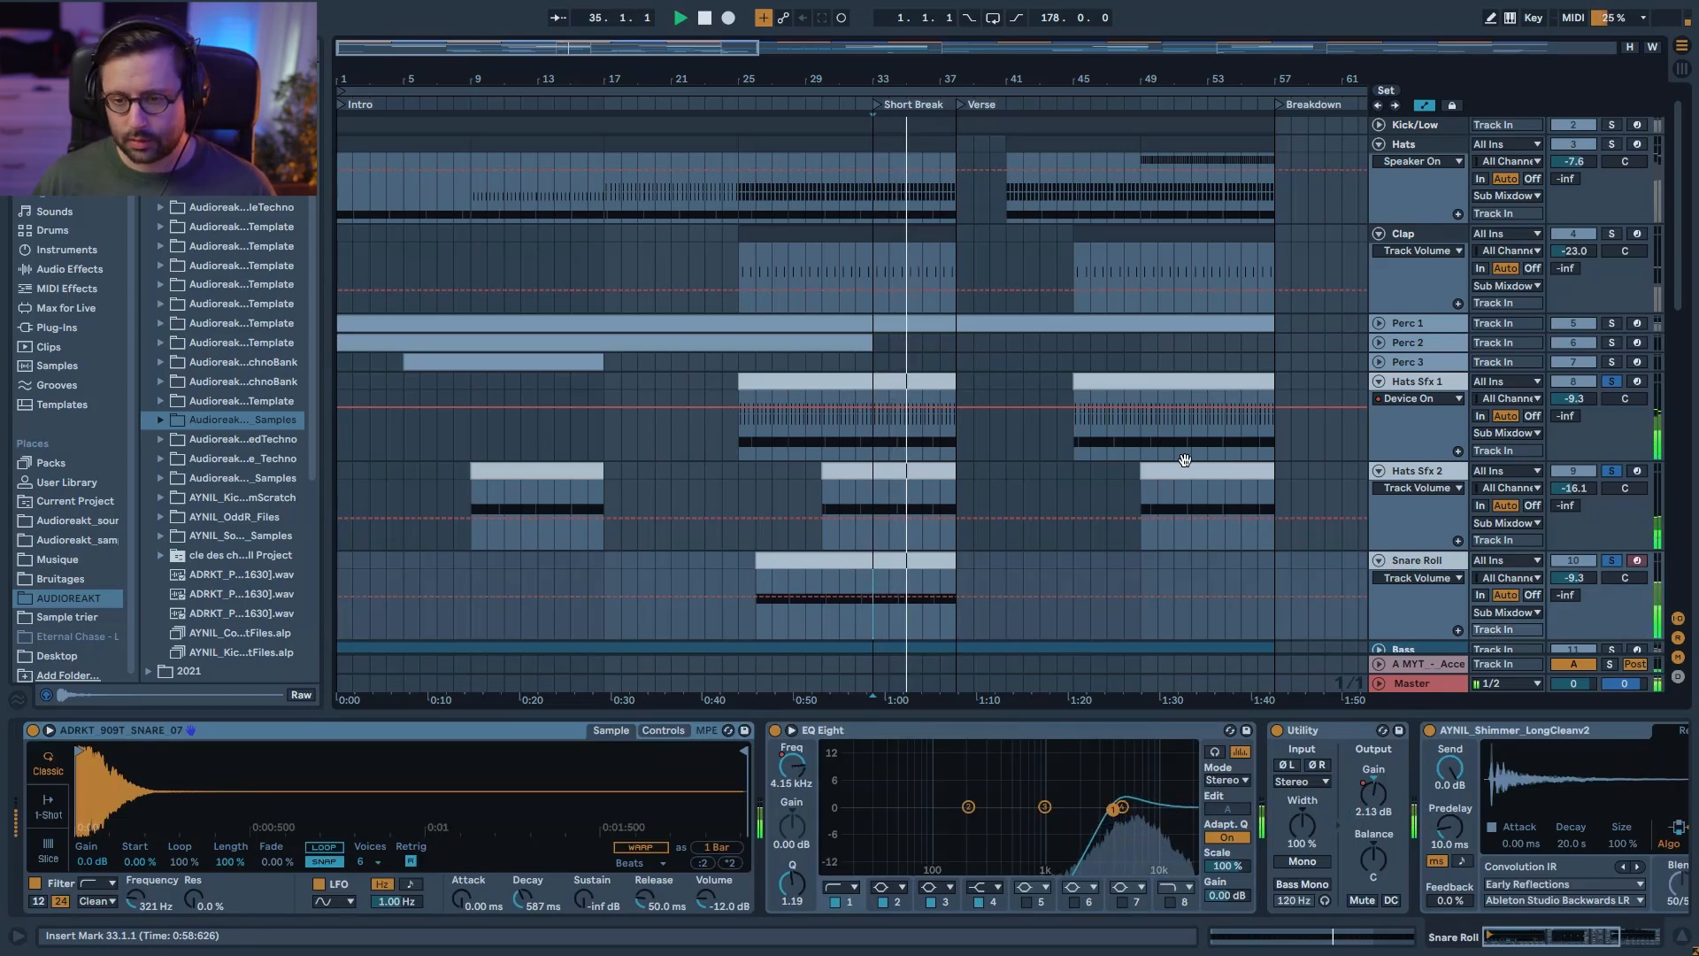
Step: Fold the Hats Sfx 1, Hats Sfx 2 and Snare Roll tracks, and stop playback at the start of the Verse
{"action": "left_click", "coordinate": [1378, 384]}
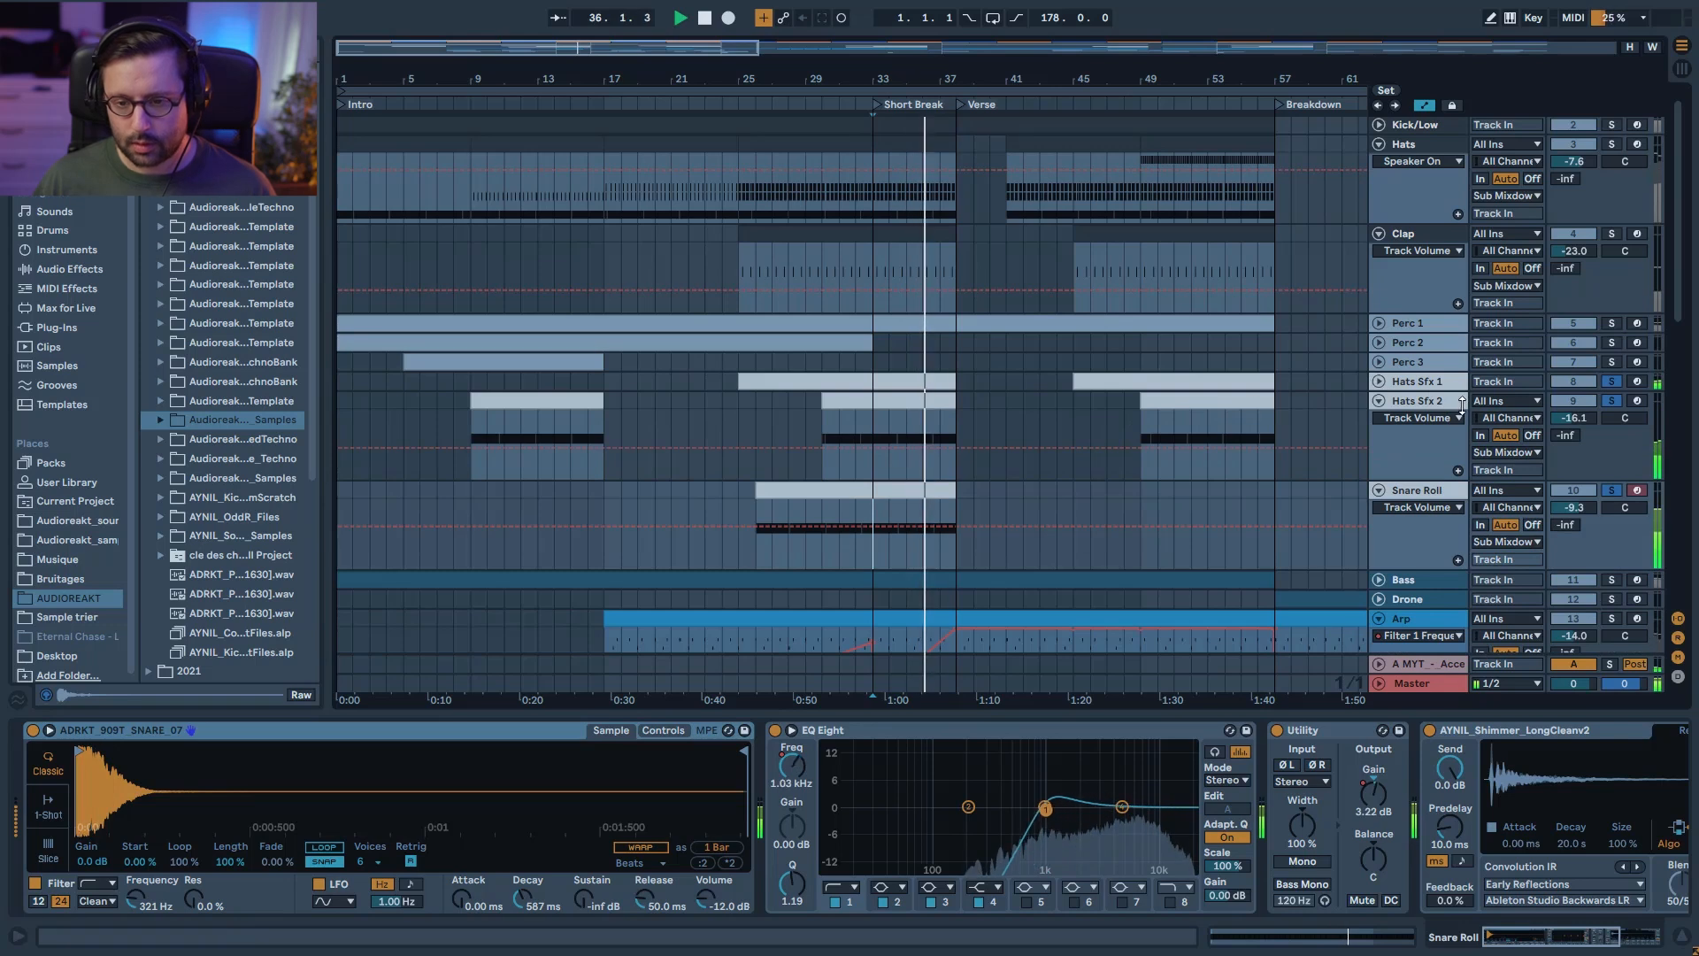
{"action": "left_click", "coordinate": [1379, 402]}
{"action": "left_click", "coordinate": [1378, 419]}
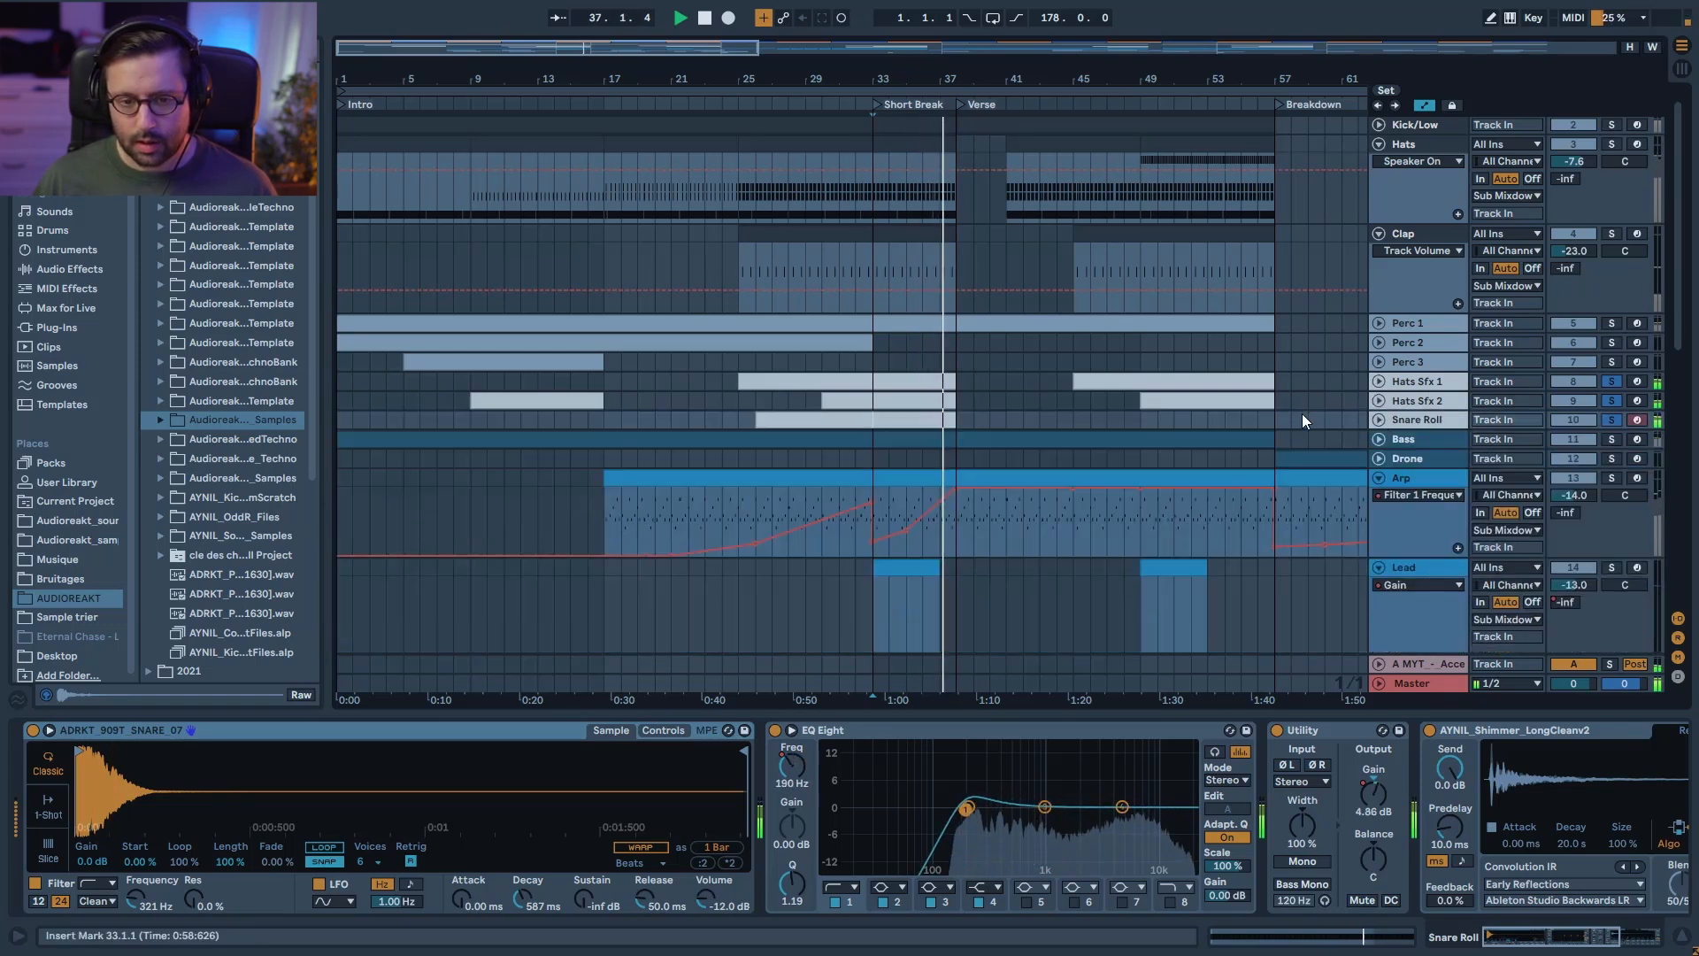
{"action": "key", "text": "space"}
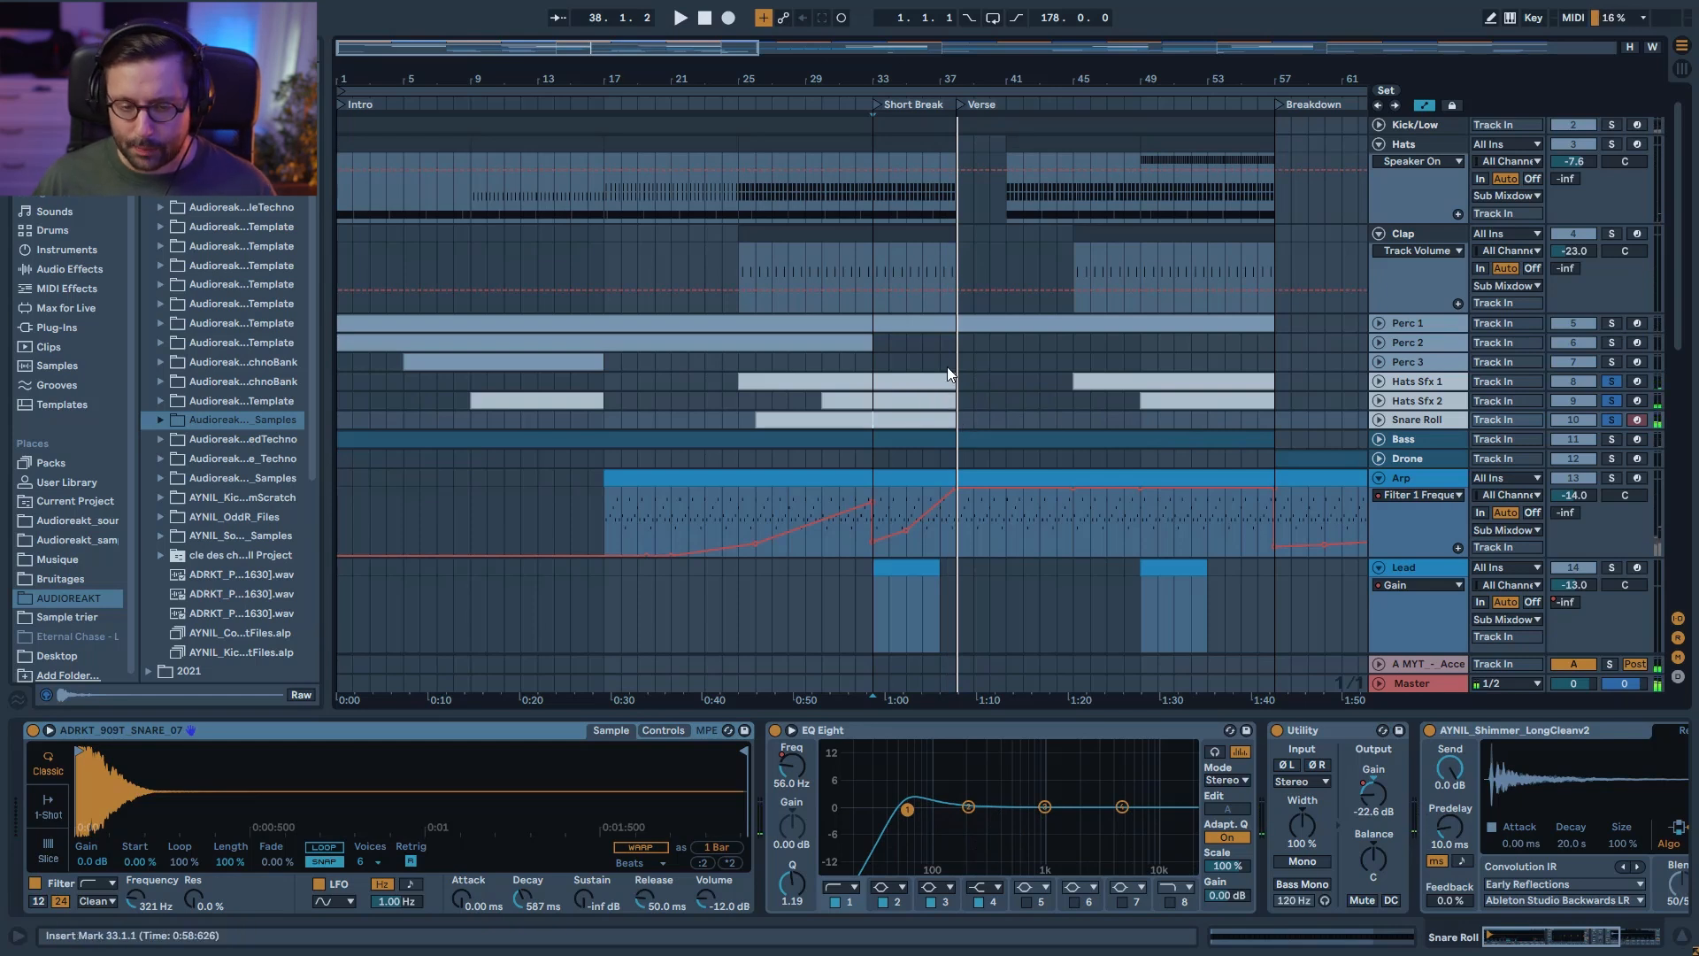
Step: Solo the Horn track and play its first clip in the Verse
{"action": "scroll", "coordinate": [948, 357], "scroll_direction": "up", "scroll_amount": 1}
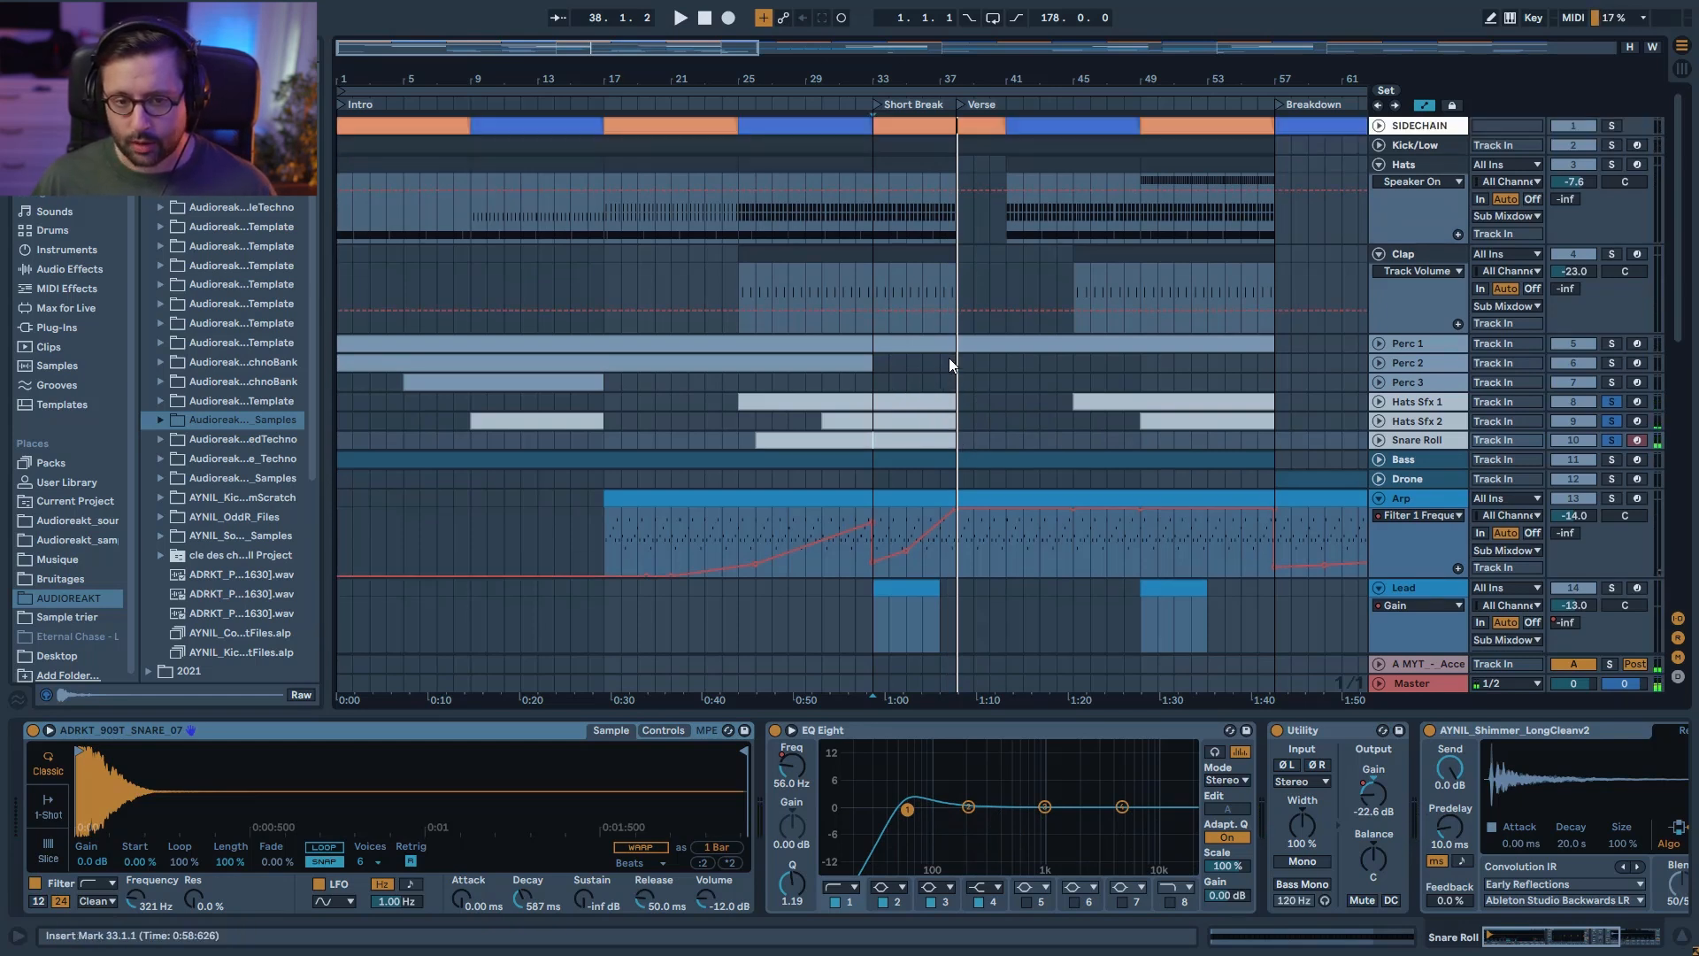
{"action": "scroll", "coordinate": [1027, 337], "scroll_direction": "down", "scroll_amount": 3}
{"action": "scroll", "coordinate": [1014, 408], "scroll_direction": "up", "scroll_amount": 3}
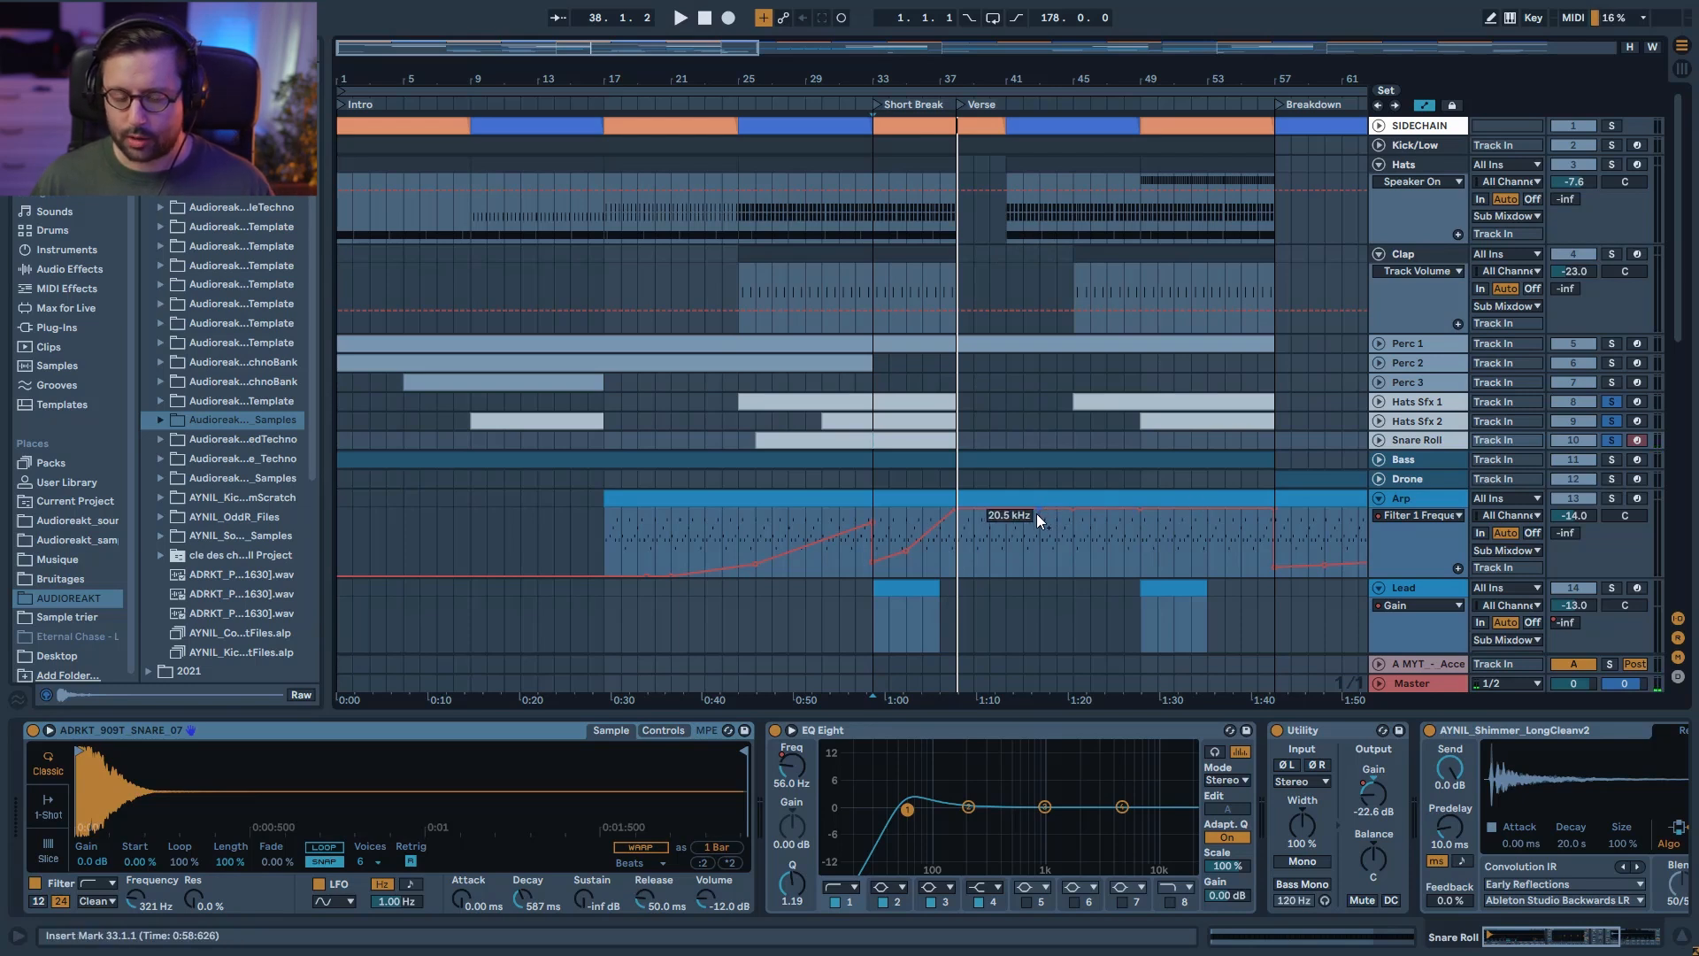
{"action": "scroll", "coordinate": [1037, 514], "scroll_direction": "down", "scroll_amount": 6}
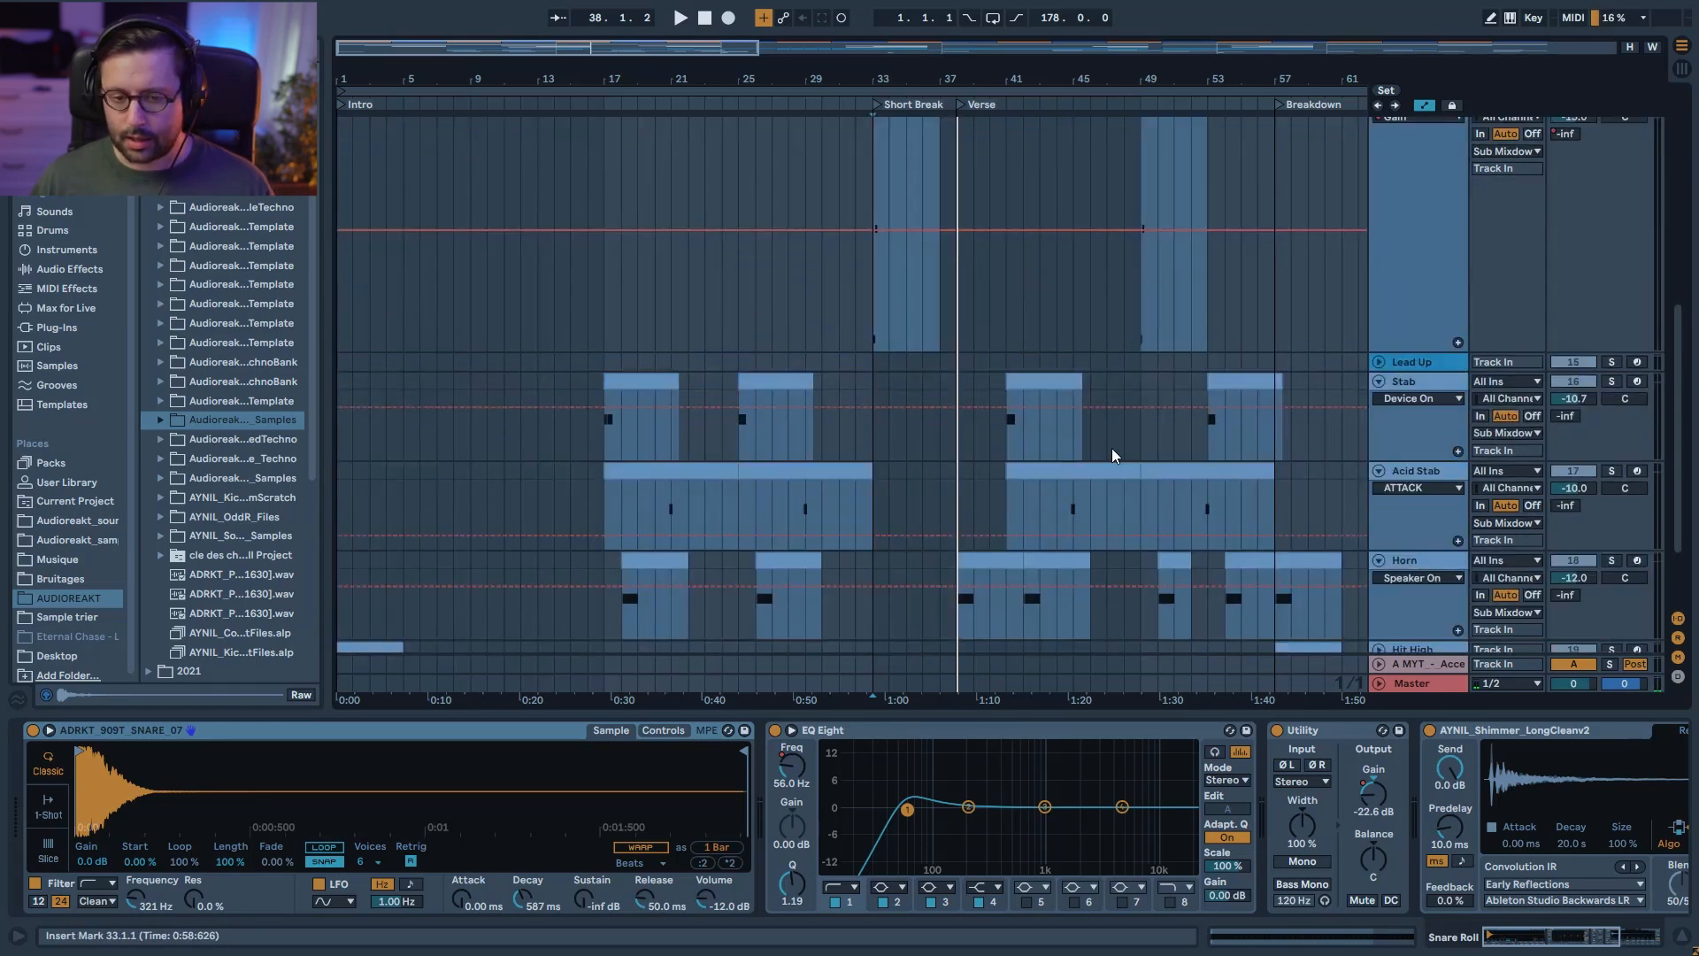
{"action": "left_click", "coordinate": [1014, 561]}
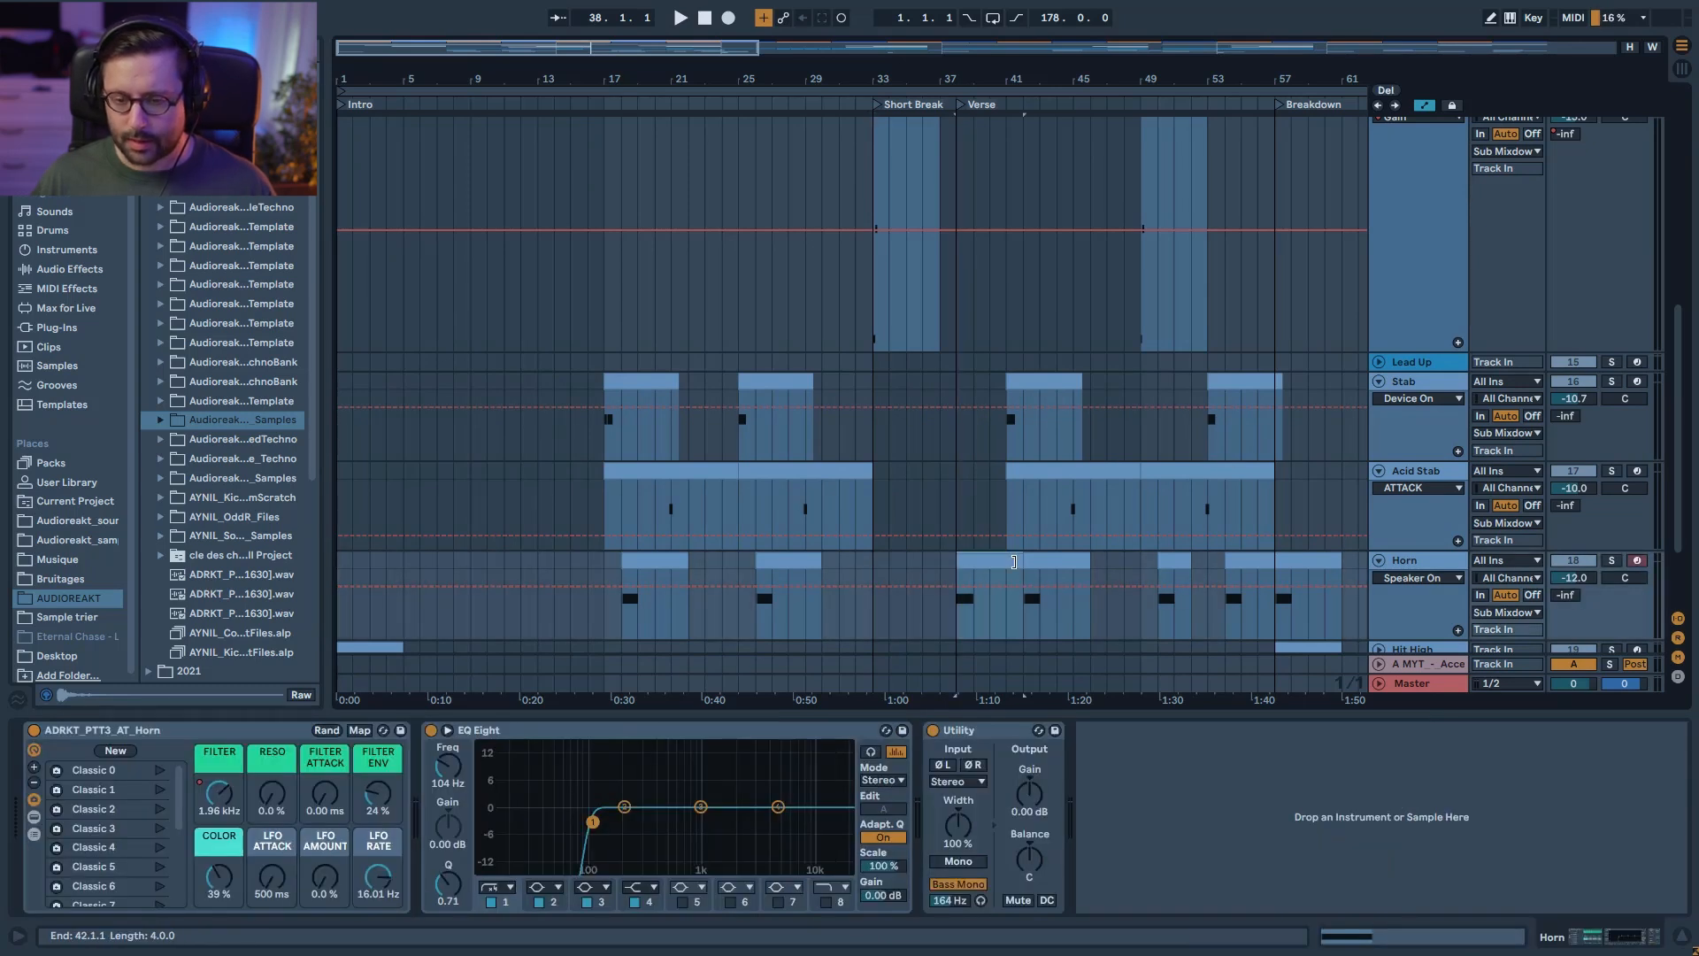
{"action": "left_click", "coordinate": [1614, 563]}
{"action": "key", "text": "space"}
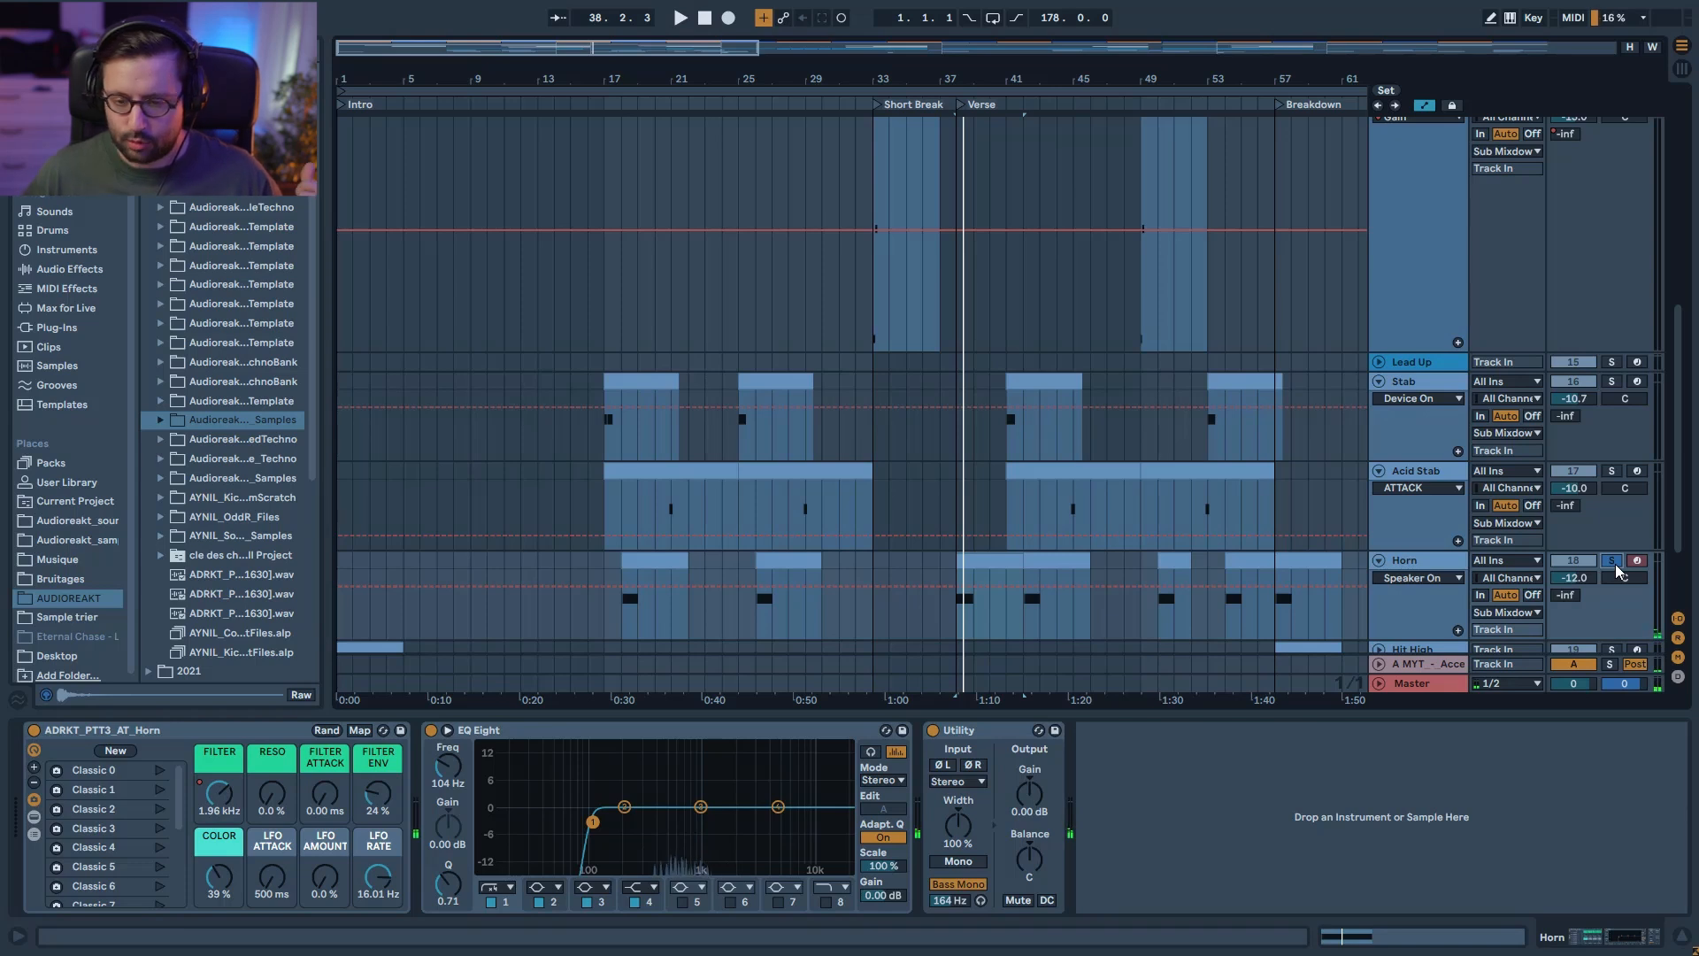
Step: Fold all tracks, turn off the Horn solo, and play the full arrangement from the Short Break at bar 33
{"action": "left_click", "coordinate": [922, 416]}
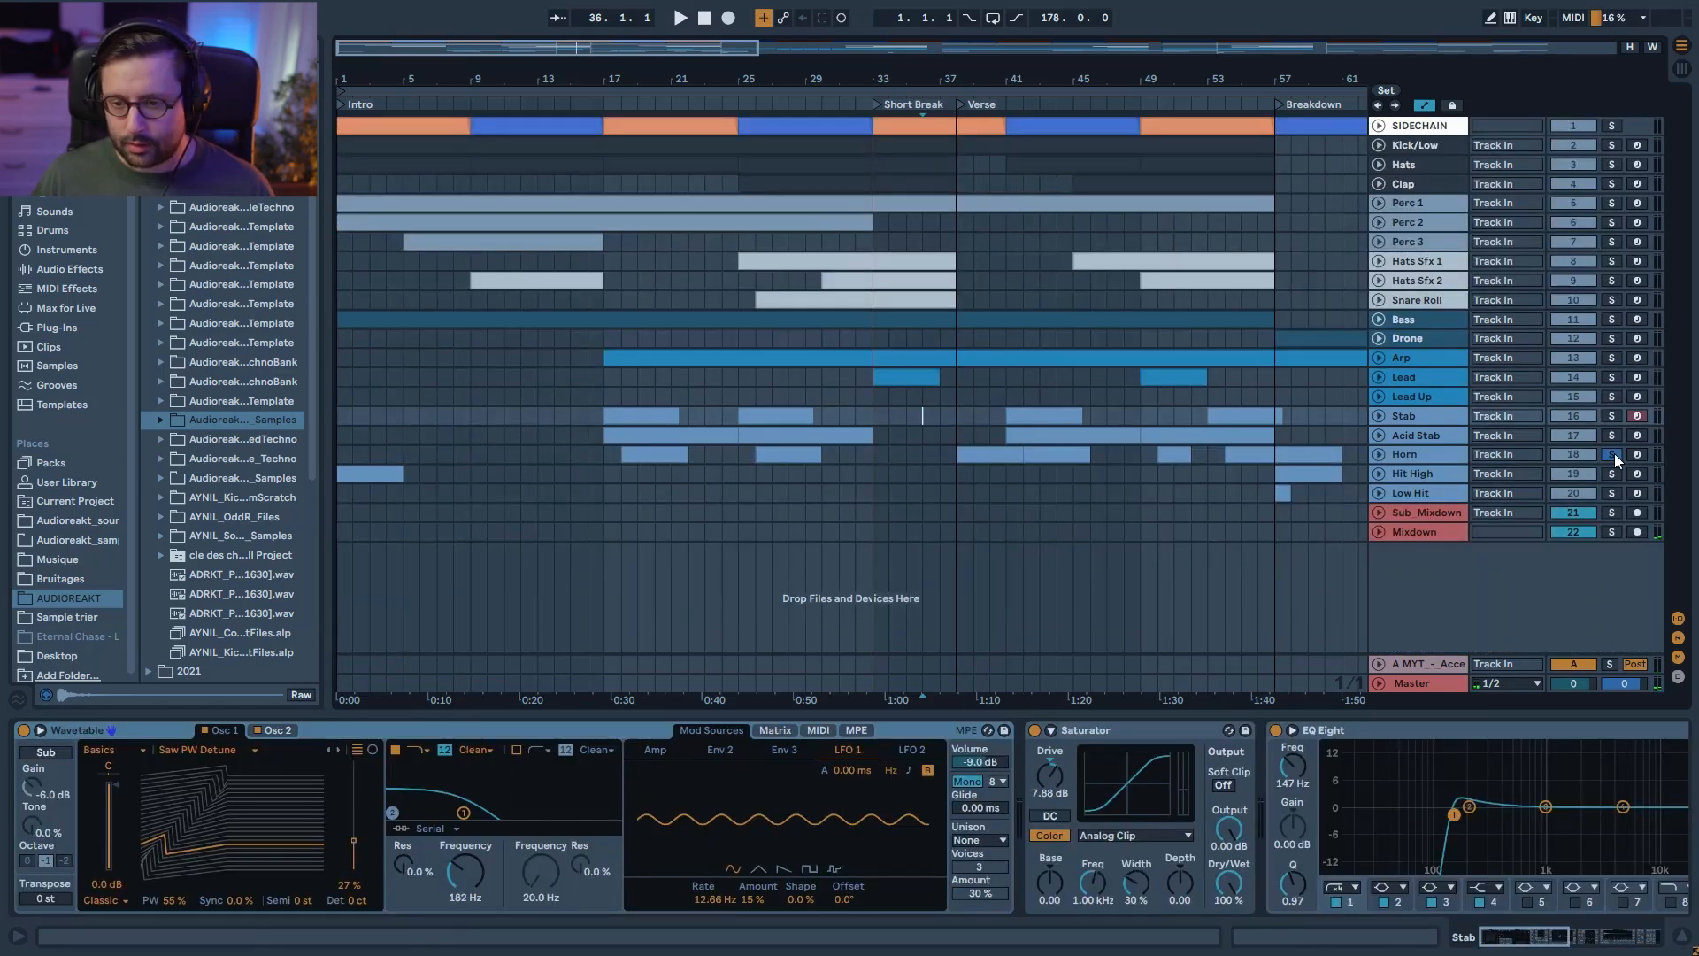
{"action": "left_click", "coordinate": [872, 417]}
{"action": "key", "text": "space"}
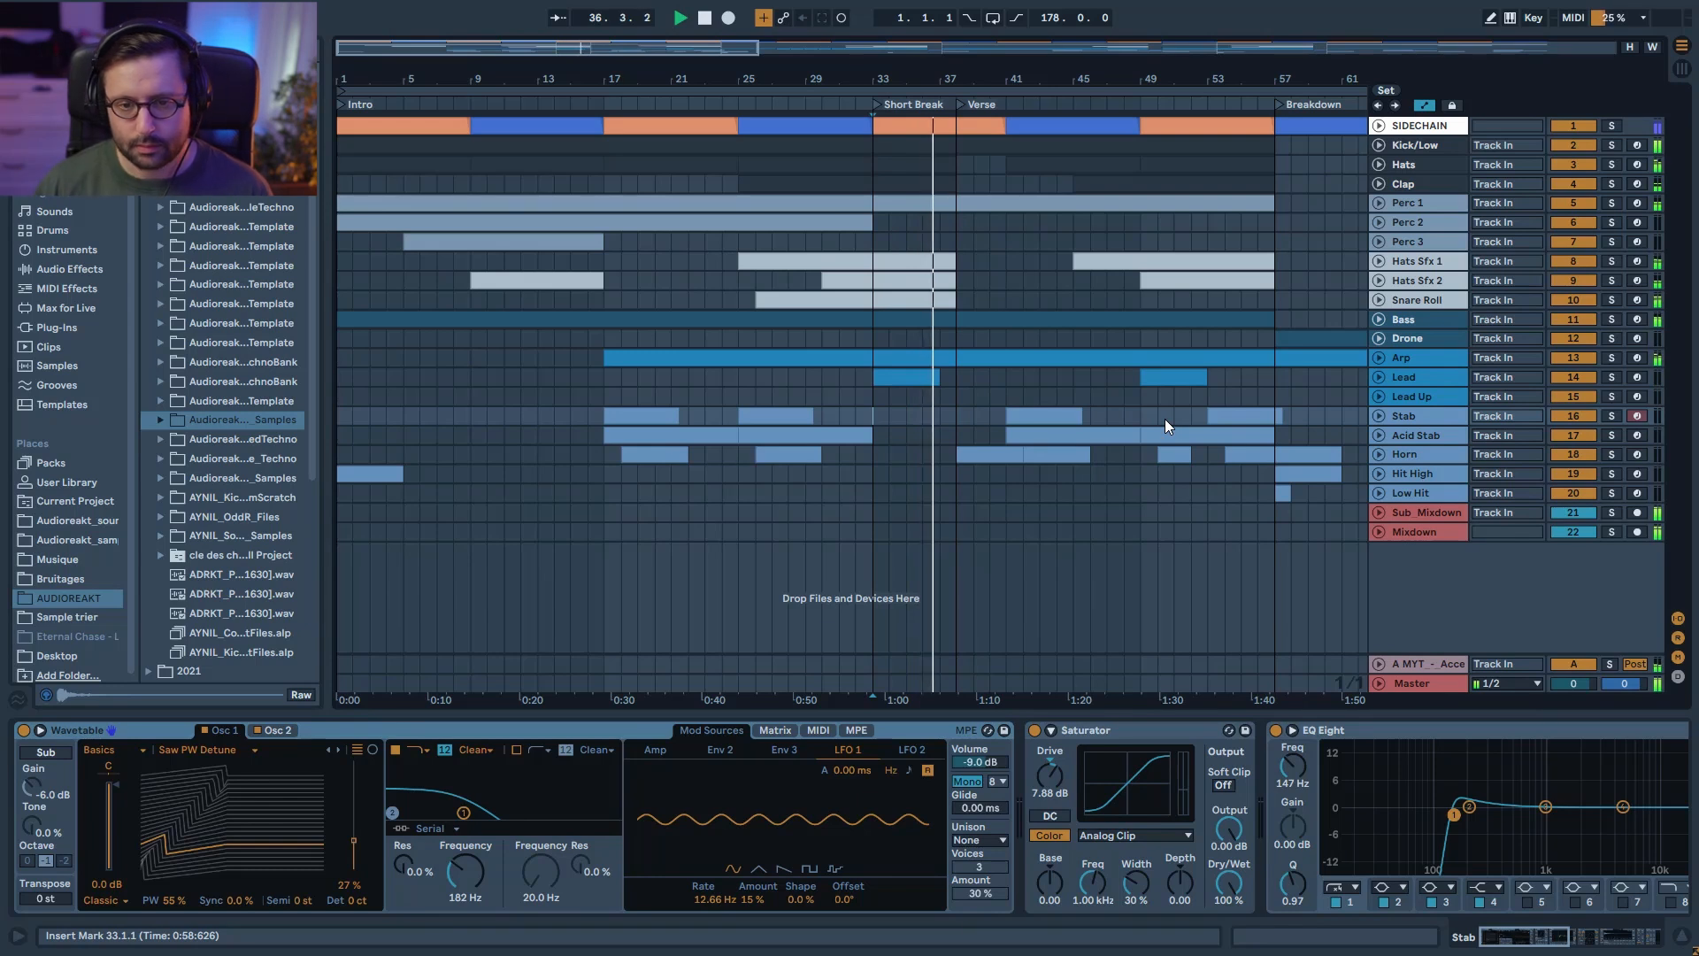
Step: Unfold the Hats, Stab, Acid Stab and Horn tracks while following playback through the Verse
{"action": "left_click", "coordinate": [1379, 163]}
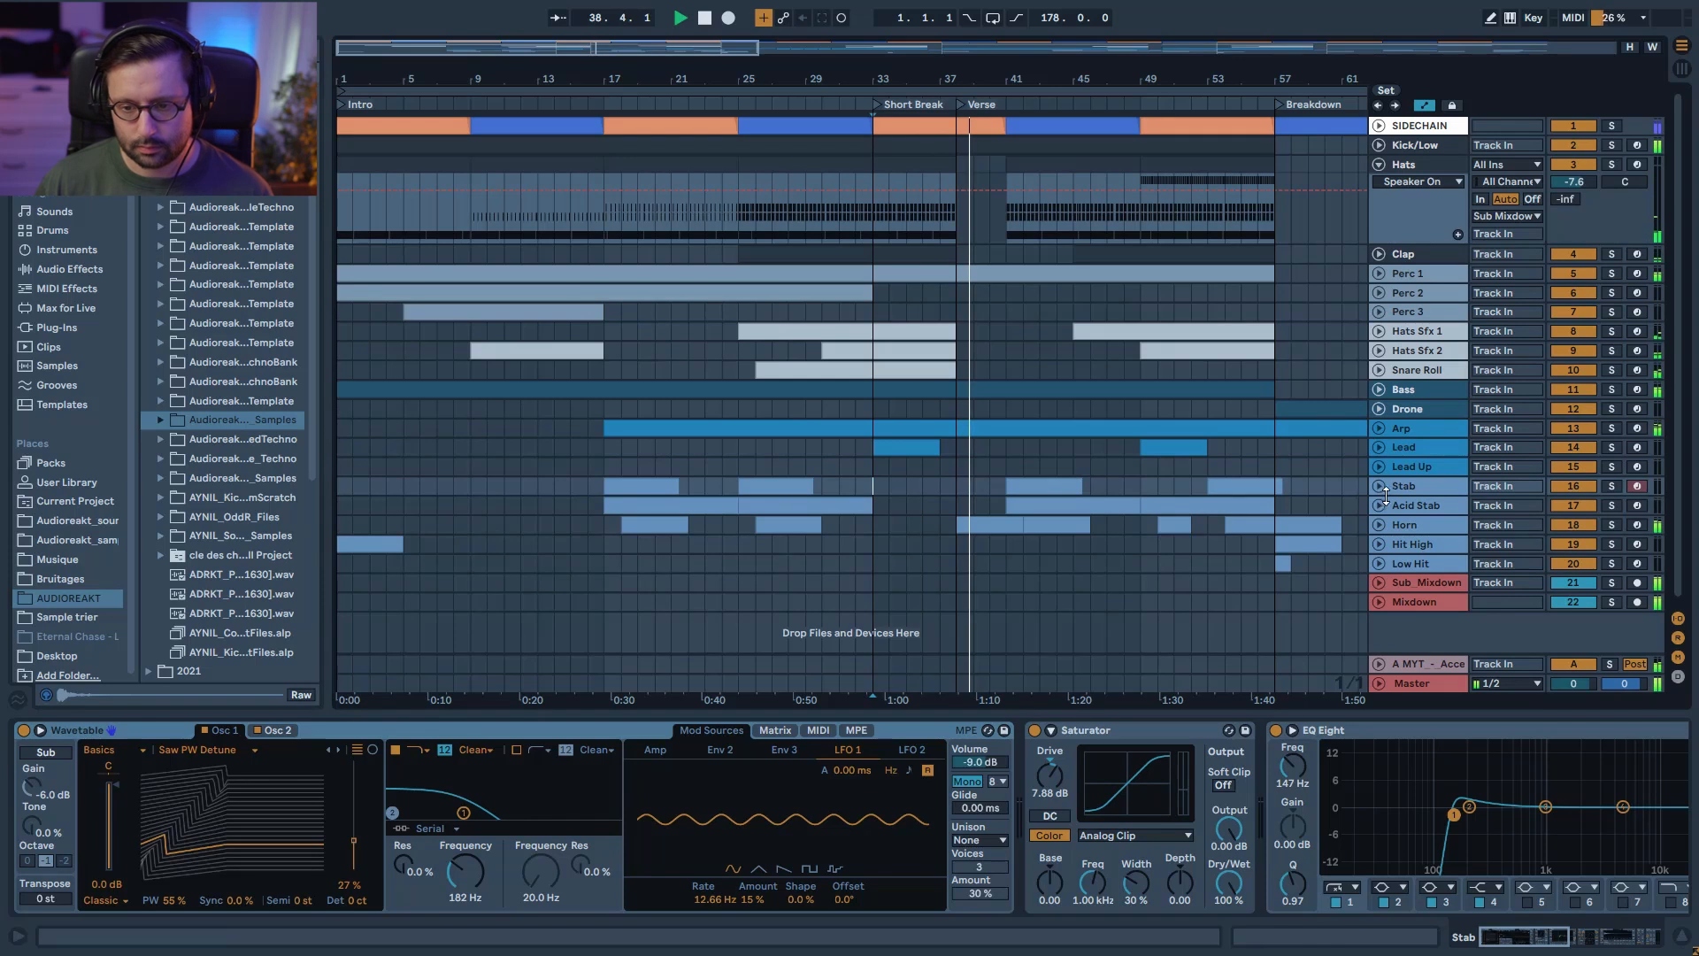
{"action": "left_click", "coordinate": [1419, 529]}
{"action": "key", "text": "u"}
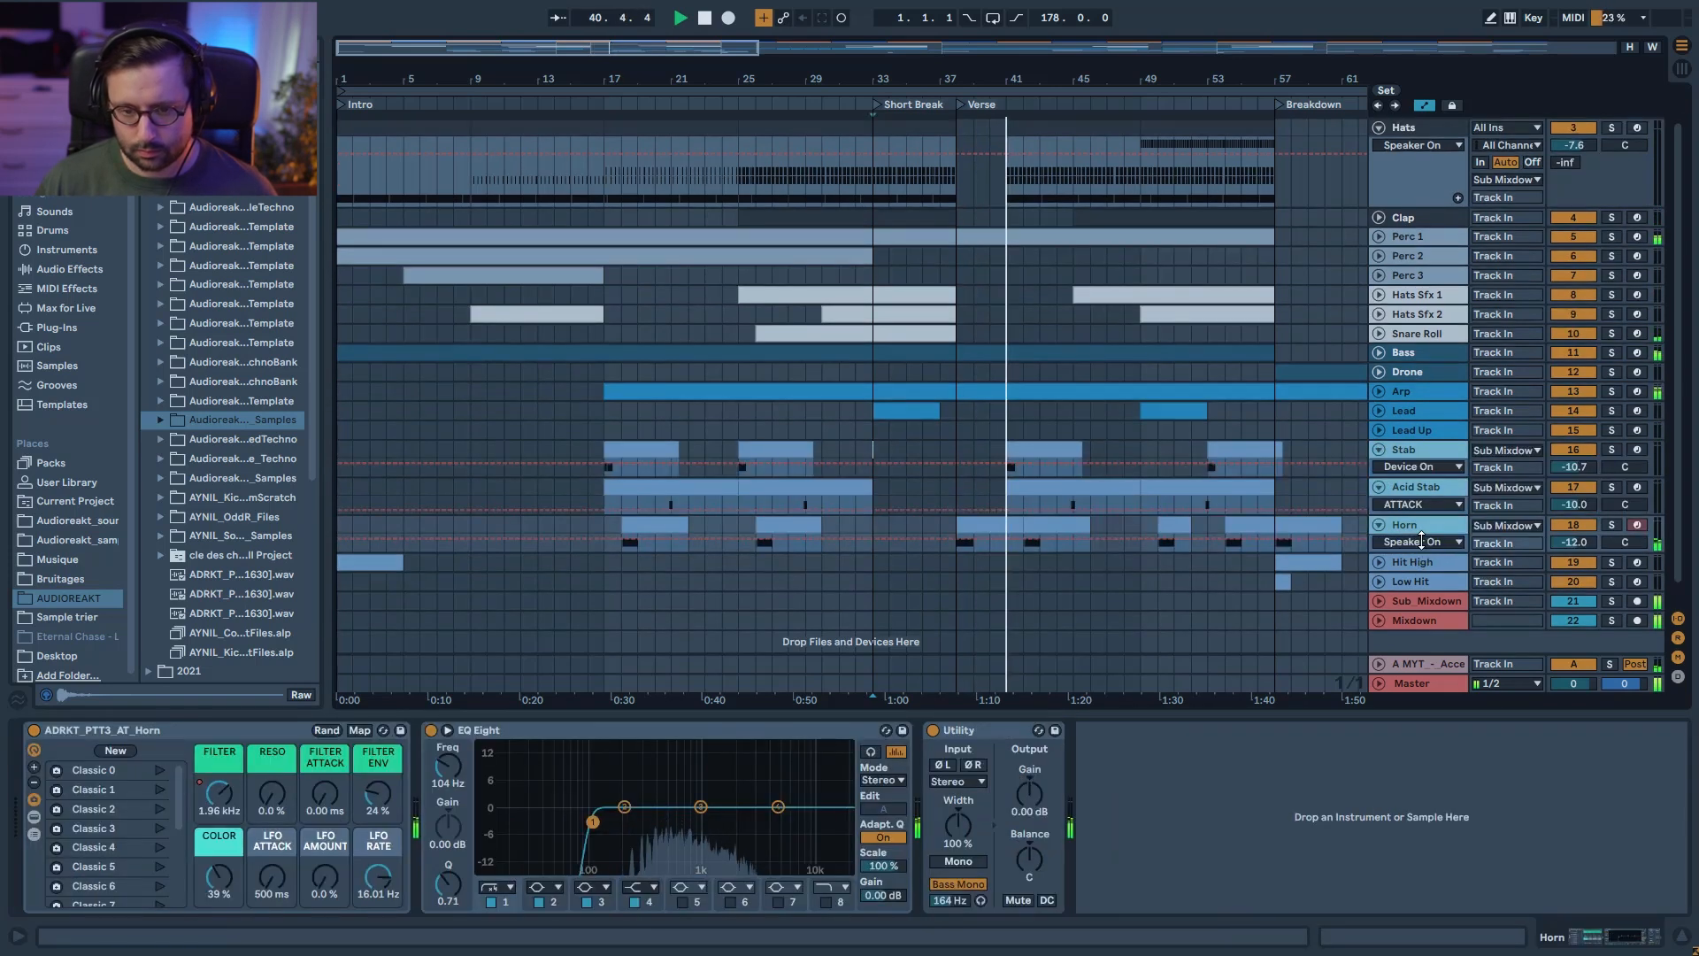
{"action": "scroll", "coordinate": [1437, 522], "scroll_direction": "up", "scroll_amount": 2}
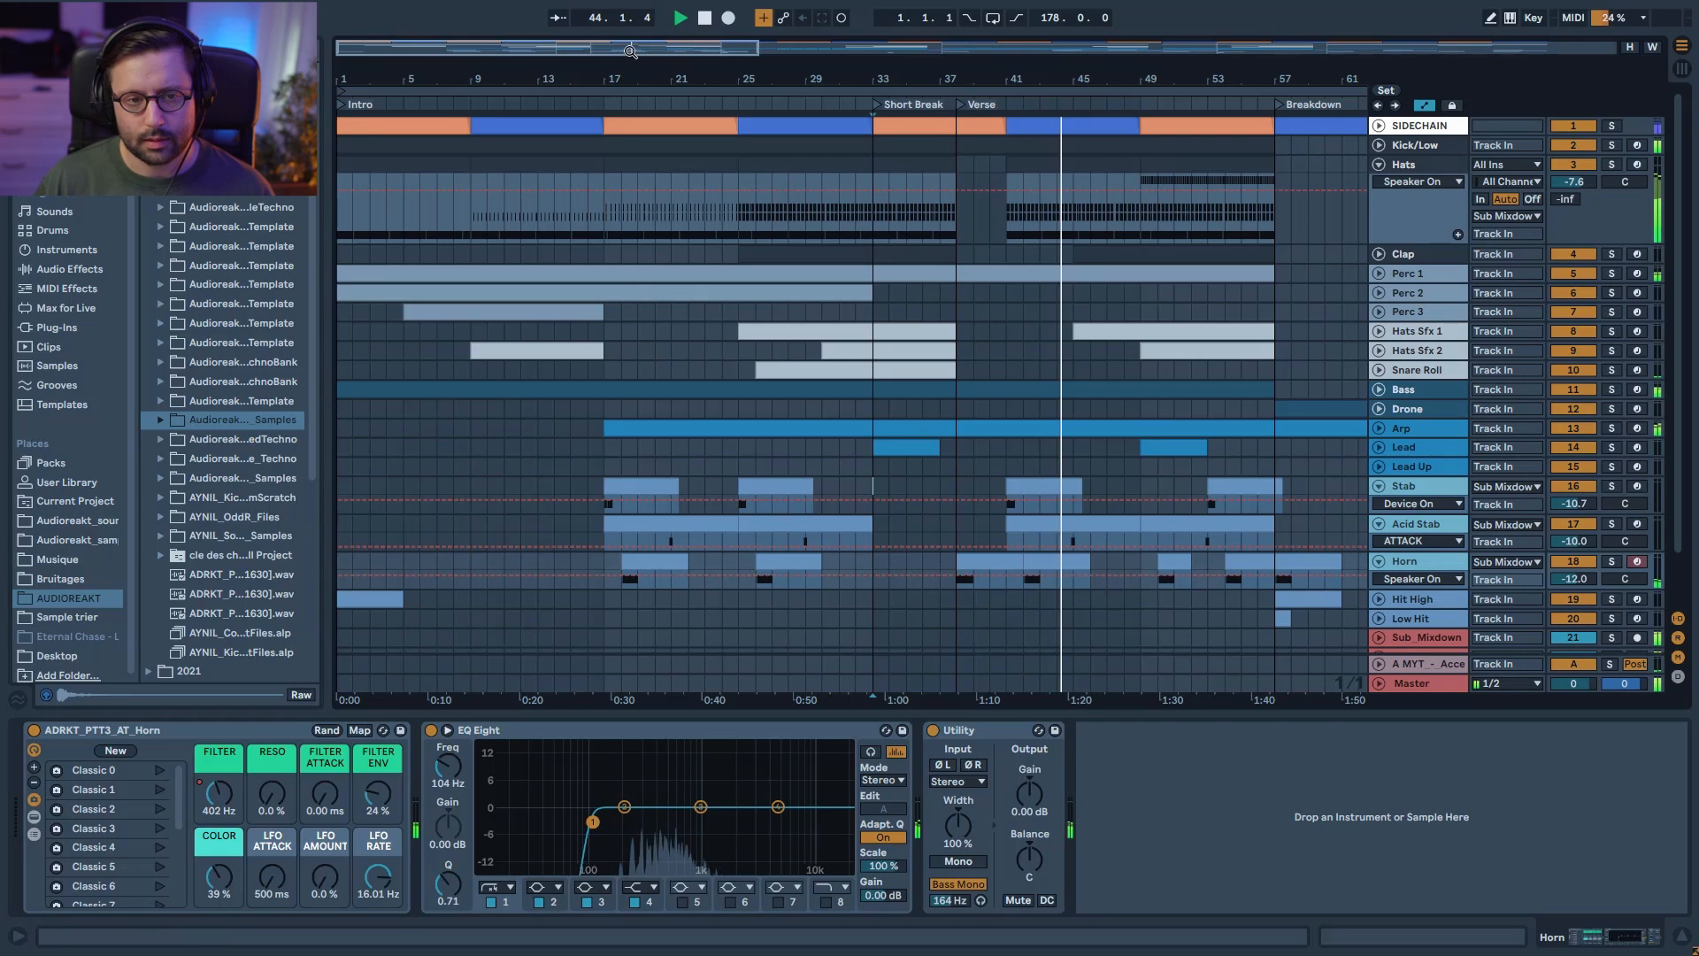
{"action": "scroll", "coordinate": [1332, 151], "scroll_direction": "right", "scroll_amount": 3}
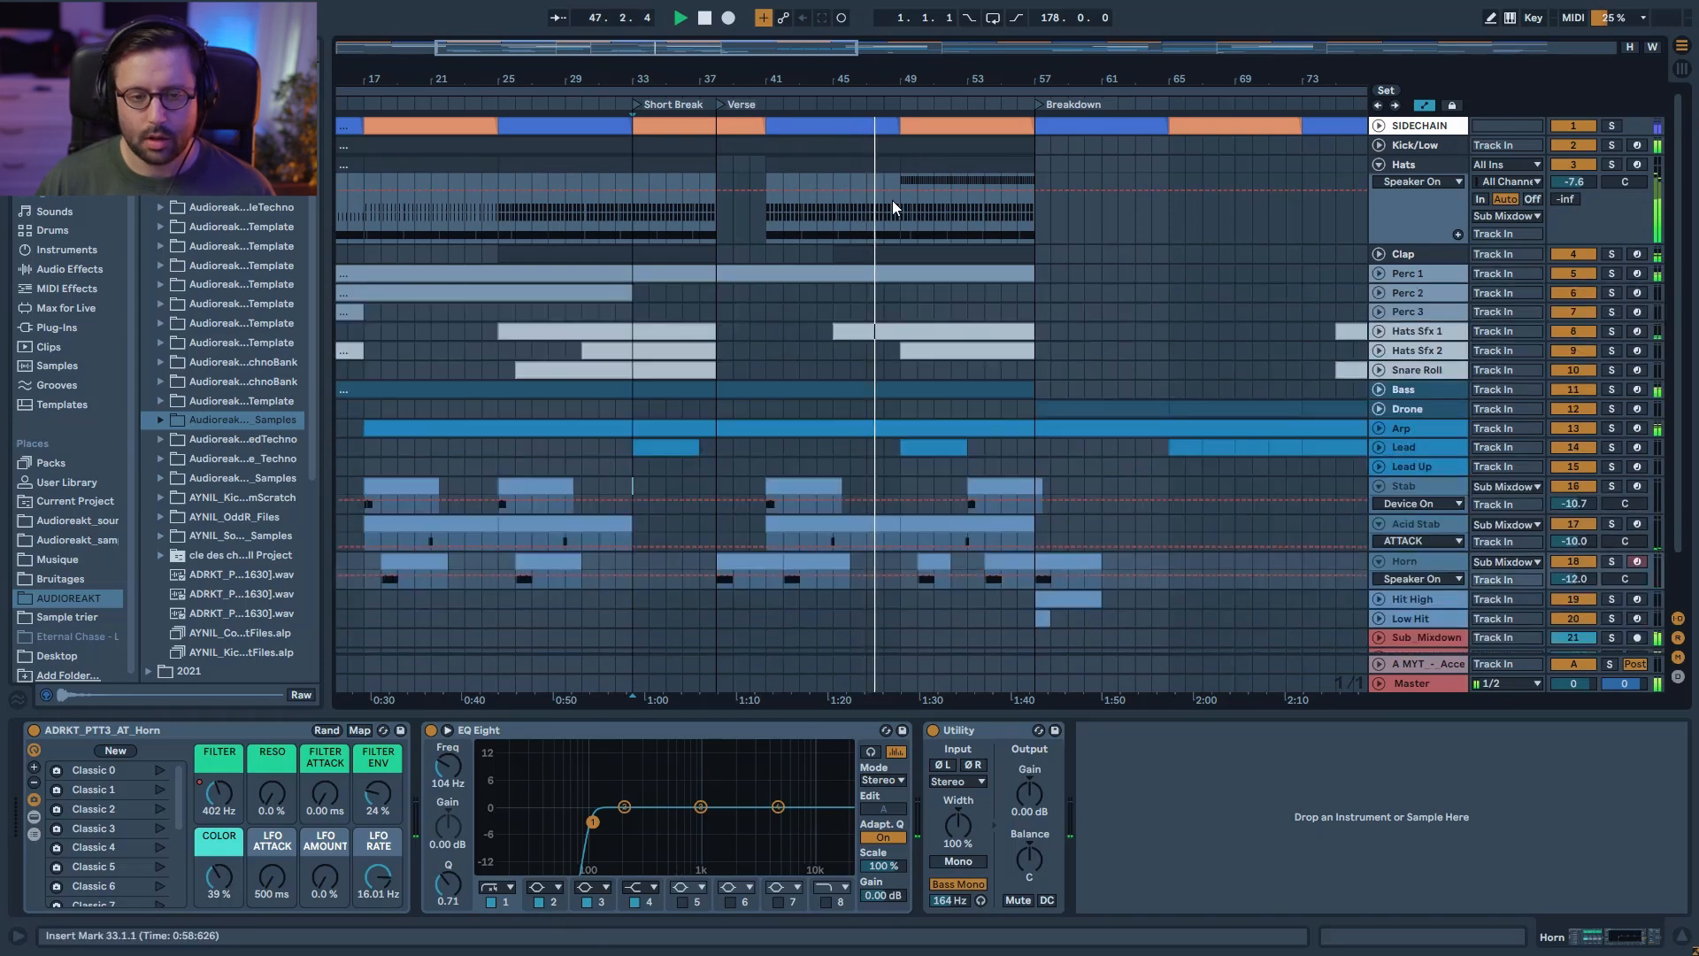
Step: Stop playback and open the notes of the Hats clip starting at bar 41 in the Verse
{"action": "left_click", "coordinate": [799, 165]}
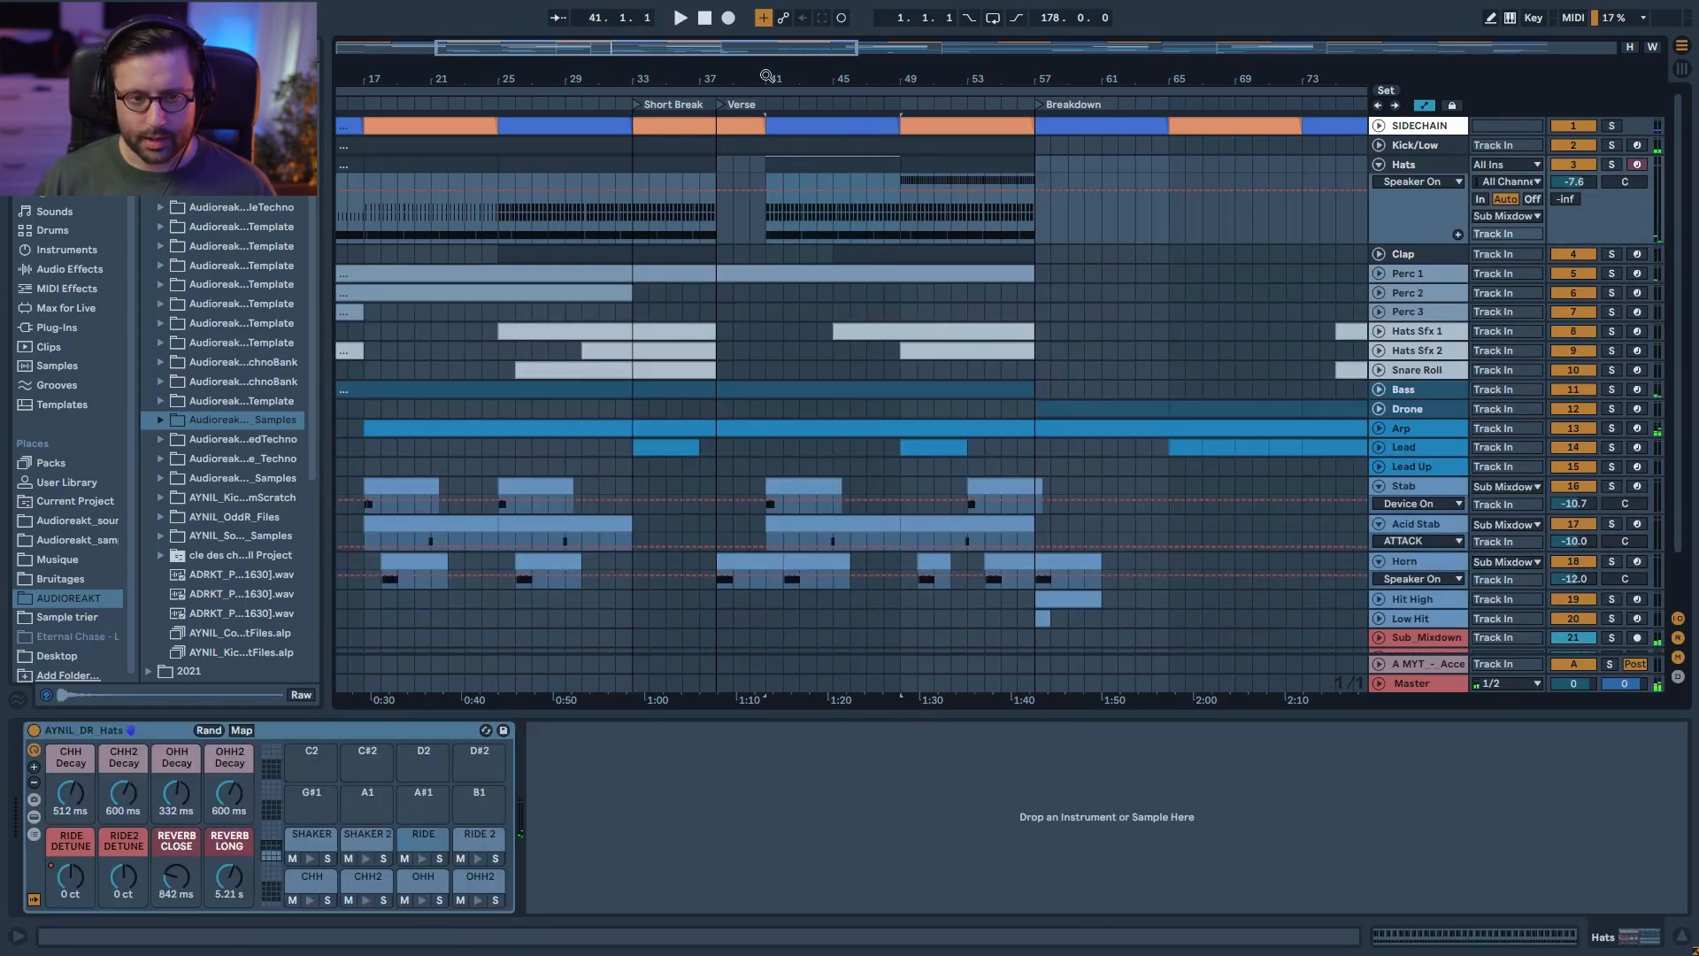
{"action": "left_click_drag", "start_coordinate": [755, 64], "coordinate": [813, 28]}
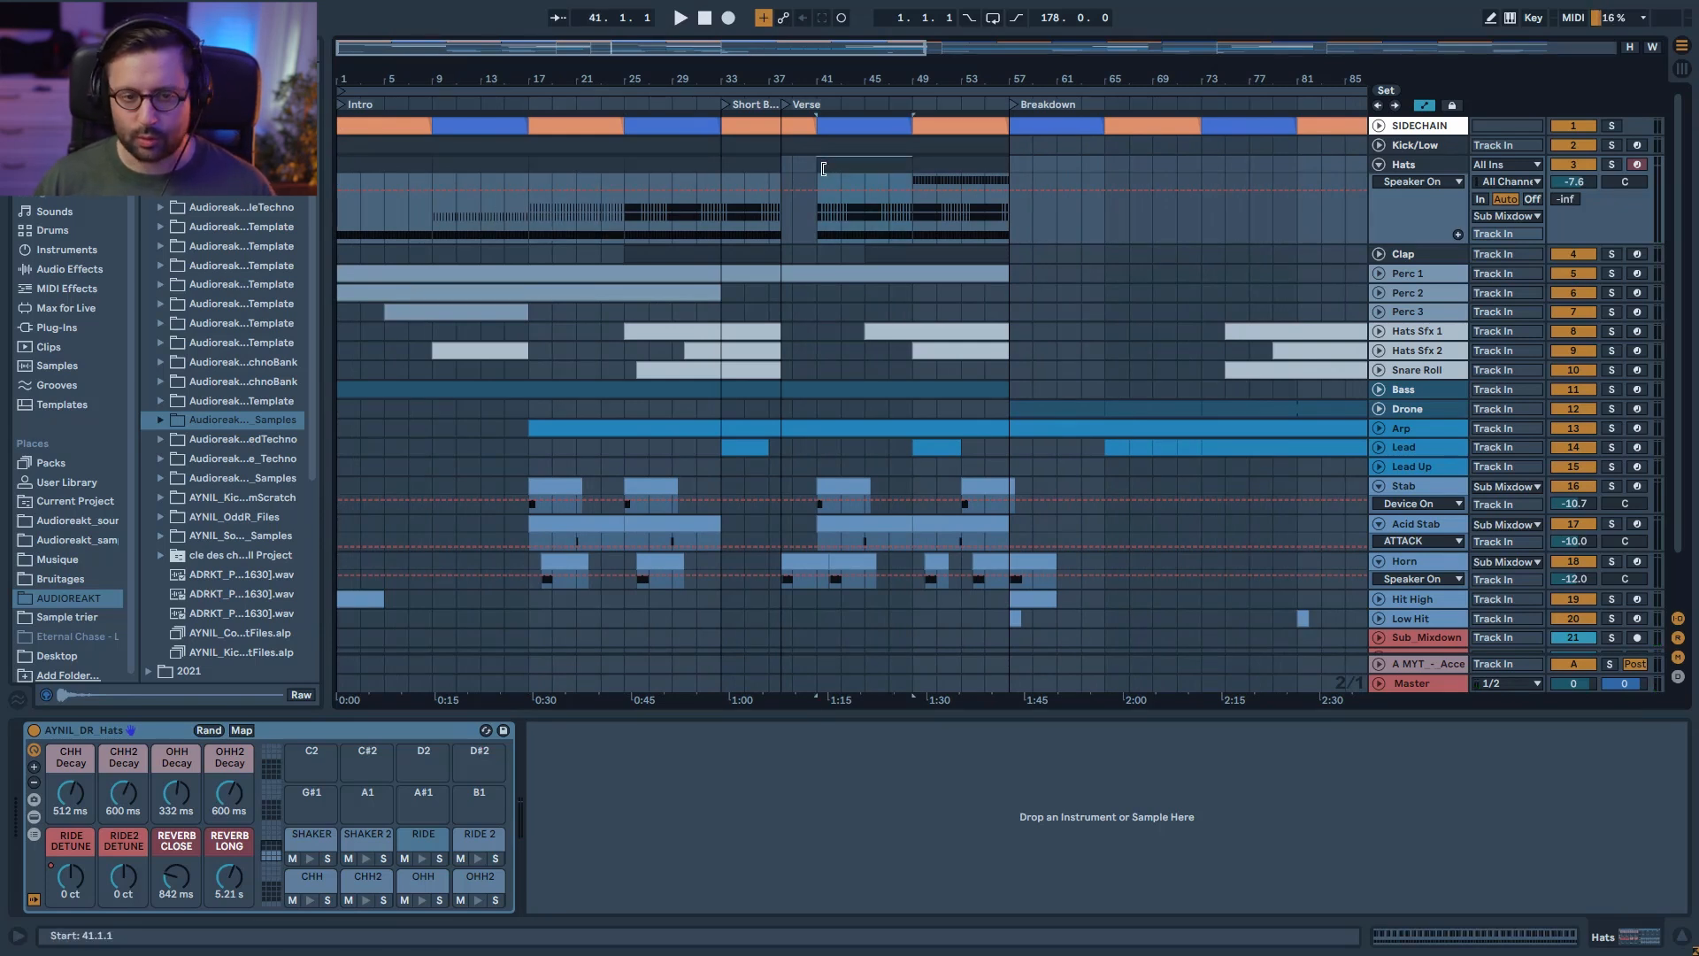
{"action": "left_click", "coordinate": [868, 225]}
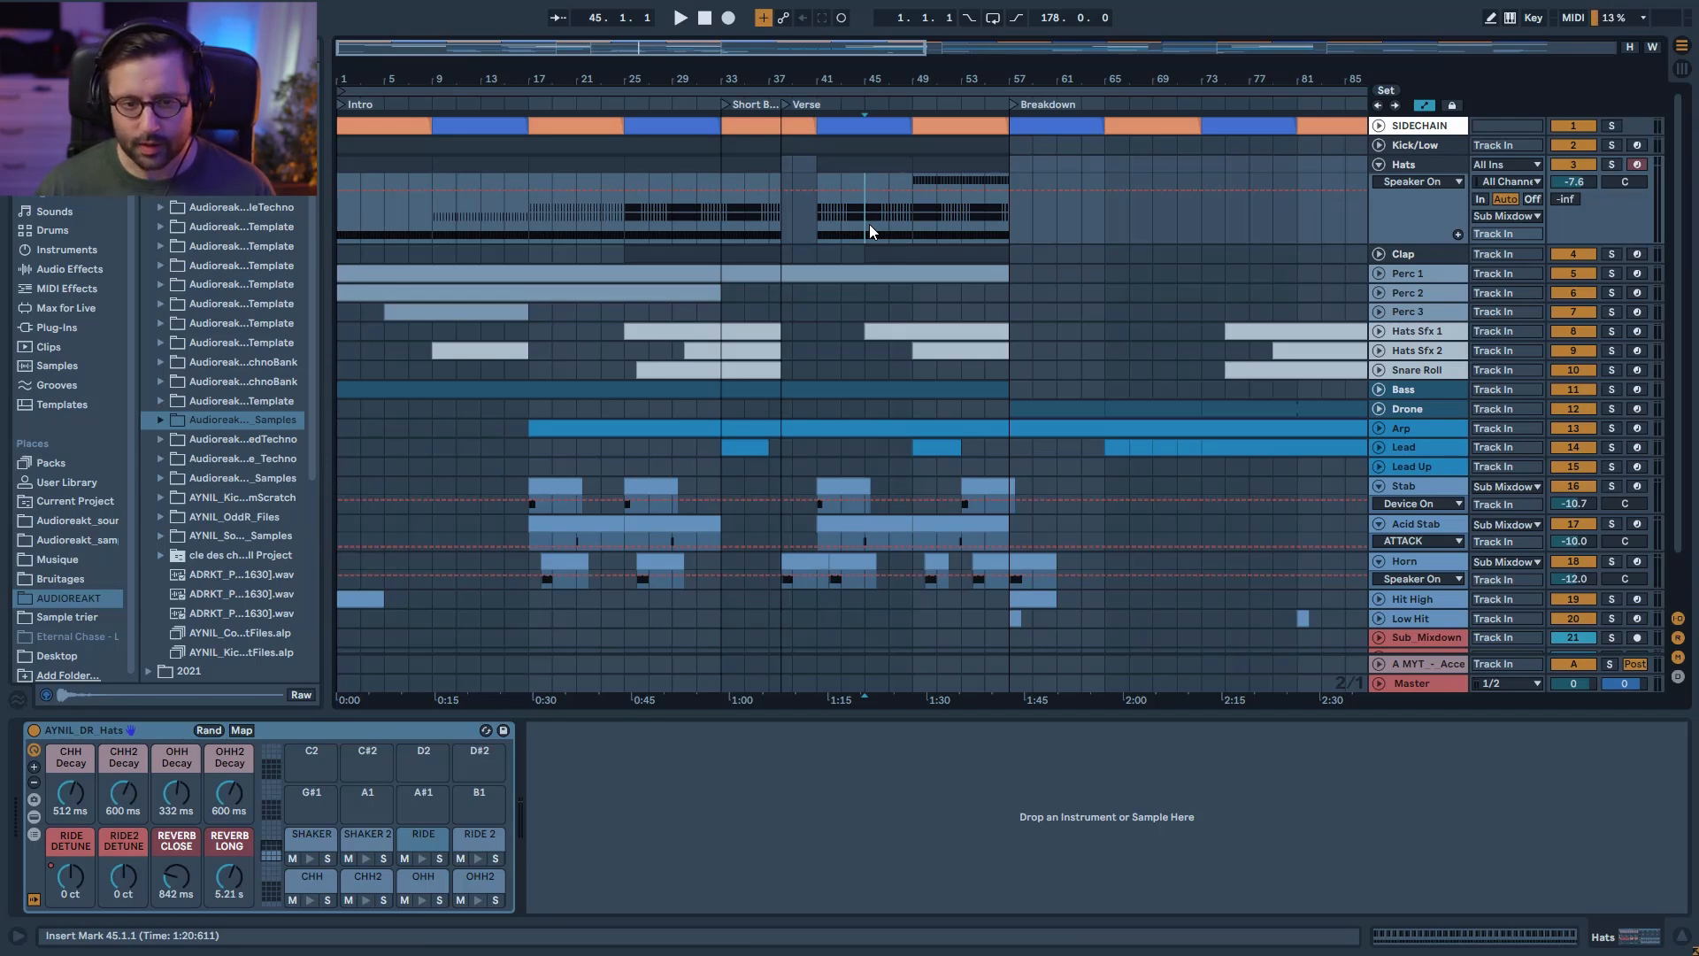
{"action": "left_click_drag", "start_coordinate": [1233, 81], "coordinate": [1234, 124]}
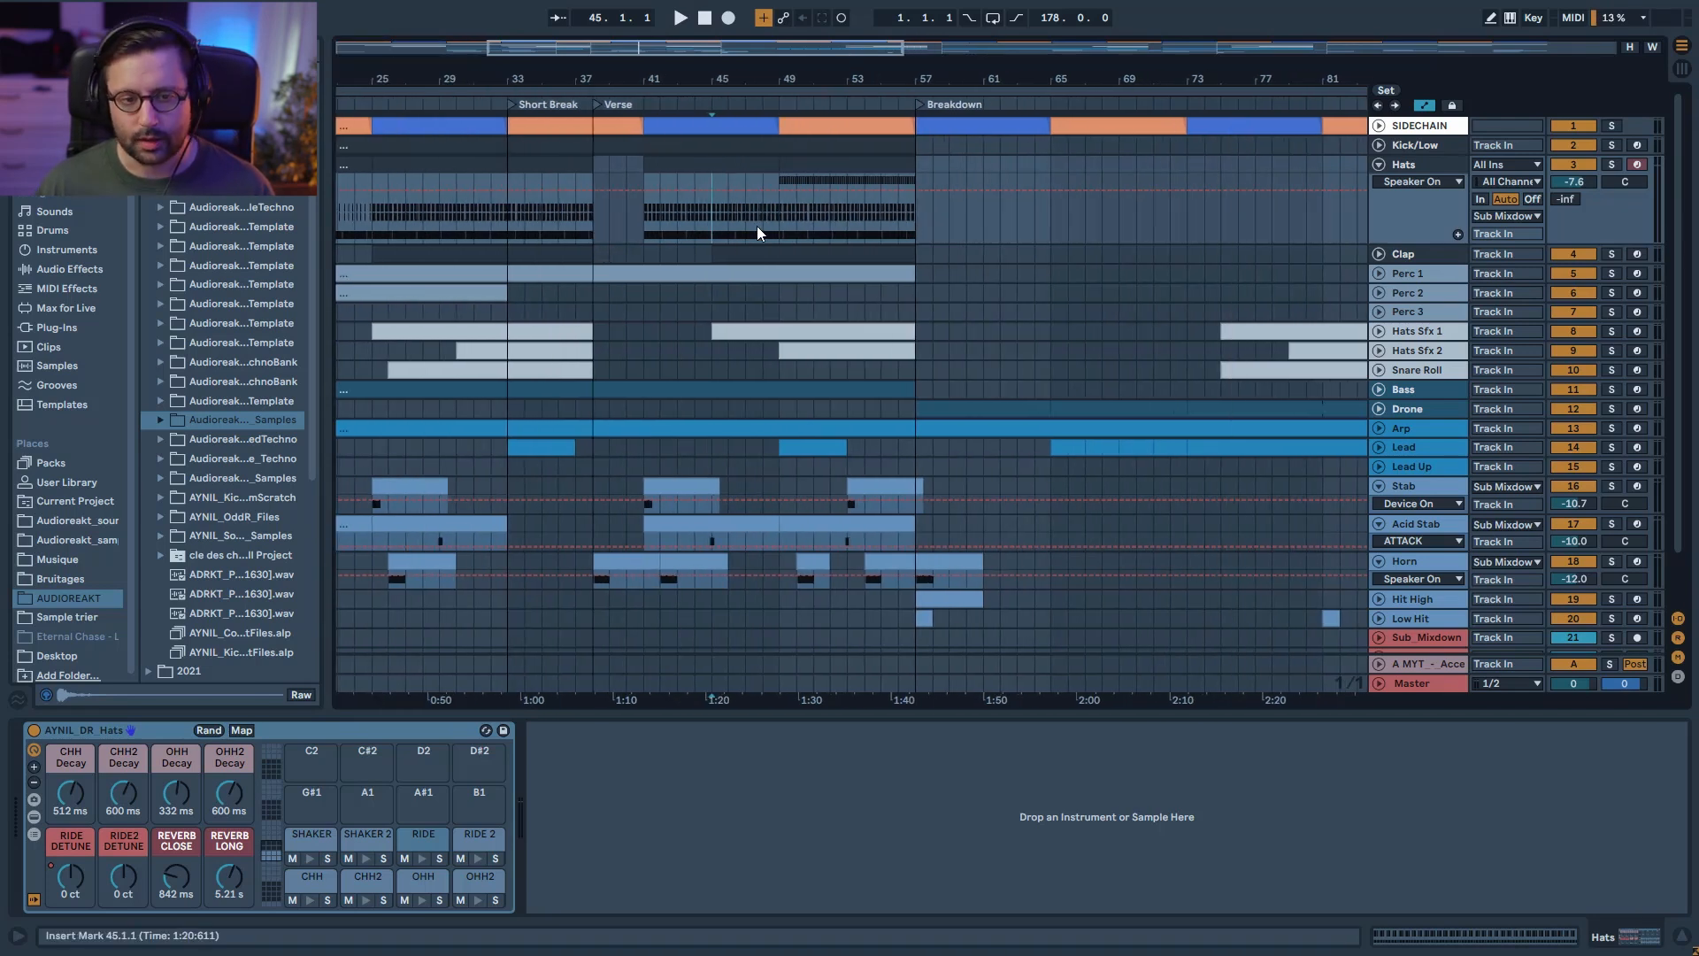
{"action": "double_click", "coordinate": [703, 163]}
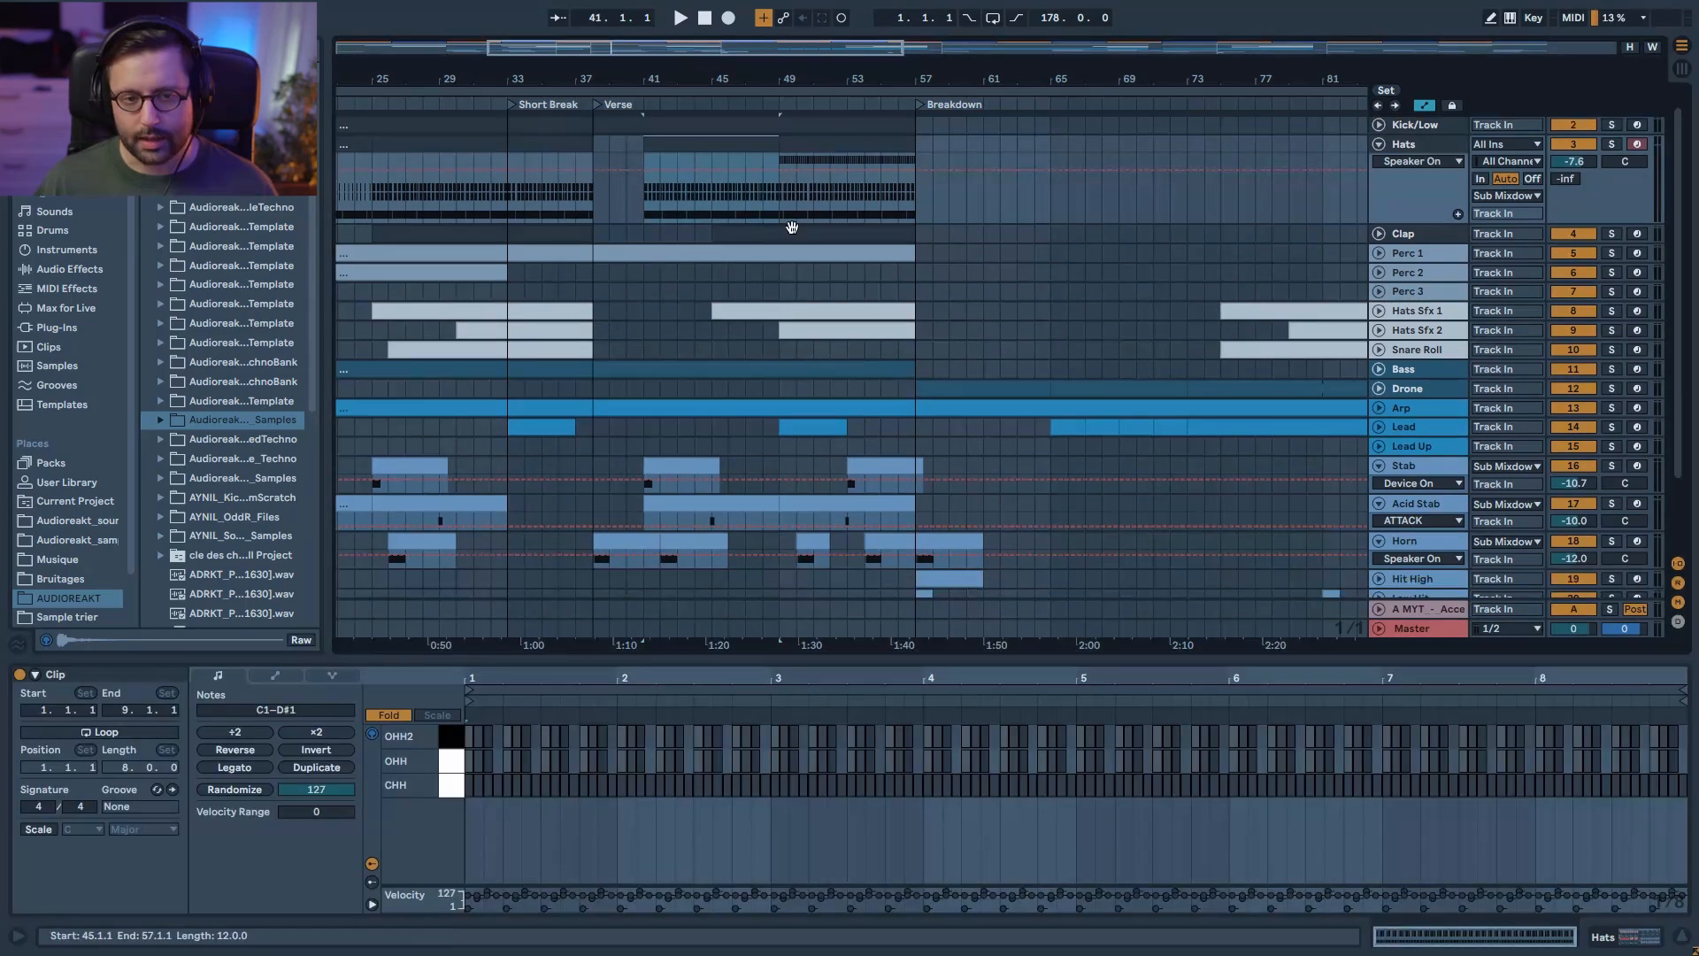
Step: Play the arrangement from bar 47 and follow how the elements change from the Verse into the Breakdown
{"action": "left_click", "coordinate": [742, 212]}
{"action": "key", "text": "space"}
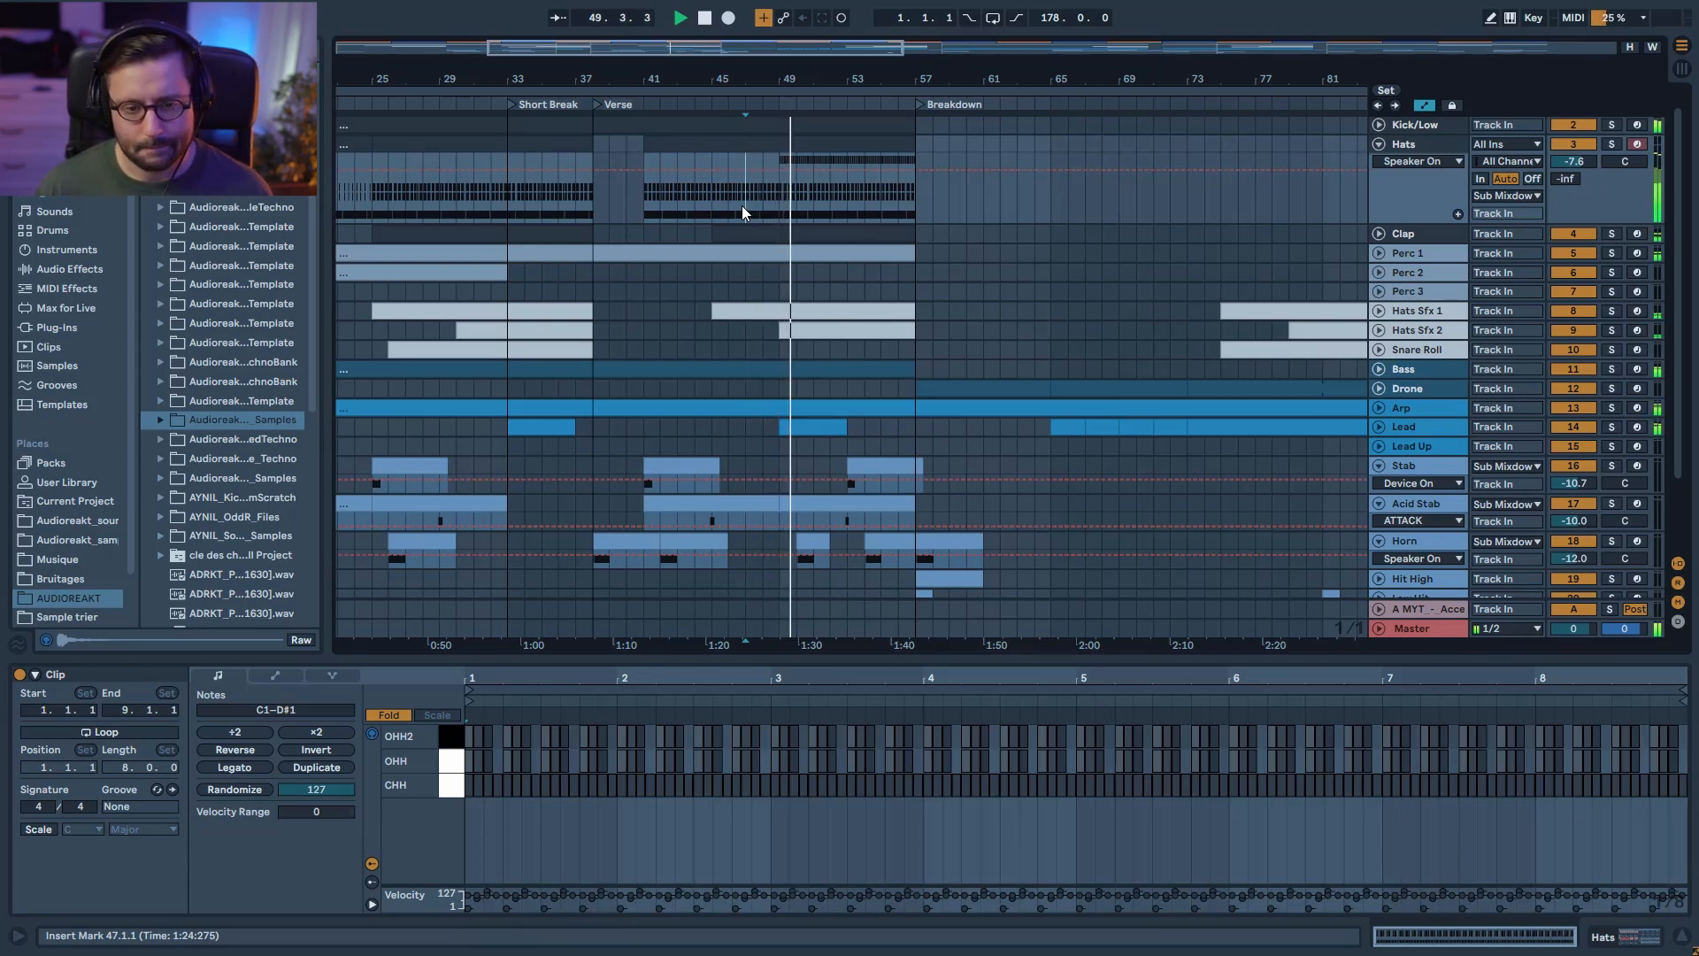
{"action": "scroll", "coordinate": [889, 419], "scroll_direction": "down", "scroll_amount": 2}
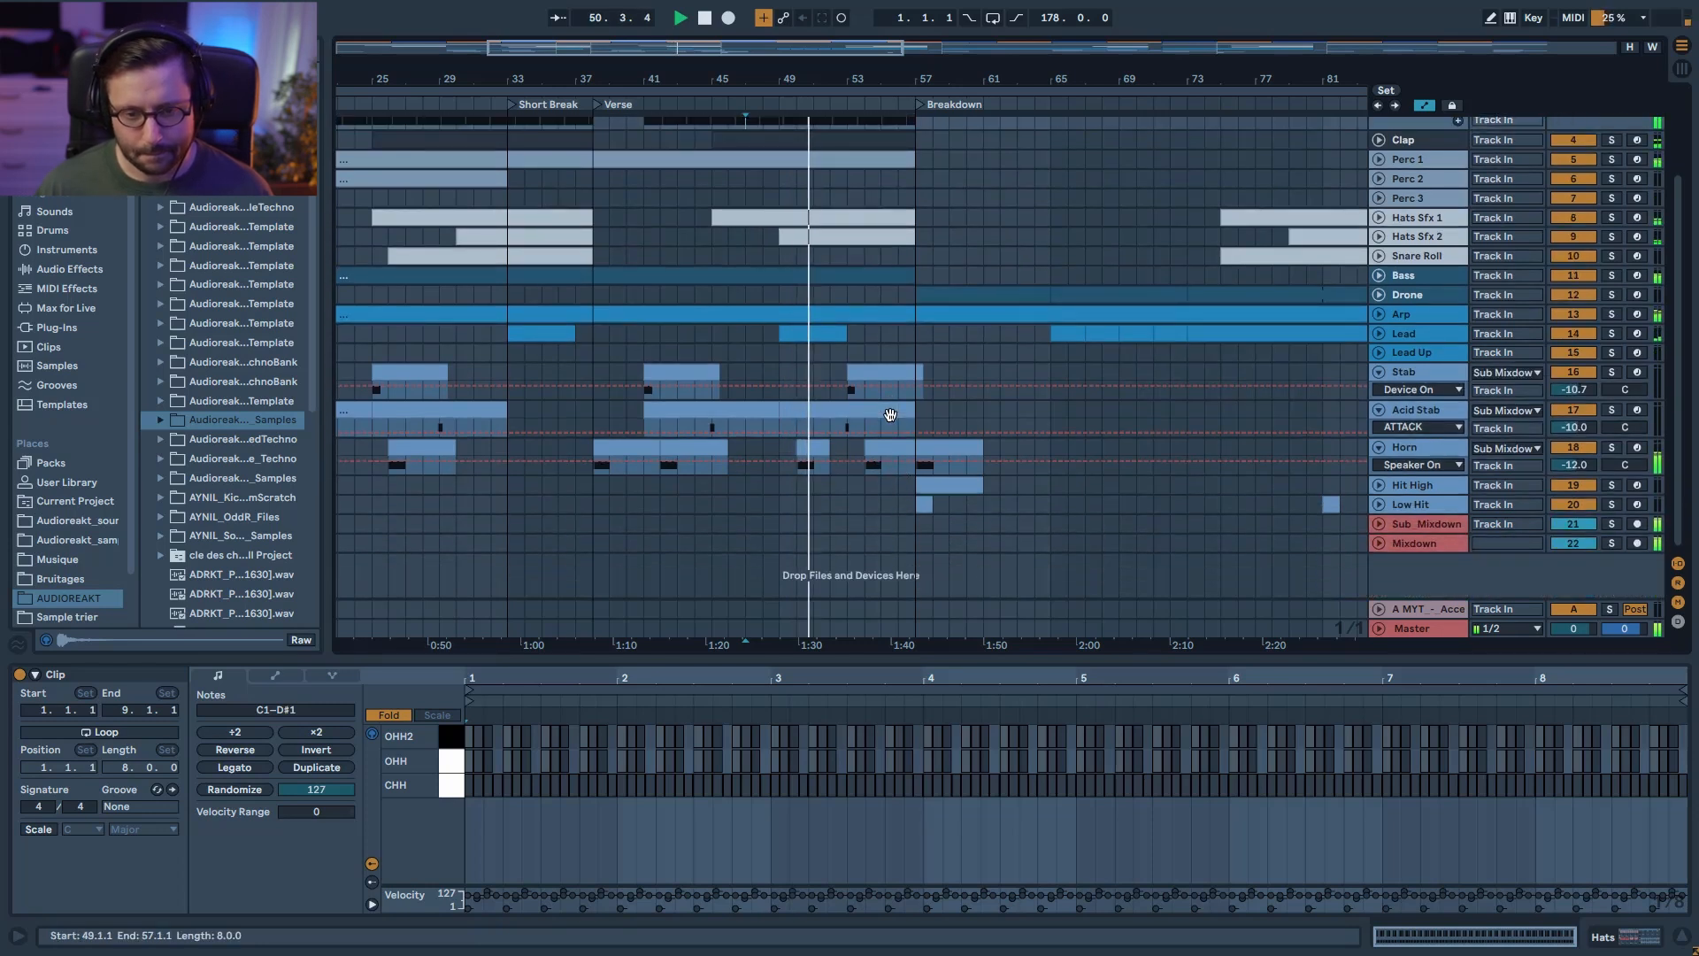
{"action": "scroll", "coordinate": [927, 447], "scroll_direction": "up", "scroll_amount": 2}
{"action": "scroll", "coordinate": [927, 455], "scroll_direction": "up", "scroll_amount": 1}
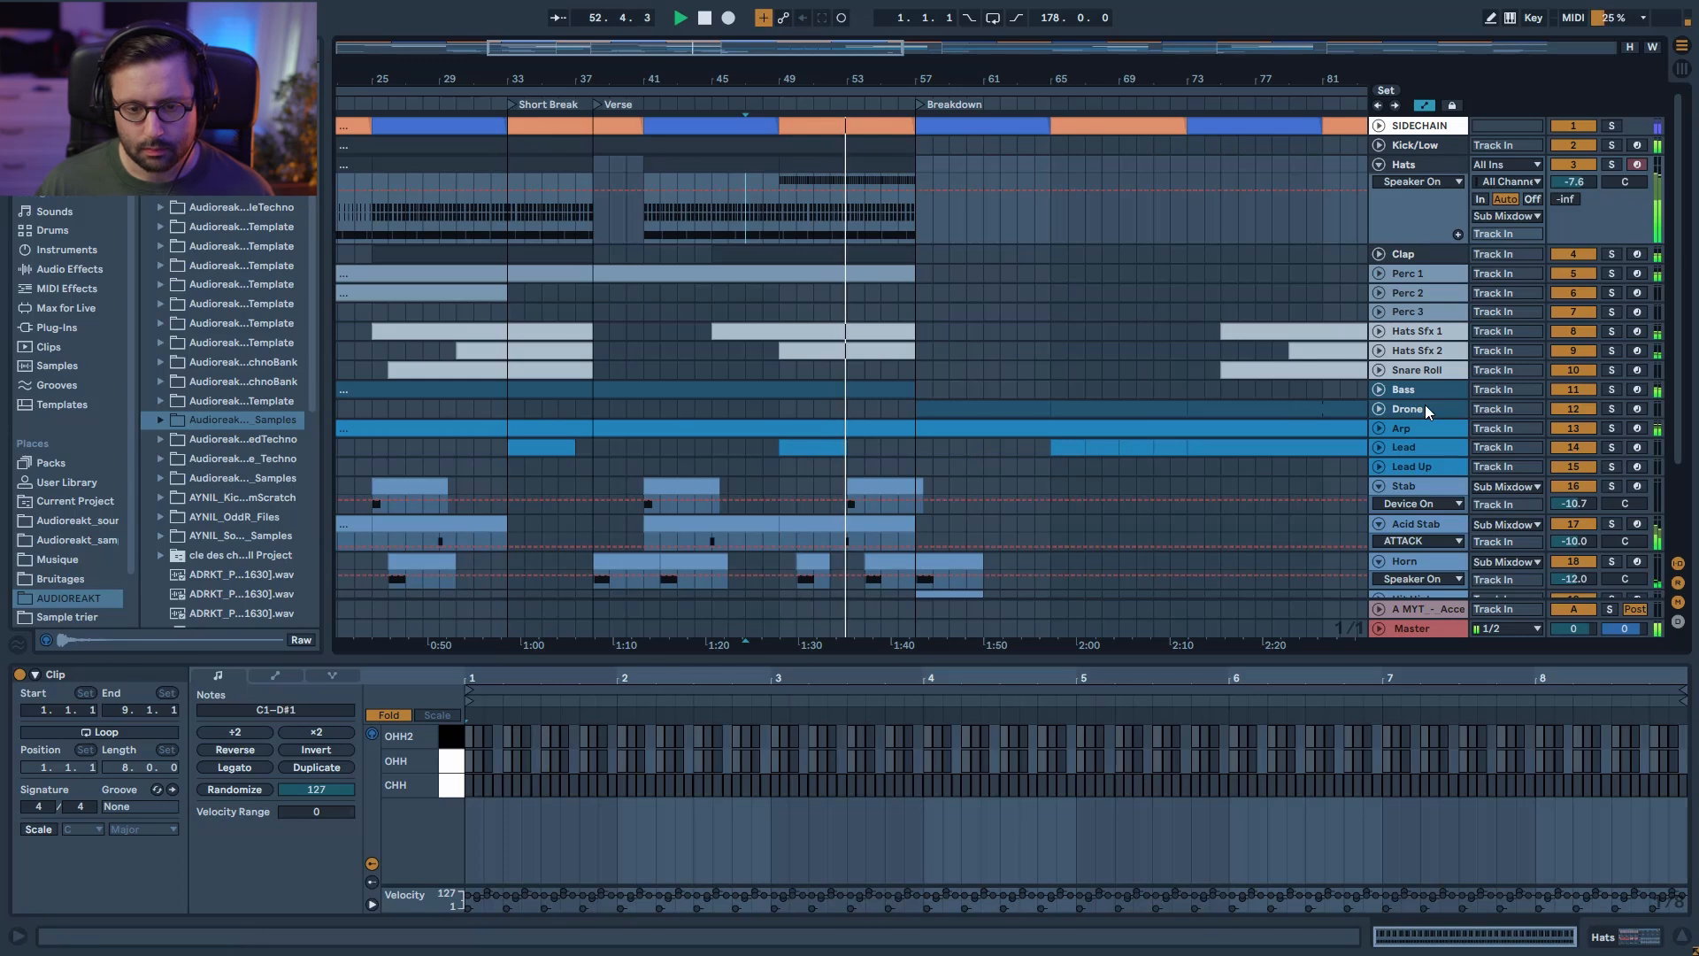
{"action": "left_click_drag", "start_coordinate": [763, 57], "coordinate": [1040, 151]}
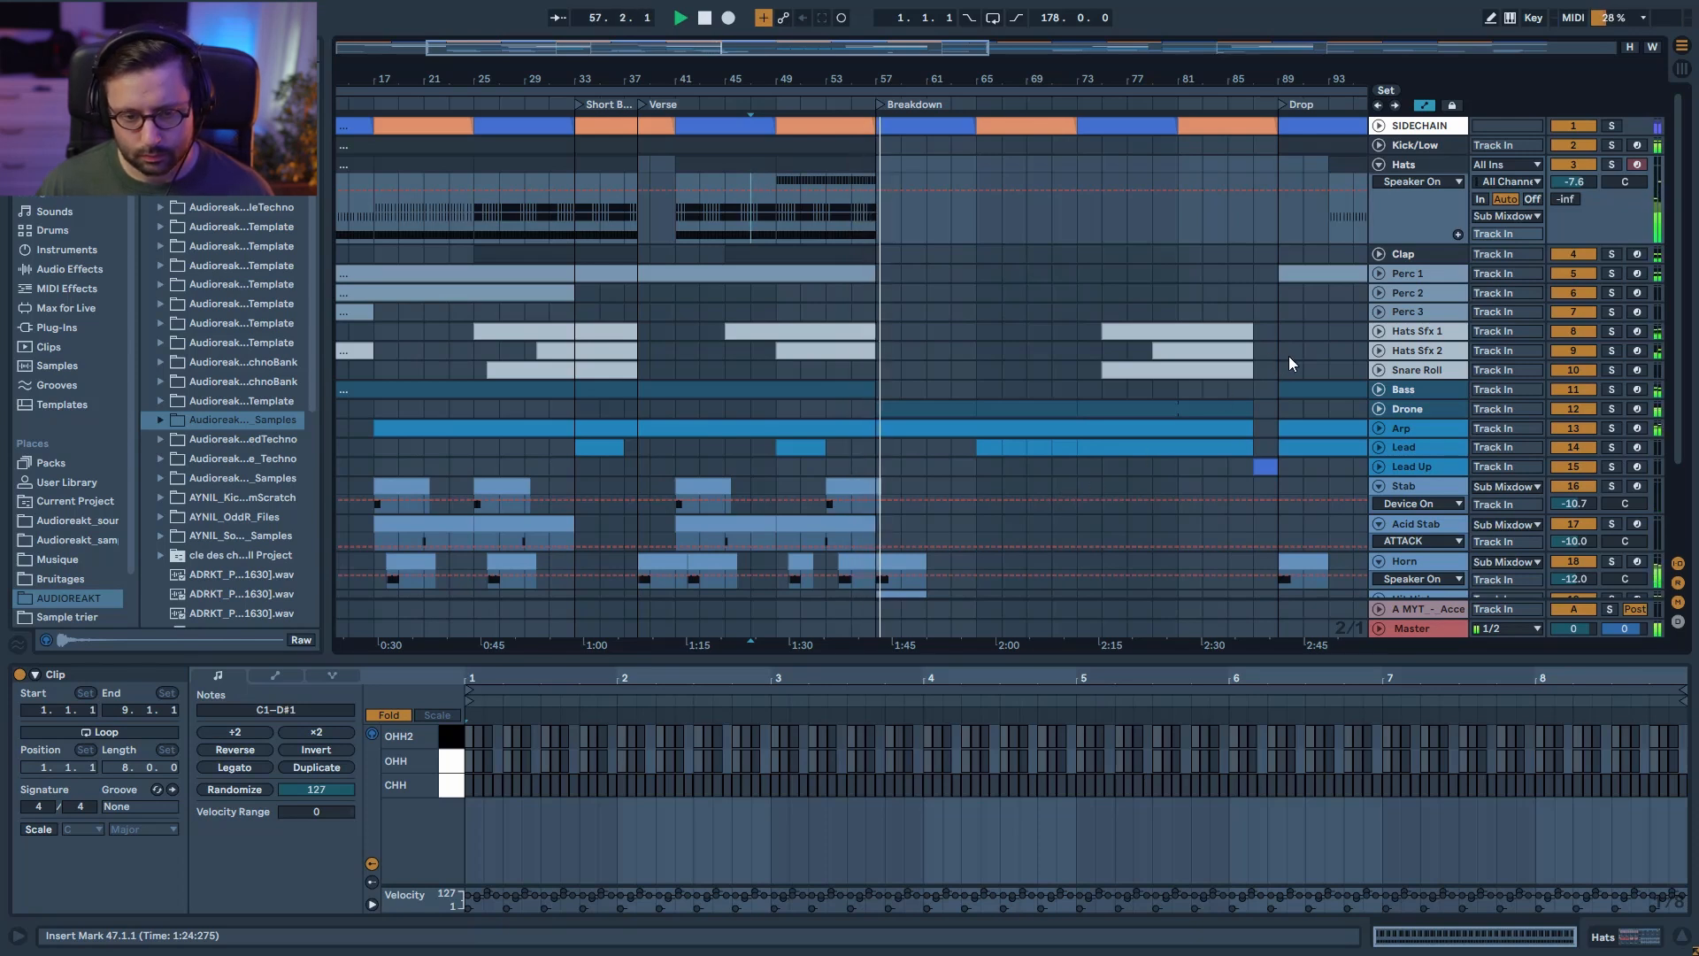
{"action": "scroll", "coordinate": [1289, 358], "scroll_direction": "down", "scroll_amount": 3}
{"action": "scroll", "coordinate": [1295, 393], "scroll_direction": "down", "scroll_amount": 1}
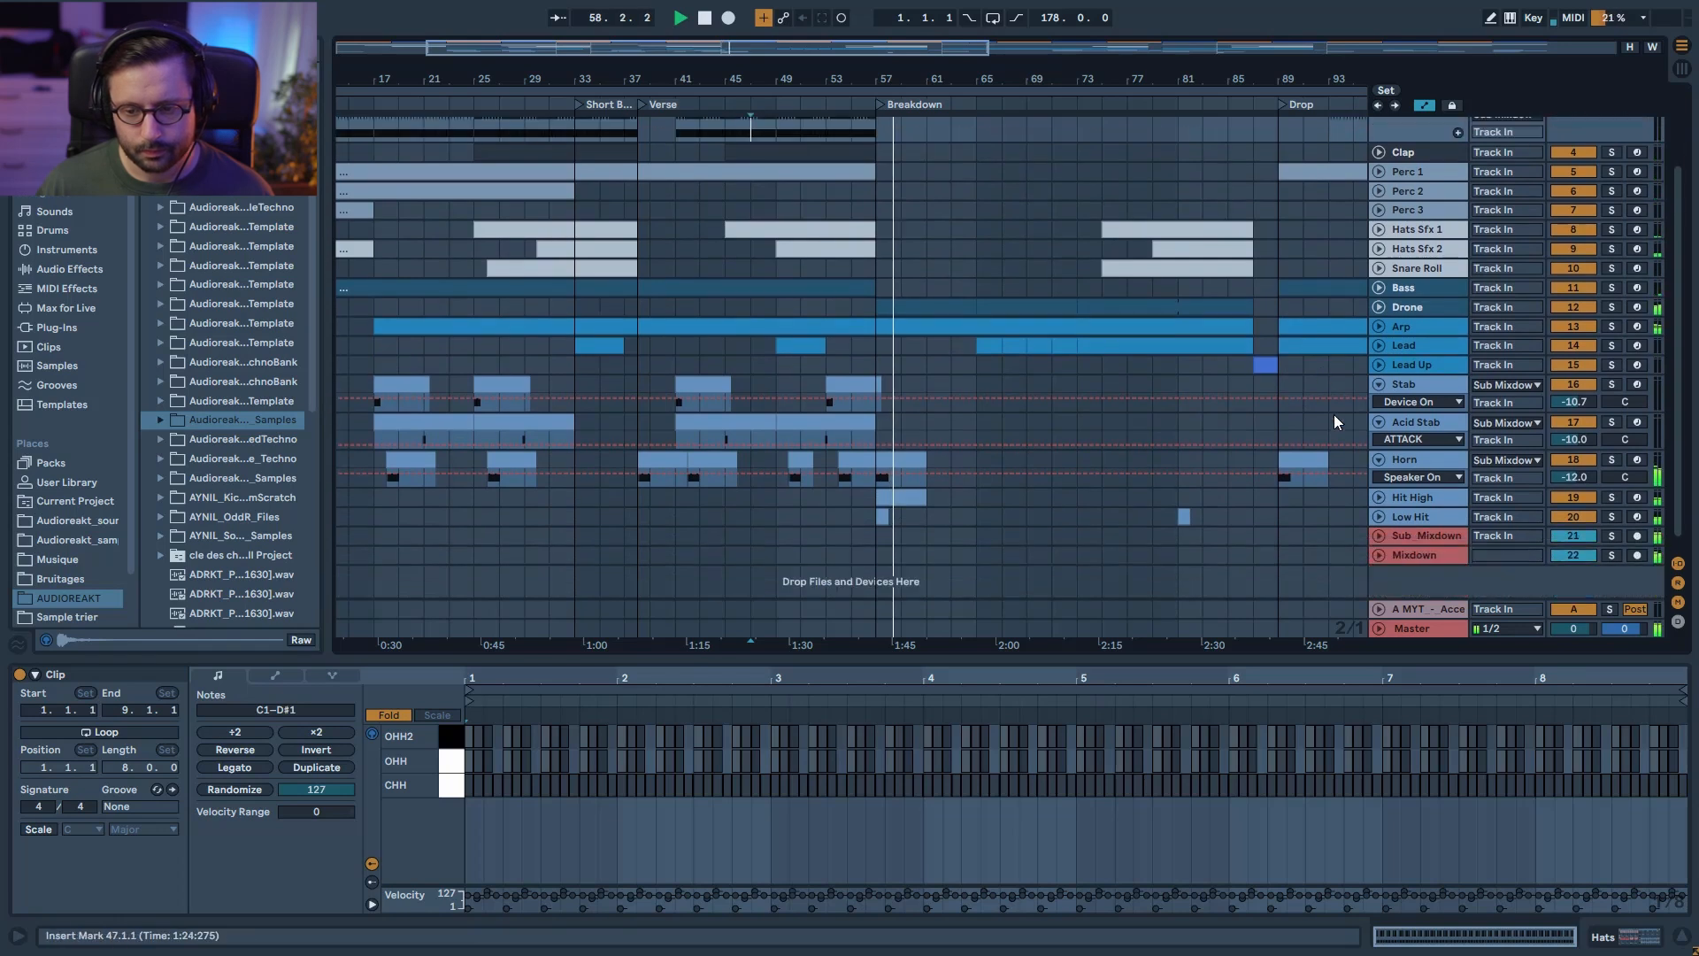
Step: Stop playback and unfold the Low Hit and Hit High tracks to examine their clips at the start of the Breakdown
{"action": "key", "text": "space"}
{"action": "left_click", "coordinate": [1377, 519]}
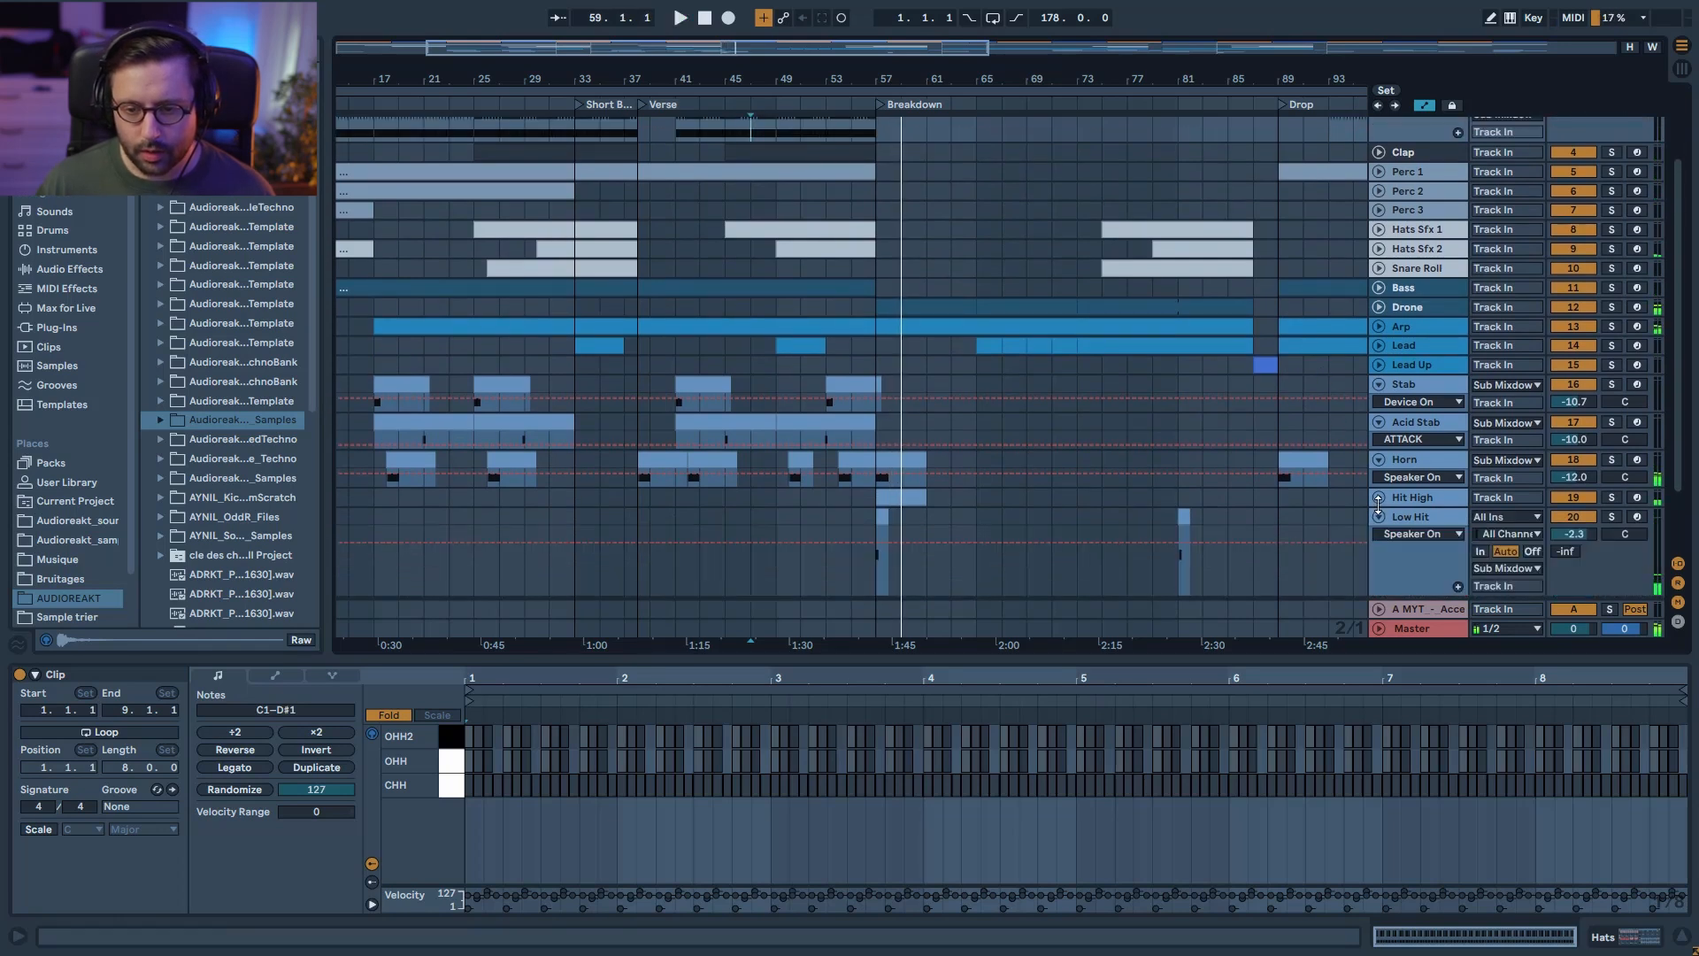
{"action": "left_click", "coordinate": [1379, 498]}
{"action": "scroll", "coordinate": [967, 373], "scroll_direction": "up", "scroll_amount": 4}
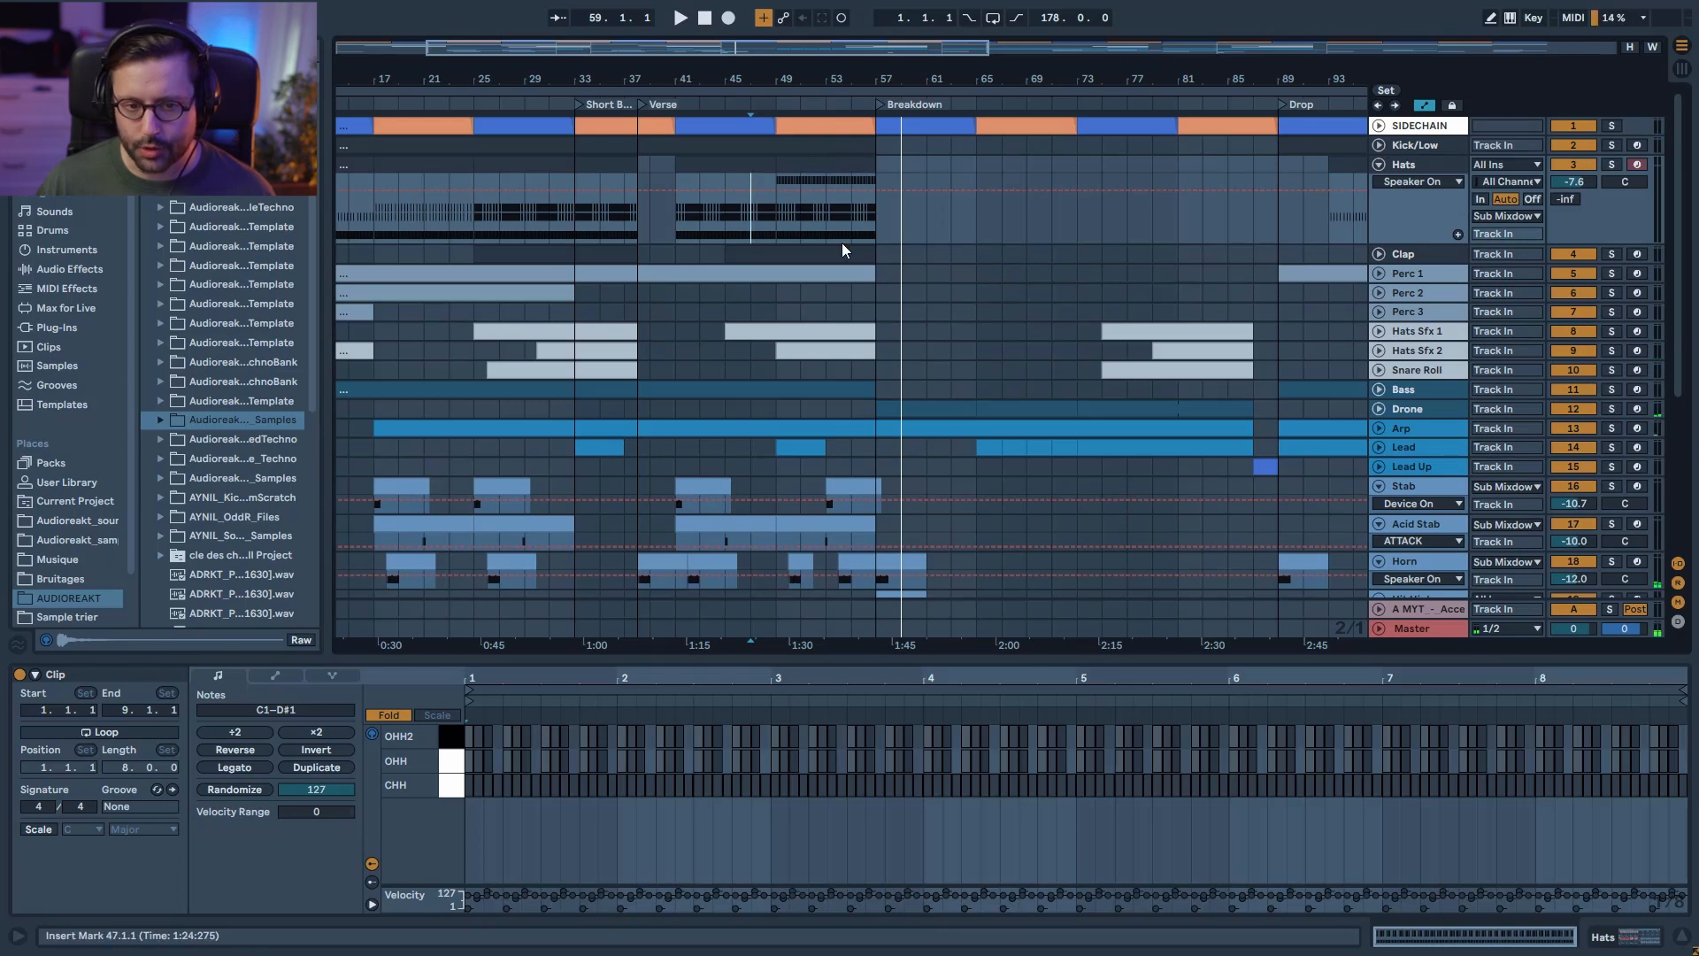
{"action": "scroll", "coordinate": [863, 309], "scroll_direction": "down", "scroll_amount": 3}
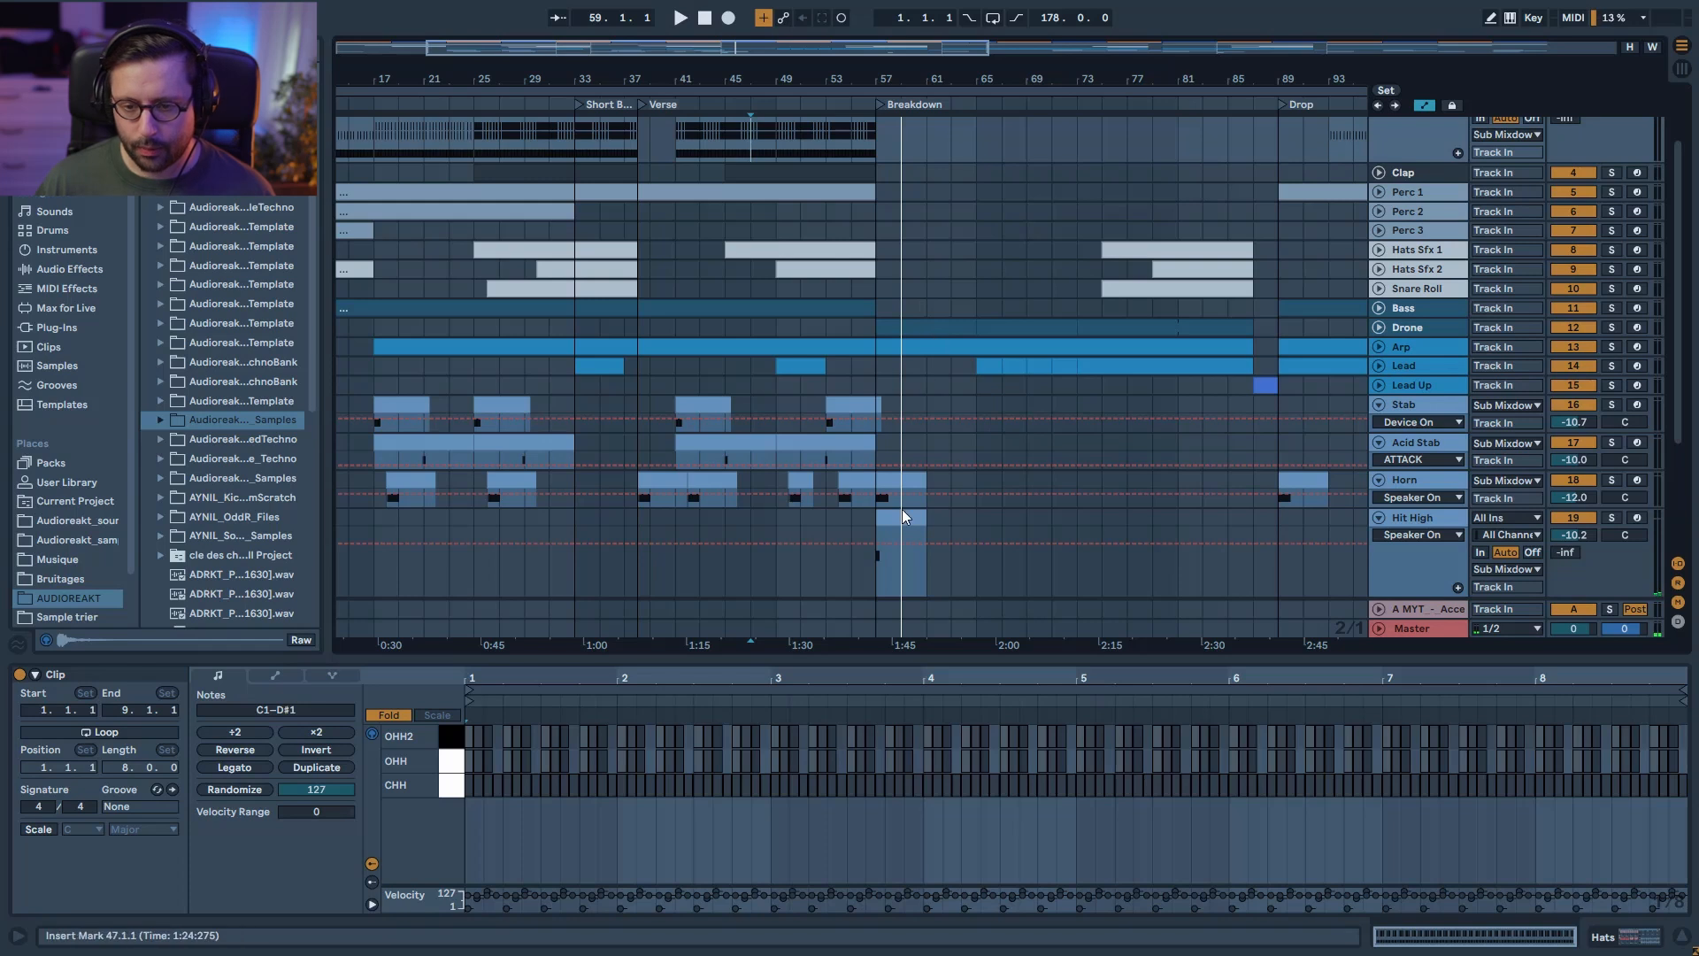
{"action": "scroll", "coordinate": [973, 509], "scroll_direction": "down", "scroll_amount": 3}
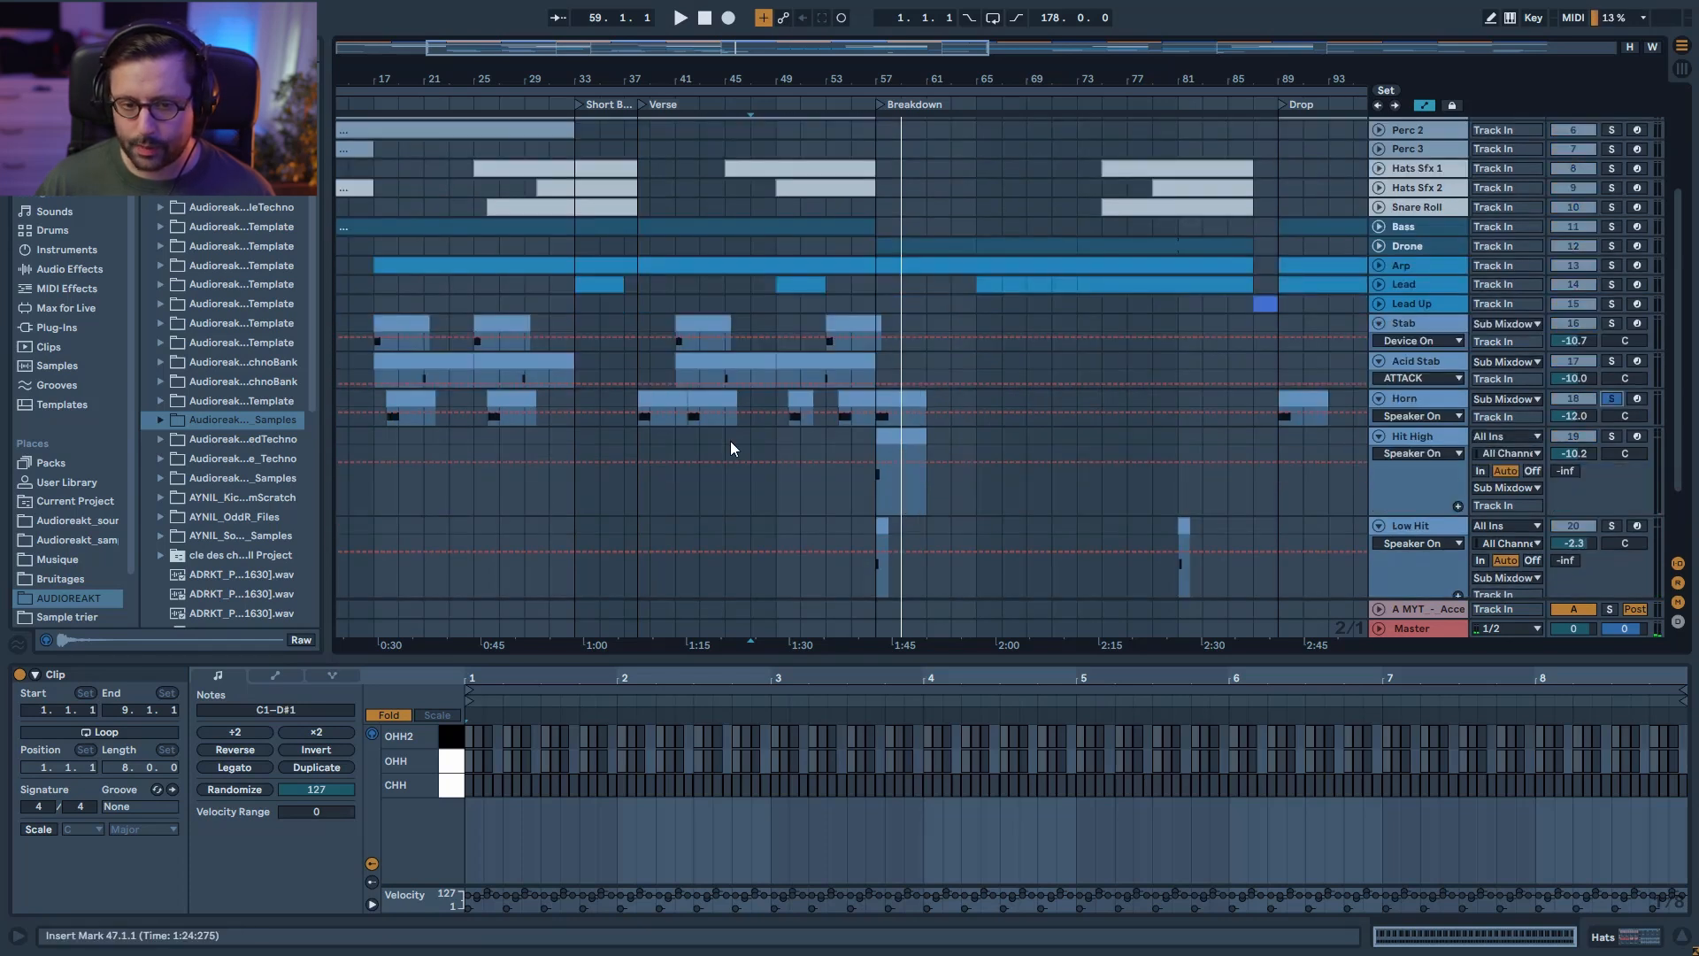
Step: Solo the Horn track and the Hit High track in turn, playing each one's clip at the start of the Breakdown
{"action": "left_click", "coordinate": [905, 393]}
{"action": "key", "text": "space"}
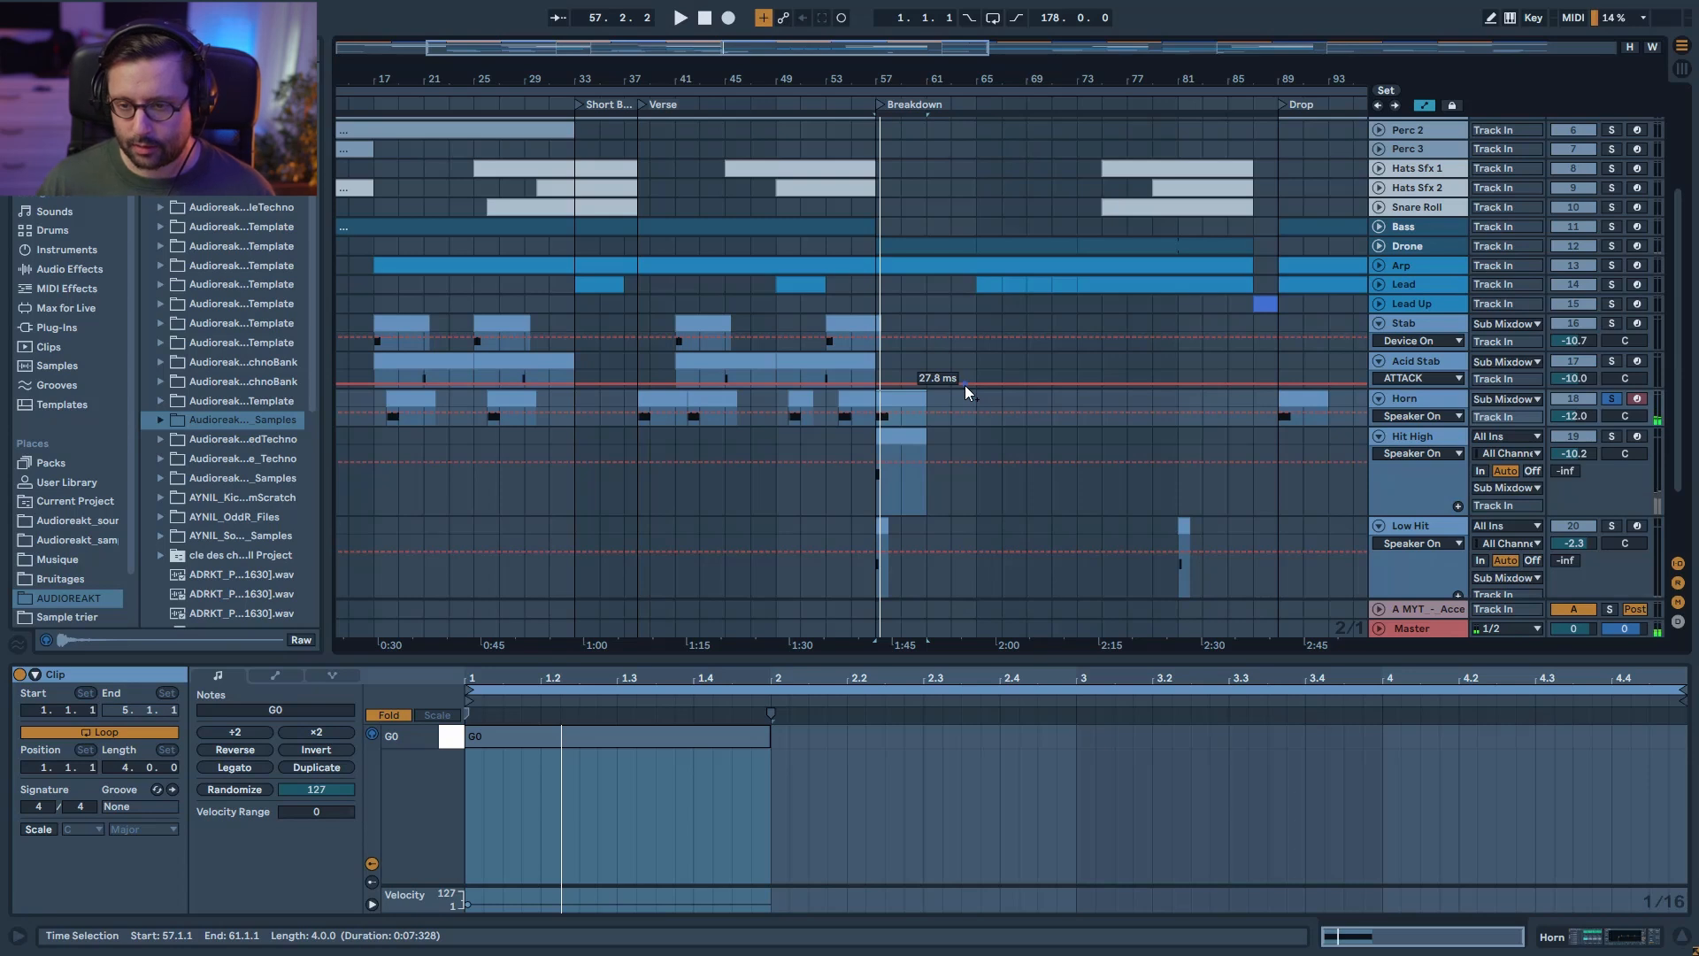
{"action": "scroll", "coordinate": [965, 385], "scroll_direction": "down", "scroll_amount": 3}
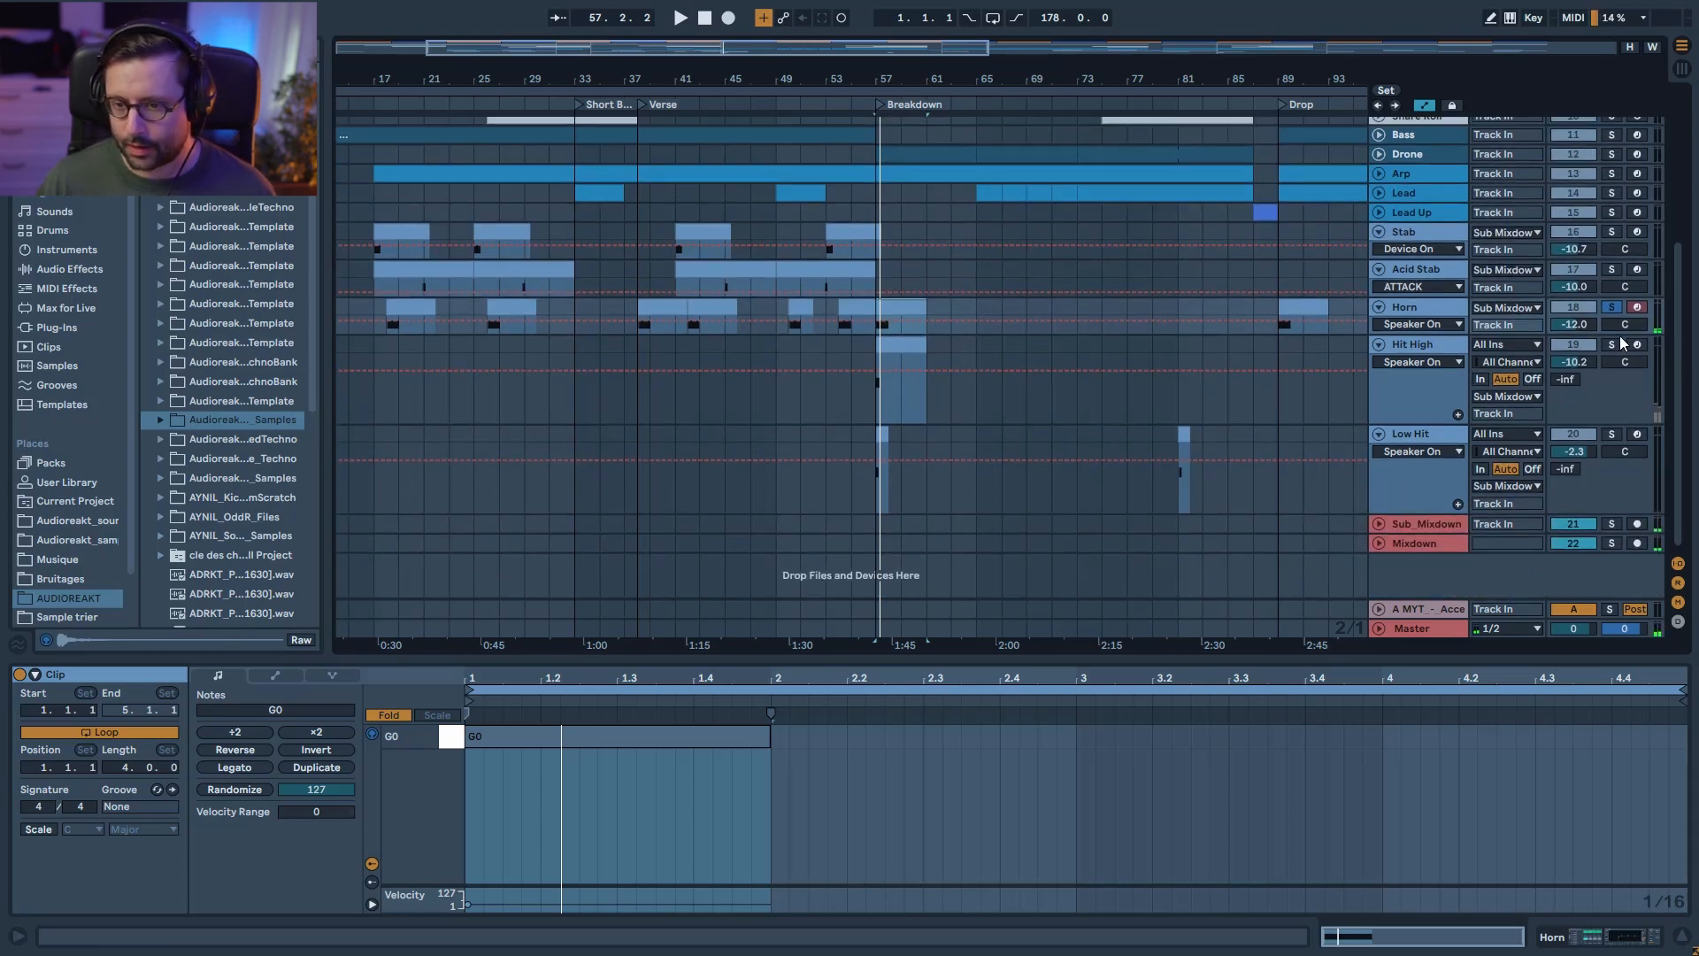
{"action": "left_click", "coordinate": [1609, 345]}
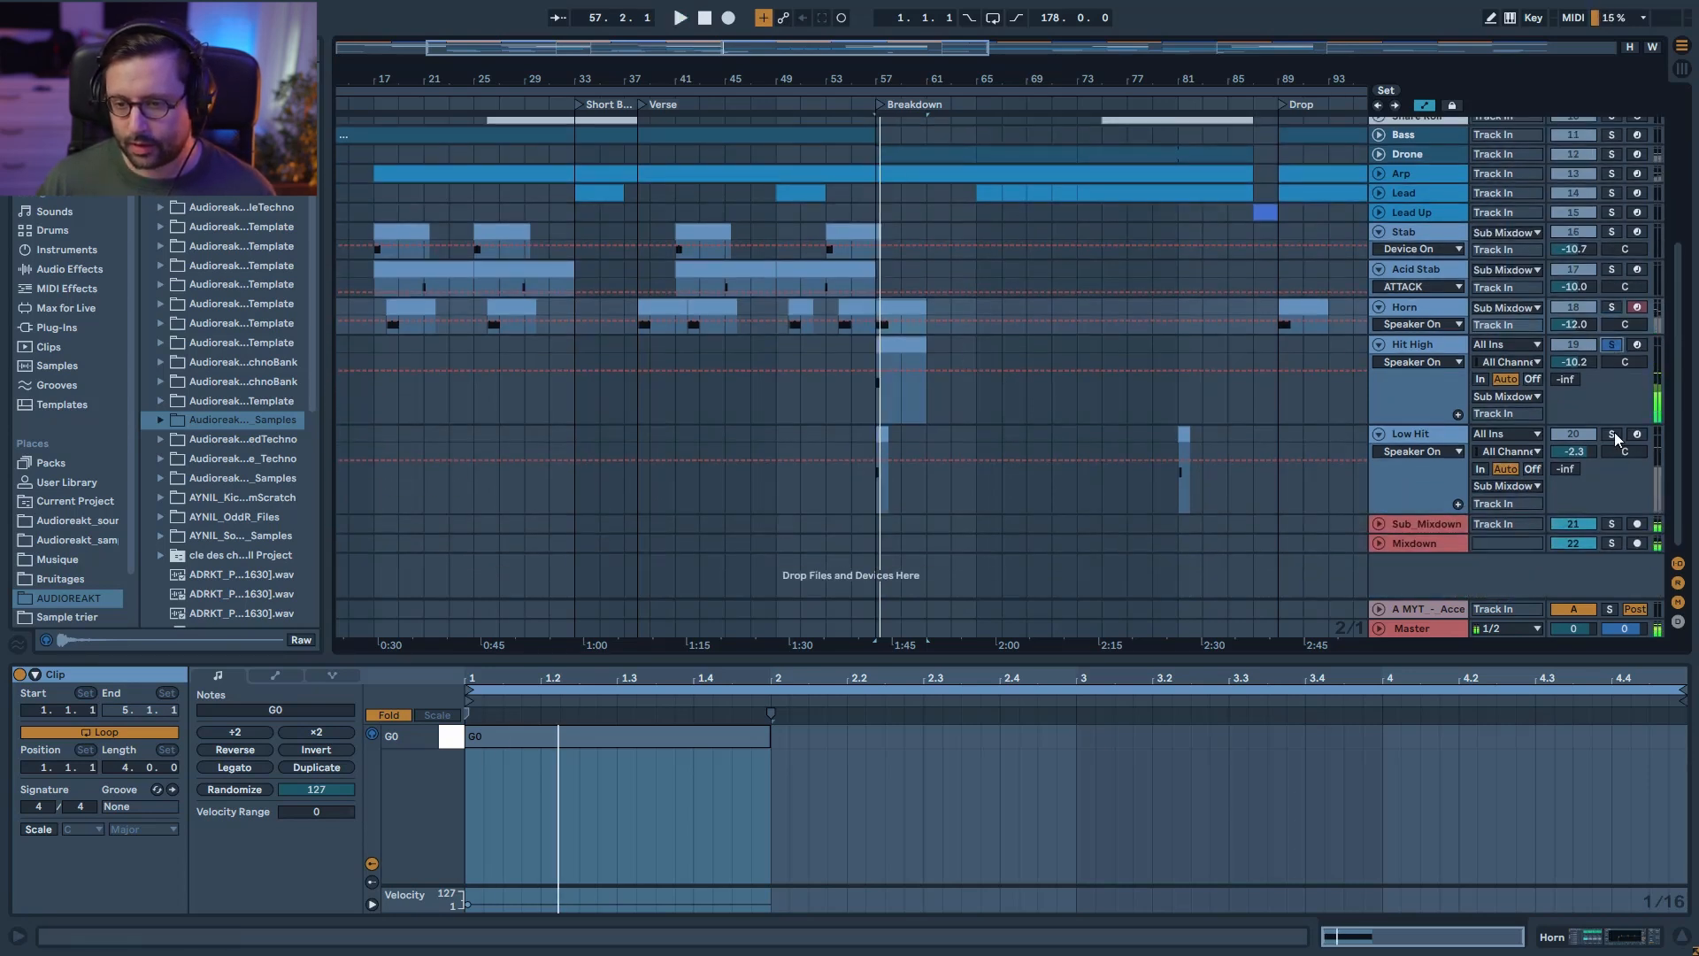
Step: Solo the Low Hit track, play its clip at the start of the Breakdown, and unsolo the track
{"action": "left_click", "coordinate": [1610, 434]}
{"action": "key", "text": "space"}
{"action": "left_click", "coordinate": [1607, 429]}
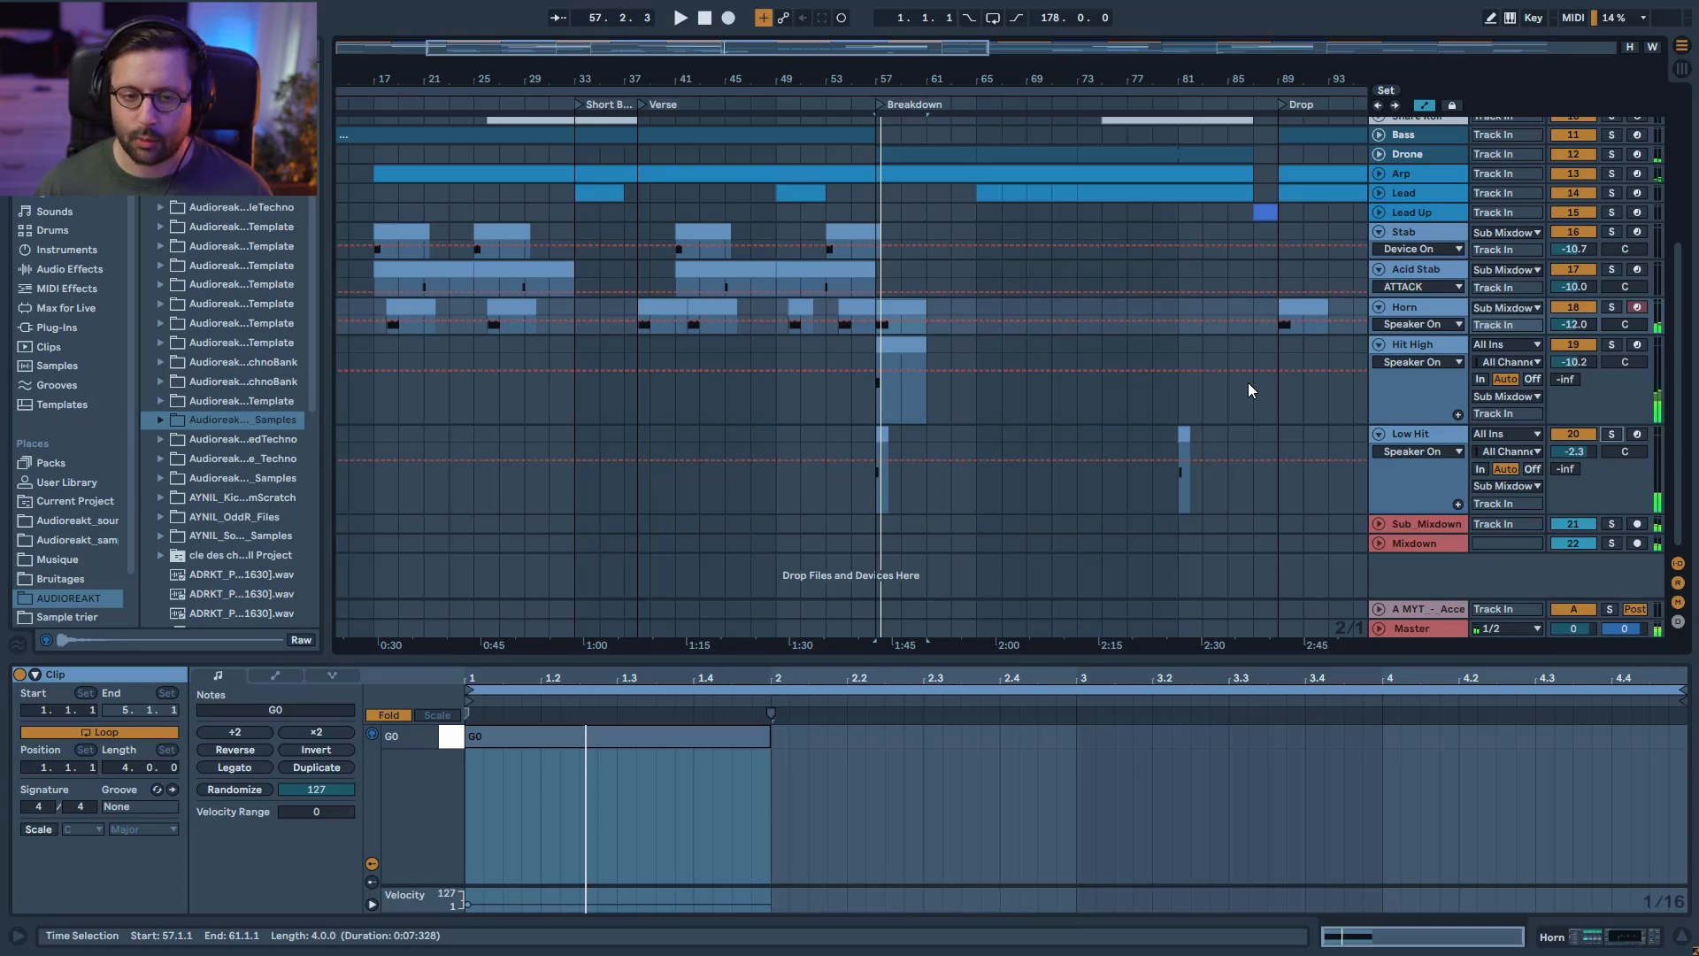
Step: Unfold and solo the Drone track, play its clip at bar 57, and show its Filter 1 Frequency automation
{"action": "scroll", "coordinate": [1385, 280], "scroll_direction": "up", "scroll_amount": 3}
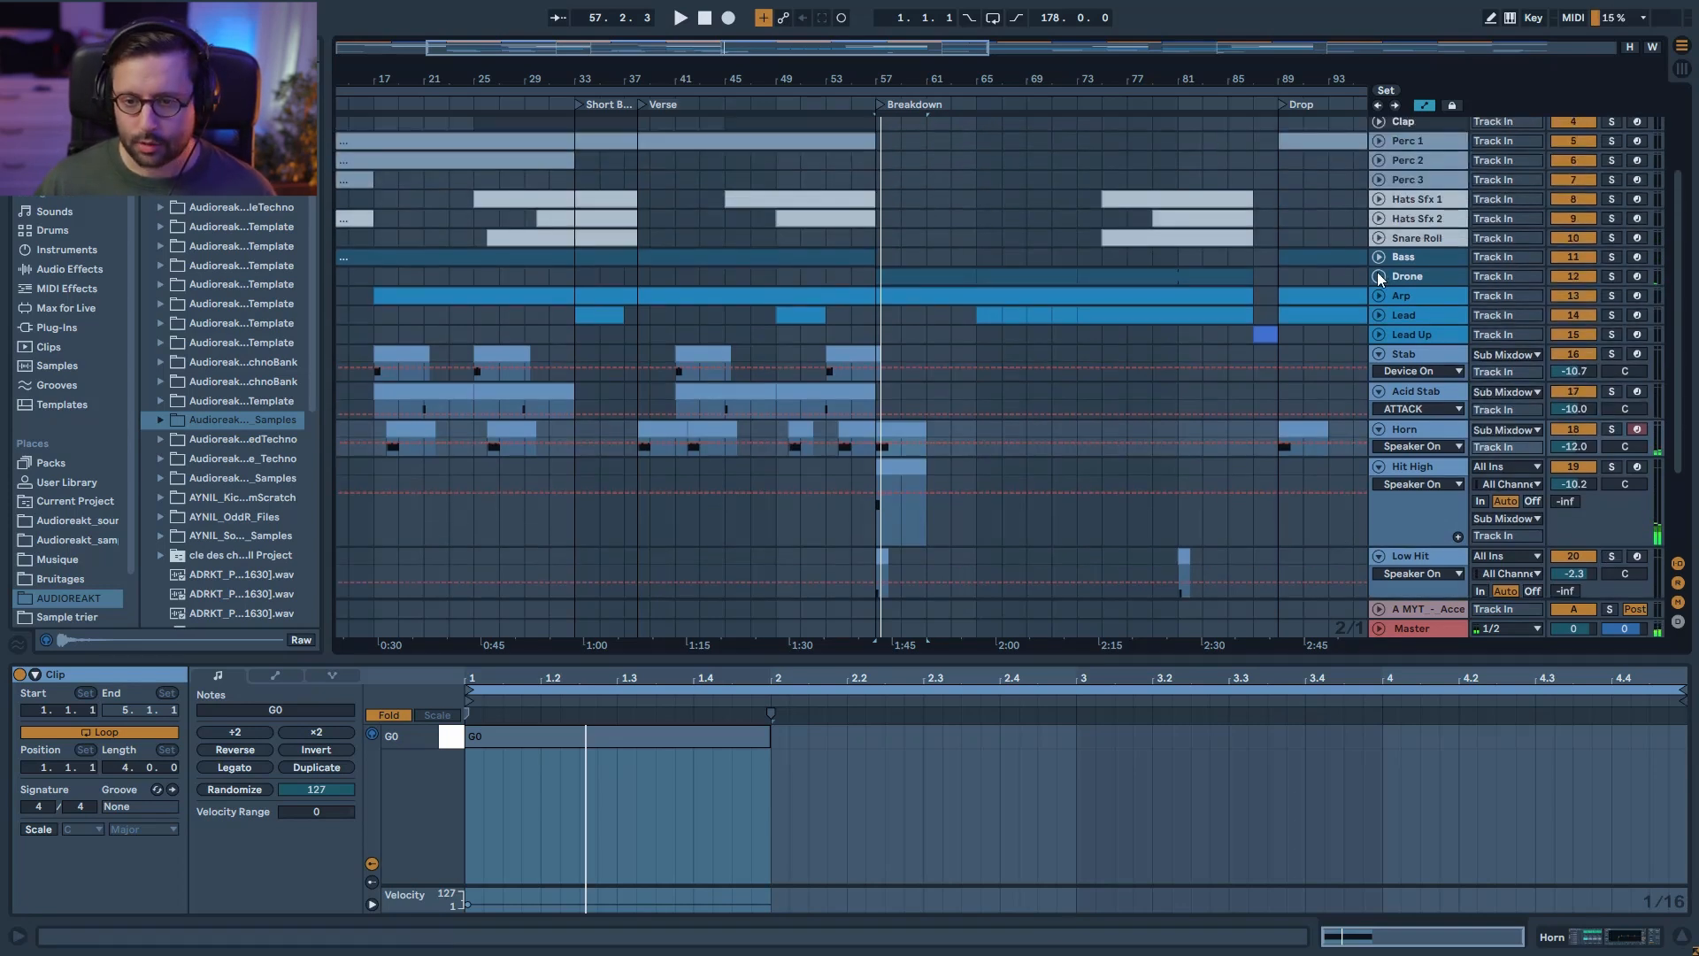
{"action": "left_click", "coordinate": [1378, 276]}
{"action": "left_click", "coordinate": [1611, 276]}
{"action": "left_click", "coordinate": [935, 279]}
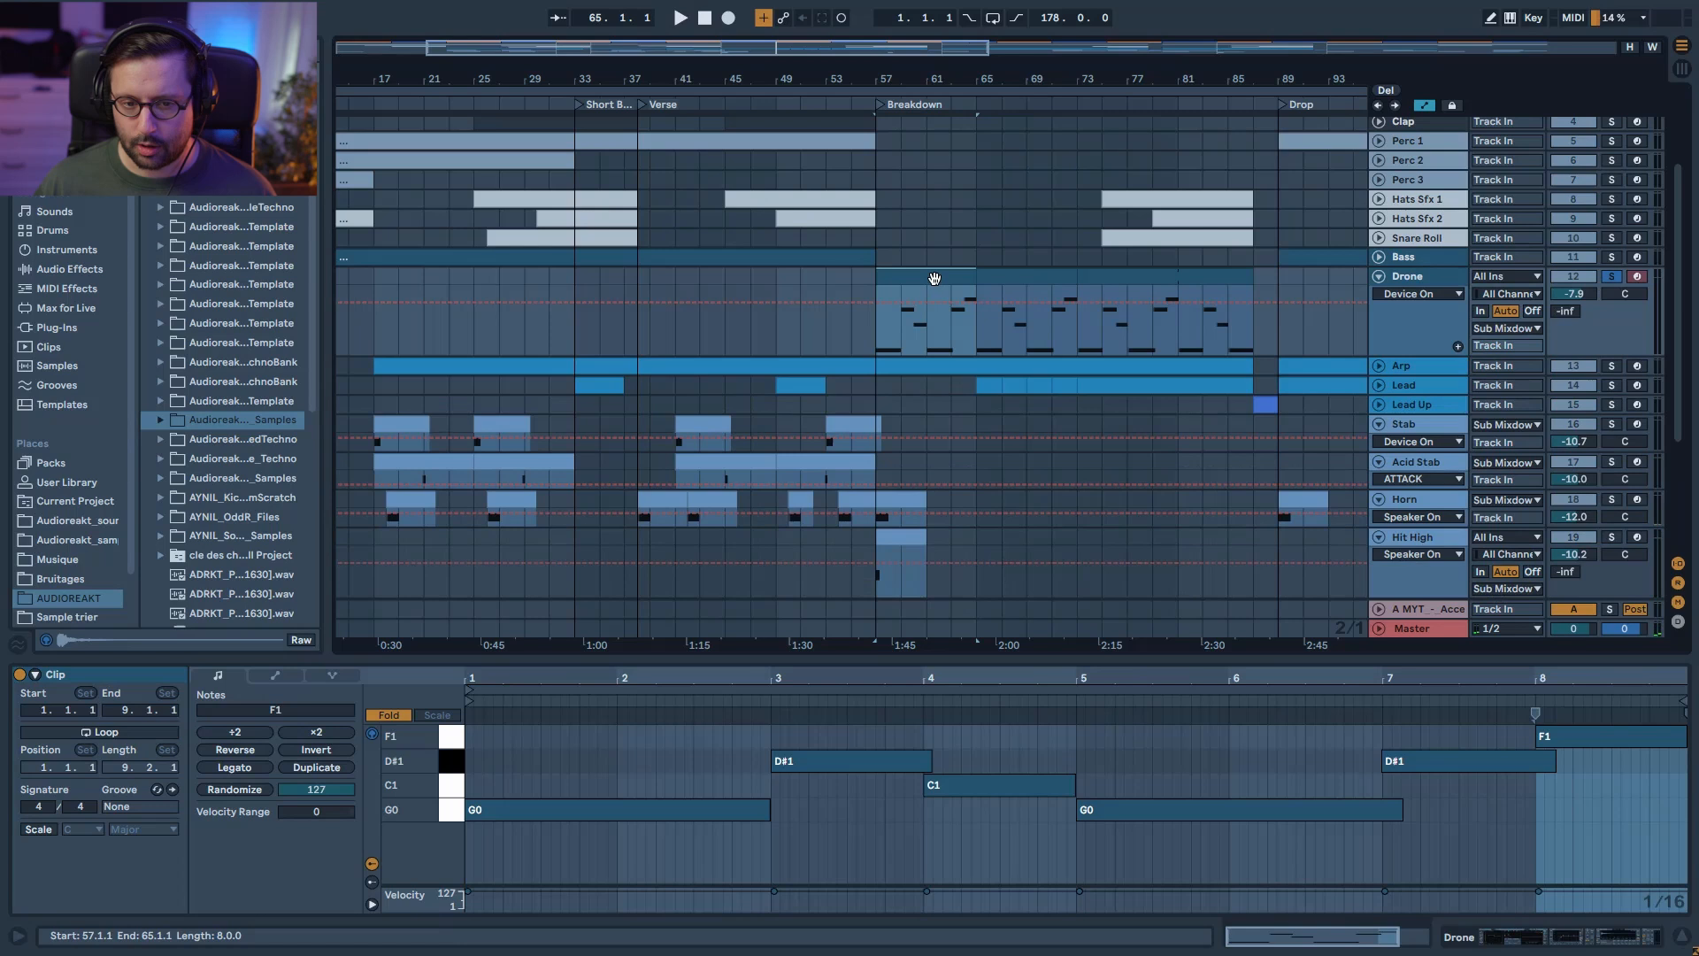
{"action": "key", "text": "space"}
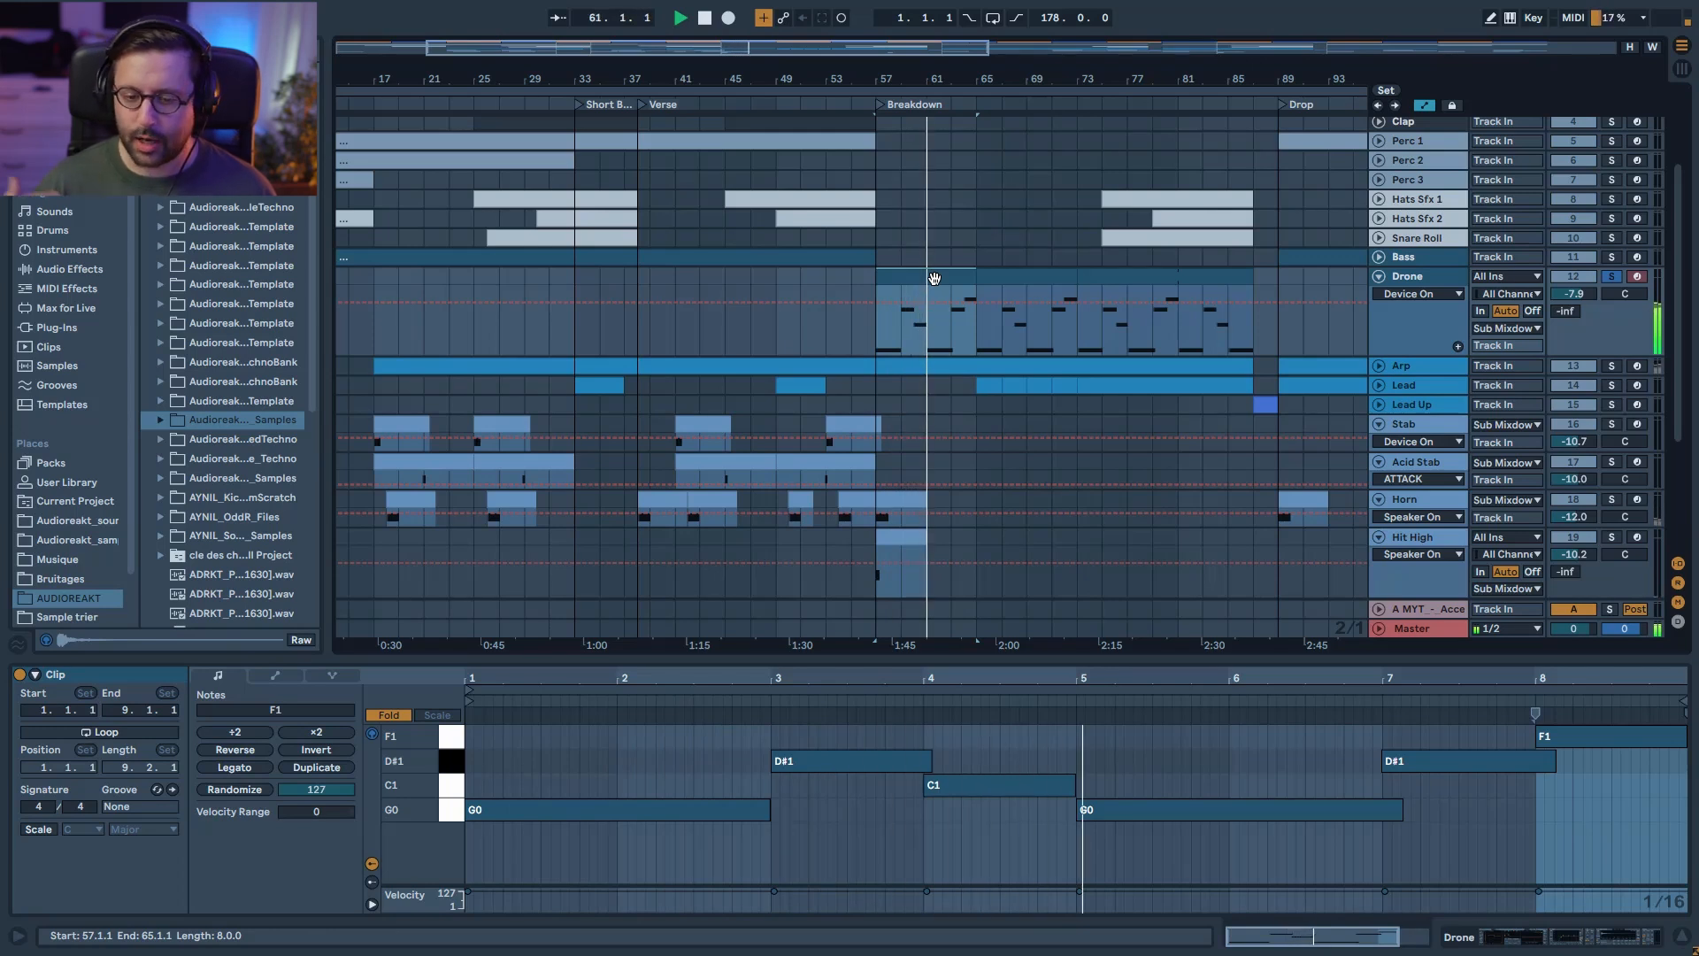
{"action": "left_click", "coordinate": [1390, 295]}
{"action": "left_click", "coordinate": [1402, 337]}
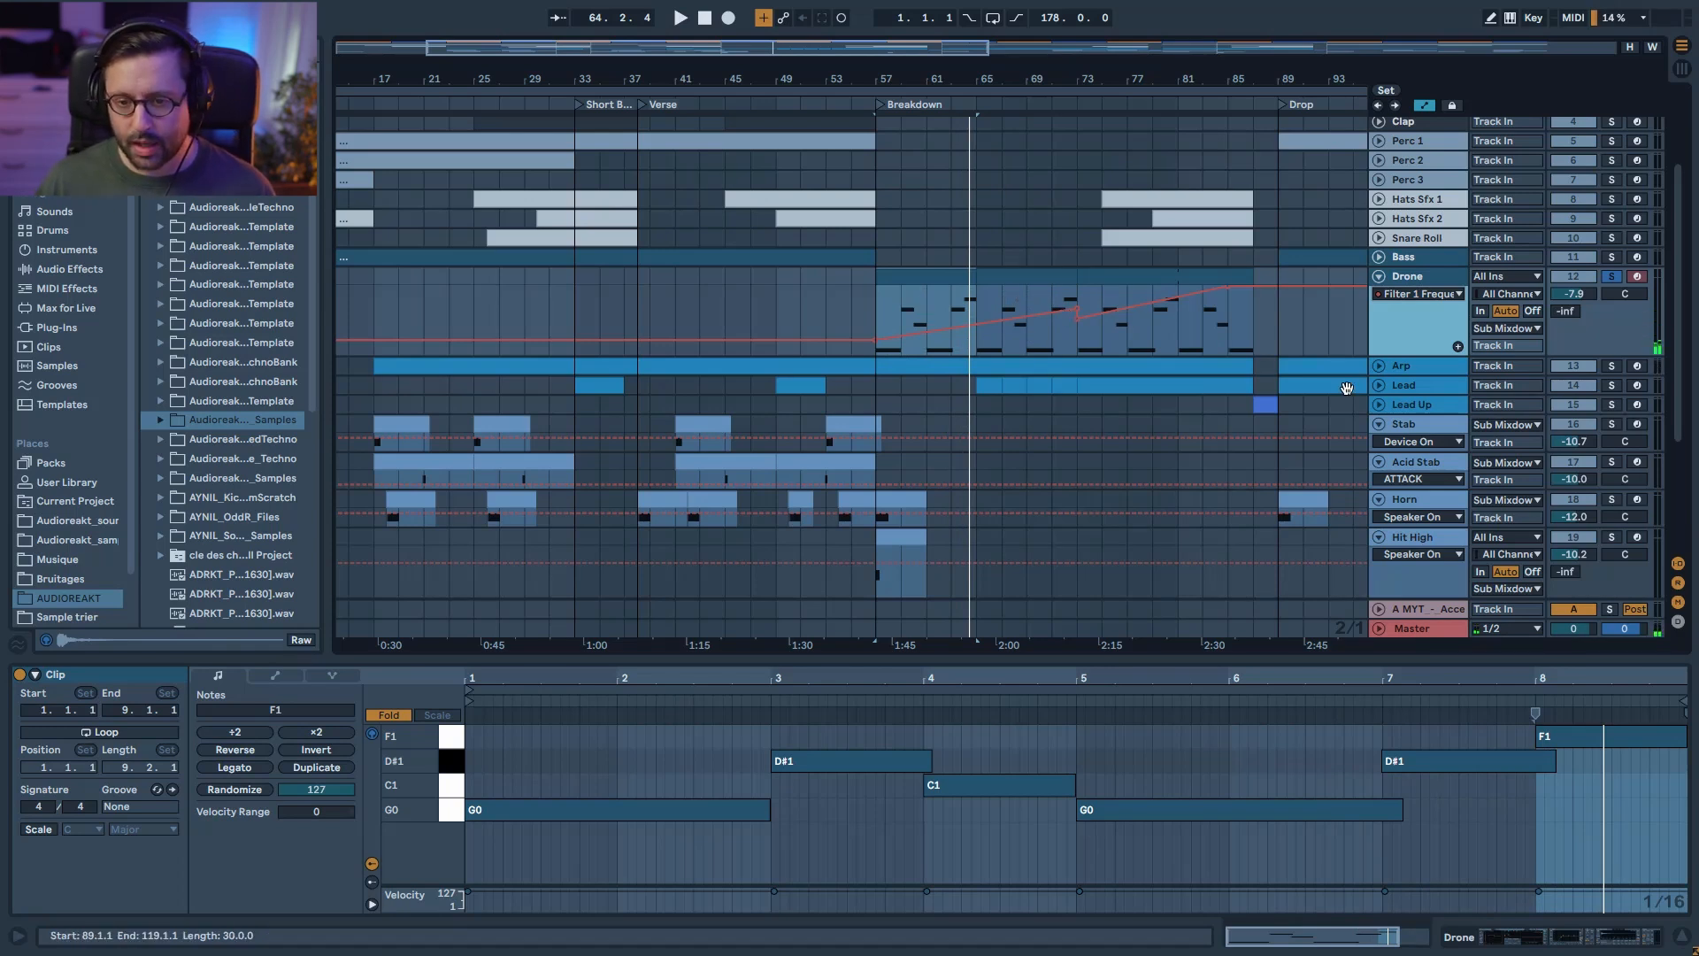
Step: Unfold the Lead track and place the insert marker at its entry on bar 65 and its change on bar 73
{"action": "left_click", "coordinate": [1379, 386]}
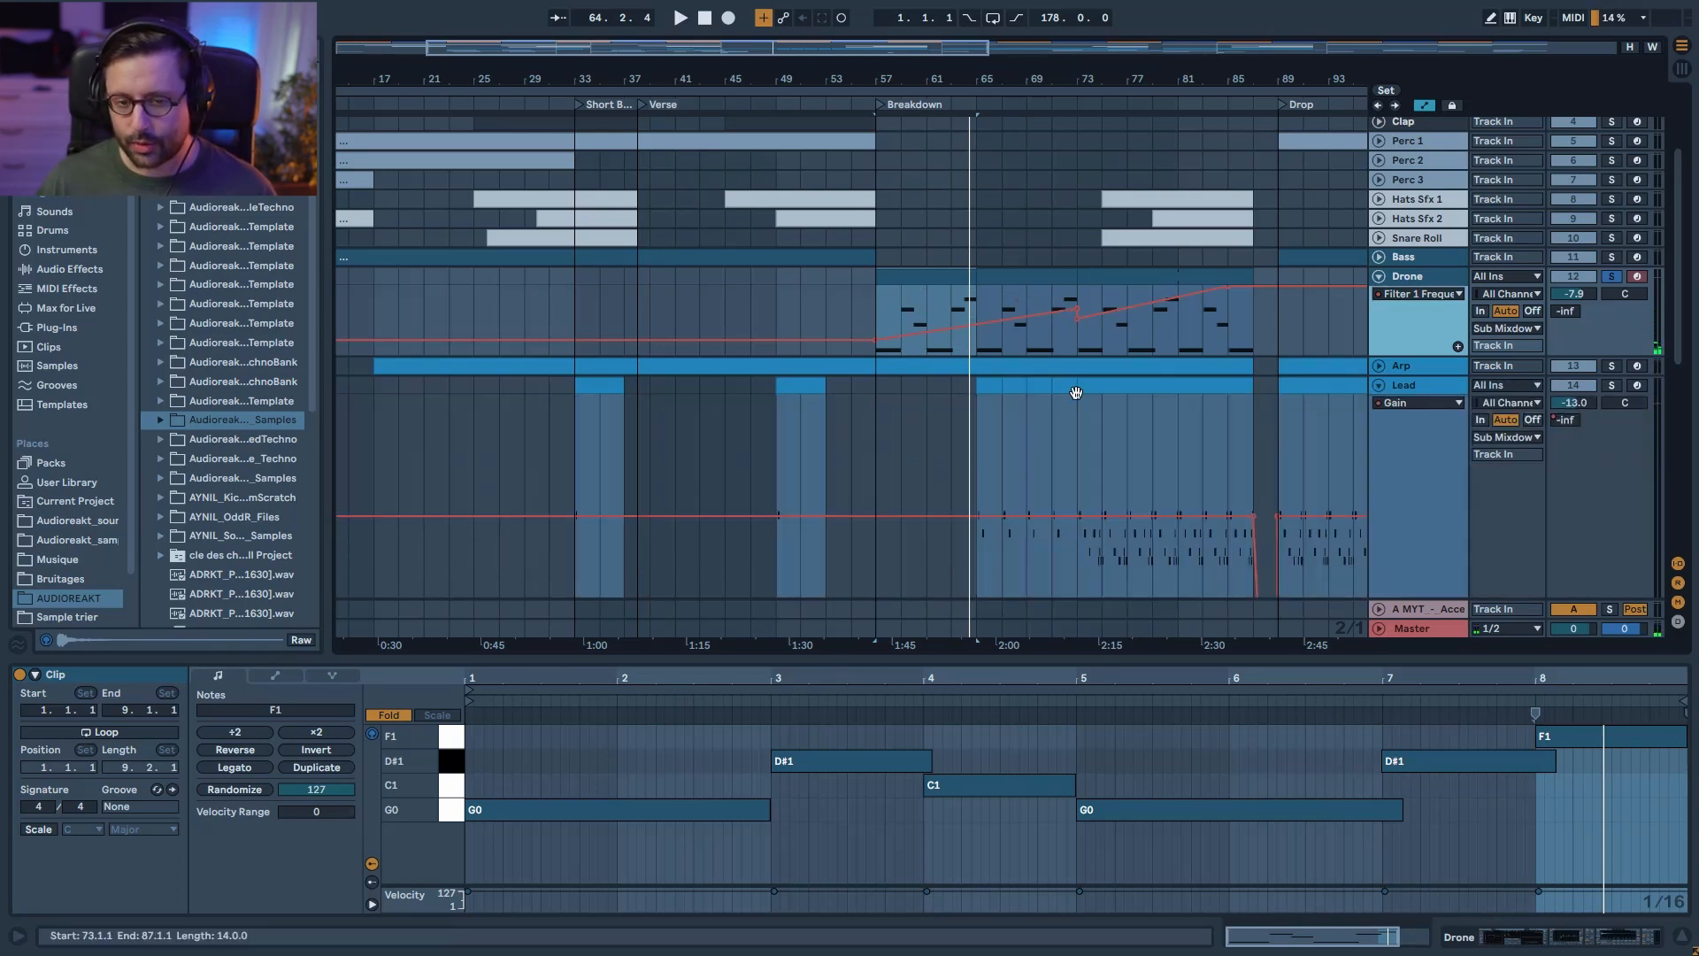
{"action": "left_click", "coordinate": [972, 470]}
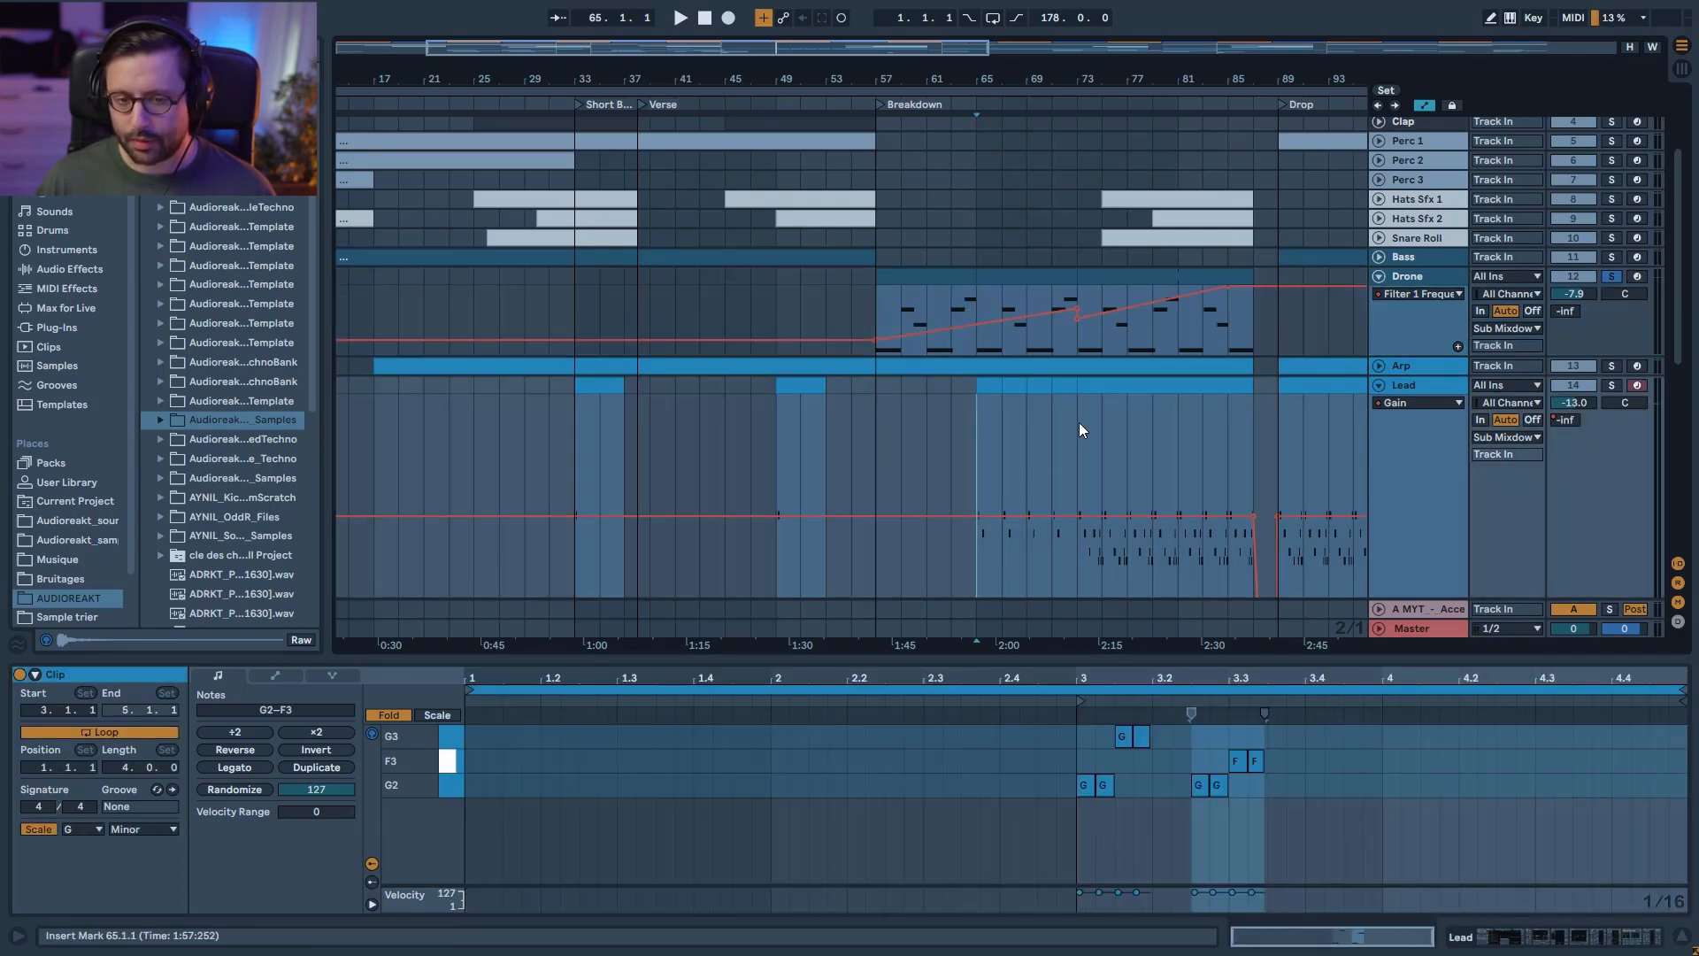
{"action": "left_click", "coordinate": [1079, 467]}
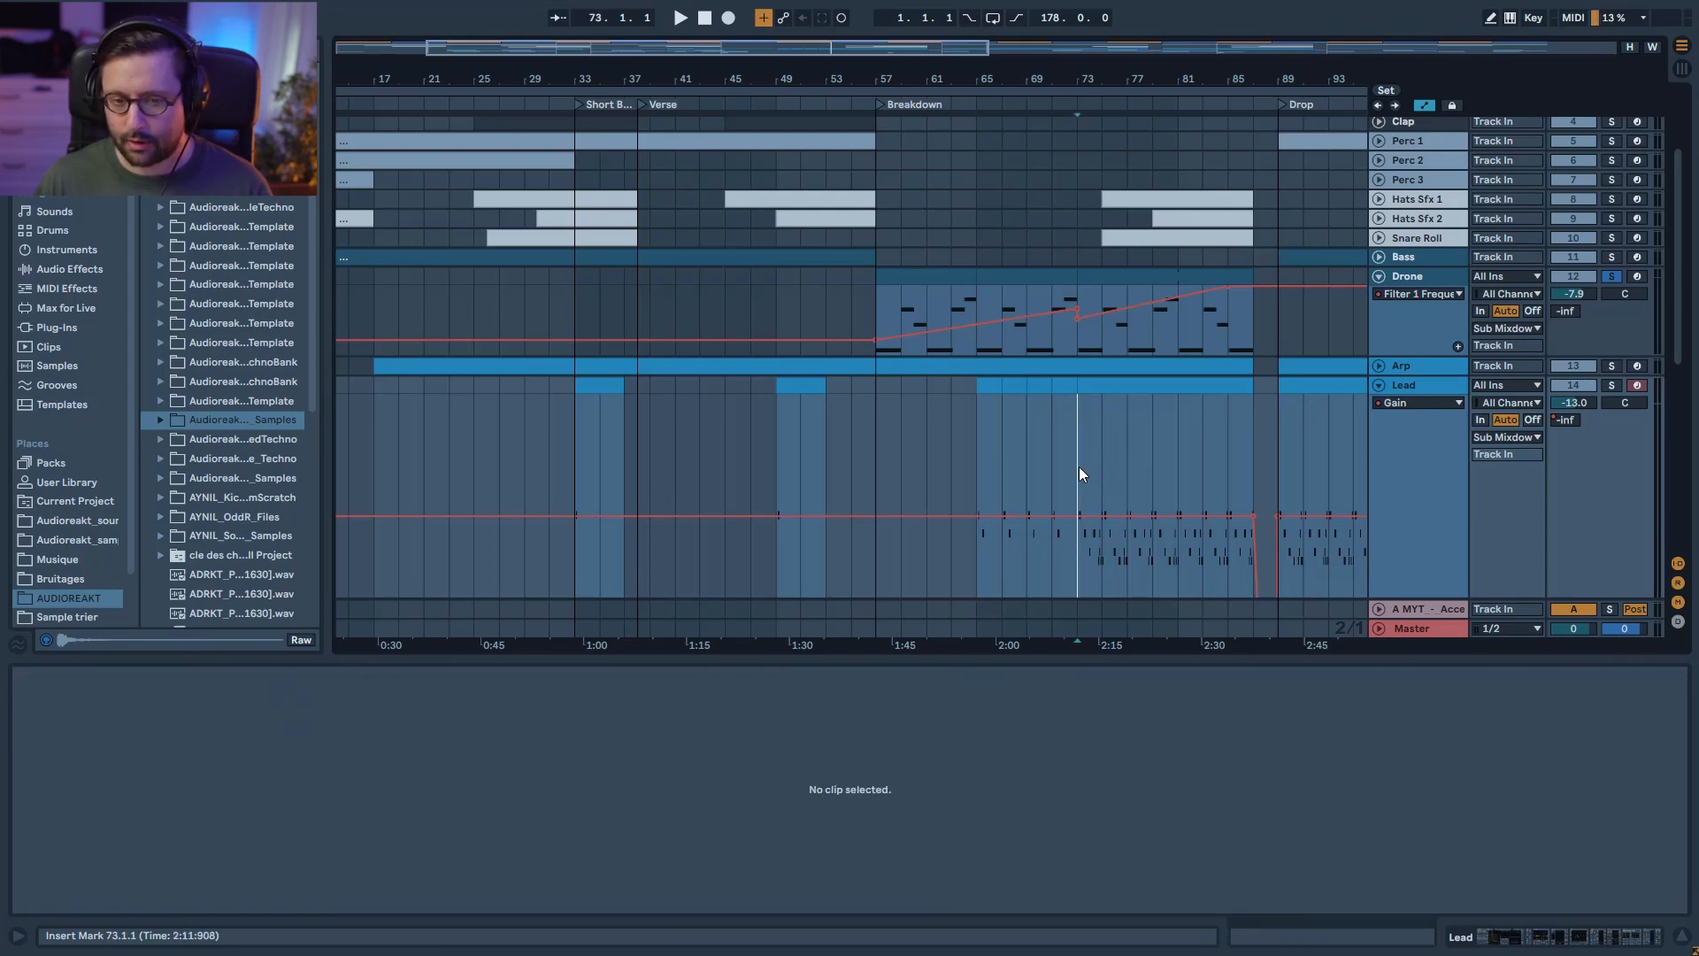
Step: Unfold the Mixdown track to examine its RISER KNOB automation and the riser rack's macro
{"action": "scroll", "coordinate": [1107, 485], "scroll_direction": "up", "scroll_amount": 3}
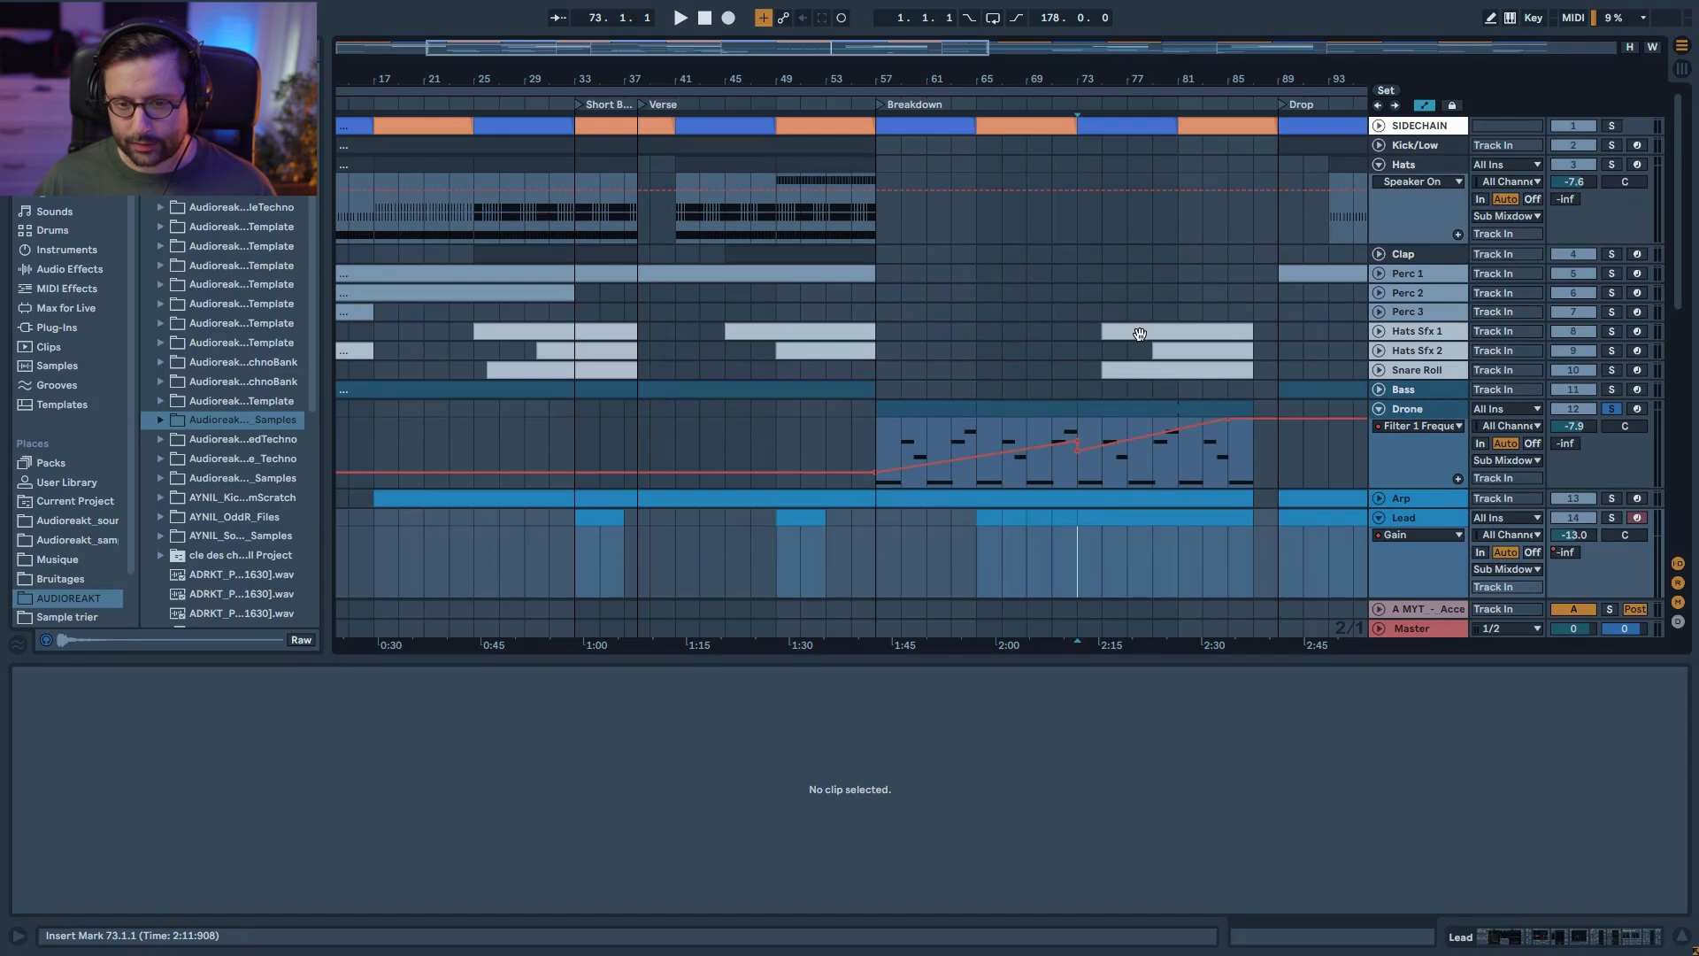
{"action": "scroll", "coordinate": [1125, 383], "scroll_direction": "down", "scroll_amount": 8}
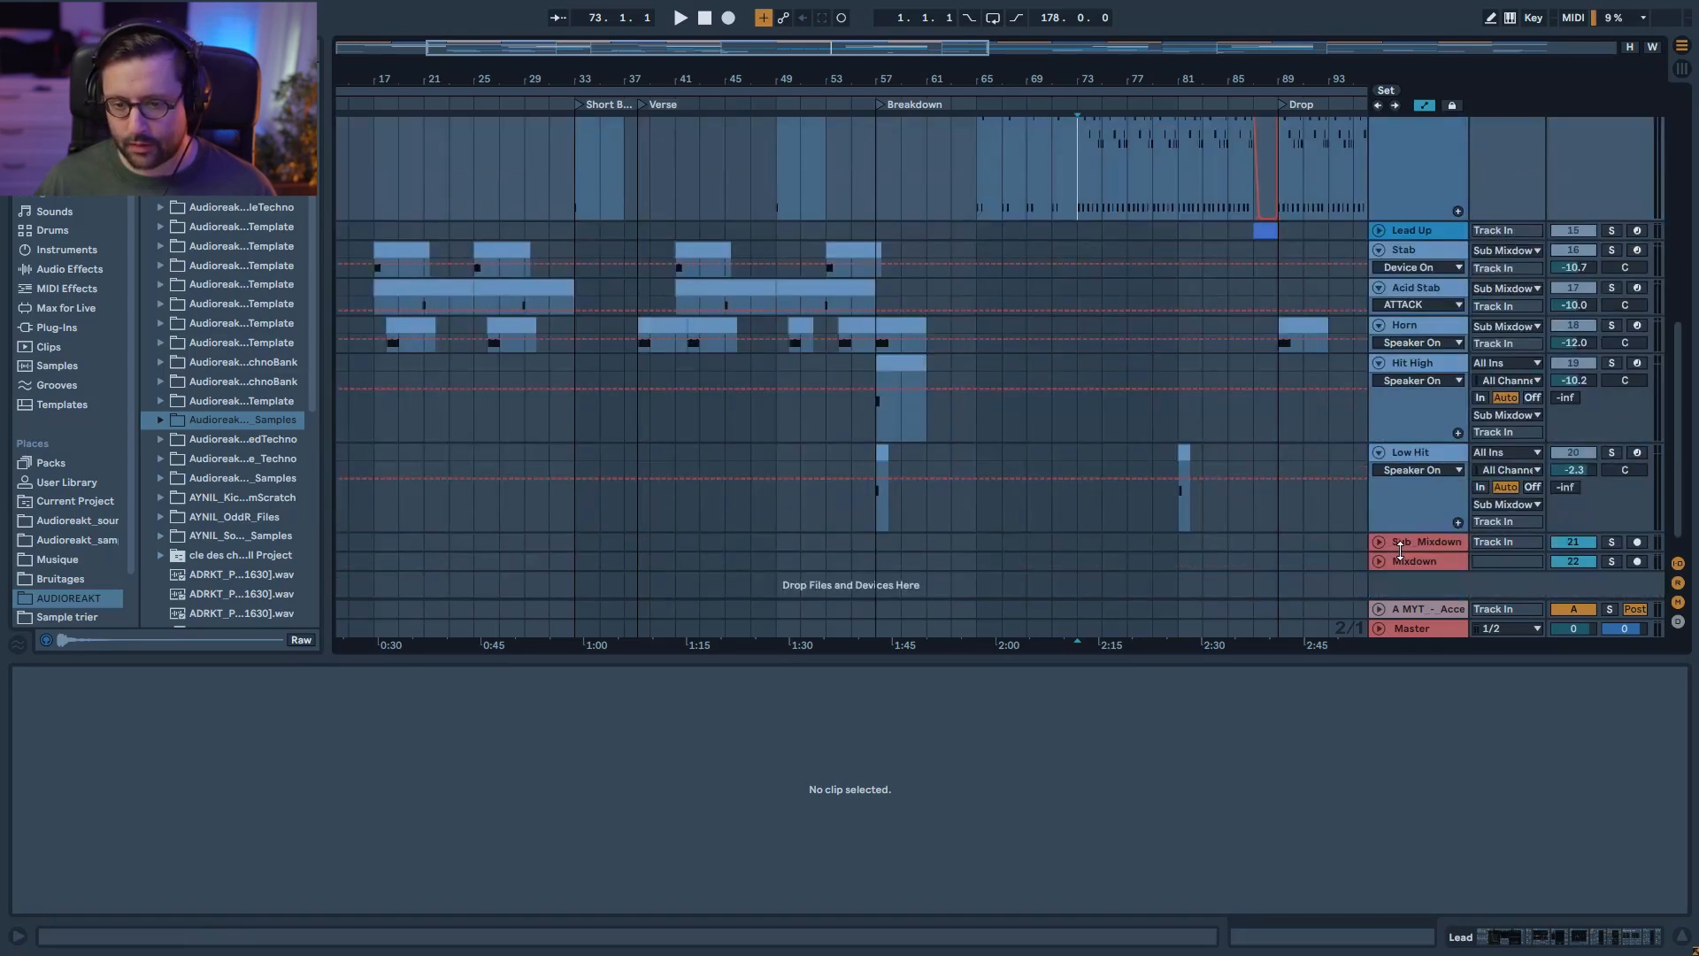
{"action": "left_click", "coordinate": [1414, 561]}
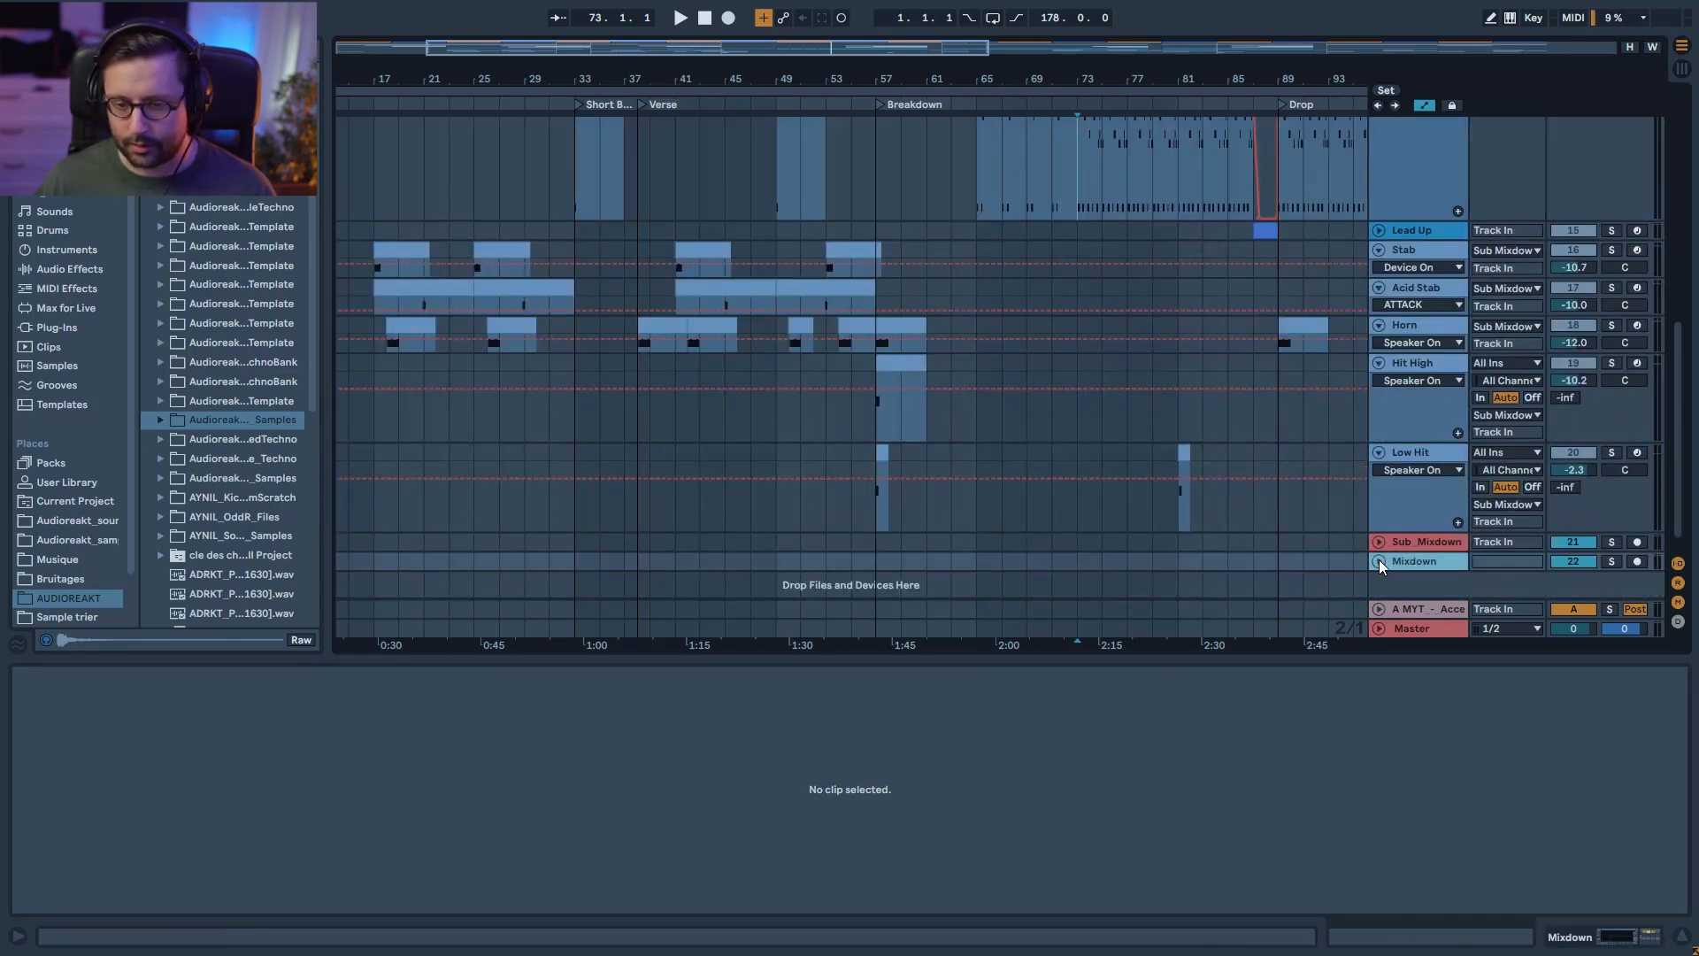
{"action": "left_click", "coordinate": [1379, 561]}
{"action": "left_click", "coordinate": [563, 799]}
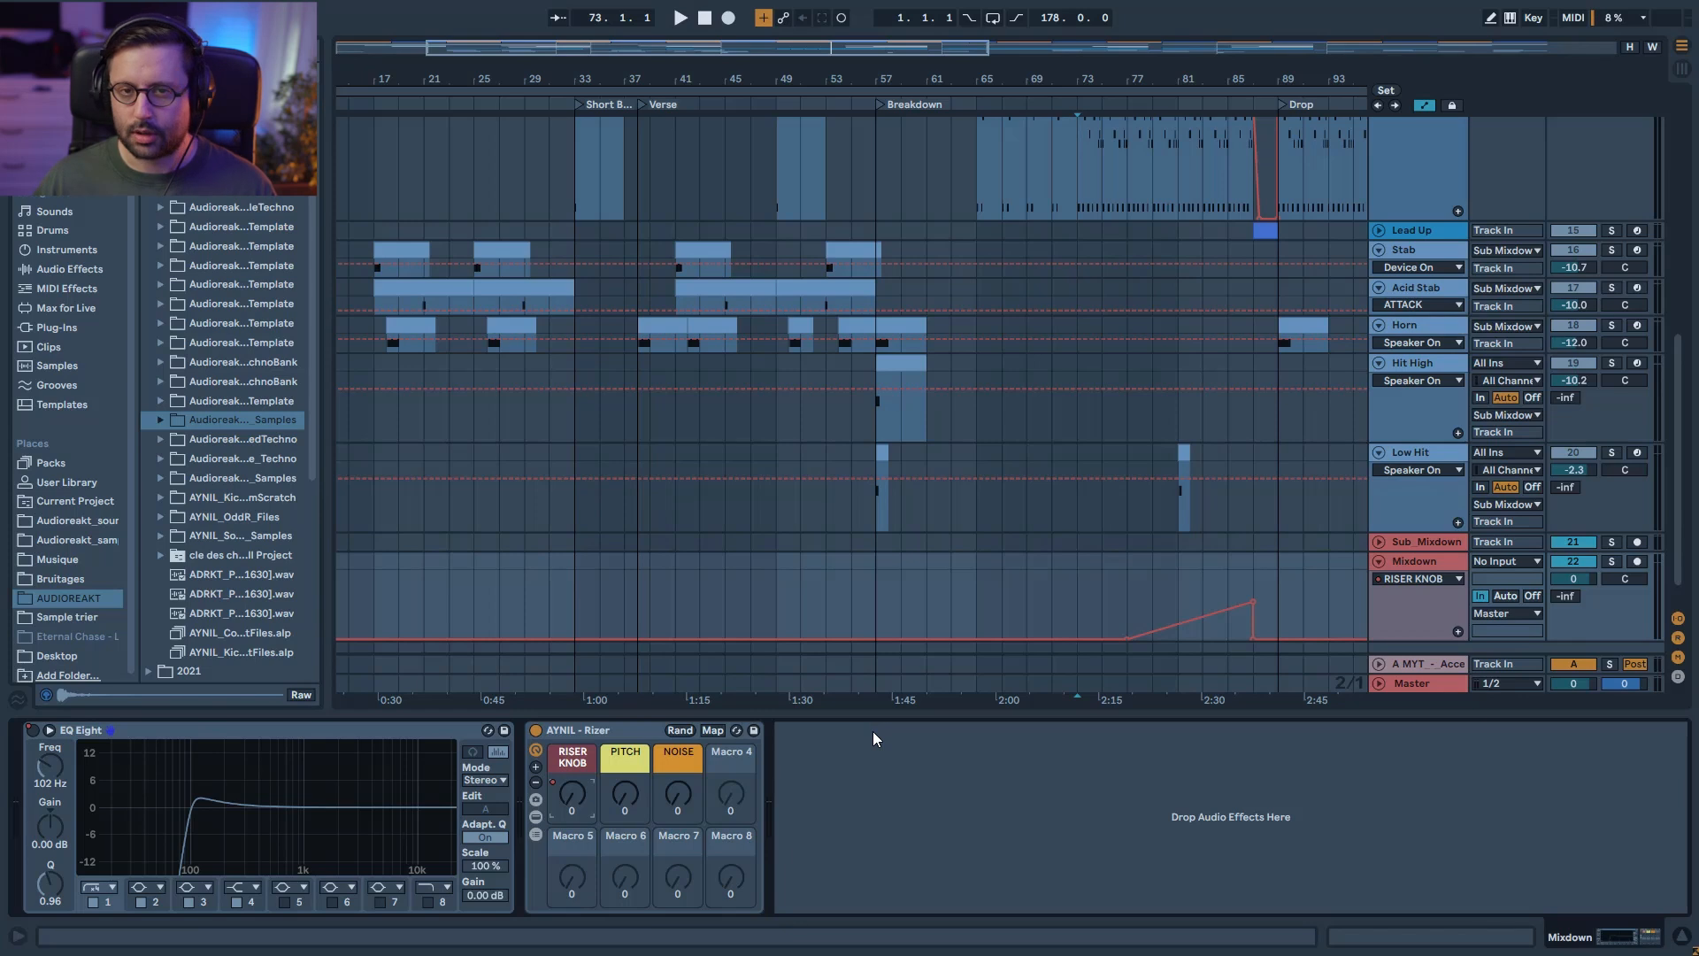
Step: Fold Mixdown, unfold Sub_Mixdown to view its Accelerator Reverb send automation, and show the reverb return track's devices
{"action": "left_click", "coordinate": [1377, 561]}
{"action": "left_click", "coordinate": [1376, 563]}
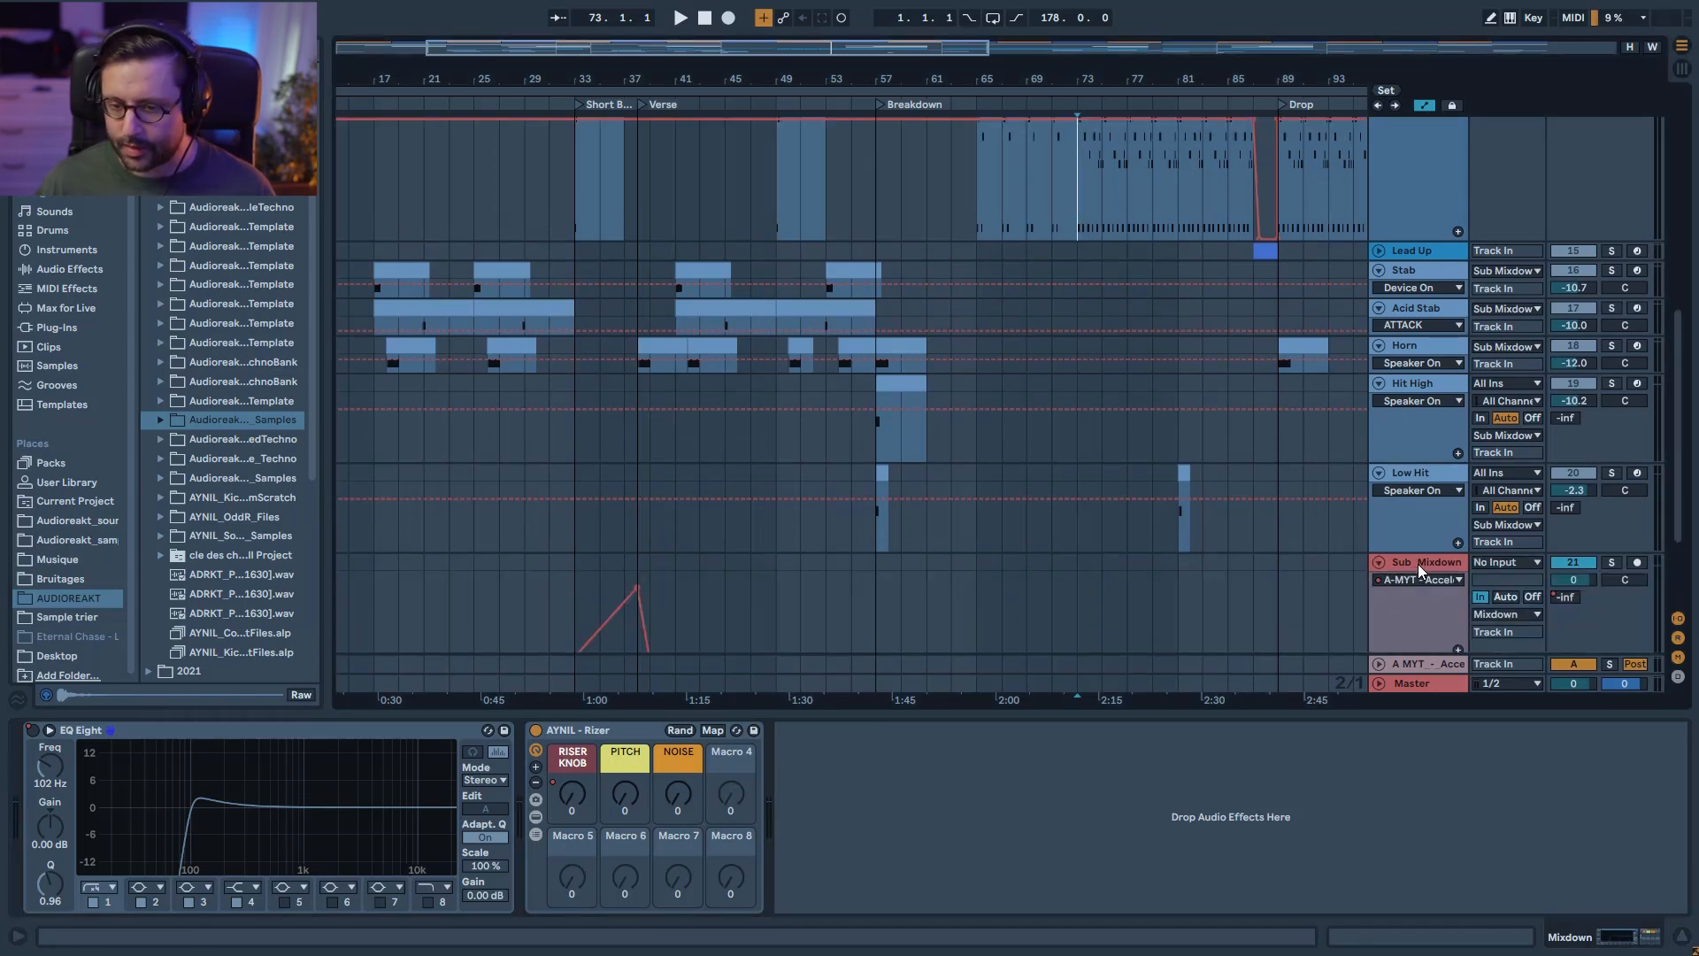
{"action": "left_click", "coordinate": [1563, 606]}
{"action": "left_click", "coordinate": [1421, 669]}
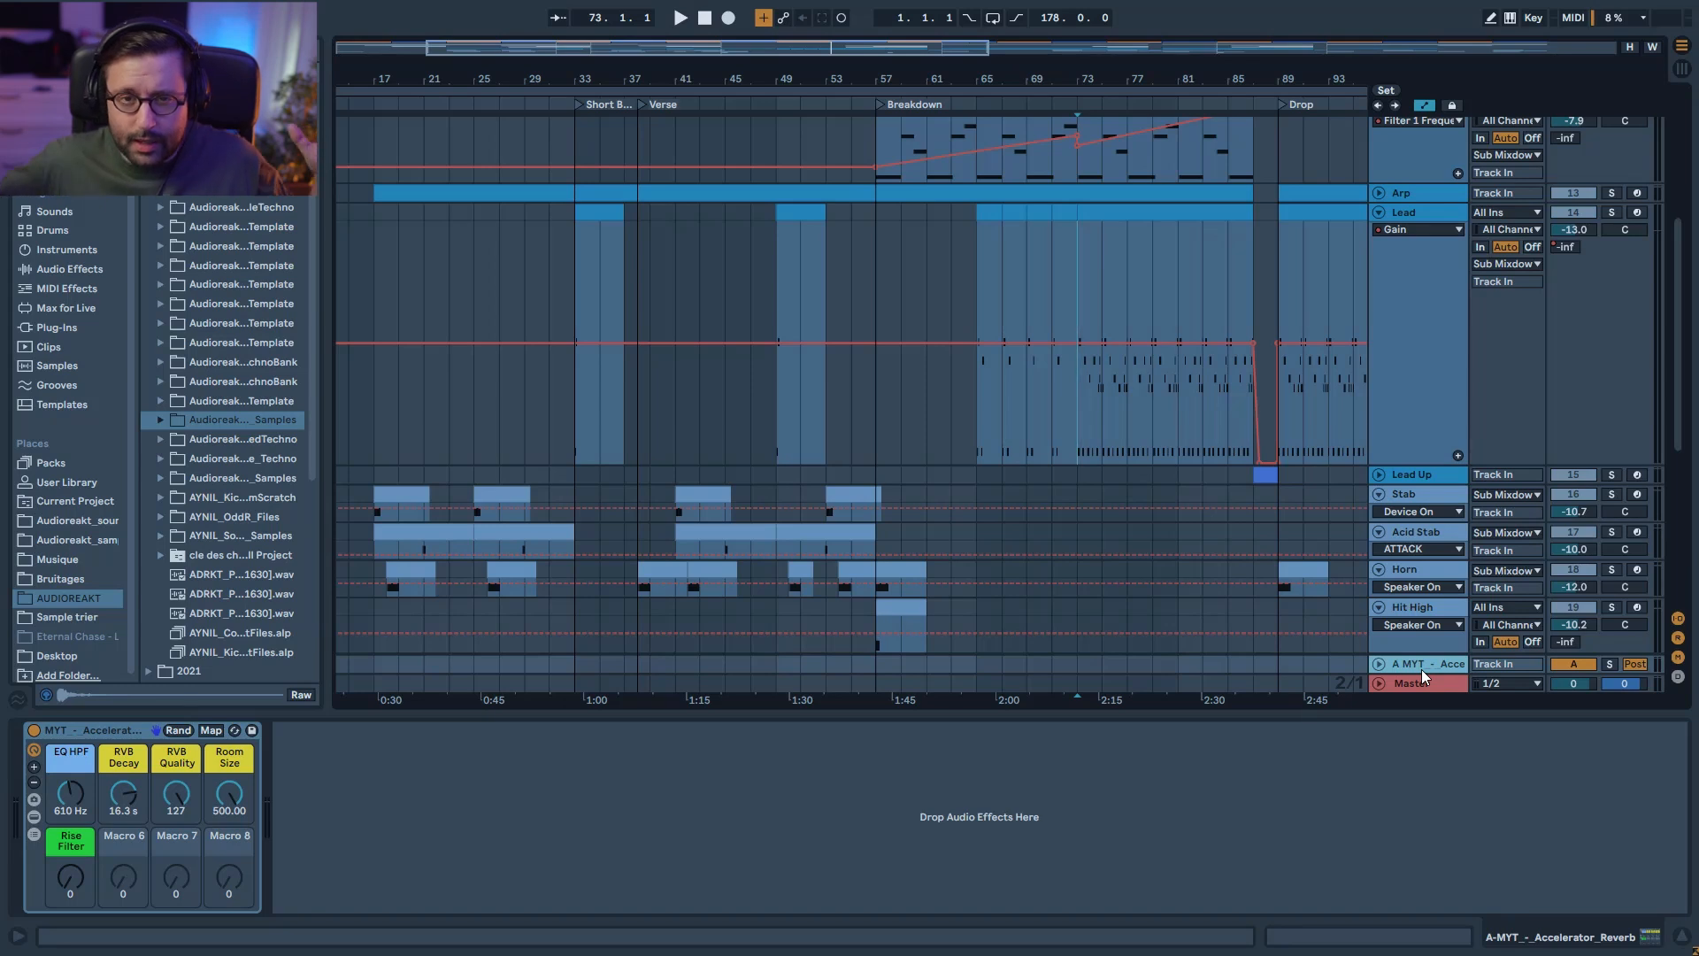
Step: Unsolo the Drone track and play the full arrangement from bar 57
{"action": "scroll", "coordinate": [1096, 458], "scroll_direction": "up", "scroll_amount": 5}
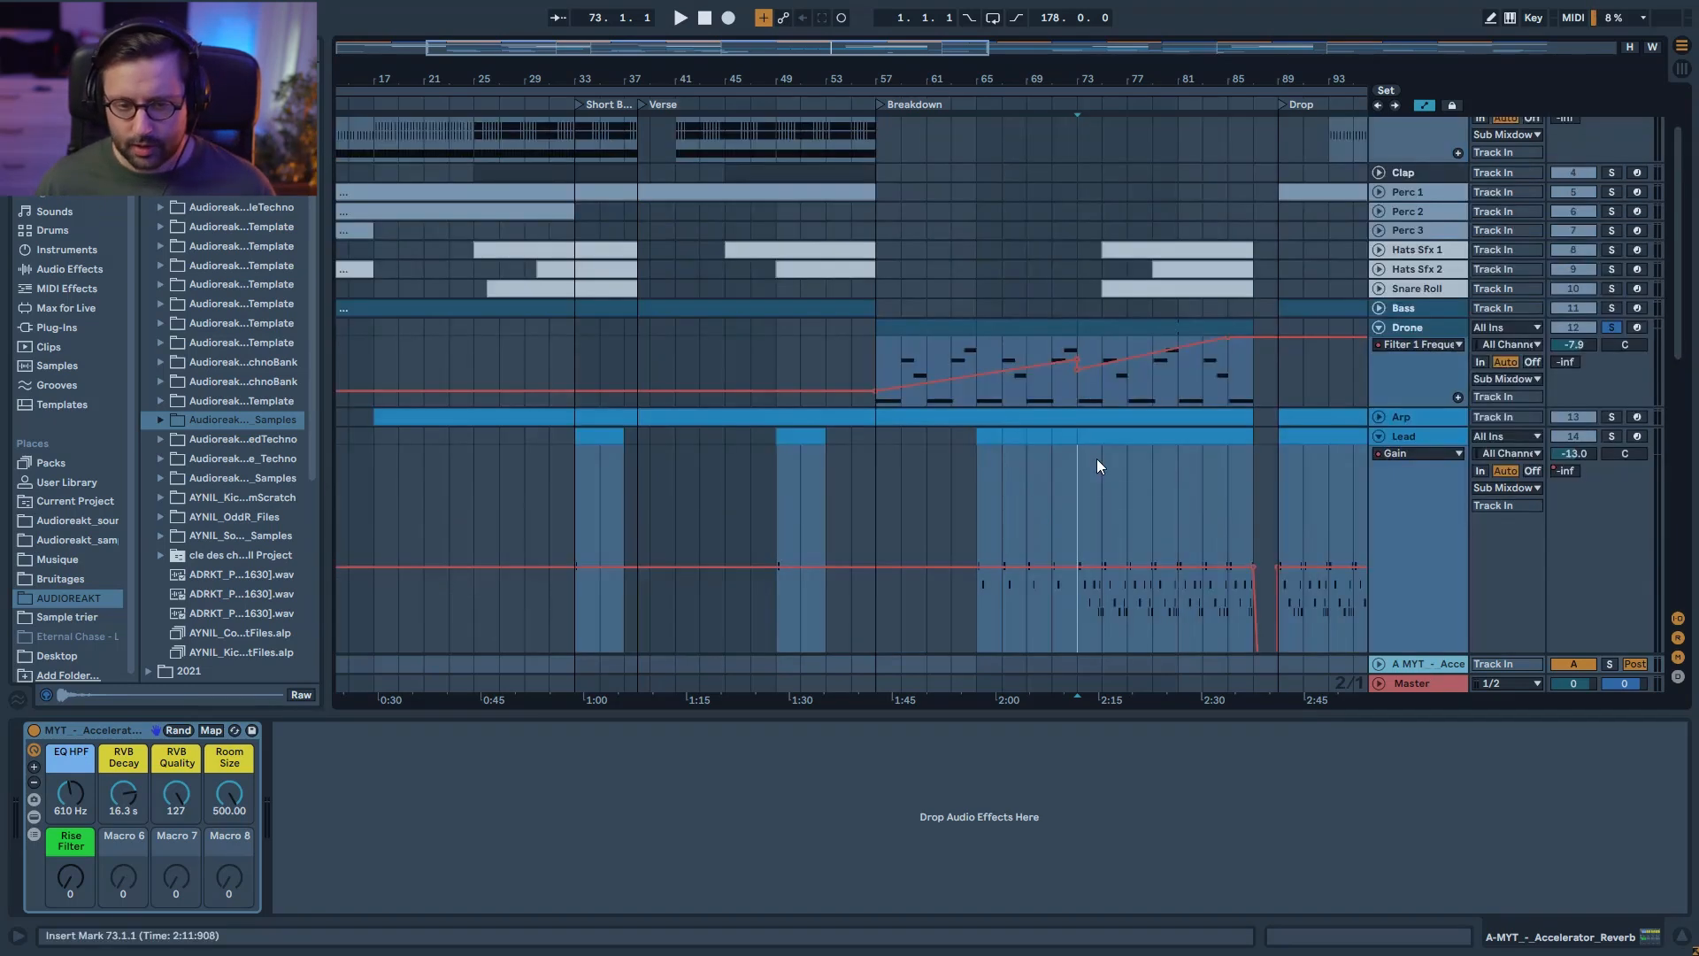
{"action": "left_click", "coordinate": [884, 354]}
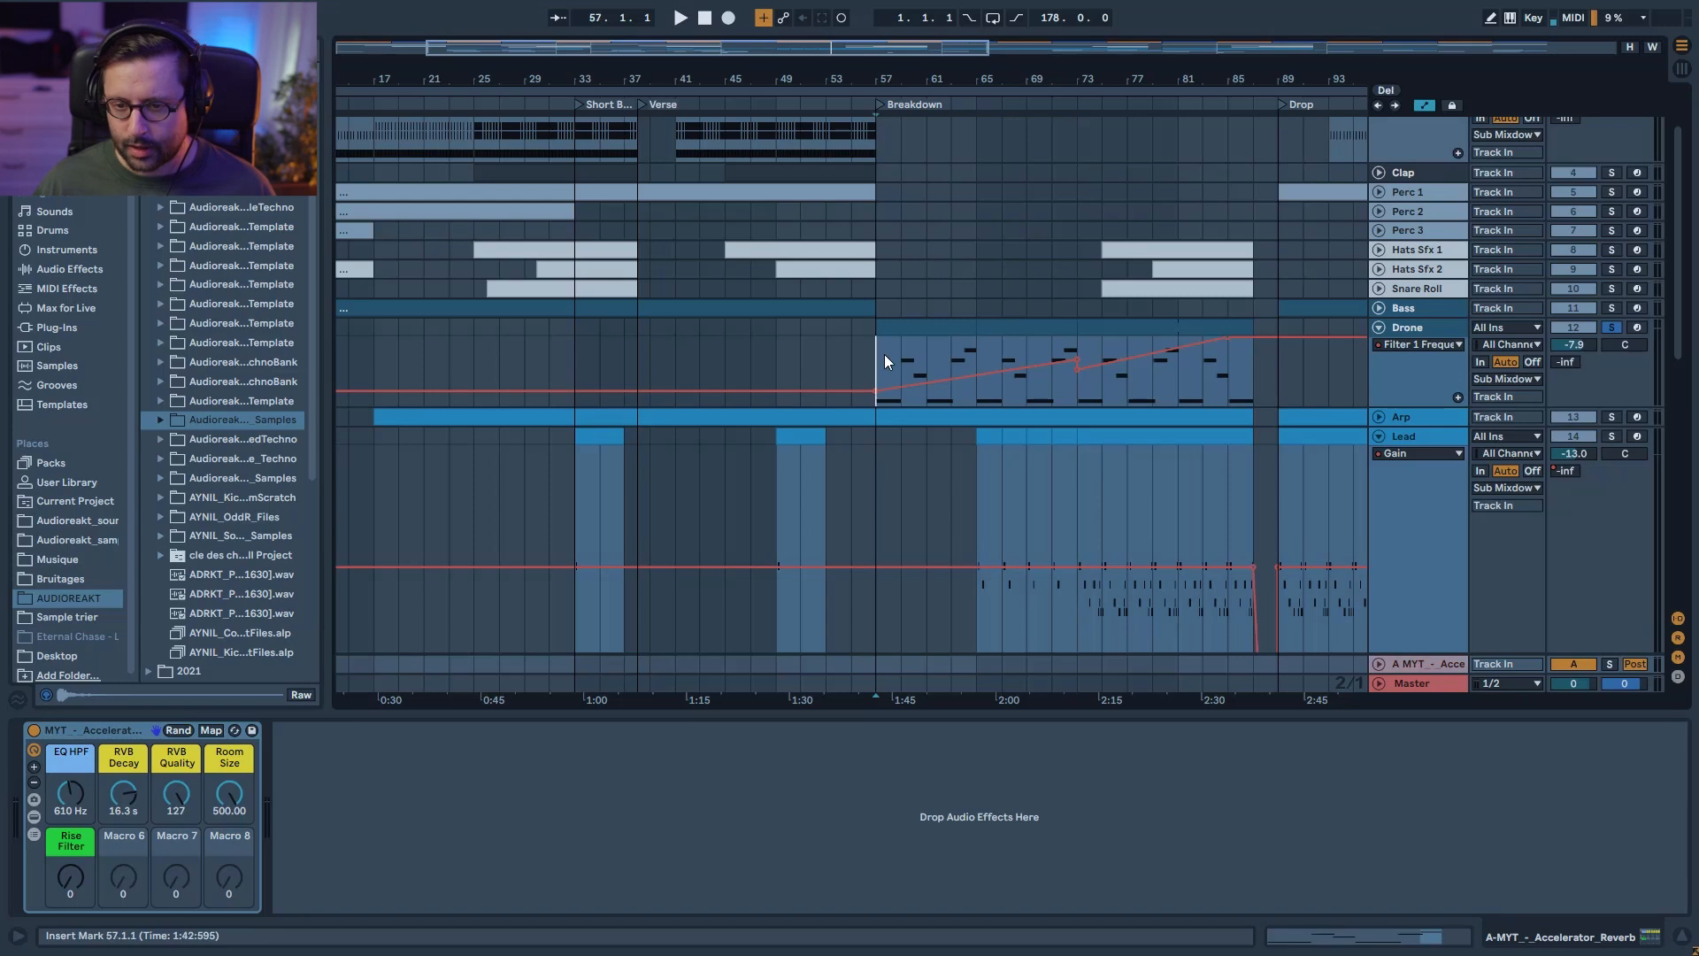
{"action": "left_click", "coordinate": [1611, 327]}
{"action": "key", "text": "space"}
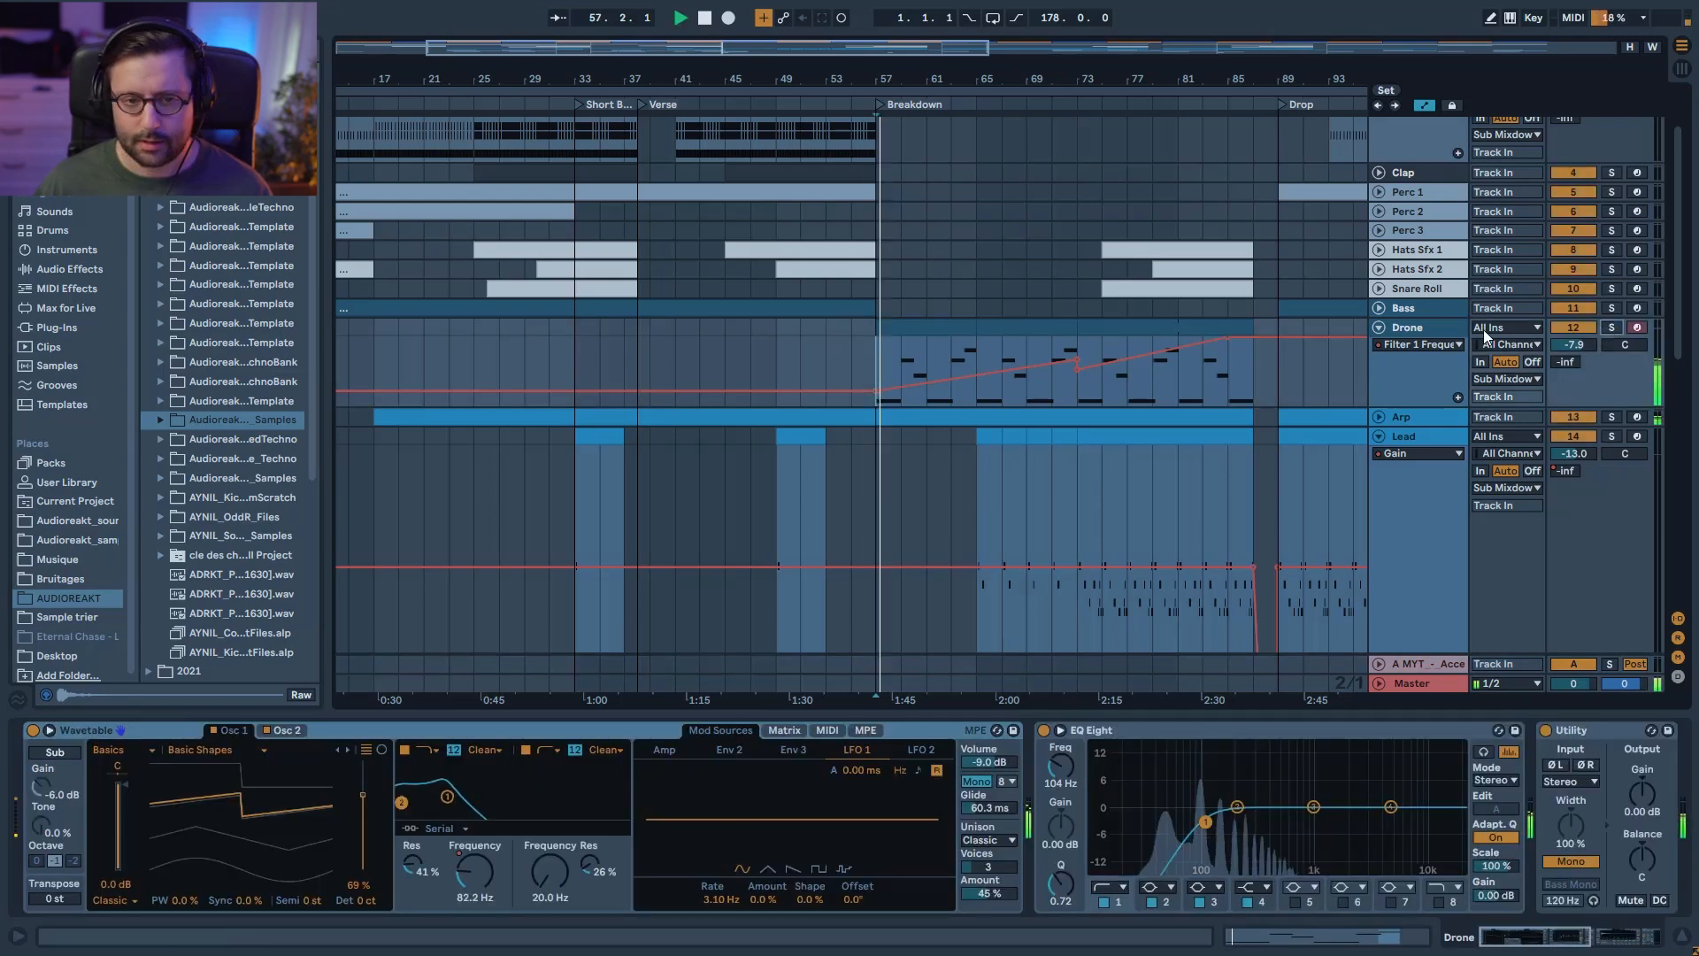
Step: Unfold the Arp track beside the Drone track to compare their Filter 1 Frequency automation across the Breakdown
{"action": "left_click_drag", "start_coordinate": [960, 80], "coordinate": [960, 52]}
{"action": "left_click", "coordinate": [1379, 328]}
{"action": "left_click", "coordinate": [1379, 347]}
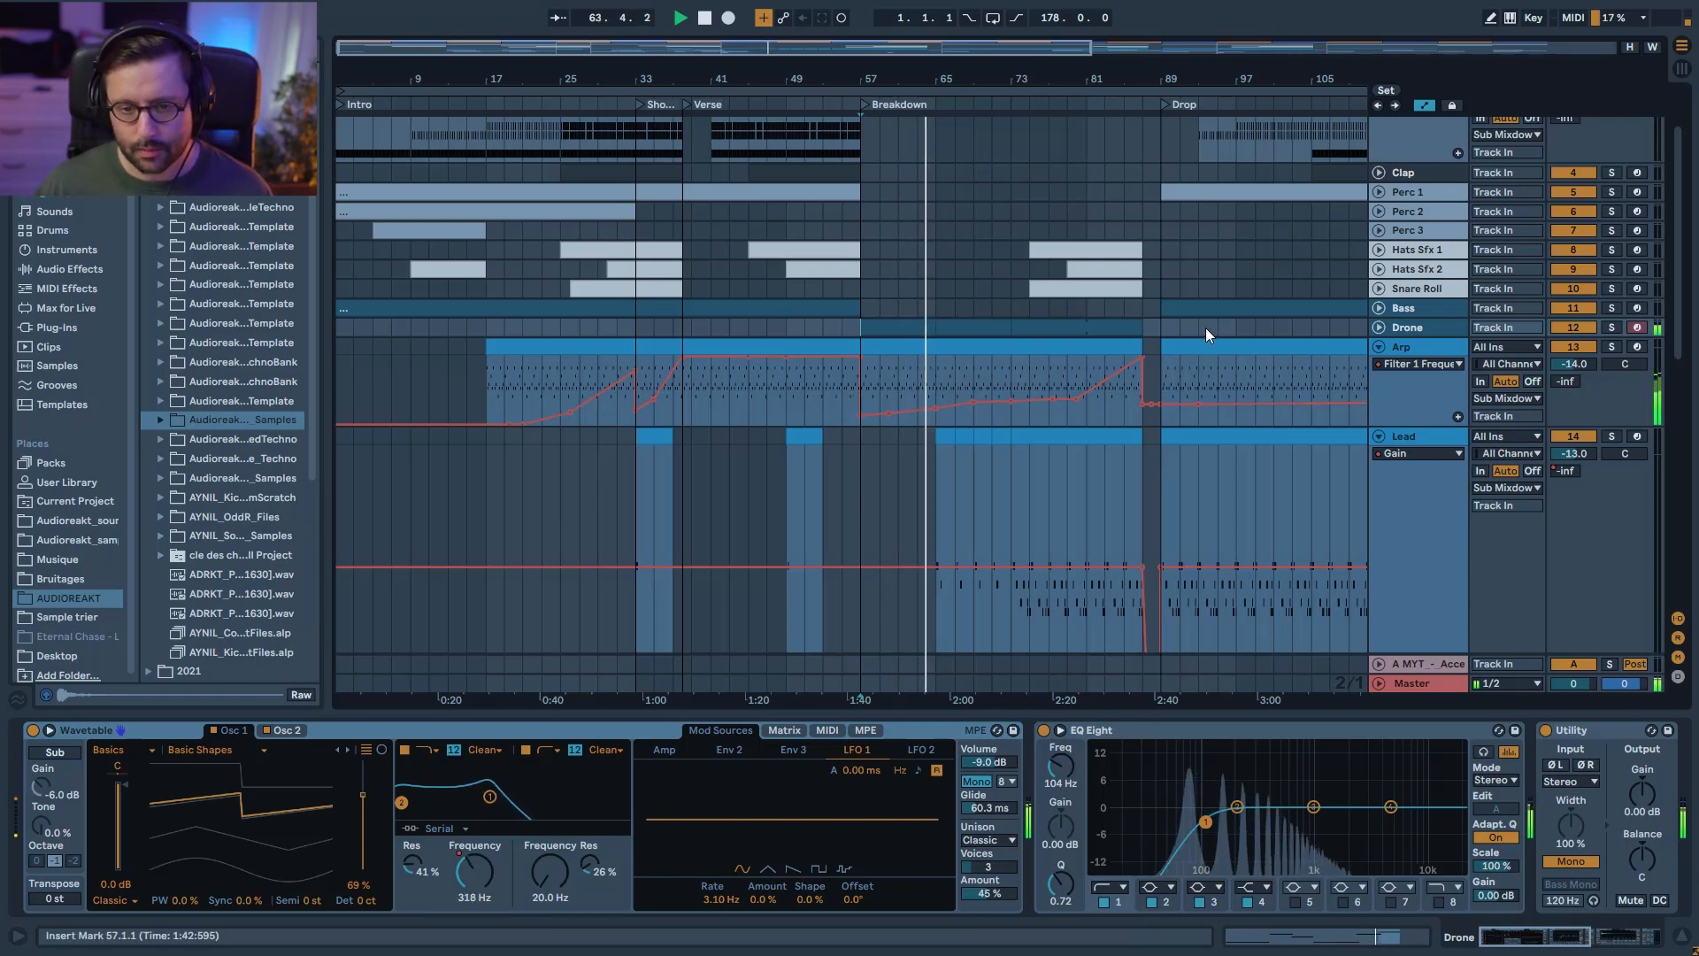
{"action": "left_click", "coordinate": [1379, 328]}
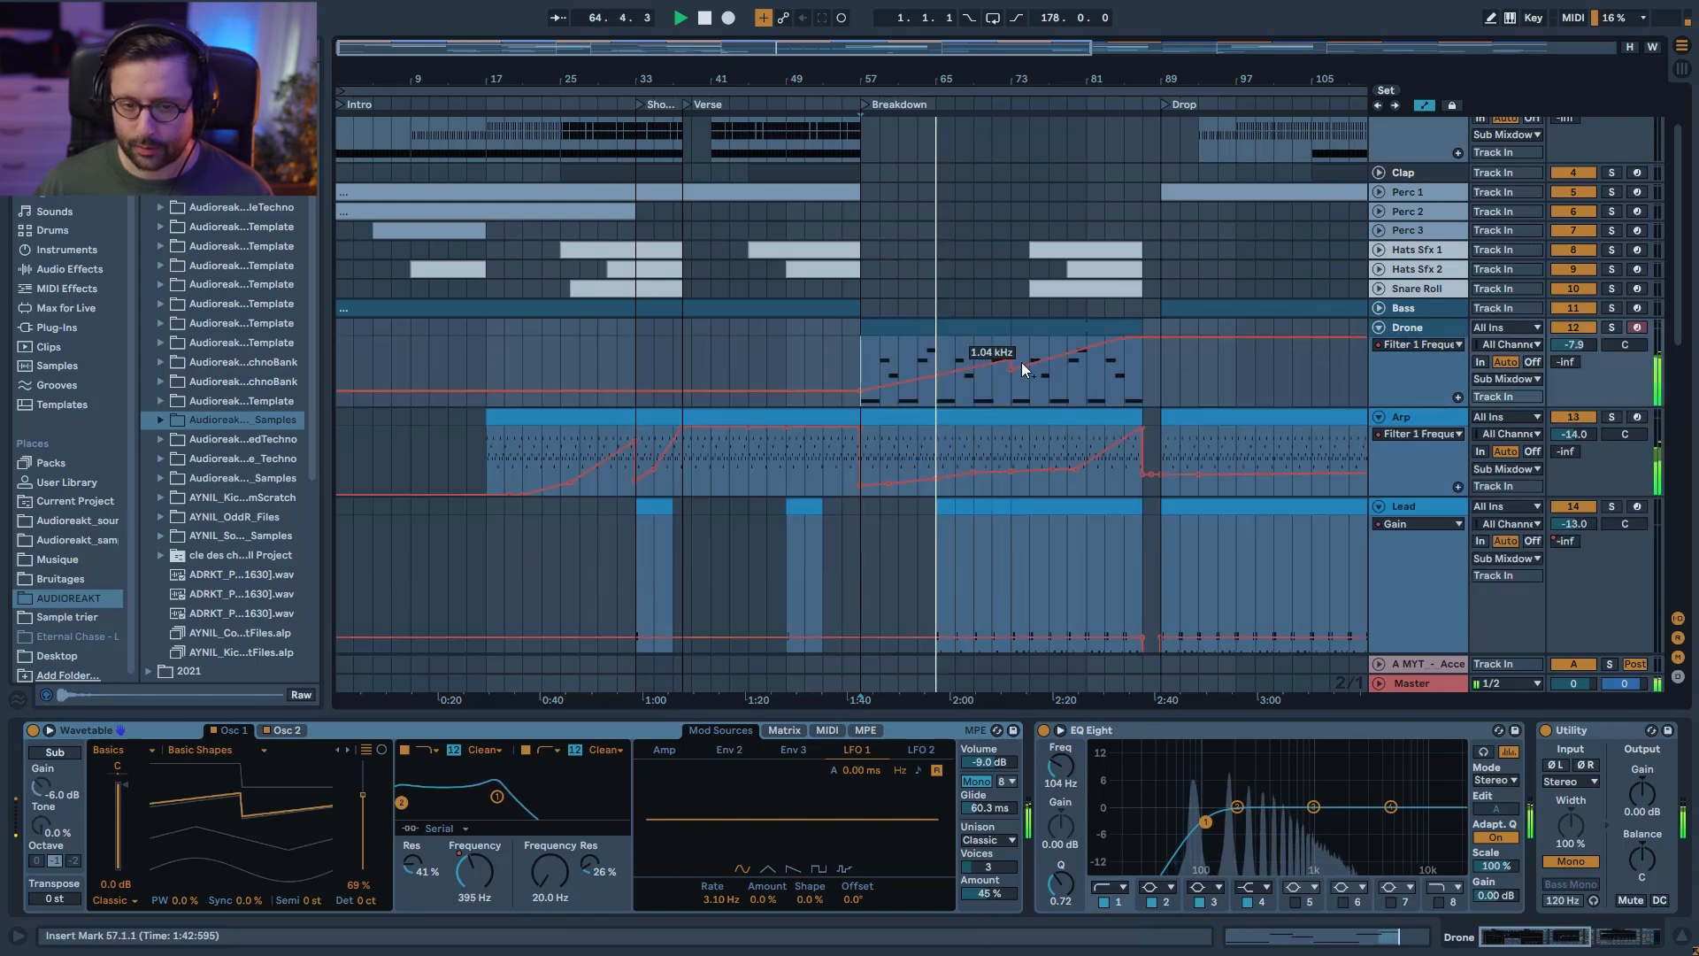
Step: Show the Lead track's EQ Eight 8 Frequency A automation and examine it closely through the Breakdown
{"action": "scroll", "coordinate": [1039, 418], "scroll_direction": "down", "scroll_amount": 3}
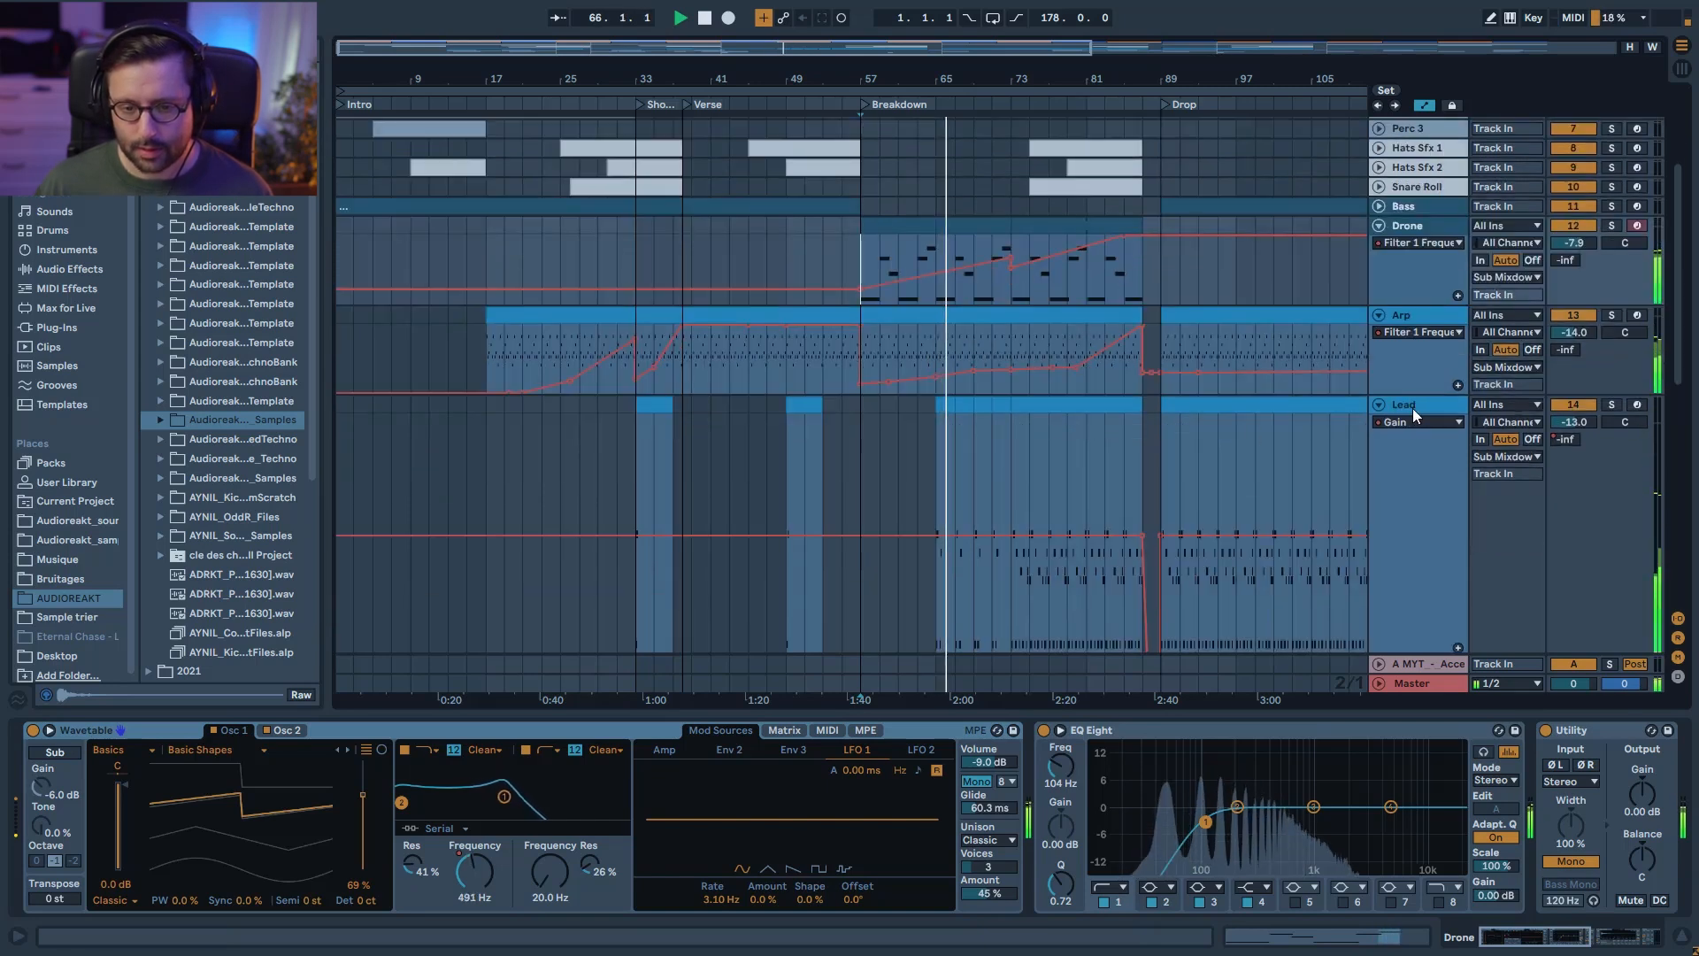
{"action": "scroll", "coordinate": [1413, 407], "scroll_direction": "down", "scroll_amount": 2}
{"action": "left_click", "coordinate": [1421, 326]}
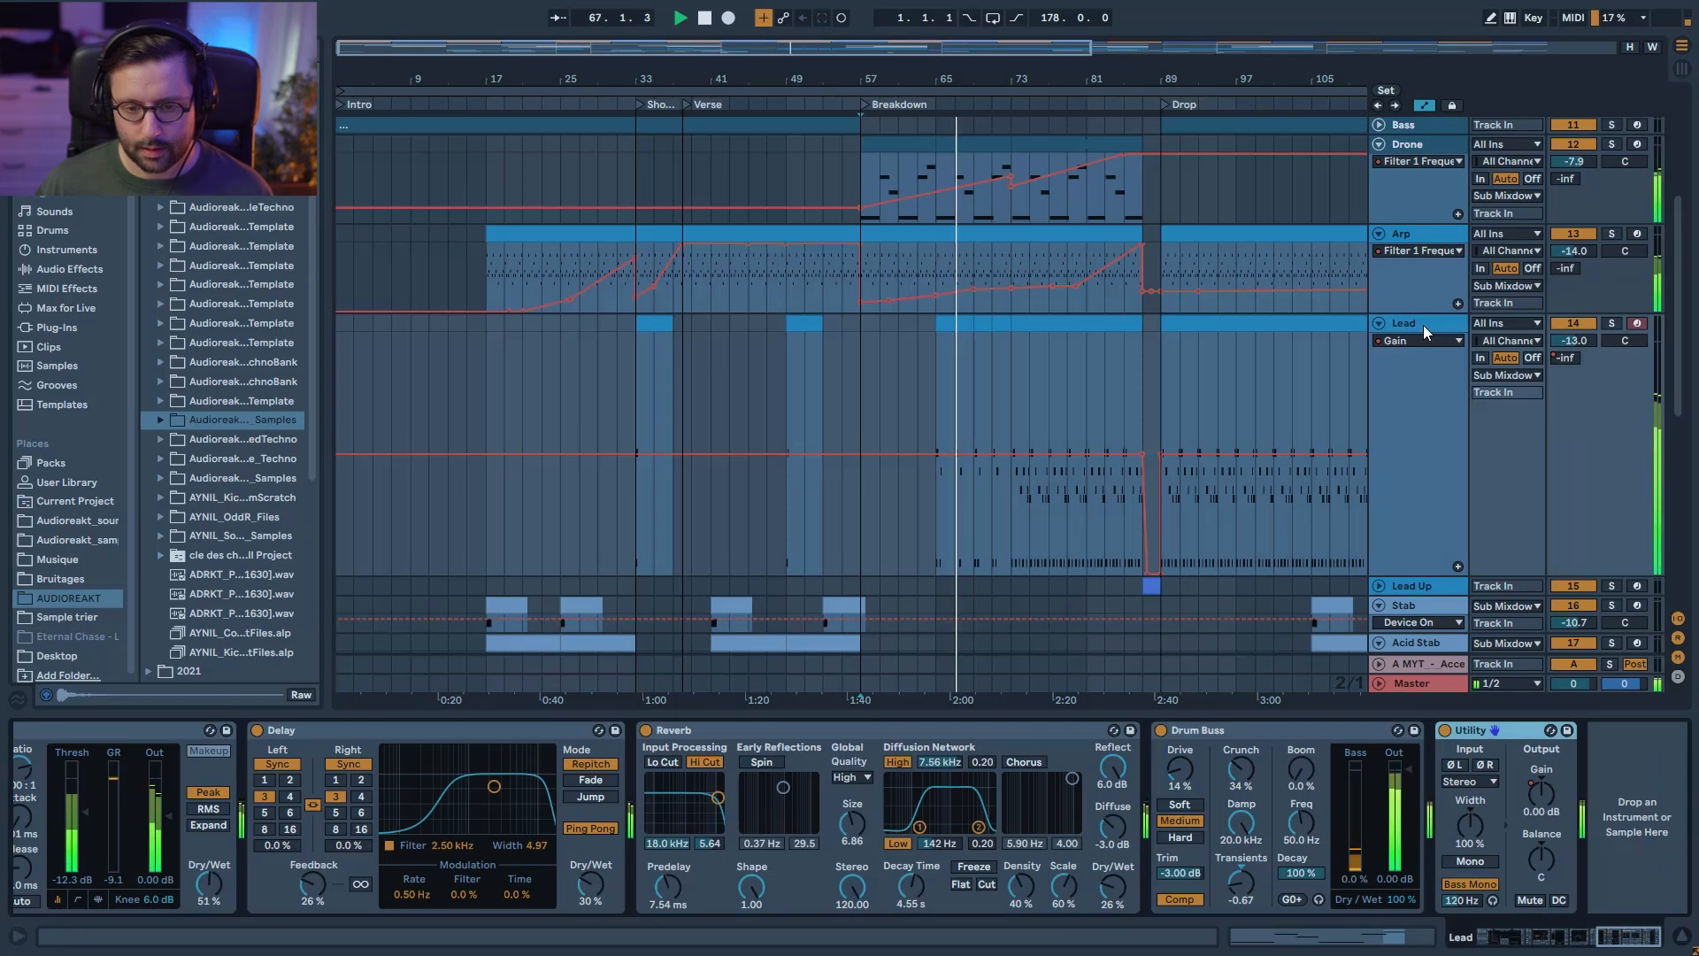
{"action": "left_click", "coordinate": [1407, 341]}
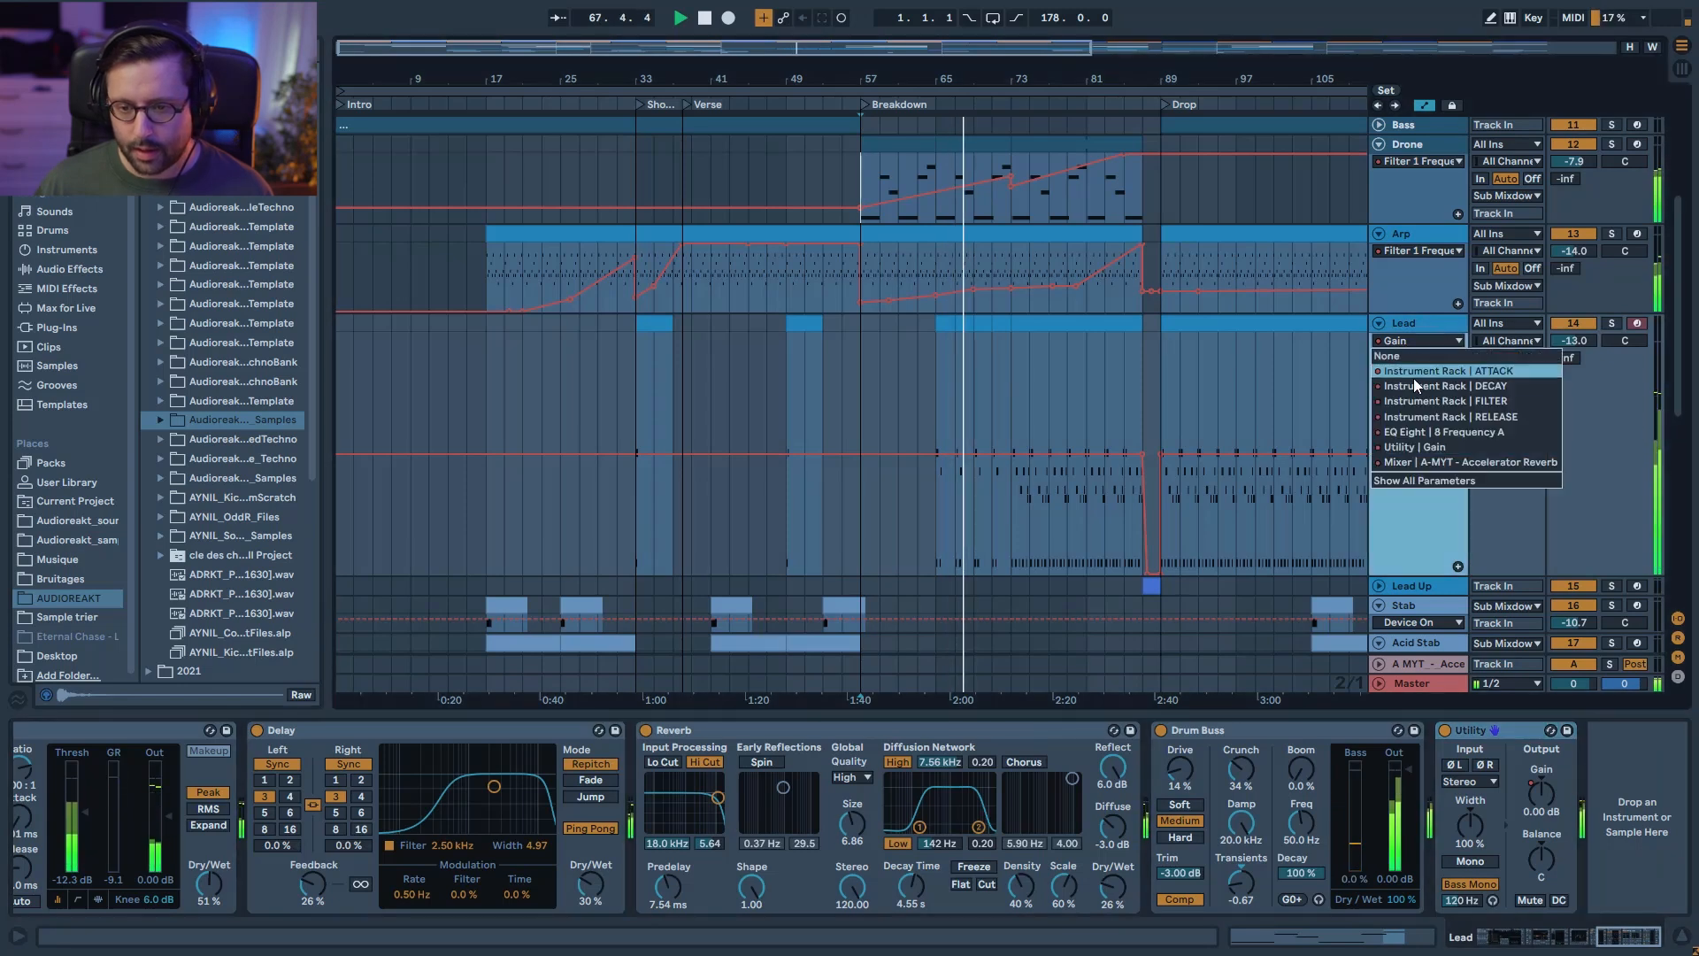
{"action": "left_click", "coordinate": [1426, 433]}
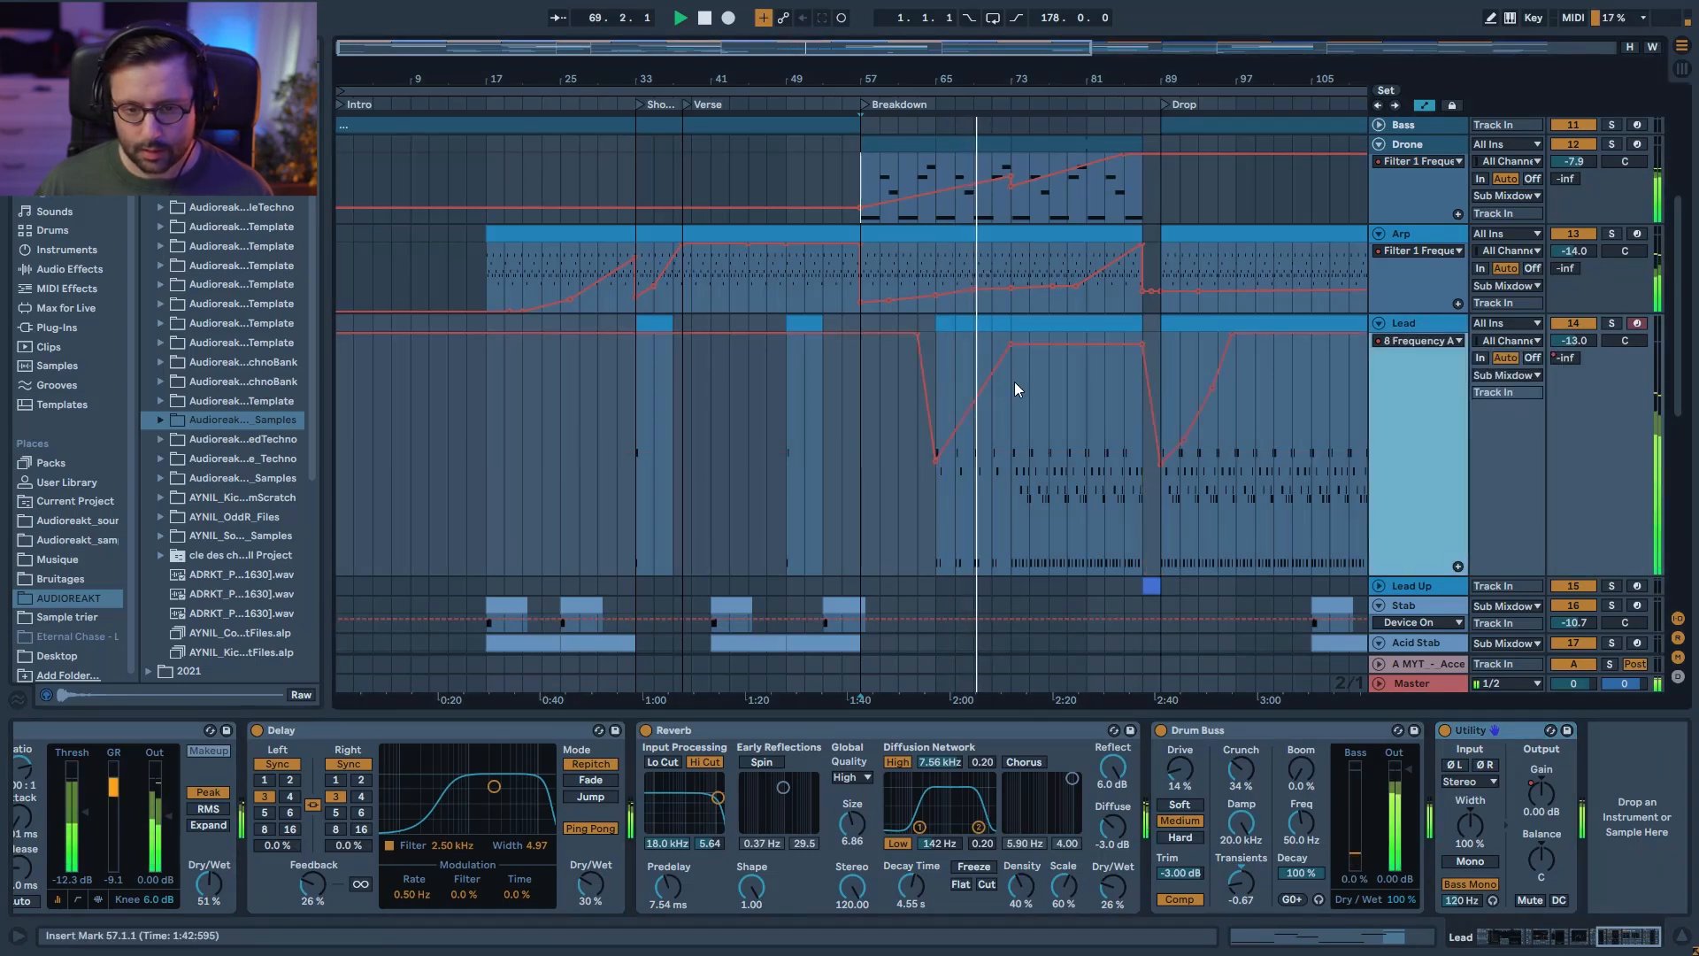
{"action": "left_click_drag", "start_coordinate": [971, 75], "coordinate": [650, 634]}
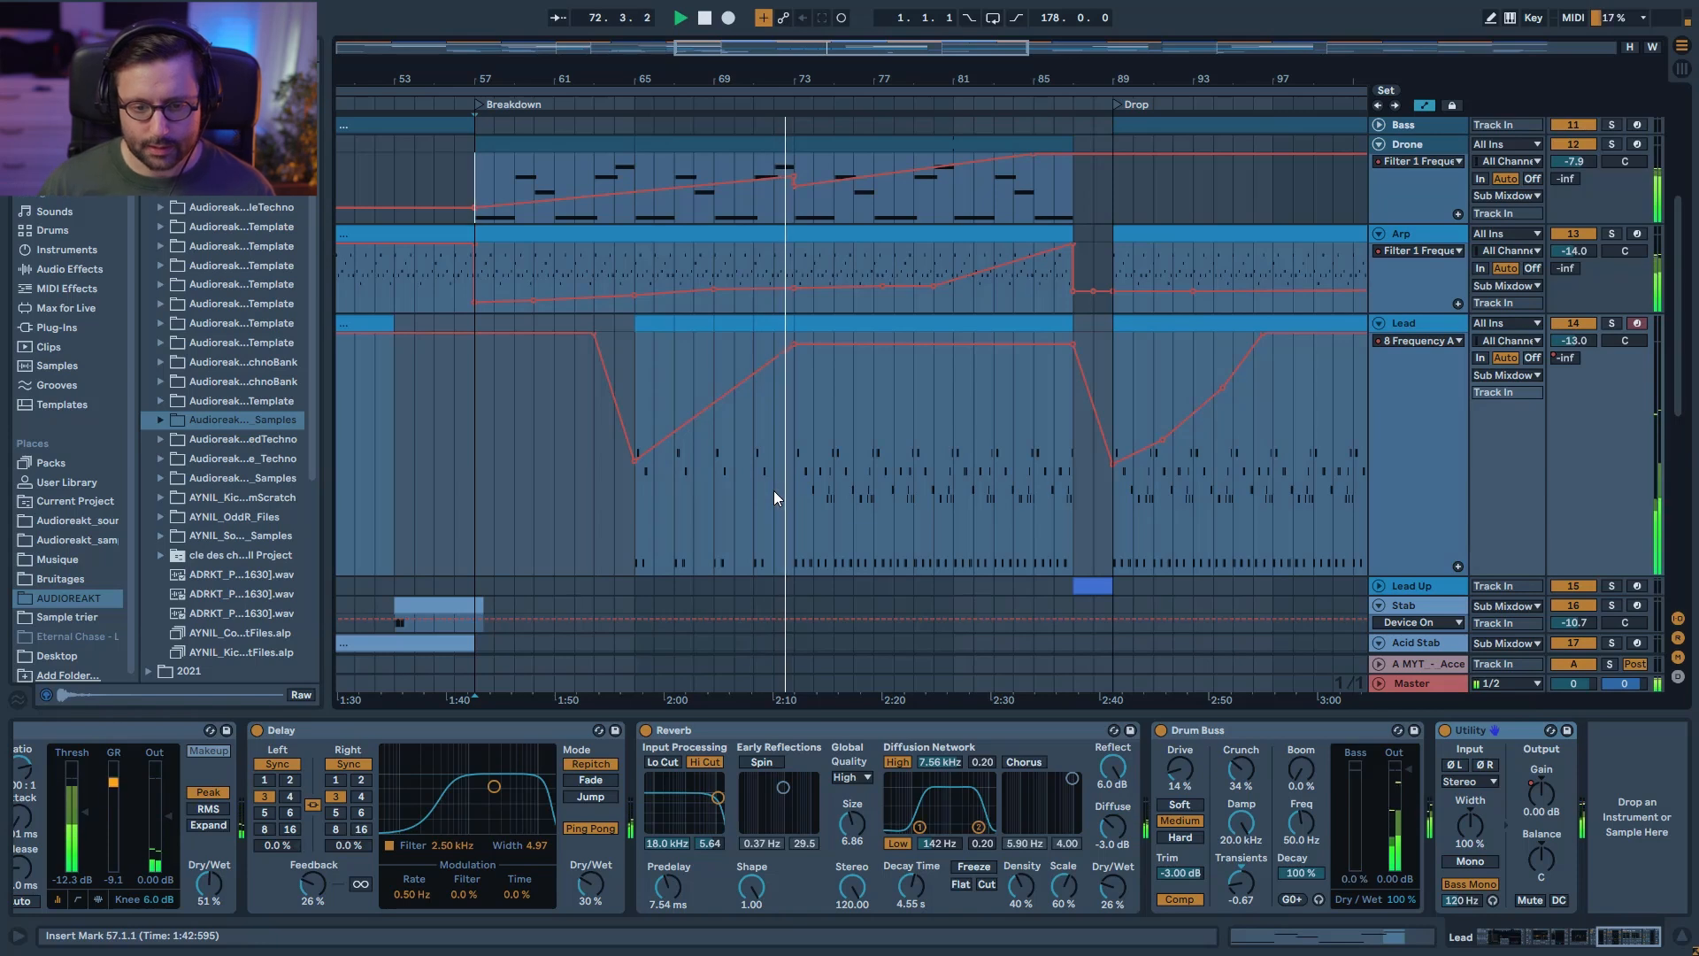
Step: Select the Lead clip at bar 73 and show the track's ATTACK and DECAY automation in turn
{"action": "left_click", "coordinate": [908, 324]}
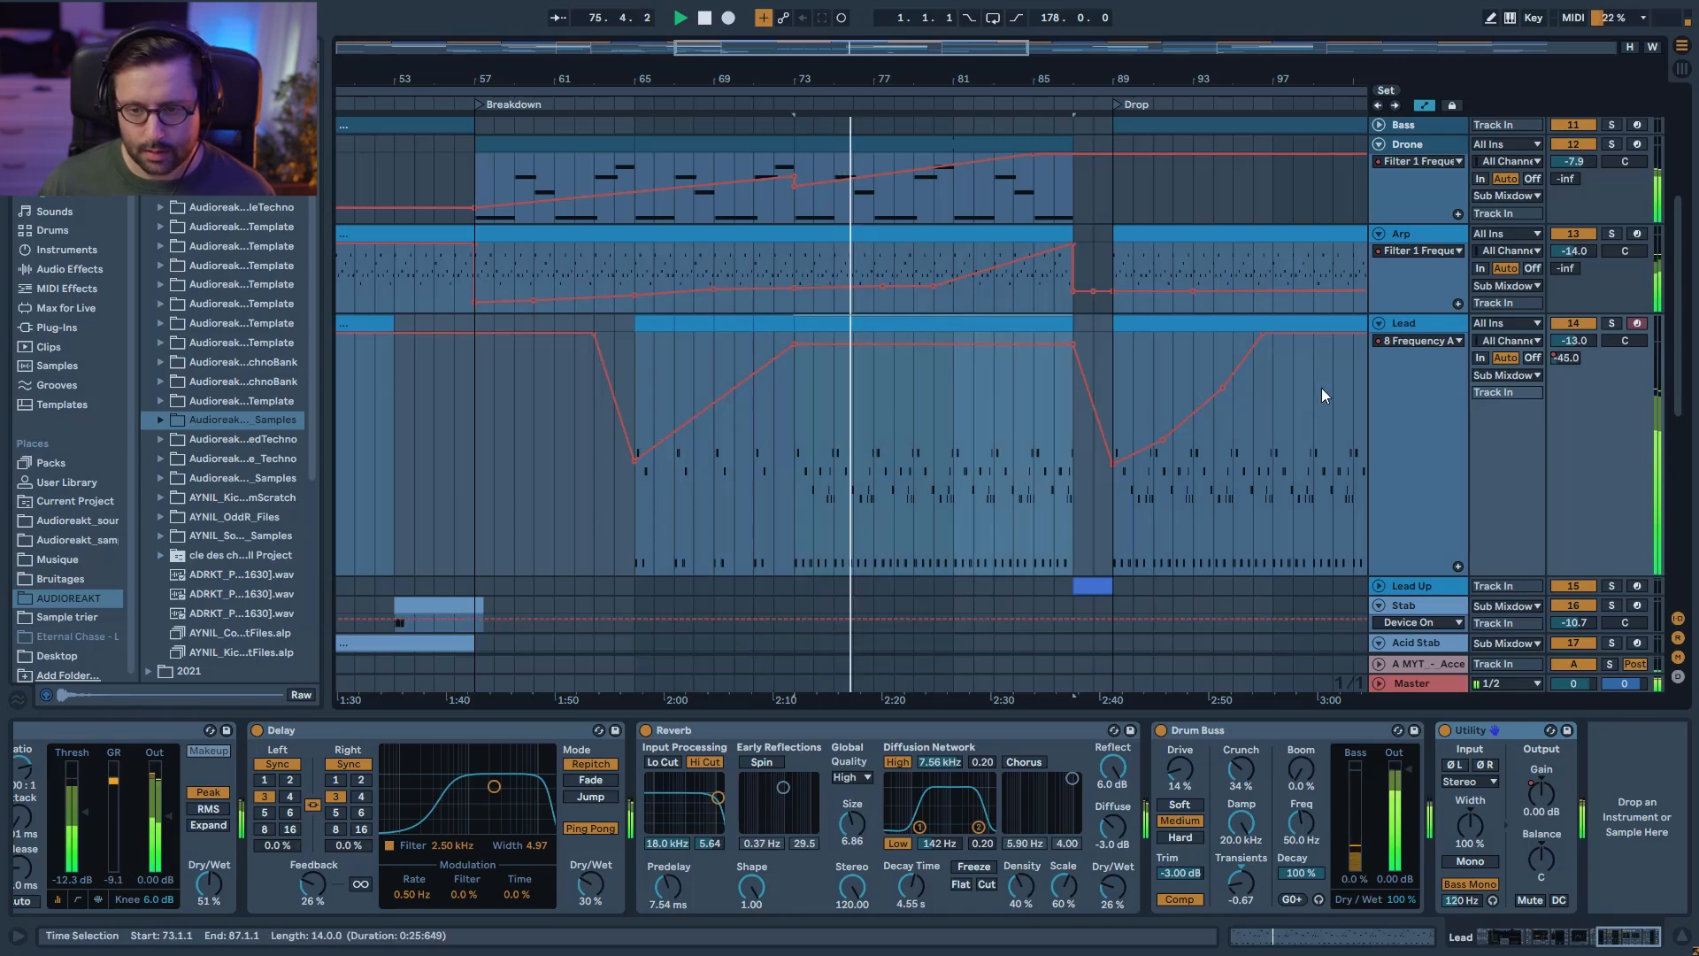
{"action": "left_click", "coordinate": [1422, 341]}
{"action": "left_click", "coordinate": [1435, 370]}
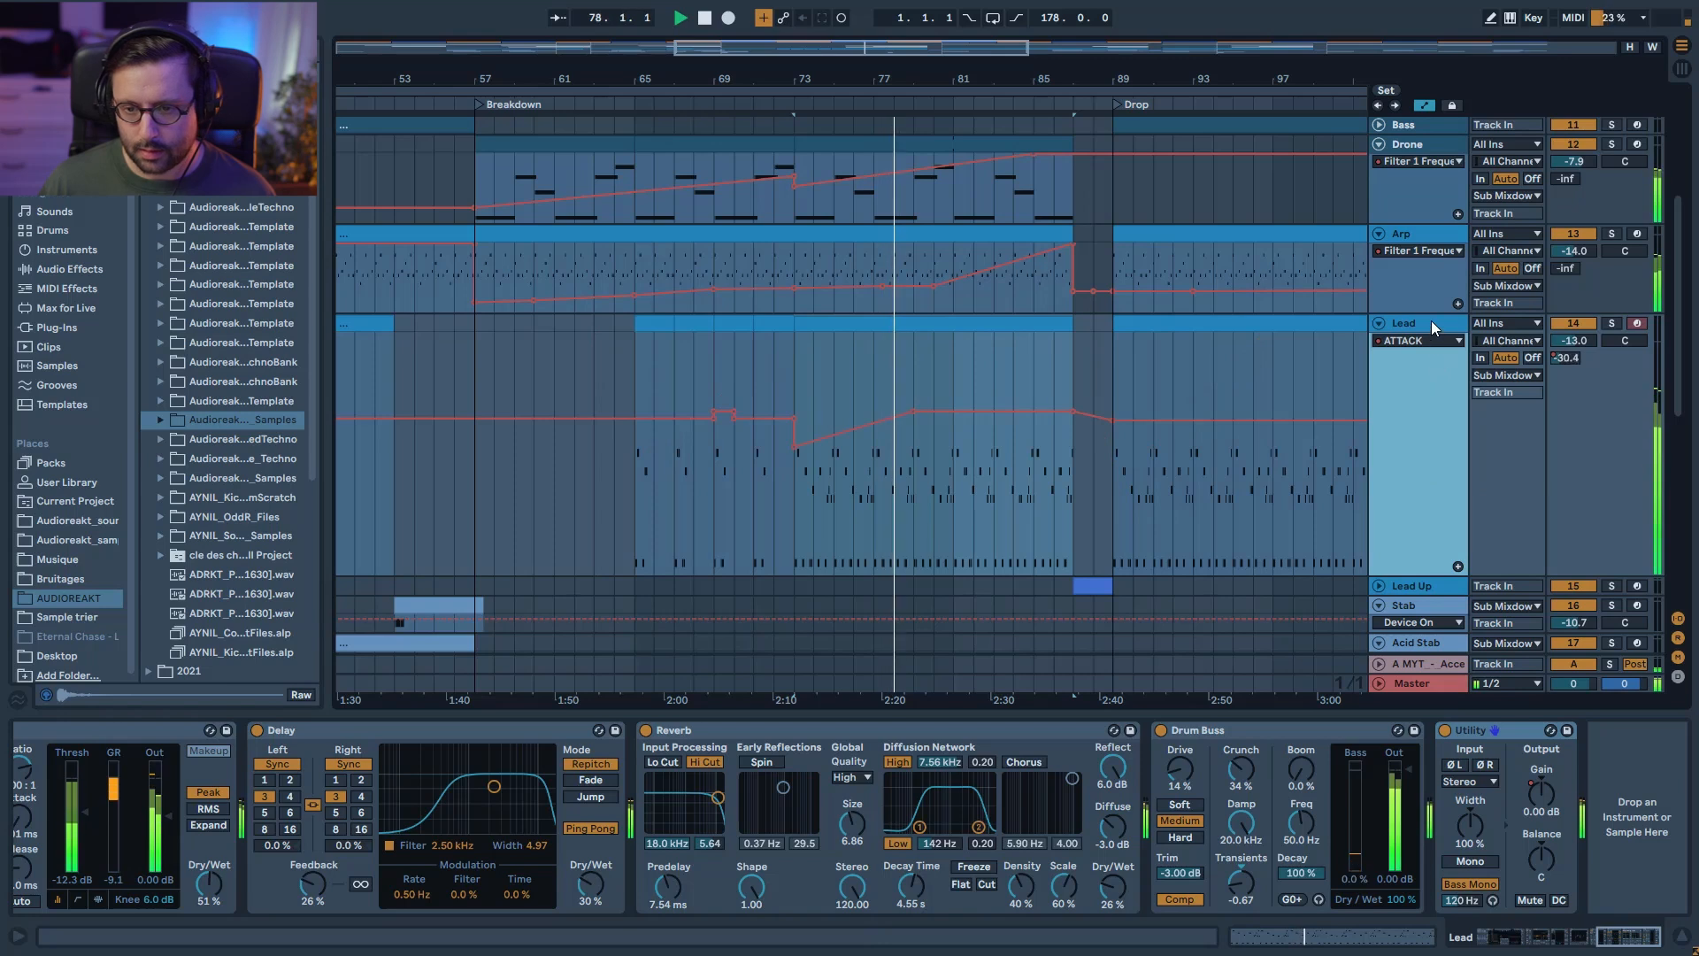
{"action": "left_click", "coordinate": [1425, 340]}
{"action": "left_click", "coordinate": [1432, 391]}
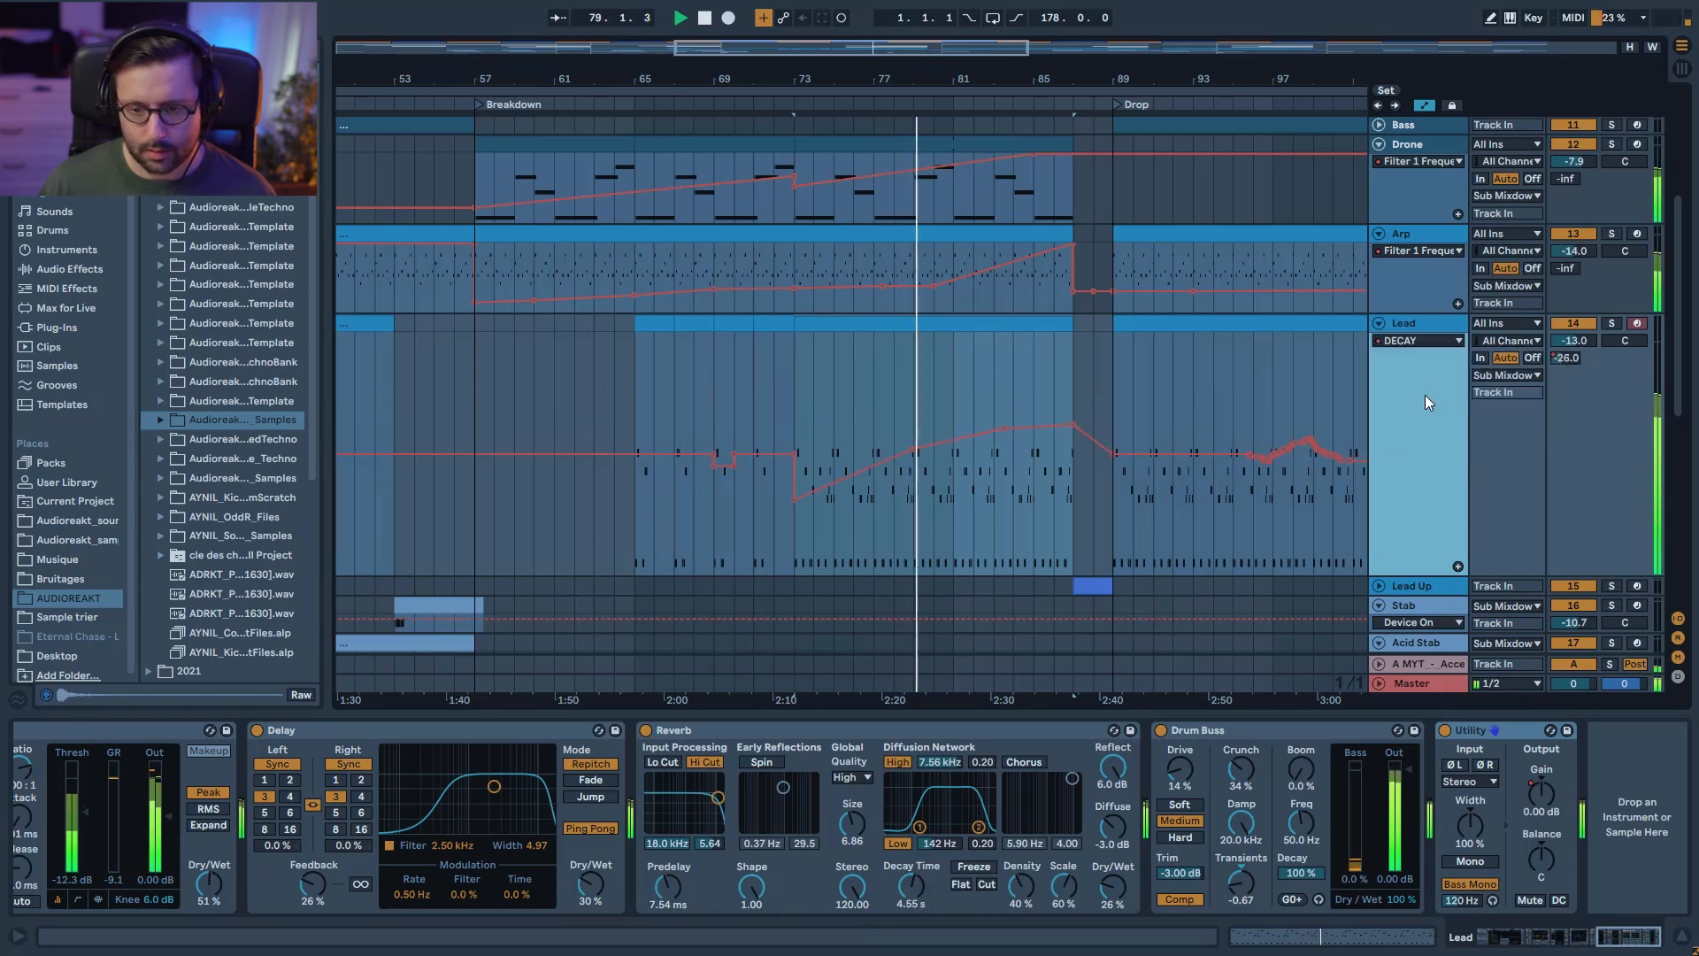
Step: Give the Lead track's DECAY automation its own lane, show FILTER in the main lane, and resize both lanes to fit
{"action": "left_click", "coordinate": [1459, 564]}
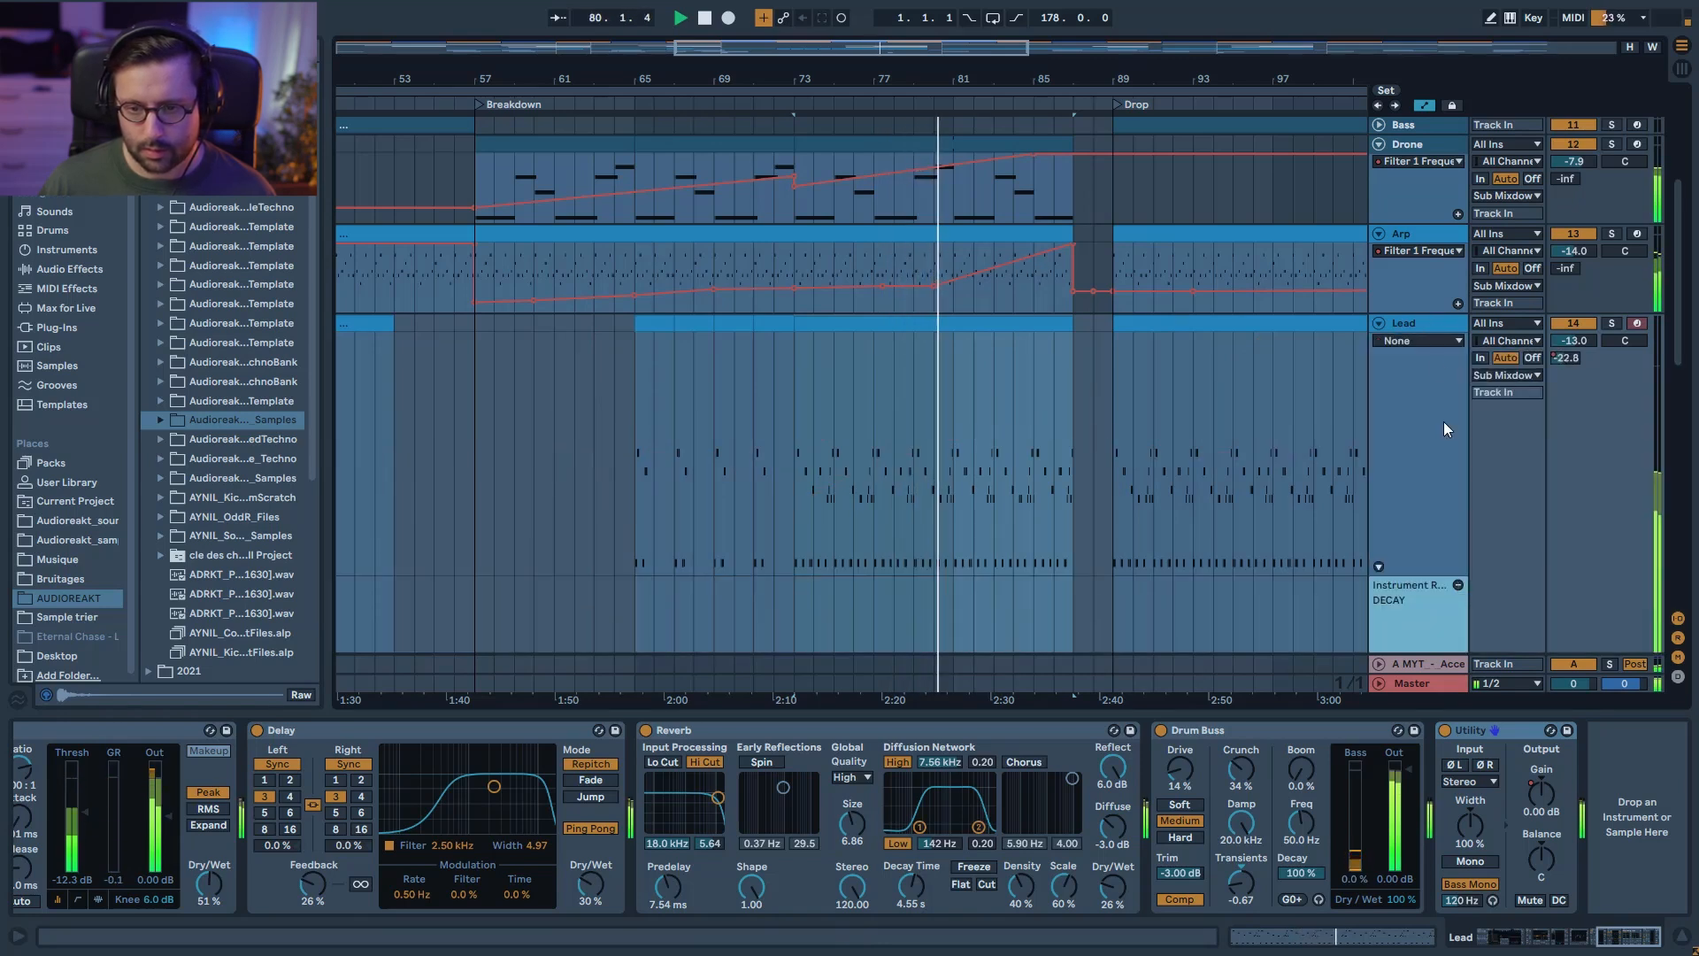
{"action": "left_click", "coordinate": [1420, 341]}
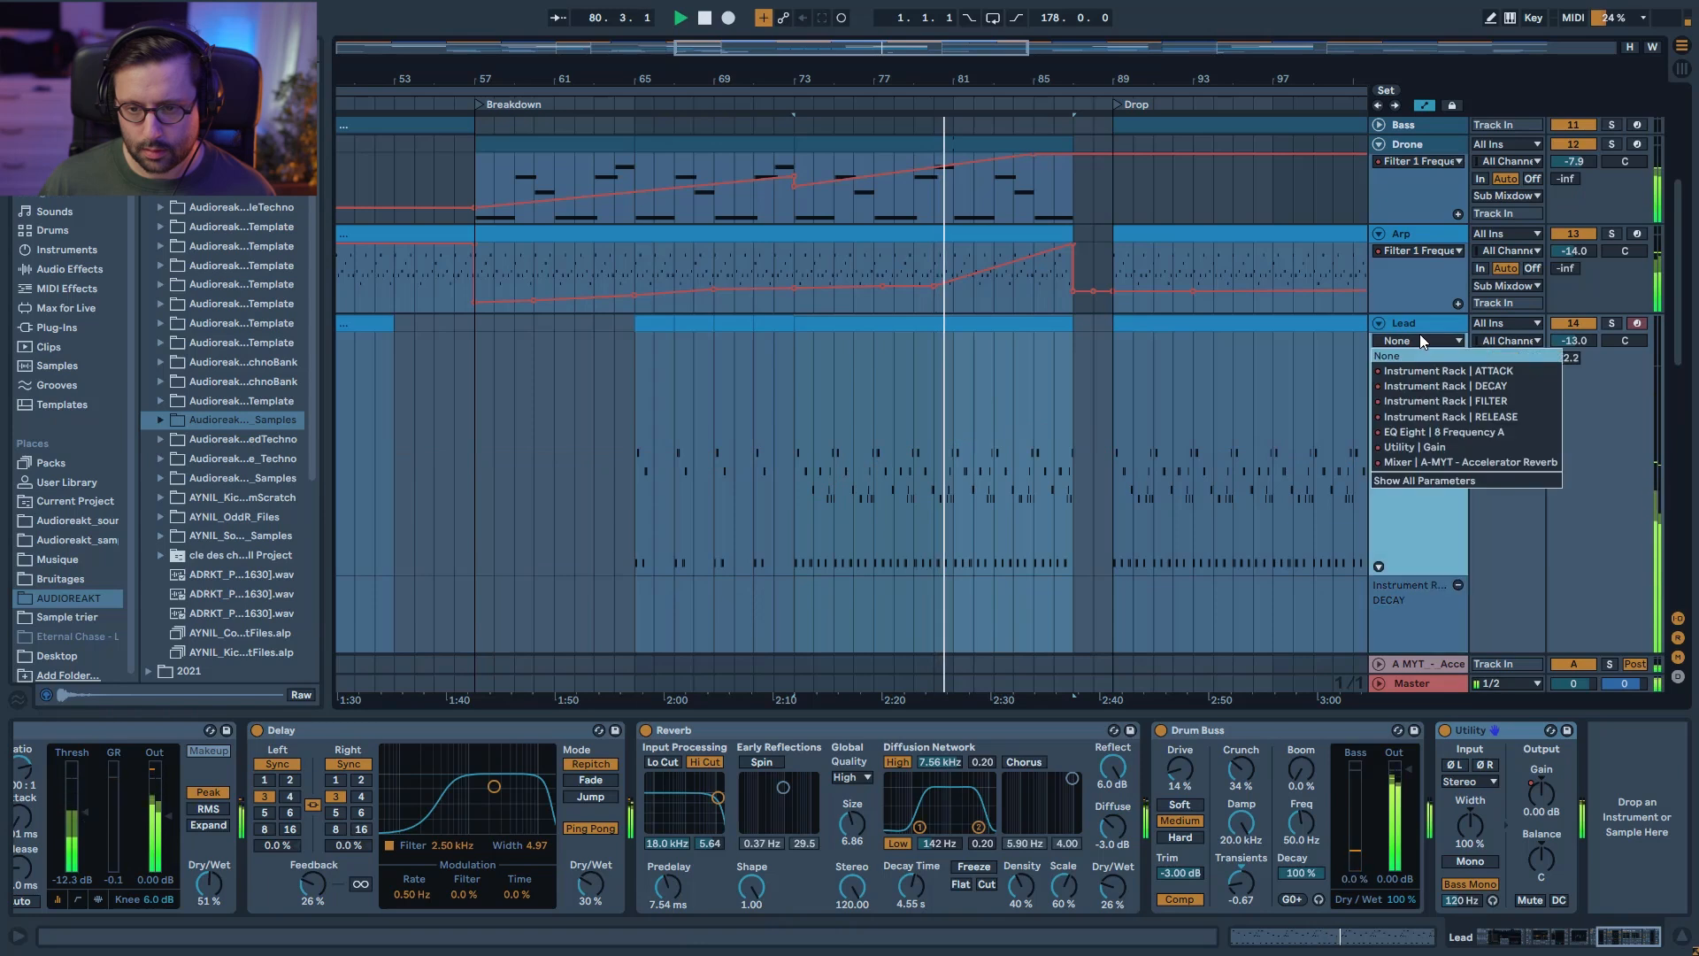
{"action": "left_click", "coordinate": [1462, 402]}
{"action": "left_click_drag", "start_coordinate": [1421, 523], "coordinate": [1418, 421]}
{"action": "scroll", "coordinate": [1419, 503], "scroll_direction": "down", "scroll_amount": 2}
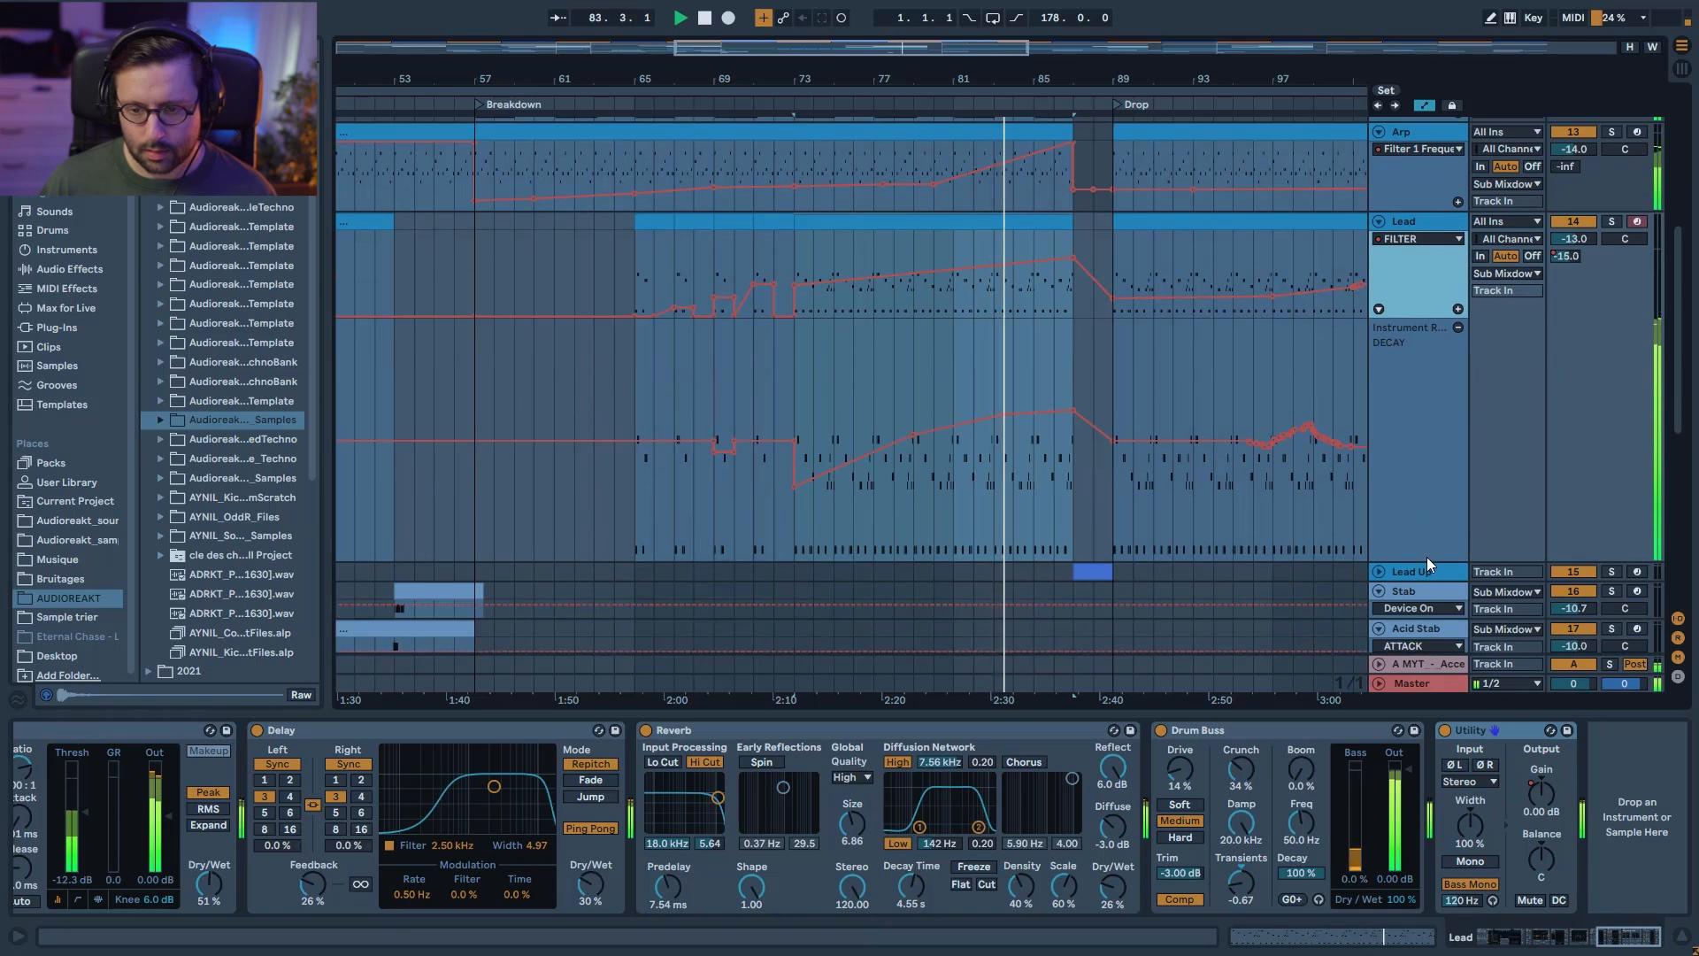
{"action": "left_click", "coordinate": [1426, 558]}
{"action": "scroll", "coordinate": [1260, 425], "scroll_direction": "up", "scroll_amount": 3}
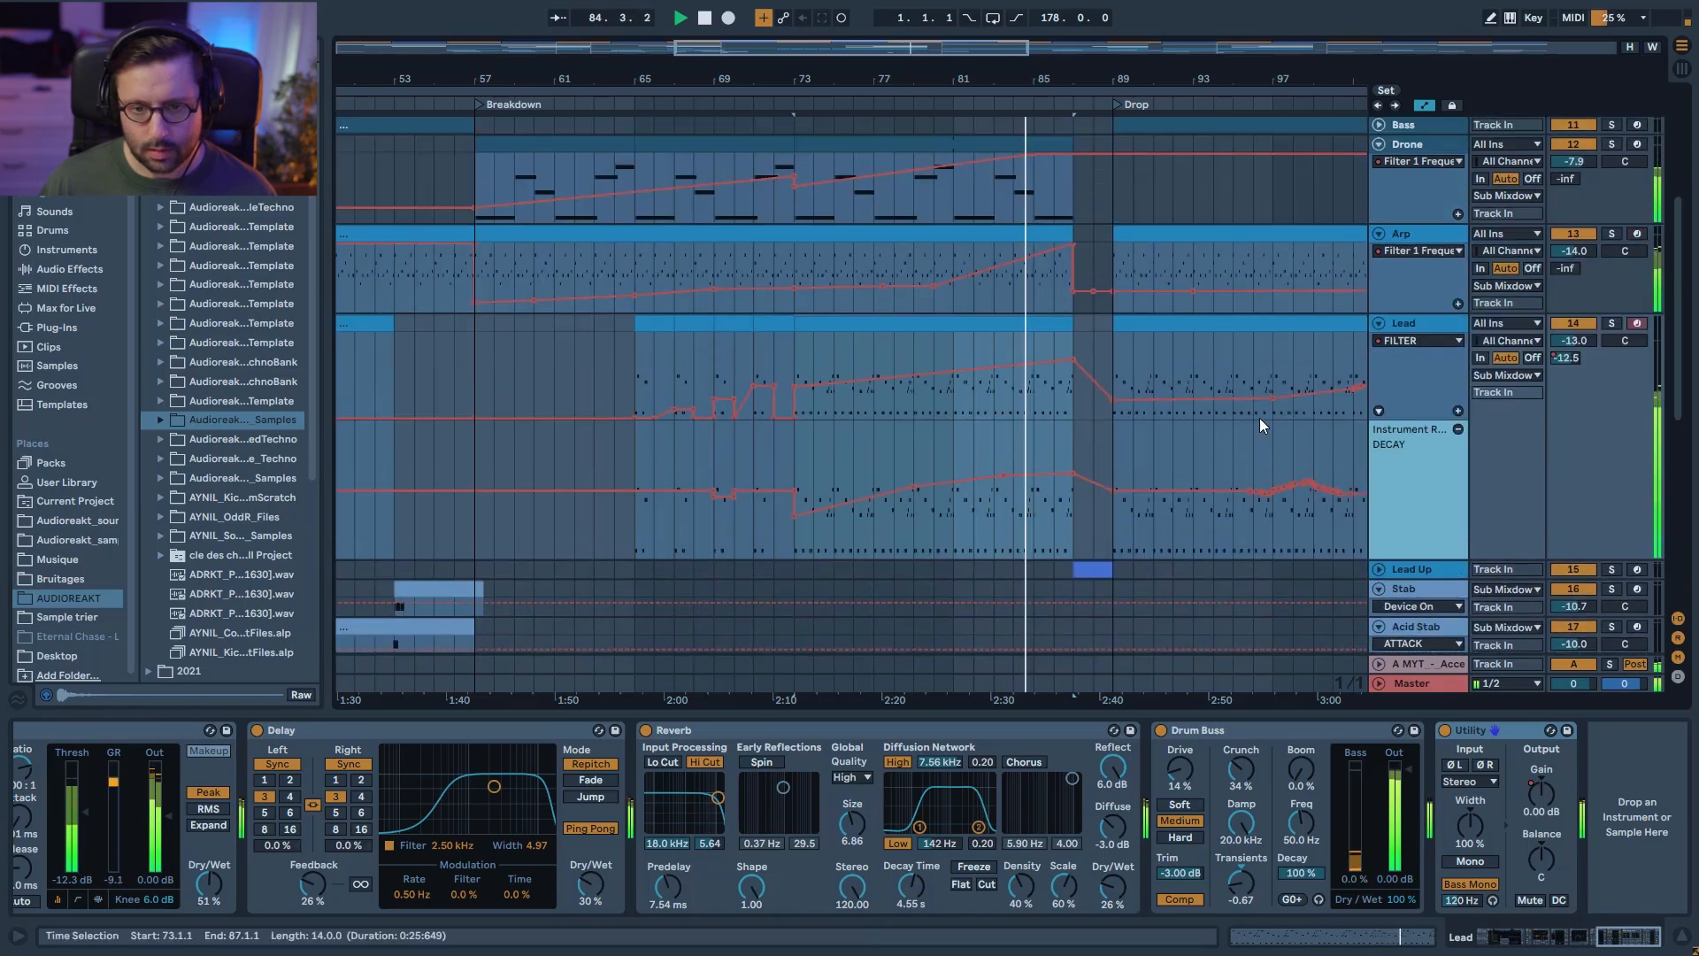
Step: Follow the playback from the end of the Breakdown into the Drop, examining which tracks drop out and return
{"action": "scroll", "coordinate": [1261, 418], "scroll_direction": "up", "scroll_amount": 5}
{"action": "left_click_drag", "start_coordinate": [1046, 79], "coordinate": [845, 58]}
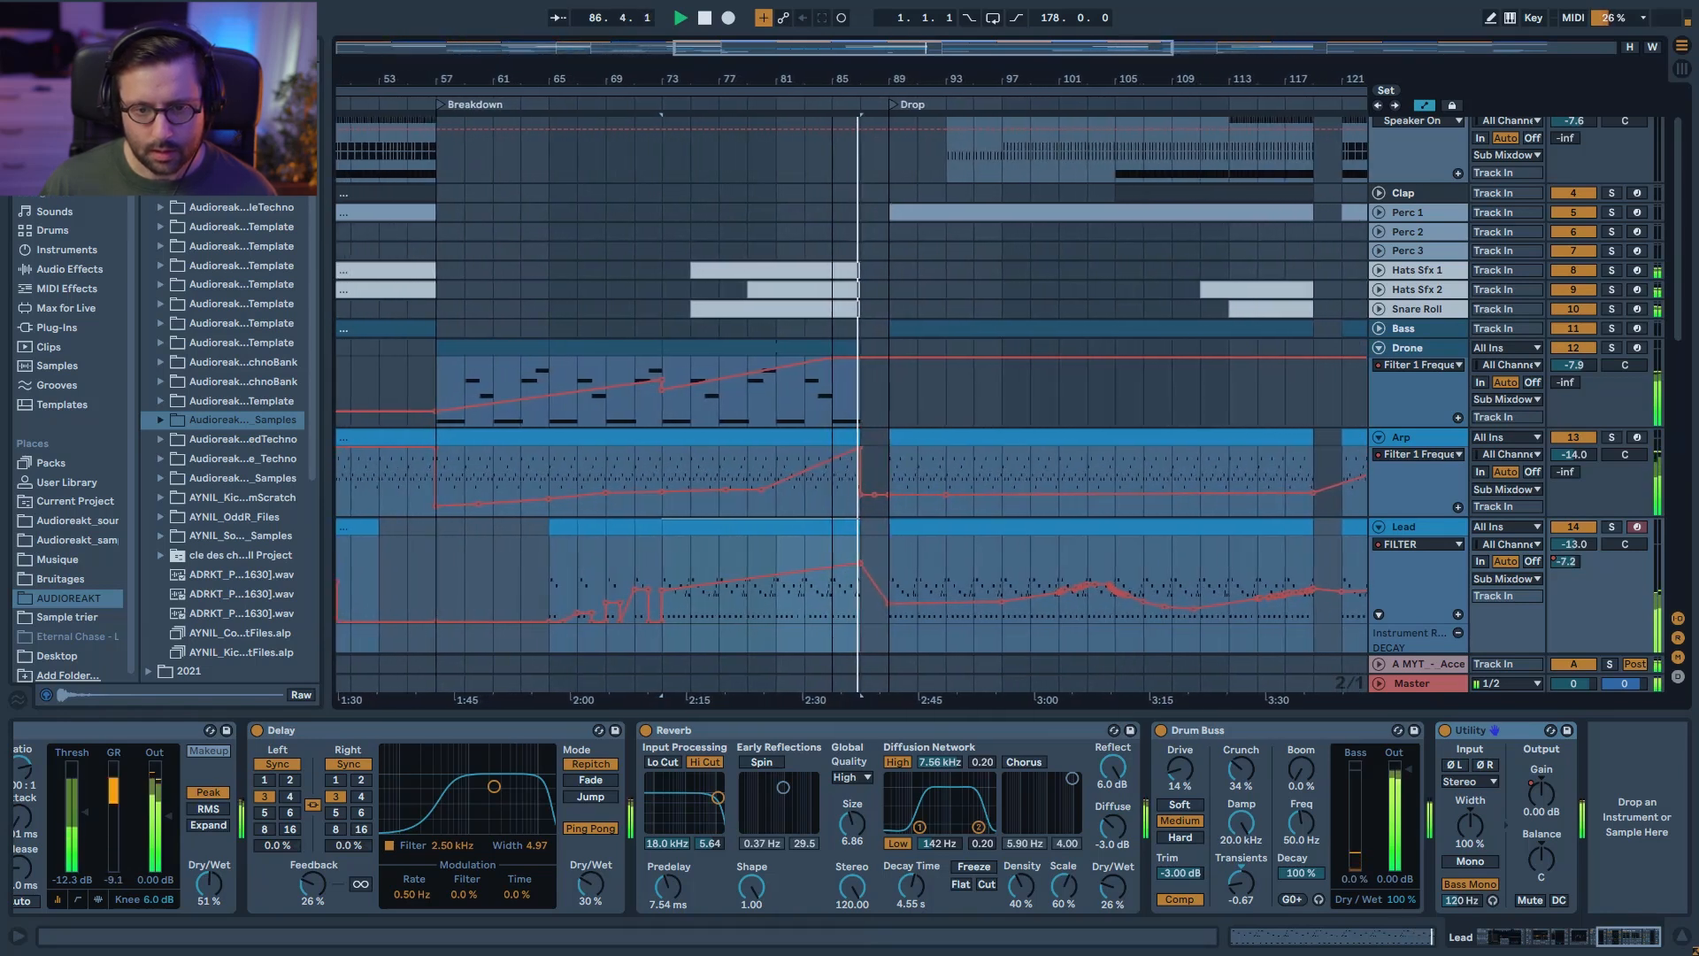
{"action": "scroll", "coordinate": [1039, 218], "scroll_direction": "down", "scroll_amount": 5}
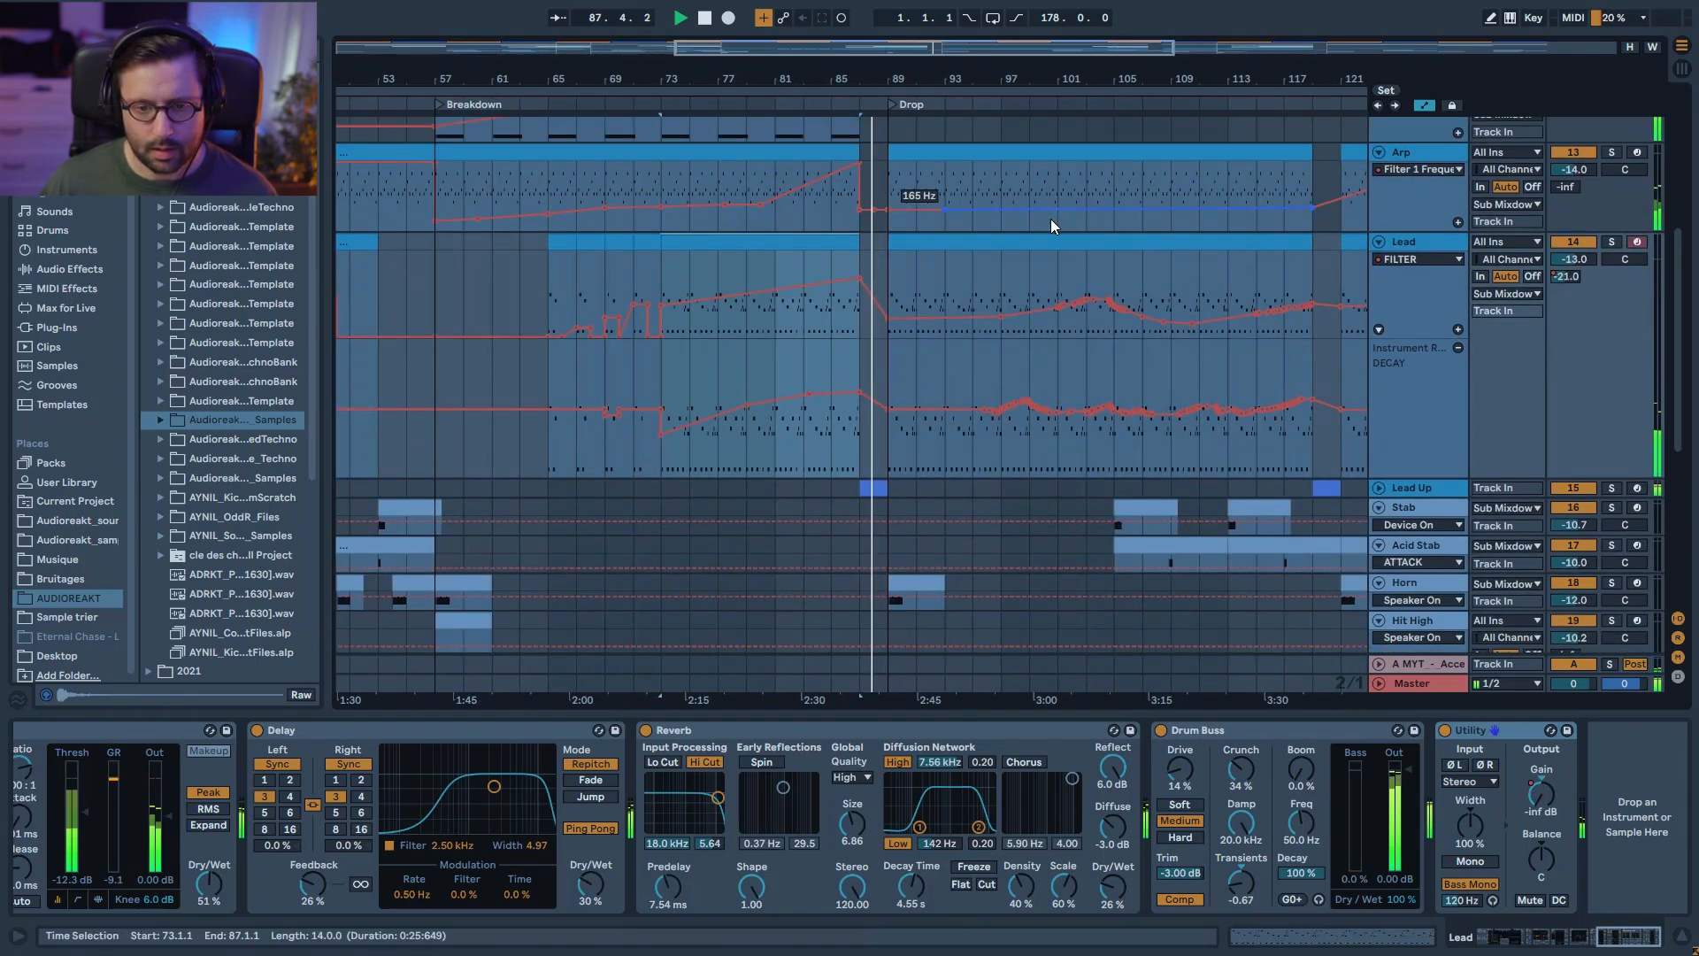
{"action": "scroll", "coordinate": [1050, 226], "scroll_direction": "up", "scroll_amount": 1}
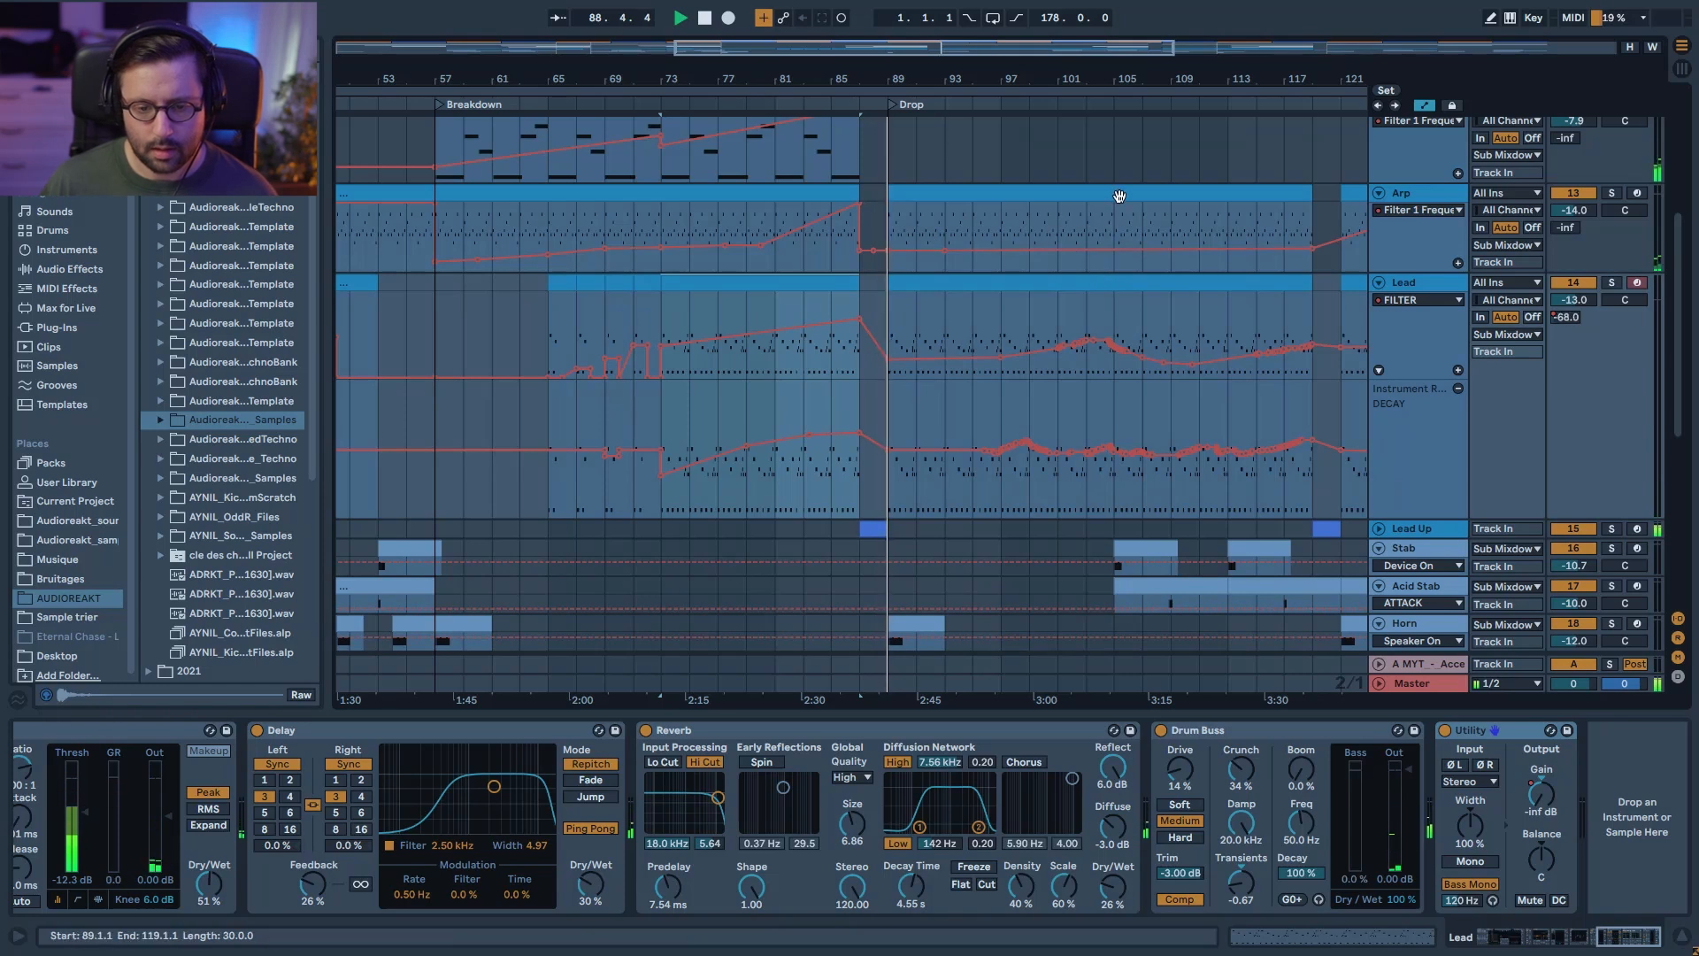
{"action": "scroll", "coordinate": [1156, 267], "scroll_direction": "up", "scroll_amount": 6}
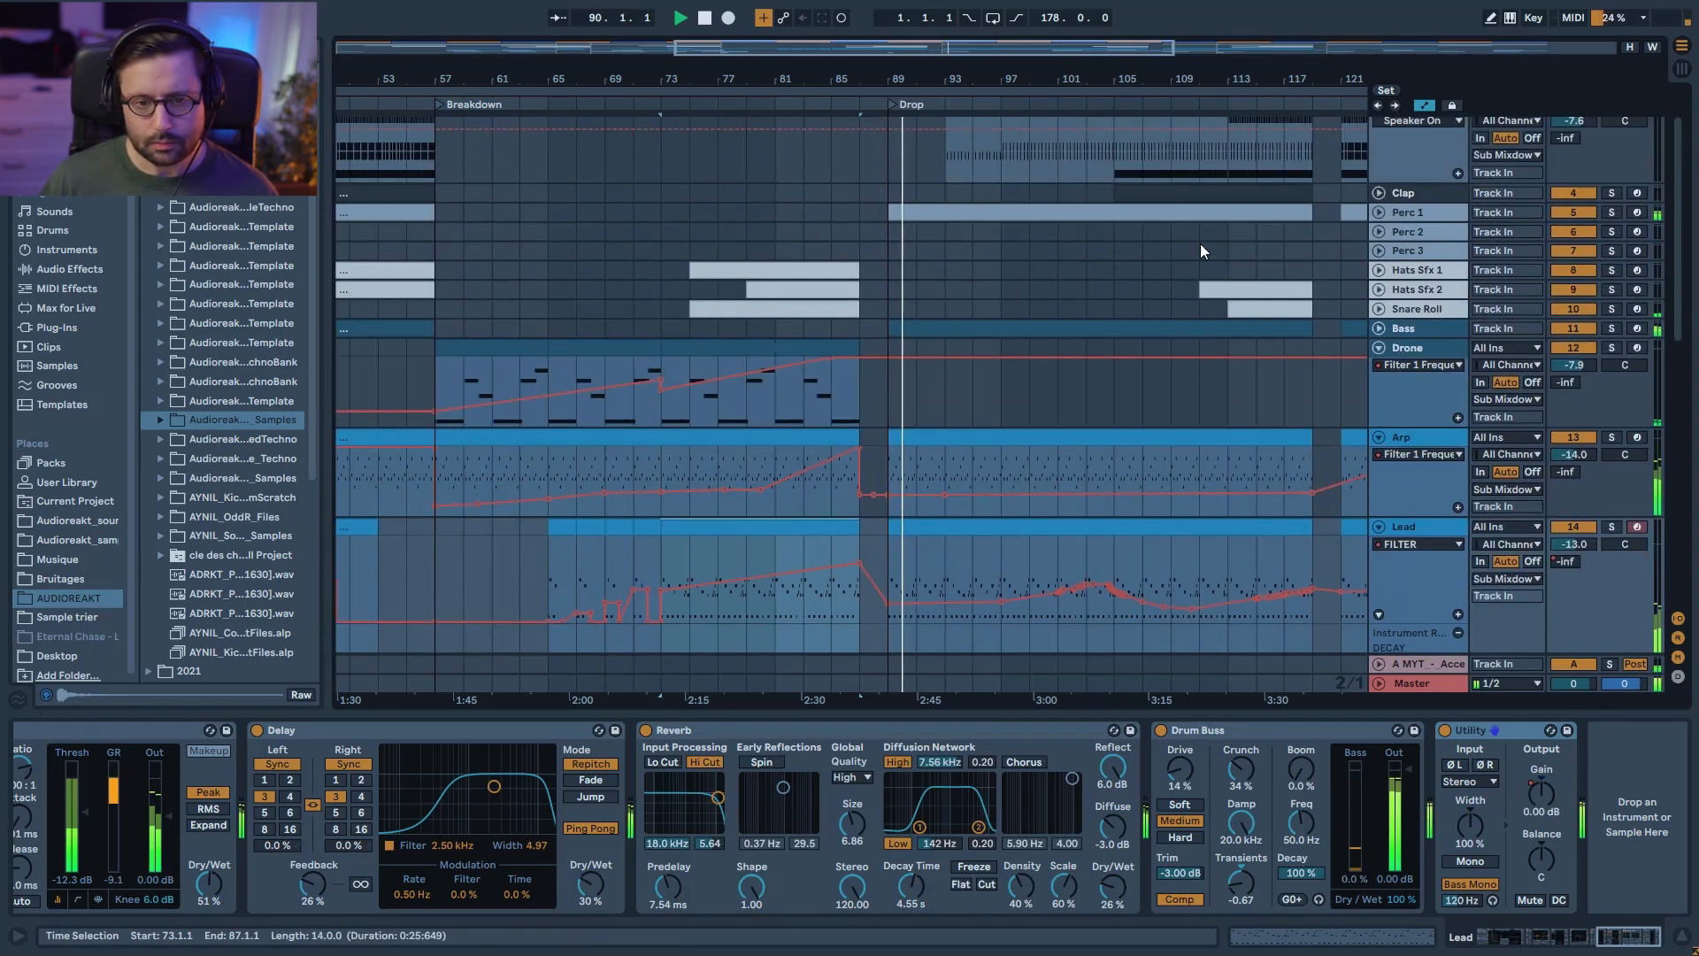
Step: Select the Hats Sfx 1 clip at bar 75 and examine the percussion build-up before the Drop
{"action": "scroll", "coordinate": [1202, 248], "scroll_direction": "up", "scroll_amount": 2}
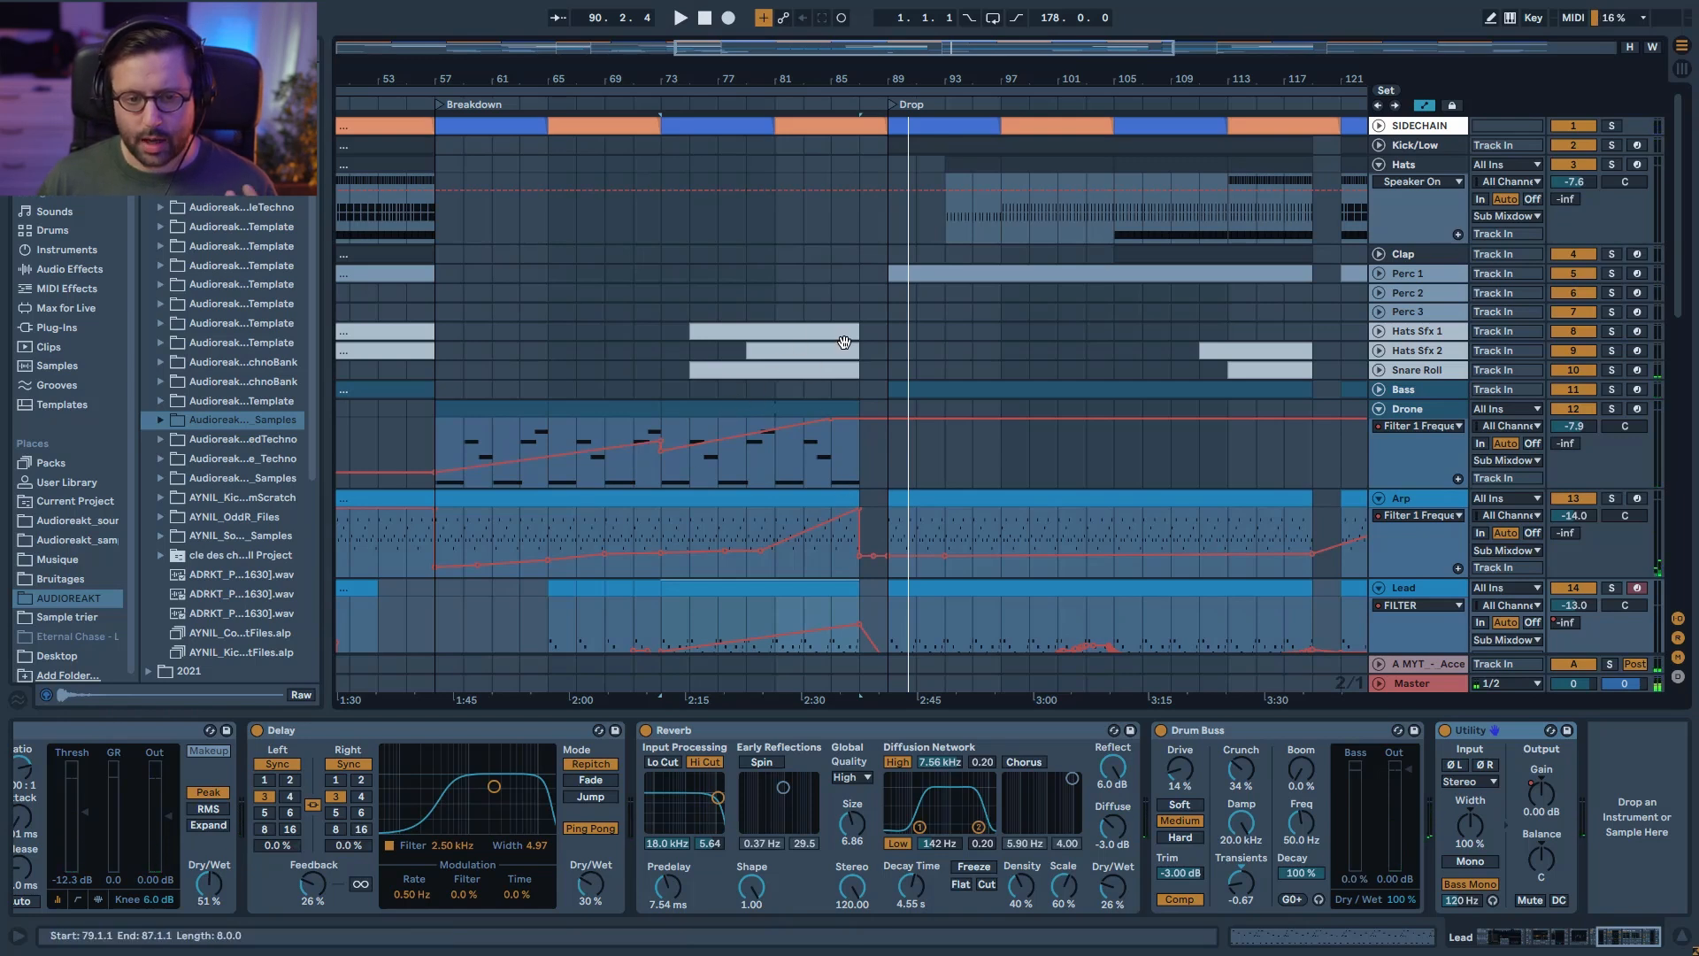
{"action": "left_click", "coordinate": [812, 329]}
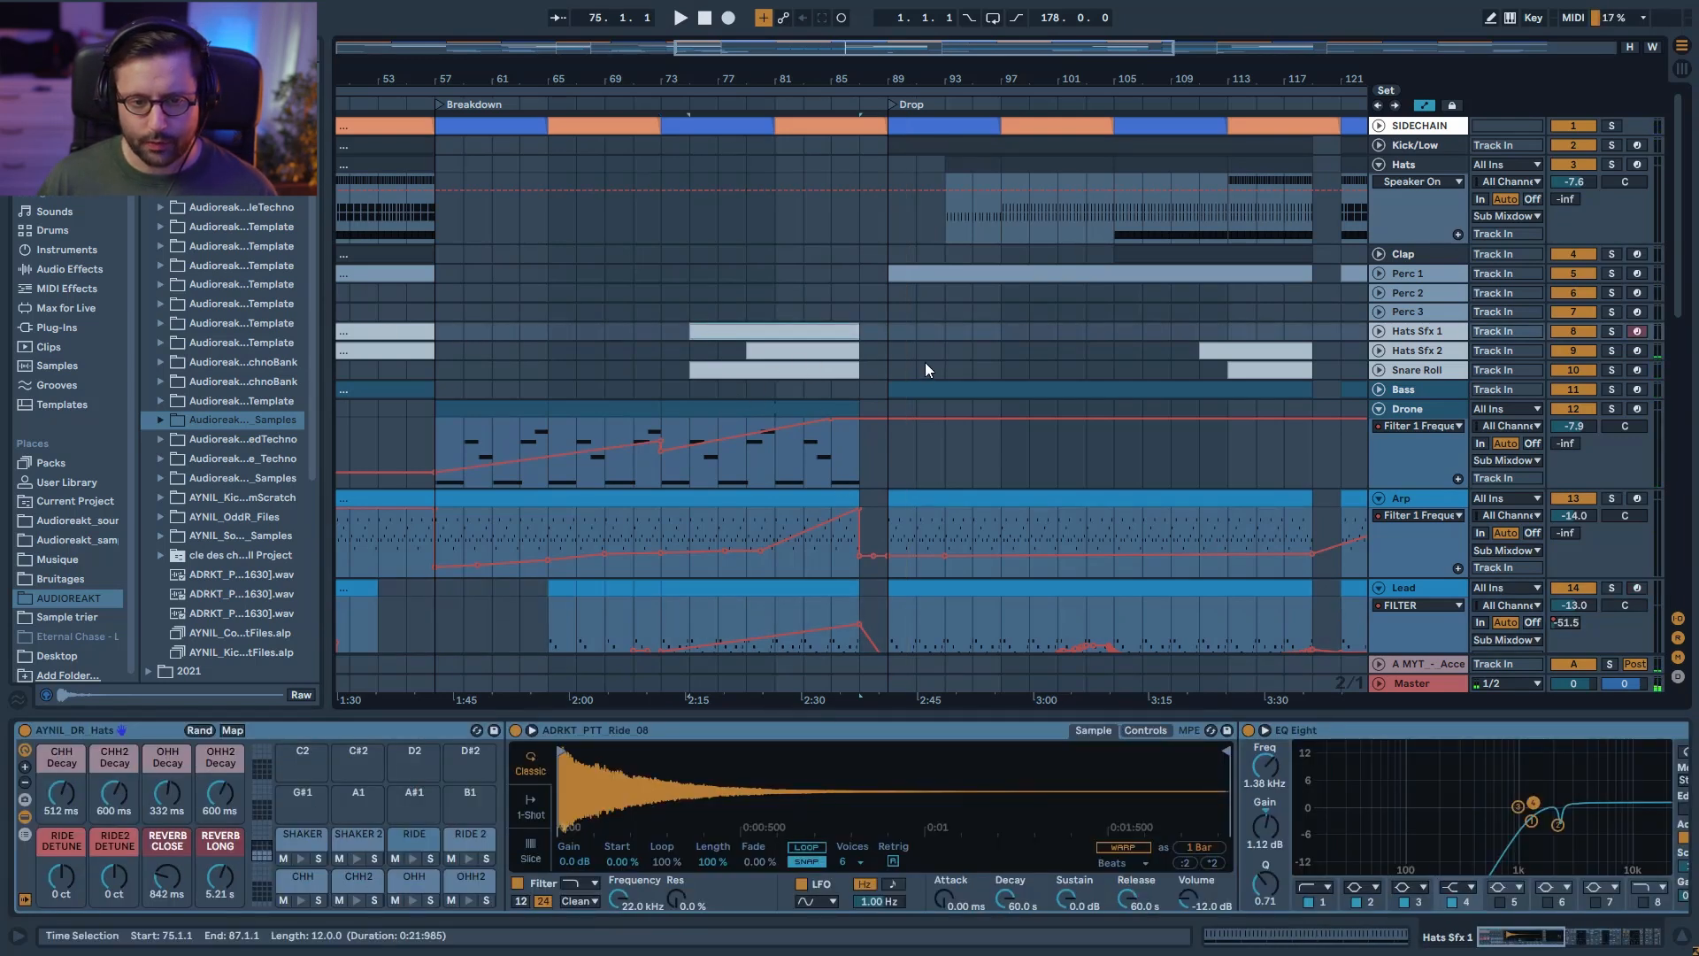
{"action": "scroll", "coordinate": [876, 334], "scroll_direction": "down", "scroll_amount": 3}
{"action": "scroll", "coordinate": [879, 316], "scroll_direction": "up", "scroll_amount": 3}
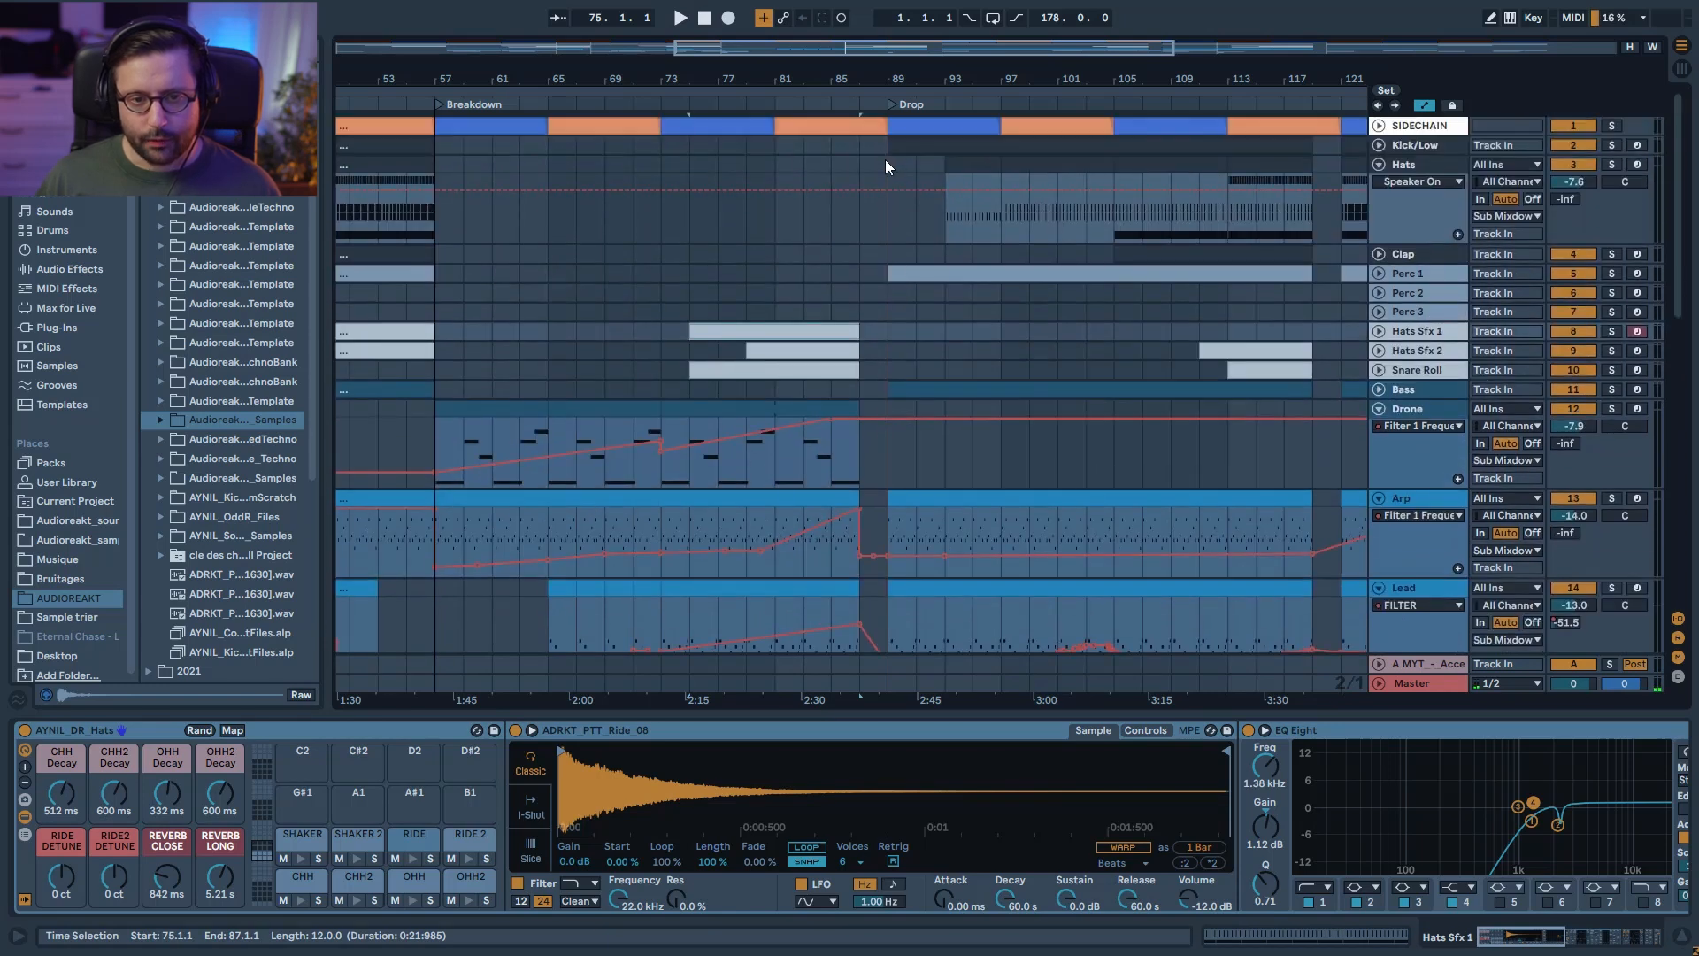
Step: Unfold the Lead Up track and play its clip at bar 87 soloed
{"action": "scroll", "coordinate": [850, 336], "scroll_direction": "down", "scroll_amount": 5}
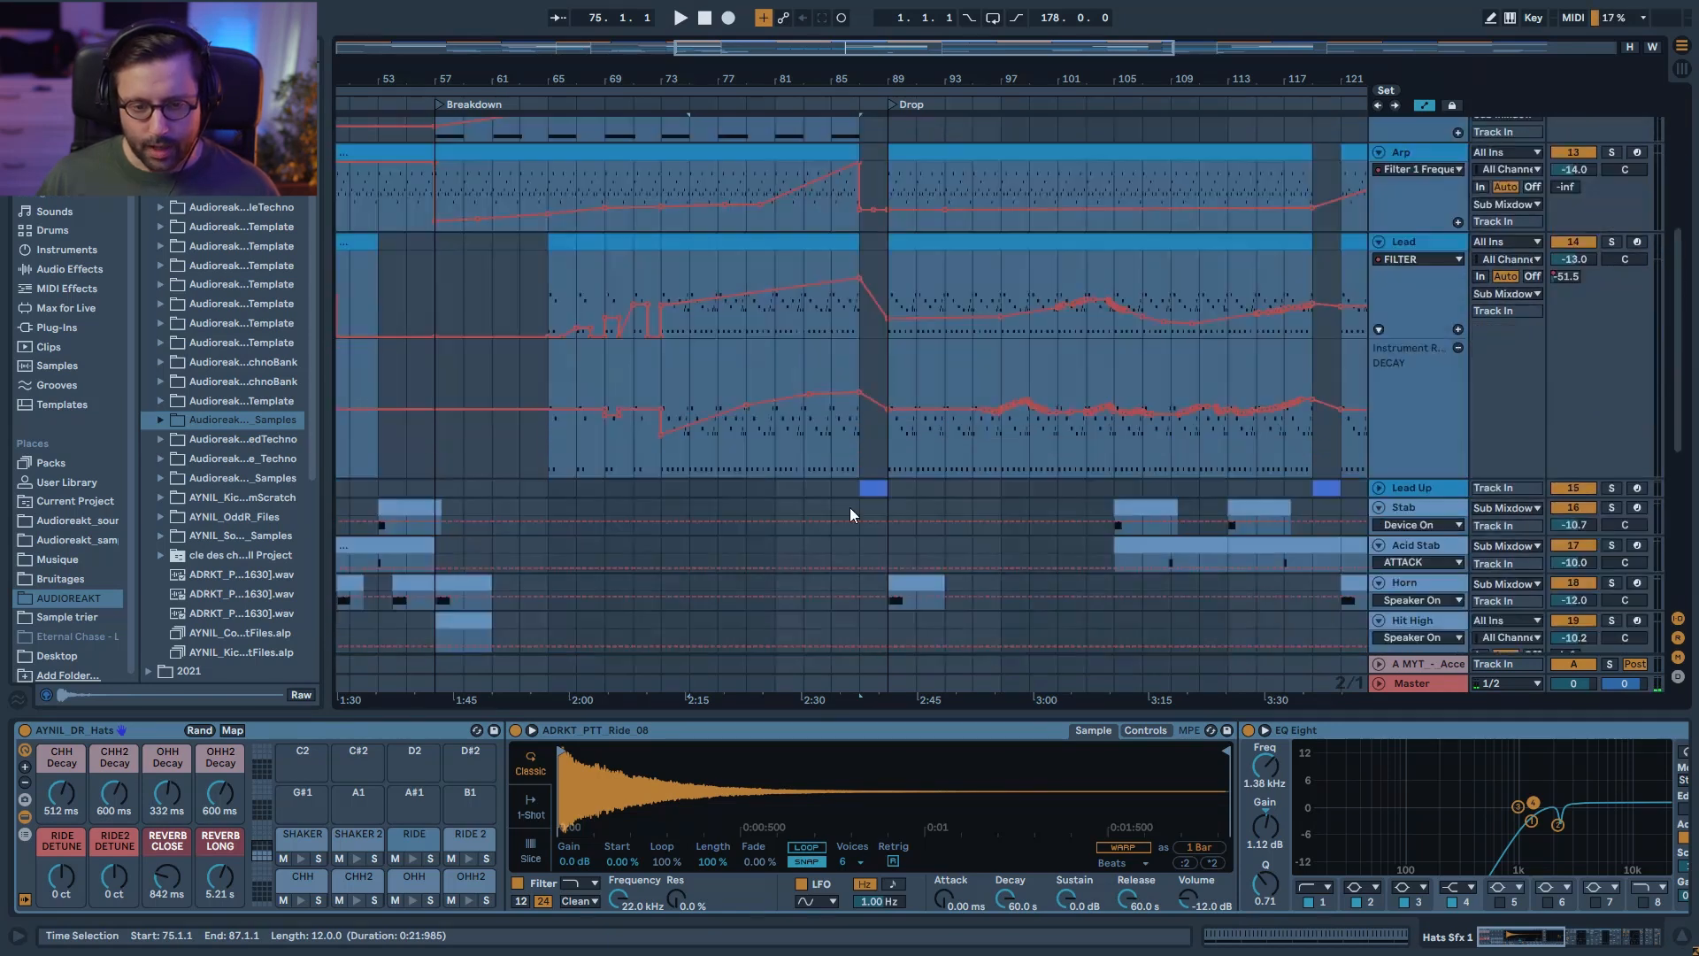
{"action": "left_click", "coordinate": [1378, 487]}
{"action": "left_click", "coordinate": [841, 327]}
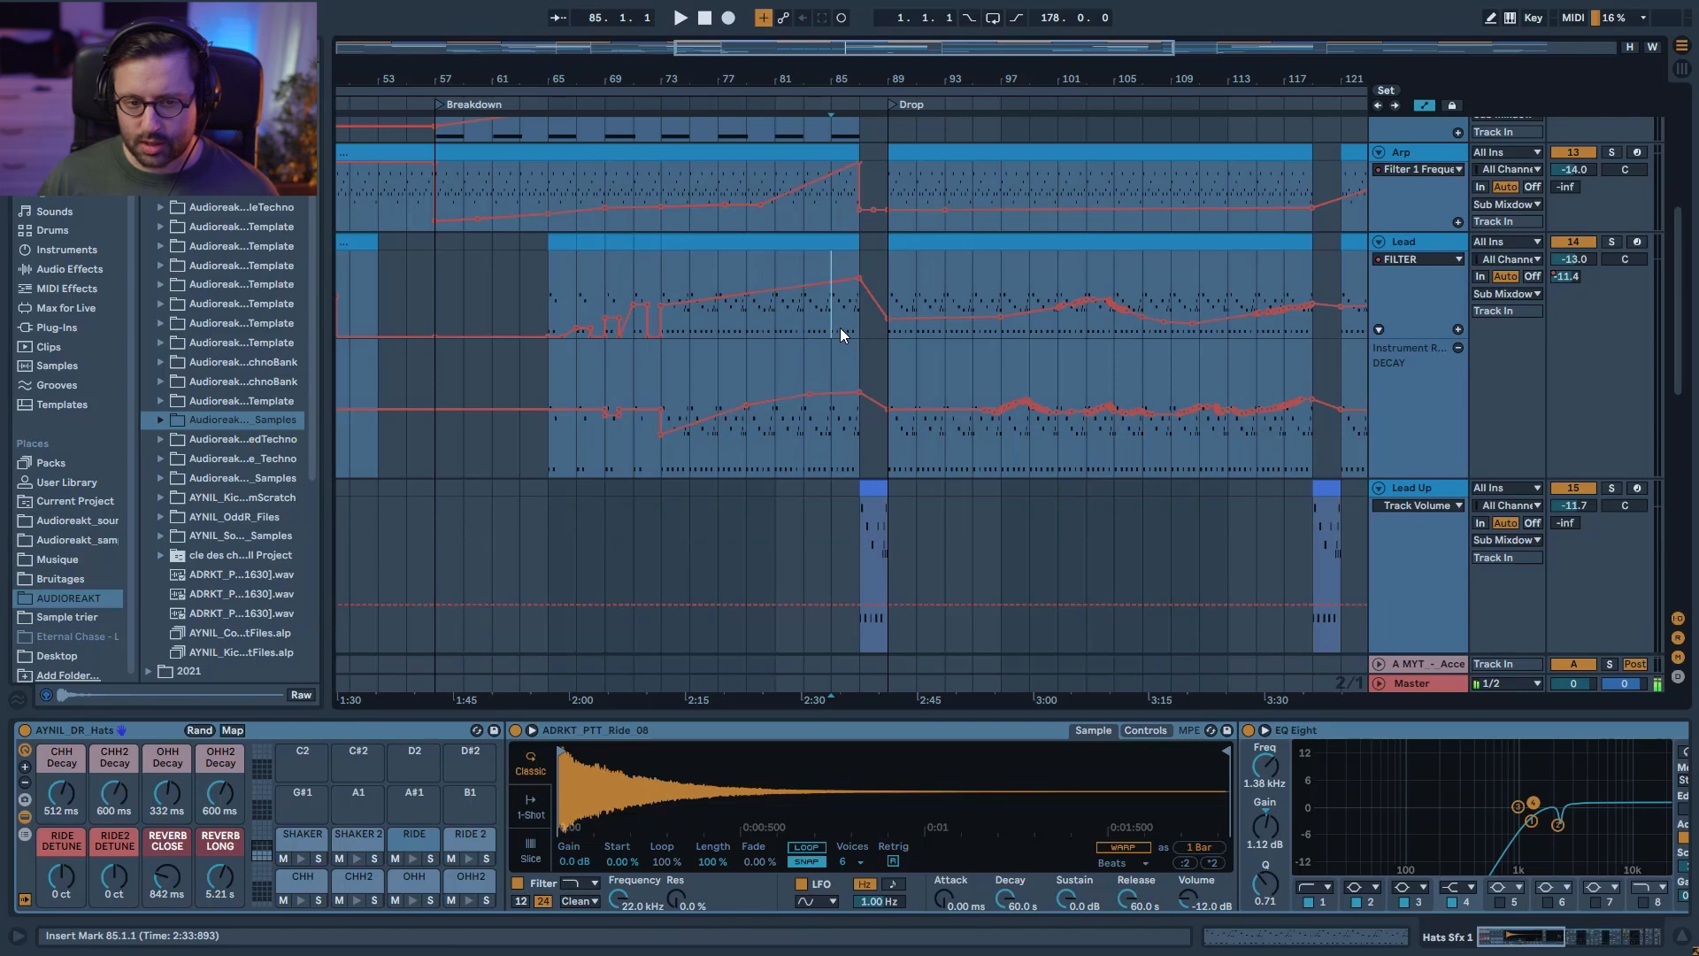
{"action": "key", "text": "space"}
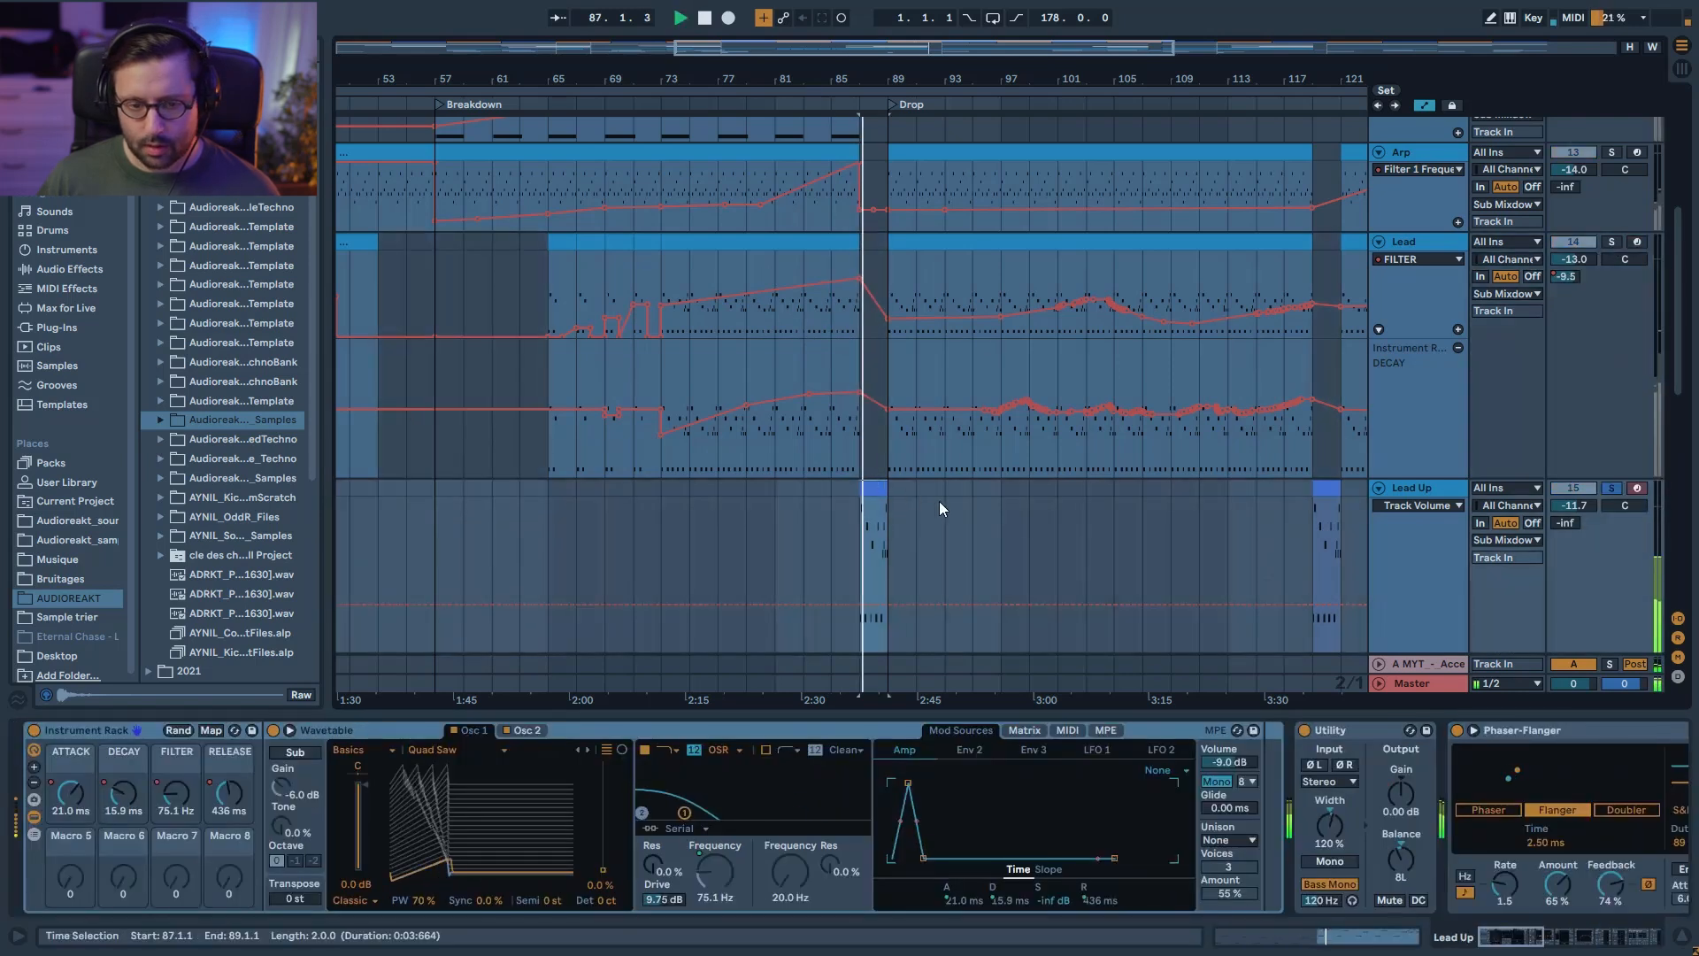
{"action": "key", "text": "space"}
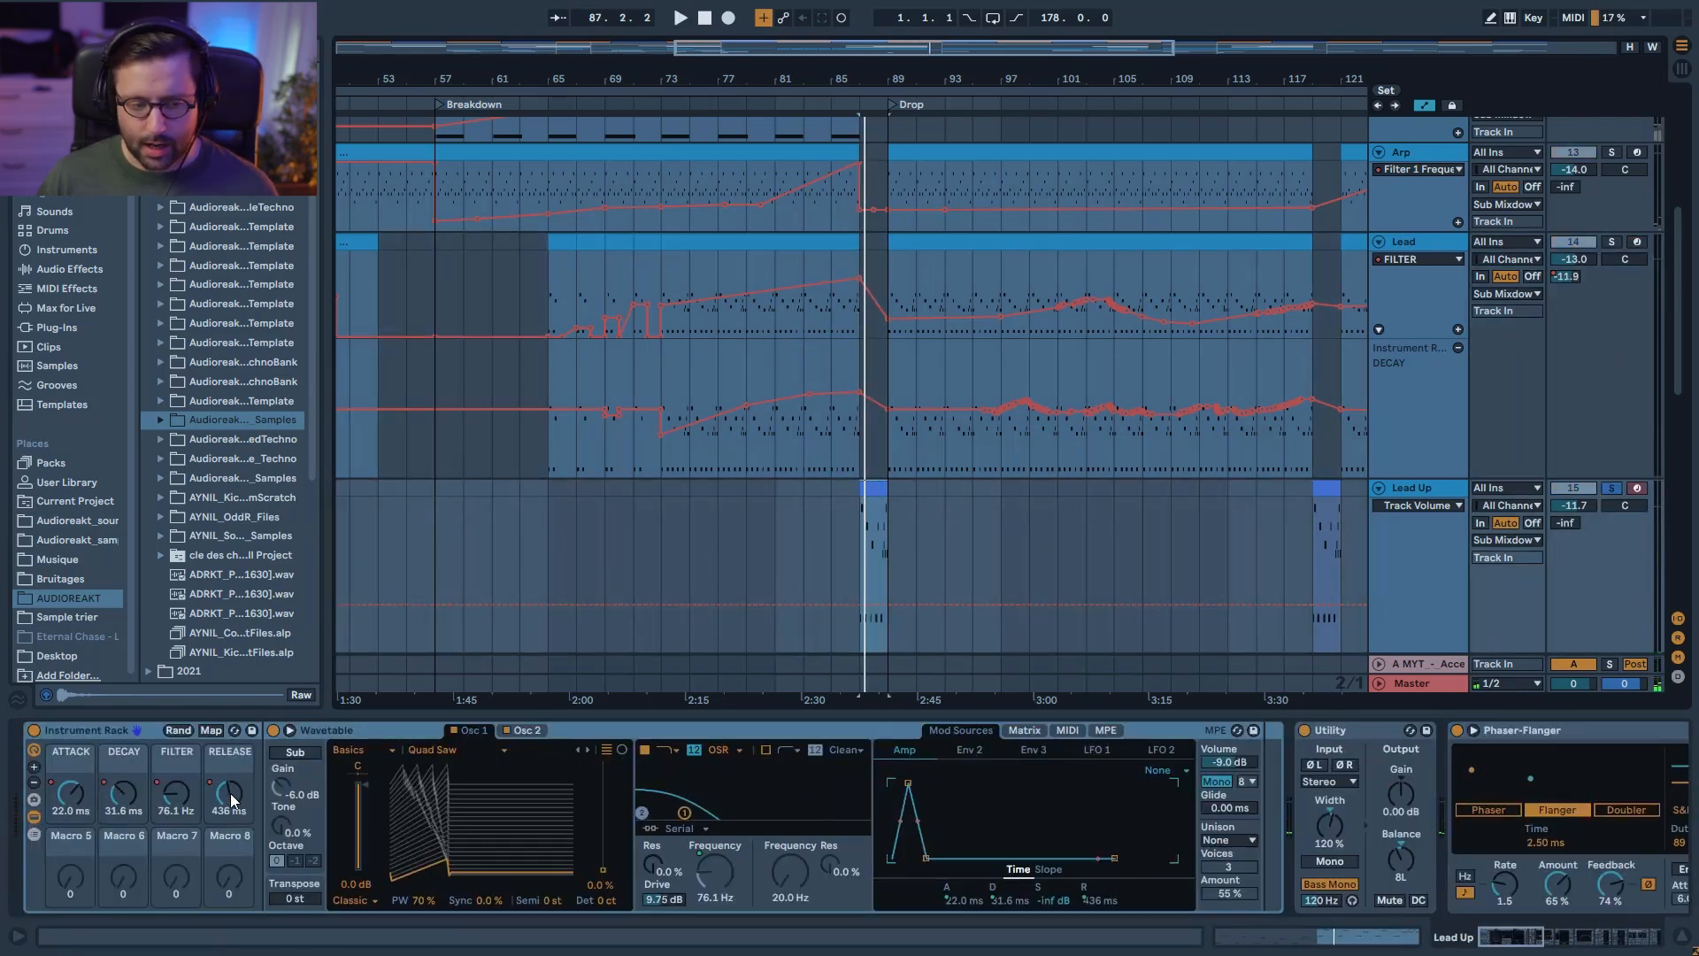
{"action": "scroll", "coordinate": [770, 566], "scroll_direction": "down", "scroll_amount": 2}
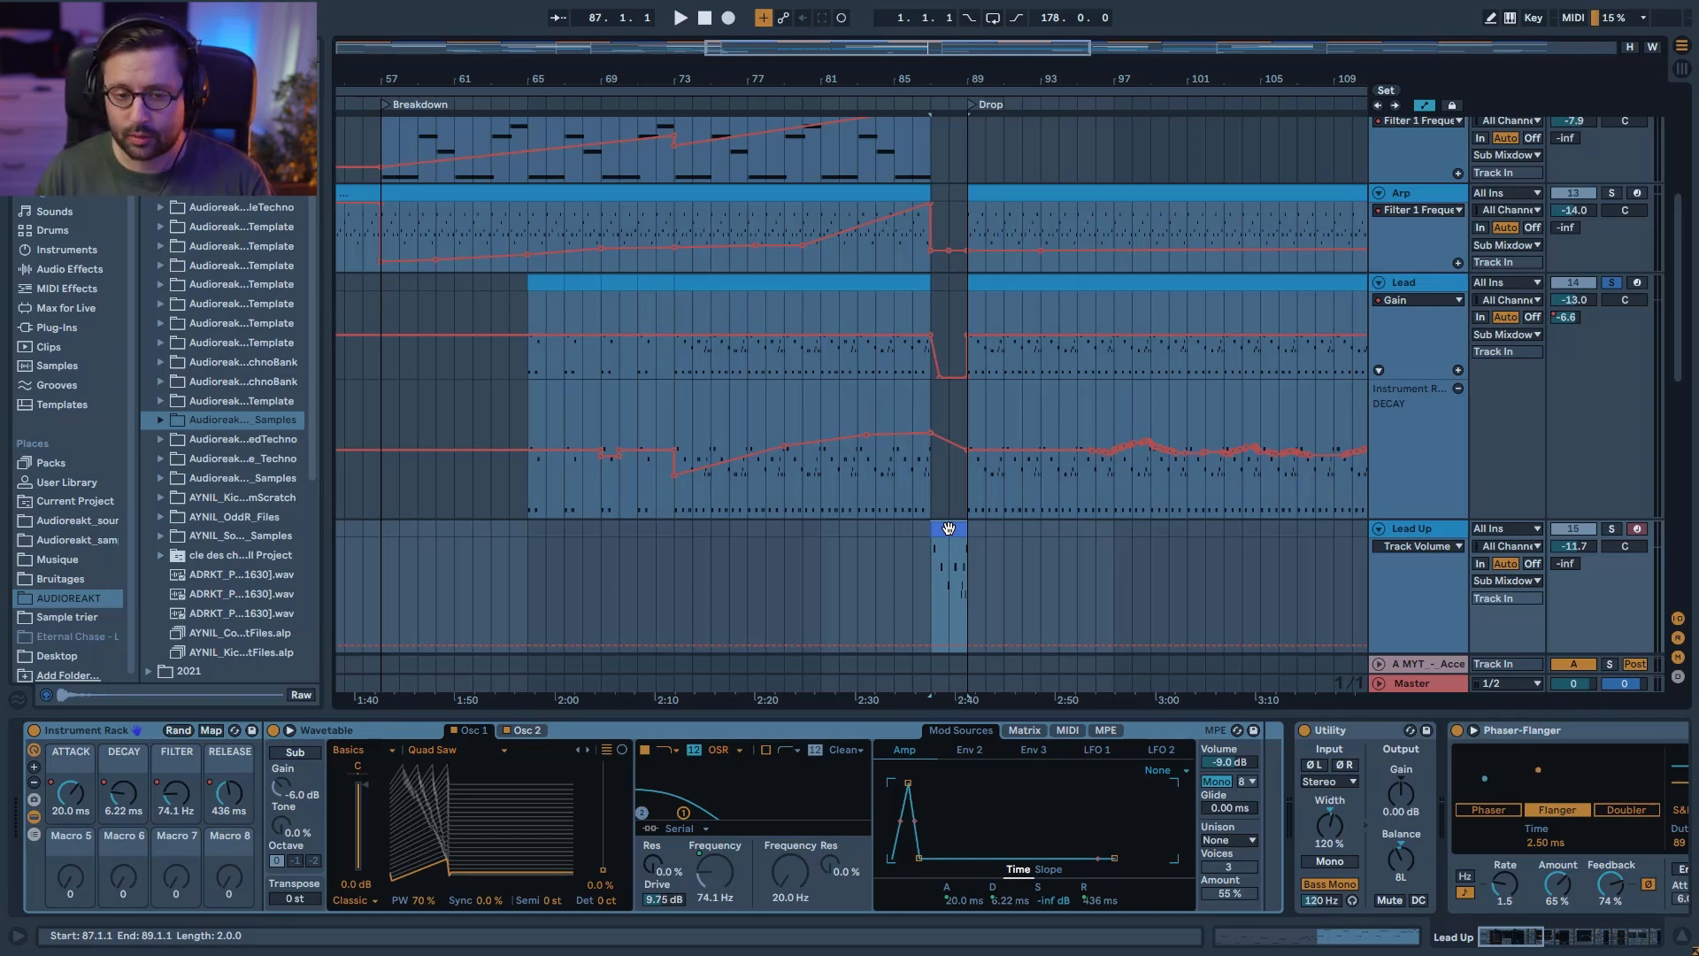
Step: Examine bars 87 to 89 across all tracks, comparing the stopped clips with the Lead Up clip and the Lead's Gain automation
{"action": "scroll", "coordinate": [416, 189], "scroll_direction": "up", "scroll_amount": 3}
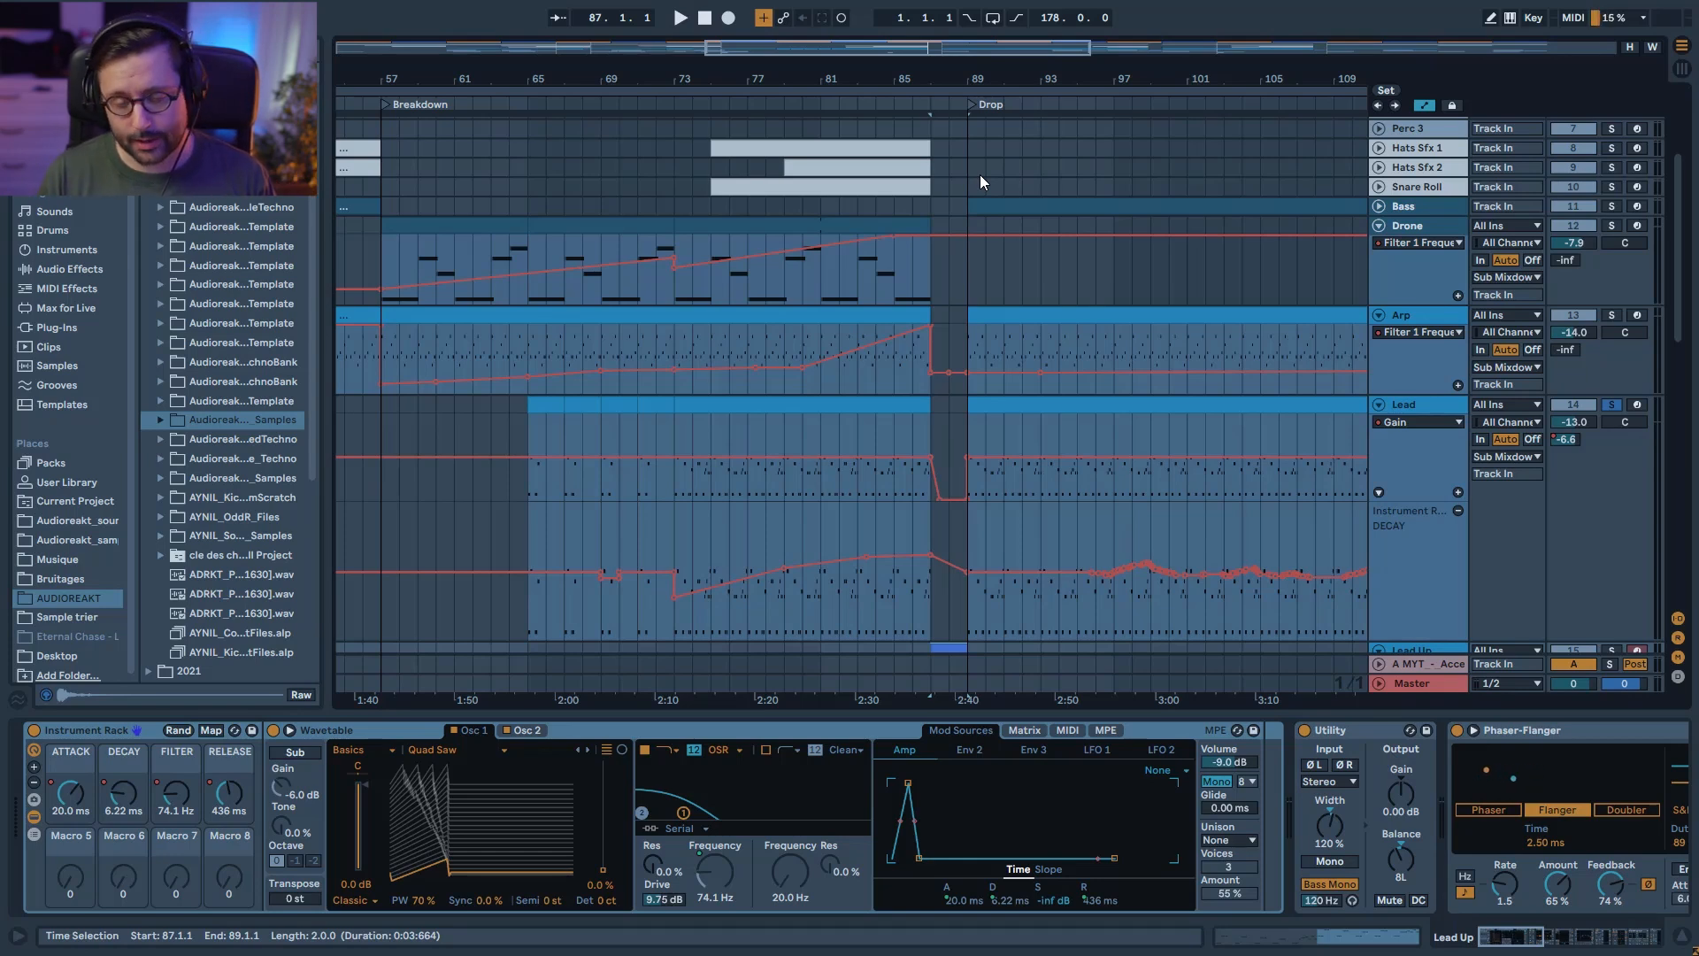
{"action": "scroll", "coordinate": [973, 167], "scroll_direction": "up", "scroll_amount": 5}
{"action": "scroll", "coordinate": [926, 308], "scroll_direction": "down", "scroll_amount": 3}
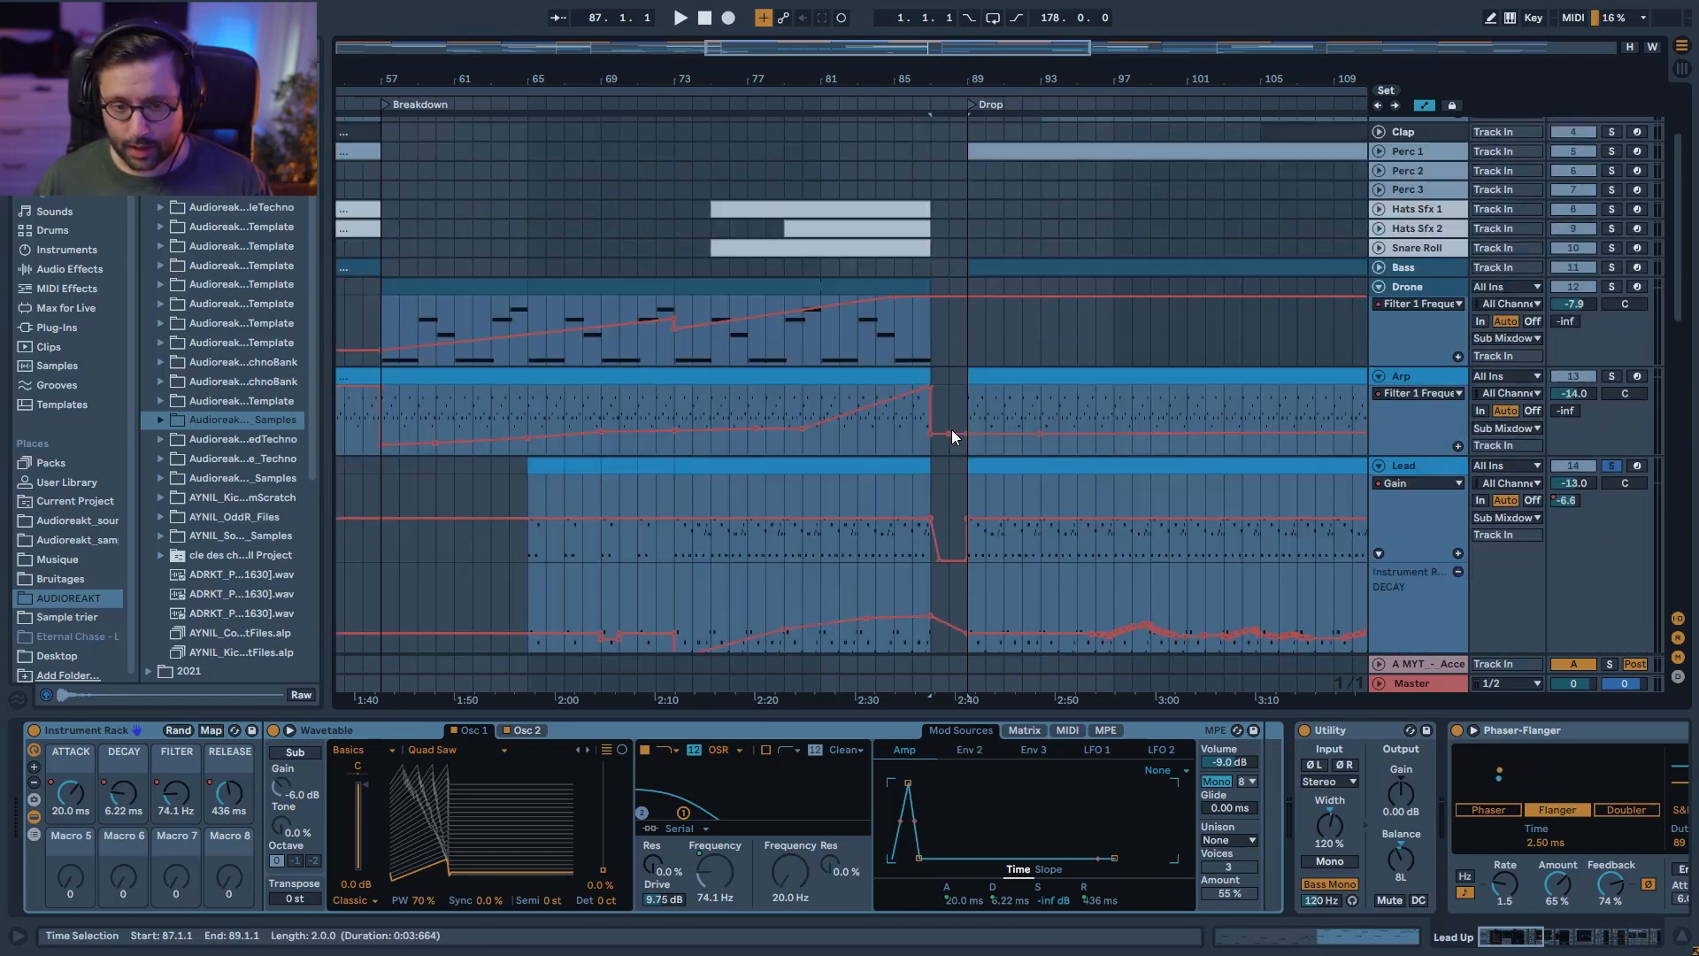
{"action": "scroll", "coordinate": [952, 428], "scroll_direction": "down", "scroll_amount": 6}
{"action": "scroll", "coordinate": [935, 405], "scroll_direction": "down", "scroll_amount": 4}
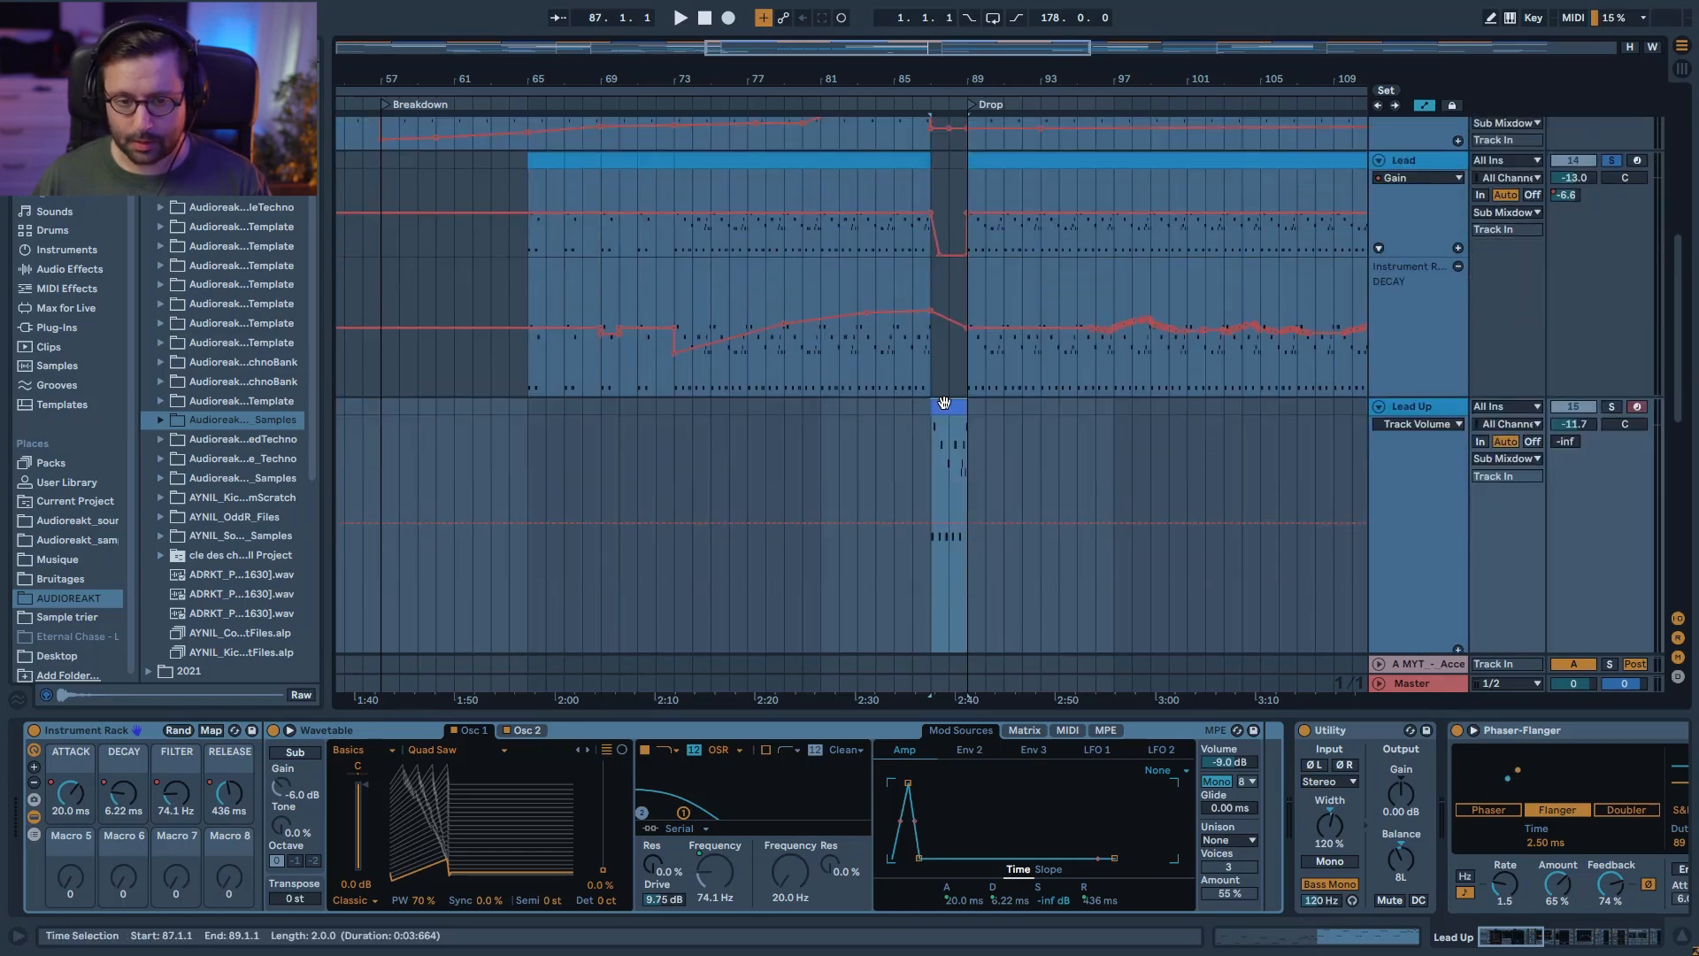
{"action": "scroll", "coordinate": [1017, 354], "scroll_direction": "up", "scroll_amount": 6}
{"action": "scroll", "coordinate": [1107, 266], "scroll_direction": "up", "scroll_amount": 6}
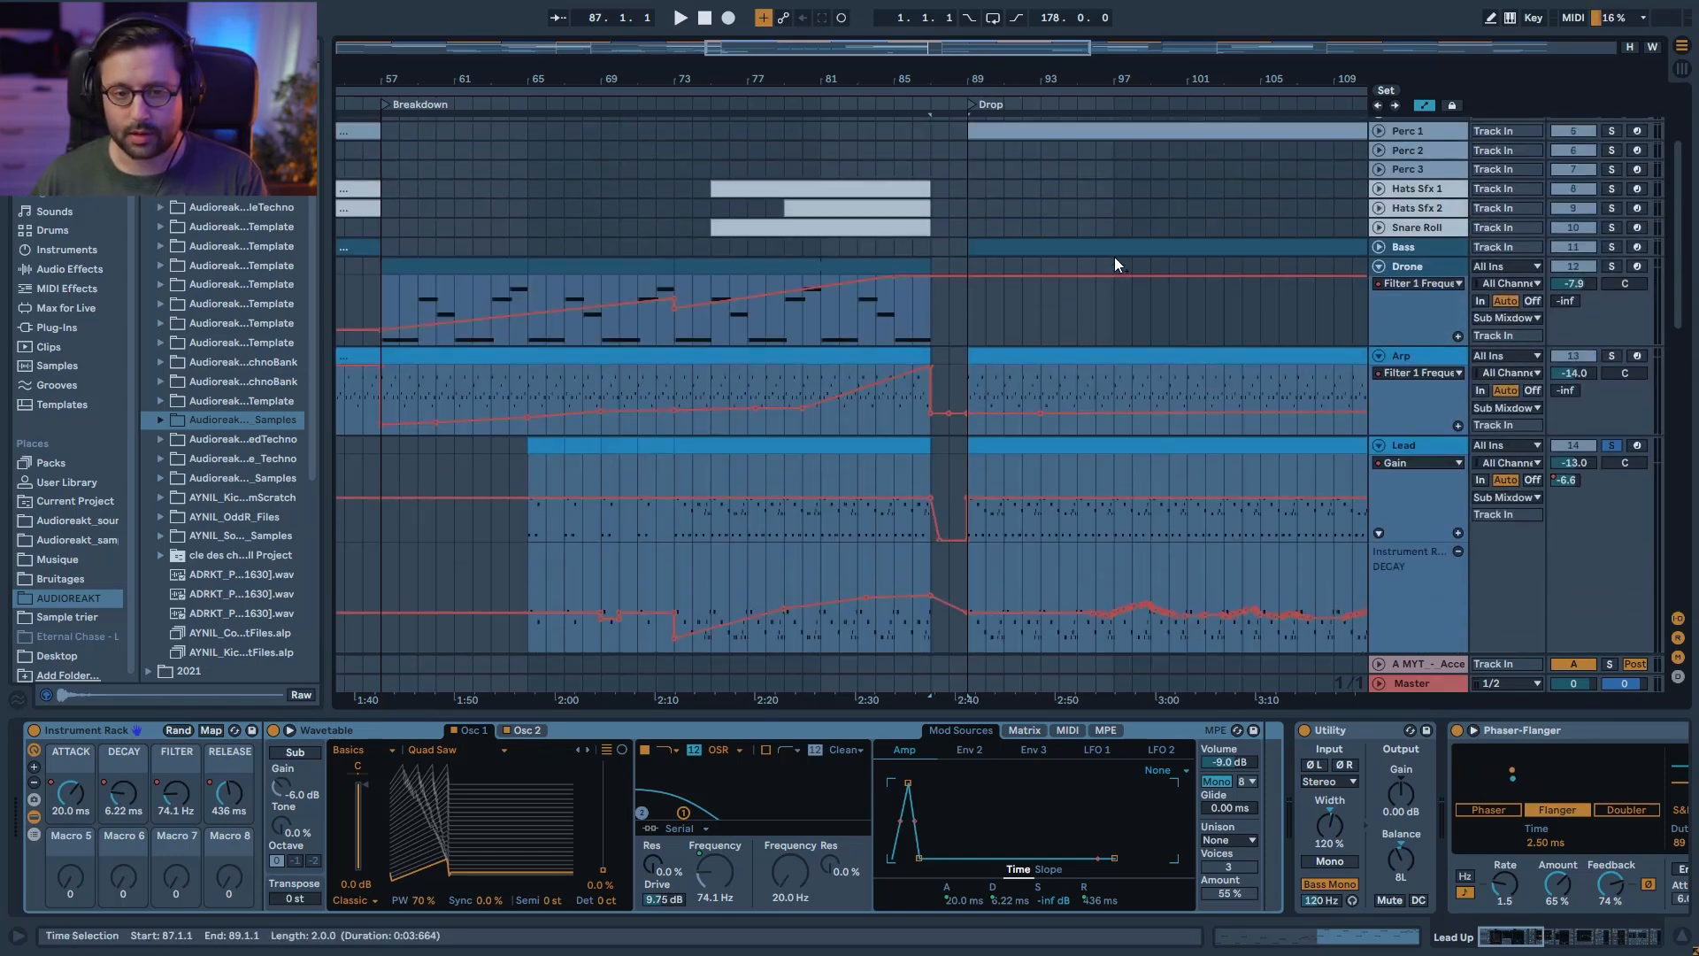
{"action": "scroll", "coordinate": [1065, 273], "scroll_direction": "down", "scroll_amount": 6}
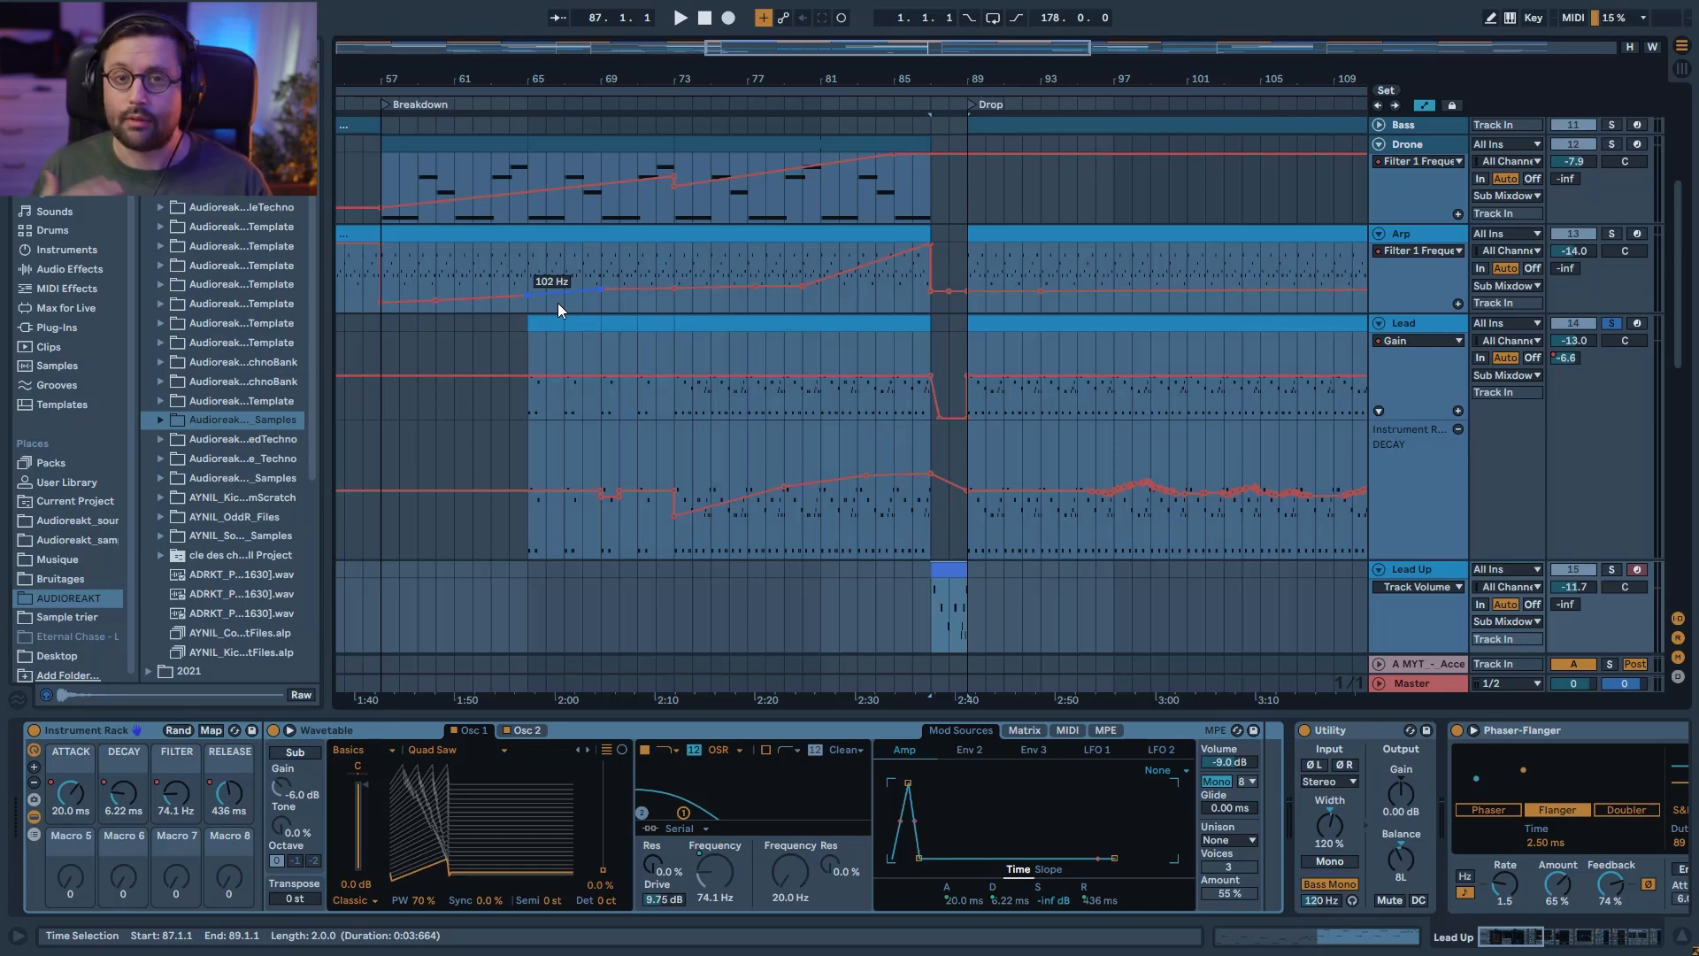
Step: Fold the Arp and Drone tracks and show the Lead track's A-MYT Accelerator send automation
{"action": "left_click", "coordinate": [1377, 233]}
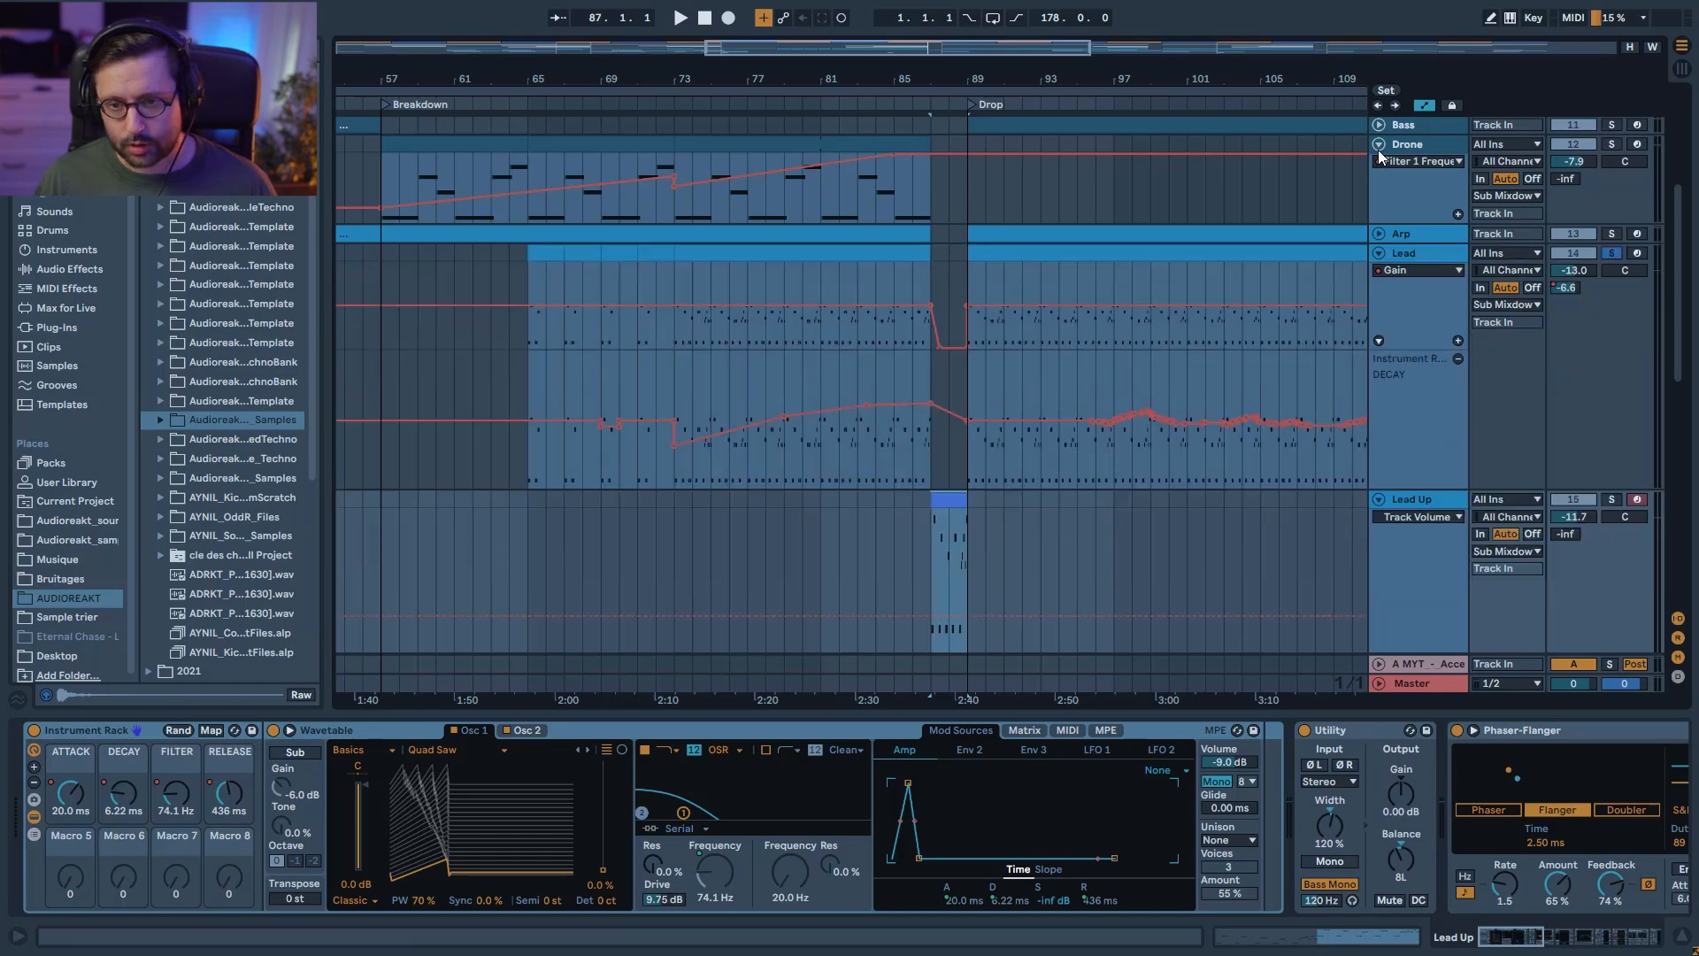
{"action": "left_click", "coordinate": [1378, 144]}
{"action": "left_click", "coordinate": [1565, 218]}
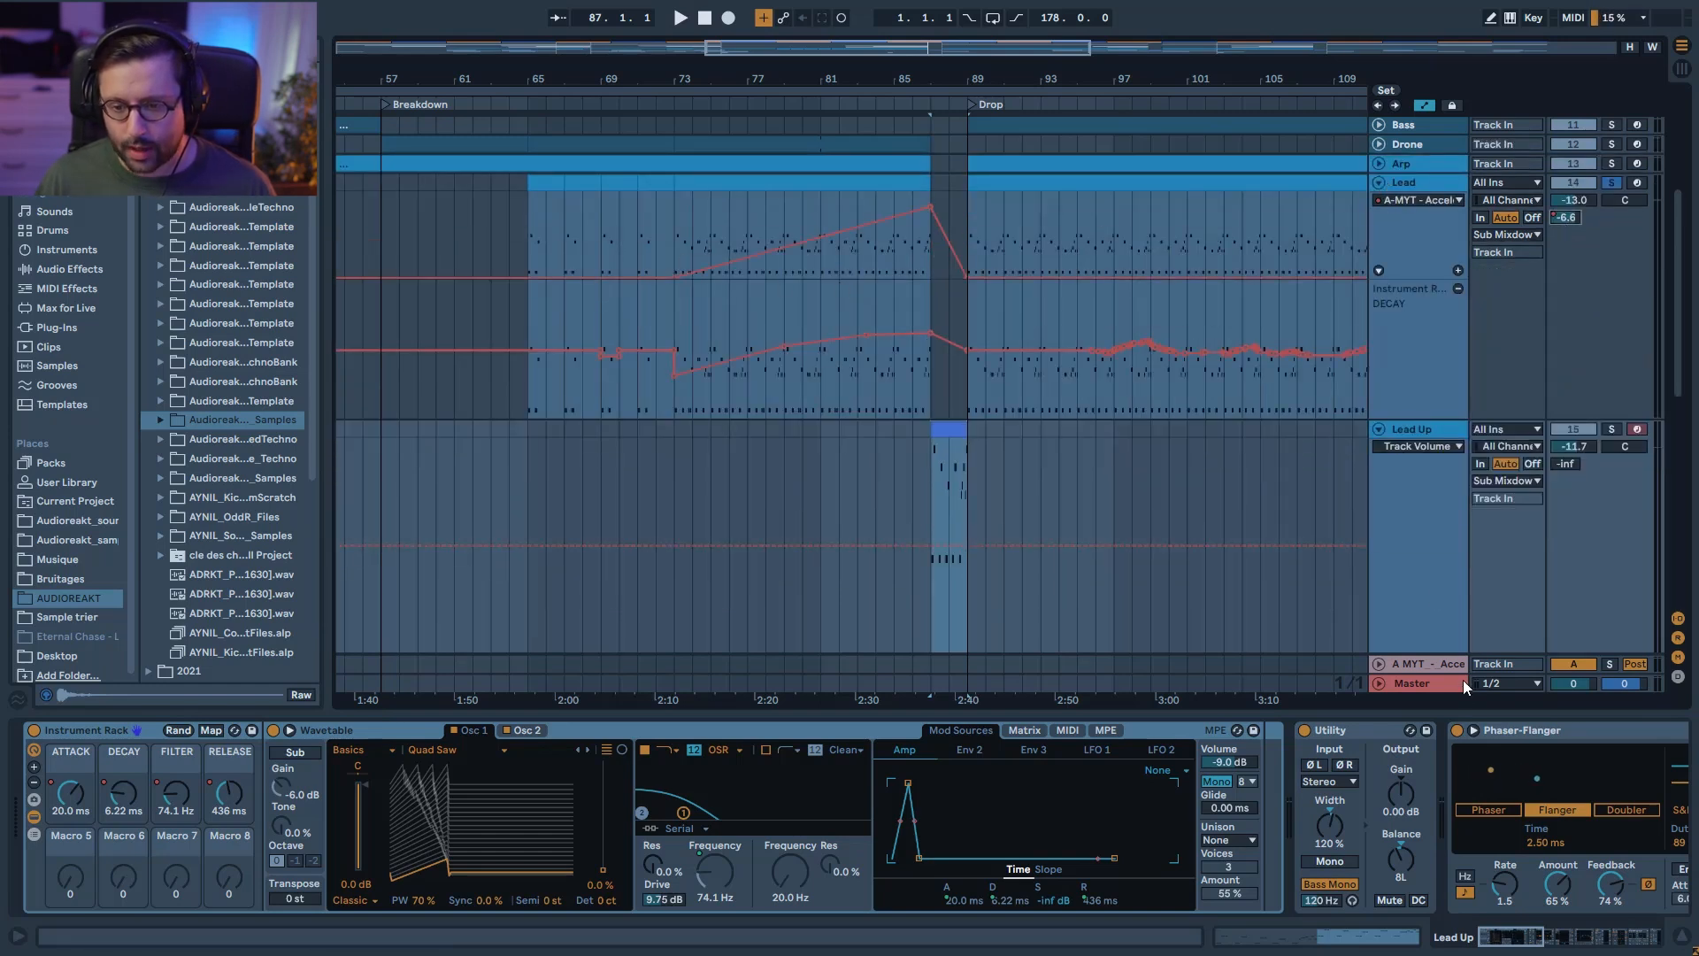
Step: Unfold the A MYT return track to inspect its volume automation, and look through the devices inside its Accelerator Reverb rack
{"action": "left_click", "coordinate": [1451, 666]}
{"action": "left_click", "coordinate": [1378, 663]}
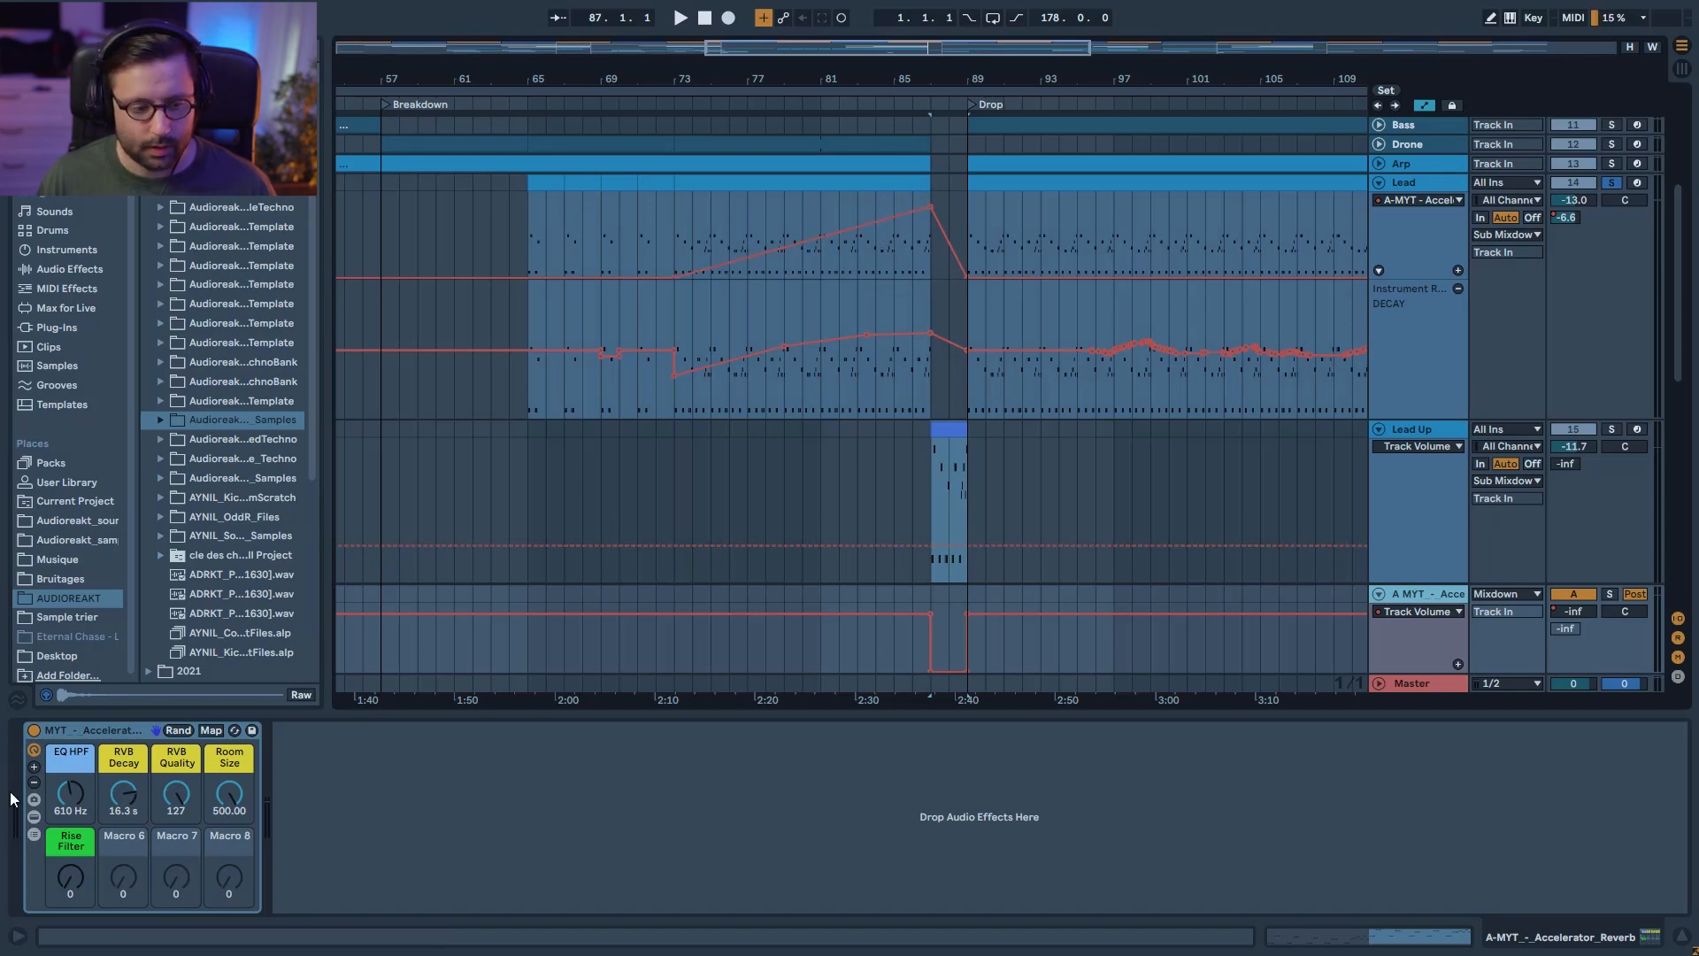
{"action": "left_click", "coordinate": [35, 818]}
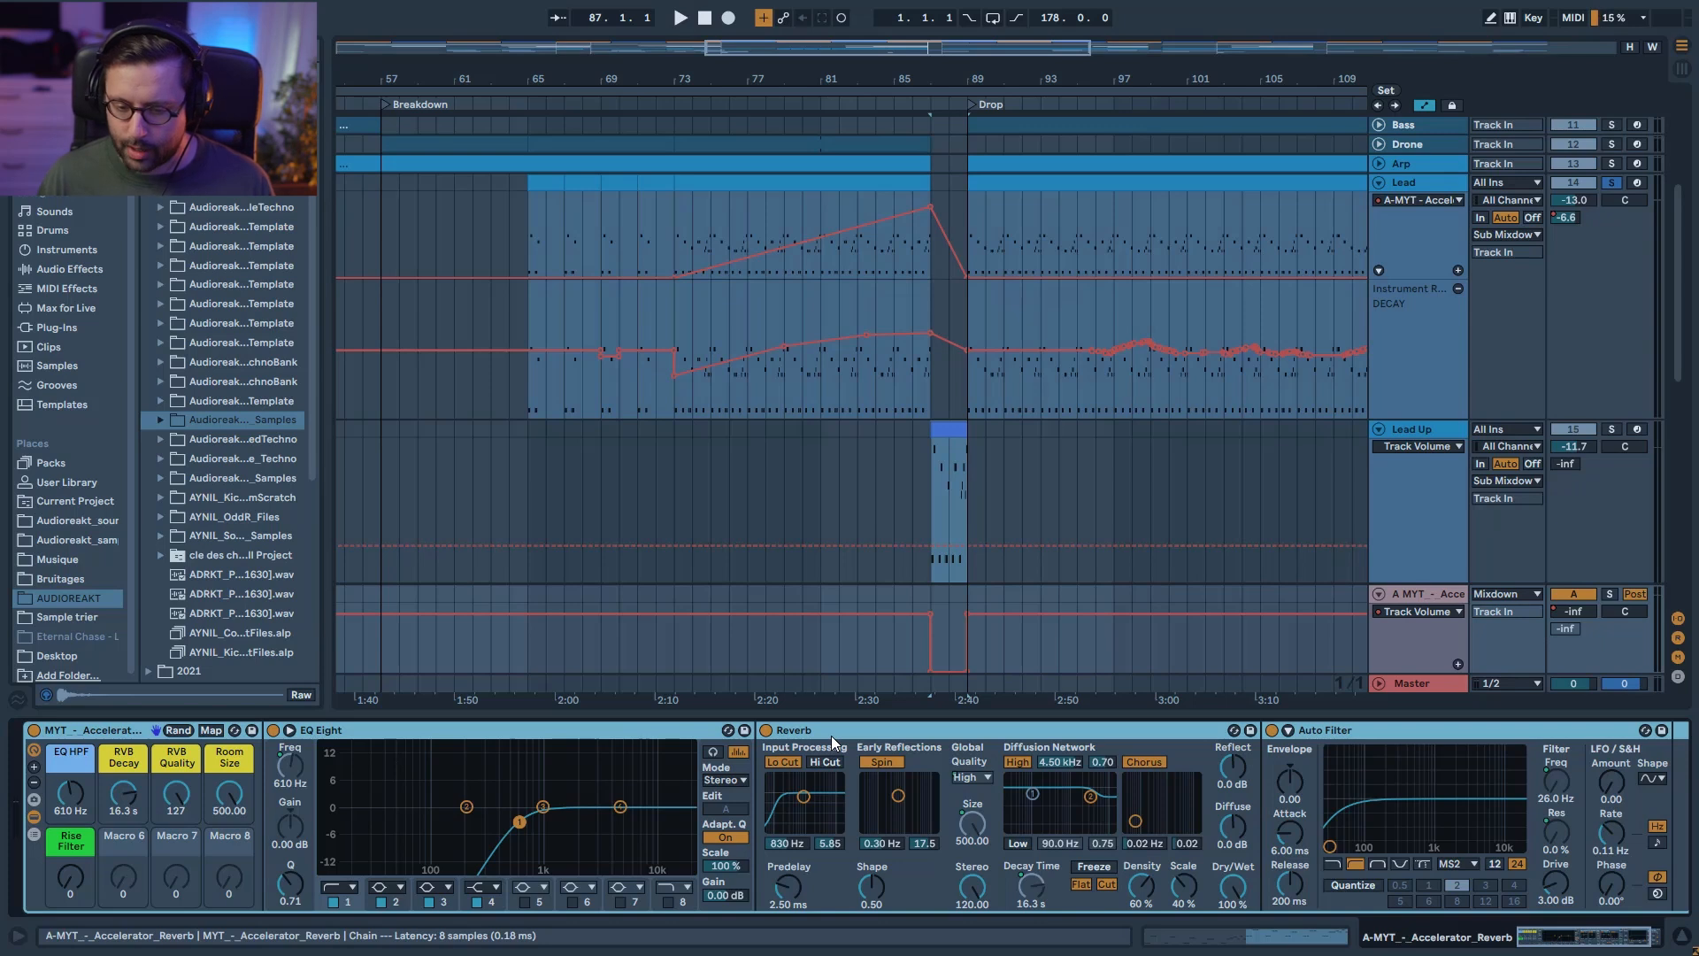
{"action": "left_click", "coordinate": [32, 818]}
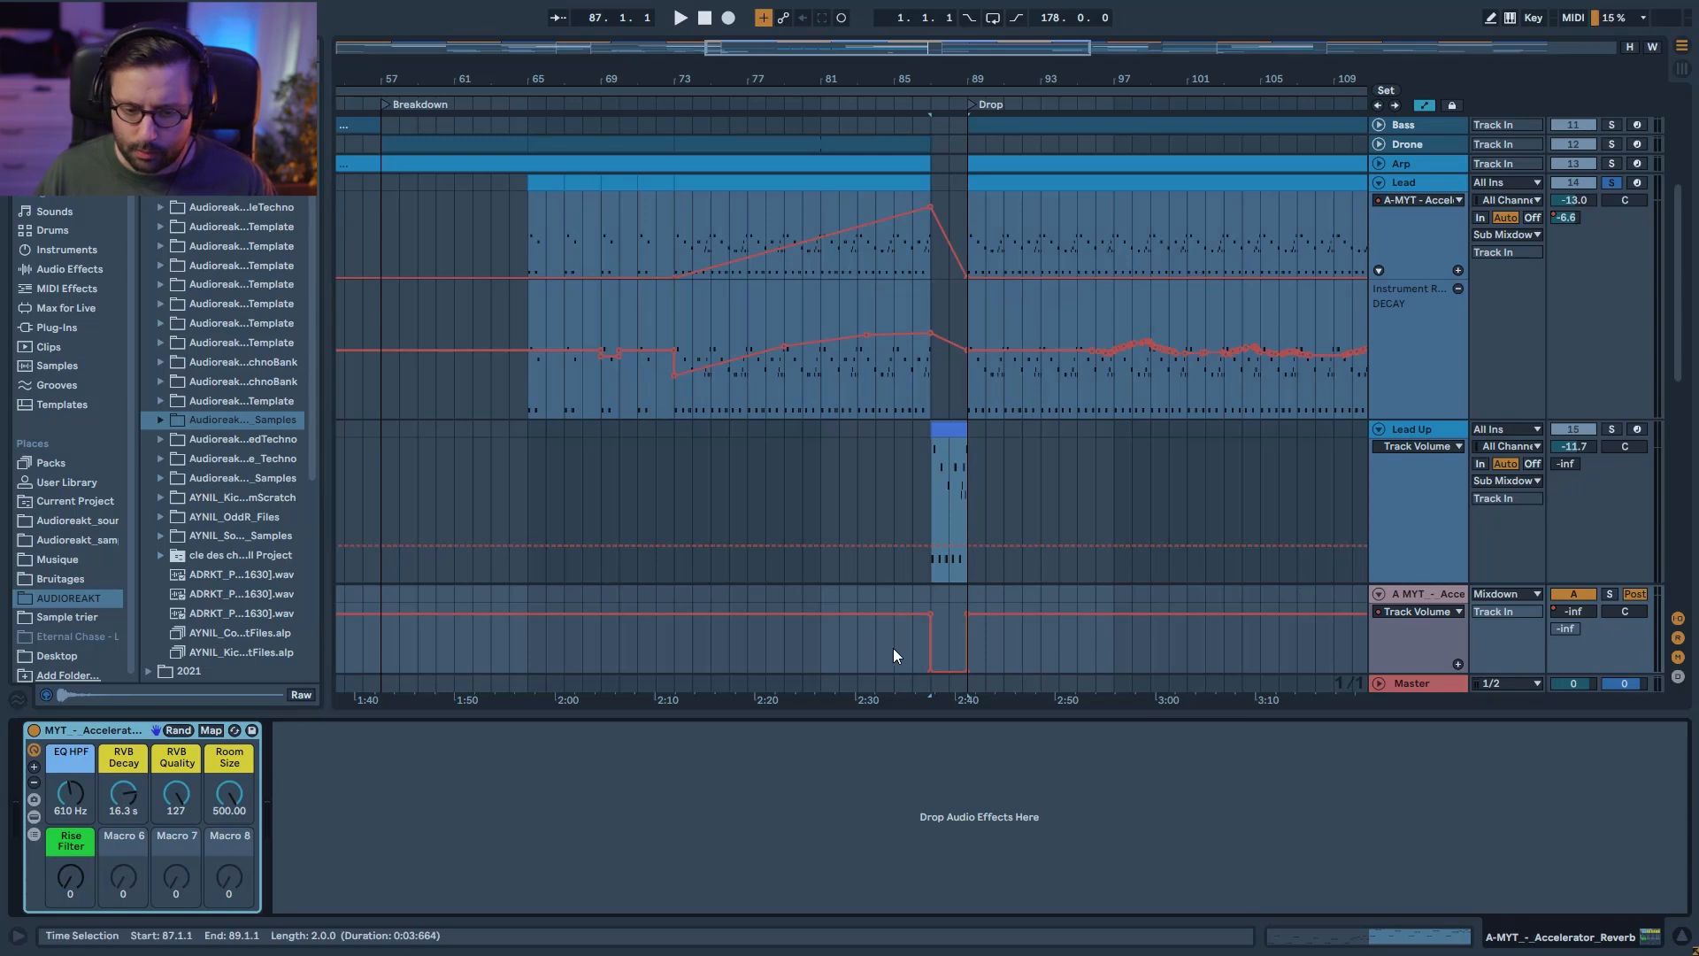
Step: Play the full mix from bar 84 through the gap before the Drop
{"action": "left_click", "coordinate": [882, 270]}
{"action": "key", "text": "space"}
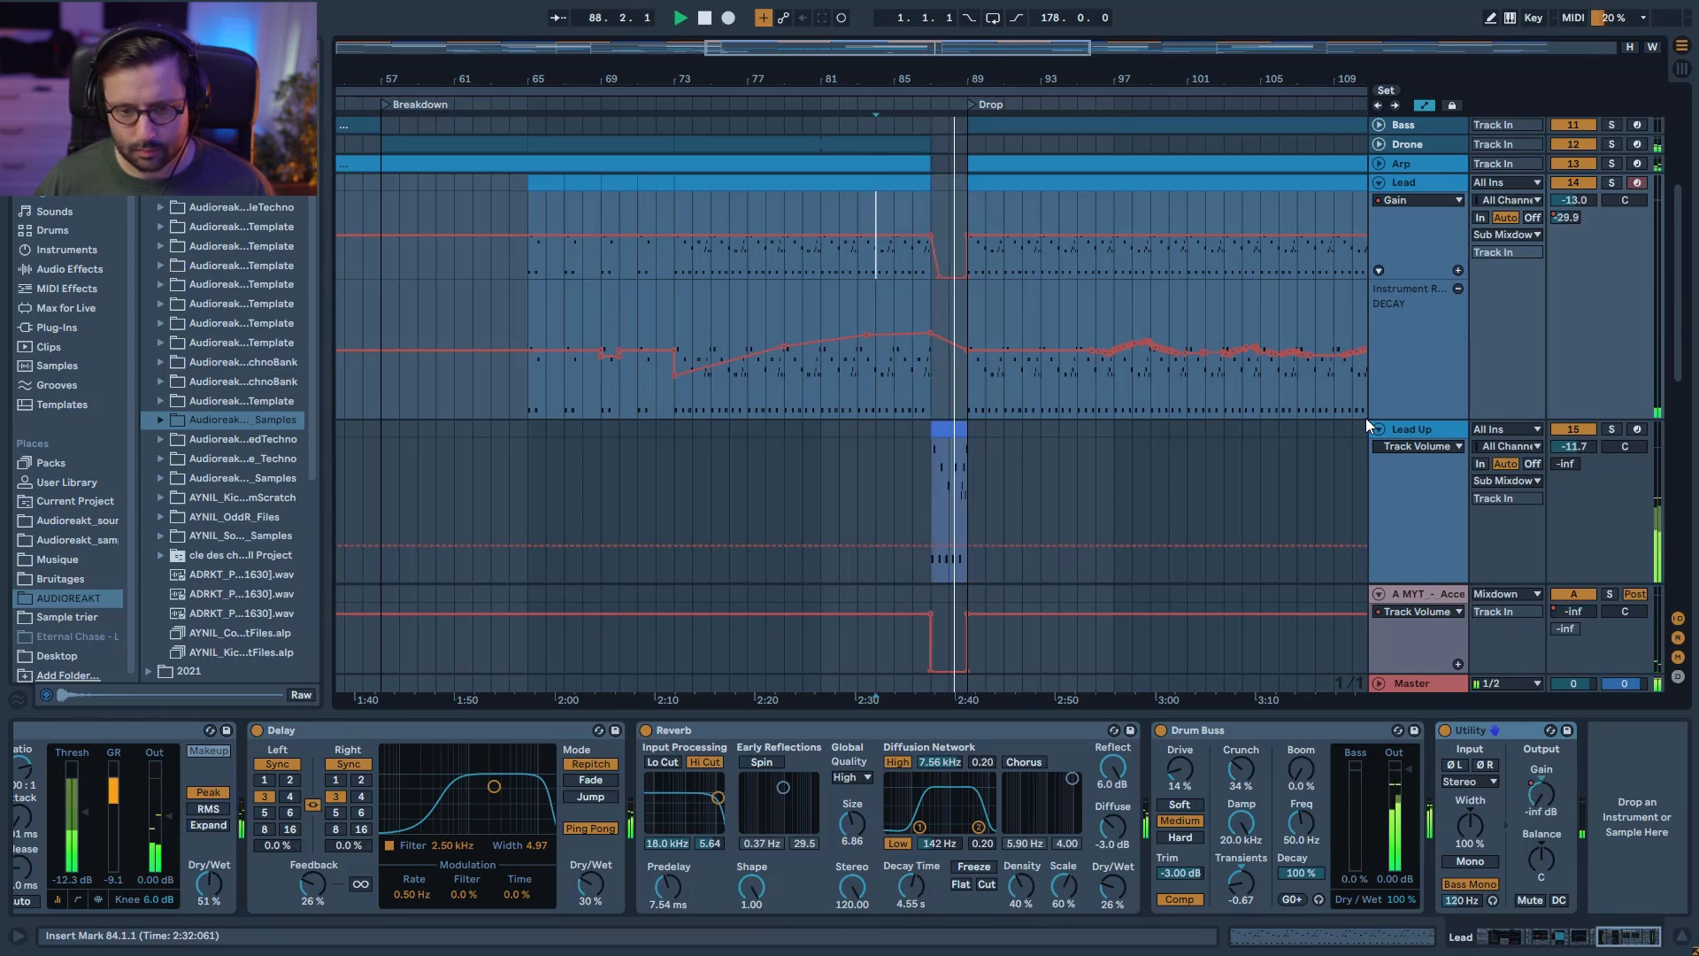
{"action": "scroll", "coordinate": [1293, 404], "scroll_direction": "up", "scroll_amount": 3}
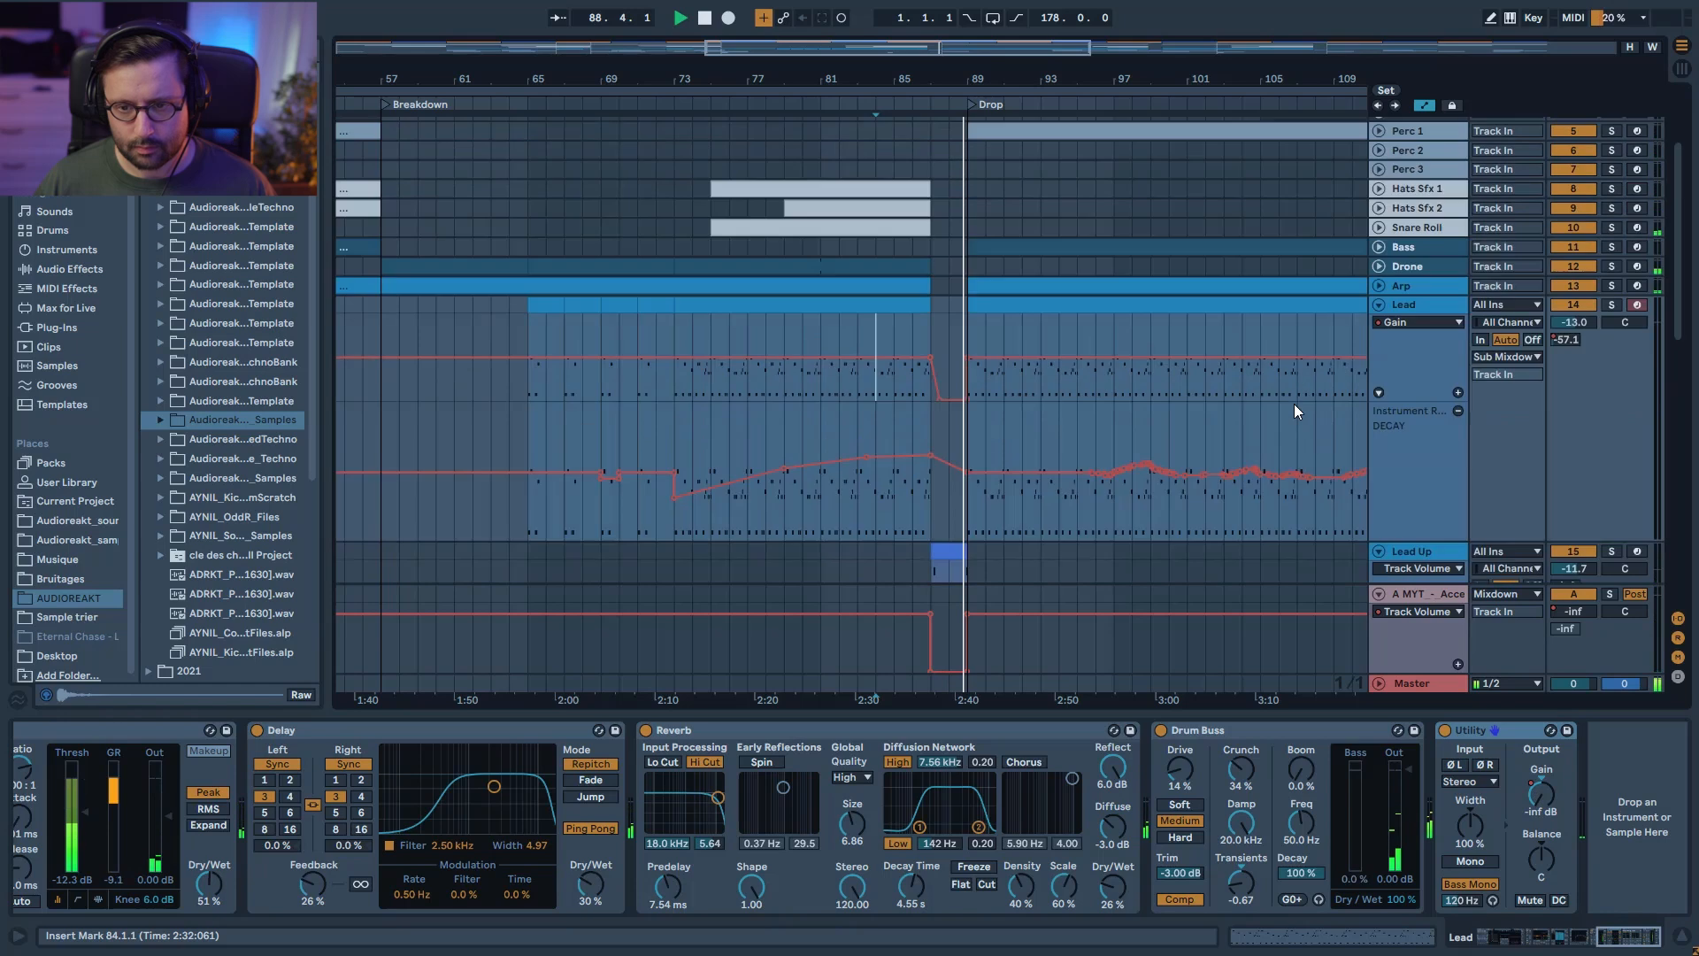
Step: Fold the Lead and Lead Up tracks, and stop the playback inside the Drop
{"action": "left_click", "coordinate": [1379, 305]}
{"action": "left_click", "coordinate": [1382, 324]}
{"action": "scroll", "coordinate": [1382, 325], "scroll_direction": "up", "scroll_amount": 3}
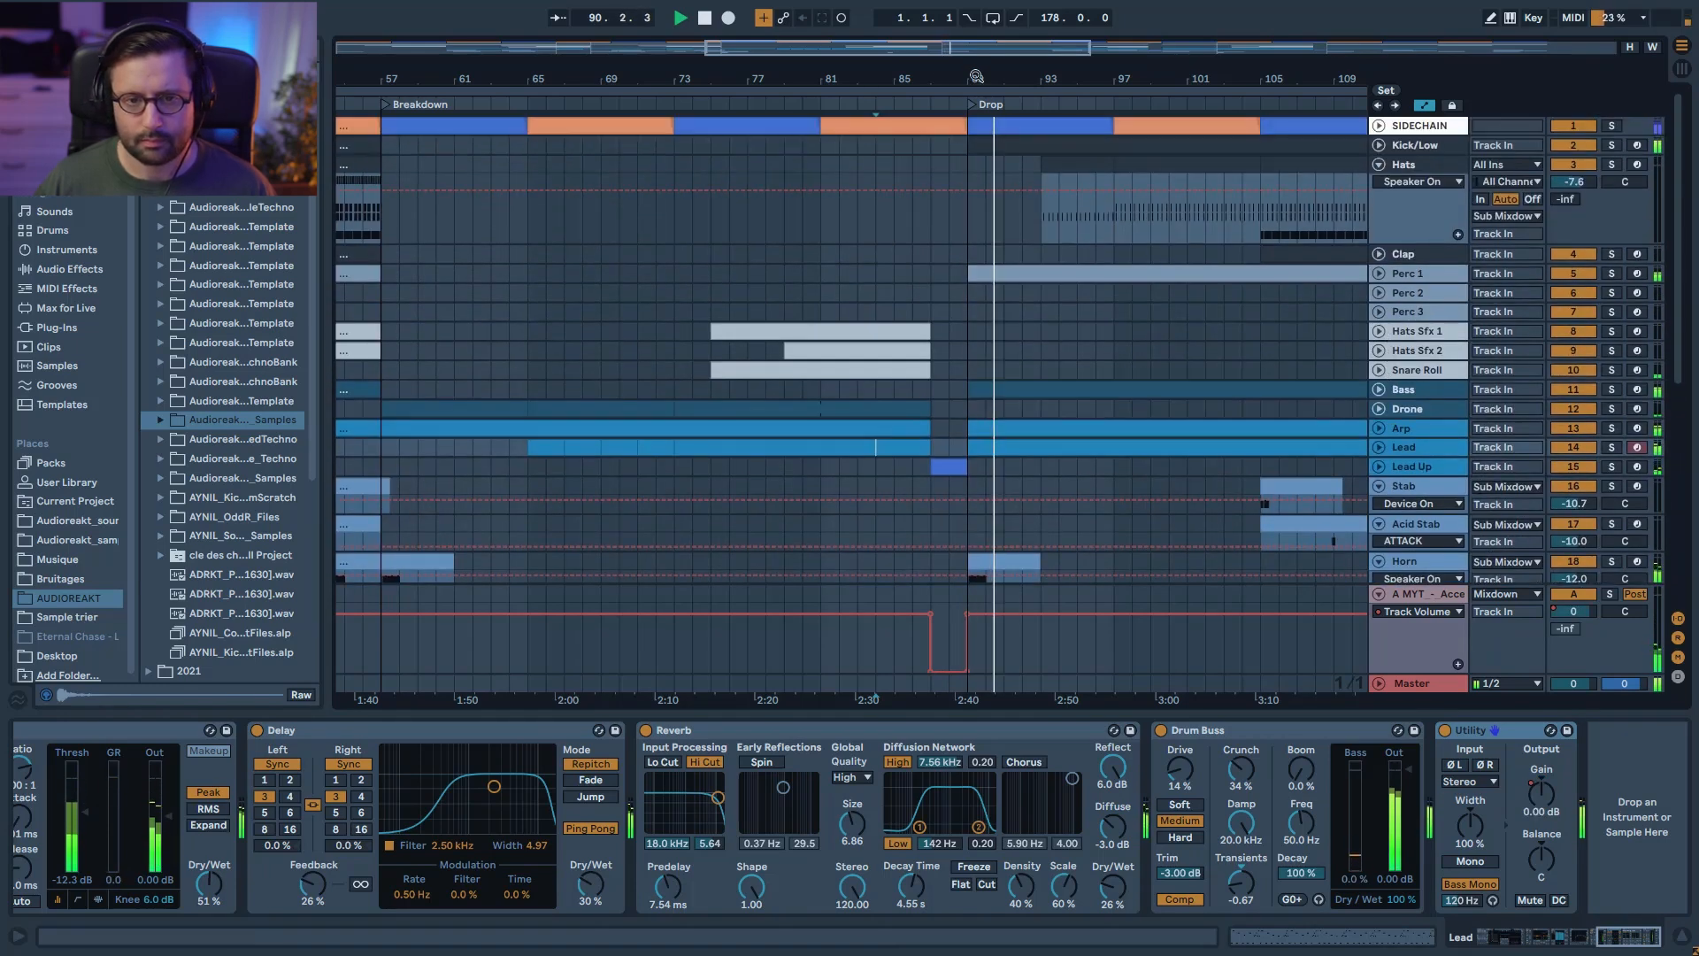
{"action": "mouse_move", "coordinate": [976, 77]}
{"action": "left_mouse_down"}
{"action": "mouse_move", "coordinate": [942, 49]}
{"action": "mouse_move", "coordinate": [805, 56]}
{"action": "left_mouse_up"}
{"action": "key", "text": "space"}
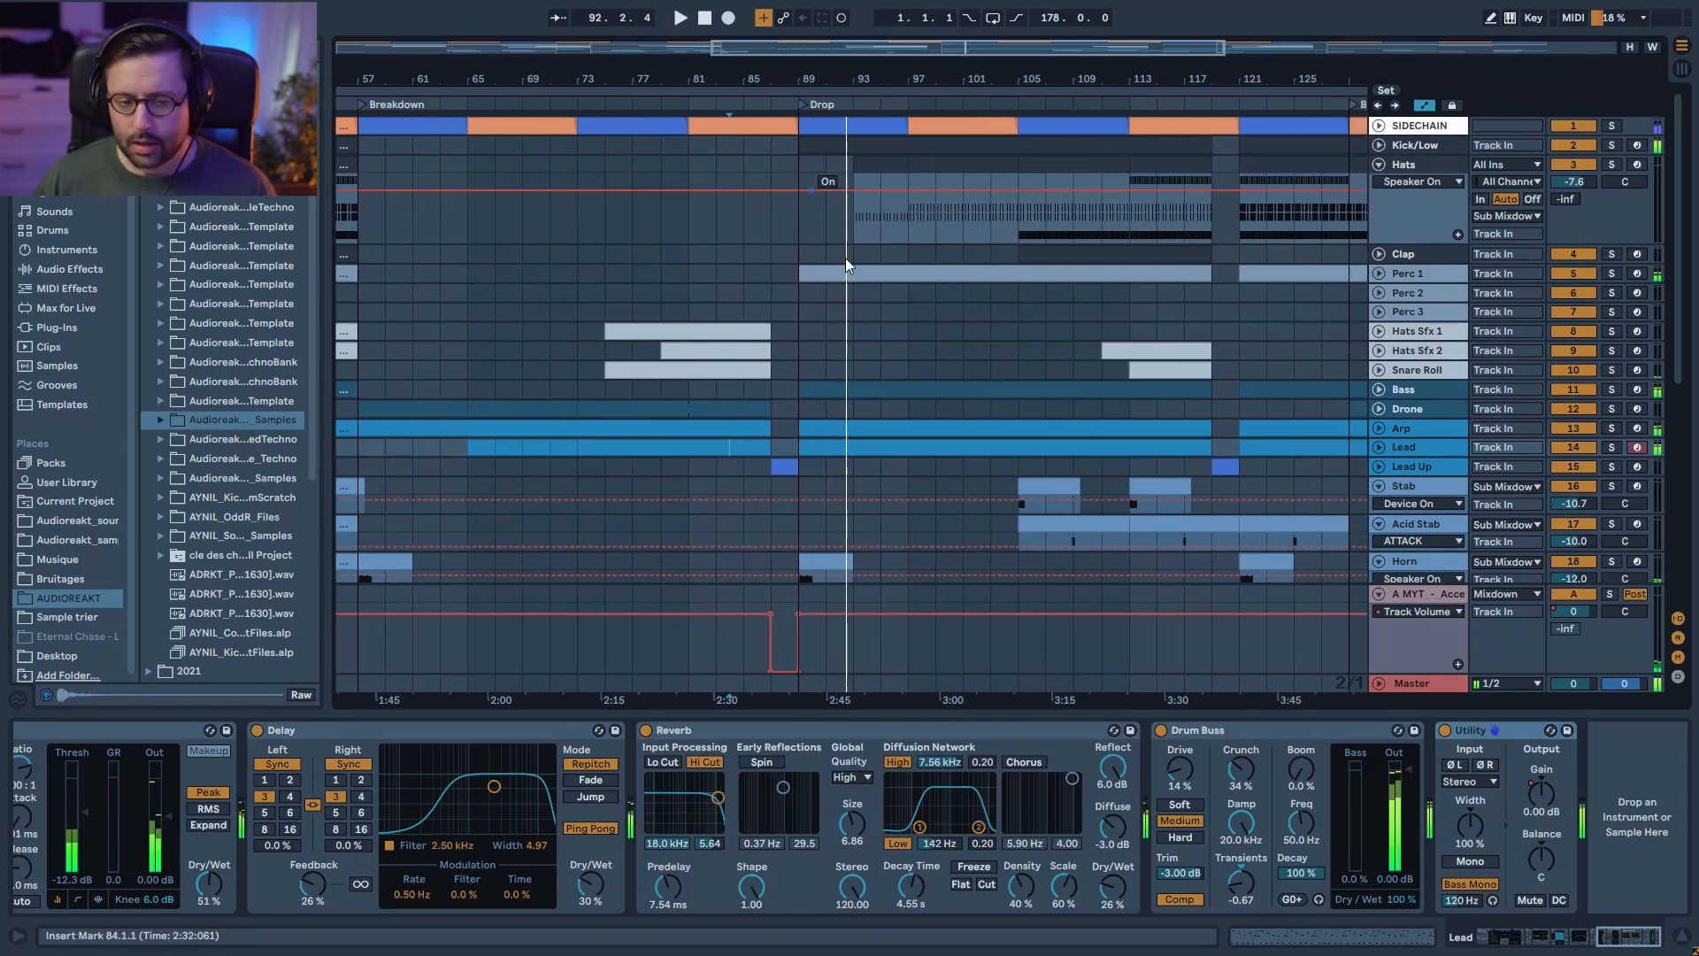
Step: Select the Horn clip at bar 89 and fold the A MYT return track
{"action": "left_click", "coordinate": [840, 558]}
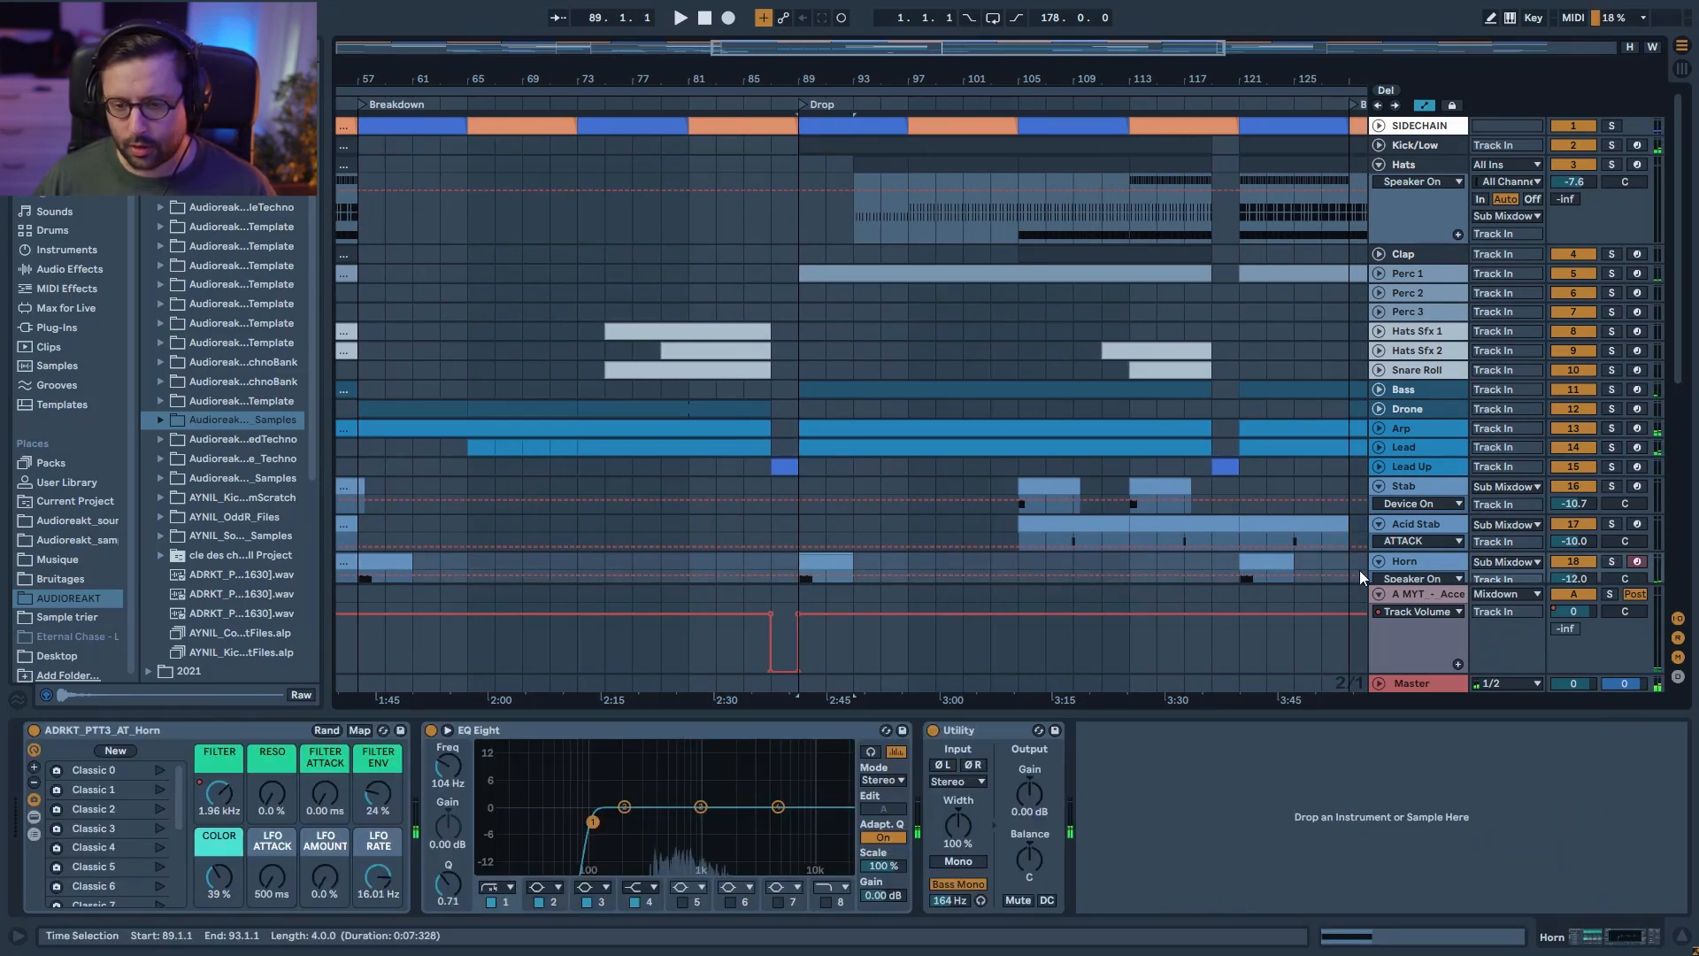
{"action": "left_click", "coordinate": [1379, 594]}
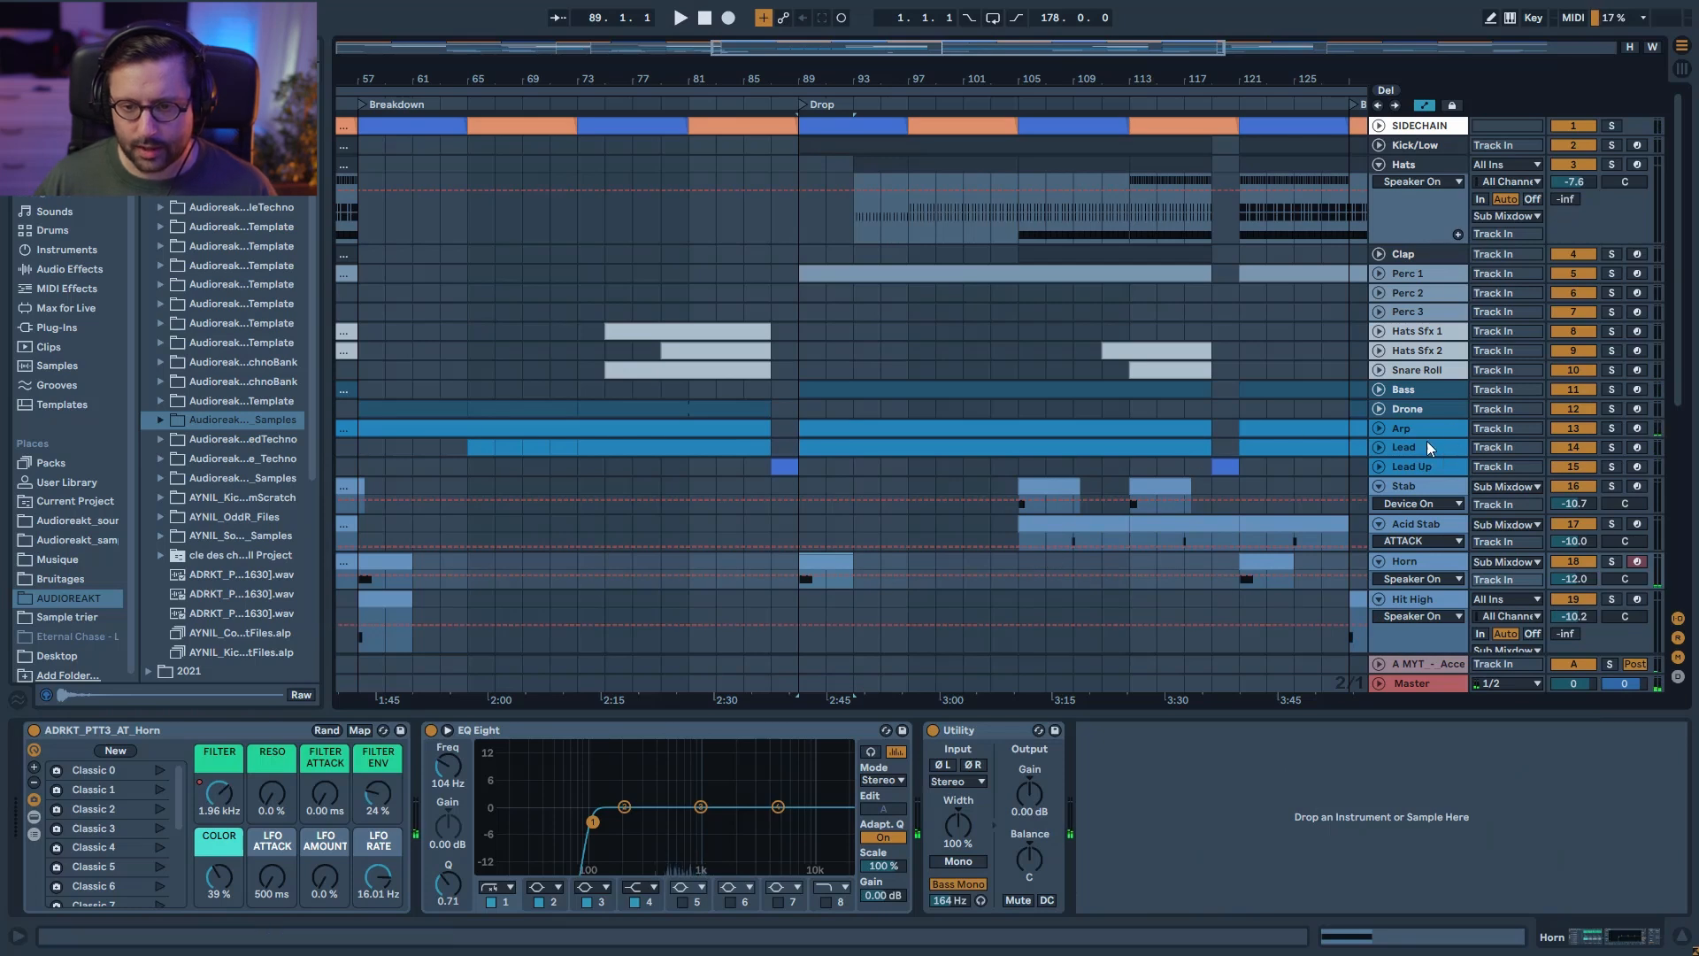
Step: Unfold the Lead and Arp tracks and examine their automation through the Drop
{"action": "left_click", "coordinate": [1379, 449]}
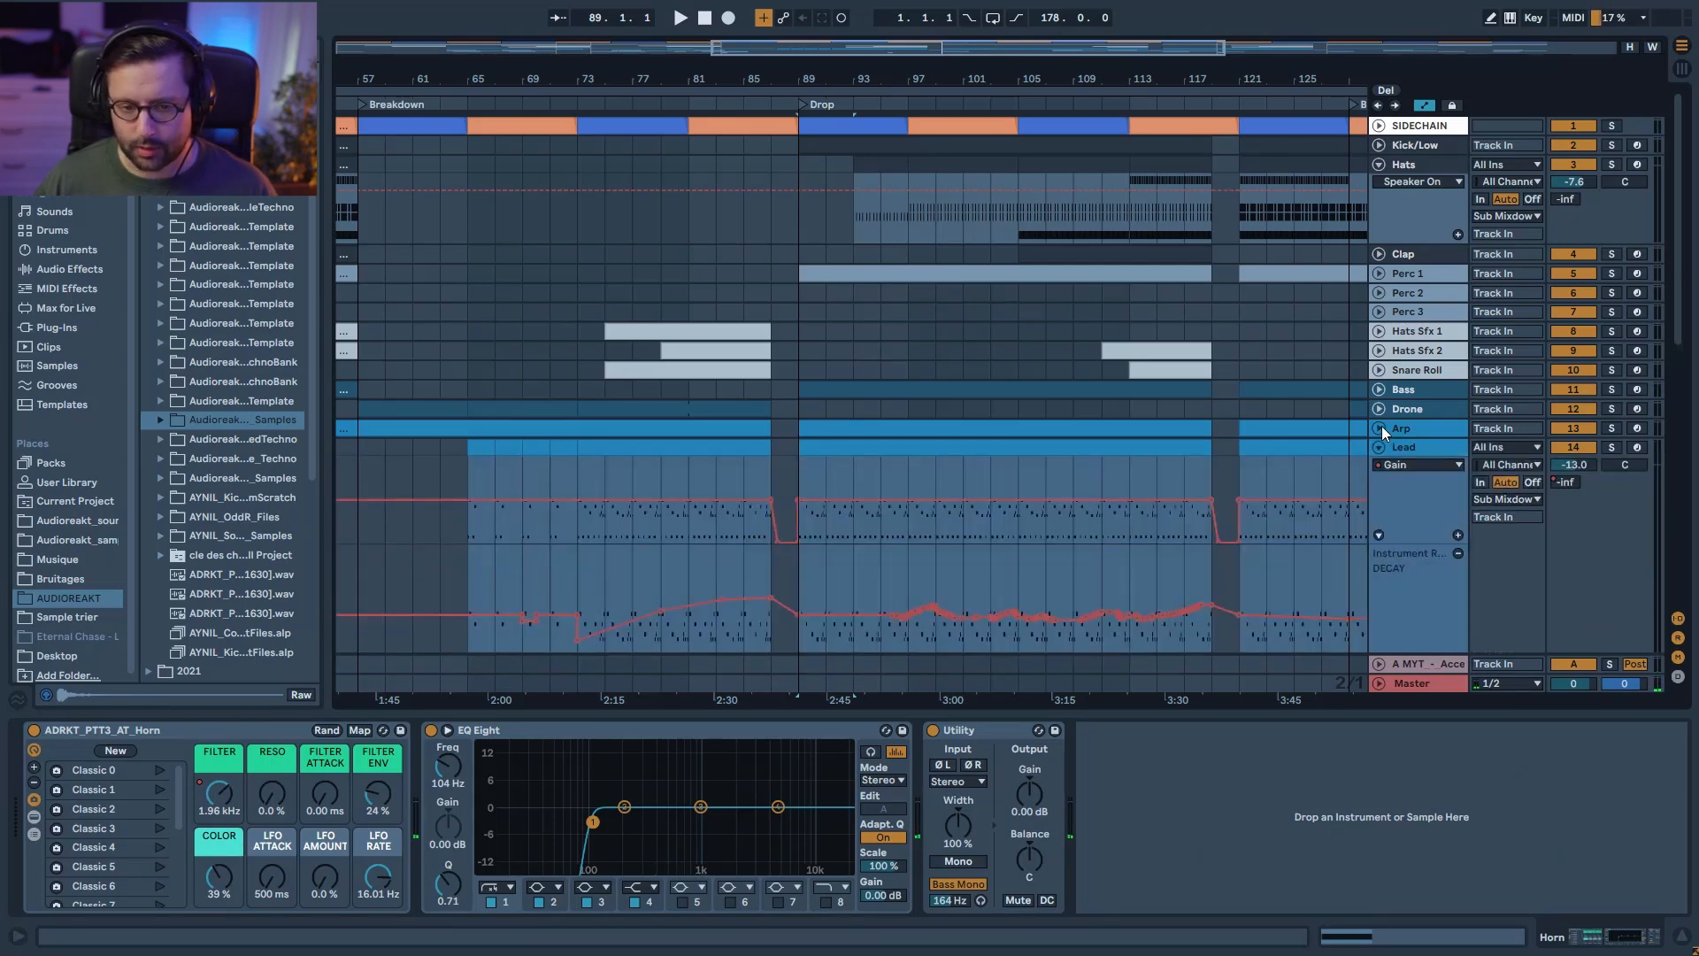
{"action": "left_click", "coordinate": [1381, 427]}
{"action": "scroll", "coordinate": [830, 425], "scroll_direction": "down", "scroll_amount": 1}
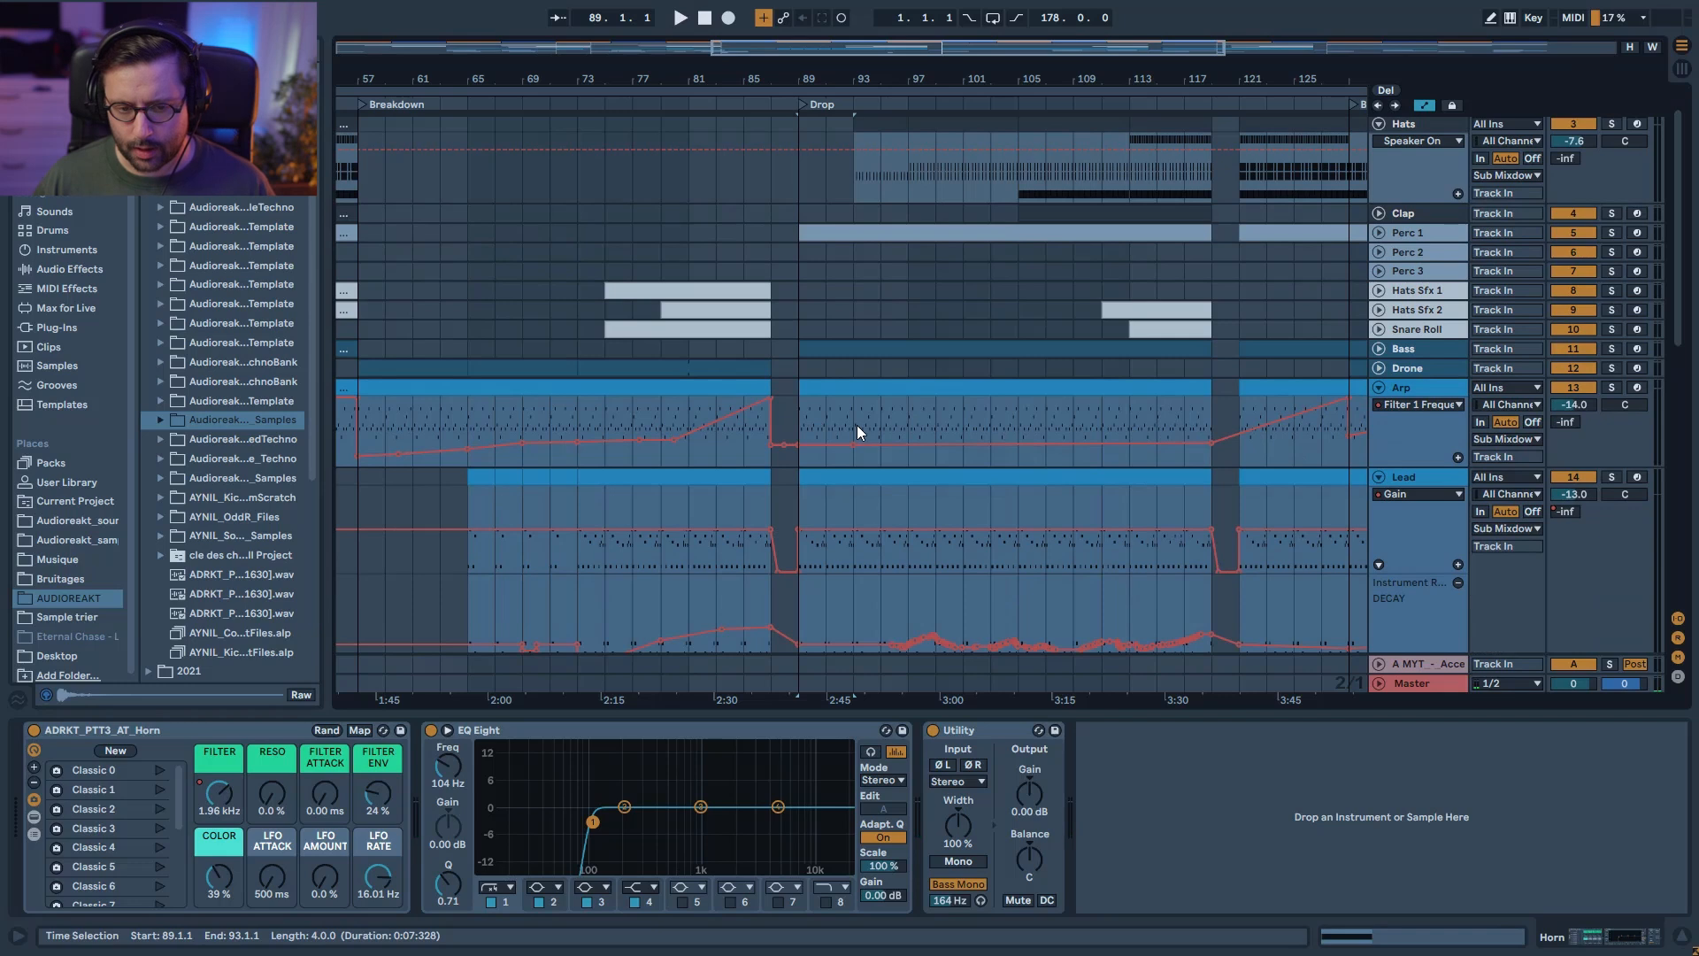
{"action": "scroll", "coordinate": [856, 425], "scroll_direction": "down", "scroll_amount": 1}
{"action": "scroll", "coordinate": [810, 541], "scroll_direction": "down", "scroll_amount": 2}
Step: Solo the Lead track and play it from bar 89, releasing the solo to hear it in the full mix
{"action": "left_click", "coordinate": [816, 548]}
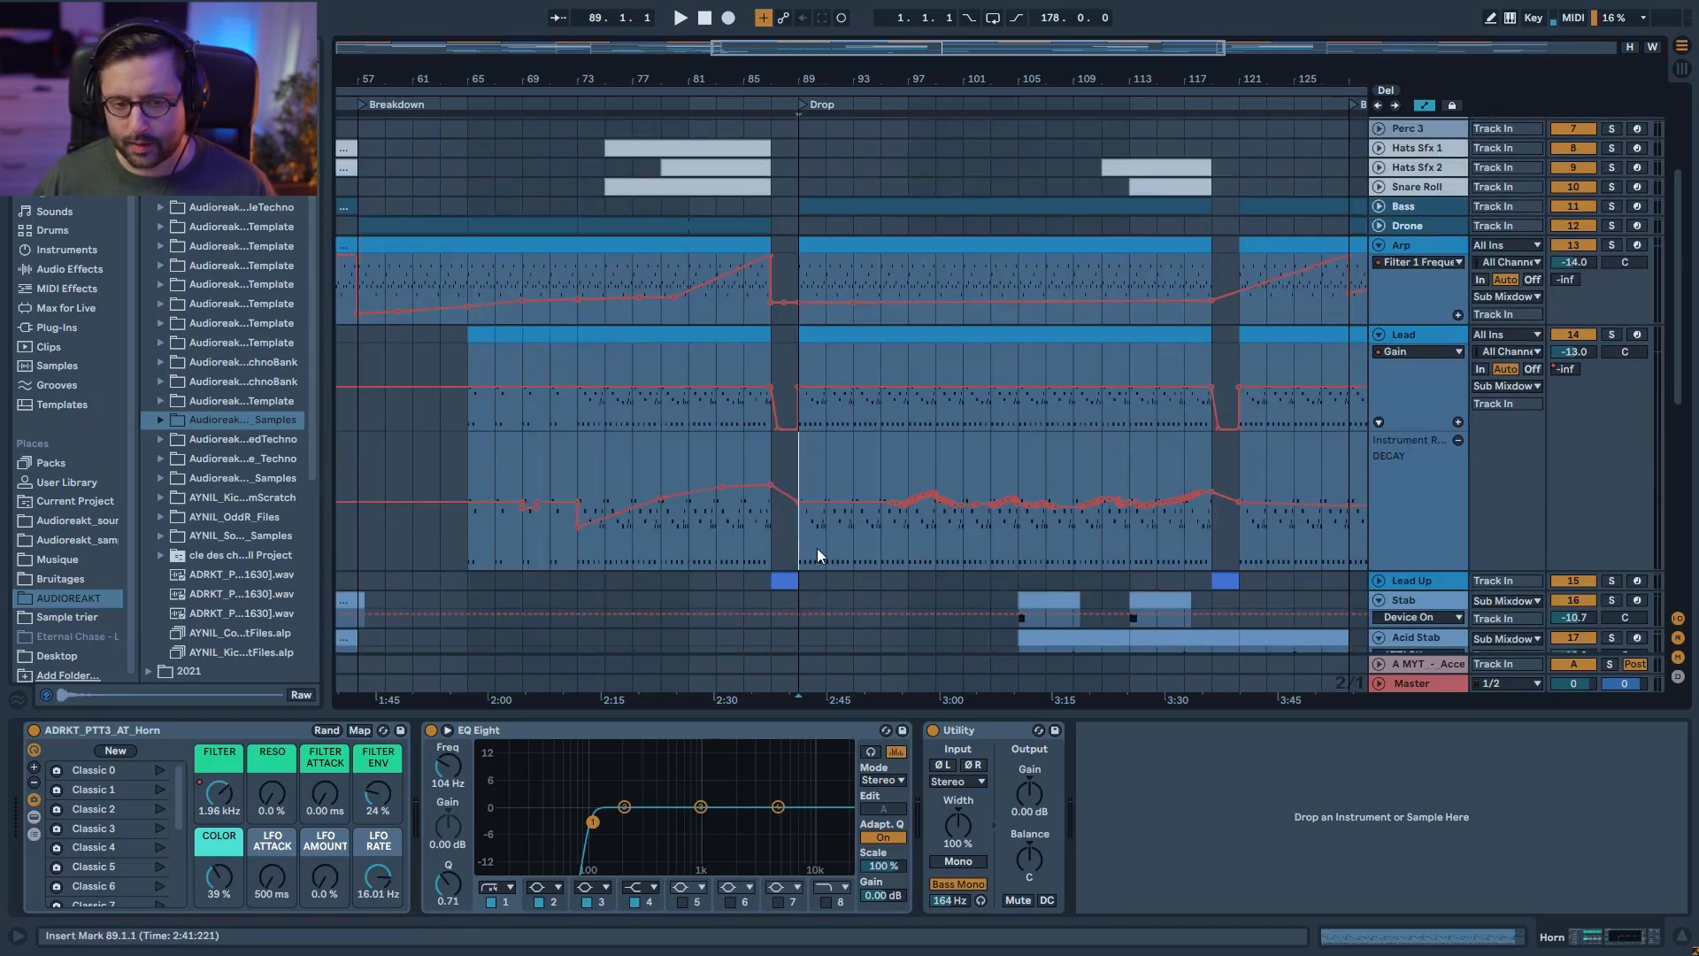
{"action": "left_click", "coordinate": [1610, 334]}
{"action": "key", "text": "space"}
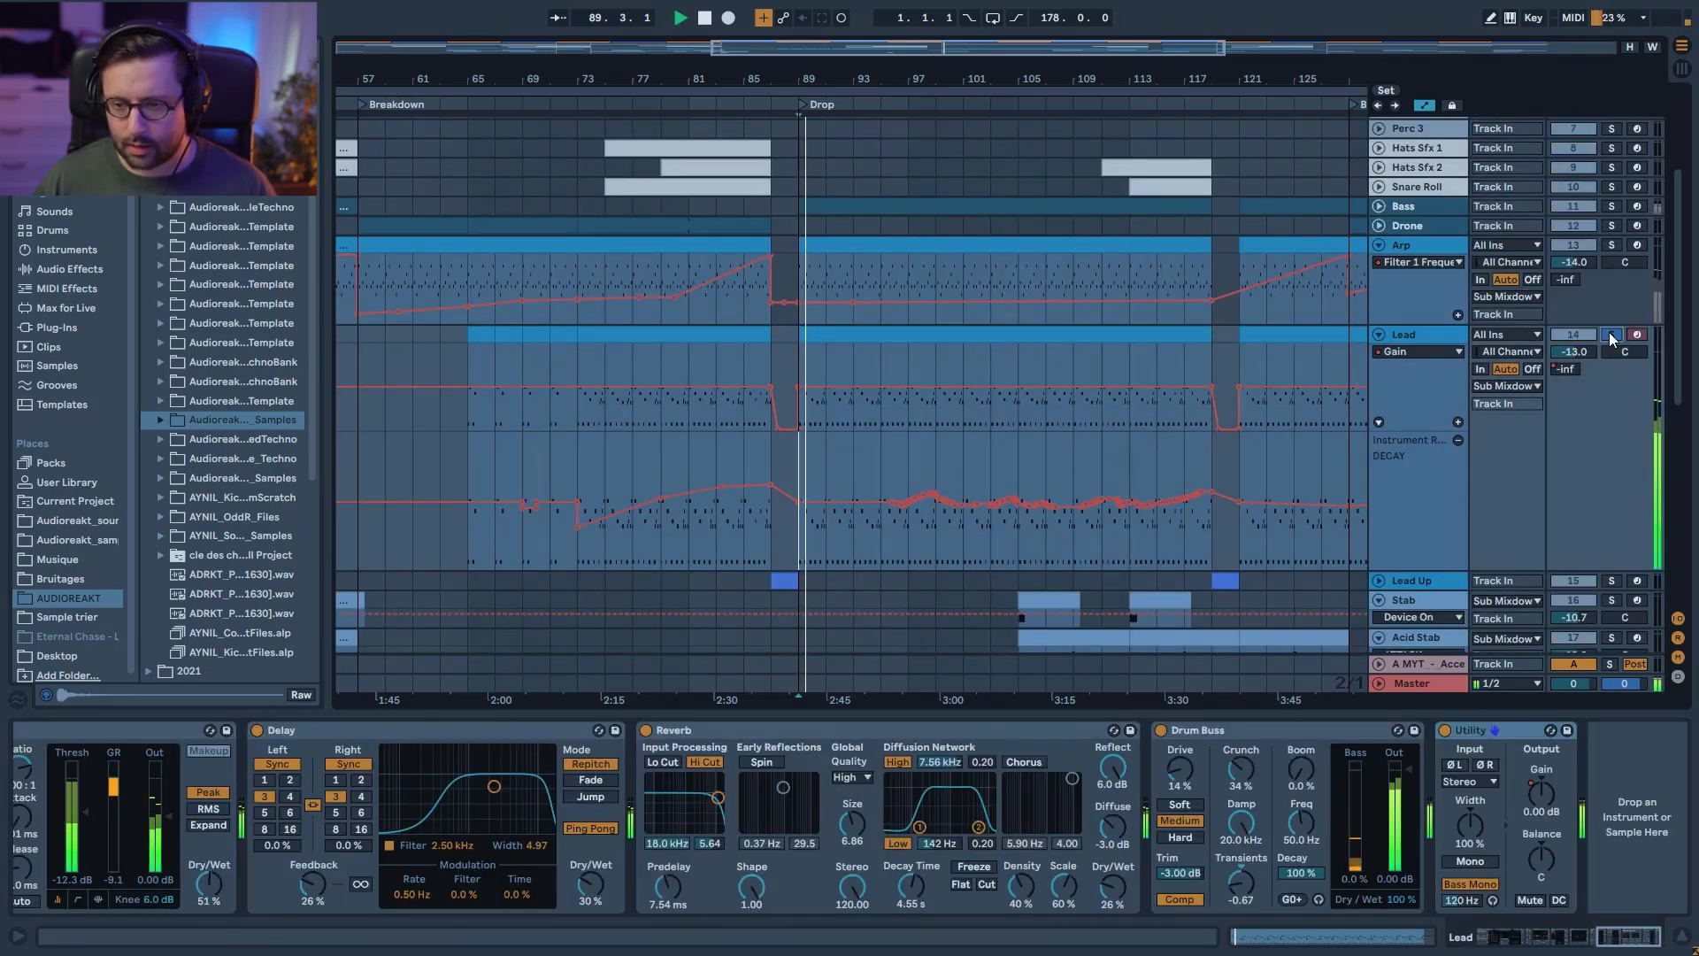
{"action": "key", "text": "space"}
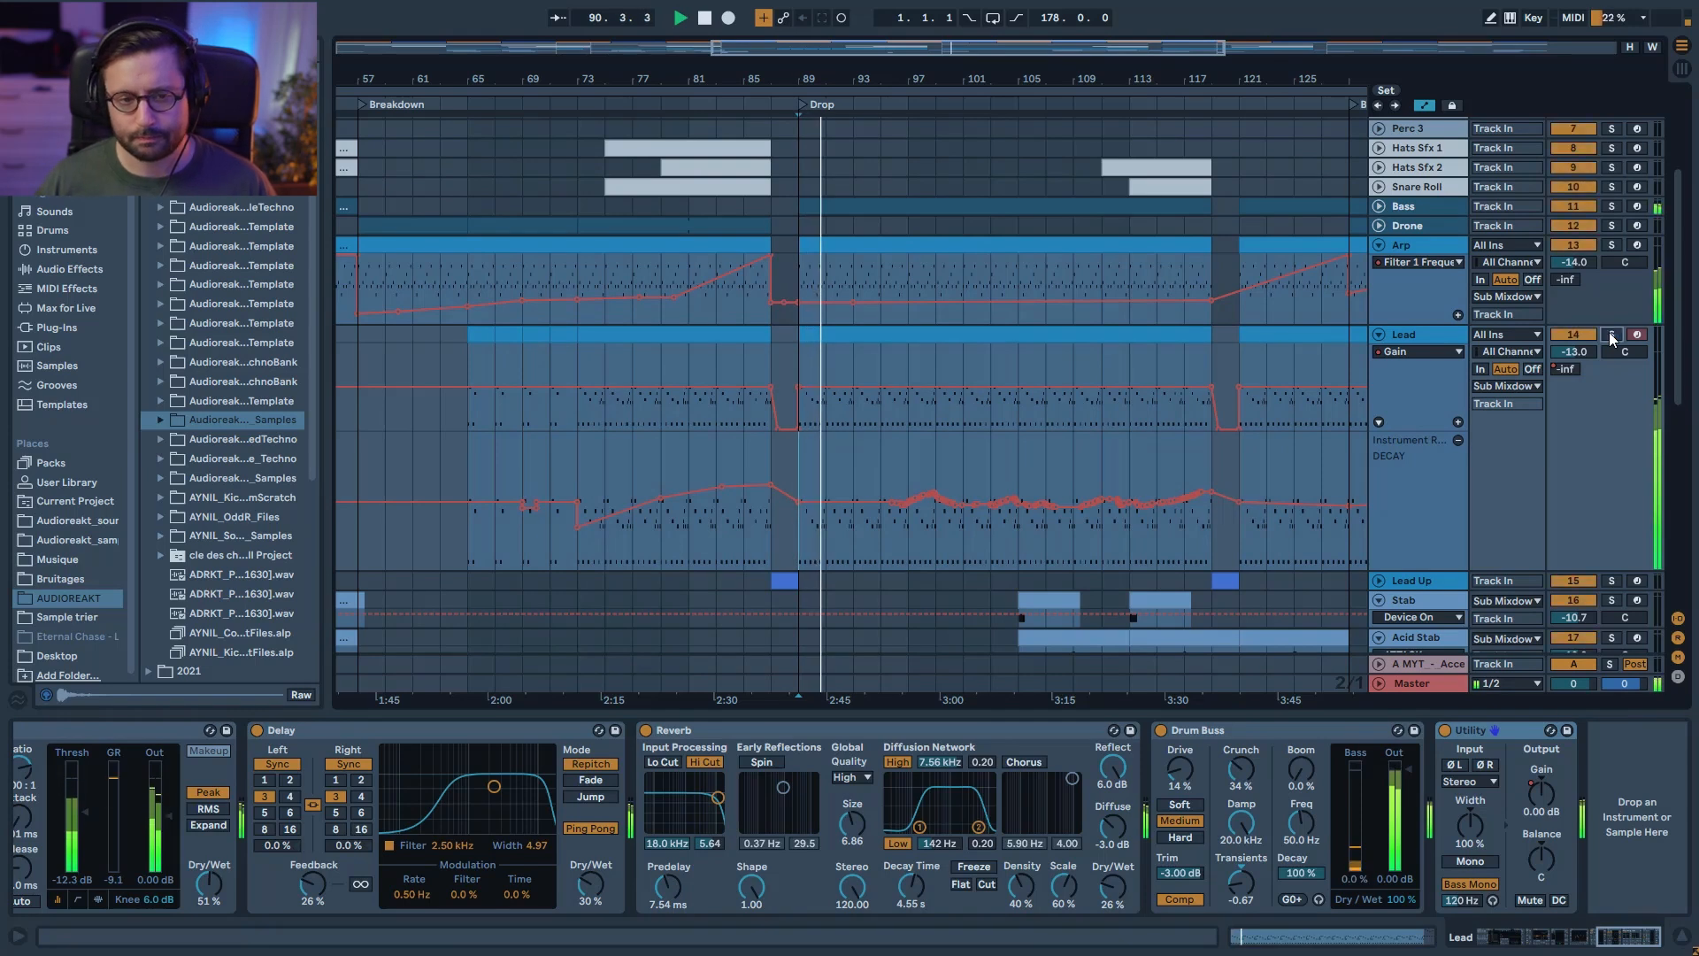
{"action": "left_click", "coordinate": [1610, 334]}
Step: Play the full mix from bar 89 and fold the Arp and Lead tracks during playback
{"action": "scroll", "coordinate": [1584, 325], "scroll_direction": "up", "scroll_amount": 3}
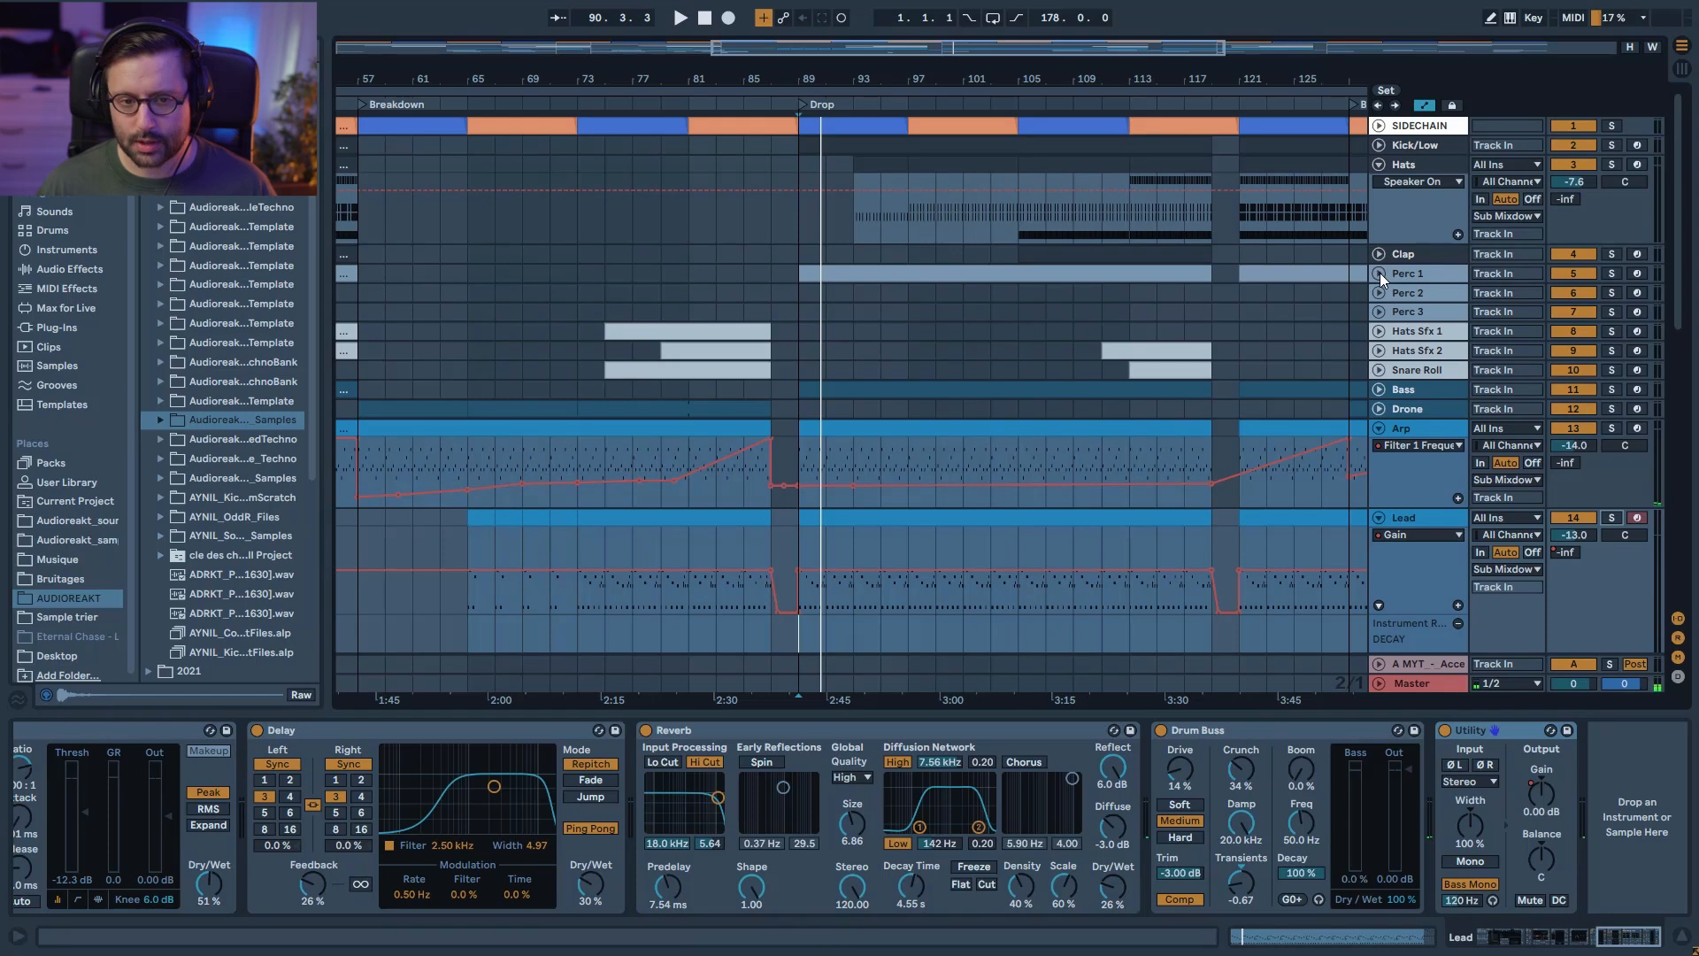
{"action": "left_click", "coordinate": [814, 250]}
{"action": "key", "text": "space"}
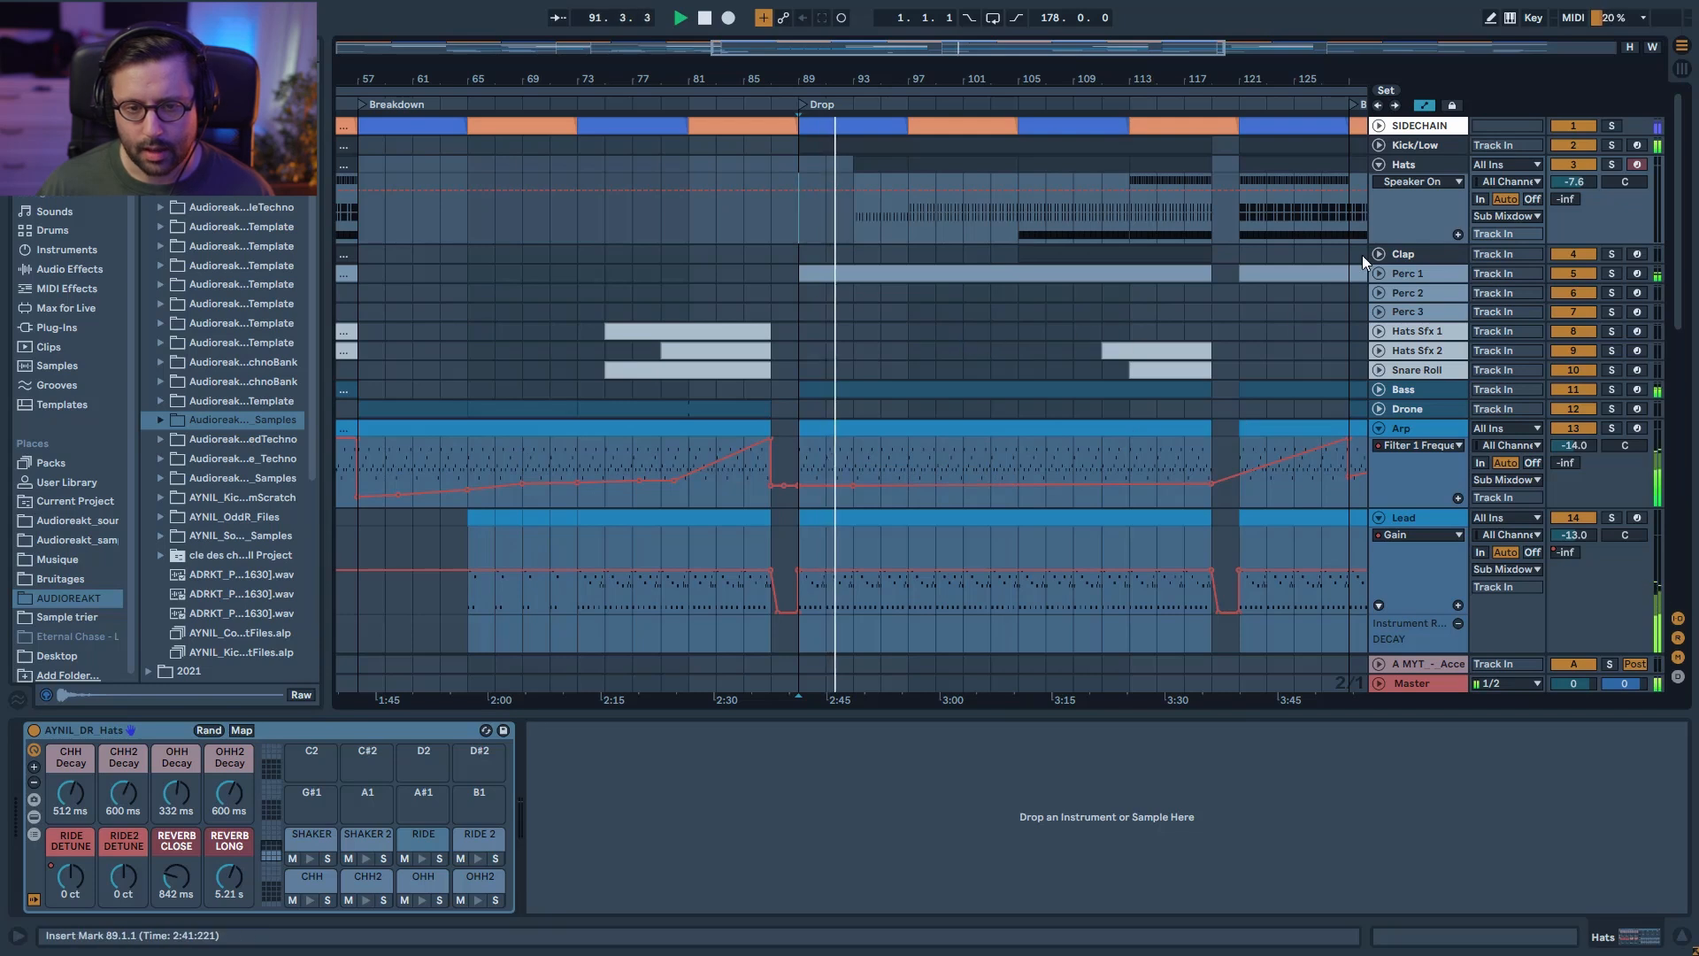
{"action": "left_click", "coordinate": [1379, 428]}
{"action": "left_click", "coordinate": [1382, 445]}
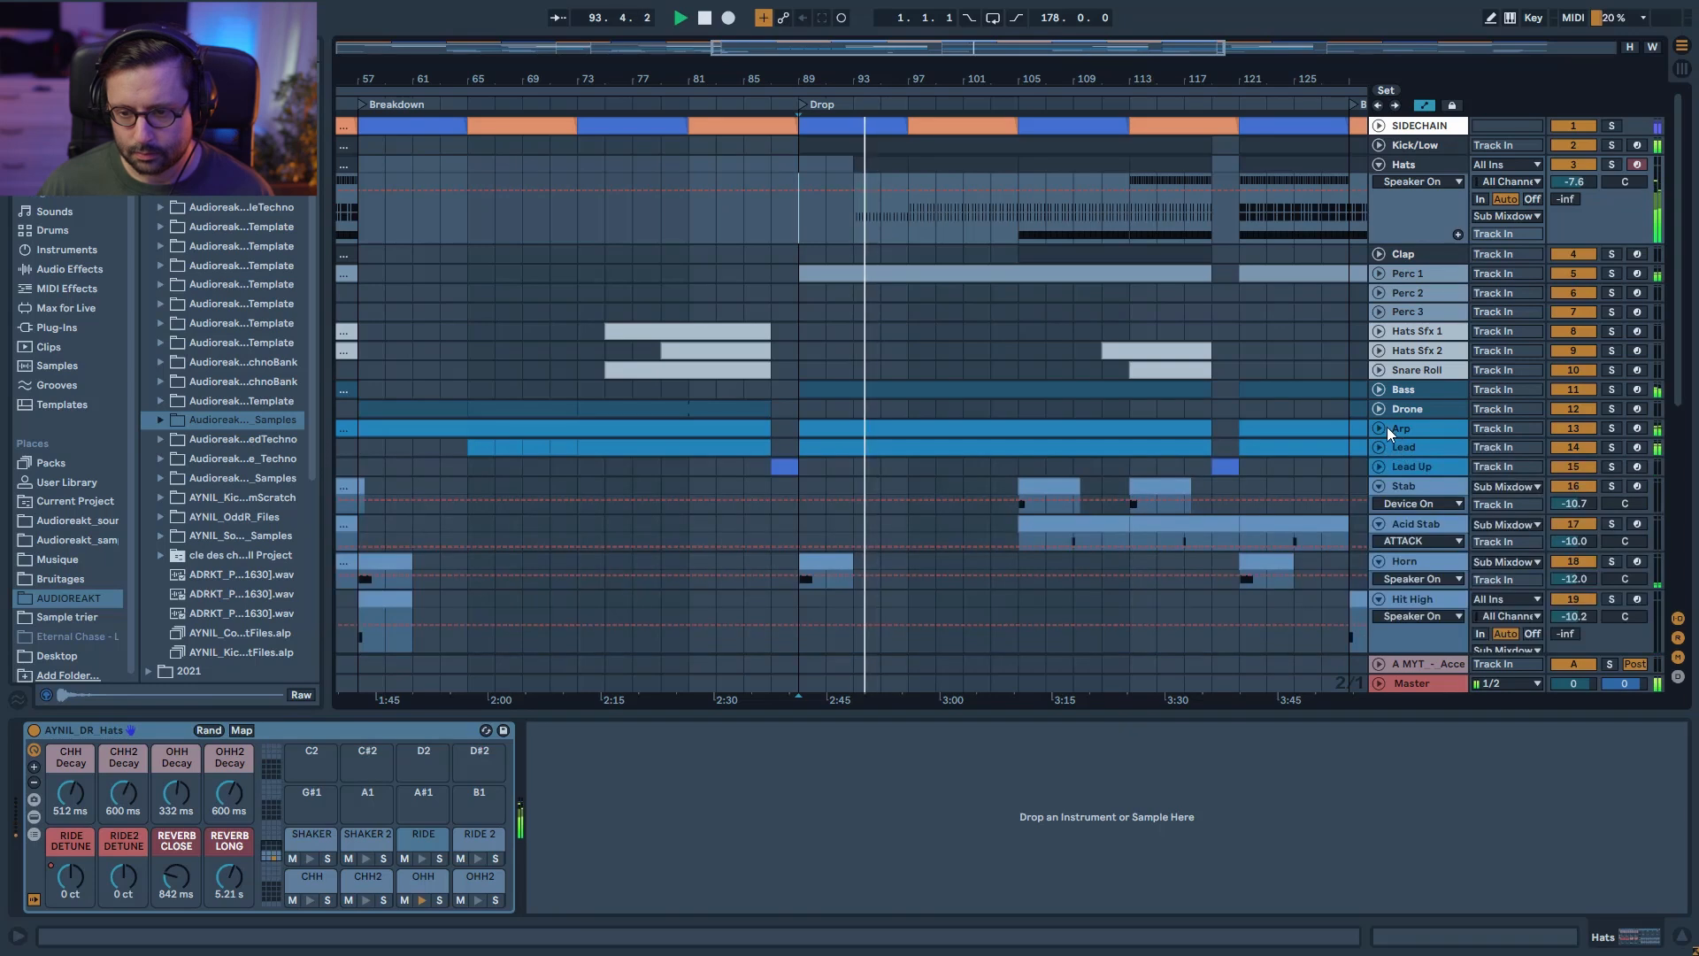
Step: Unfold the Arp track and inspect the last devices in its chain while the Drop plays
{"action": "left_click", "coordinate": [1382, 427]}
{"action": "left_click_drag", "start_coordinate": [1558, 937], "coordinate": [1656, 937]}
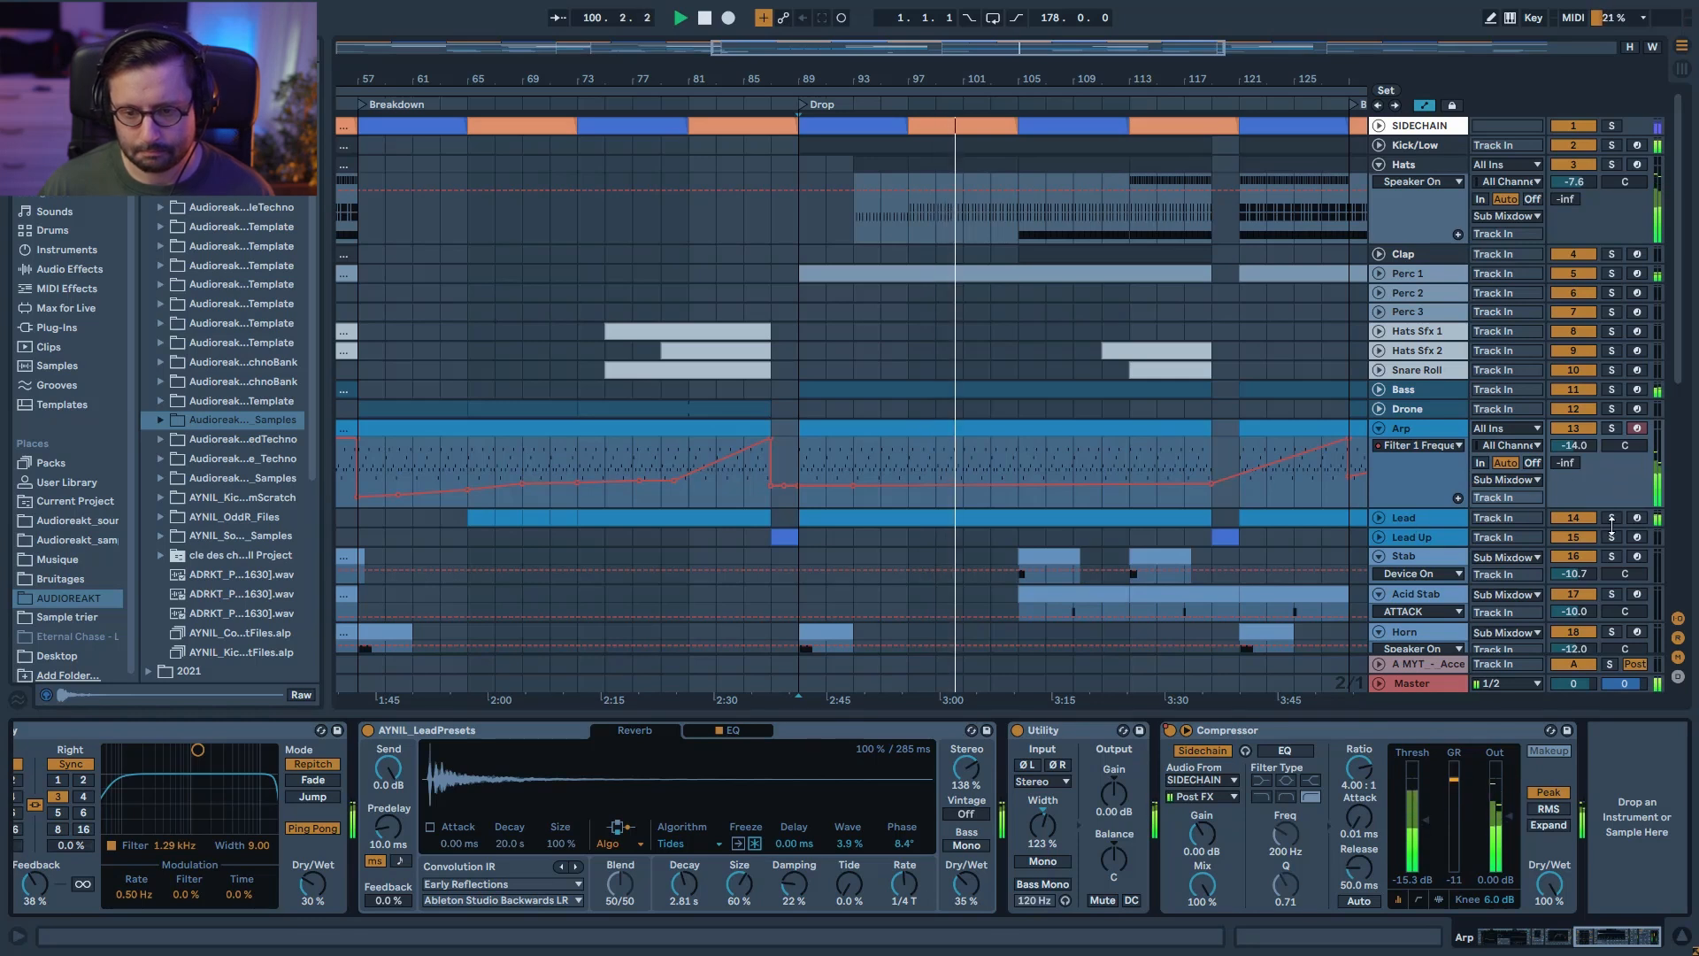
Step: Stop the playback and place the insert marker at bar 95 on the Hats track
{"action": "left_click_drag", "start_coordinate": [908, 51], "coordinate": [908, 25]}
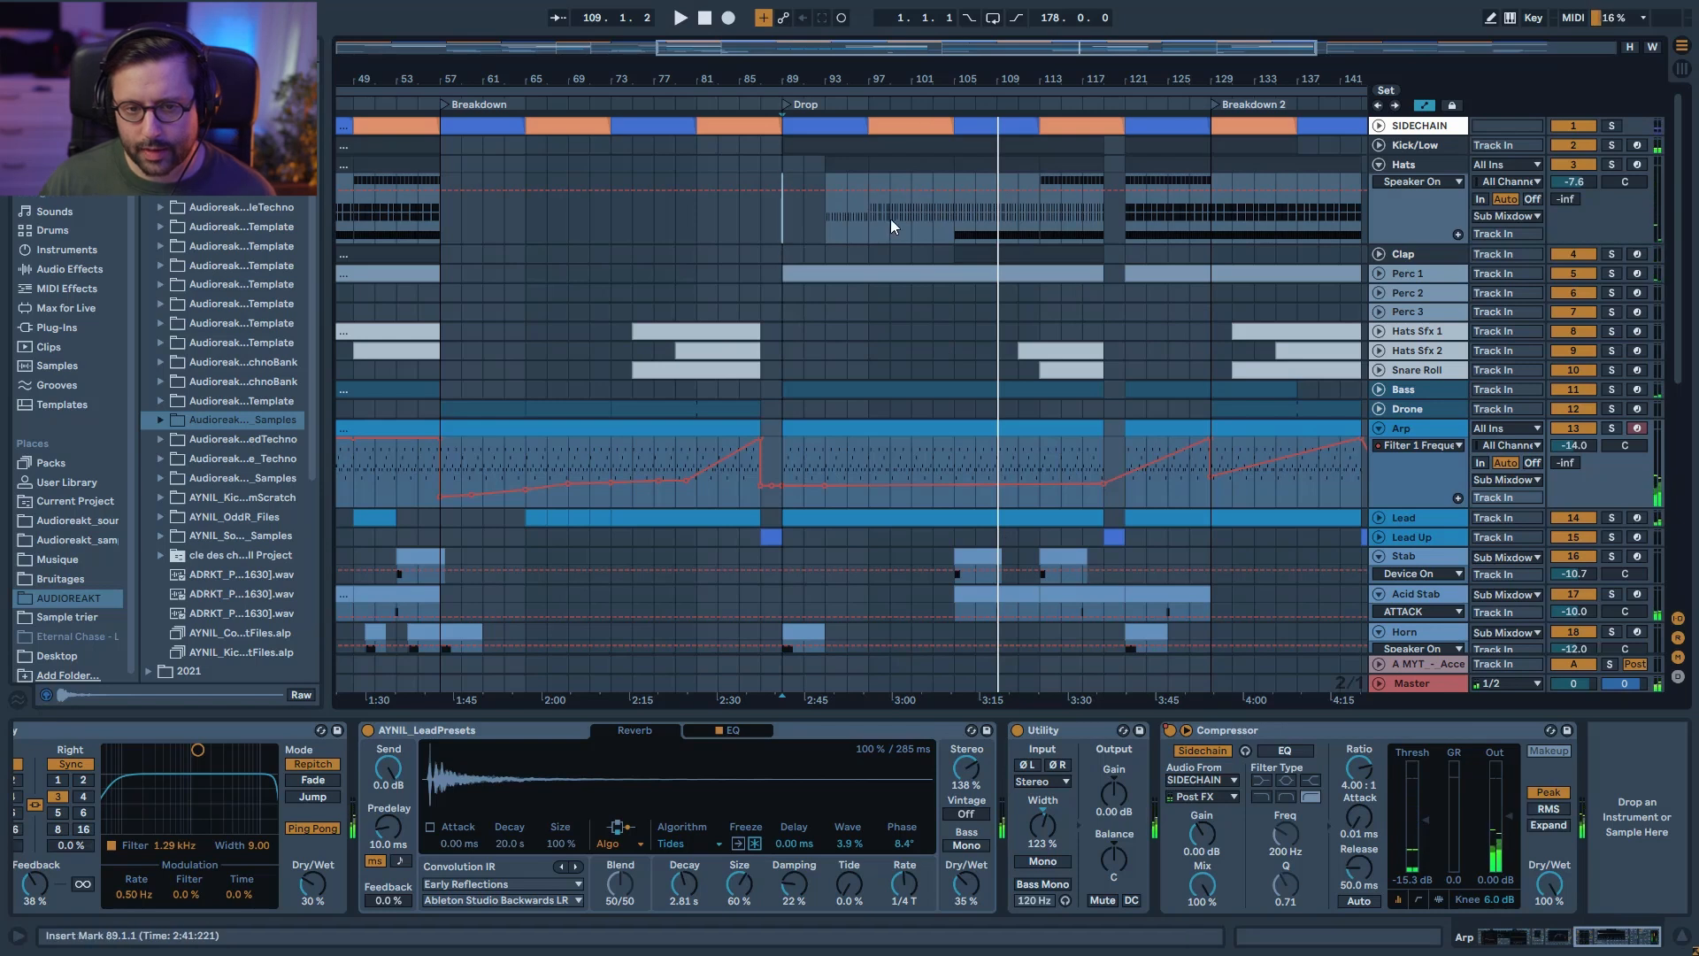
{"action": "key", "text": "space"}
{"action": "left_click", "coordinate": [836, 231]}
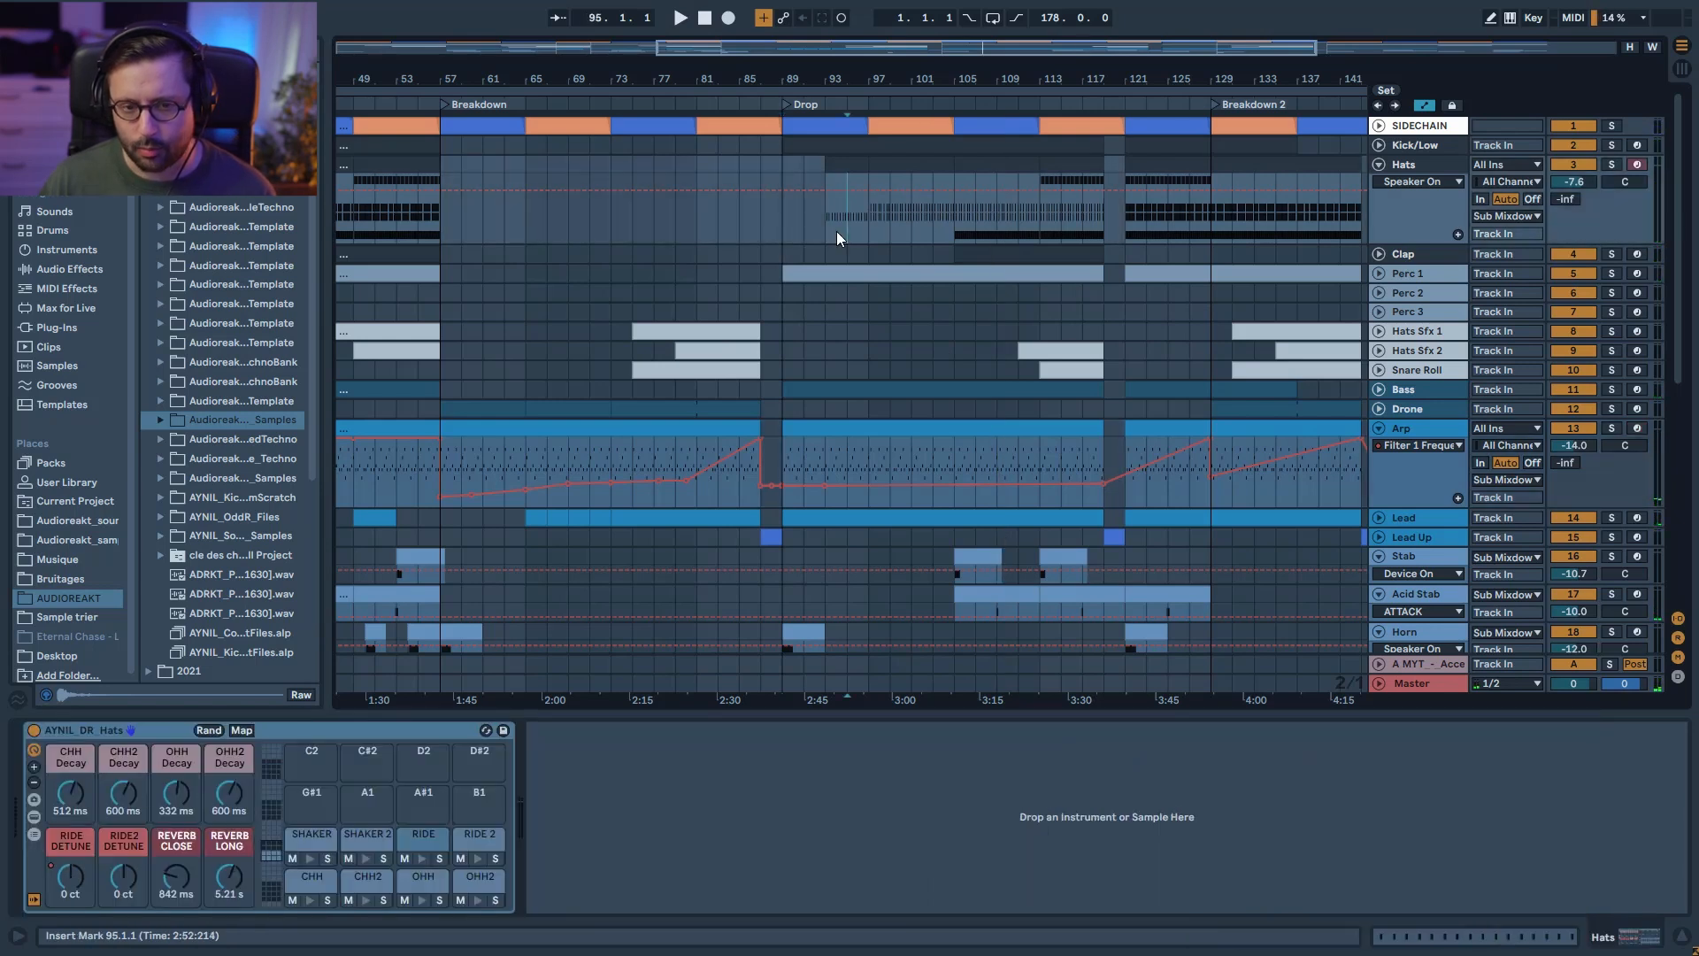
Step: Open the Hats clips of the Drop at bars 93, 97, 105 and 113 in turn to compare their note patterns
{"action": "left_click", "coordinate": [849, 162]}
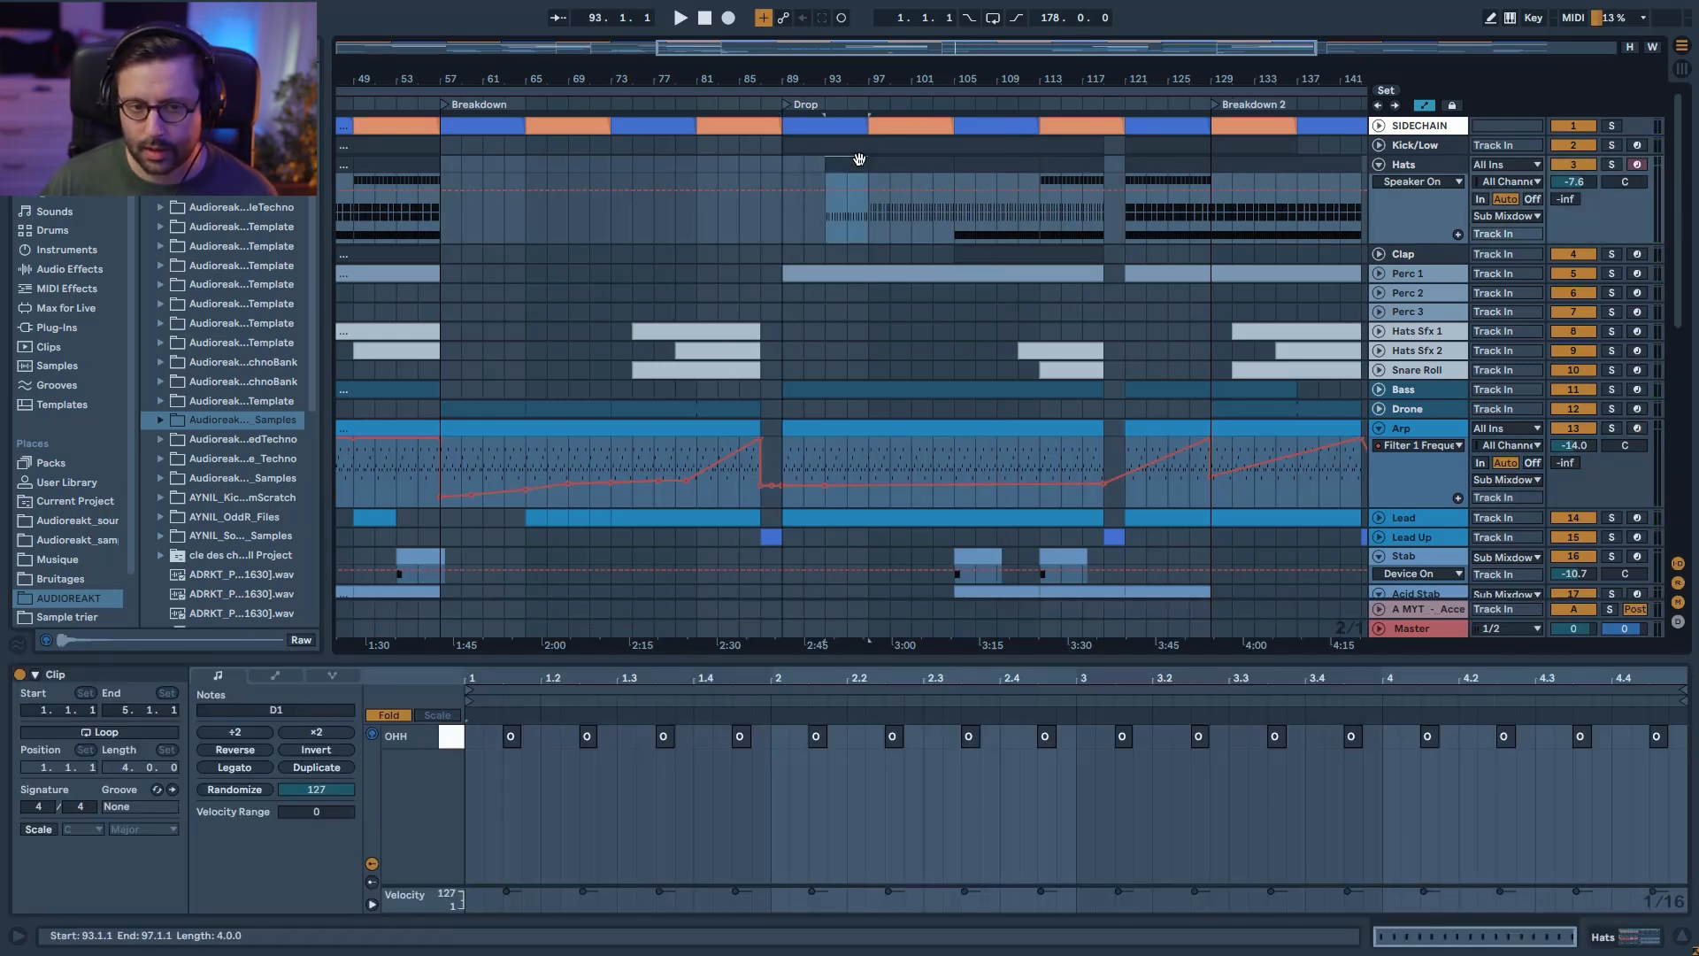
{"action": "left_click", "coordinate": [916, 170]}
{"action": "left_click", "coordinate": [994, 164]}
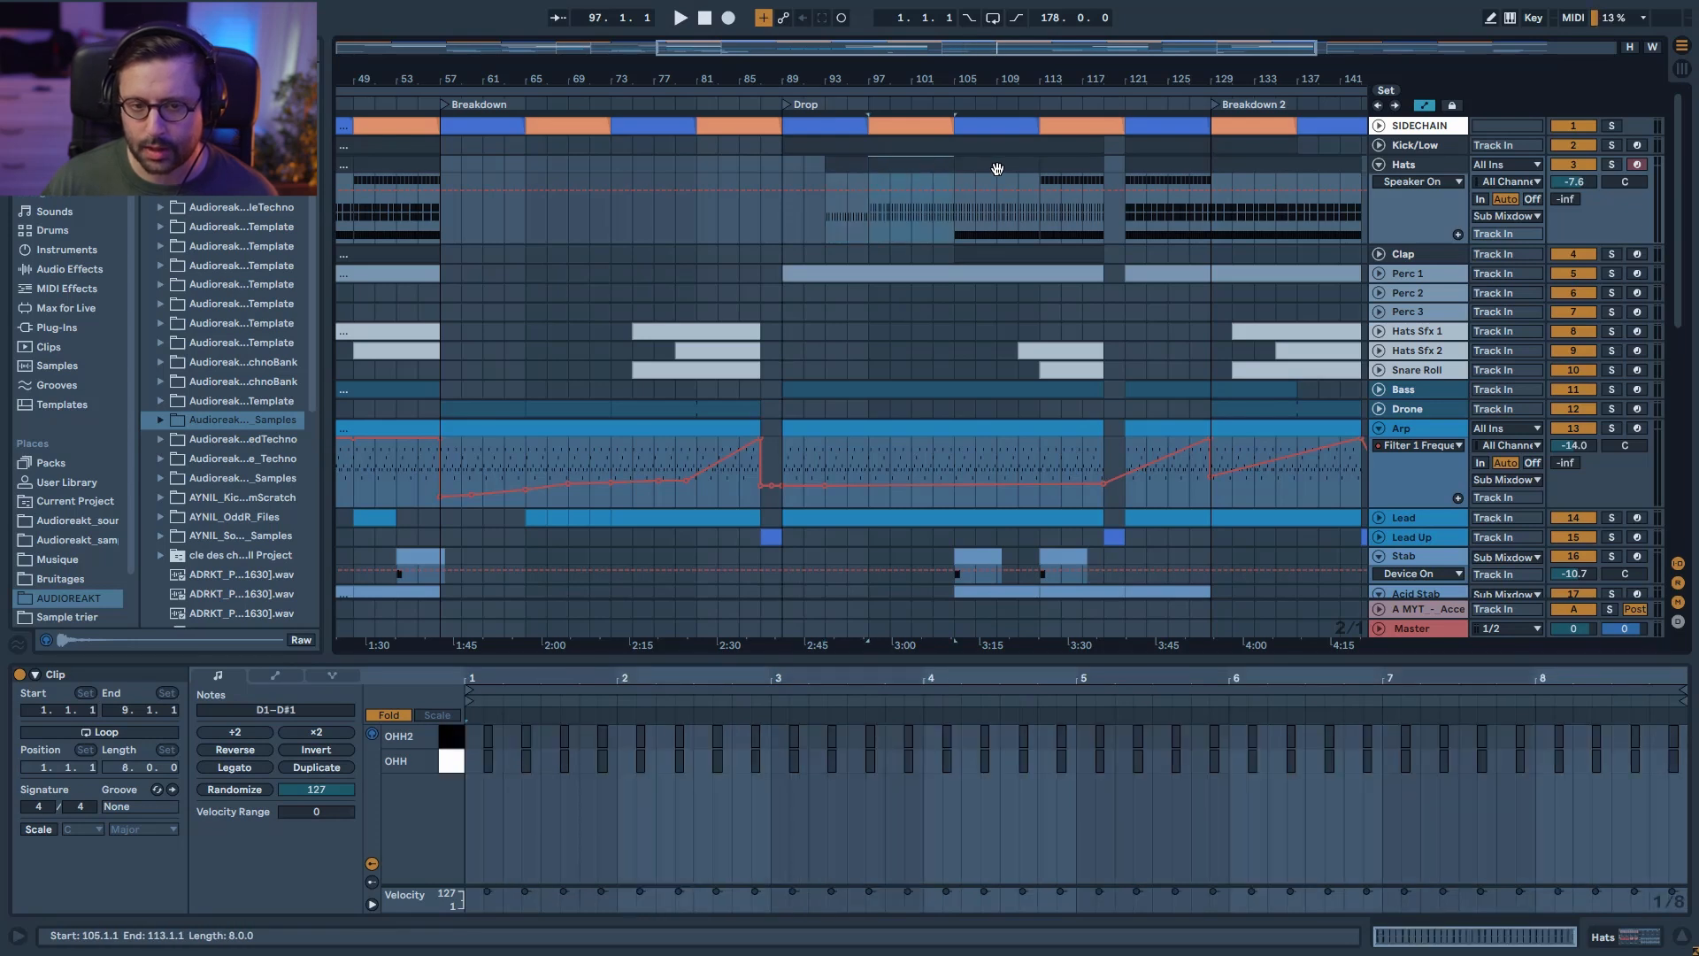
{"action": "left_click", "coordinate": [1069, 169]}
{"action": "scroll", "coordinate": [1069, 462], "scroll_direction": "down", "scroll_amount": 3}
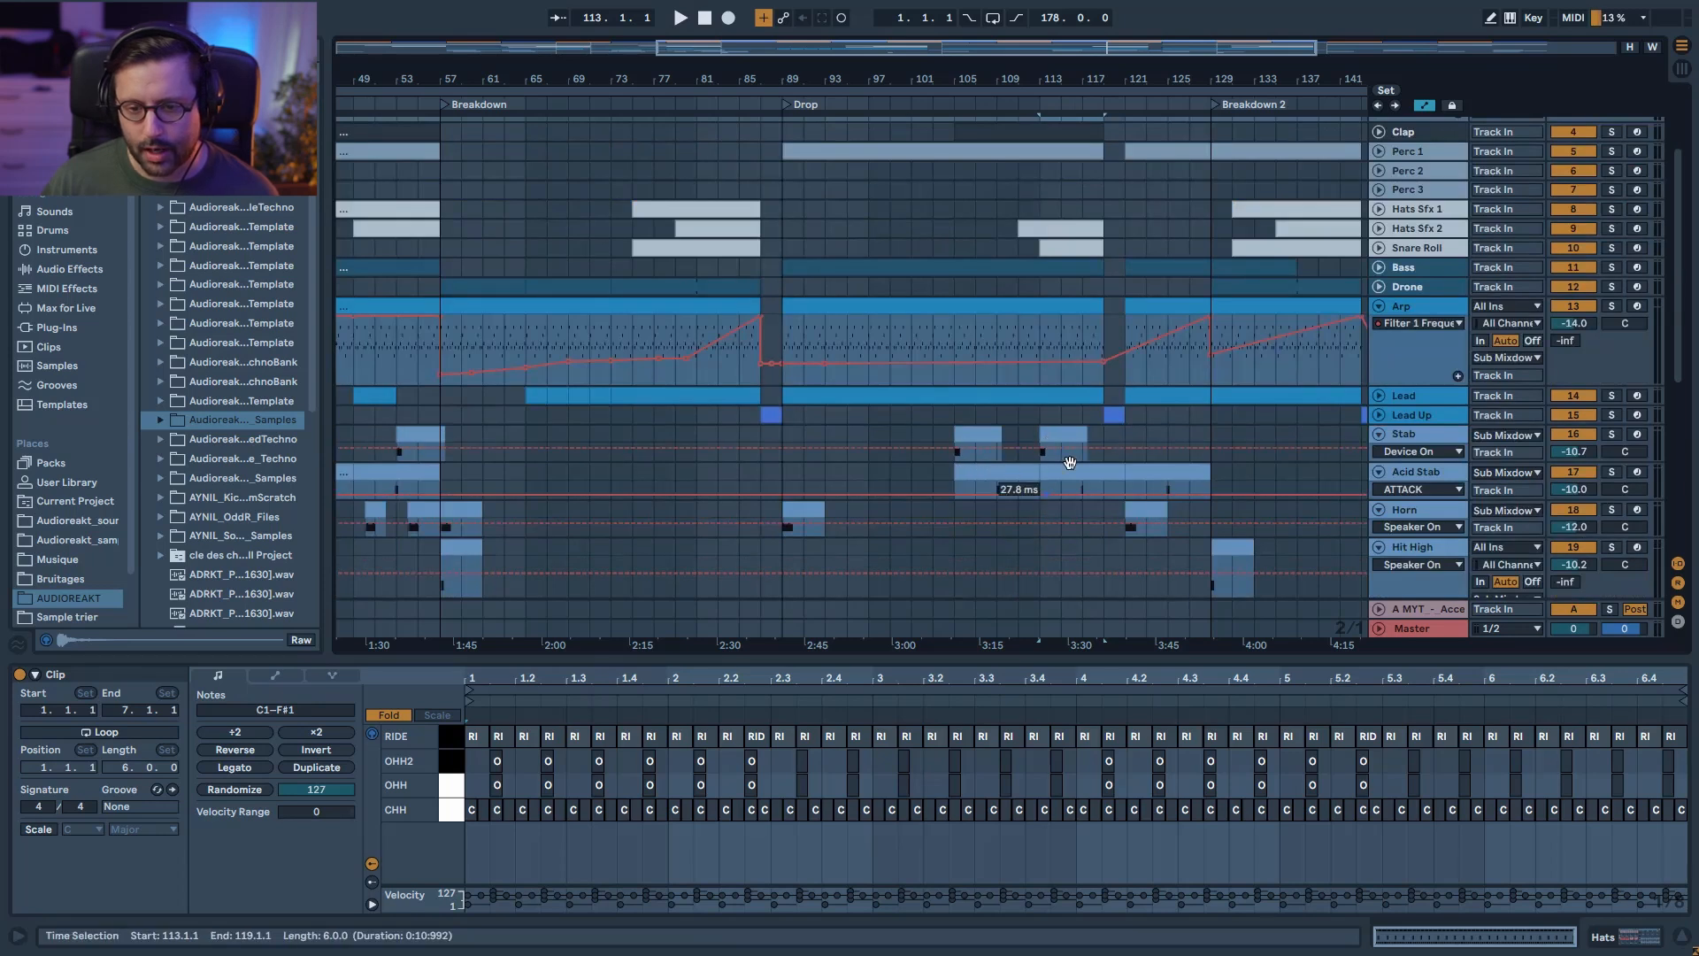
{"action": "scroll", "coordinate": [1033, 477], "scroll_direction": "up", "scroll_amount": 3}
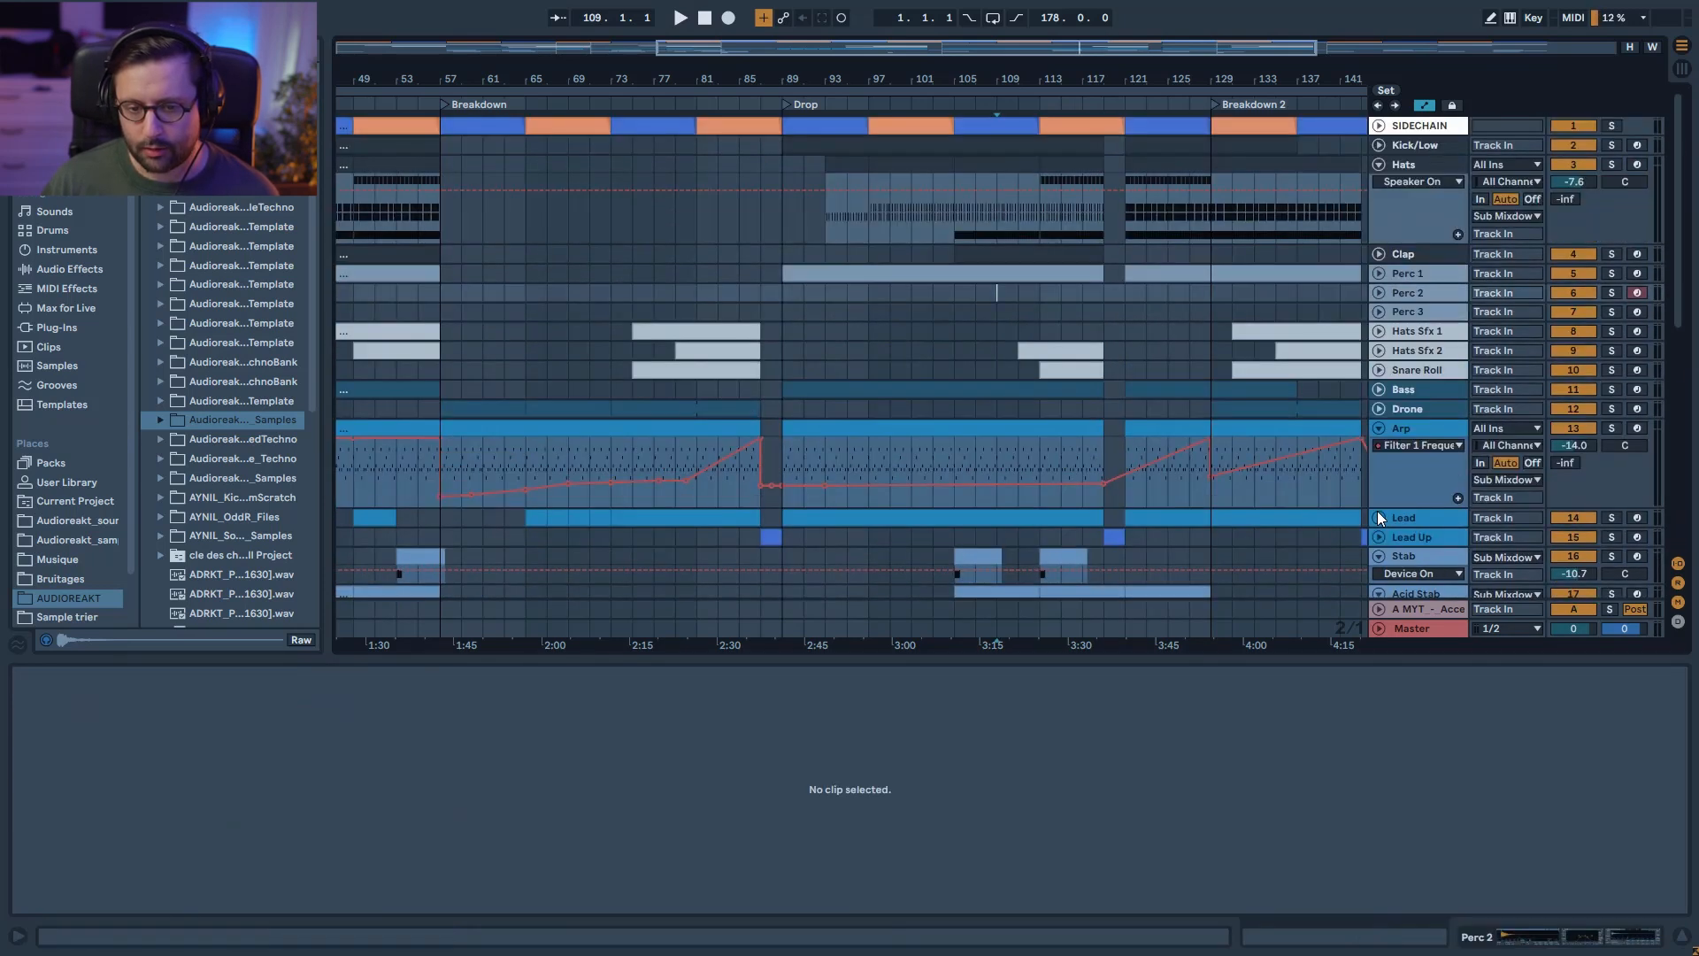
Step: Unfold the Lead track, show its Instrument Rack ATTACK automation, and review the automation over the Drop
{"action": "left_click", "coordinate": [1378, 517]}
{"action": "scroll", "coordinate": [1378, 515], "scroll_direction": "down", "scroll_amount": 6}
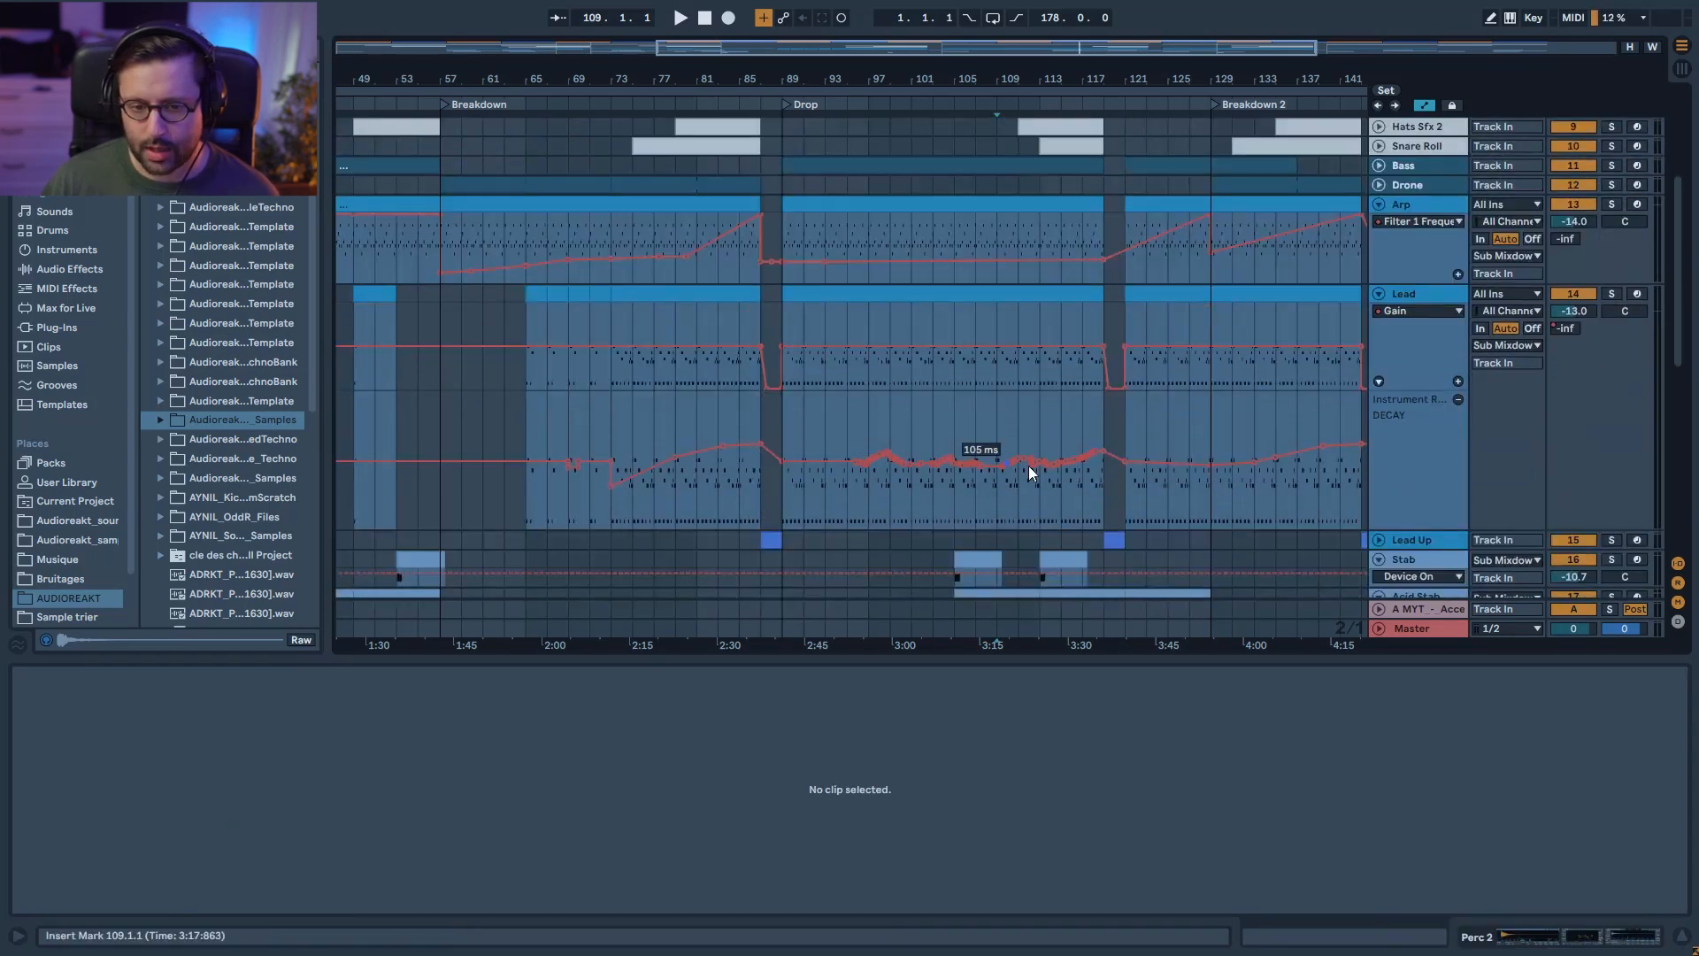
{"action": "left_click", "coordinate": [1408, 314]}
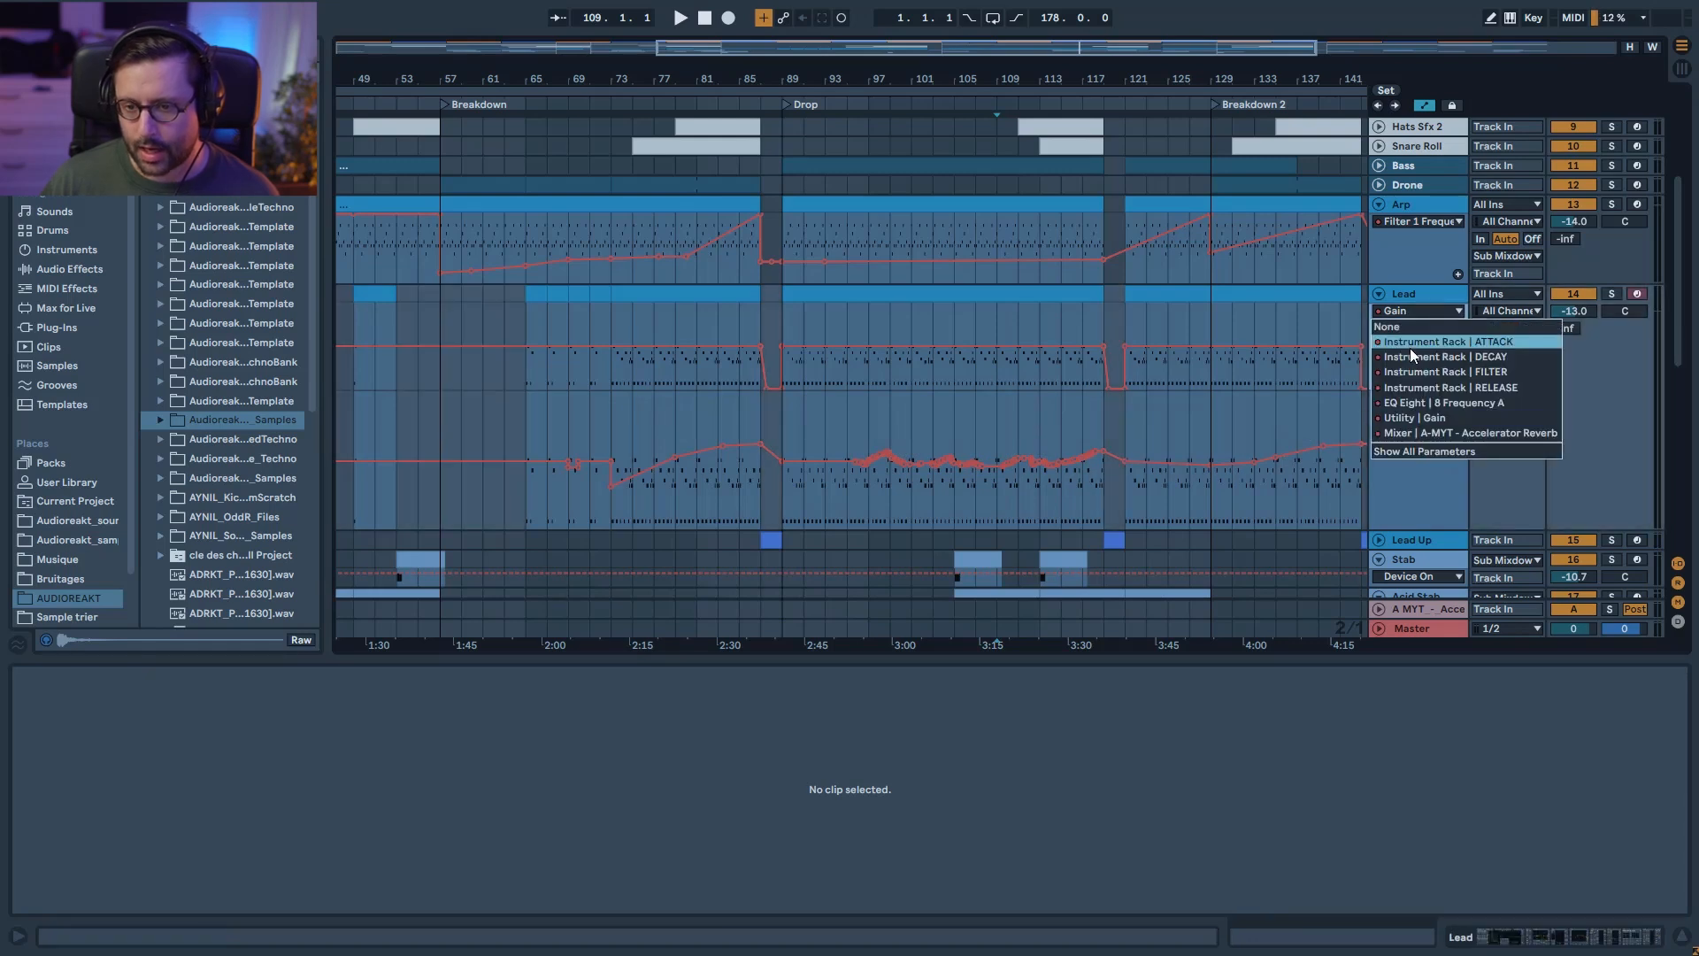
{"action": "left_click", "coordinate": [1429, 346]}
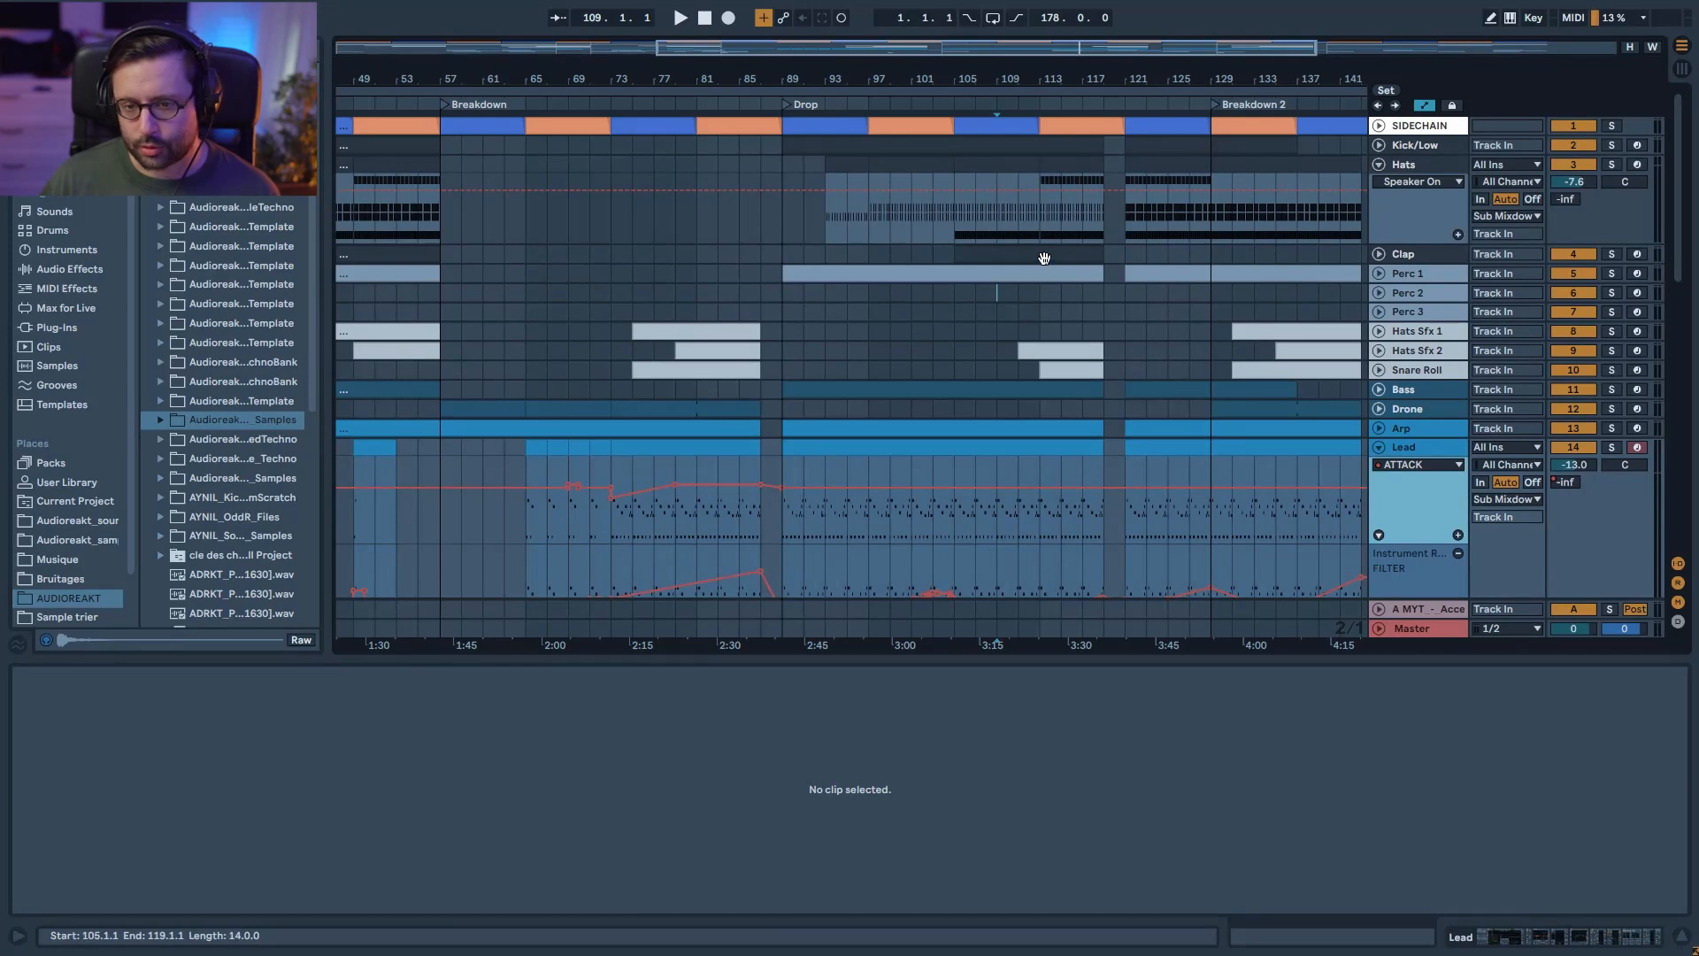
{"action": "scroll", "coordinate": [1128, 421], "scroll_direction": "down", "scroll_amount": 3}
{"action": "scroll", "coordinate": [1207, 405], "scroll_direction": "up", "scroll_amount": 3}
{"action": "scroll", "coordinate": [1071, 179], "scroll_direction": "right", "scroll_amount": 3}
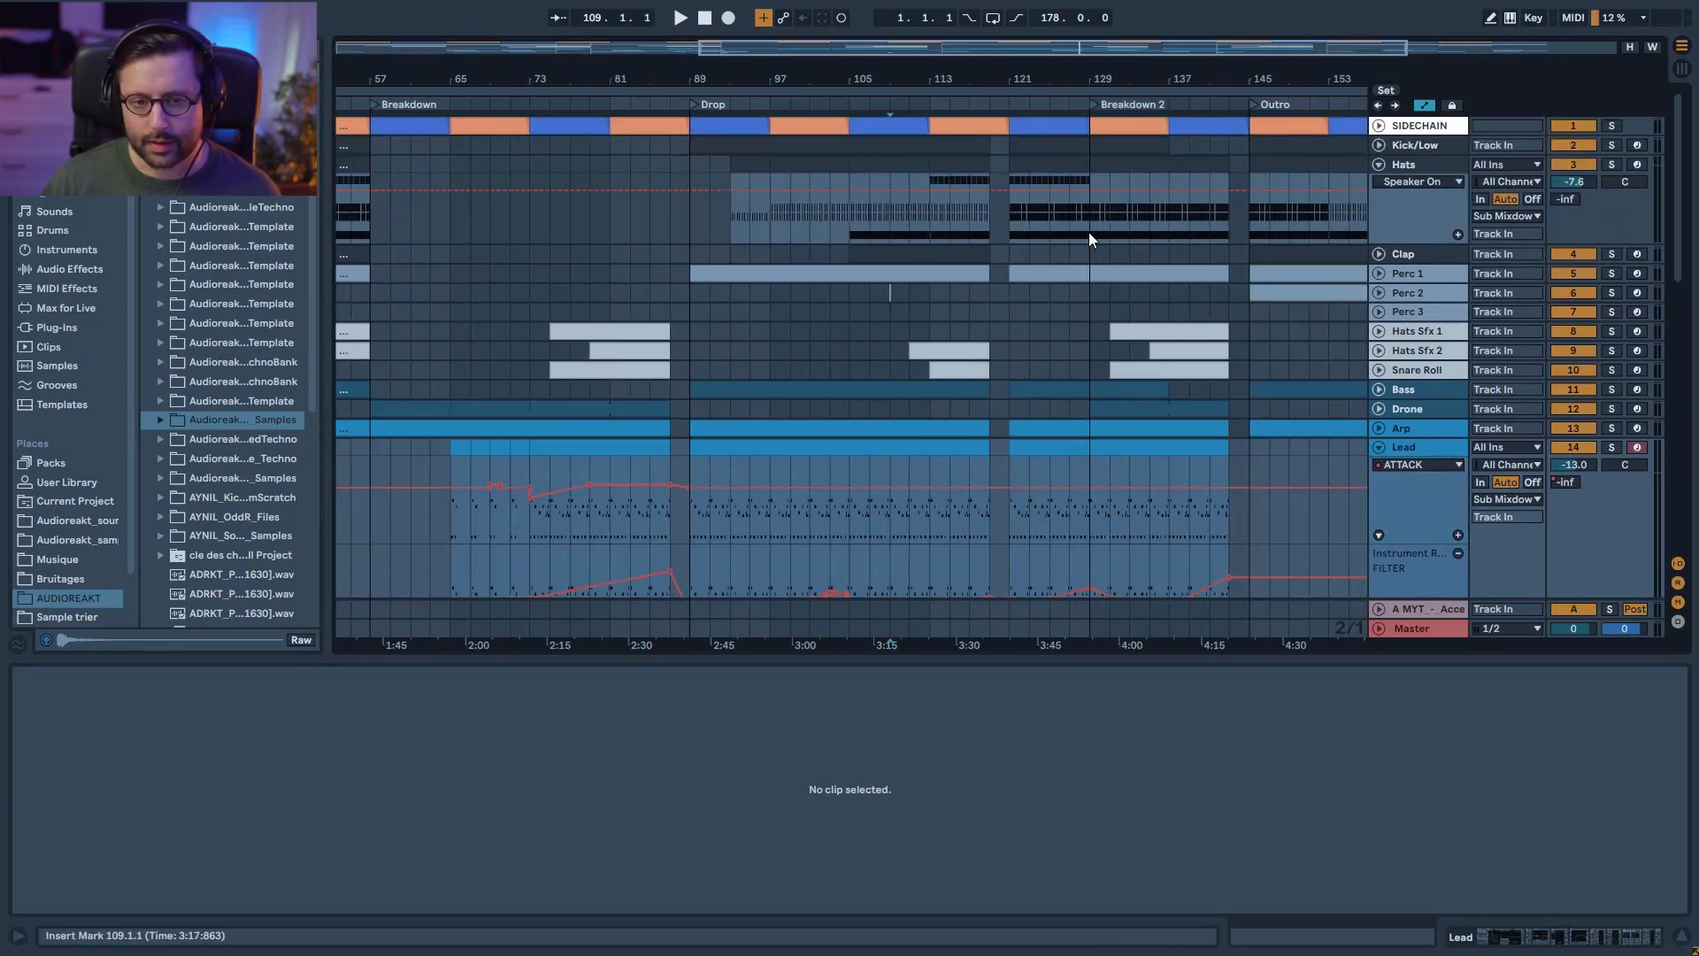
Step: Solo the Hats track and play it from bar 113
{"action": "left_click", "coordinate": [932, 220]}
{"action": "left_click", "coordinate": [1608, 165]}
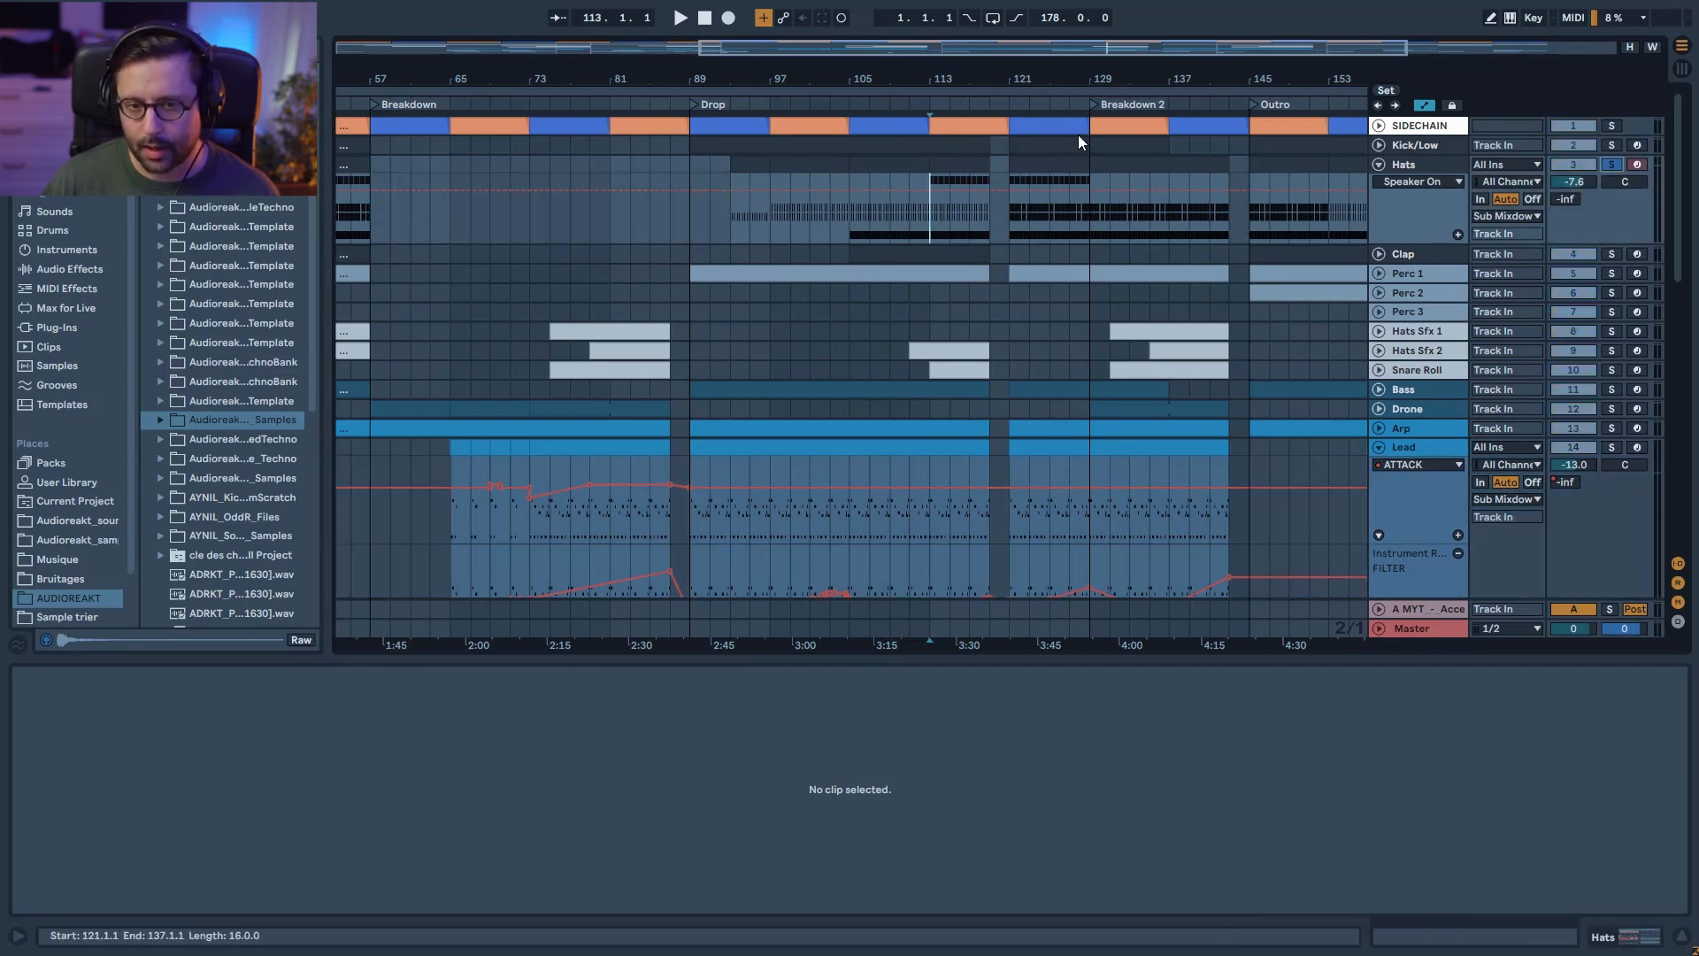
{"action": "key", "text": "space"}
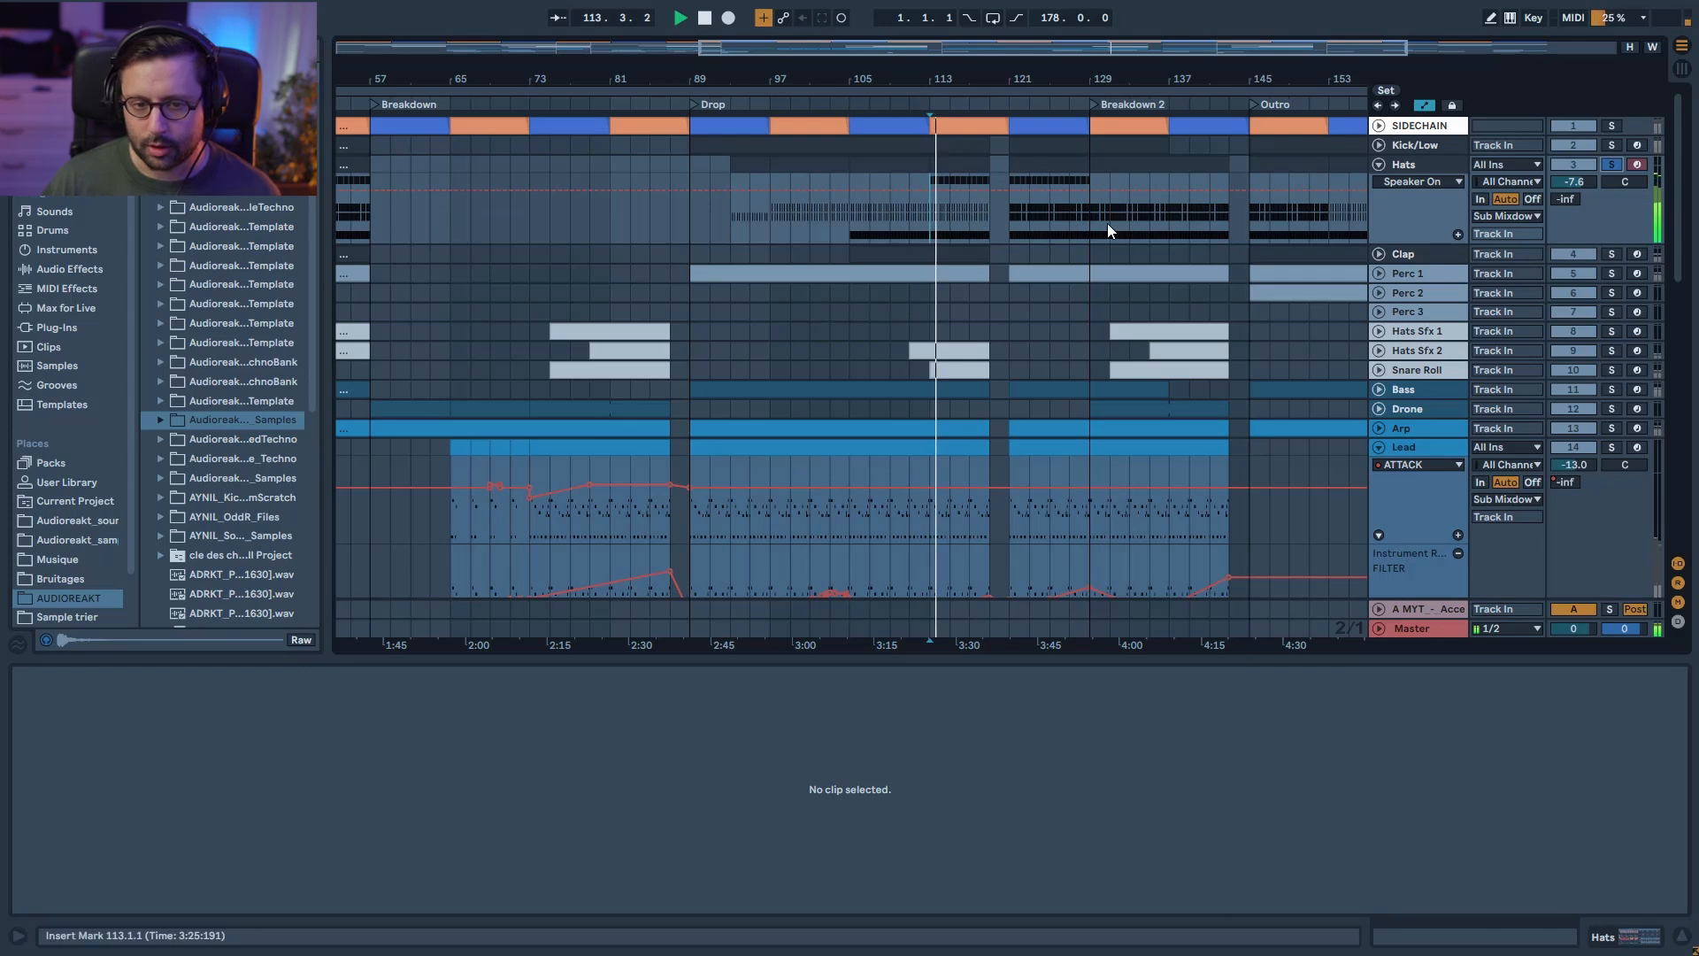
{"action": "key", "text": "space"}
Step: Compare the Hats clips at bars 113 and 121 by opening each one and playing the soloed track from both bars
{"action": "left_click", "coordinate": [961, 177]}
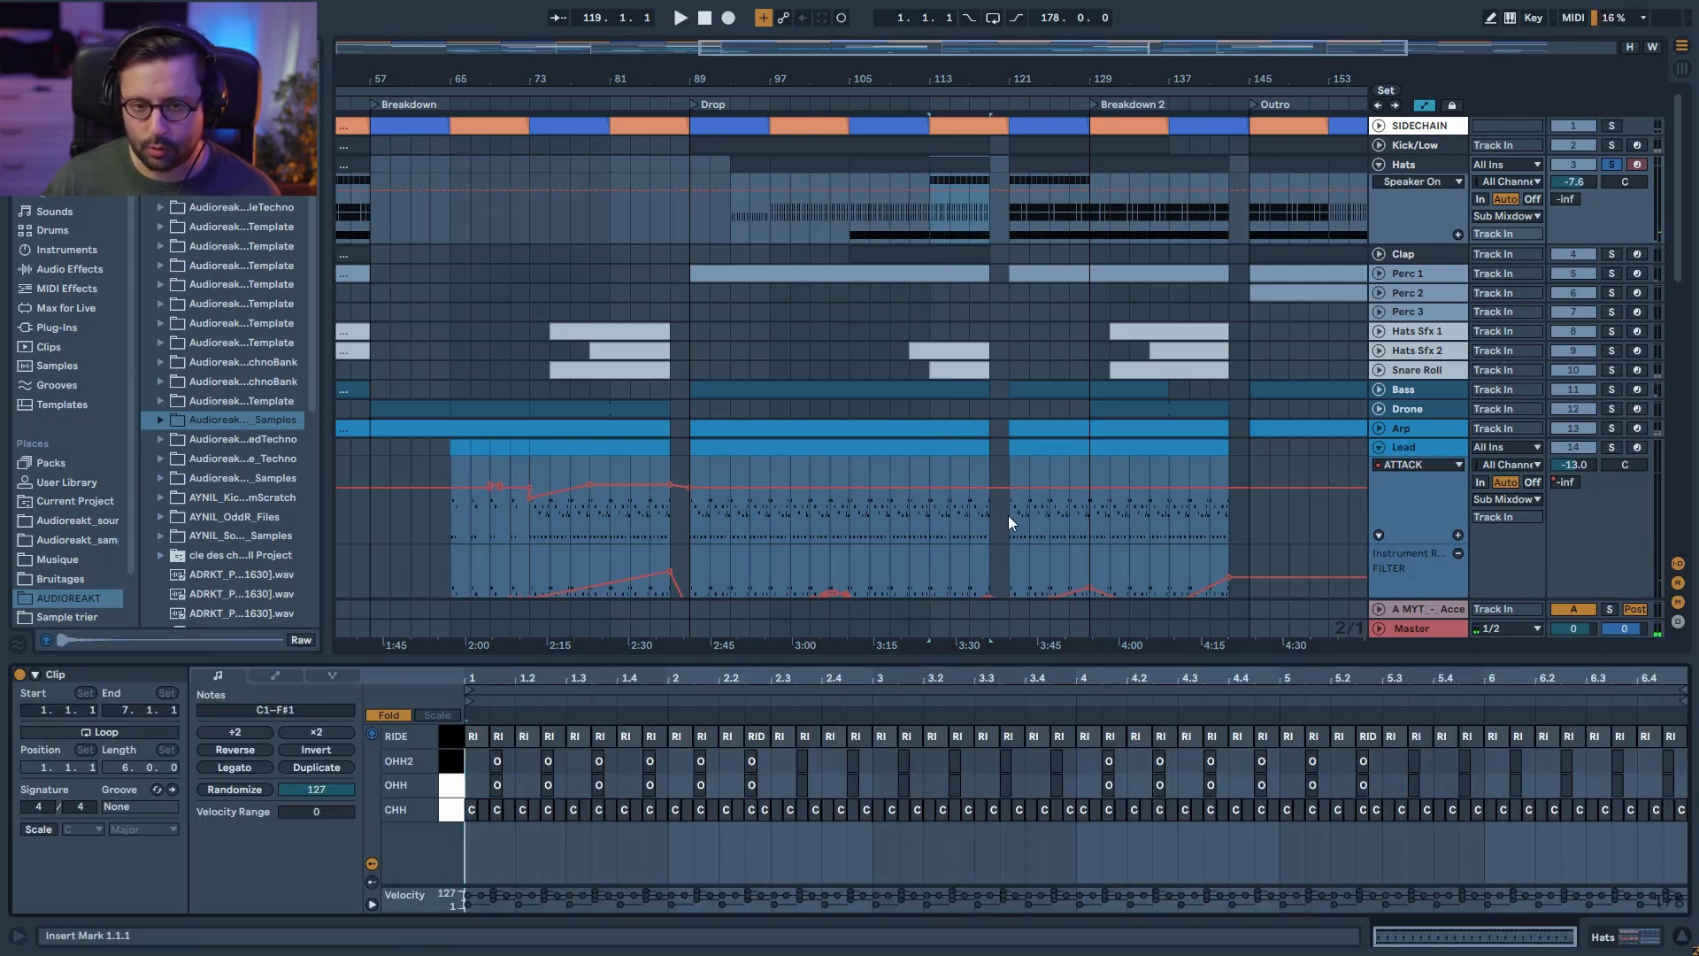
{"action": "left_click", "coordinate": [1060, 172]}
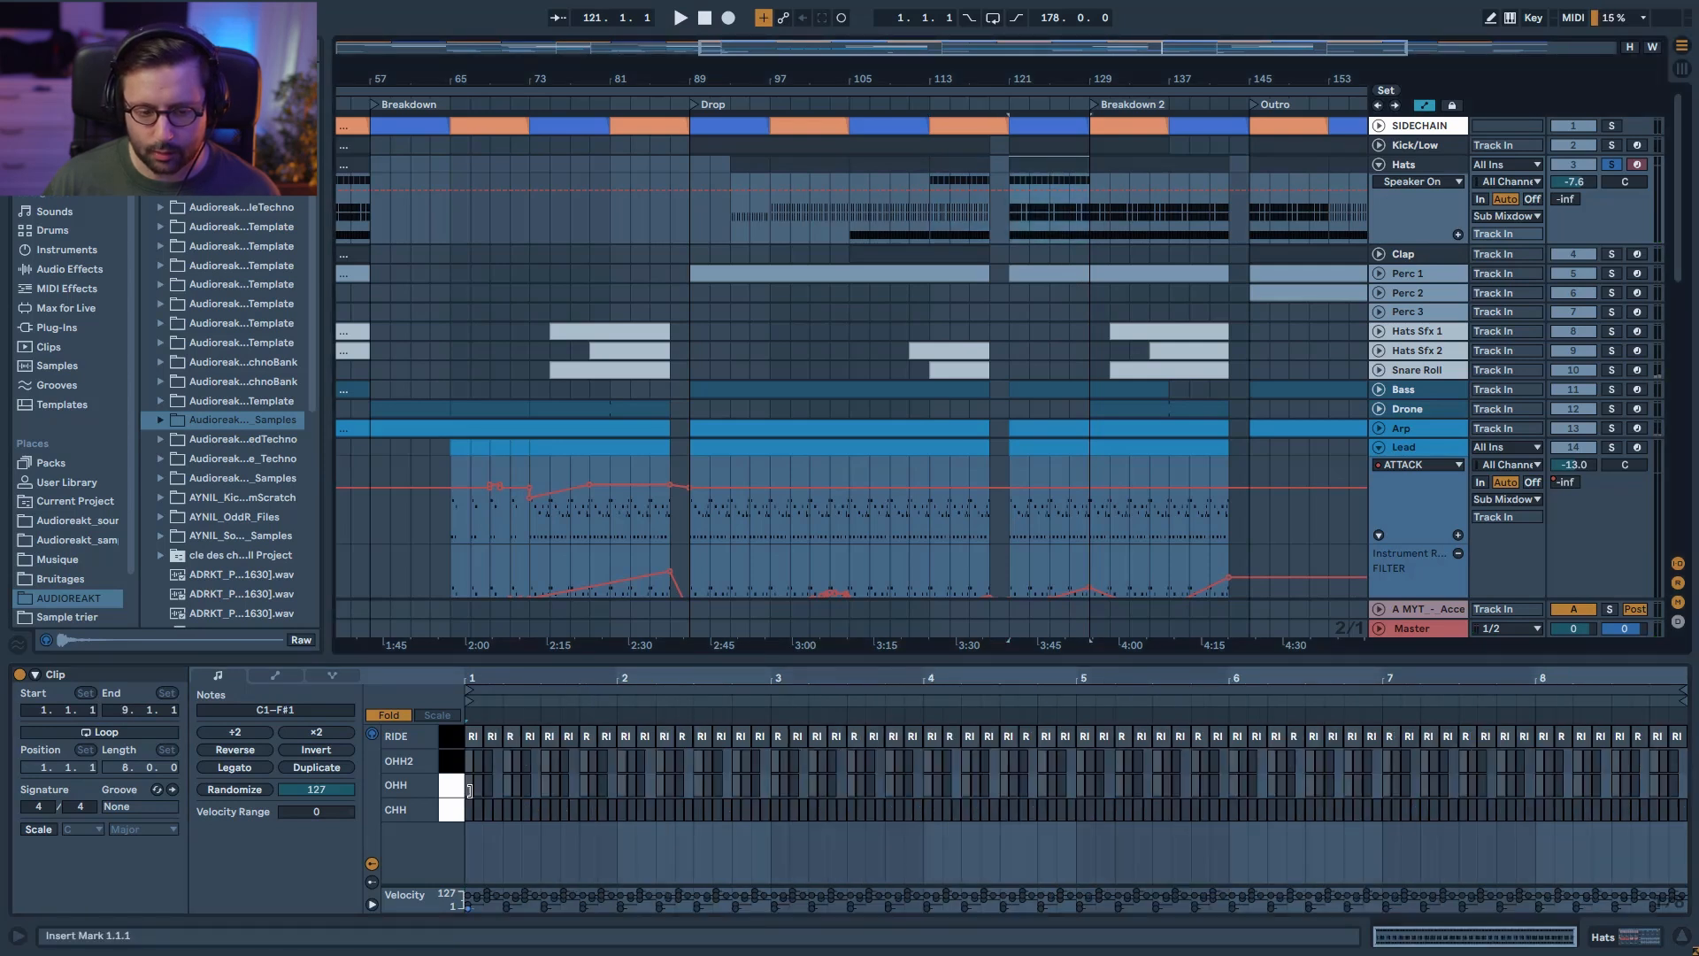
{"action": "key", "text": "space"}
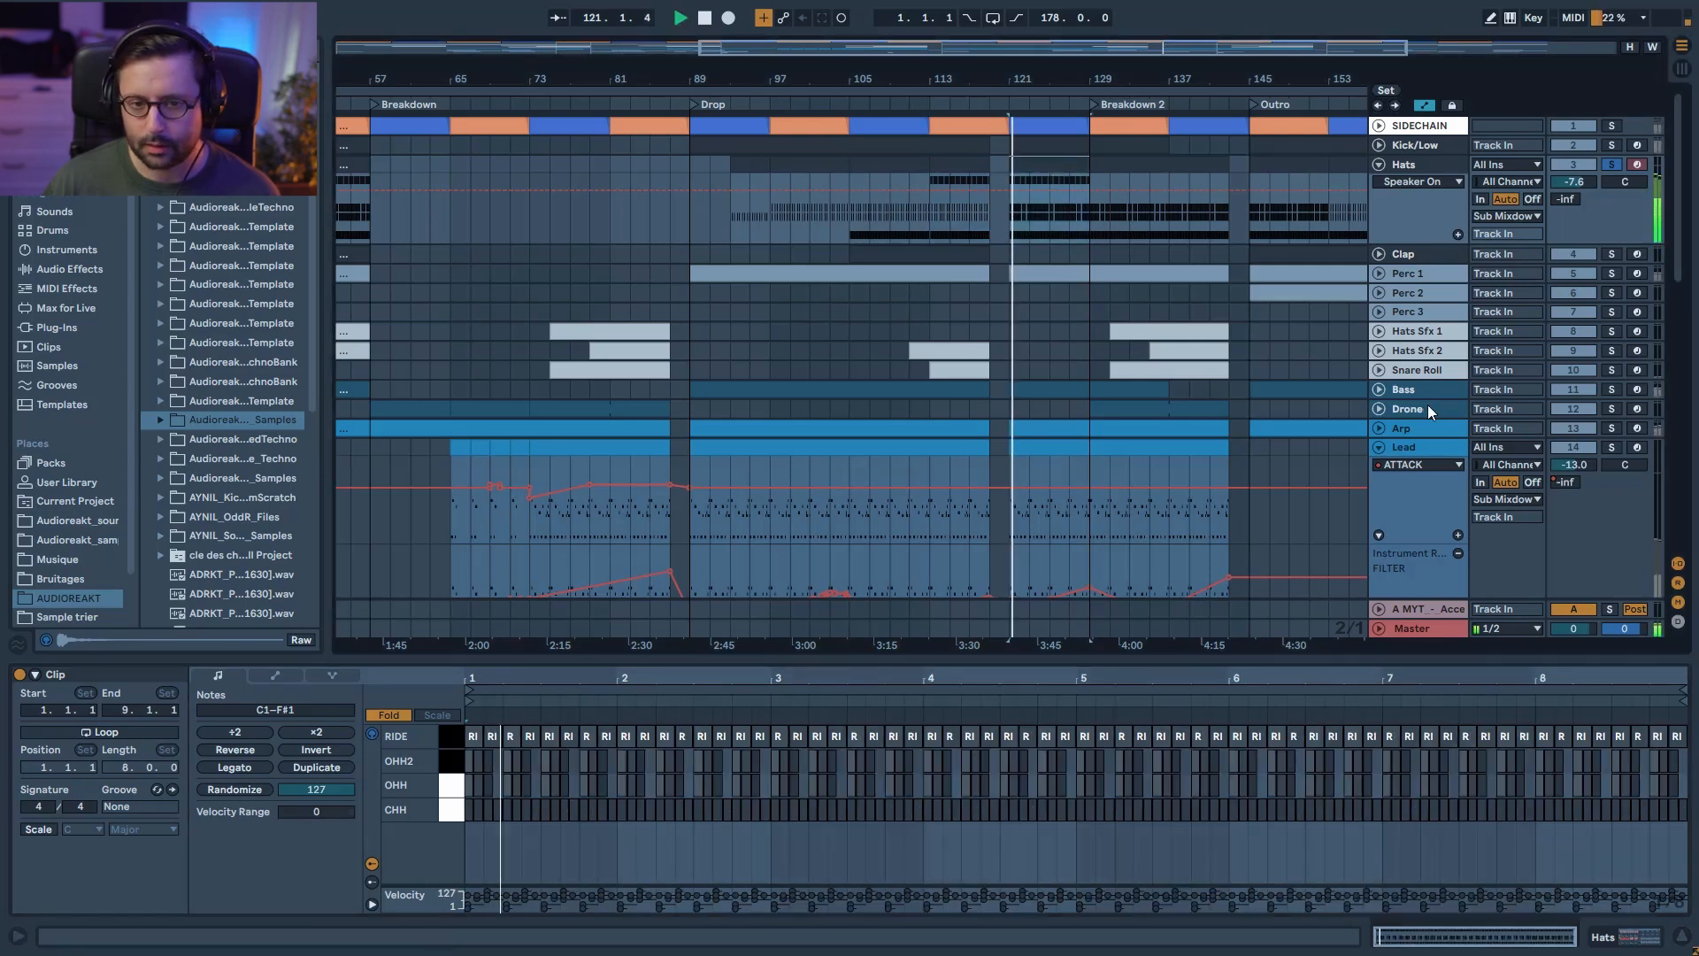
{"action": "left_click", "coordinate": [936, 223]}
{"action": "key", "text": "space"}
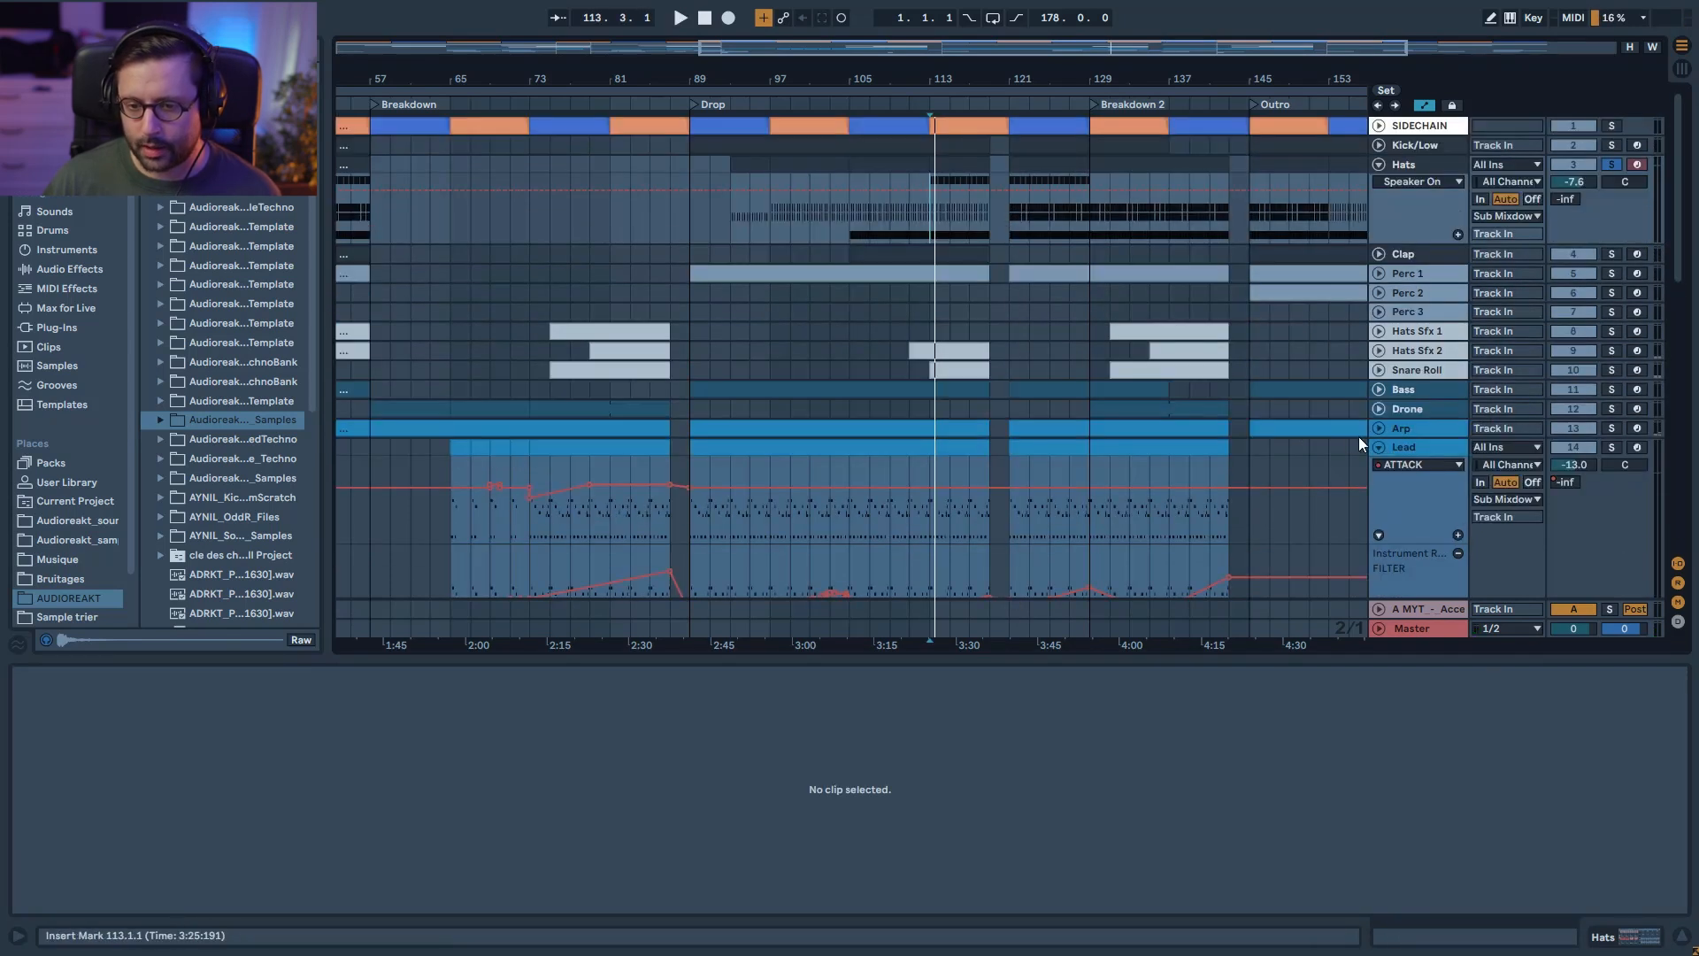
Step: Fold the Lead track, unfold Lead Up and open its clip at bar 119
{"action": "left_click", "coordinate": [1378, 447]}
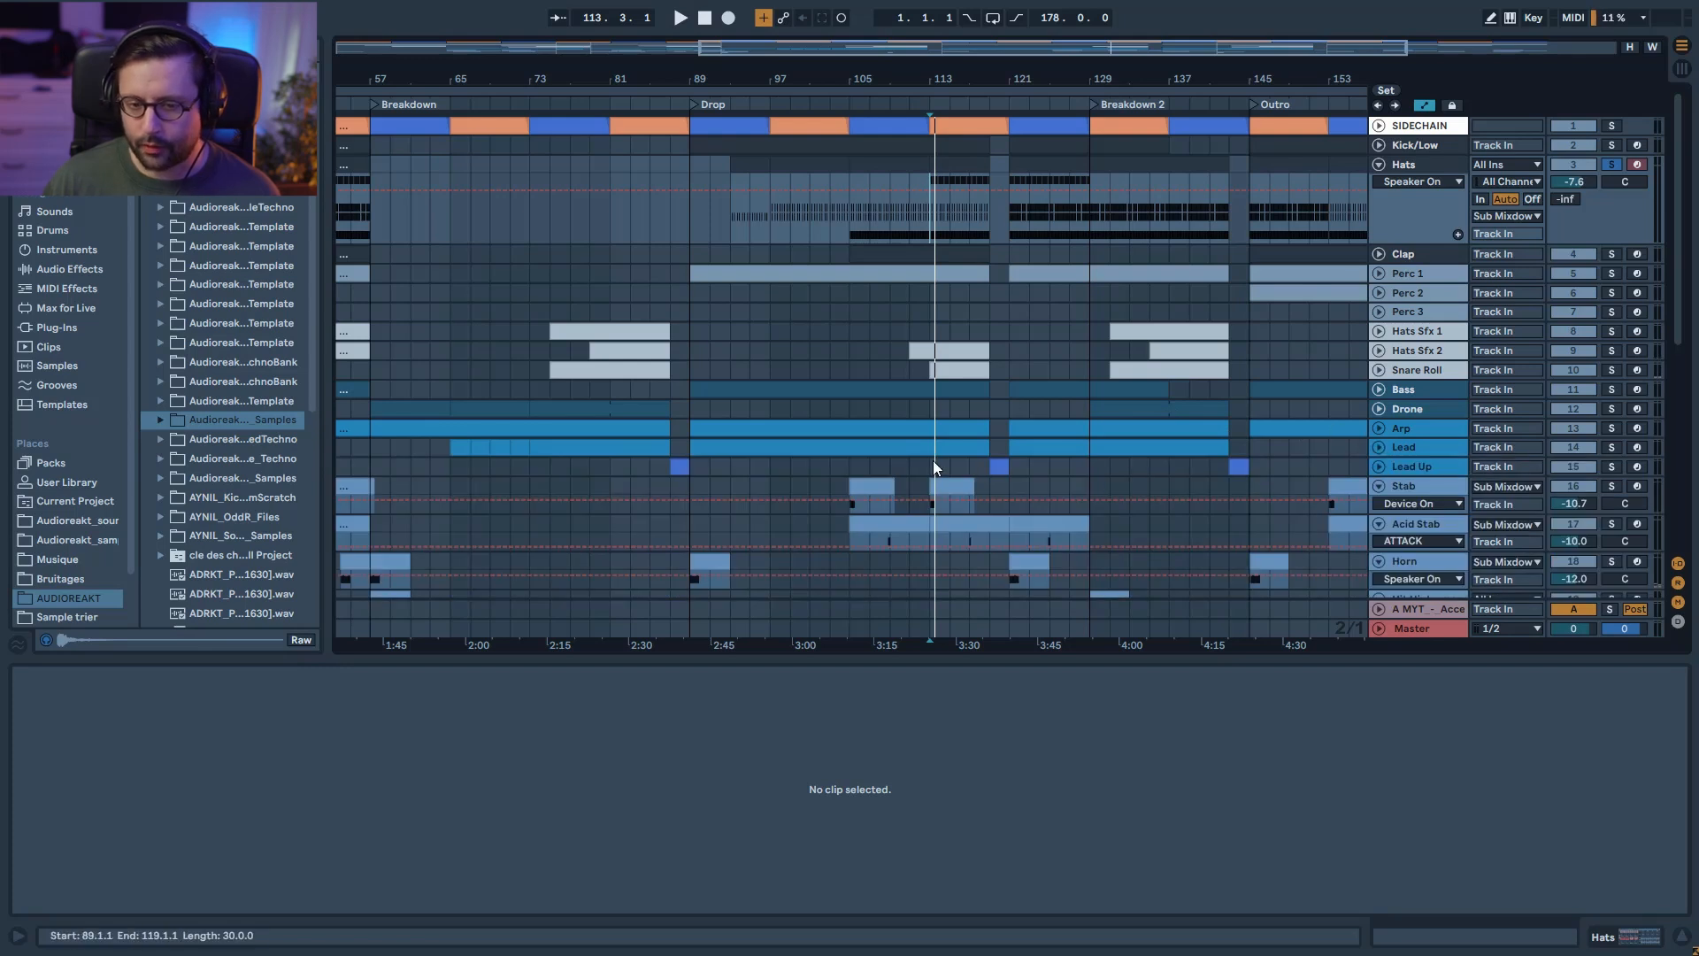
{"action": "left_click", "coordinate": [1379, 466]}
{"action": "left_click", "coordinate": [992, 467]}
{"action": "left_click", "coordinate": [993, 466]}
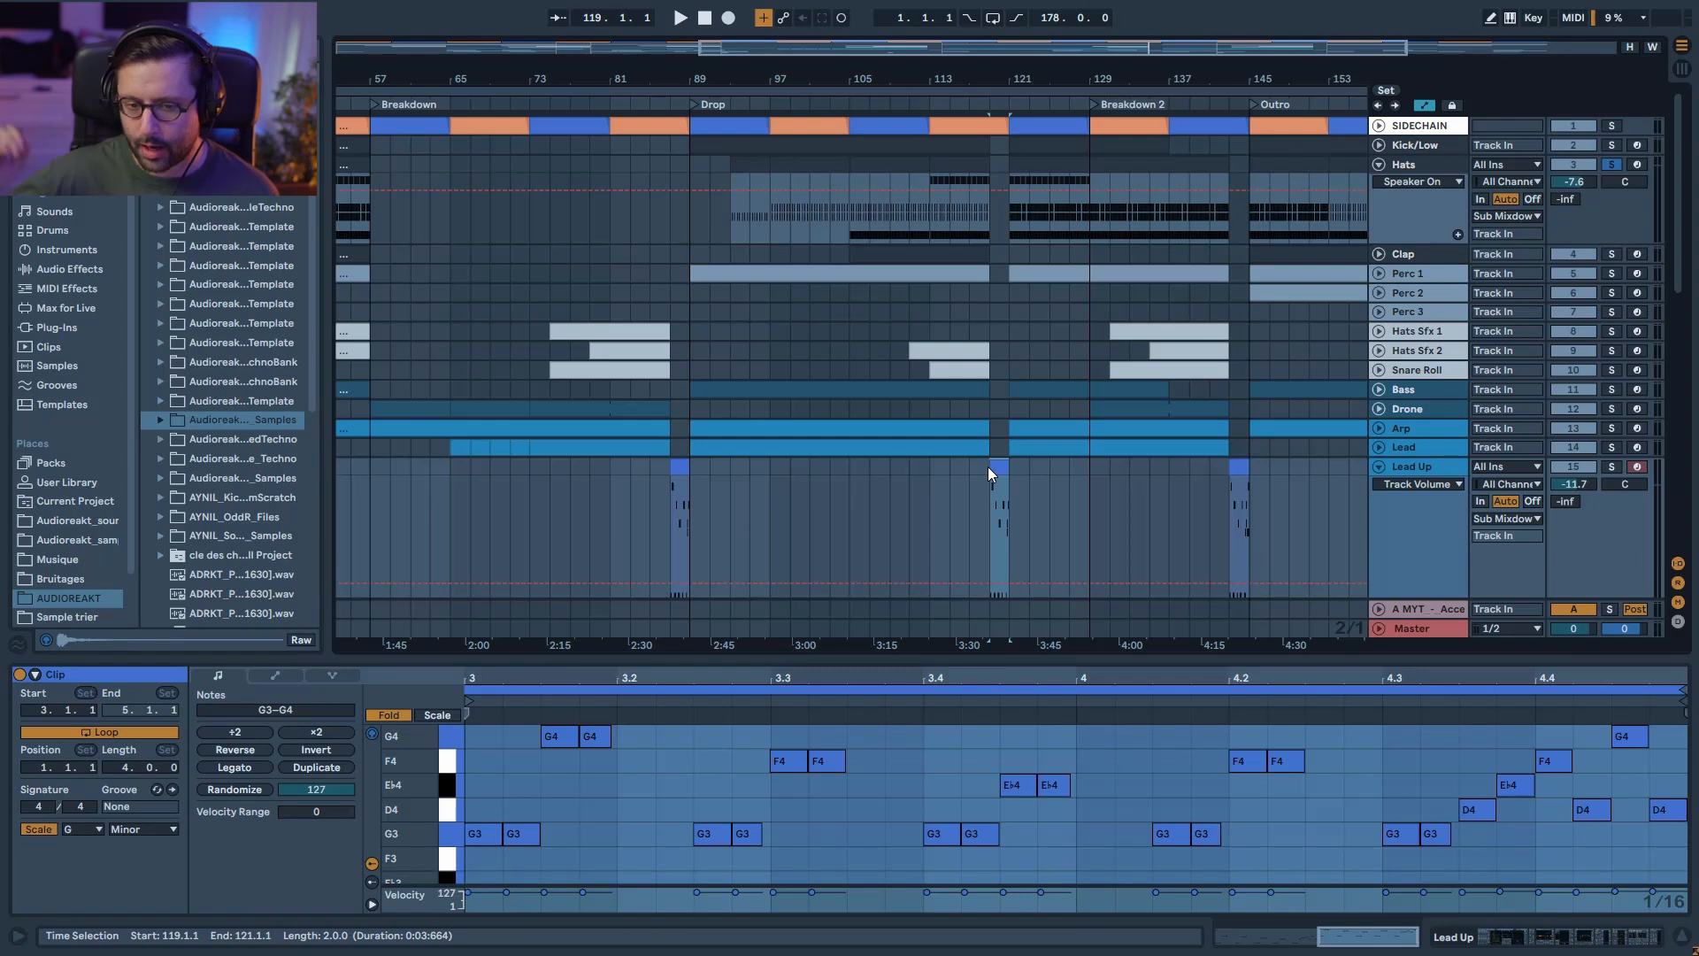
Step: Play the Lead Up clip from bar 119 in solo, stop the playback and release the solo
{"action": "key", "text": "space"}
{"action": "left_click", "coordinate": [1606, 467]}
{"action": "key", "text": "space"}
{"action": "left_click", "coordinate": [1606, 468]}
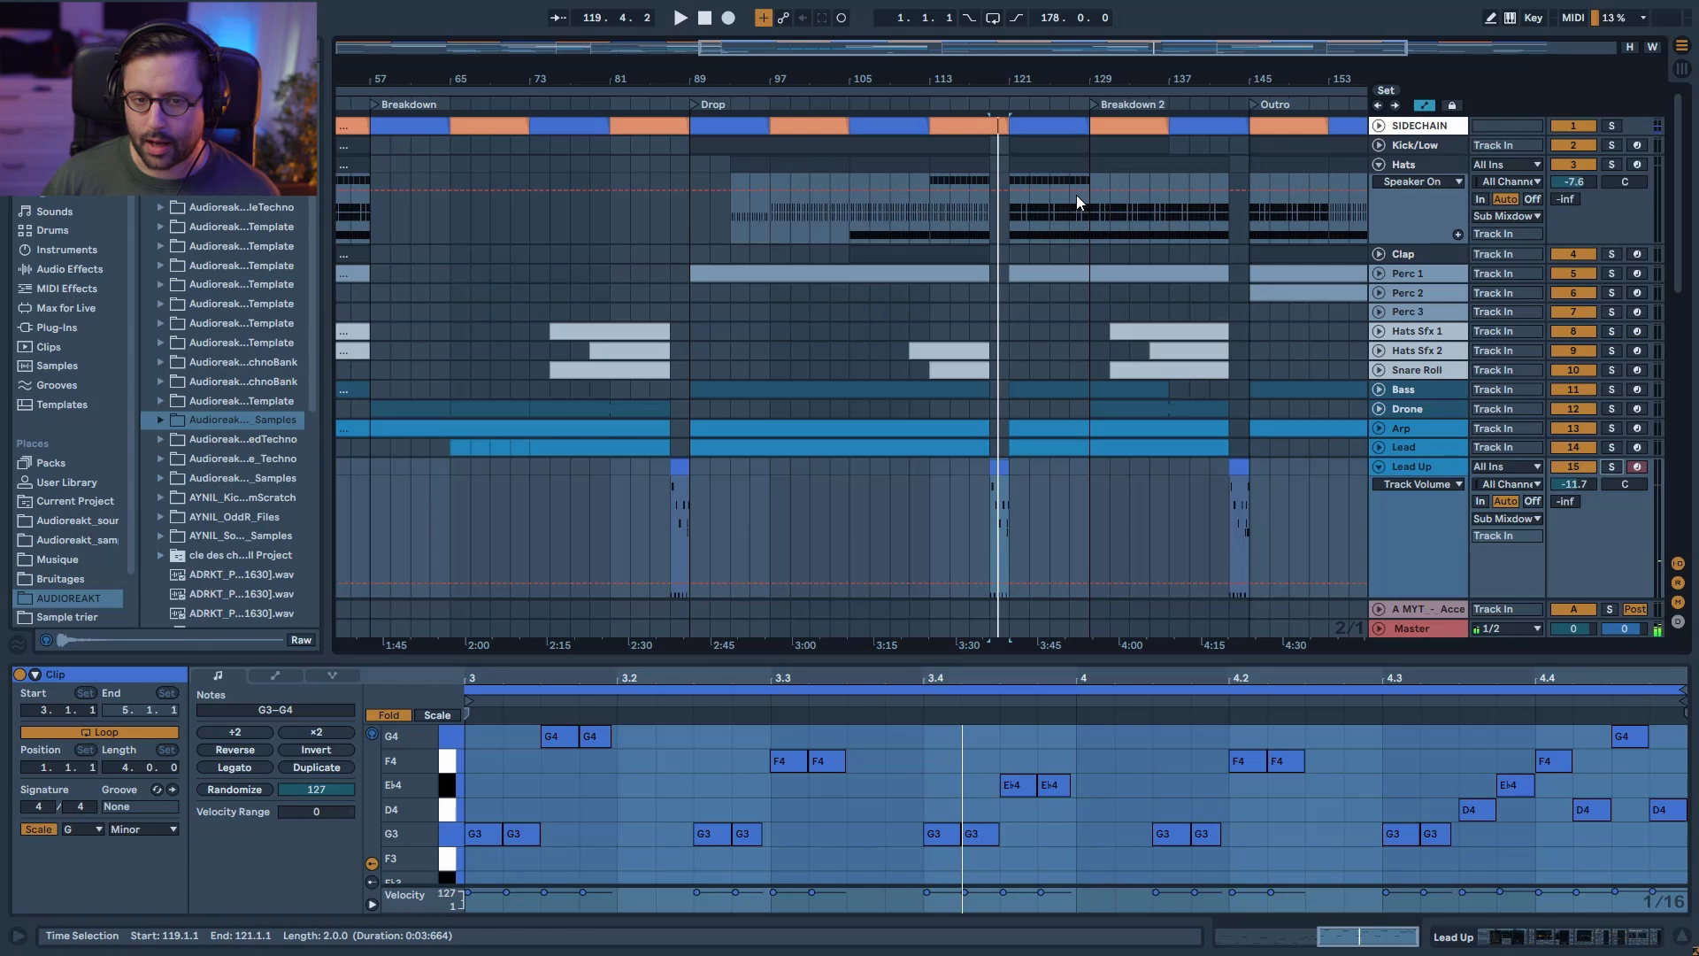
Step: Play the full mix from bar 113 and fold the Lead Up and Hats tracks during playback
{"action": "left_click", "coordinate": [933, 313]}
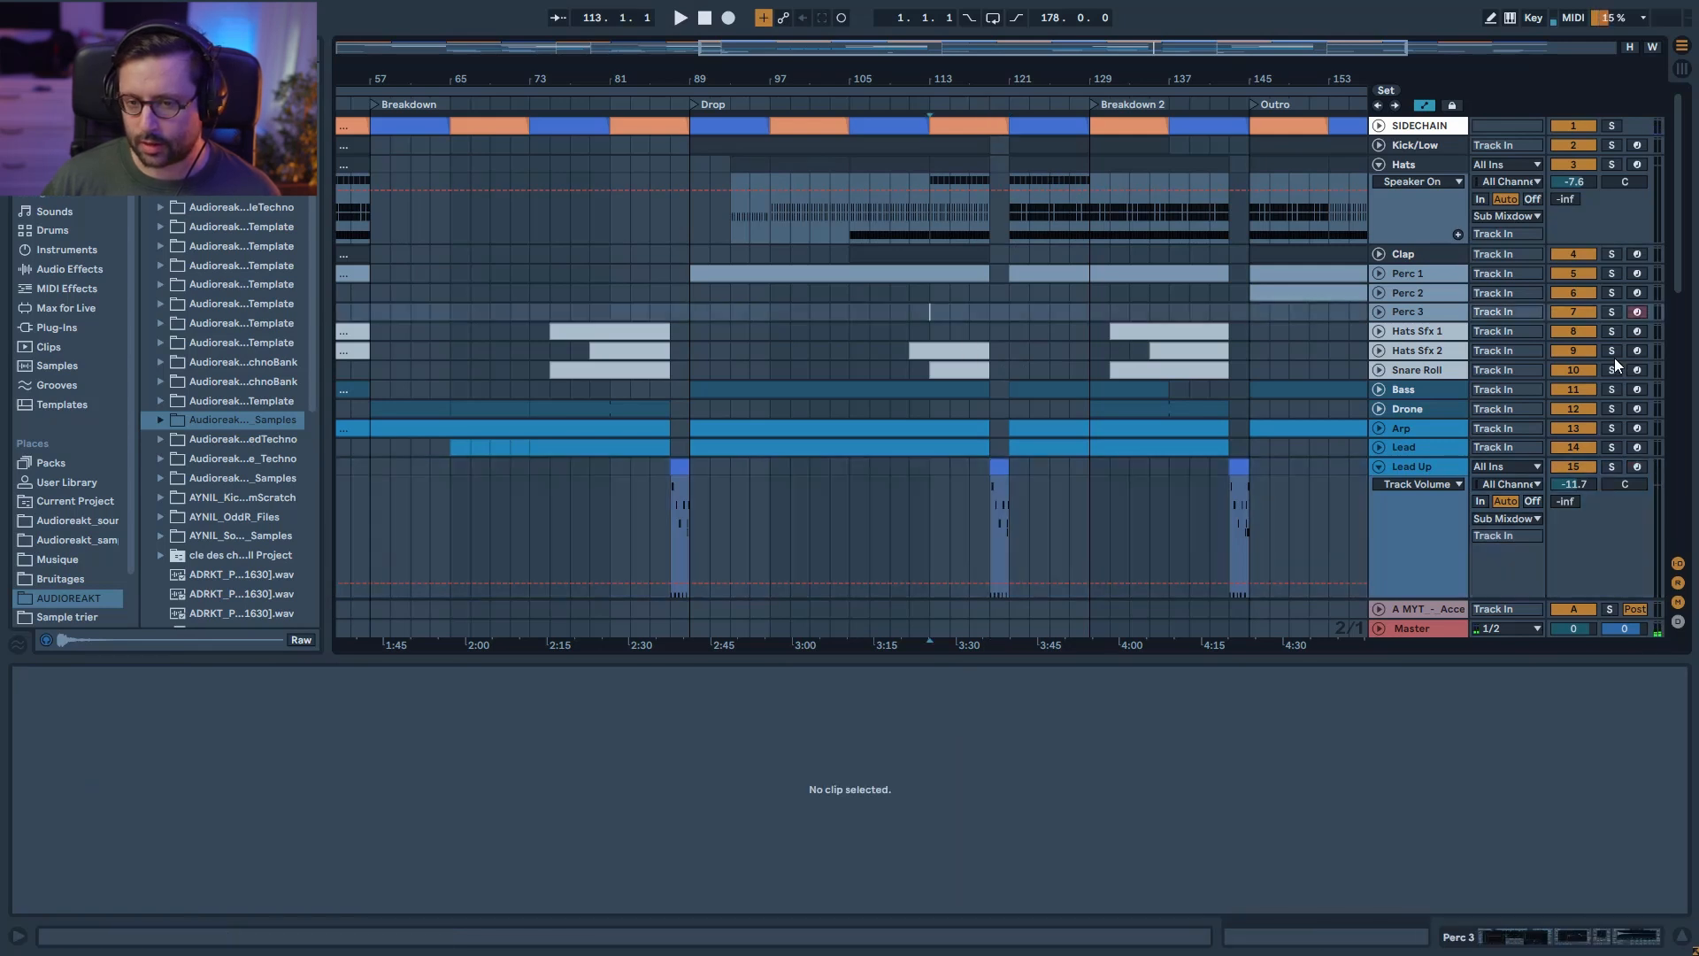
{"action": "key", "text": "space"}
{"action": "scroll", "coordinate": [1075, 332], "scroll_direction": "down", "scroll_amount": 2}
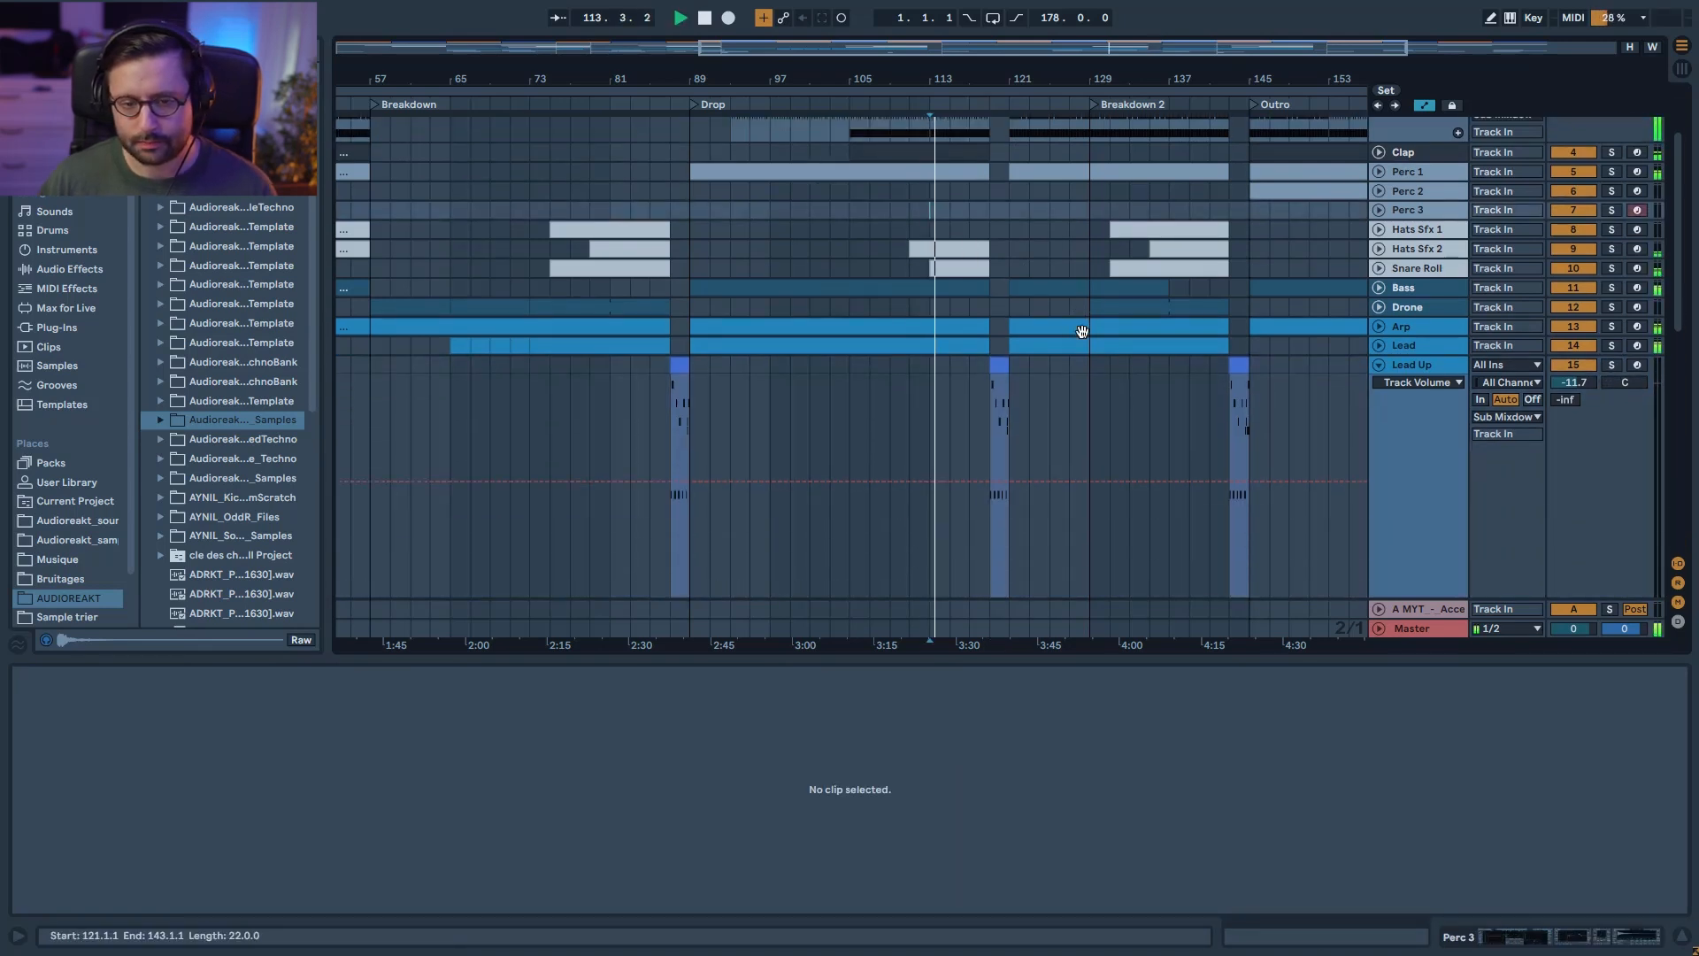
{"action": "left_click", "coordinate": [1379, 446]}
{"action": "scroll", "coordinate": [1383, 447], "scroll_direction": "up", "scroll_amount": 1}
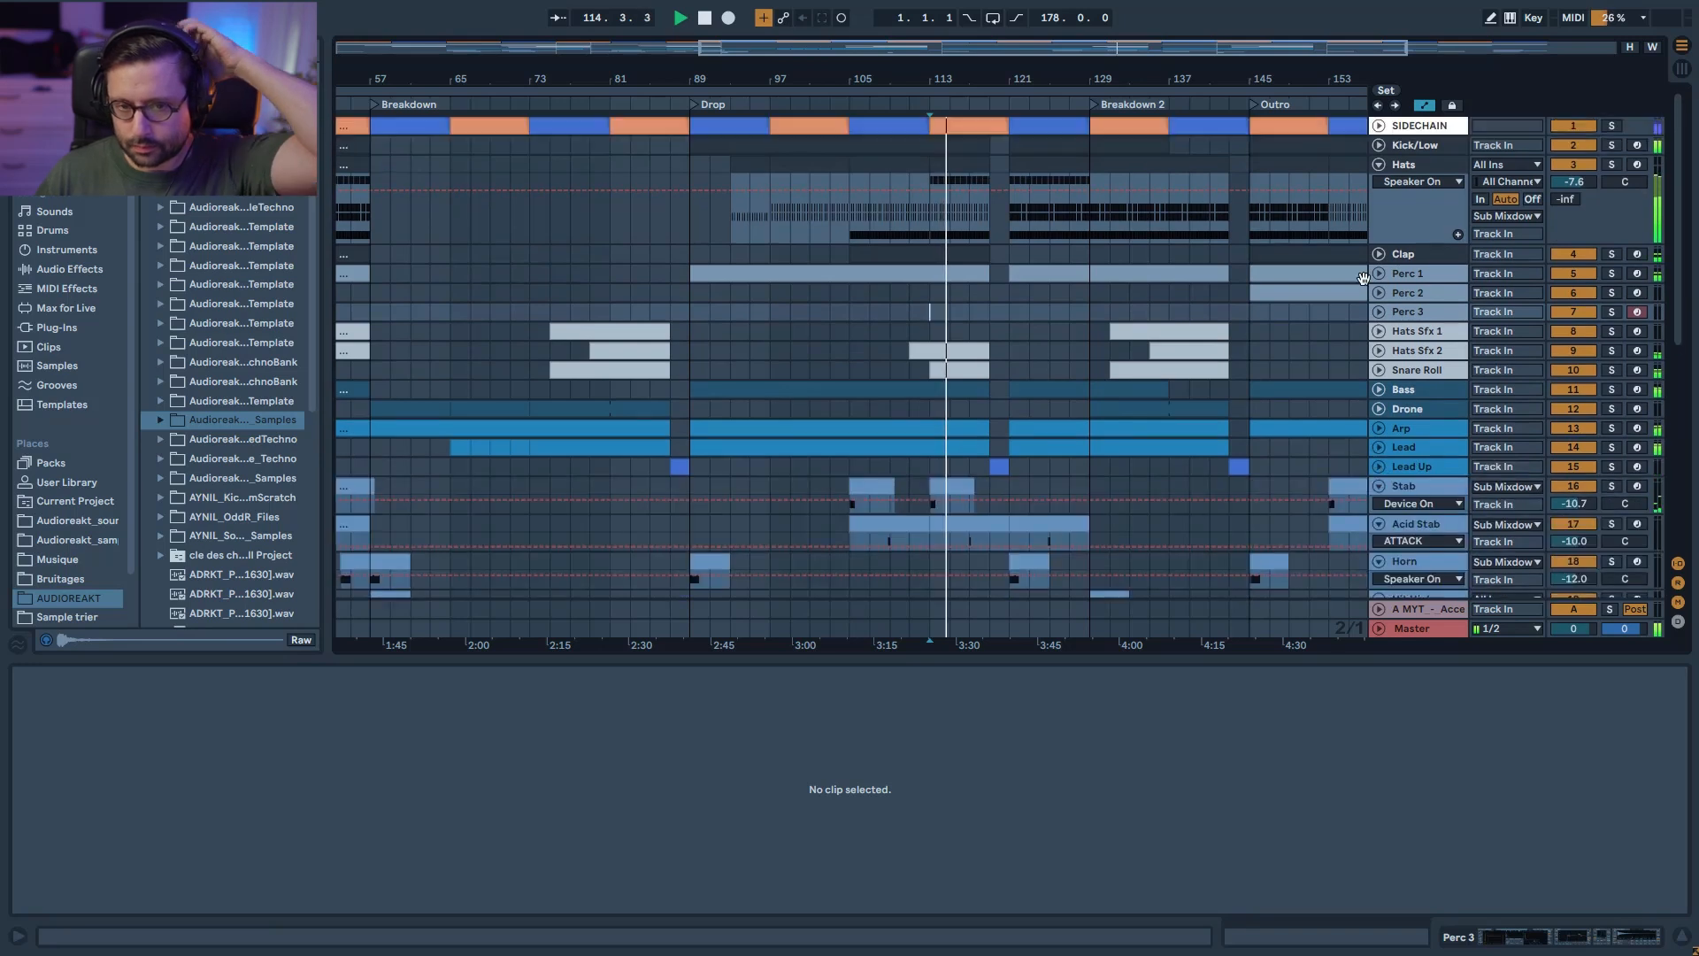
{"action": "left_click", "coordinate": [1377, 165]}
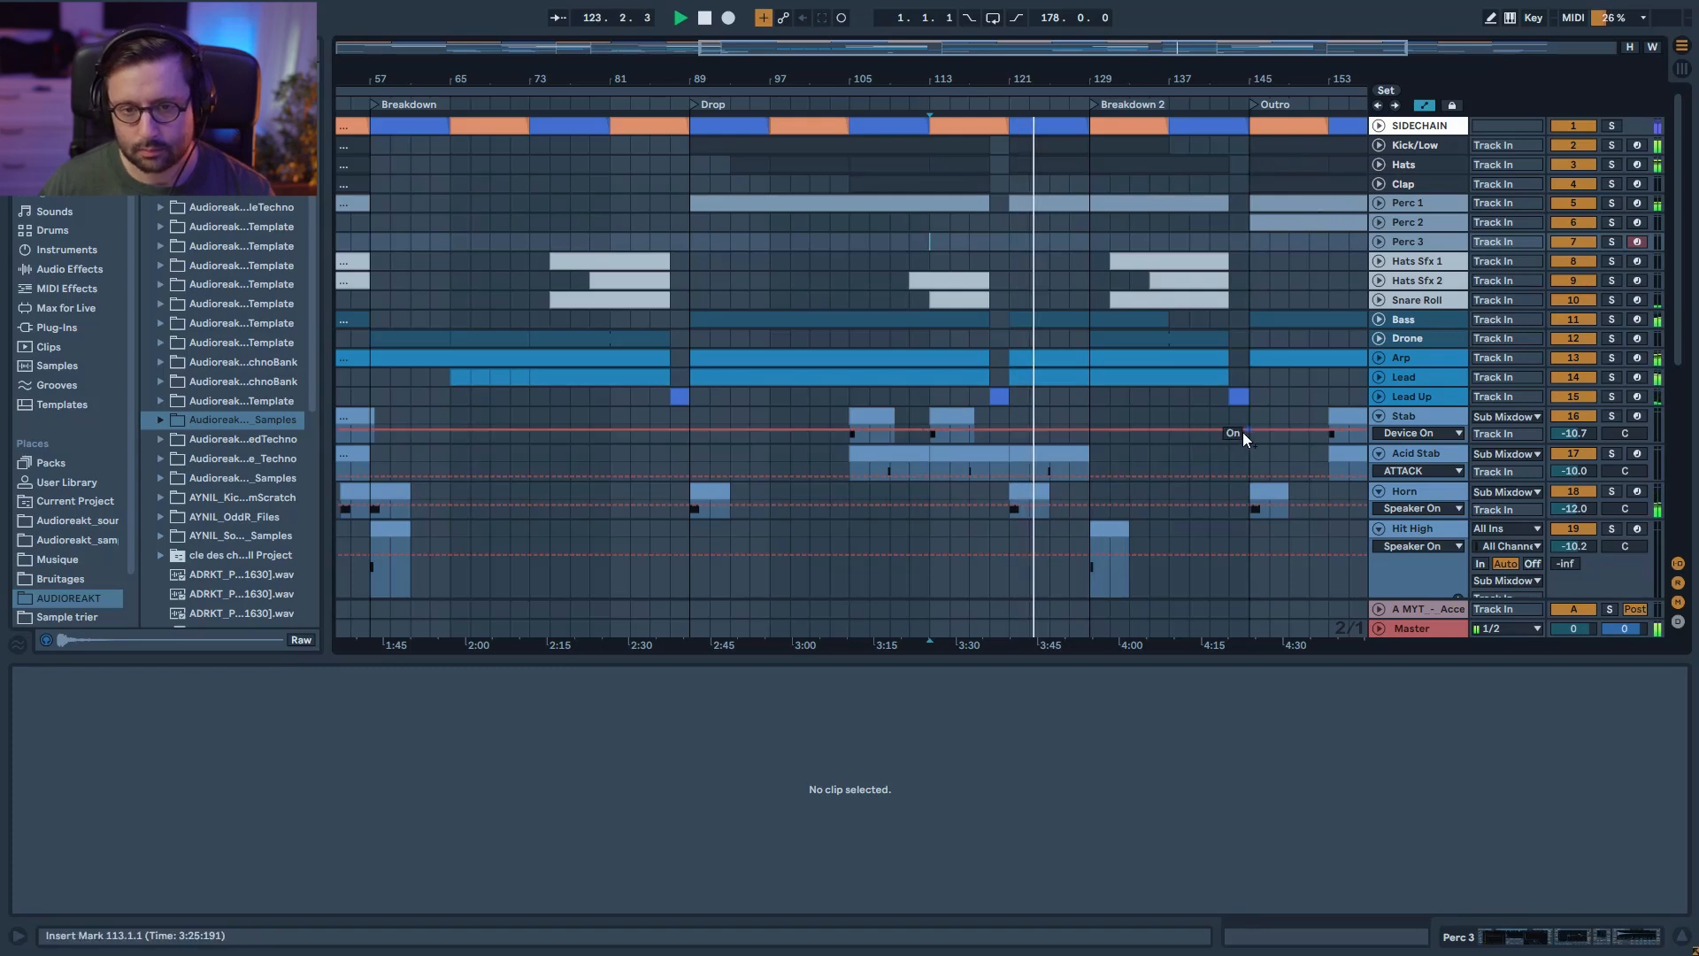
Step: Fold all tracks while the mix plays into Breakdown 2, bring the Outro into view and stop the playback
{"action": "scroll", "coordinate": [1248, 346], "scroll_direction": "right", "scroll_amount": 5}
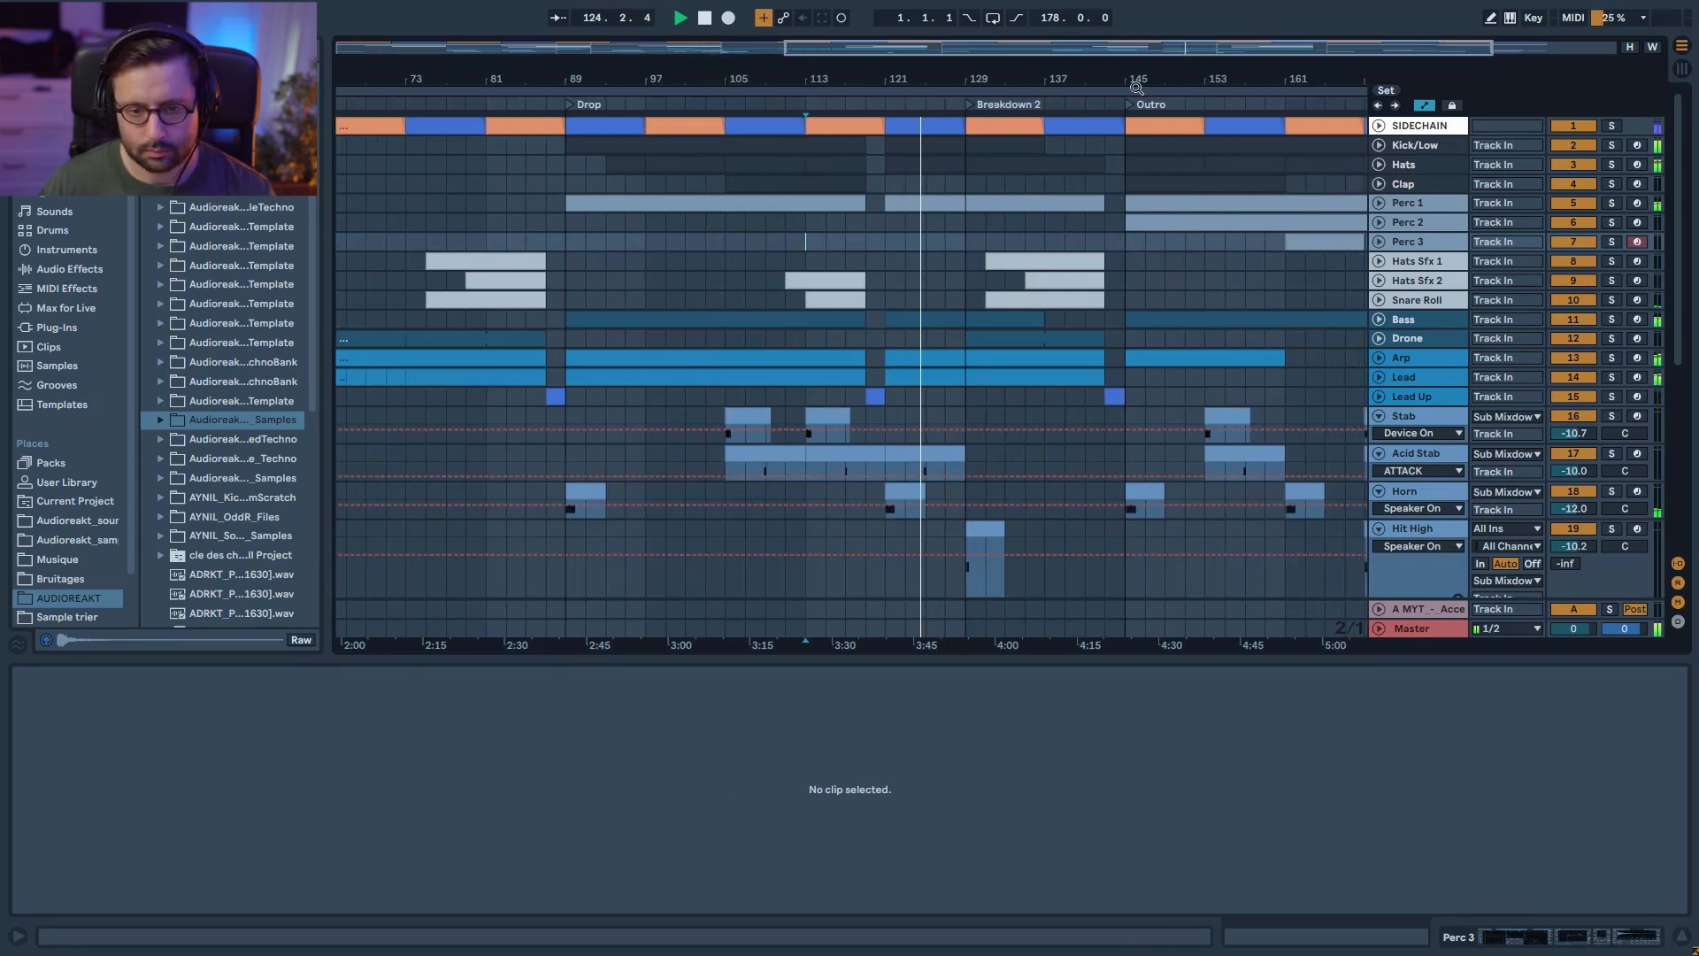
{"action": "scroll", "coordinate": [1119, 324], "scroll_direction": "down", "scroll_amount": 5}
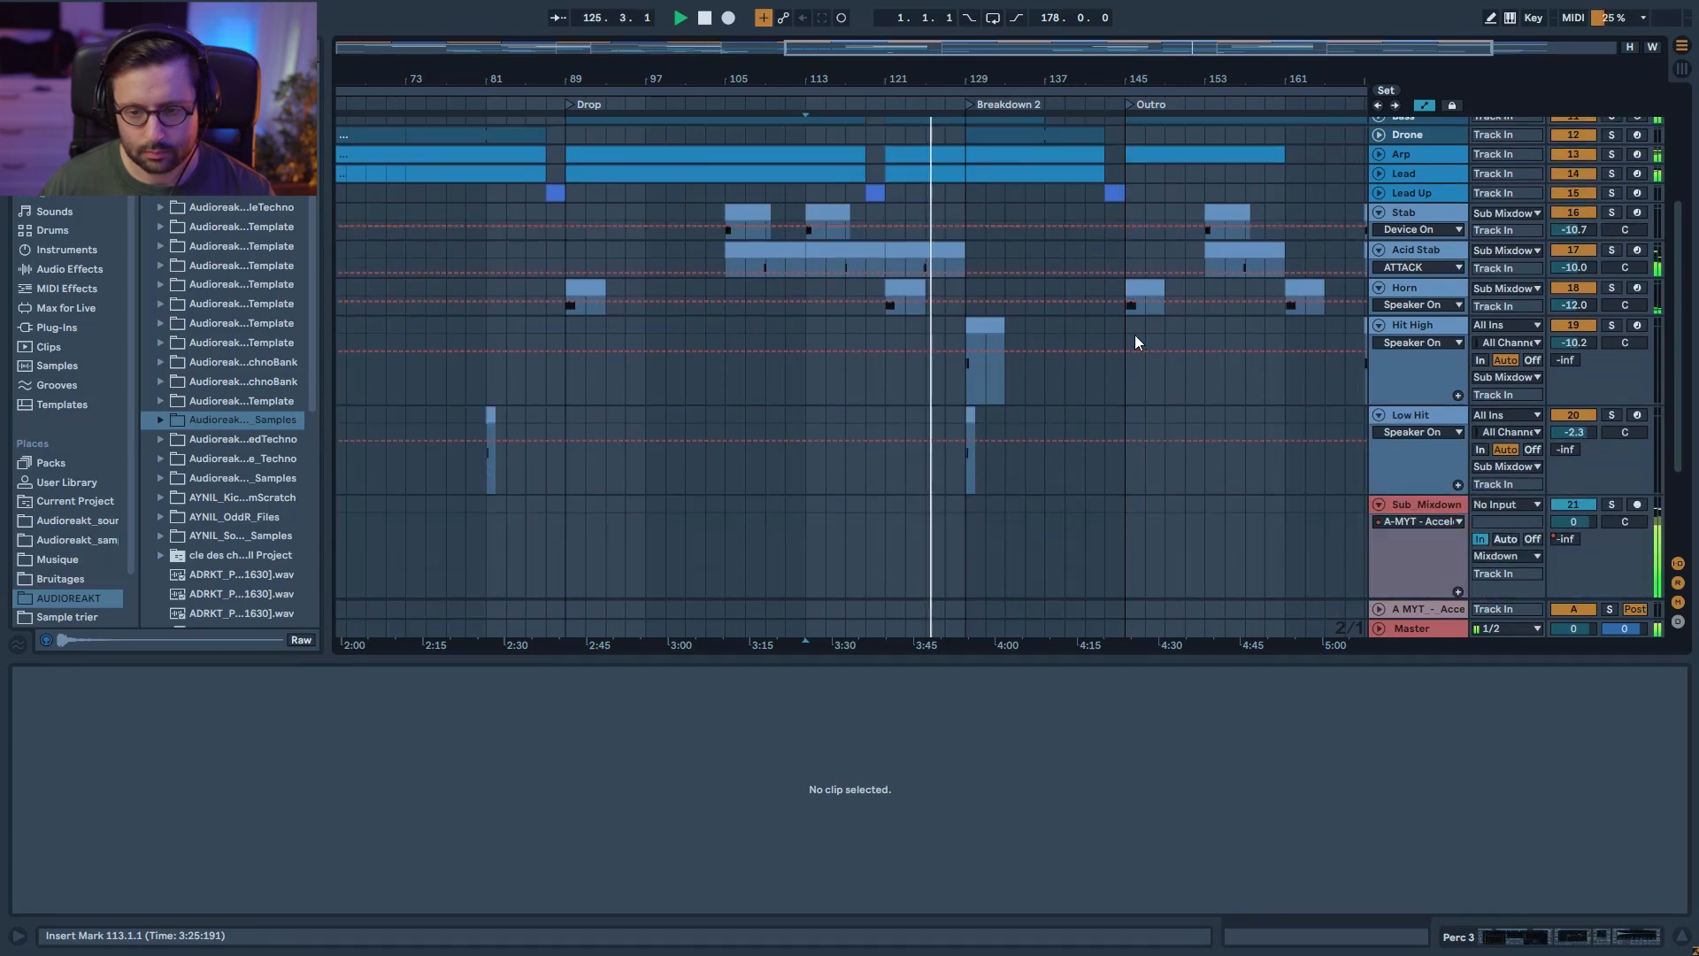
{"action": "left_click", "coordinate": [1377, 325], "text": "alt"}
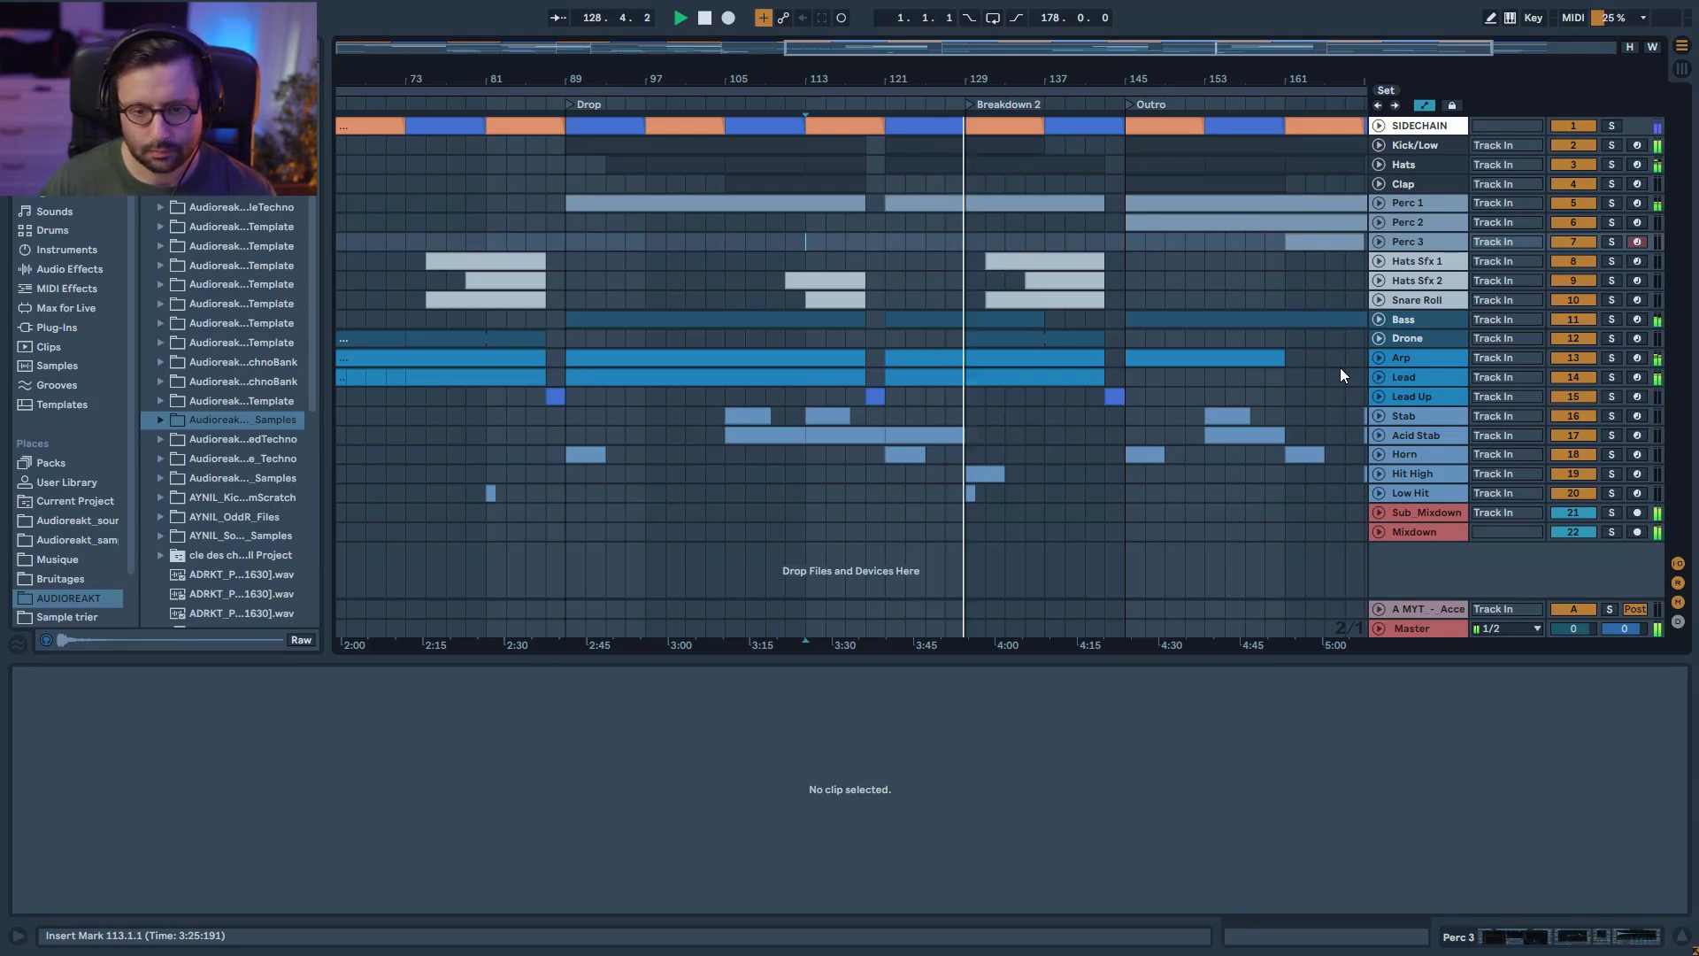
{"action": "left_click_drag", "start_coordinate": [992, 45], "coordinate": [1055, 47]}
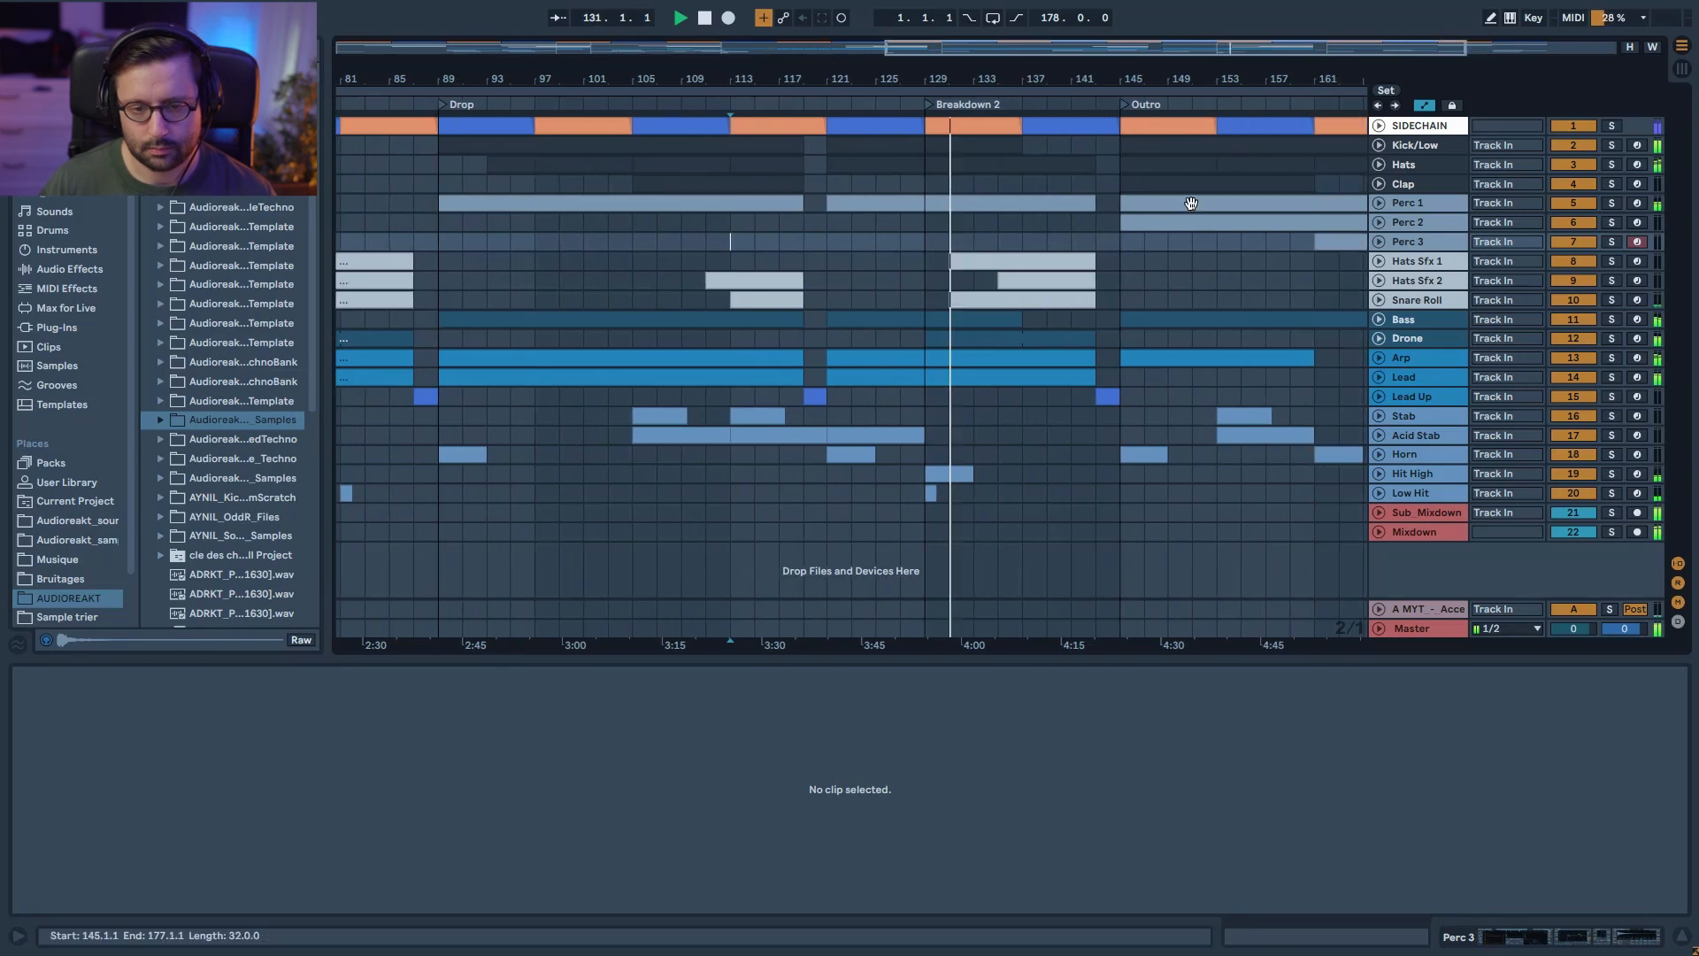
{"action": "key", "text": "space"}
Step: Unfold the Lead and Arp tracks and examine their automation through Breakdown 2 and the Outro
{"action": "left_click_drag", "start_coordinate": [974, 47], "coordinate": [973, 27]}
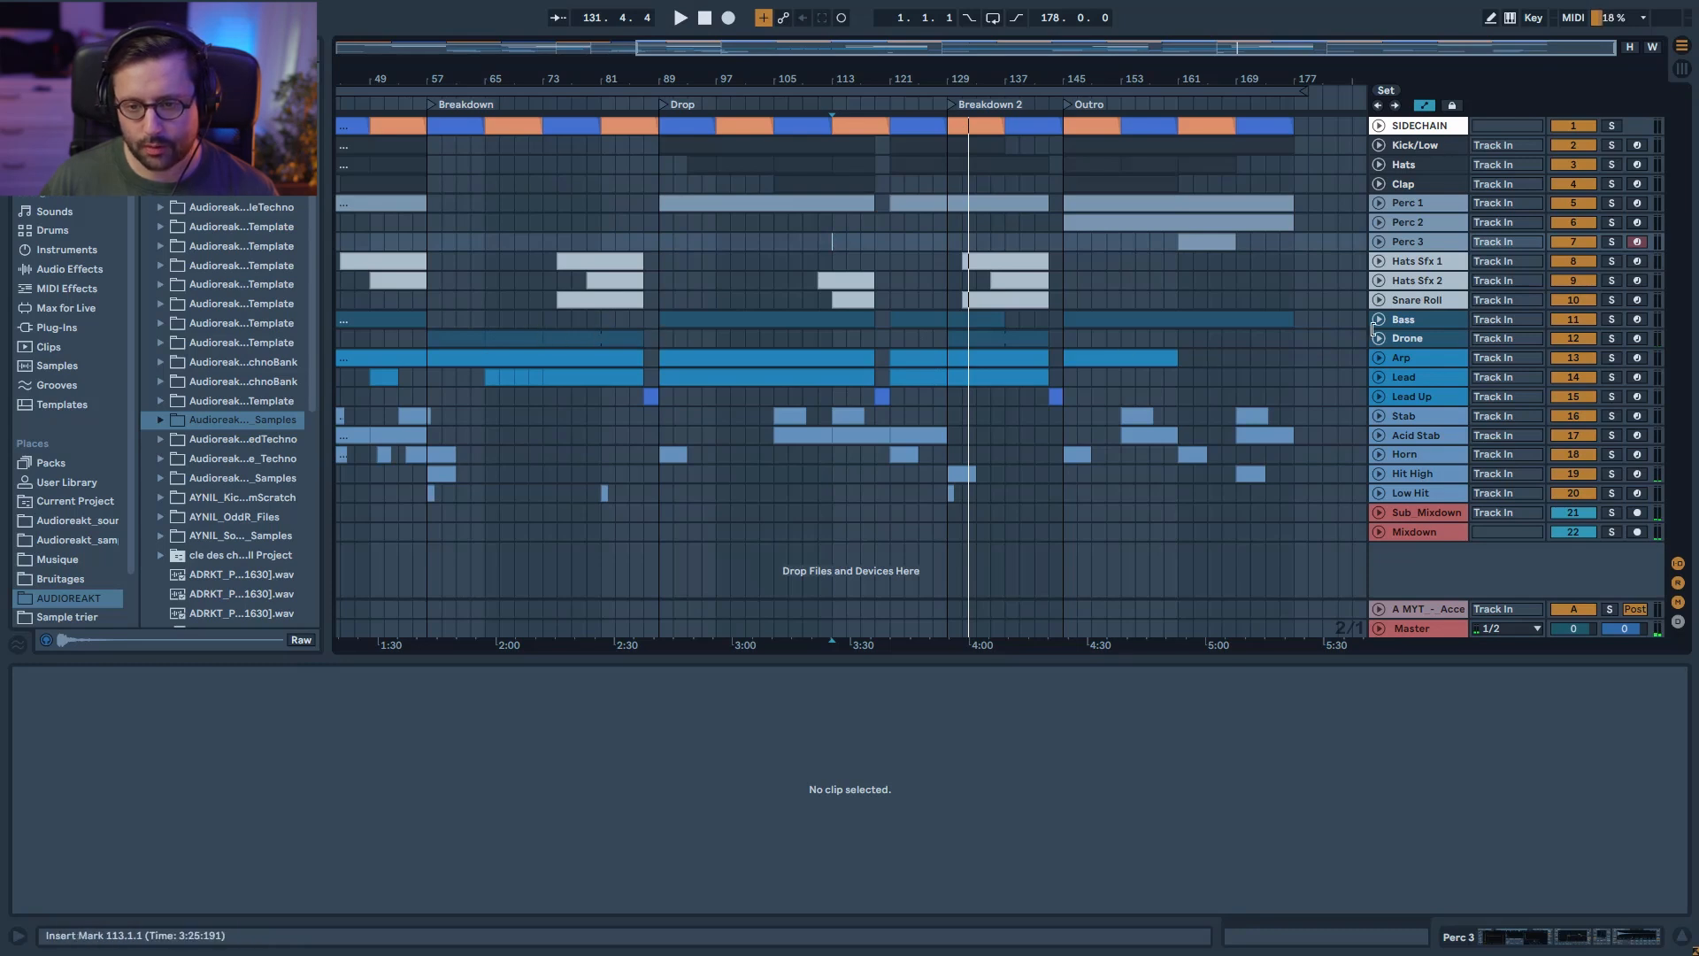
{"action": "left_click", "coordinate": [1380, 379]}
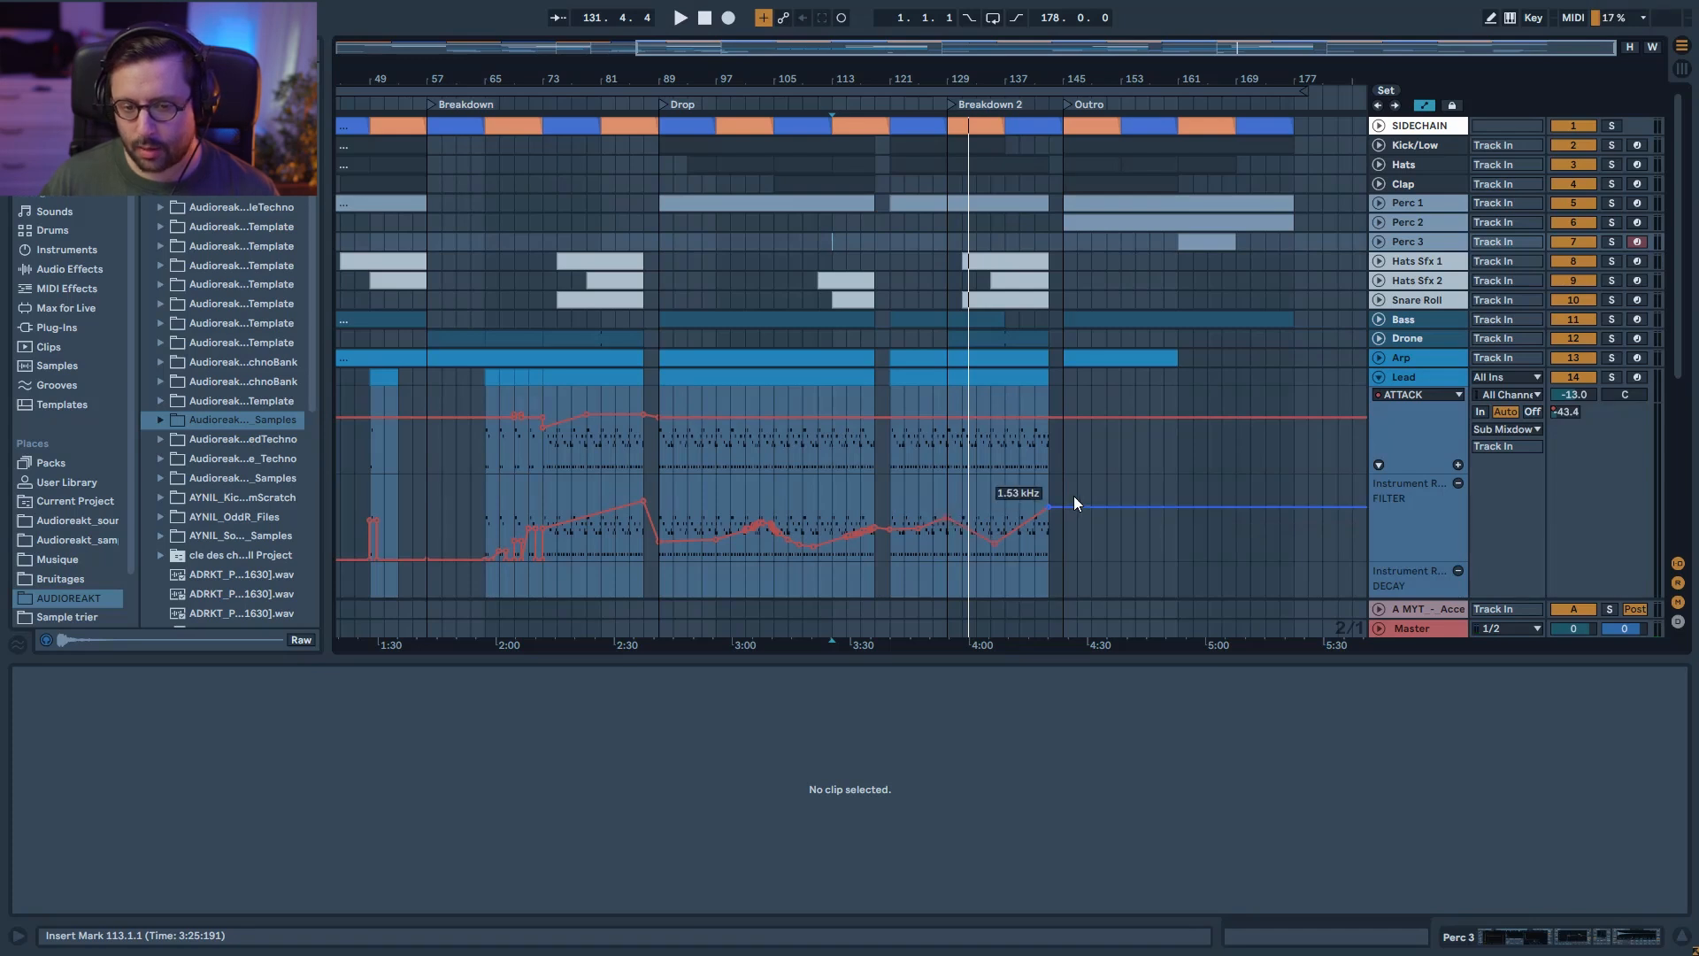
{"action": "left_click", "coordinate": [1378, 357]}
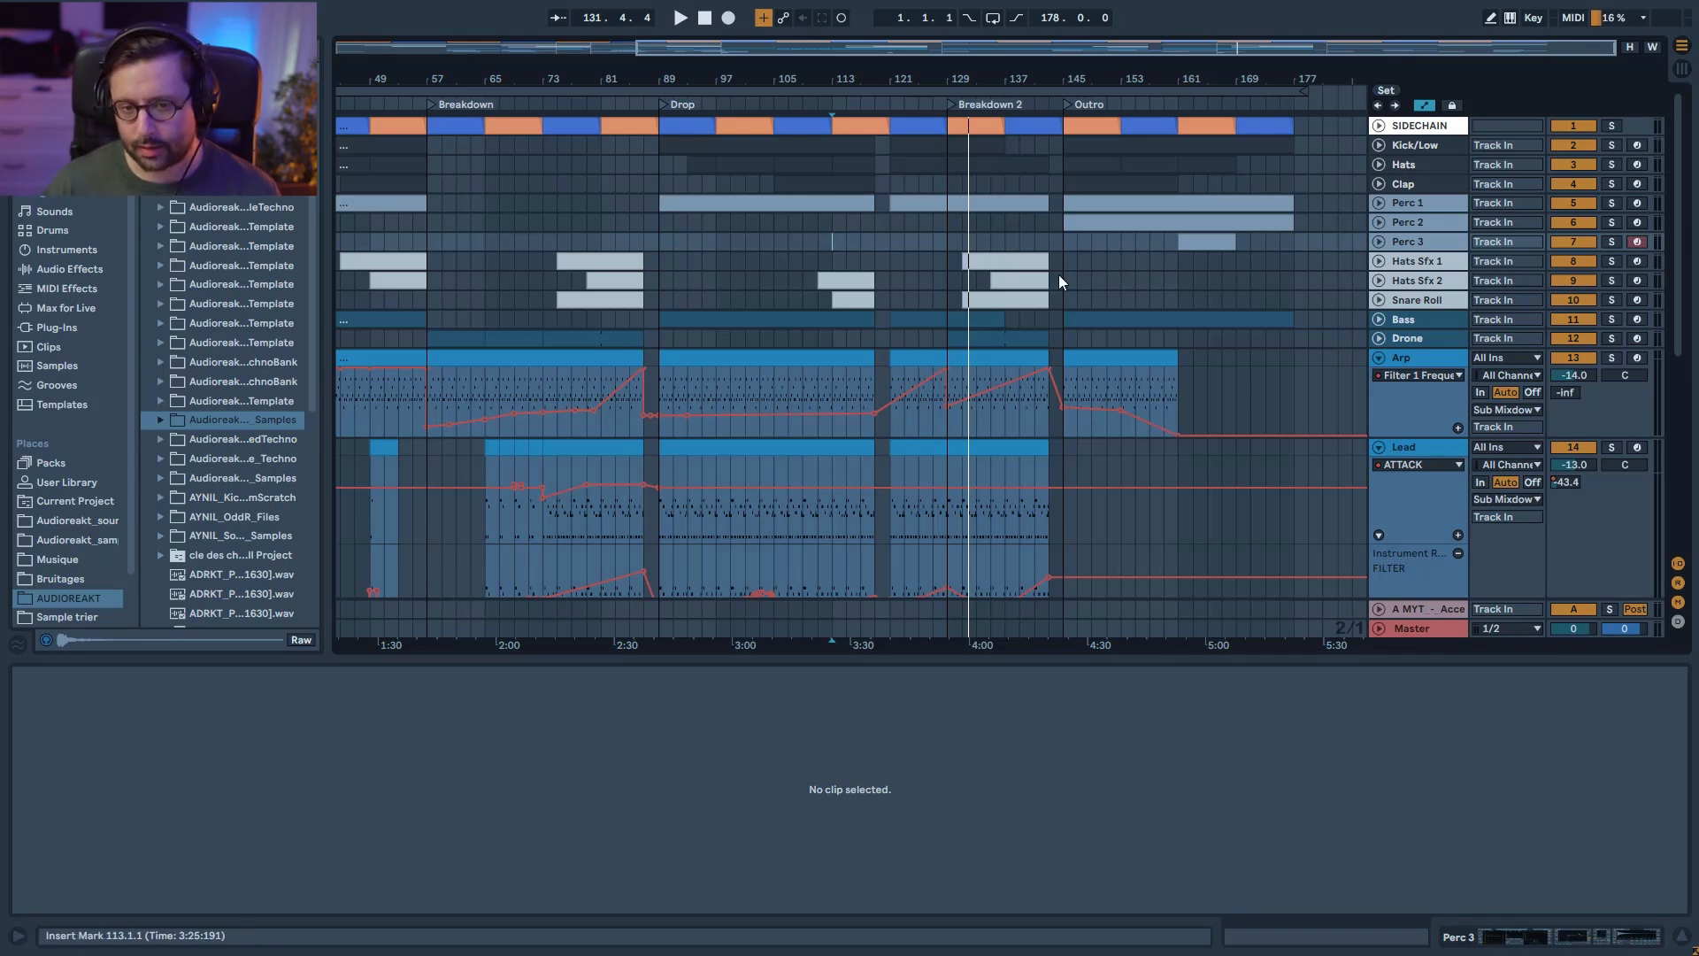
{"action": "scroll", "coordinate": [1043, 502], "scroll_direction": "down", "scroll_amount": 5}
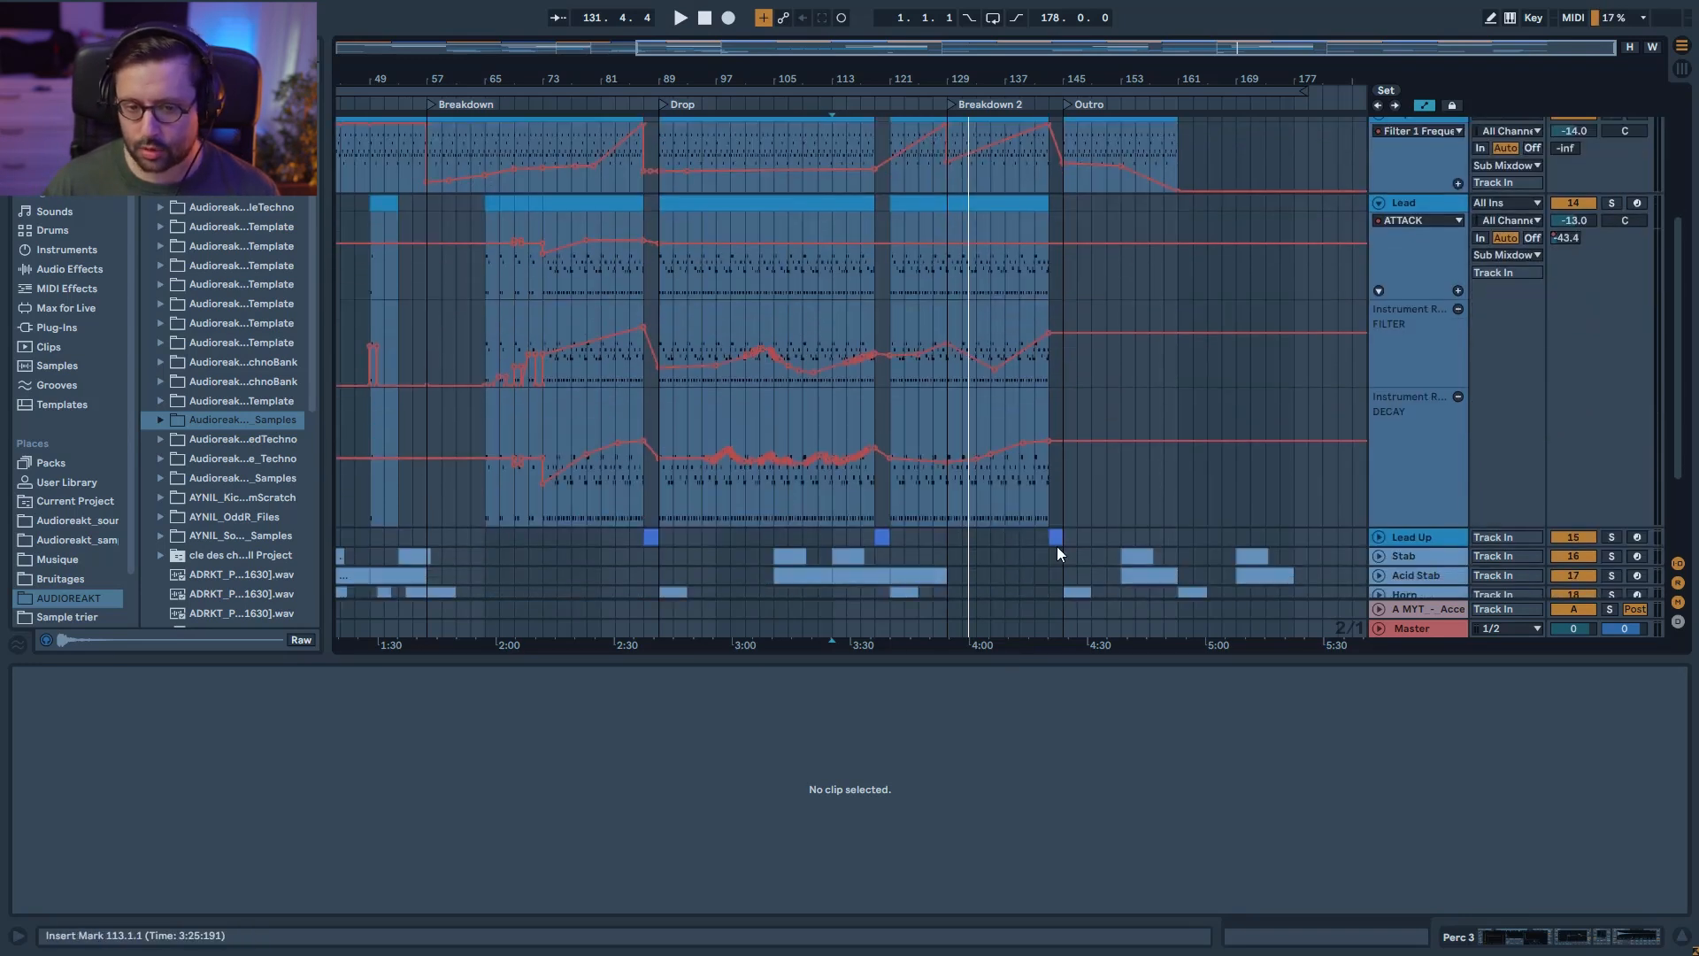
Step: Open the Lead Up clip at bar 143, compare it with the Arp and Lead automation, and fold all tracks
{"action": "left_click", "coordinate": [1055, 538]}
{"action": "scroll", "coordinate": [1018, 502], "scroll_direction": "up", "scroll_amount": 4}
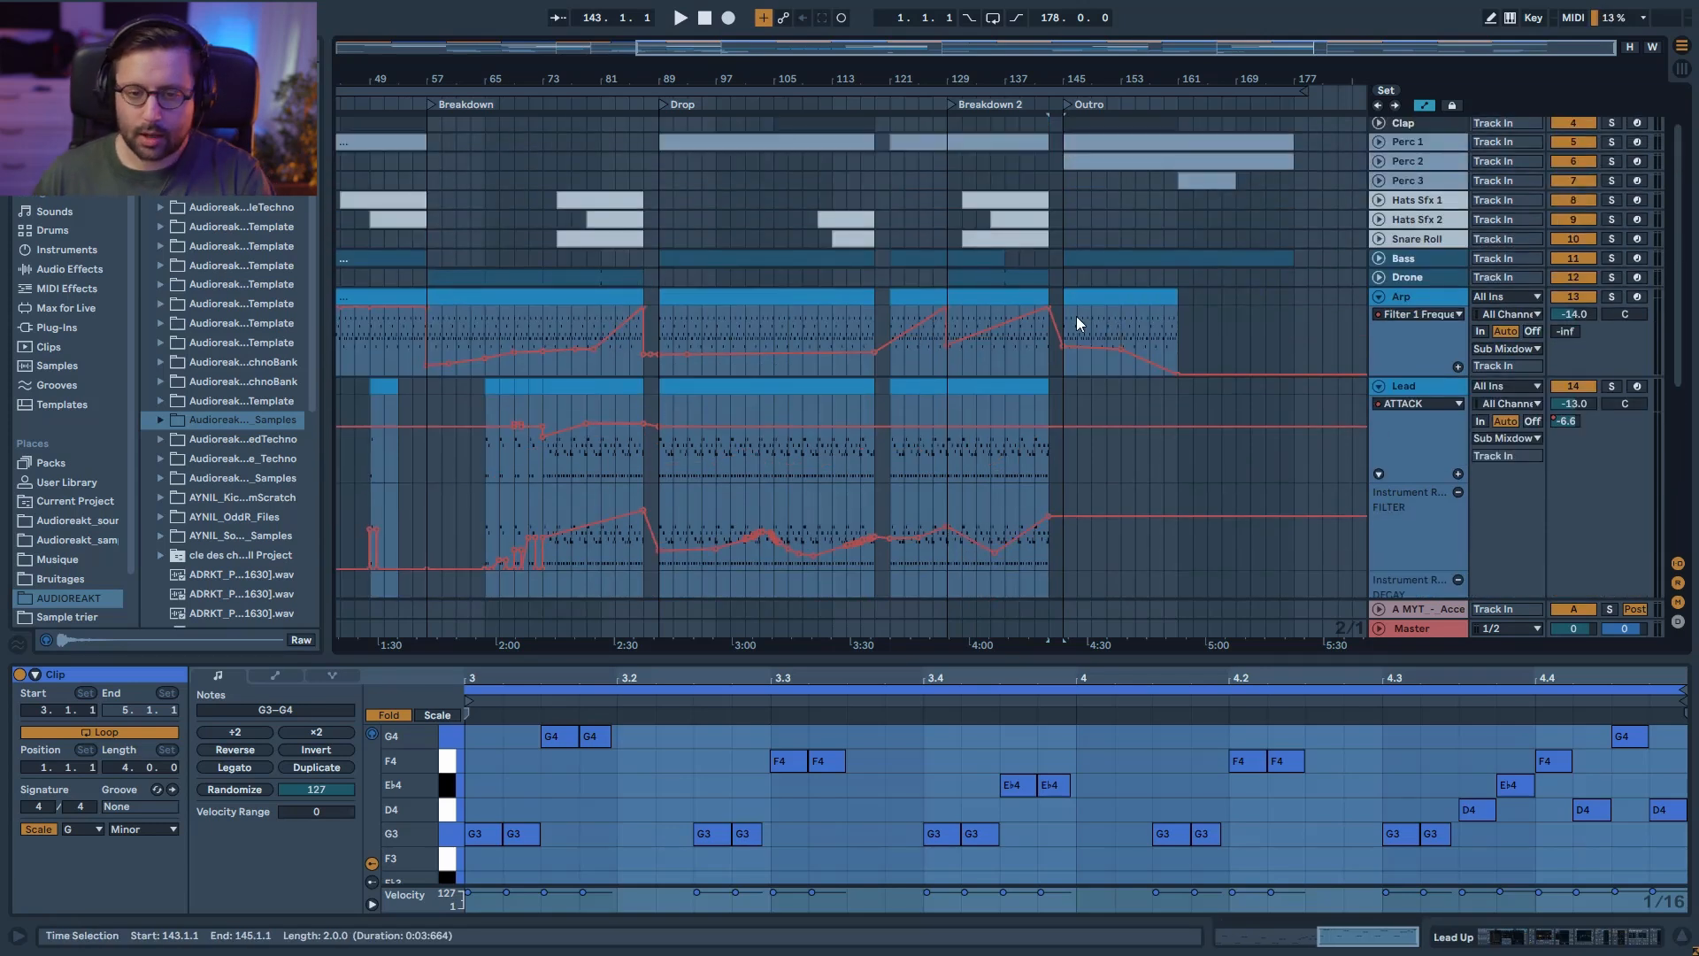
{"action": "scroll", "coordinate": [1058, 326], "scroll_direction": "down", "scroll_amount": 5}
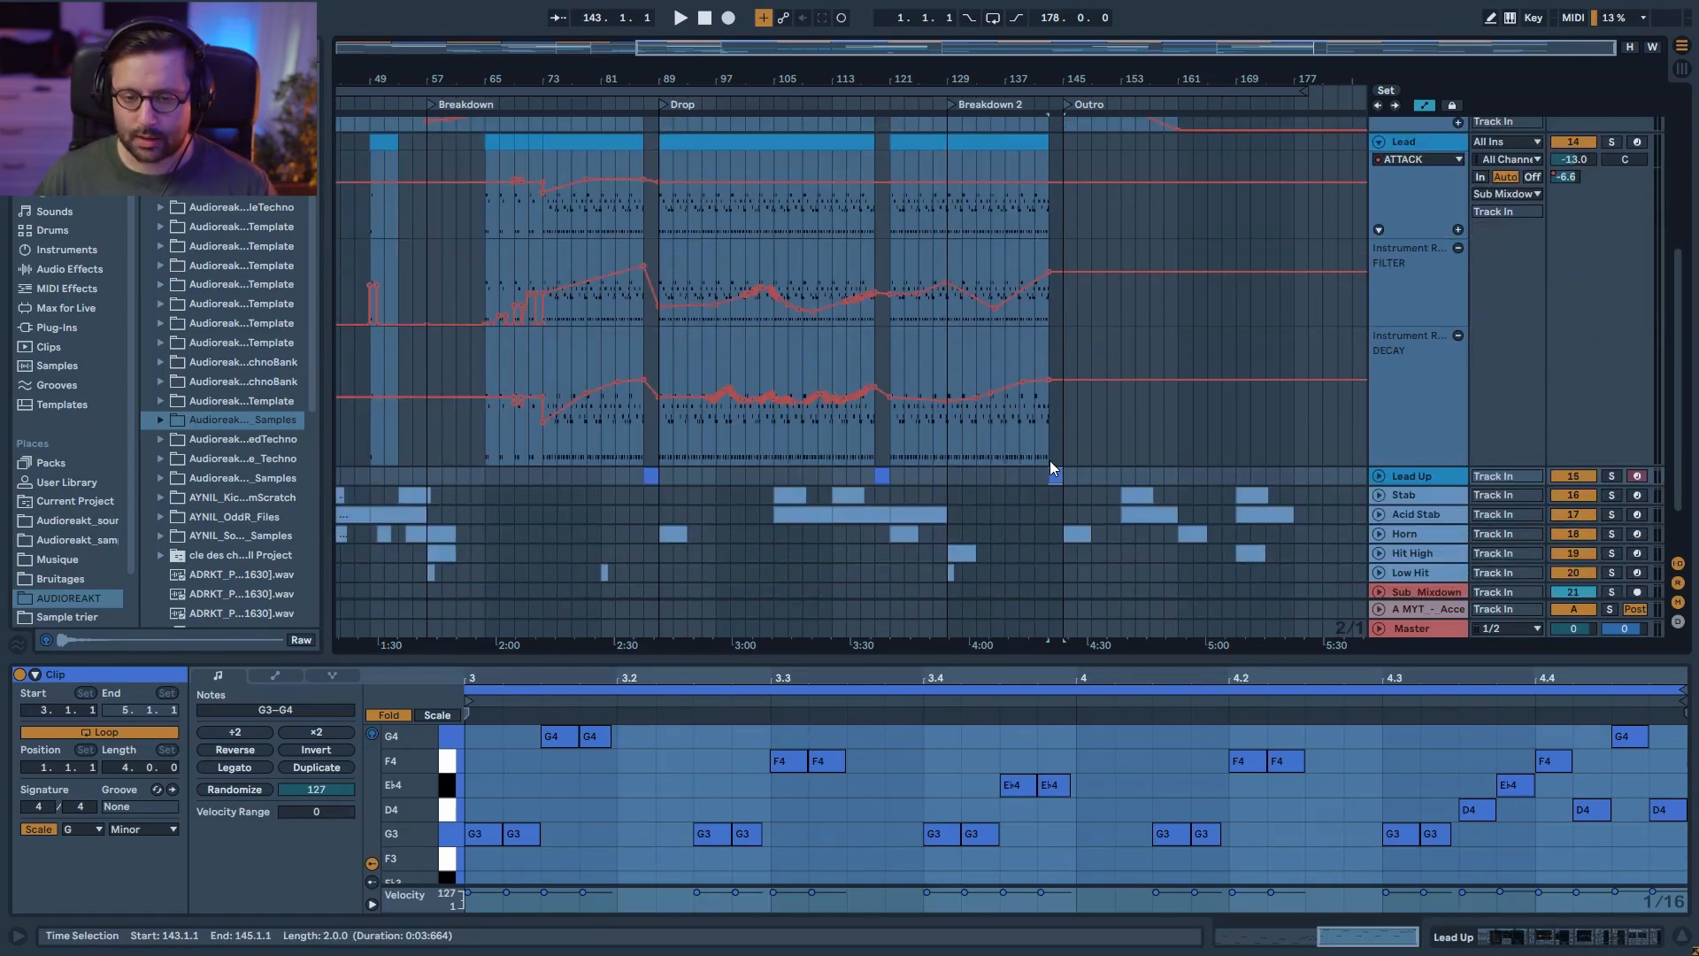
{"action": "scroll", "coordinate": [1352, 450], "scroll_direction": "up", "scroll_amount": 3}
{"action": "key", "text": "alt+u"}
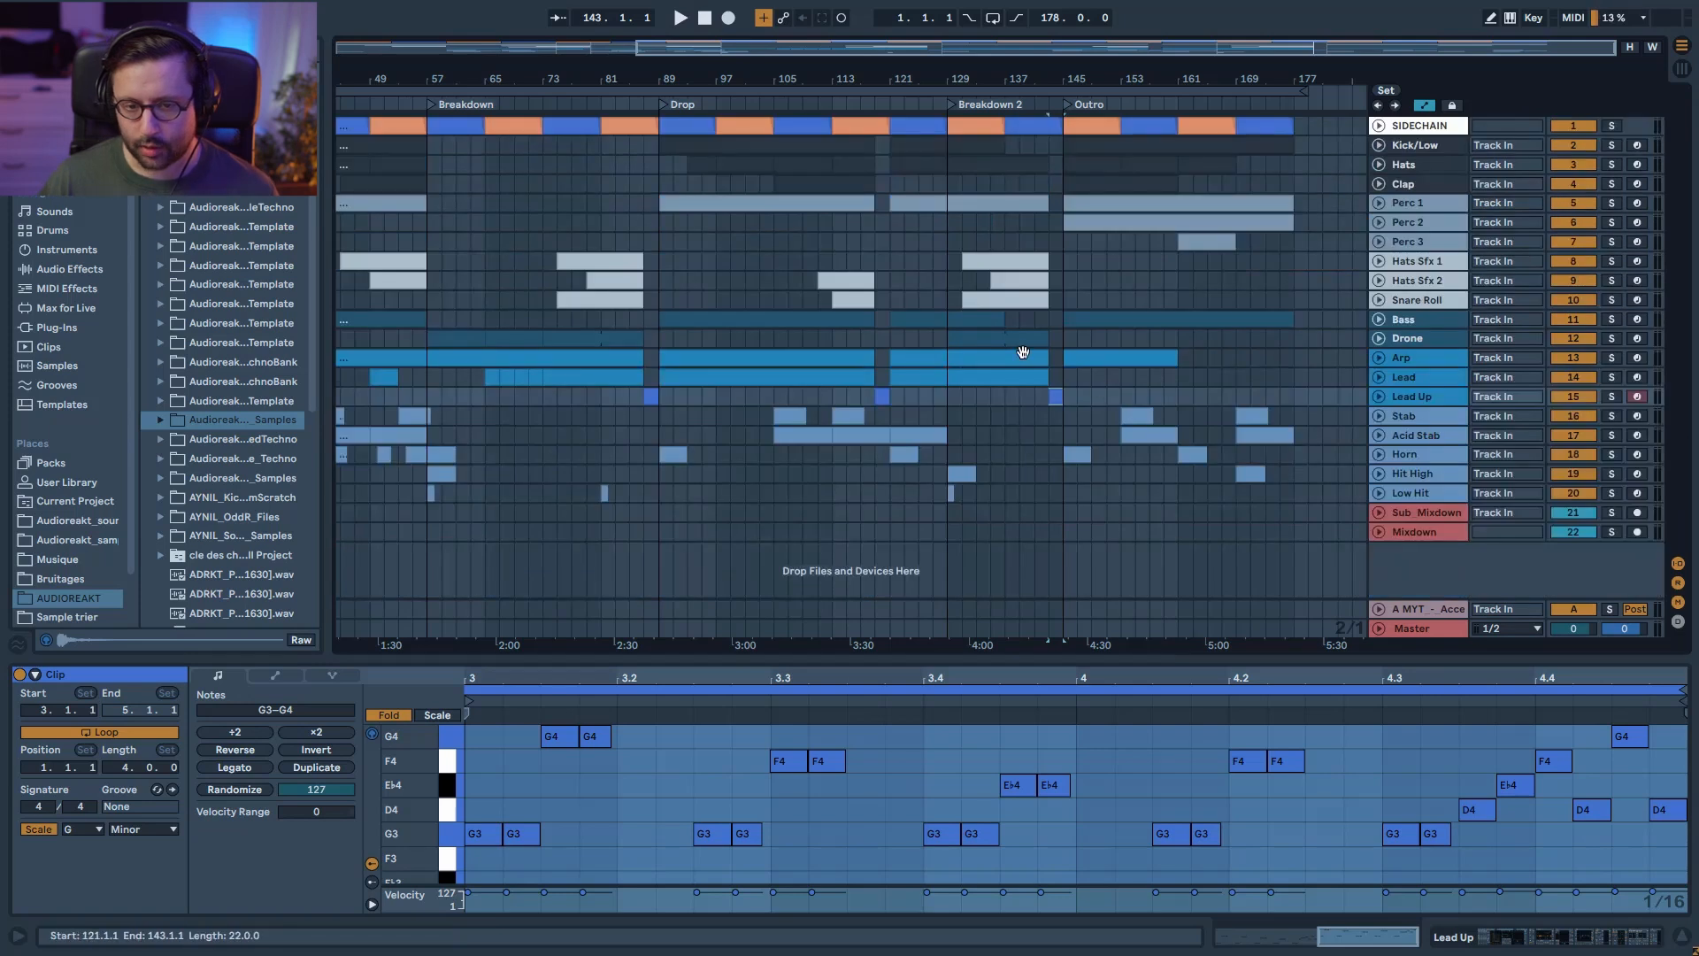
Step: Play the full mix from bar 129 into the Outro, stop it, and show the whole arrangement
{"action": "left_click", "coordinate": [951, 283]}
{"action": "key", "text": "space"}
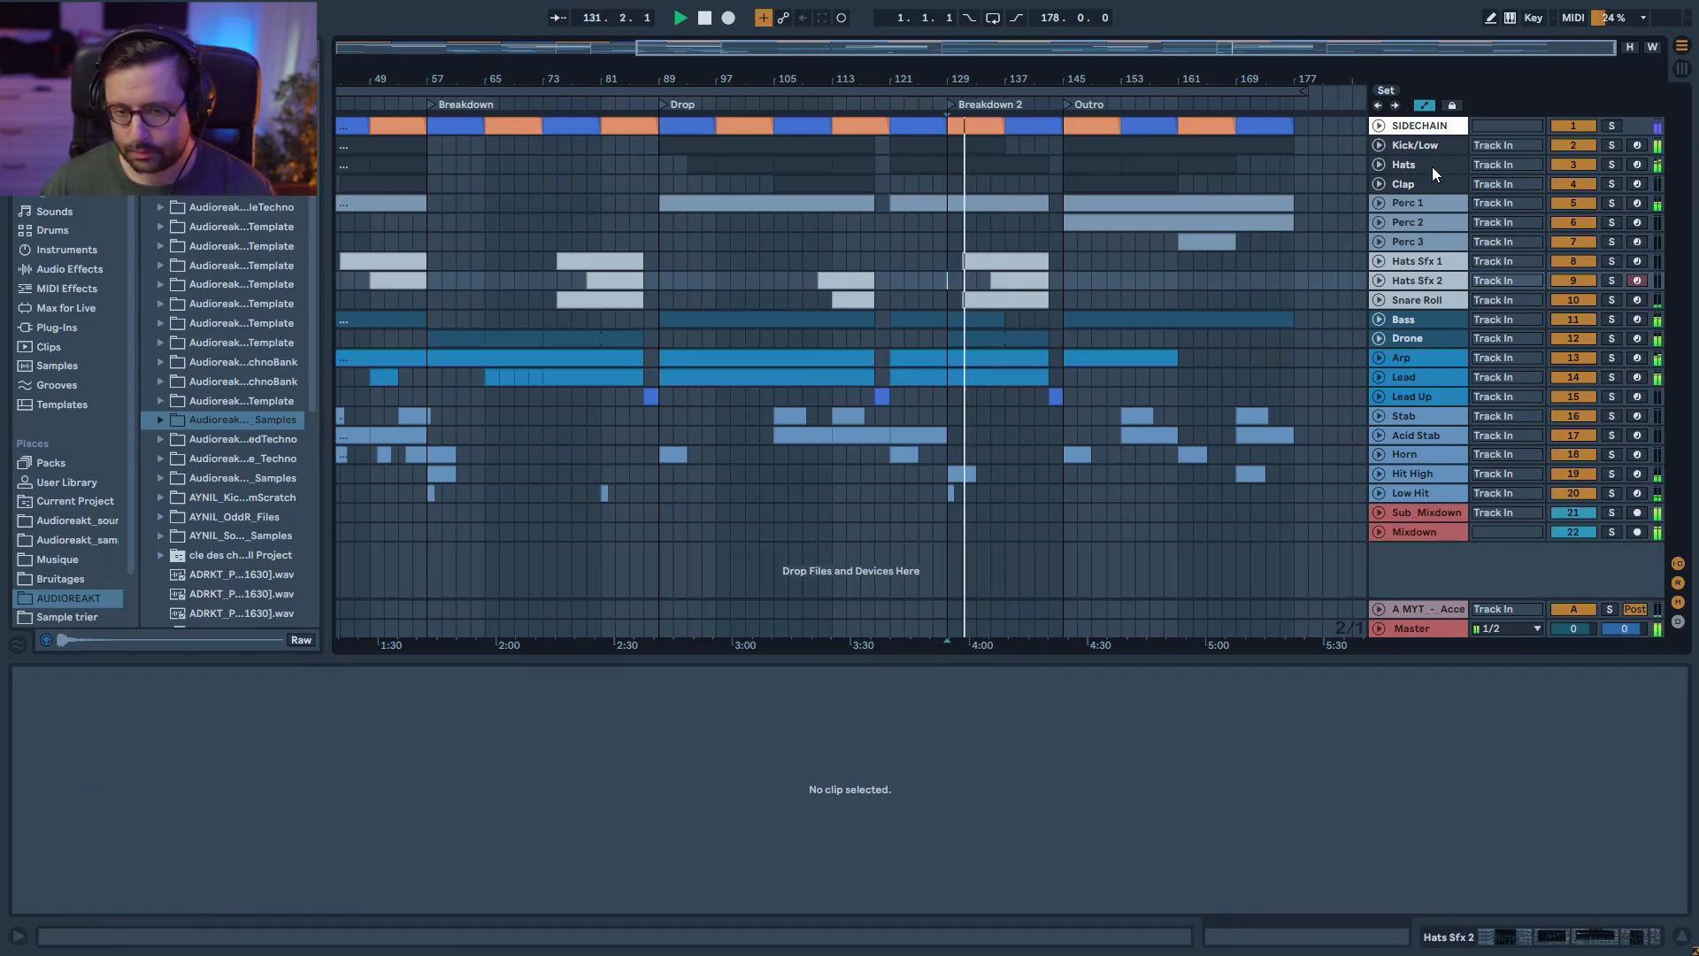
{"action": "left_click_drag", "start_coordinate": [1122, 48], "coordinate": [1202, 76]}
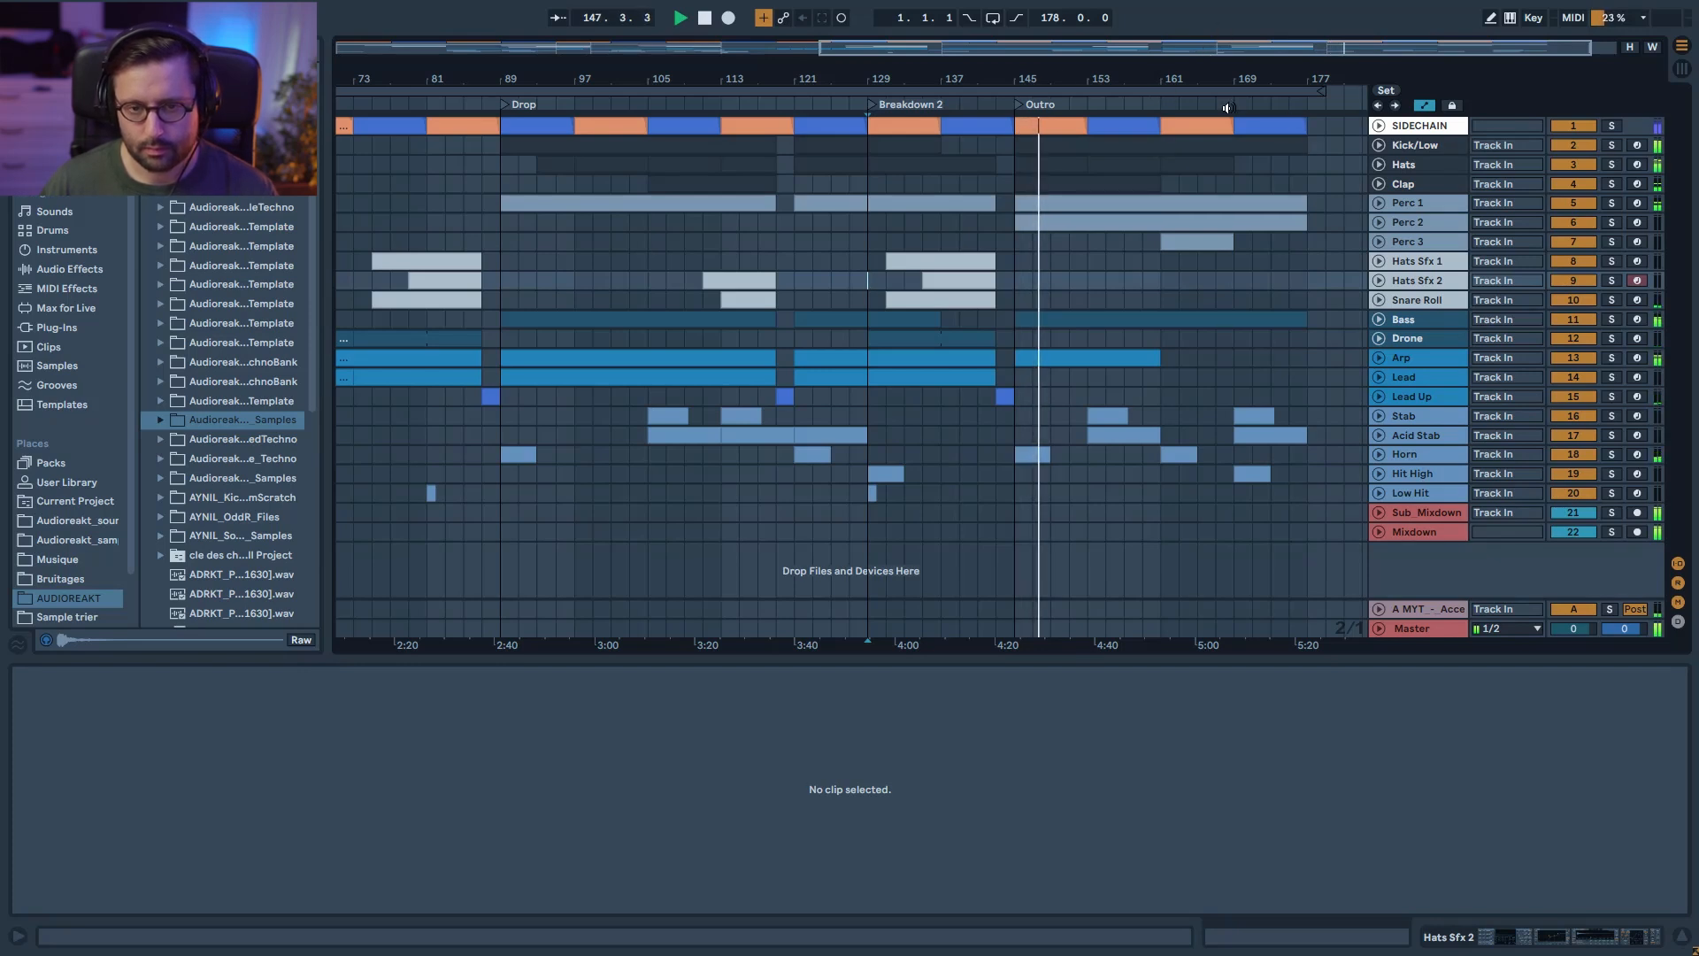
{"action": "left_click_drag", "start_coordinate": [1134, 78], "coordinate": [1141, 15]}
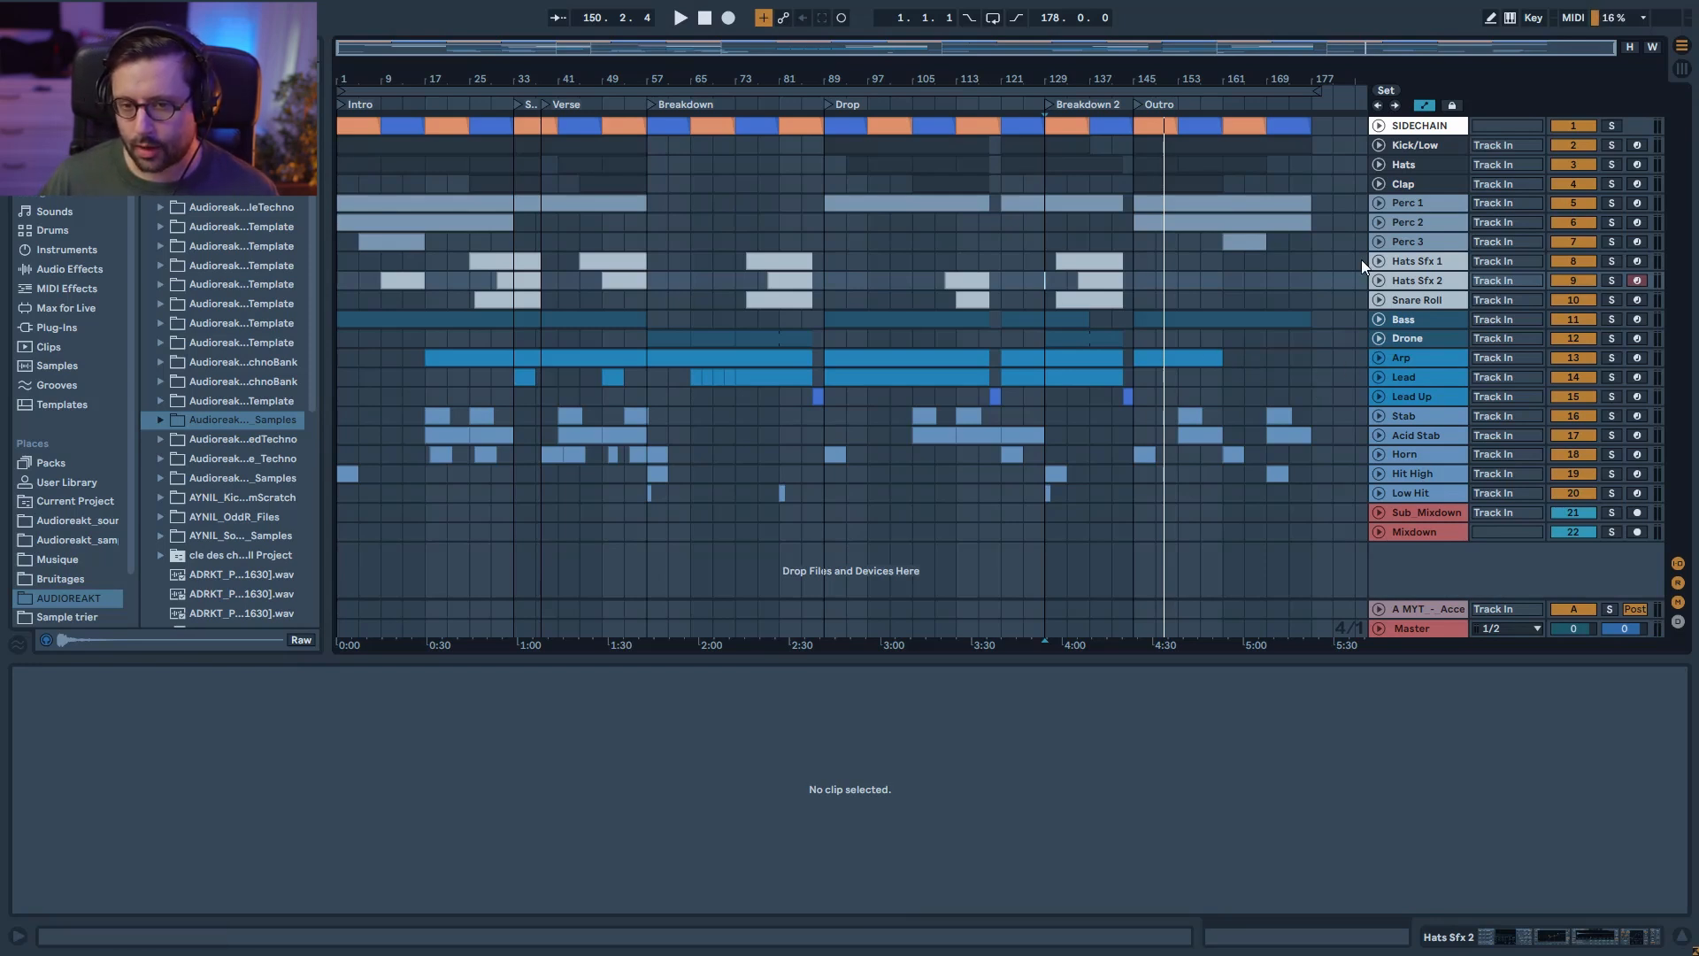
Step: Unfold the Hats track and compare the notes of its Outro clips at bars 145, 153 and 161
{"action": "left_click", "coordinate": [1378, 166]}
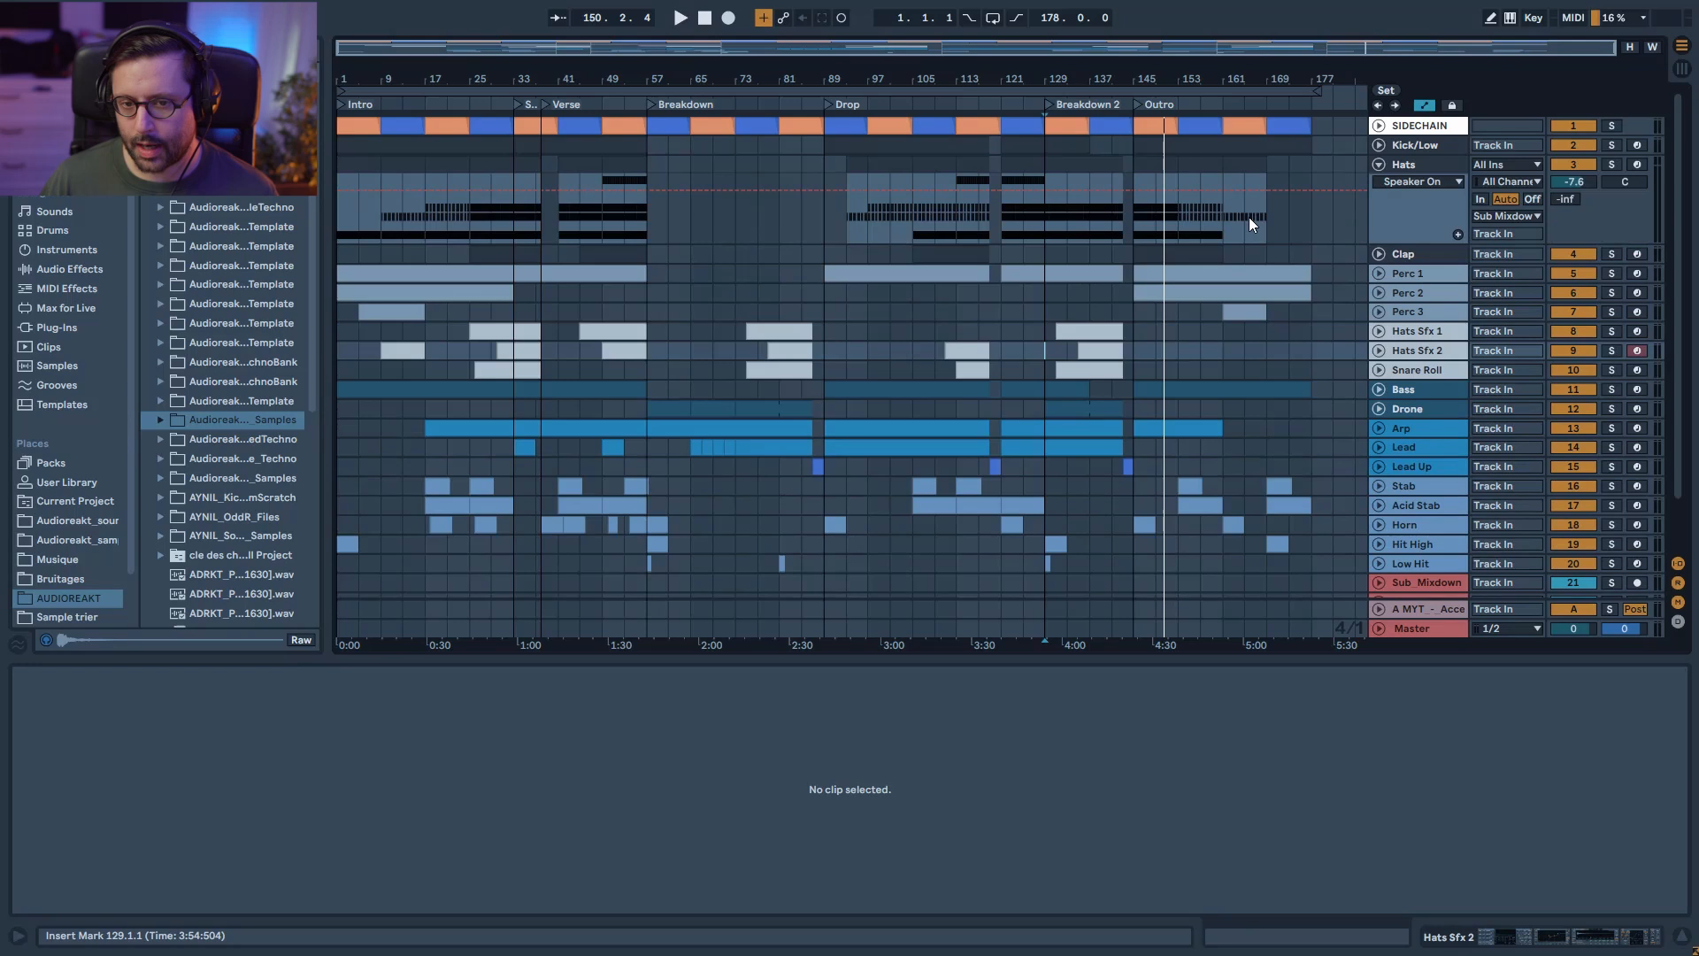
{"action": "left_click", "coordinate": [1155, 164]}
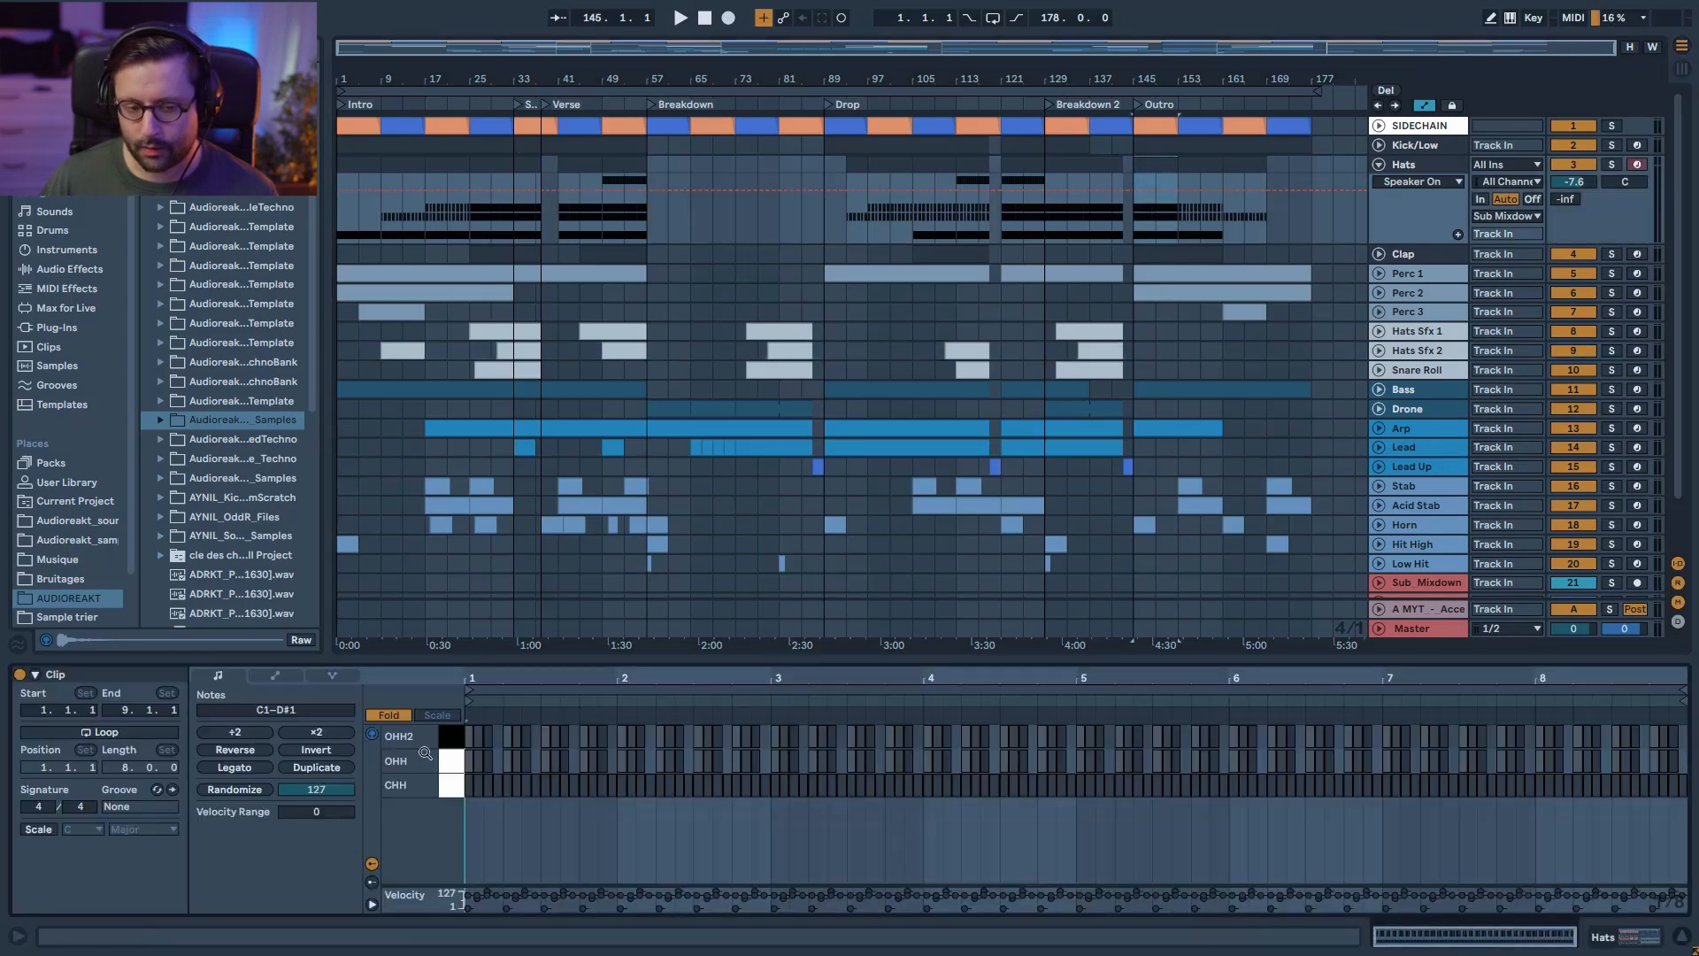
{"action": "left_click", "coordinate": [1202, 166]}
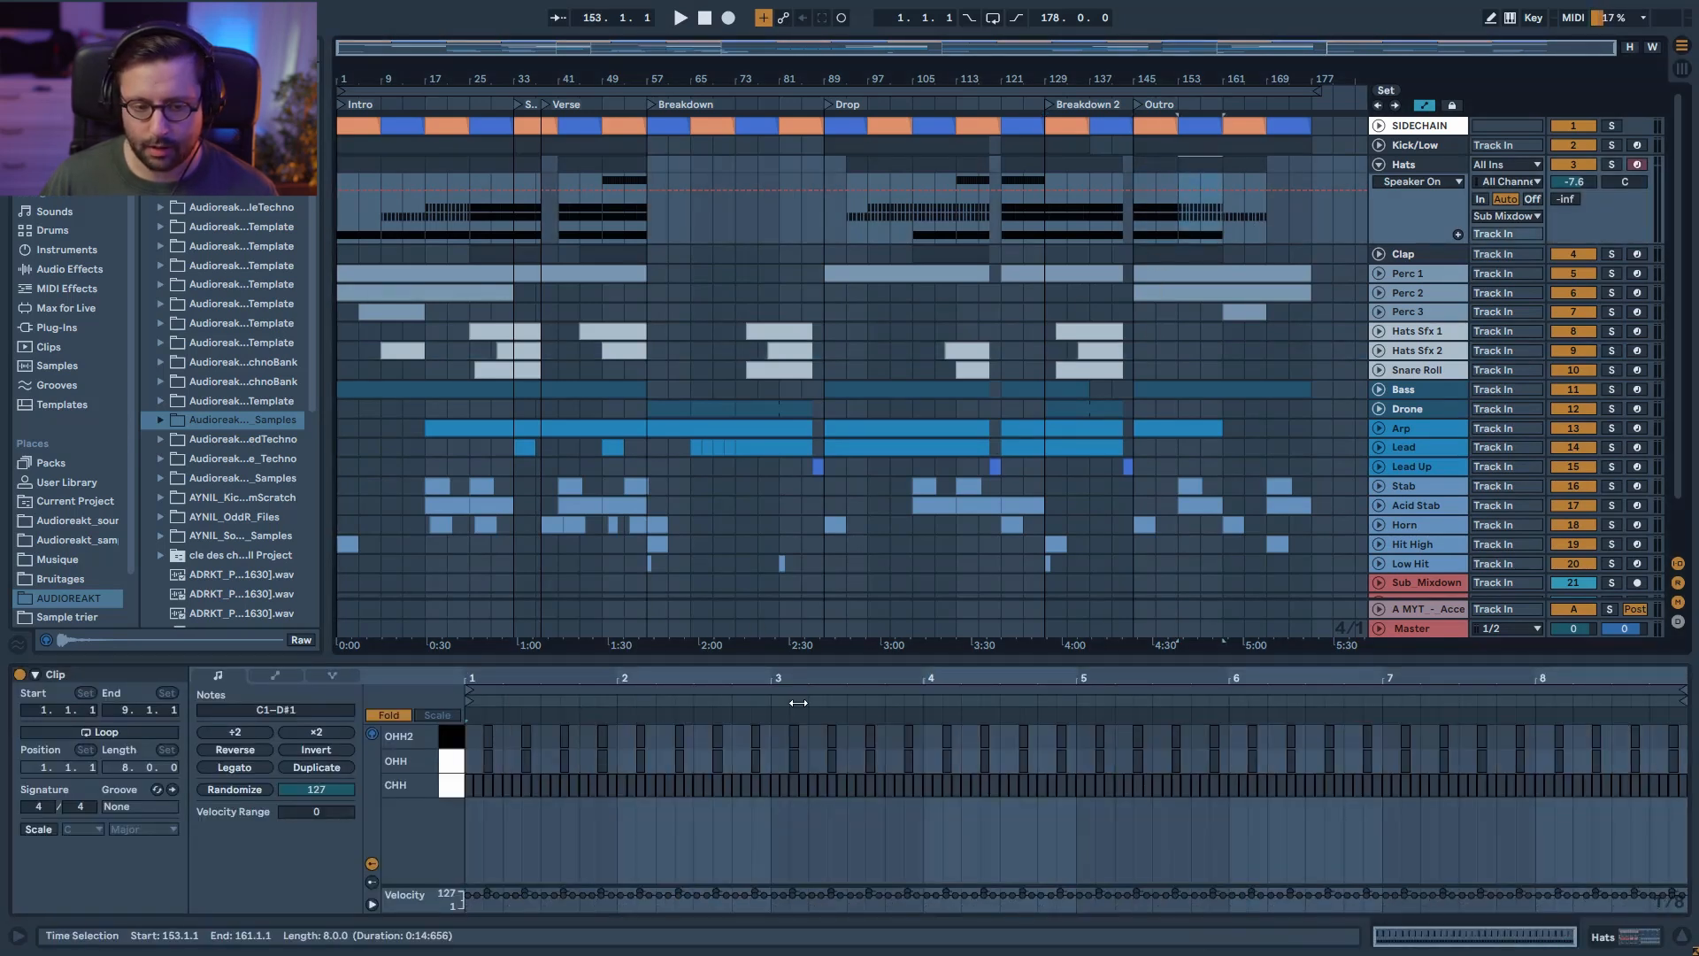
{"action": "left_click", "coordinate": [1232, 206]}
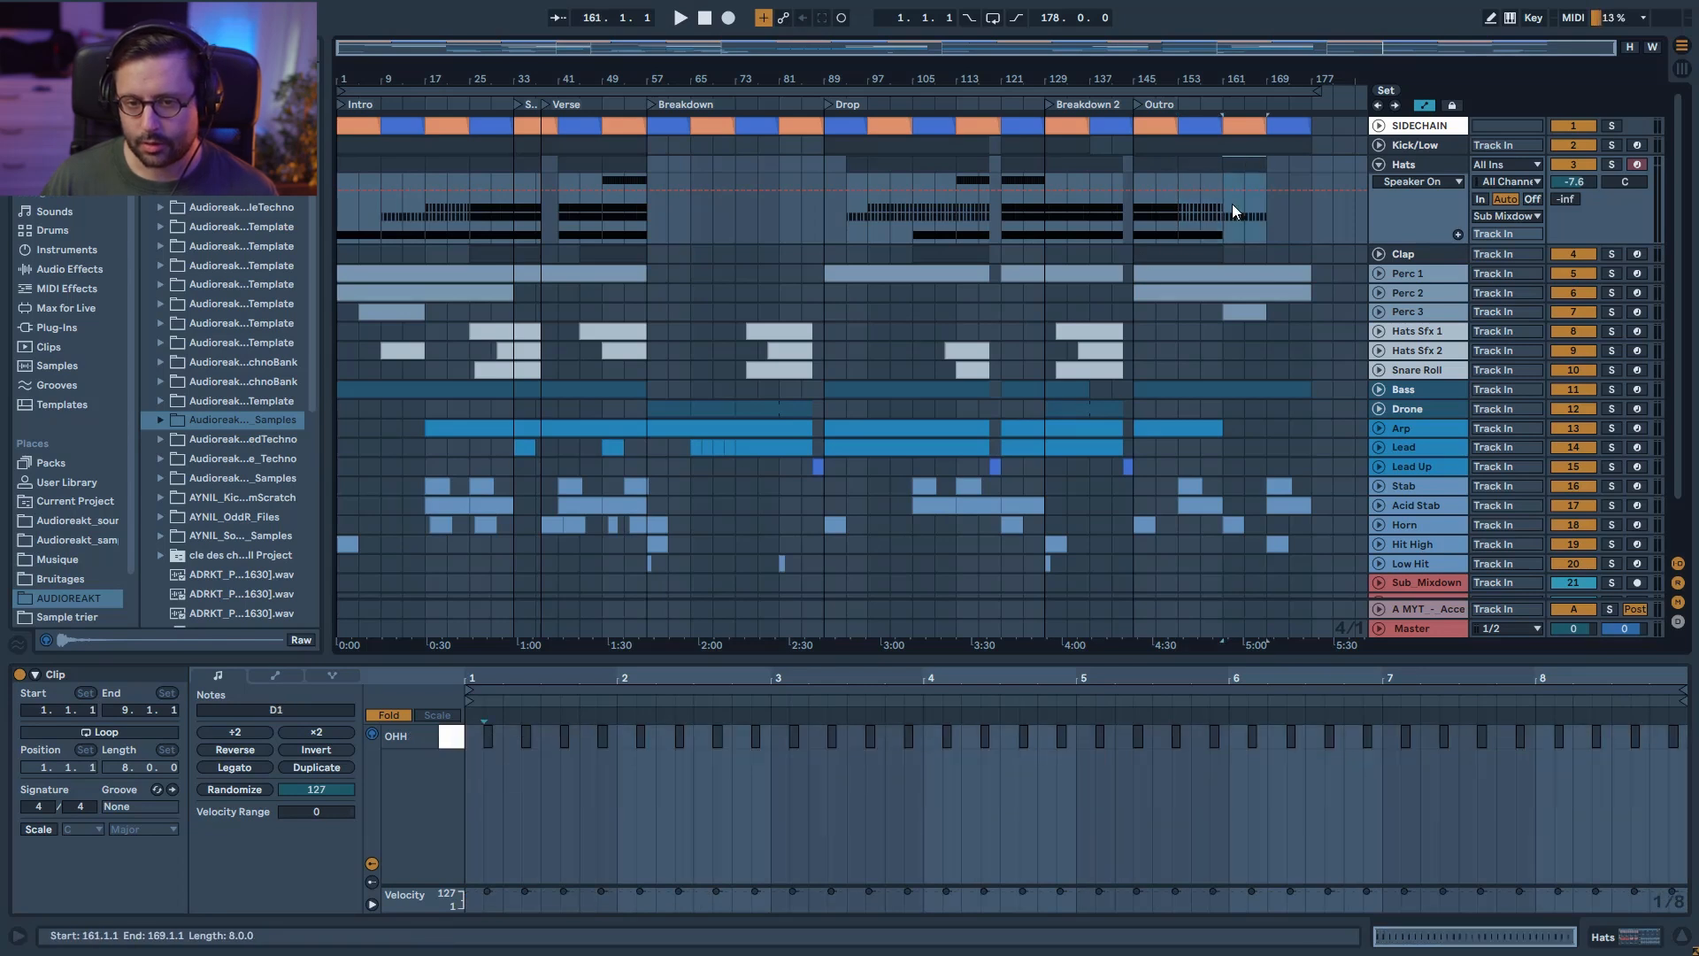
{"action": "left_click", "coordinate": [1288, 168]}
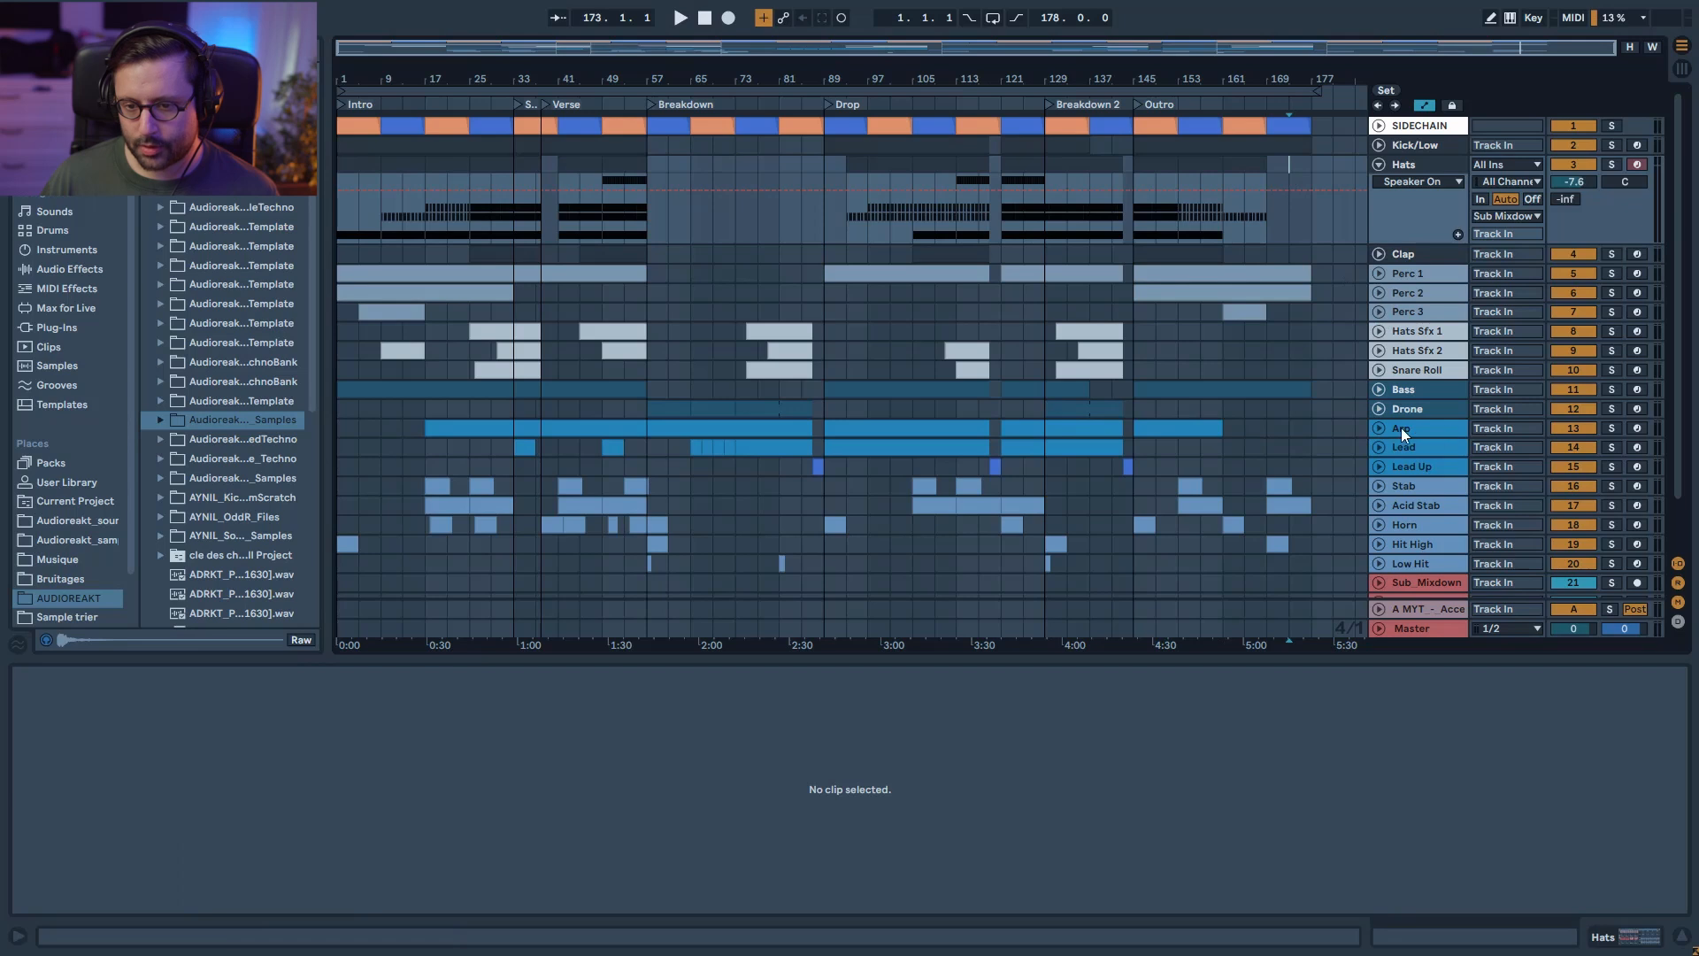
Step: Unfold the Arp track, examine its filter frequency automation through the Outro, and fold the Hats and Arp tracks
{"action": "left_click", "coordinate": [1379, 428]}
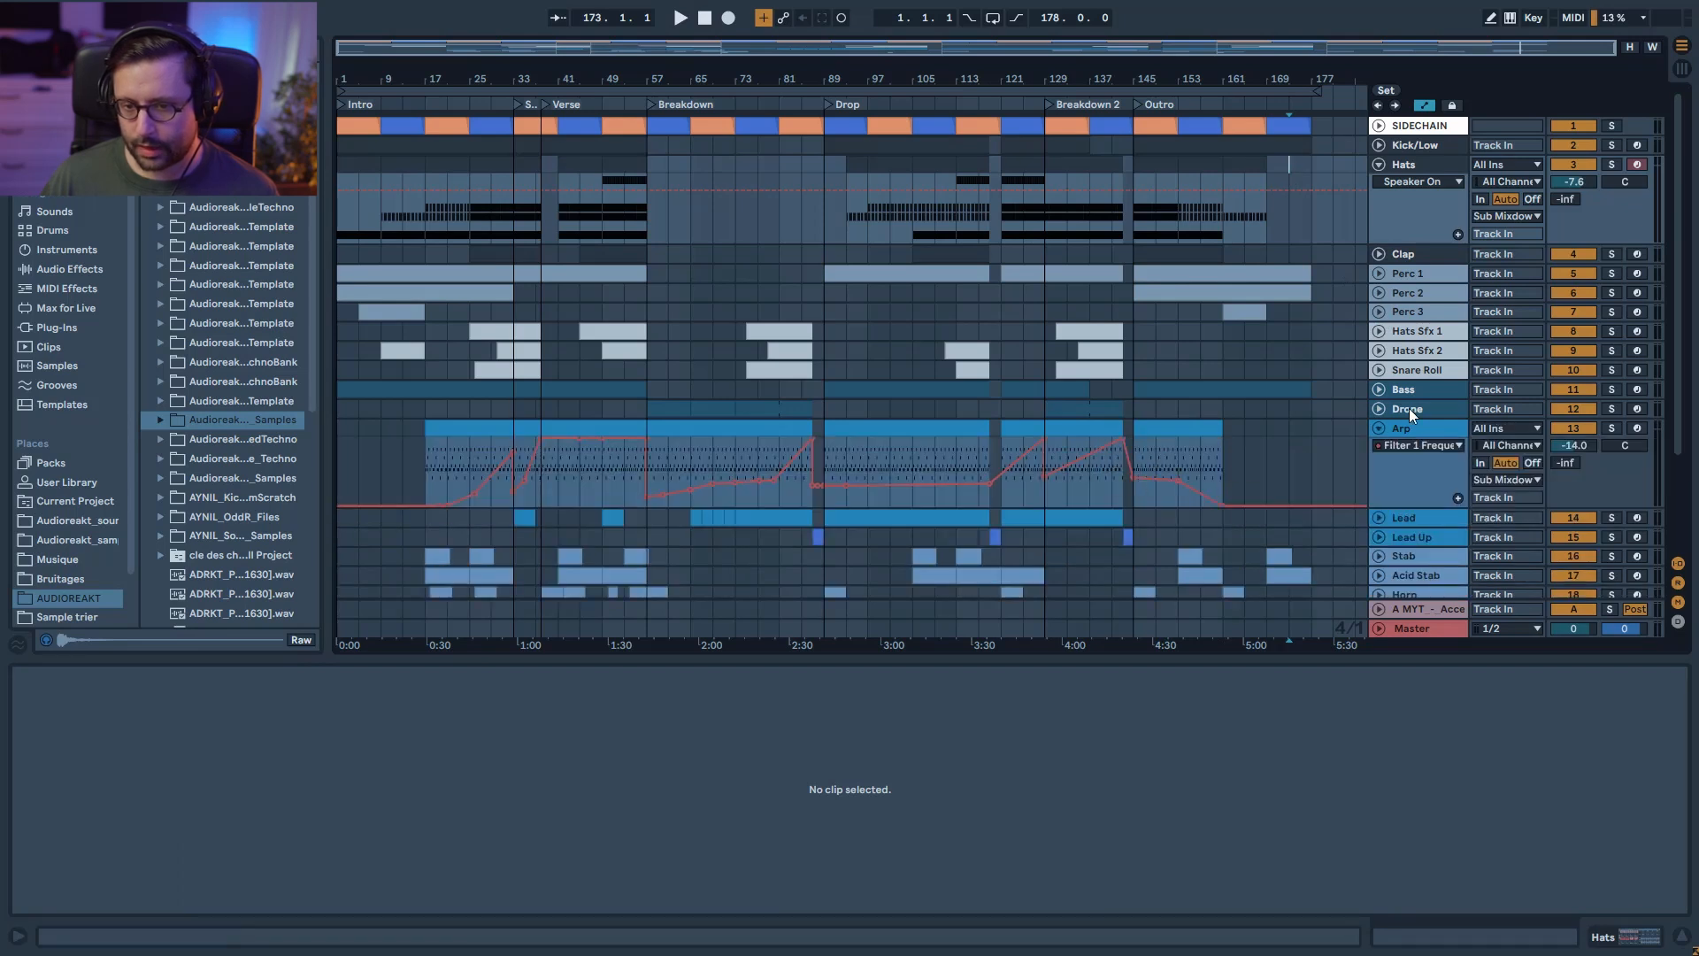
{"action": "left_click", "coordinate": [1378, 389]}
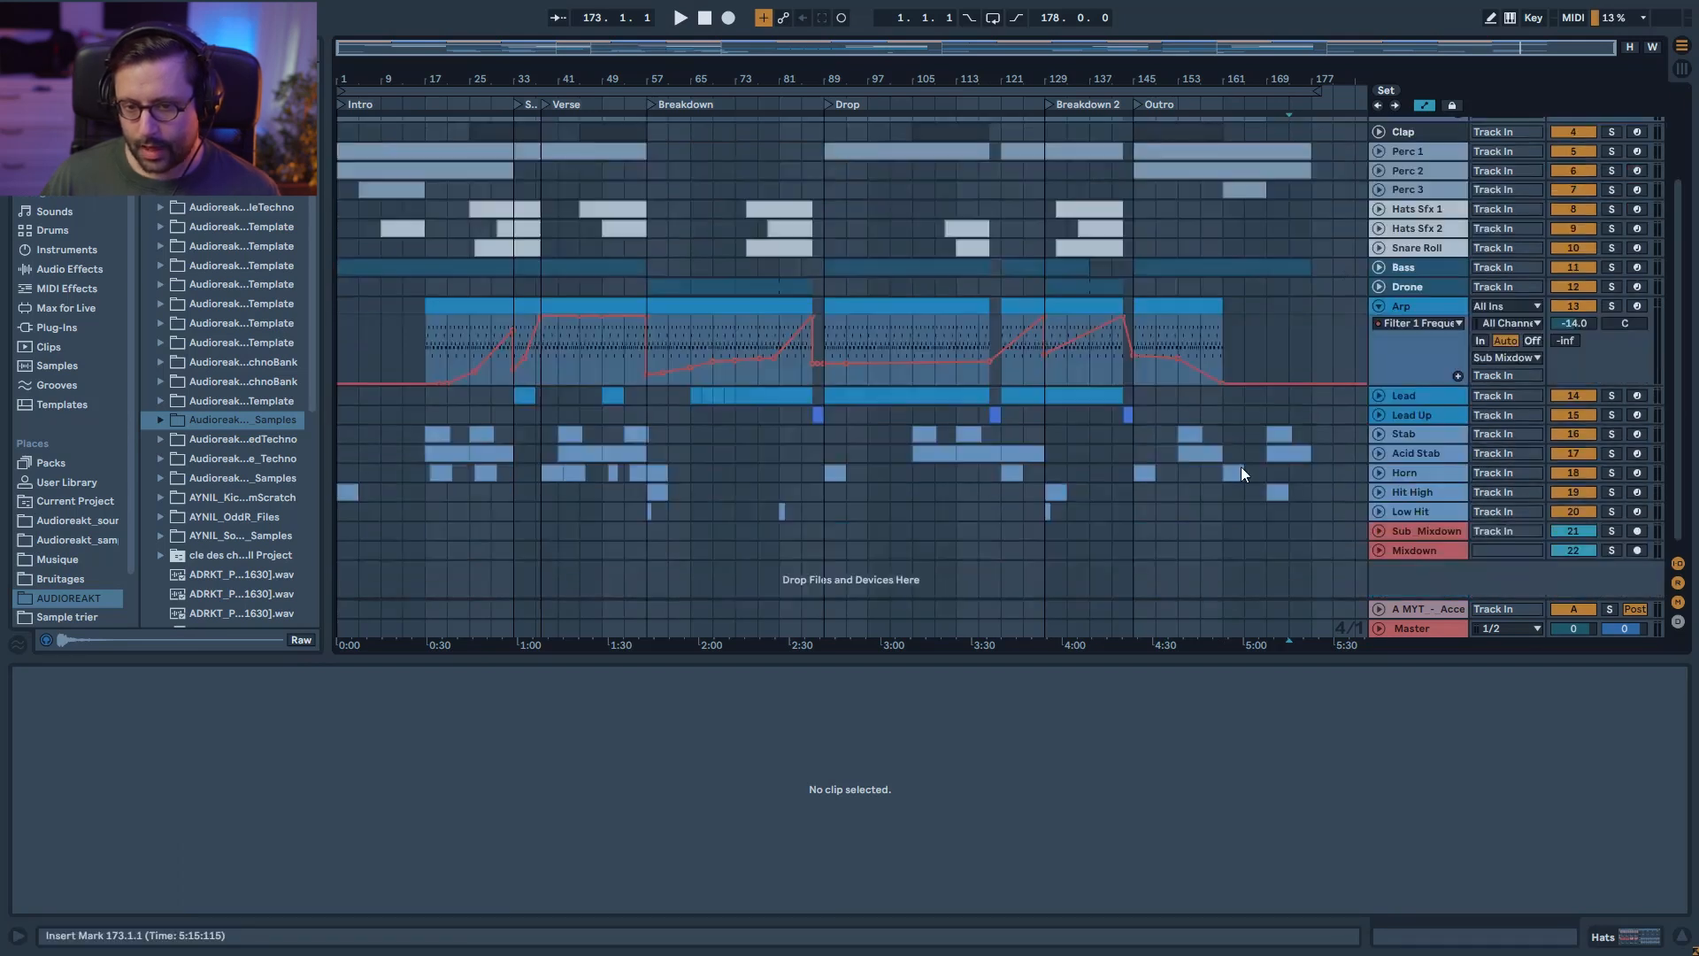
{"action": "scroll", "coordinate": [1341, 468], "scroll_direction": "up", "scroll_amount": 4}
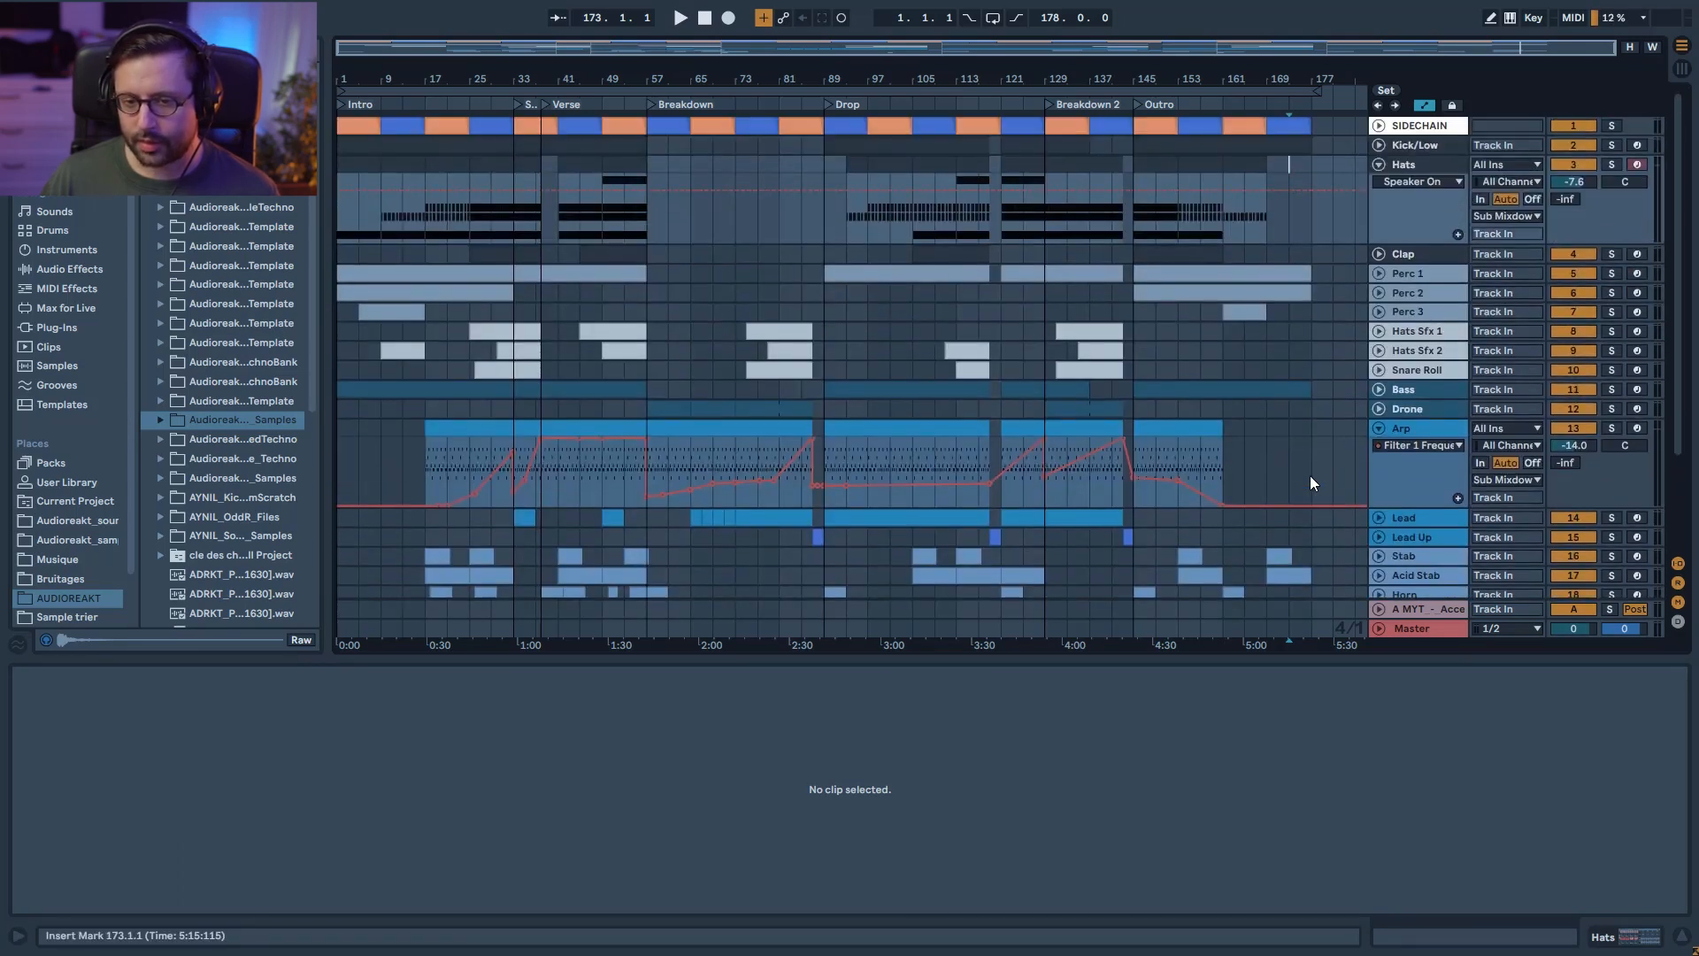
{"action": "left_click", "coordinate": [1379, 166]}
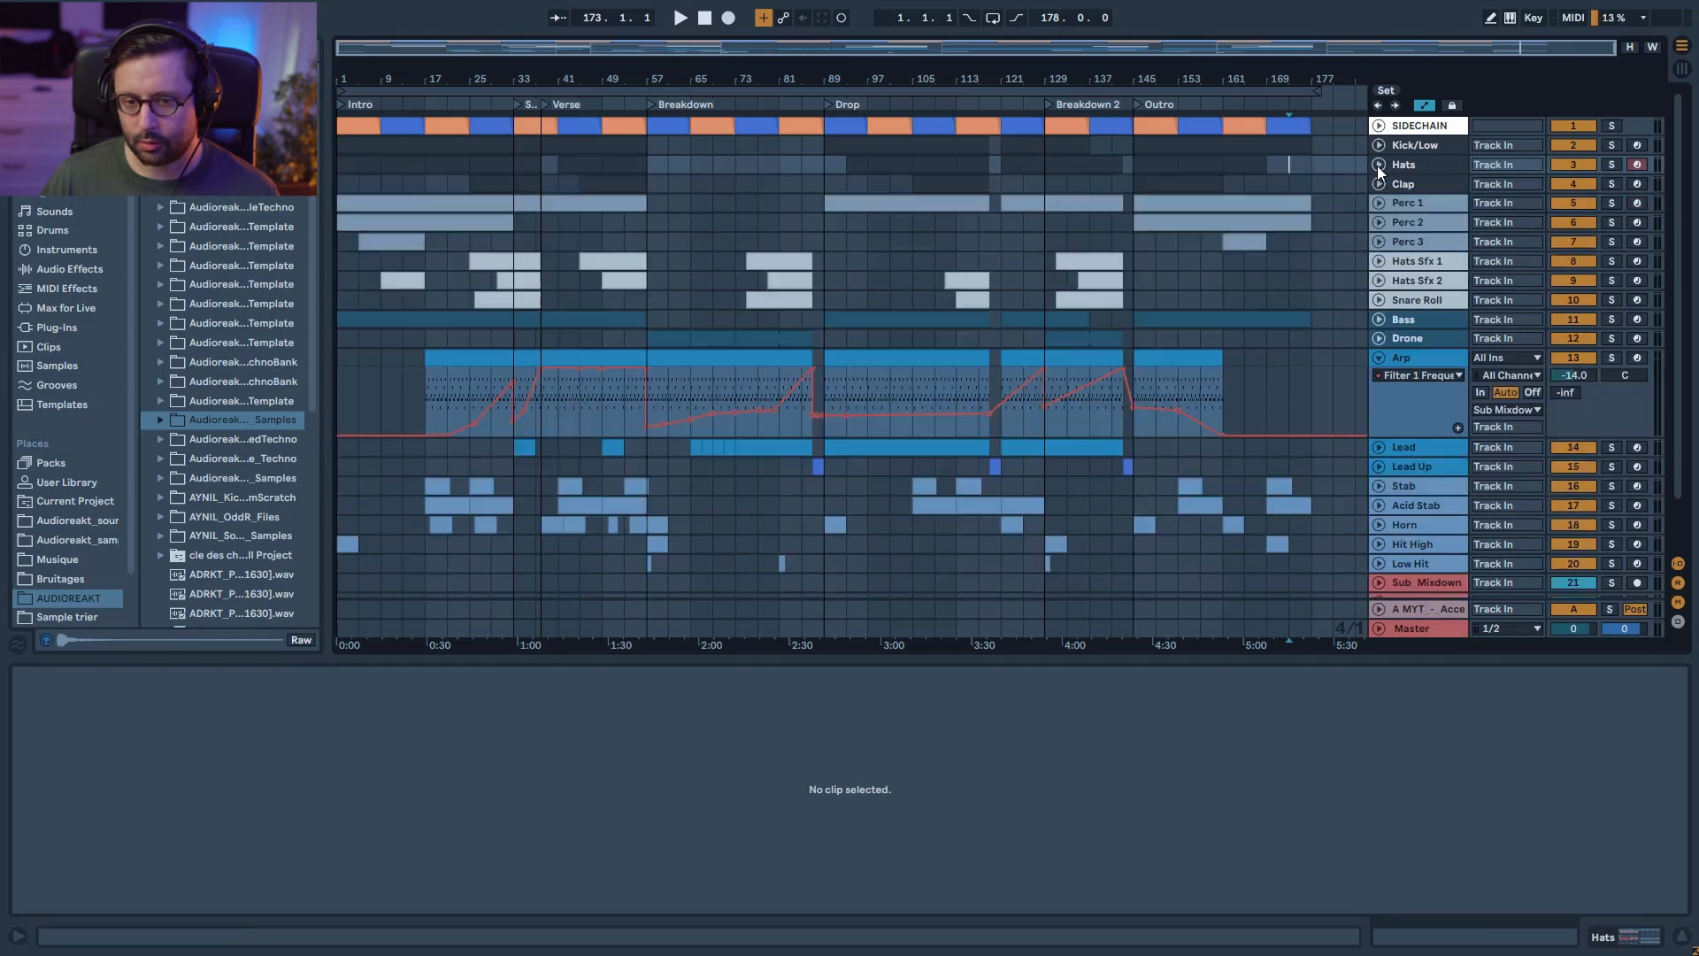
{"action": "left_click", "coordinate": [1383, 359]}
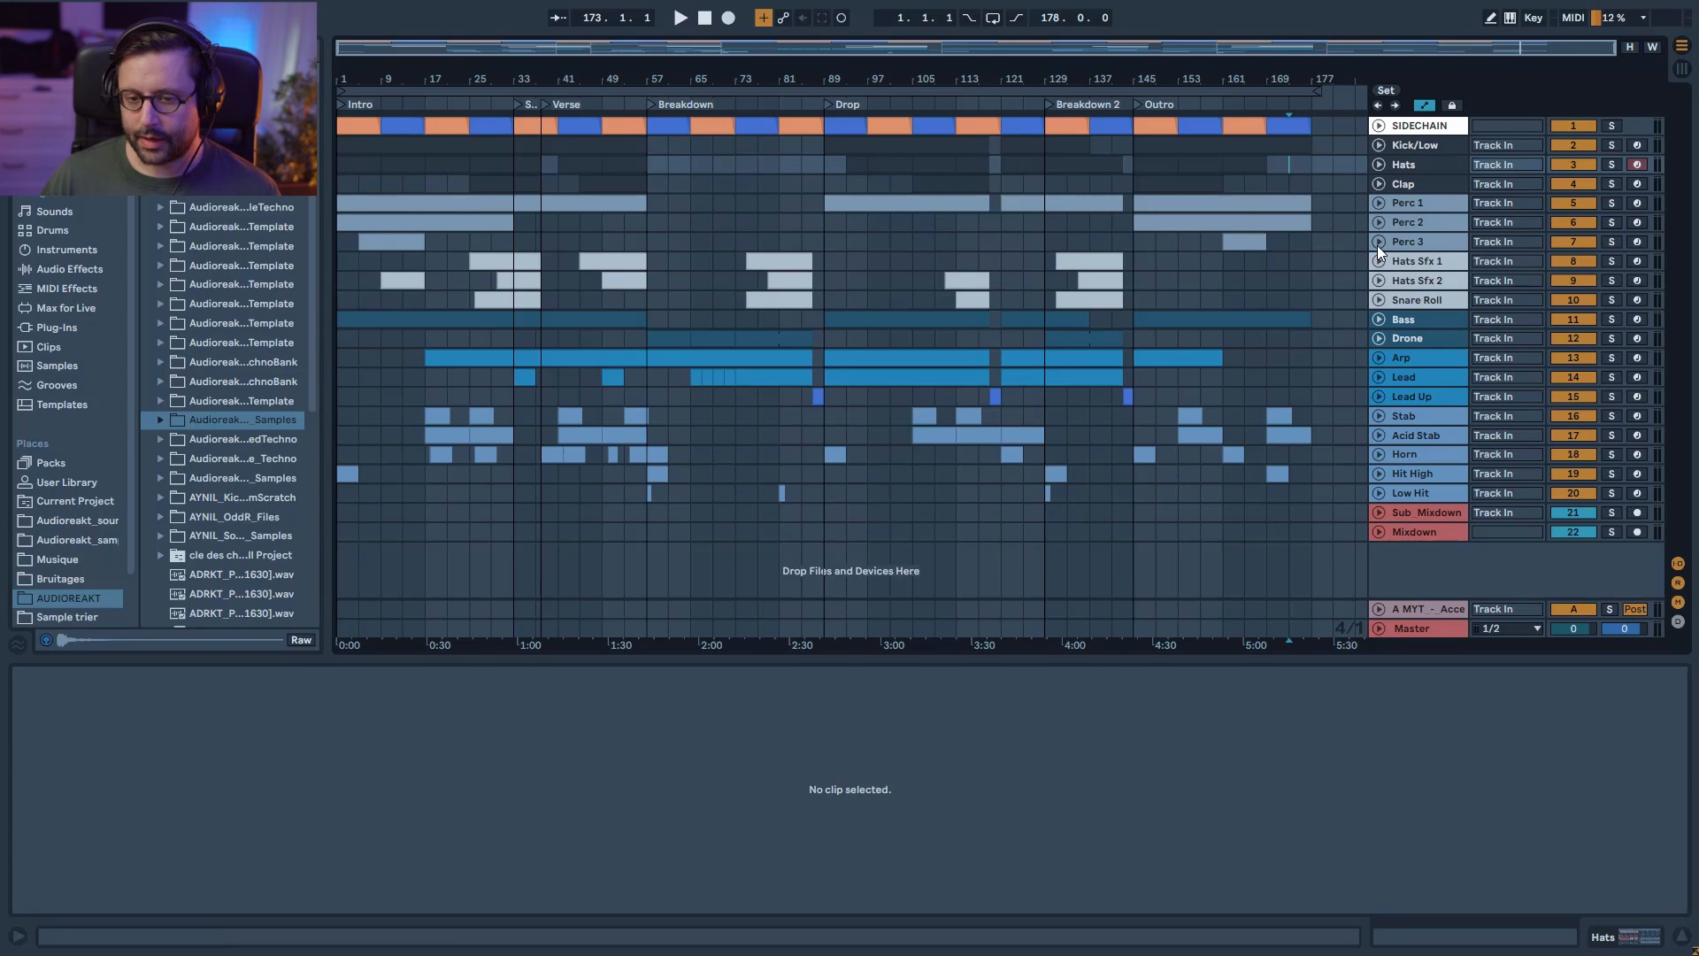
Step: Play the end of the Outro from bar 169 and stop the playback
{"action": "left_click", "coordinate": [1267, 290]}
{"action": "key", "text": "space"}
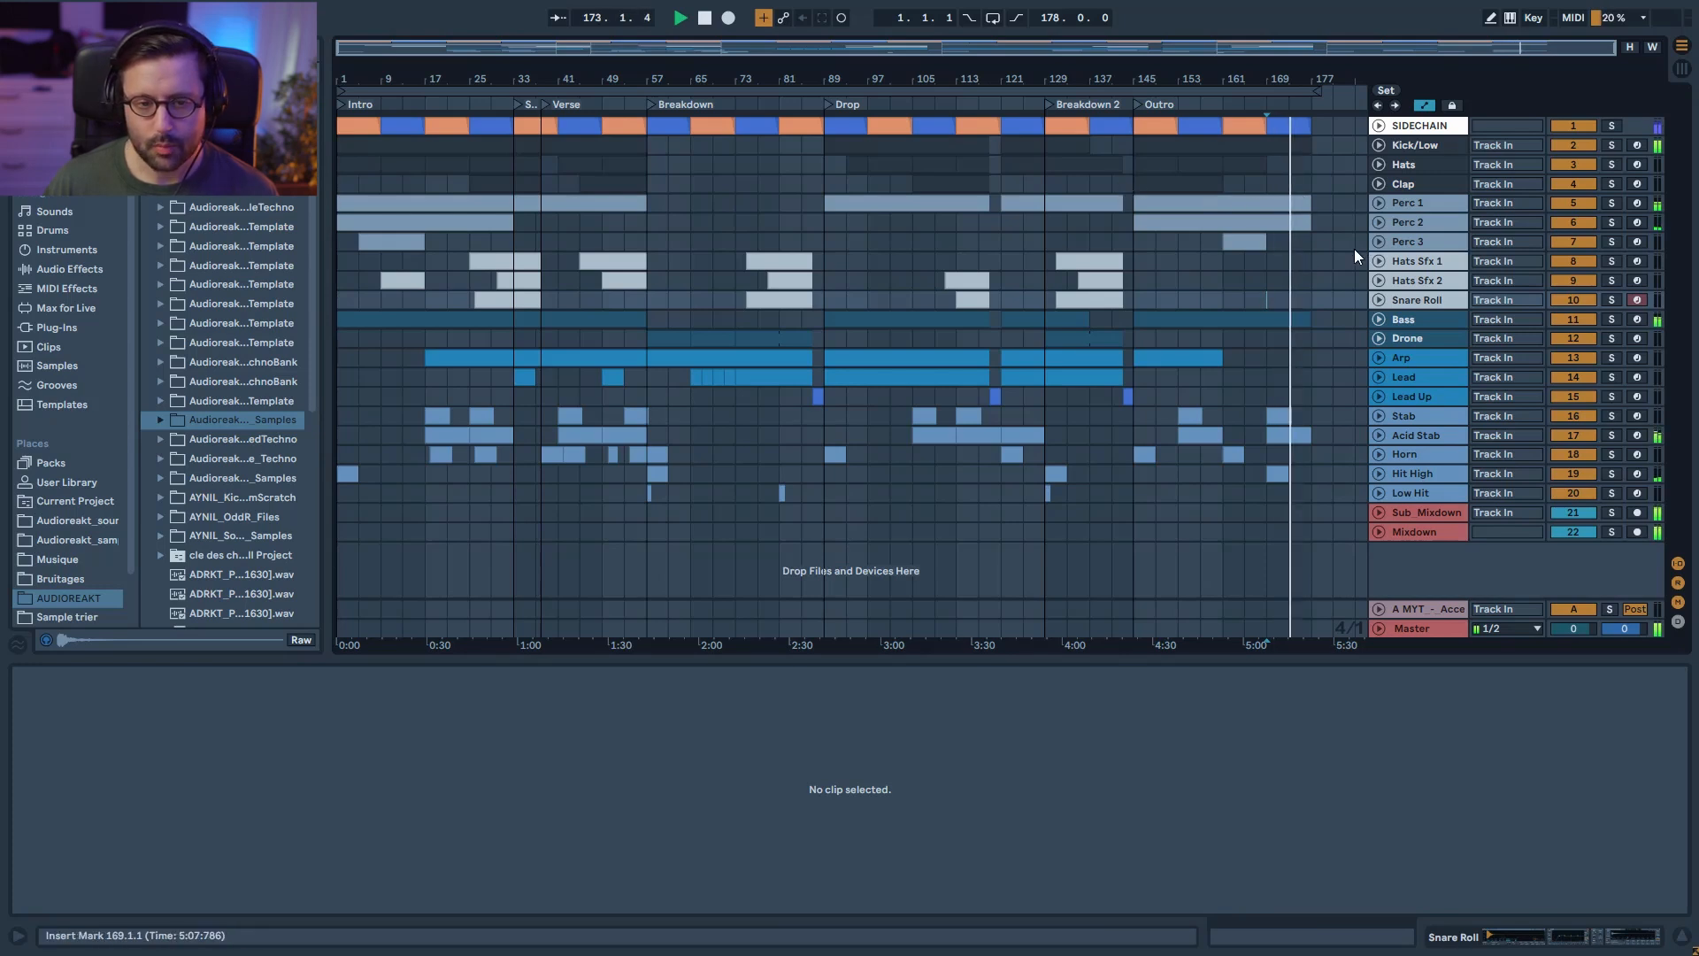
{"action": "key", "text": "space"}
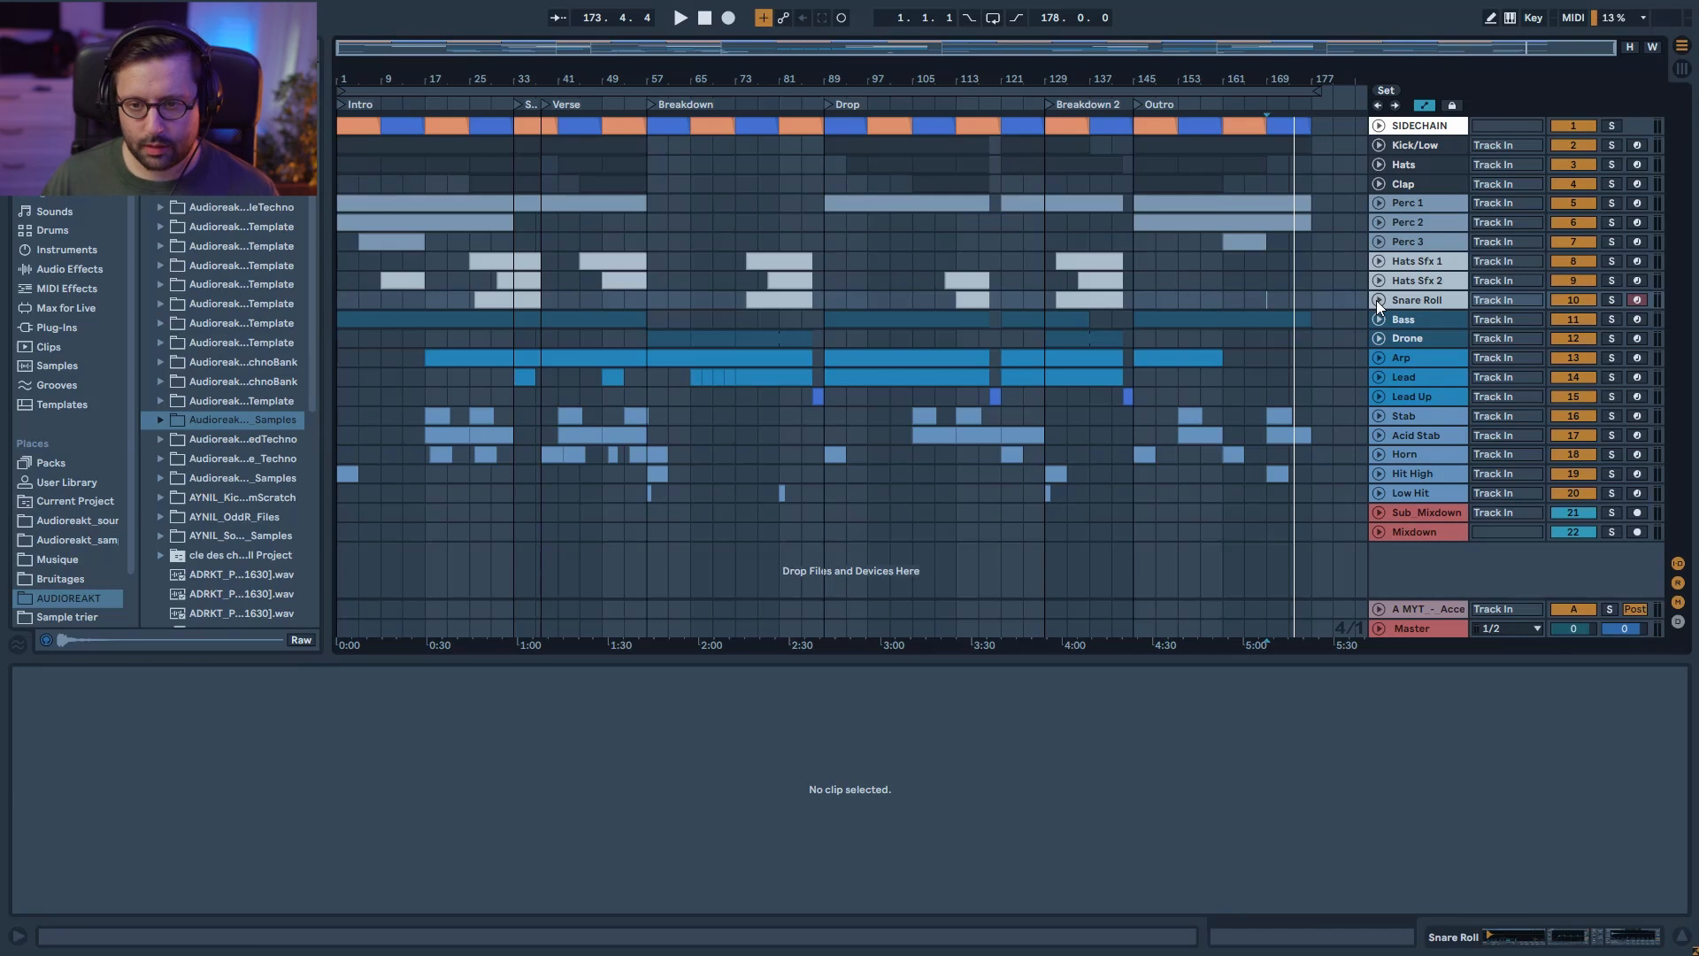
Step: Unfold the Arp track briefly, then unfold the Lead track and examine its ATTACK, FILTER and DECAY automation
{"action": "left_click", "coordinate": [1379, 359]}
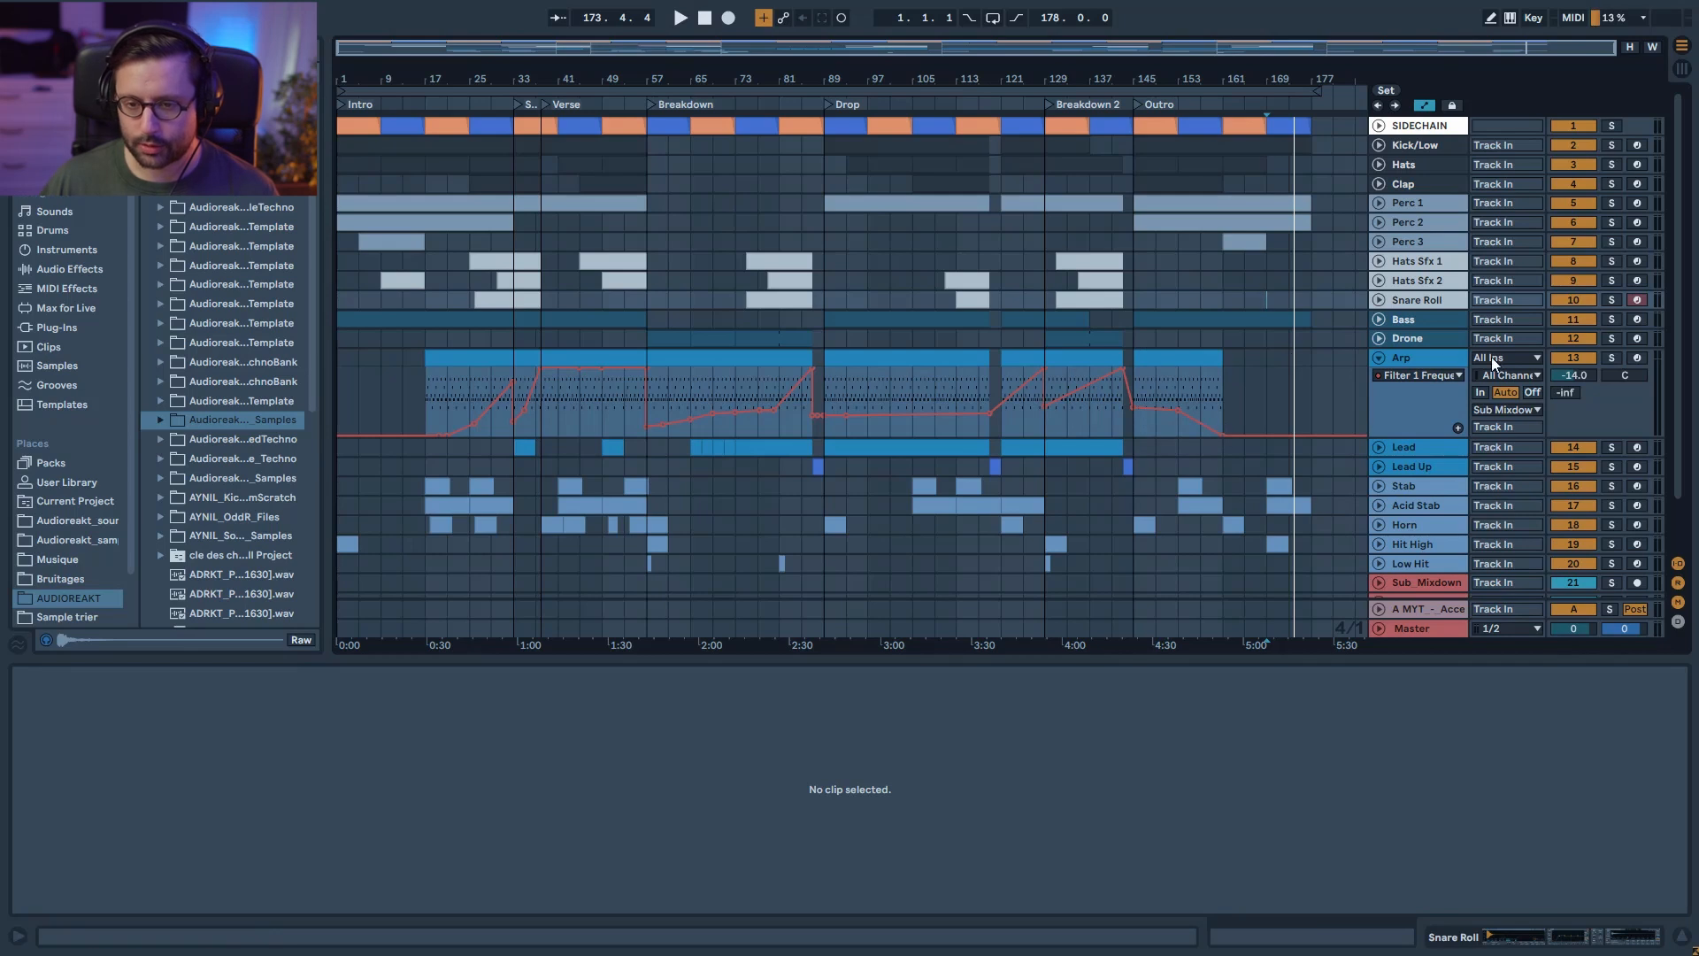
{"action": "left_click", "coordinate": [1379, 357]}
{"action": "left_click", "coordinate": [1379, 377]}
{"action": "scroll", "coordinate": [990, 449], "scroll_direction": "down", "scroll_amount": 2}
{"action": "scroll", "coordinate": [1442, 400], "scroll_direction": "down", "scroll_amount": 3}
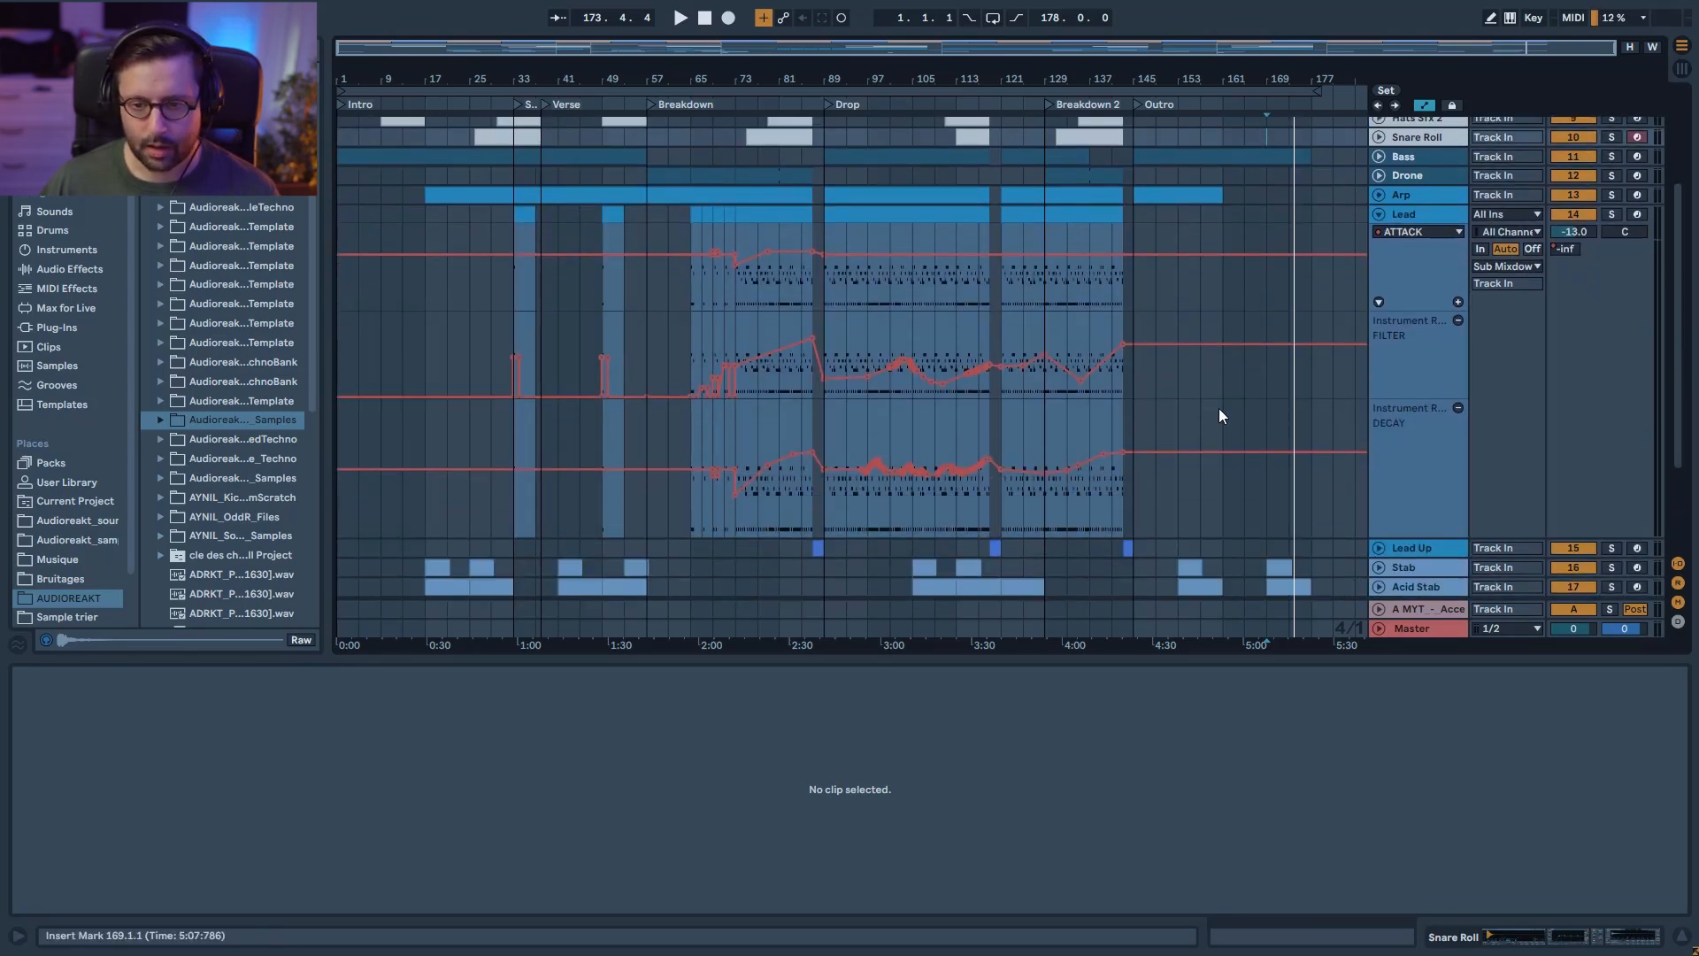
Step: Solo the Lead track and listen to it in the Drop from bar 97 with the timeline zoomed in
{"action": "left_click", "coordinate": [882, 498]}
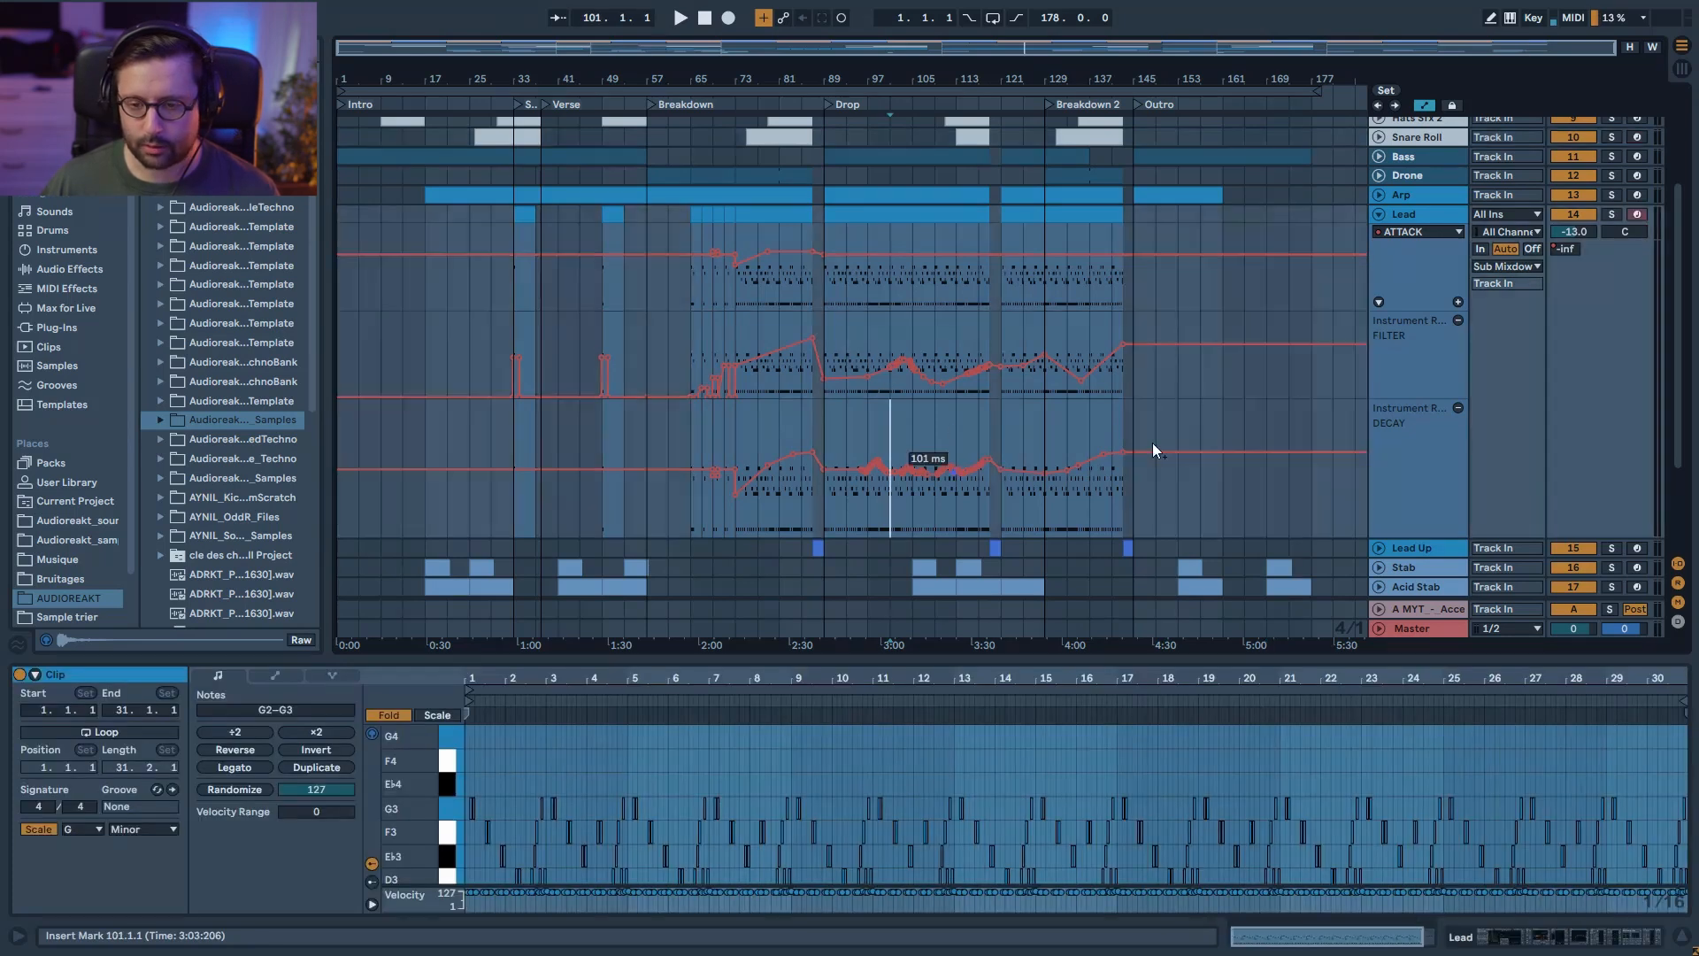
{"action": "left_click", "coordinate": [1611, 215]}
{"action": "left_click", "coordinate": [864, 508]}
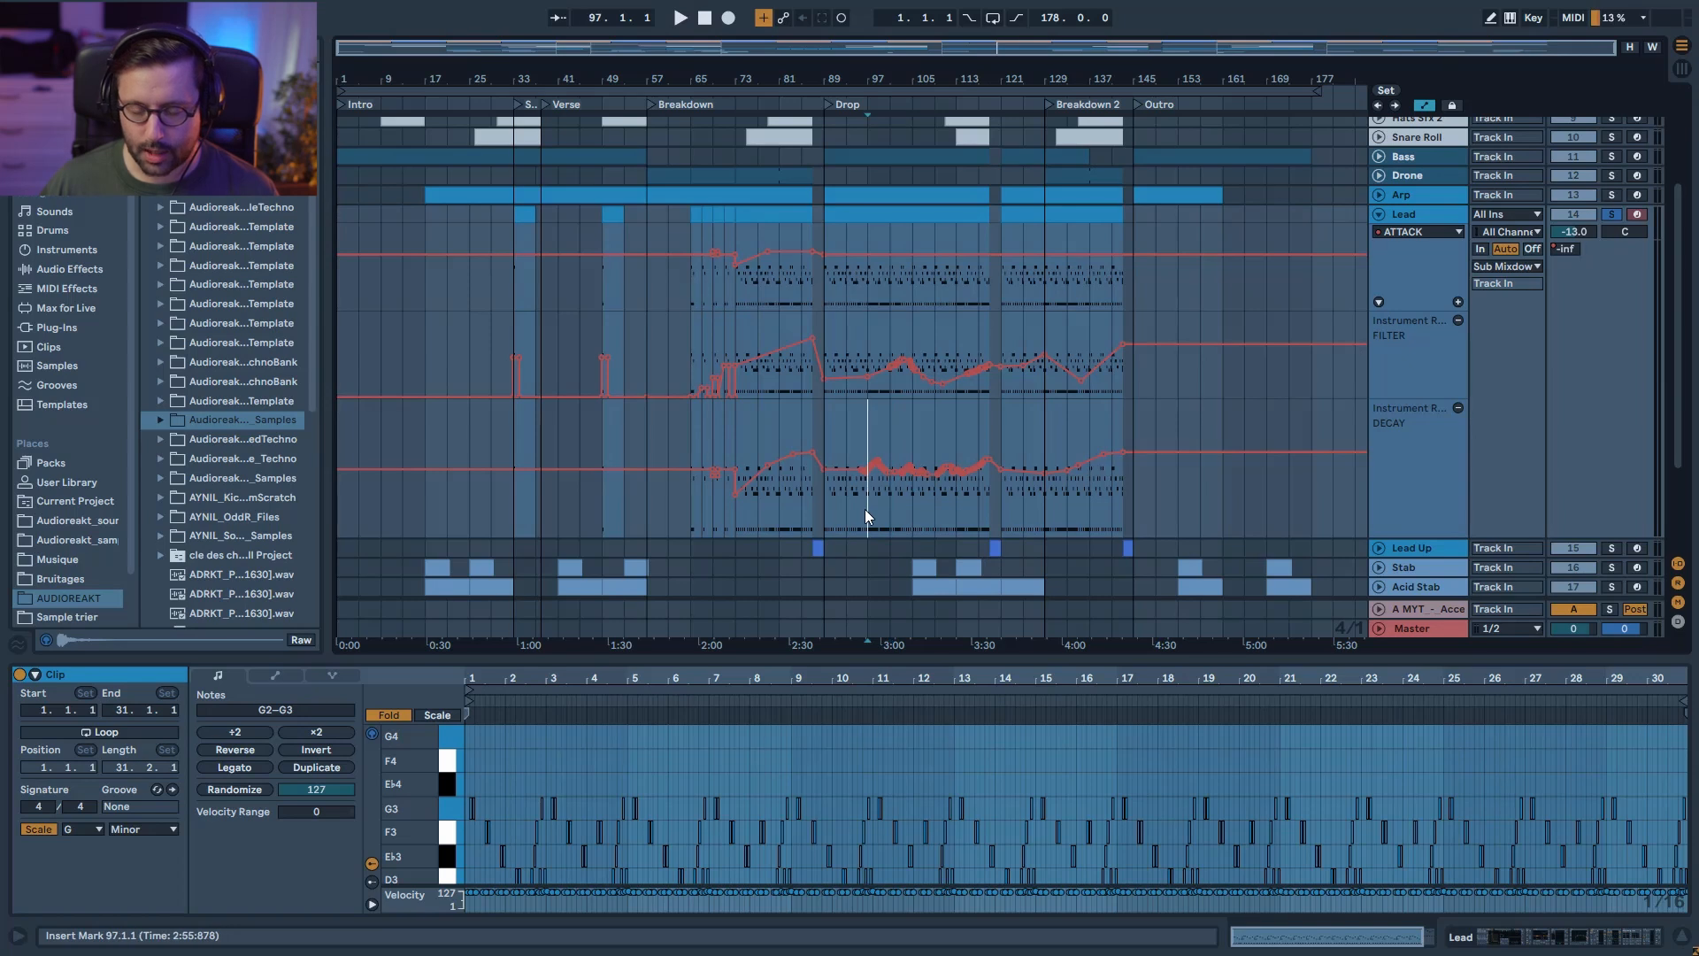
{"action": "key", "text": "space"}
{"action": "left_click_drag", "start_coordinate": [801, 78], "coordinate": [841, 129]}
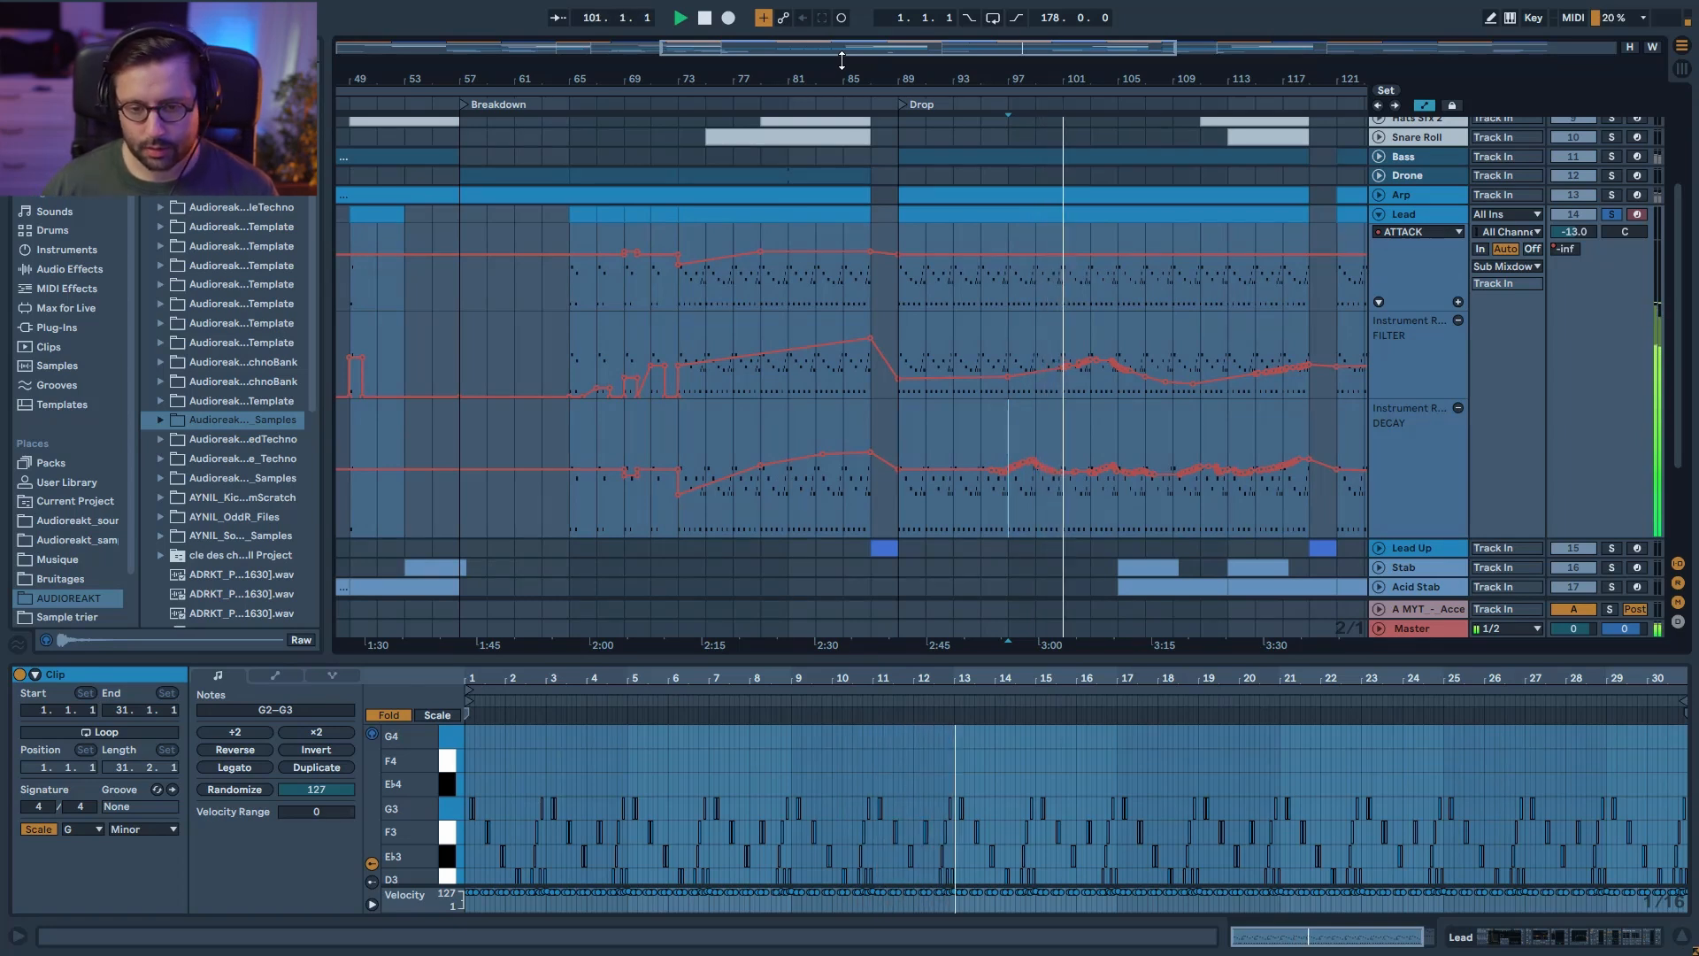
{"action": "key", "text": "space"}
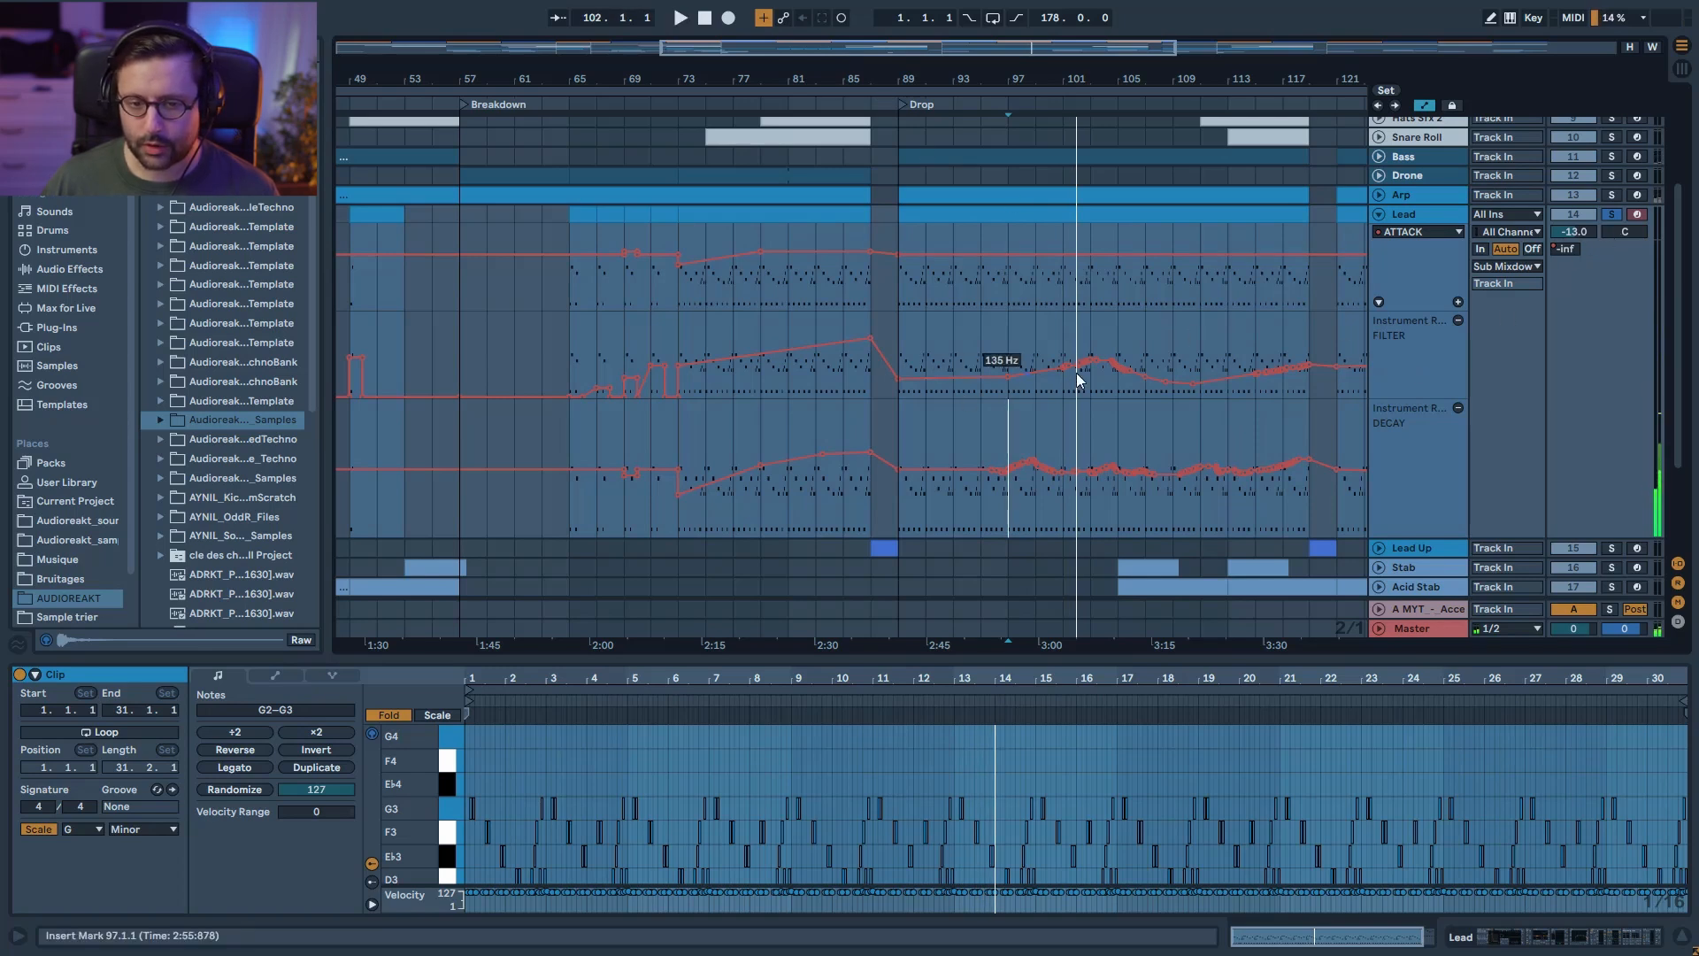
Step: Play the soloed Lead from bar 91 and again around bar 101 to compare the filter automation
{"action": "left_click", "coordinate": [928, 355]}
{"action": "key", "text": "space"}
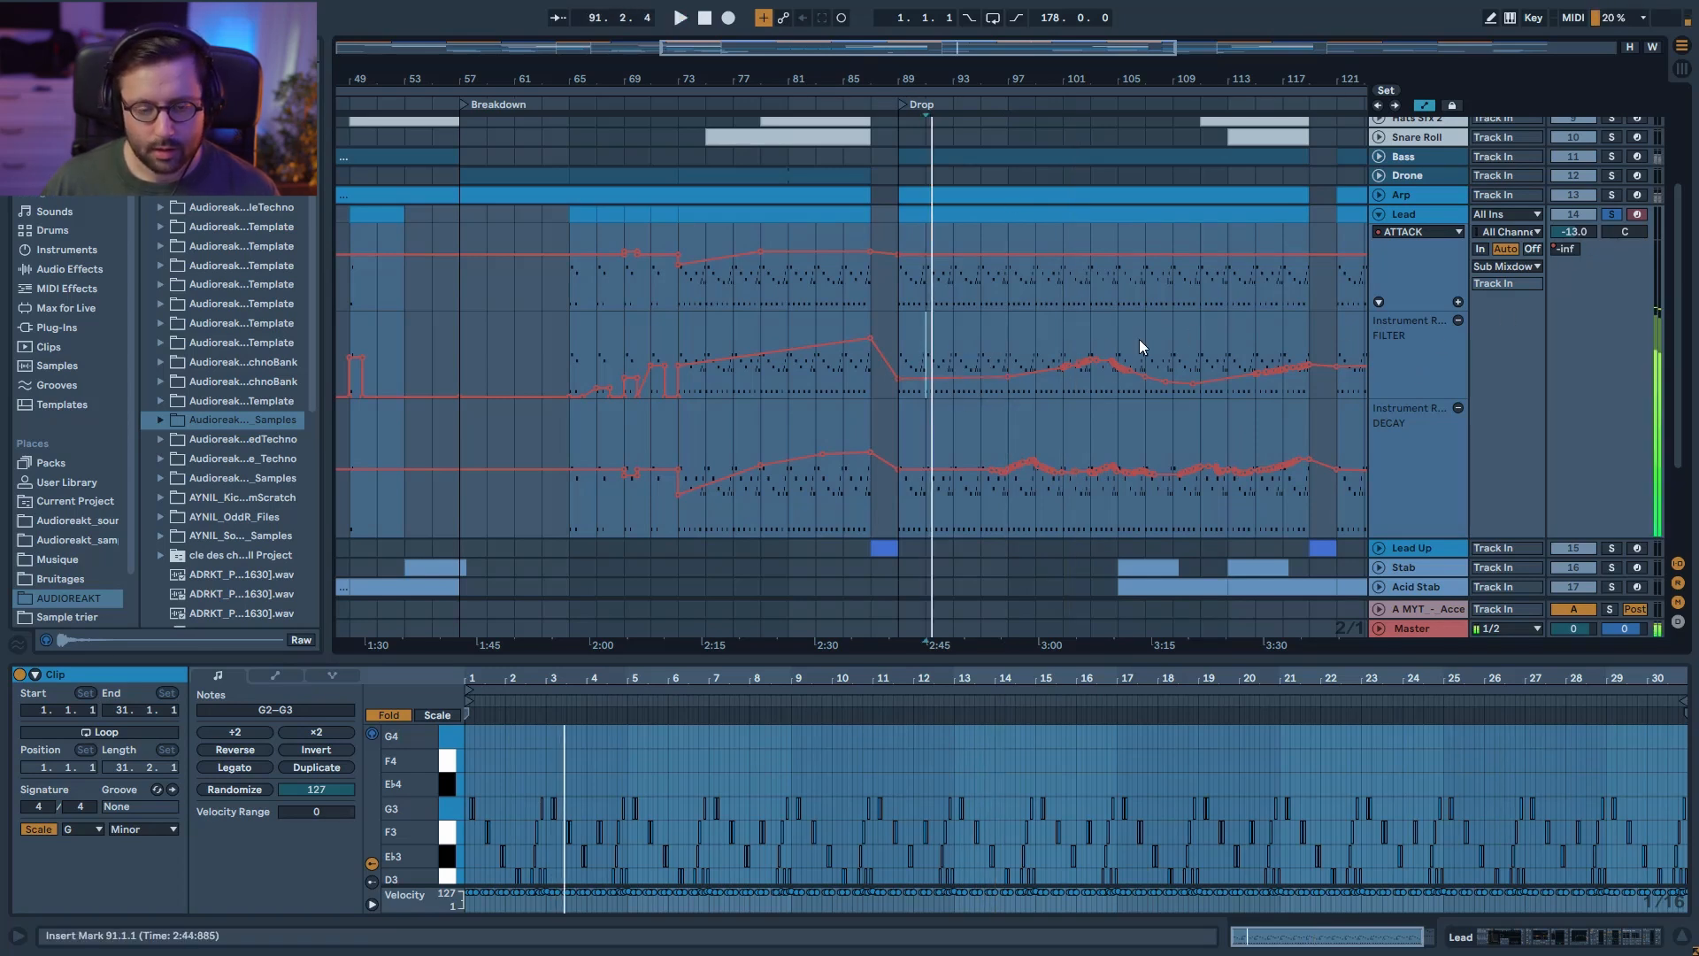
{"action": "left_click", "coordinate": [1063, 334]}
{"action": "key", "text": "space"}
Step: Listen to the soloed Lead in the Breakdown from bars 65, 67, 69, 71 and 73, following its filter and decay automation
{"action": "left_click_drag", "start_coordinate": [921, 80], "coordinate": [1050, 65]}
{"action": "left_click", "coordinate": [752, 352]}
{"action": "key", "text": "space"}
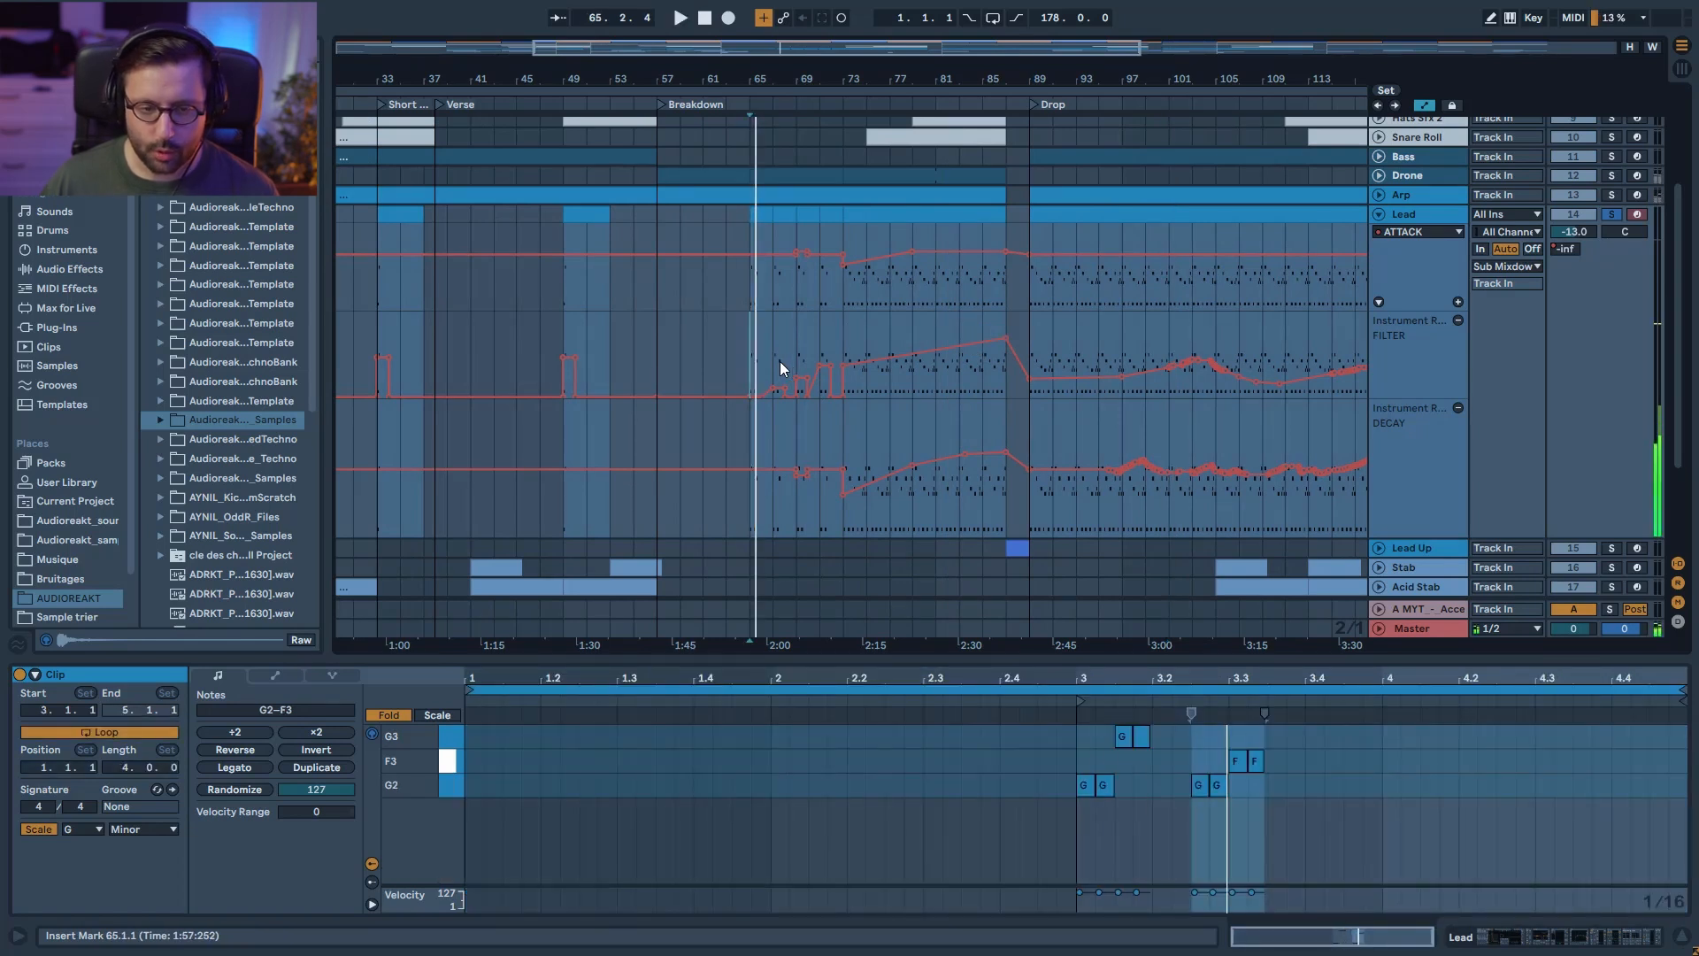
{"action": "key", "text": "space"}
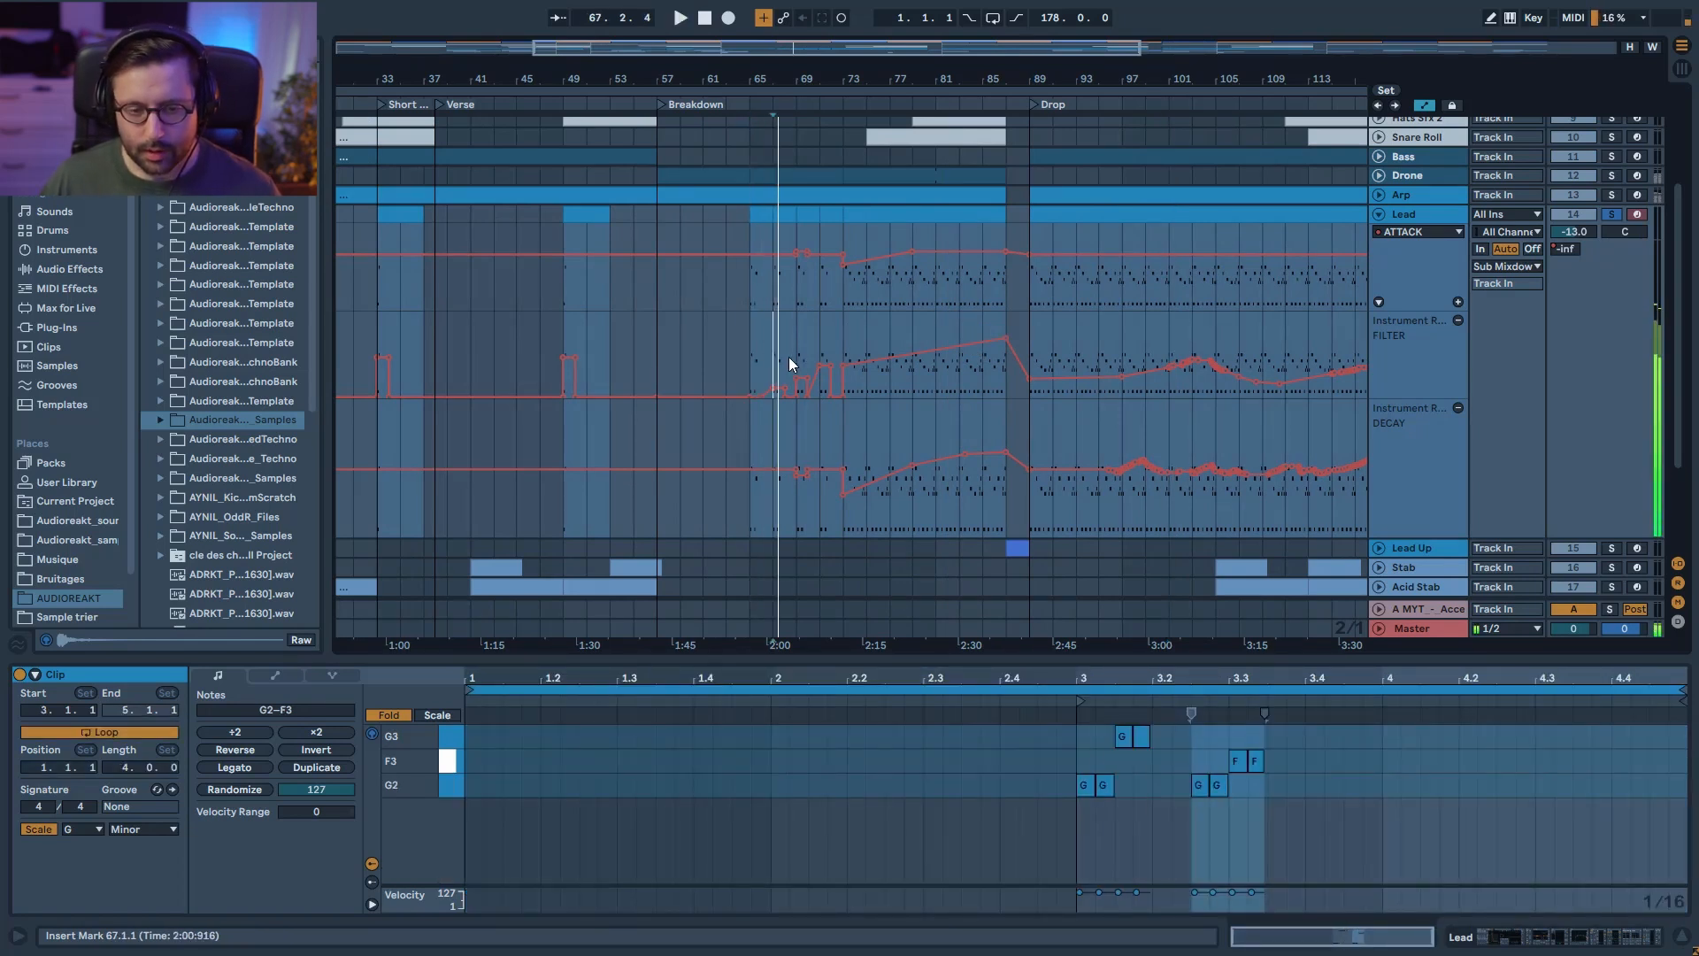
{"action": "left_click", "coordinate": [789, 361]}
{"action": "key", "text": "space"}
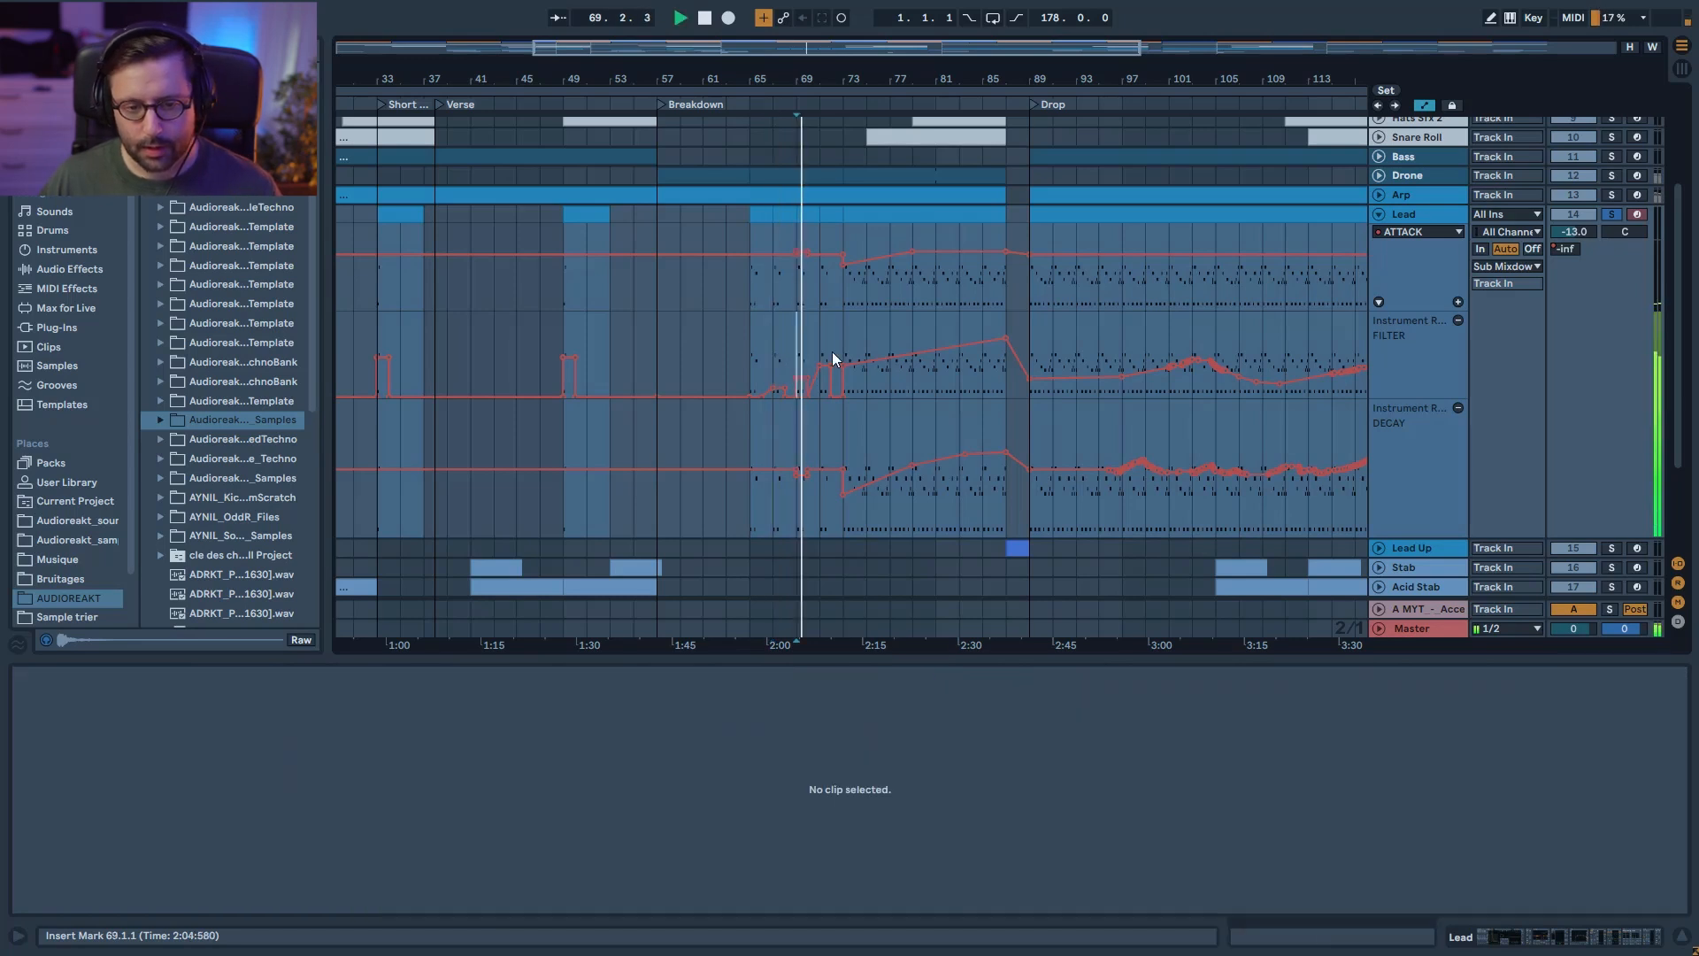
{"action": "left_click", "coordinate": [819, 340]}
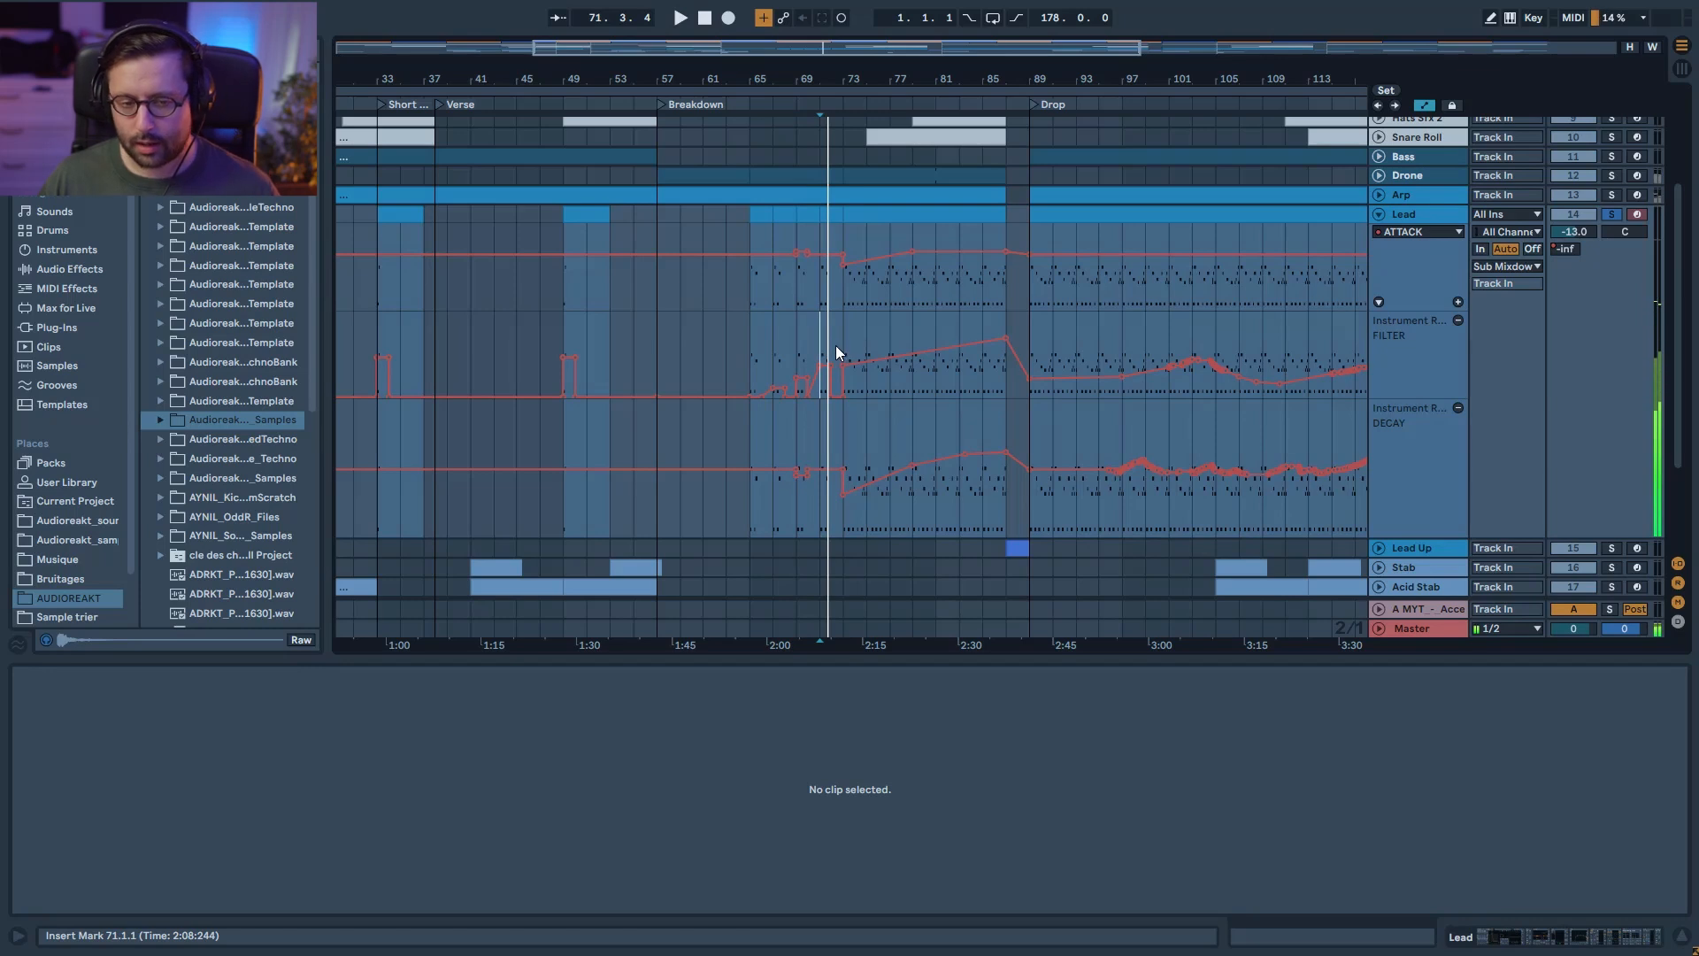
{"action": "left_click", "coordinate": [844, 337]}
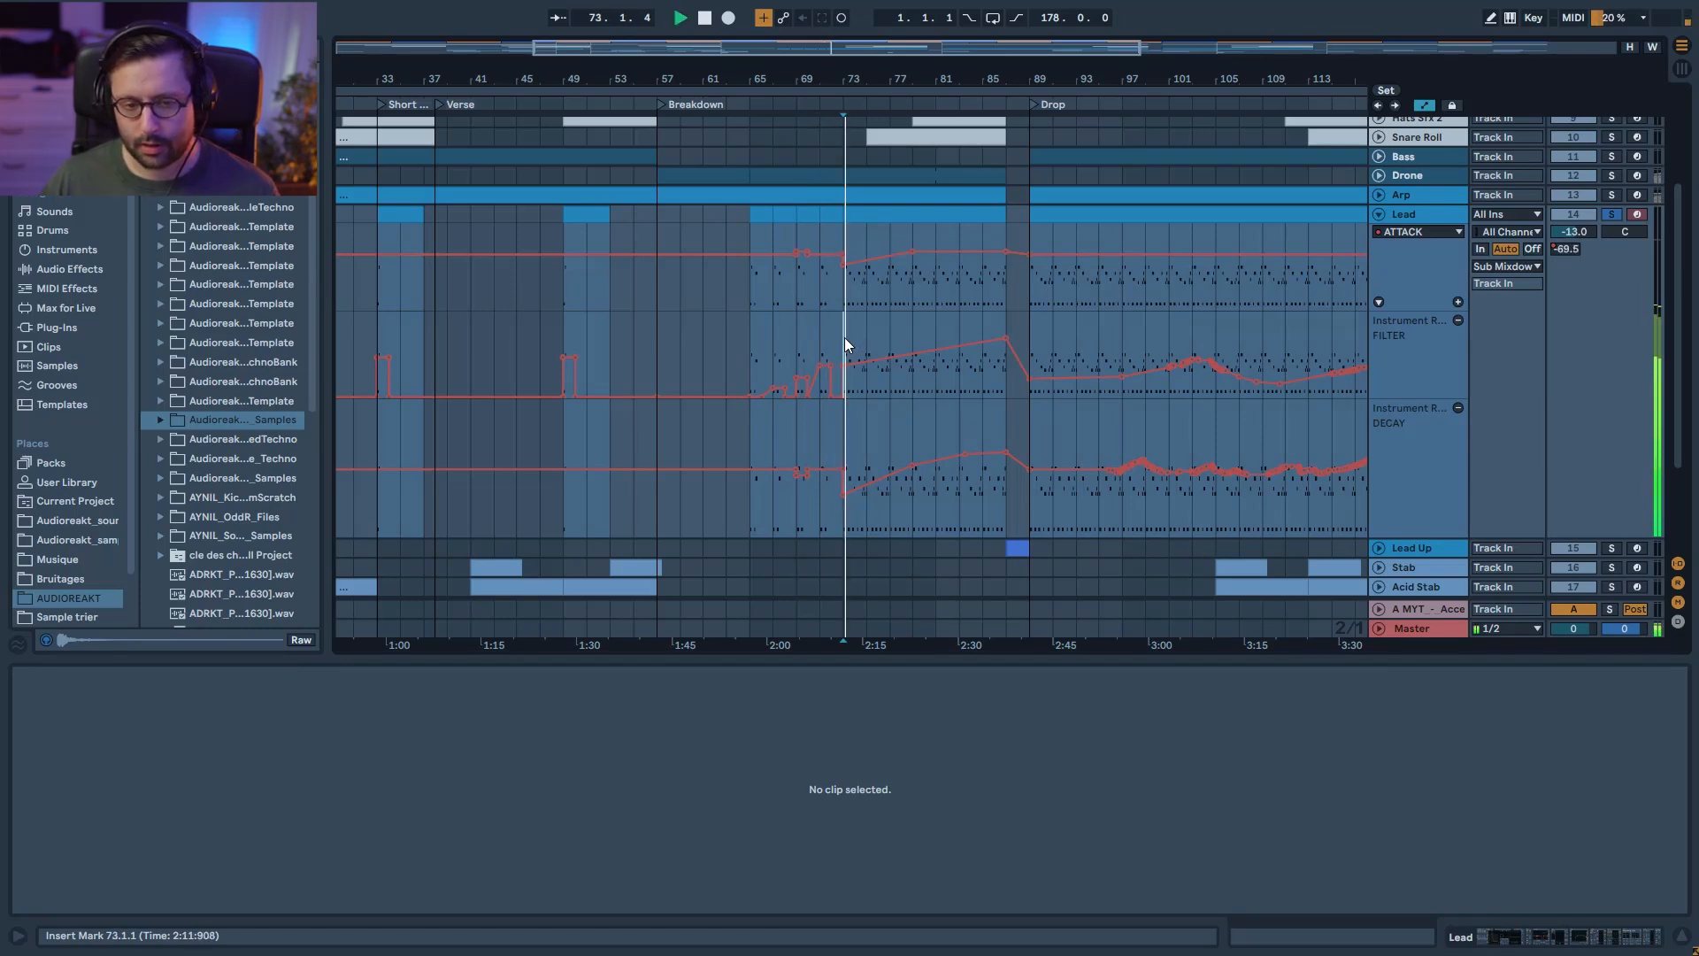
{"action": "mouse_move", "coordinate": [846, 363]}
{"action": "mouse_move", "coordinate": [843, 486]}
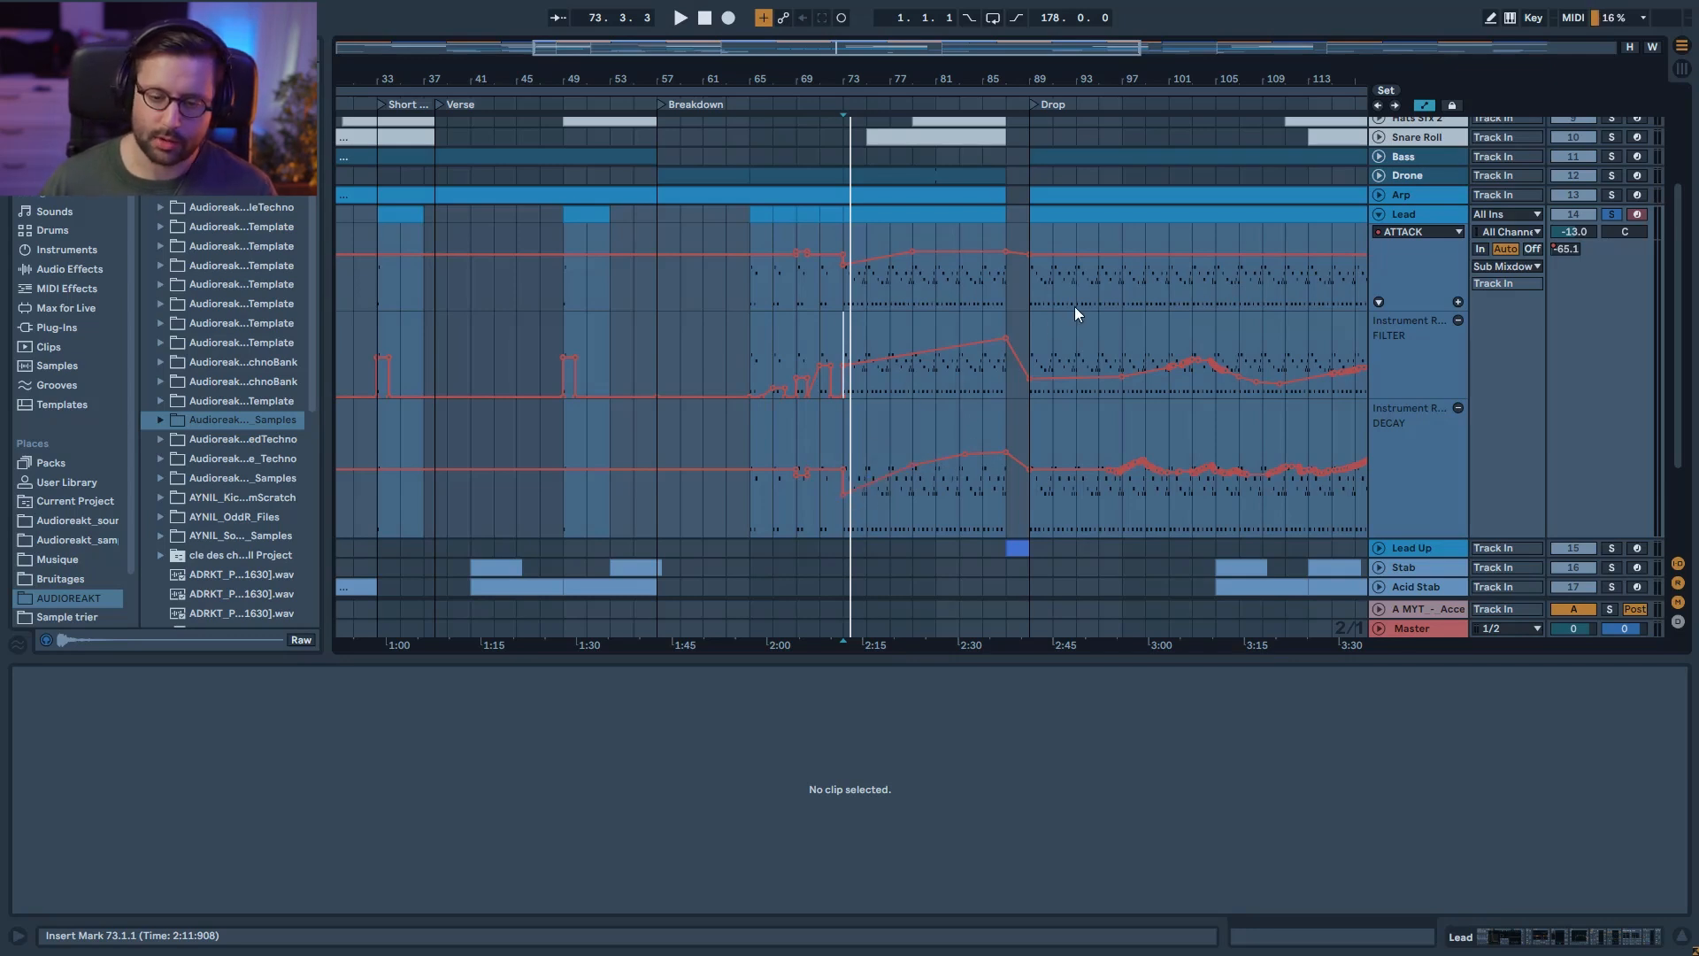
Step: Examine the Lead's RELEASE automation and its EQ Eight 8 Frequency A automation, and show the whole arrangement
{"action": "left_click", "coordinate": [1400, 232]}
{"action": "left_click", "coordinate": [1373, 316]}
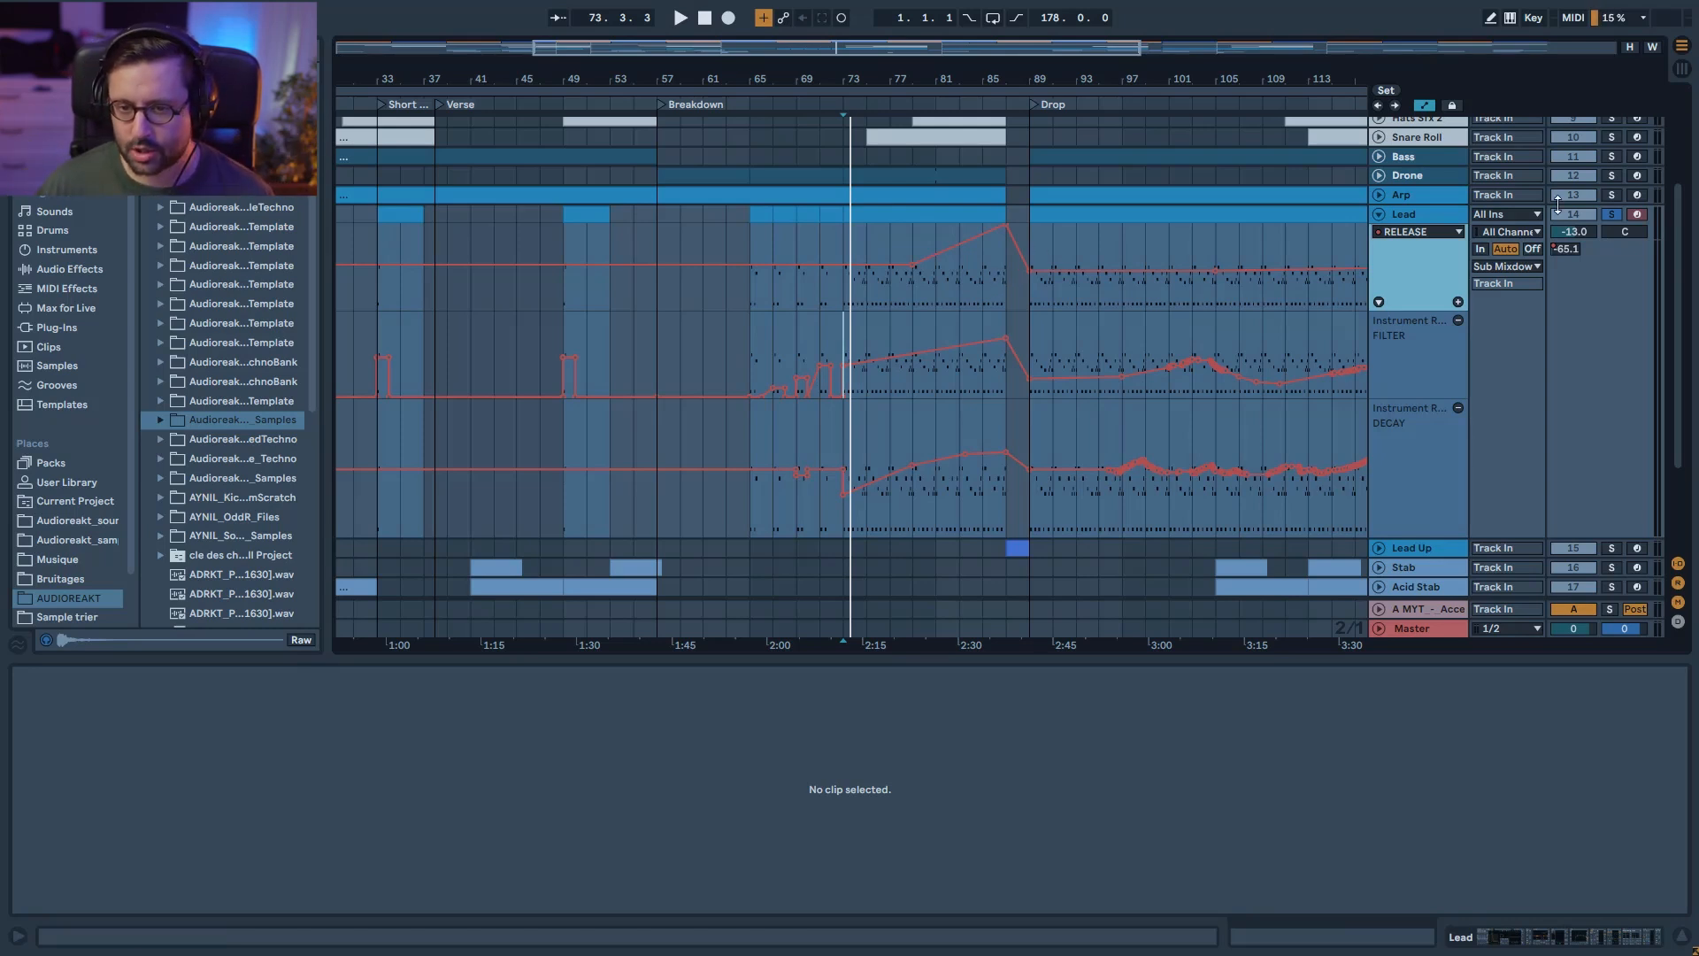
{"action": "left_click", "coordinate": [1432, 231]}
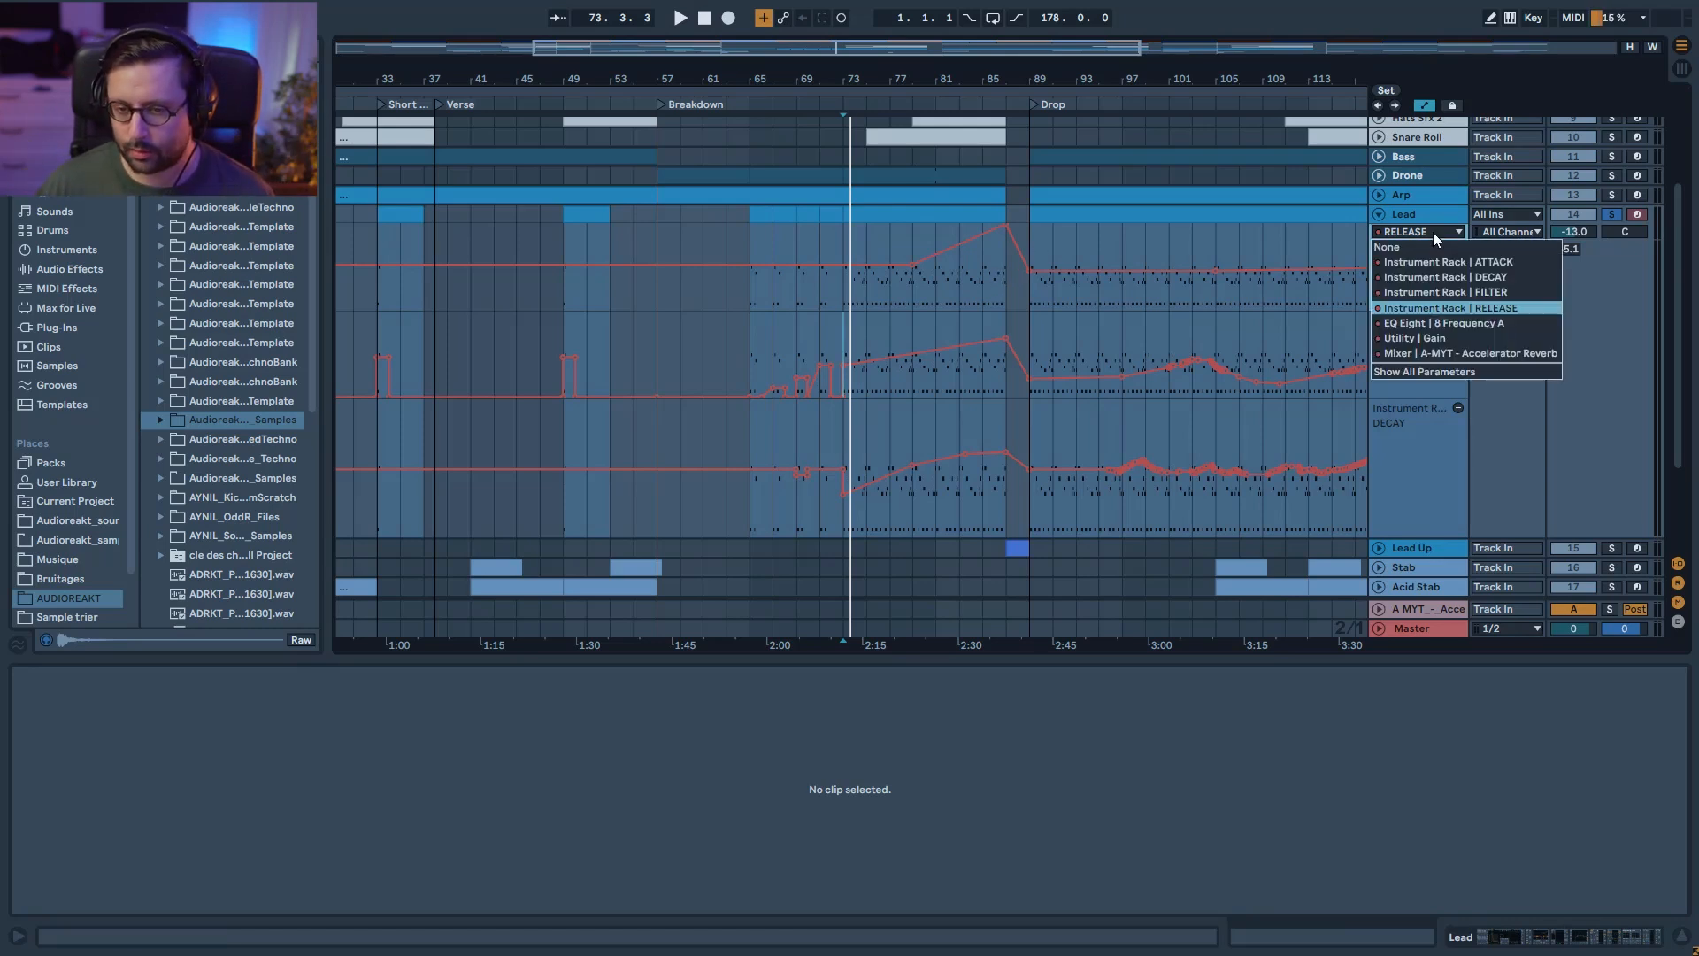
{"action": "left_click", "coordinate": [1451, 326]}
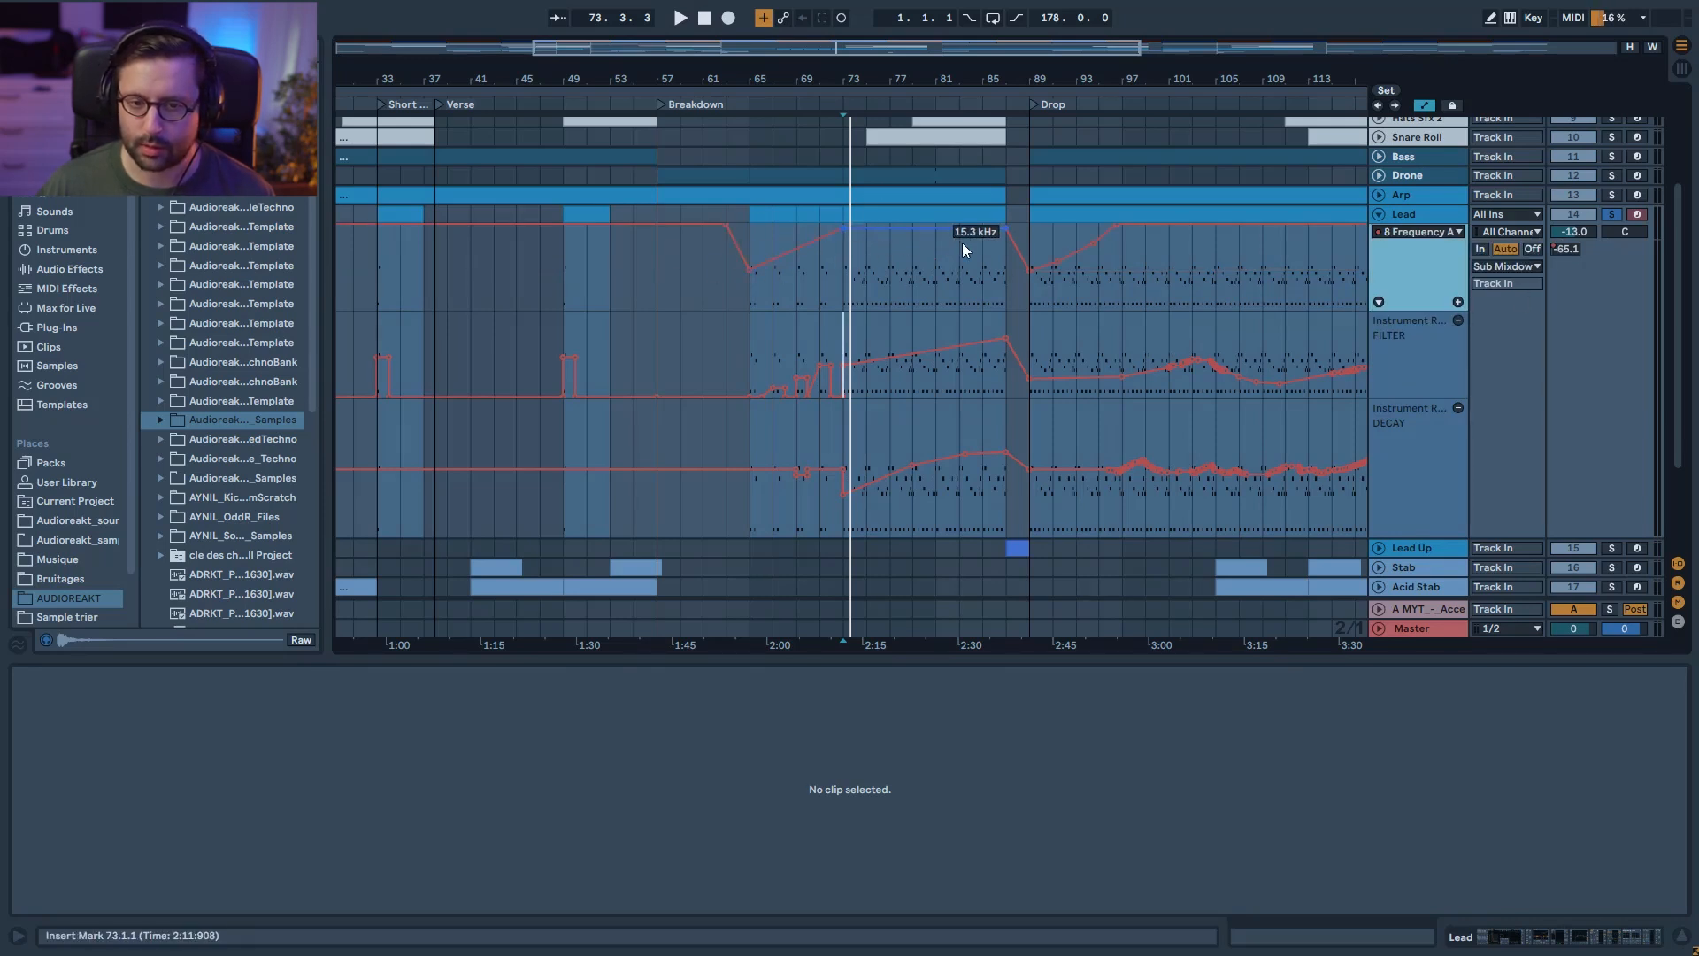
{"action": "key", "text": "w"}
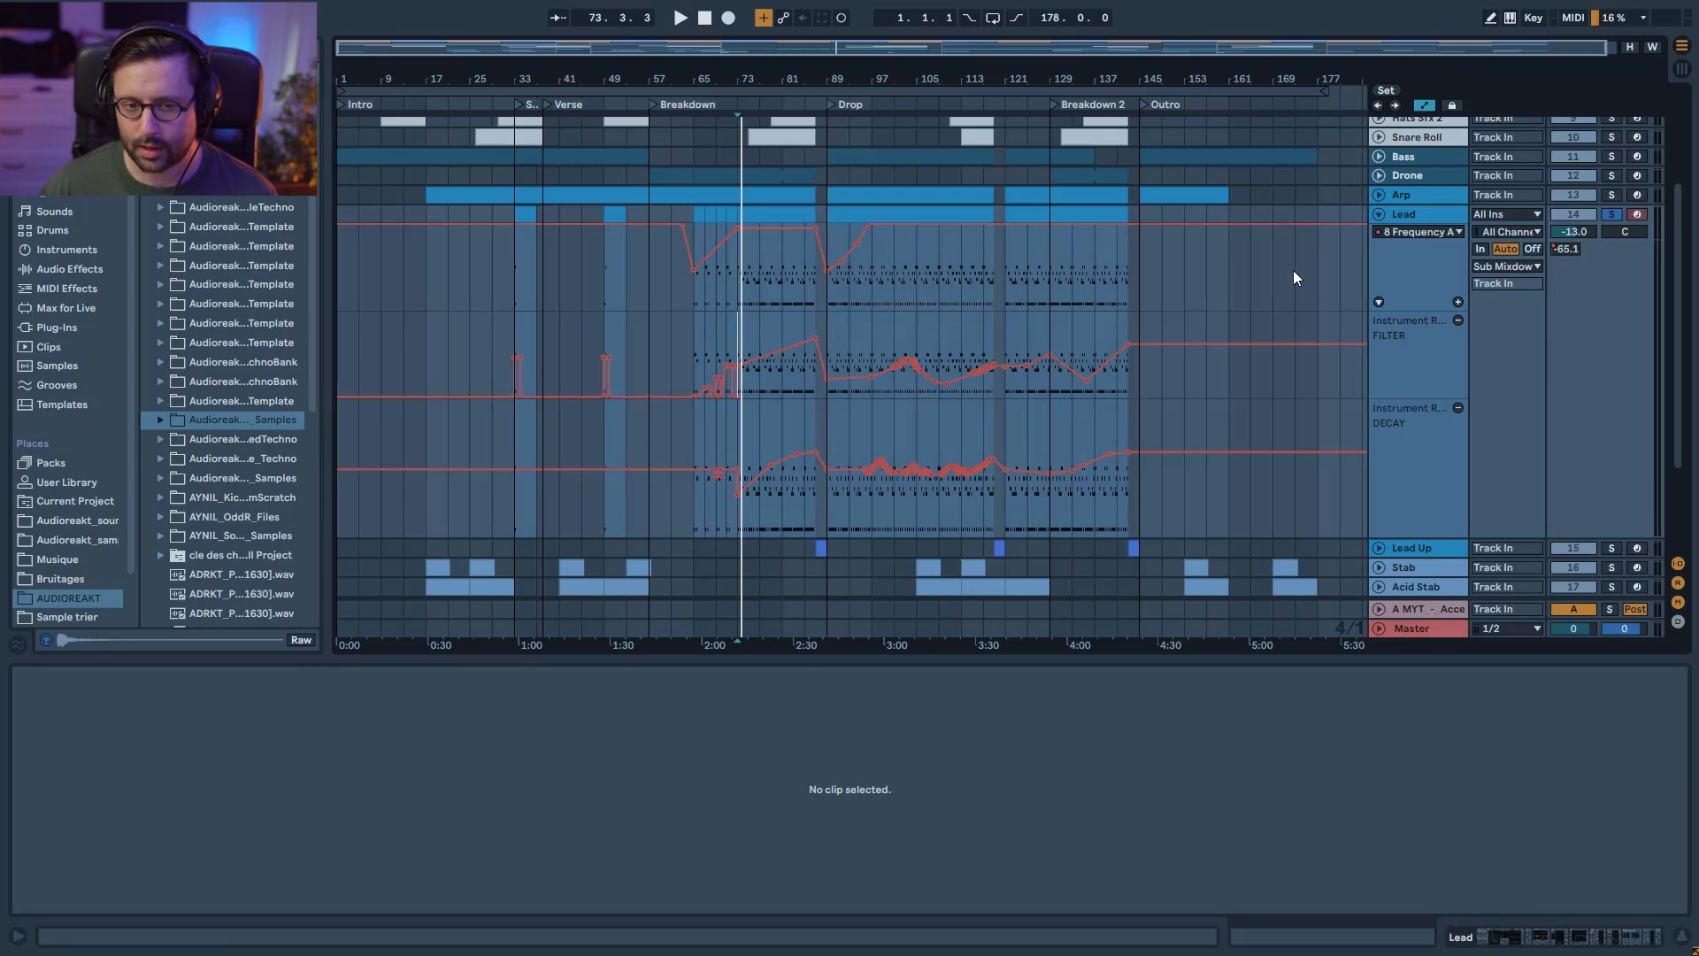
Step: Examine the Lead's Utility Gain automation and its Accelerator Reverb send automation around the transition from Breakdown to Drop
{"action": "left_click", "coordinate": [1420, 231]}
{"action": "left_click", "coordinate": [1436, 335]}
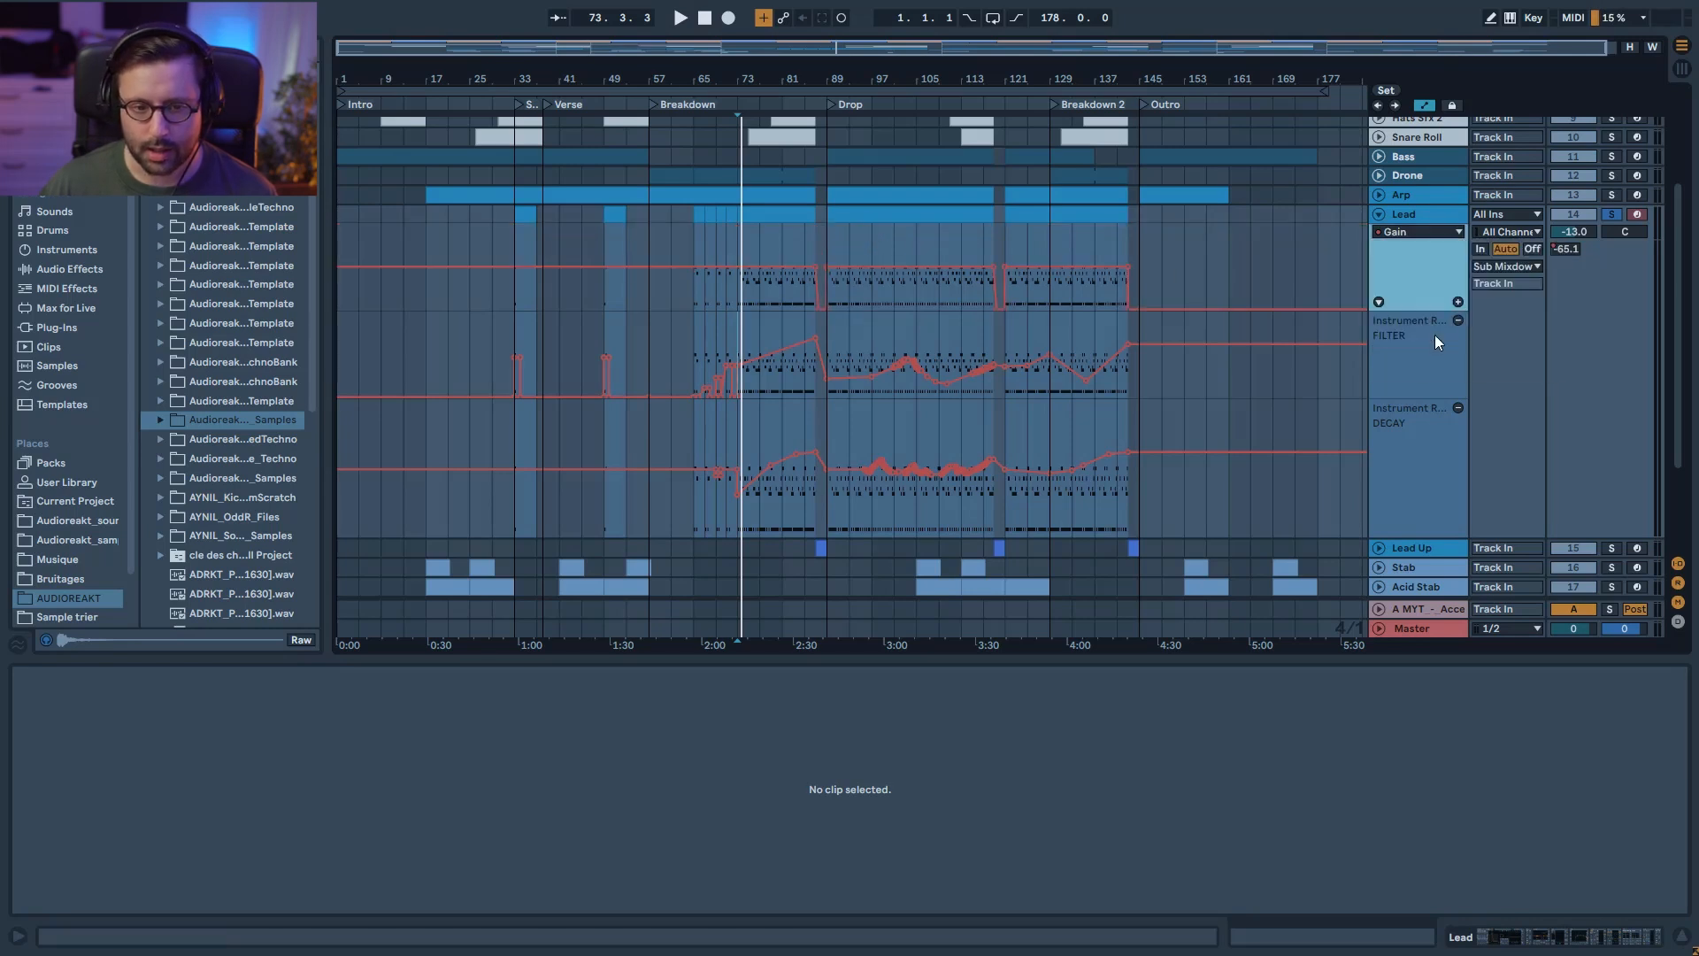
{"action": "left_click_drag", "start_coordinate": [815, 78], "coordinate": [921, 566]}
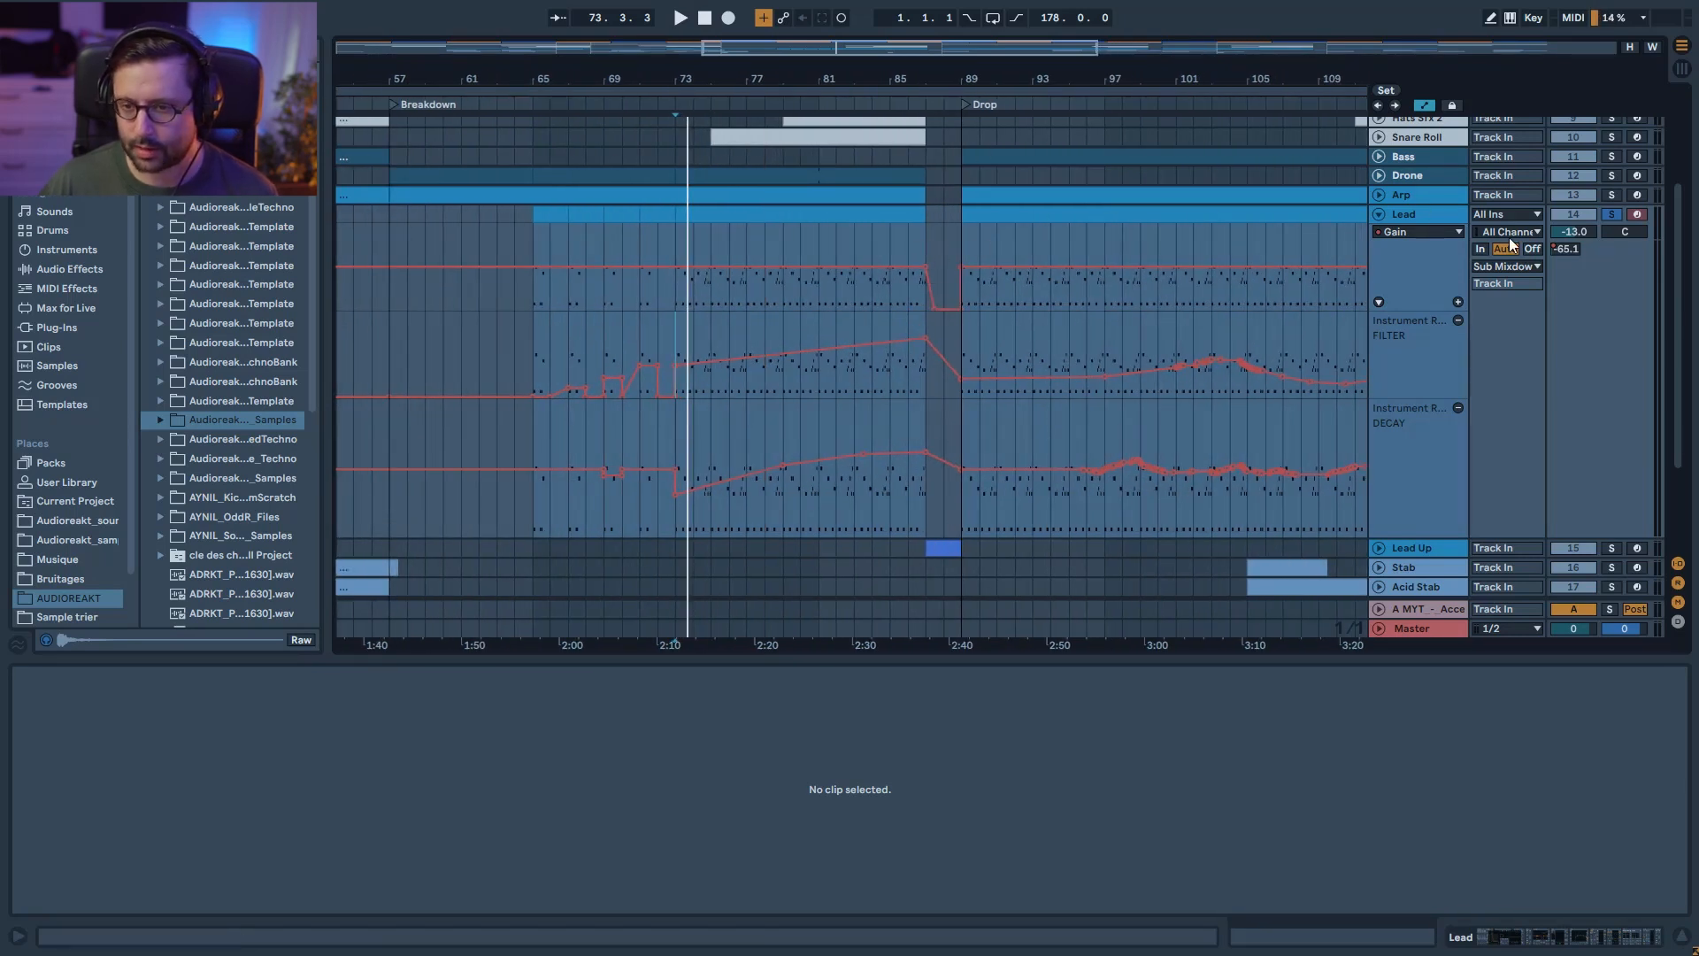
{"action": "left_click", "coordinate": [1451, 233]}
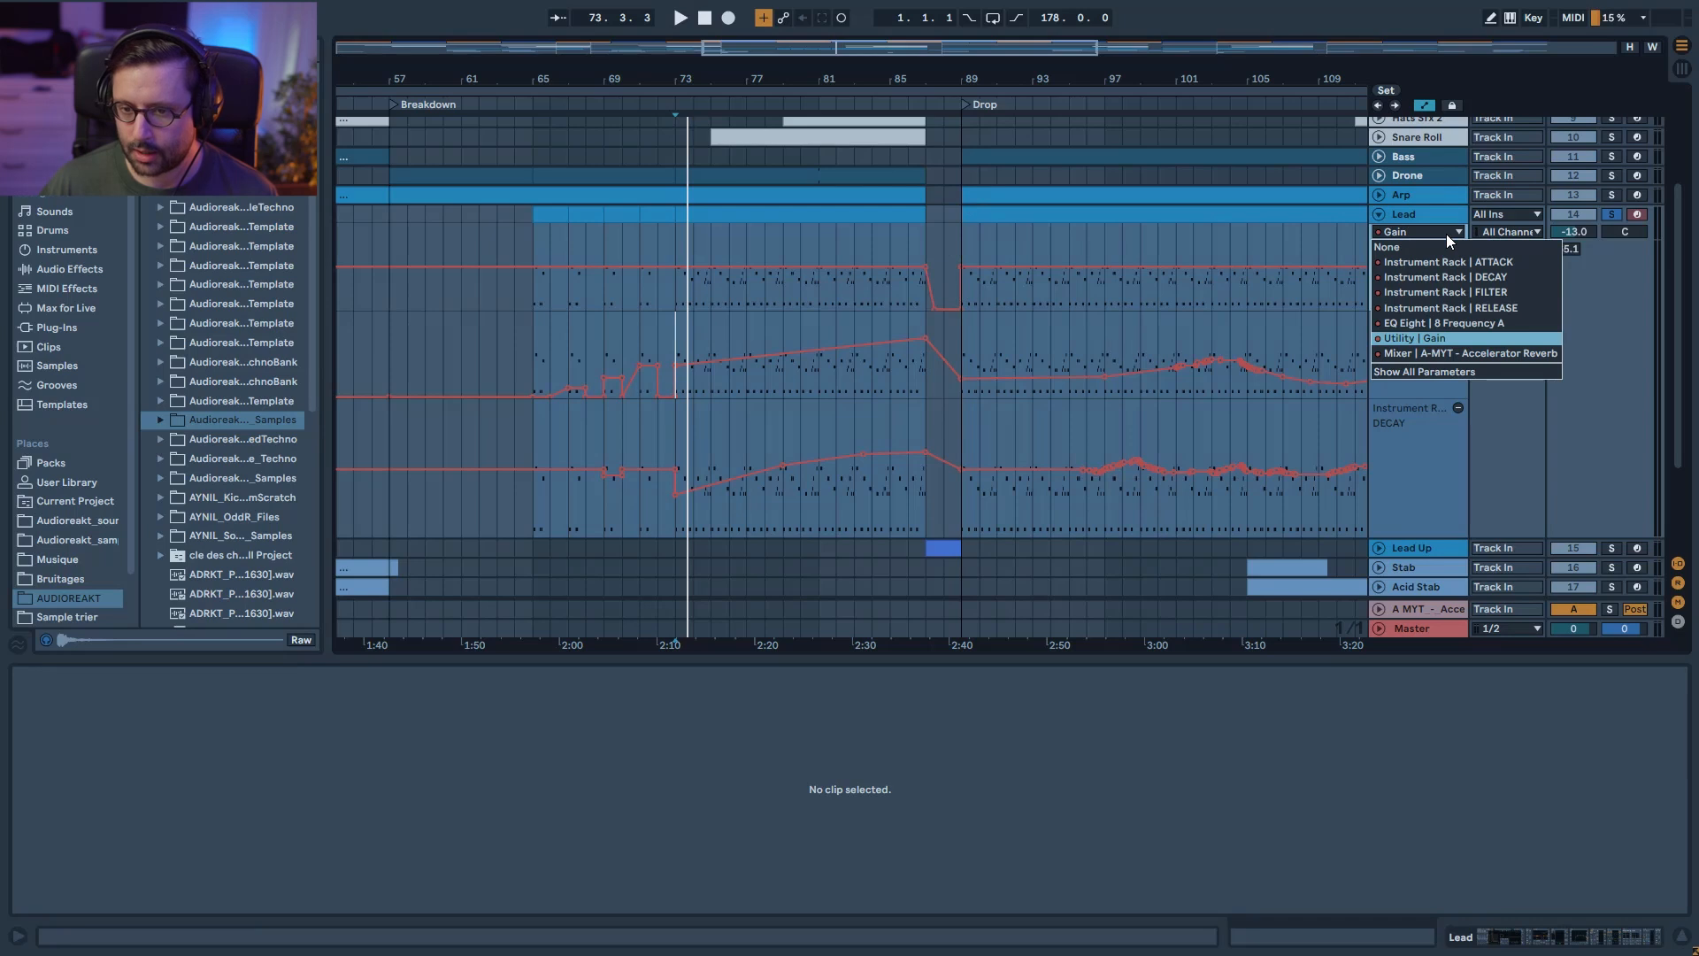
{"action": "left_click", "coordinate": [1504, 353]}
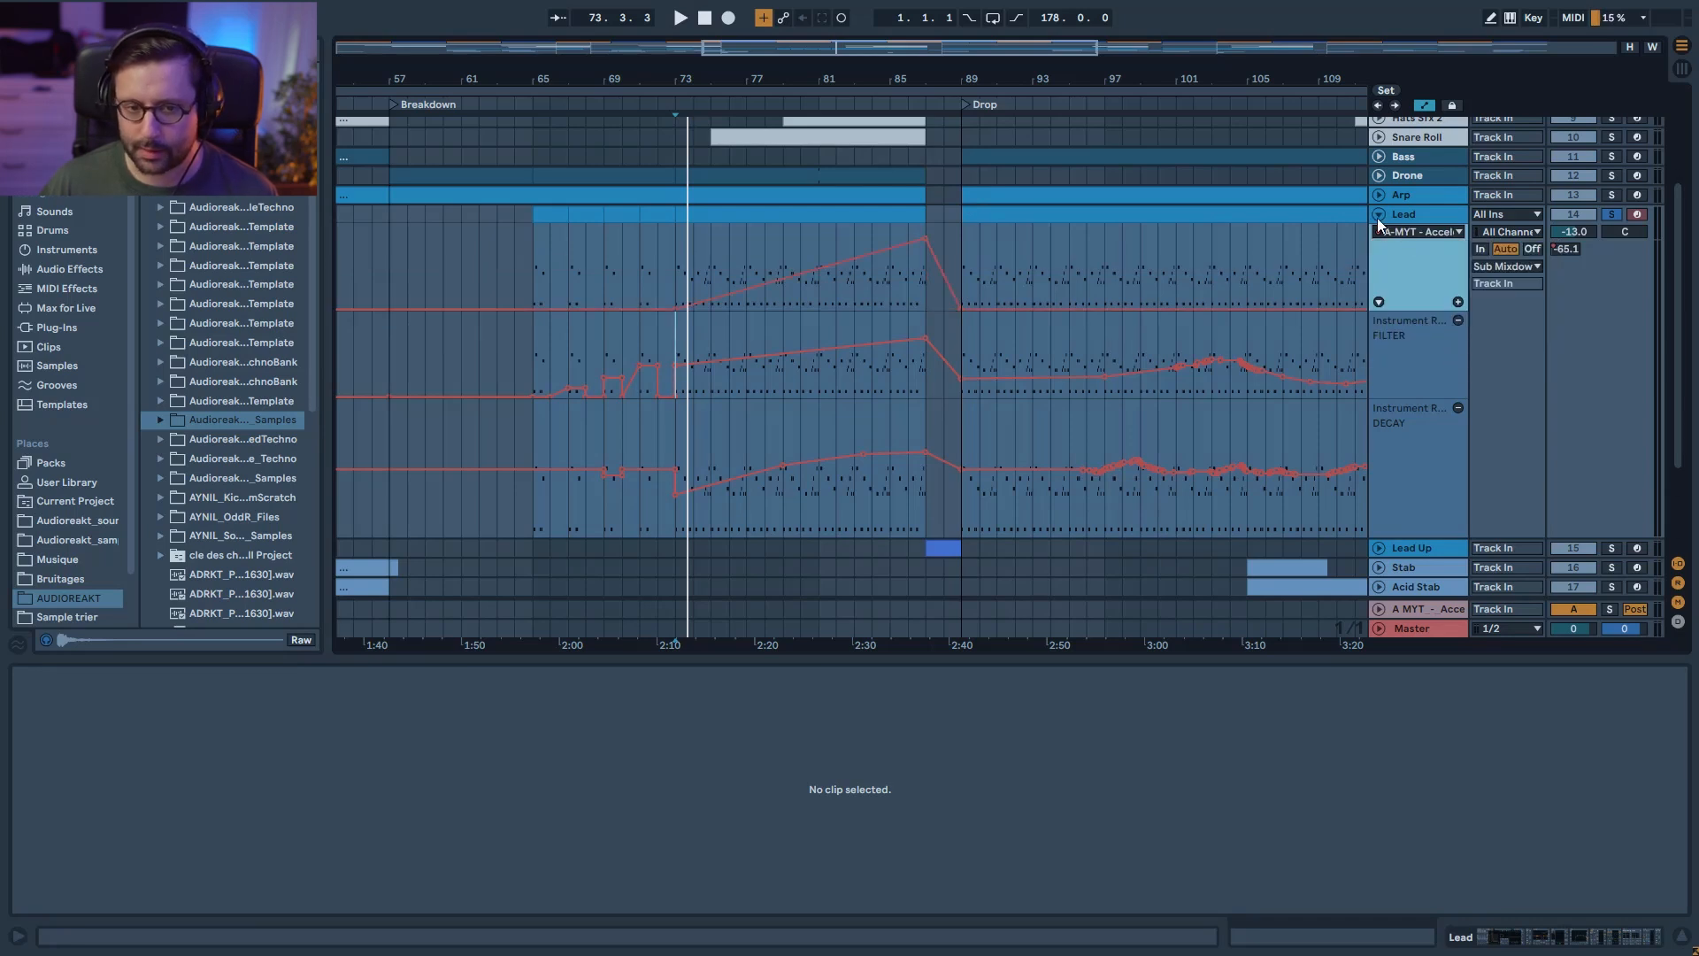
Step: Show the whole arrangement, examine the Drone's filter frequency automation in both breakdowns, and fold the Drone track
{"action": "key", "text": "w"}
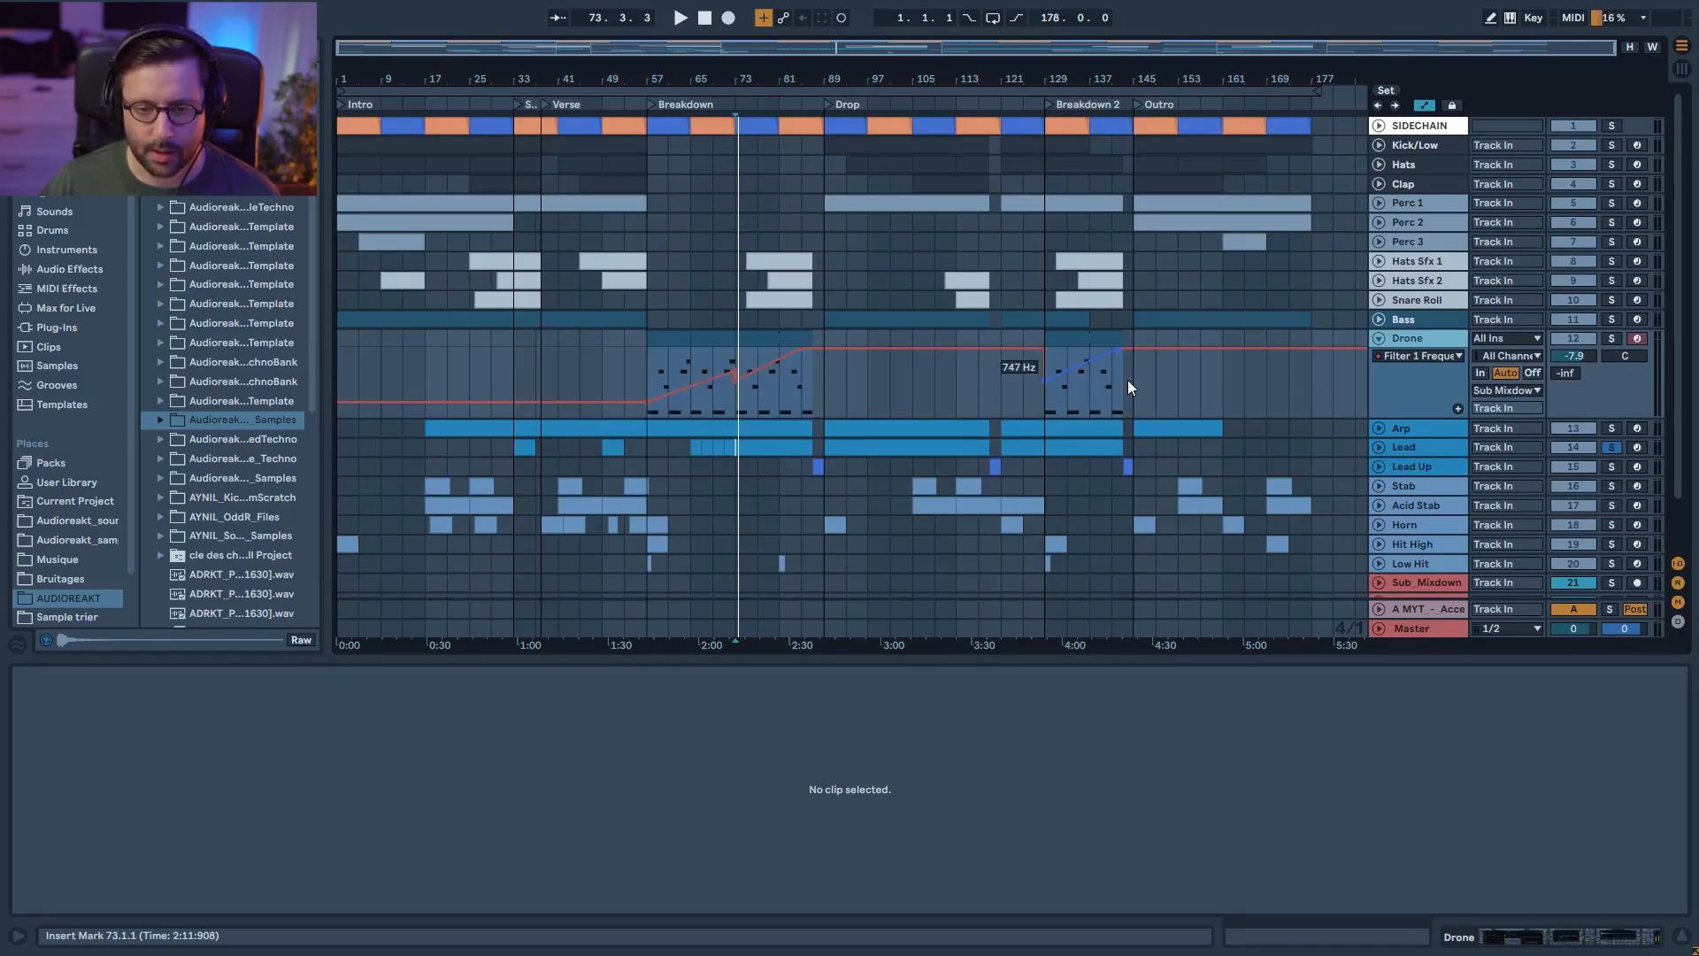
{"action": "left_click", "coordinate": [1378, 337]}
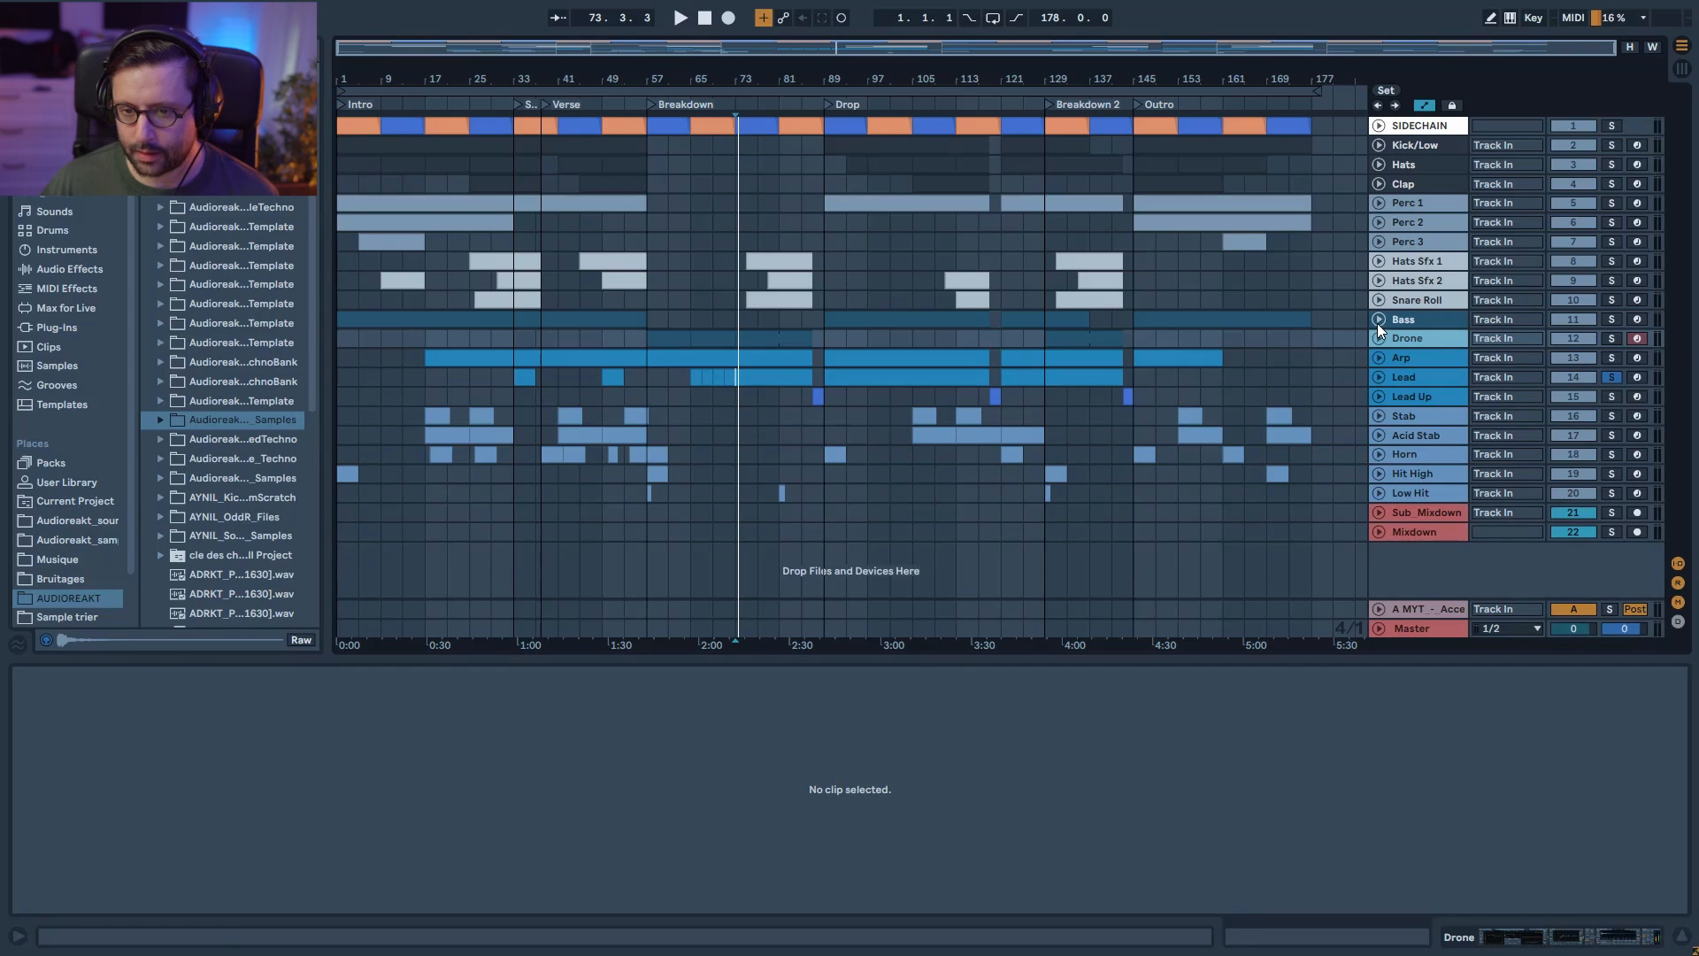
Step: Solo Hats Sfx 2 and listen to it from bar 29 into the Verse, following its Osc-A Envelope Decay automation
{"action": "left_click", "coordinate": [1378, 281]}
{"action": "left_click", "coordinate": [1409, 340]}
{"action": "key", "text": "s"}
{"action": "left_click", "coordinate": [507, 349]}
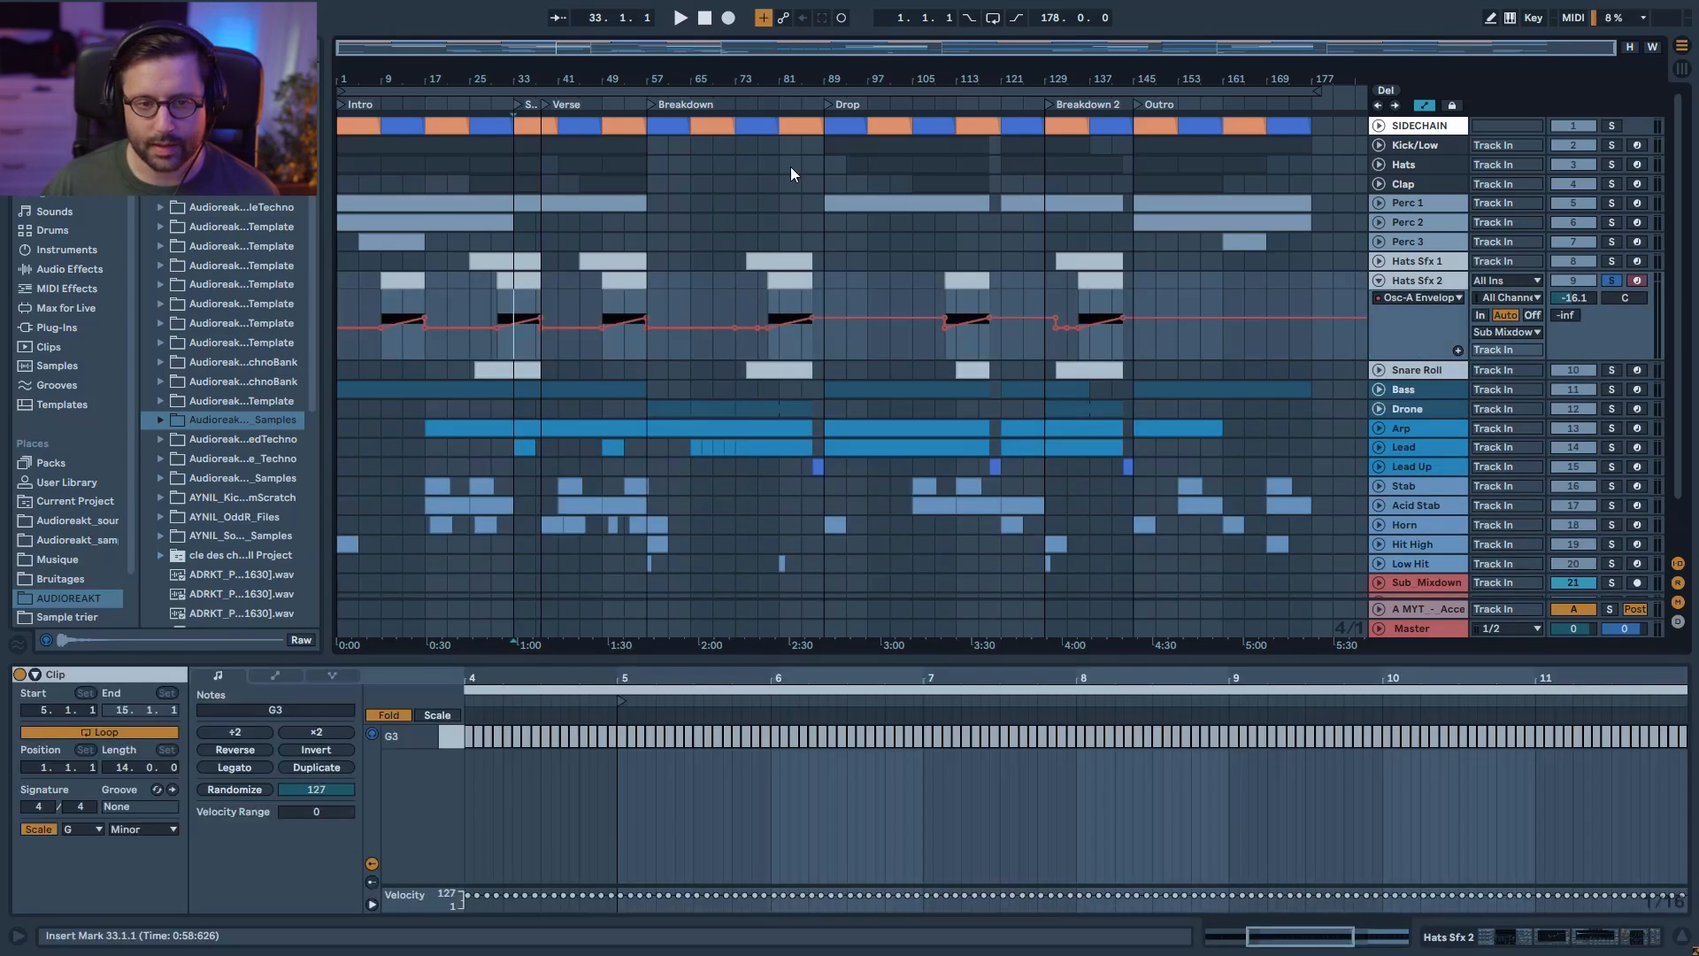
{"action": "left_click_drag", "start_coordinate": [561, 49], "coordinate": [561, 121]}
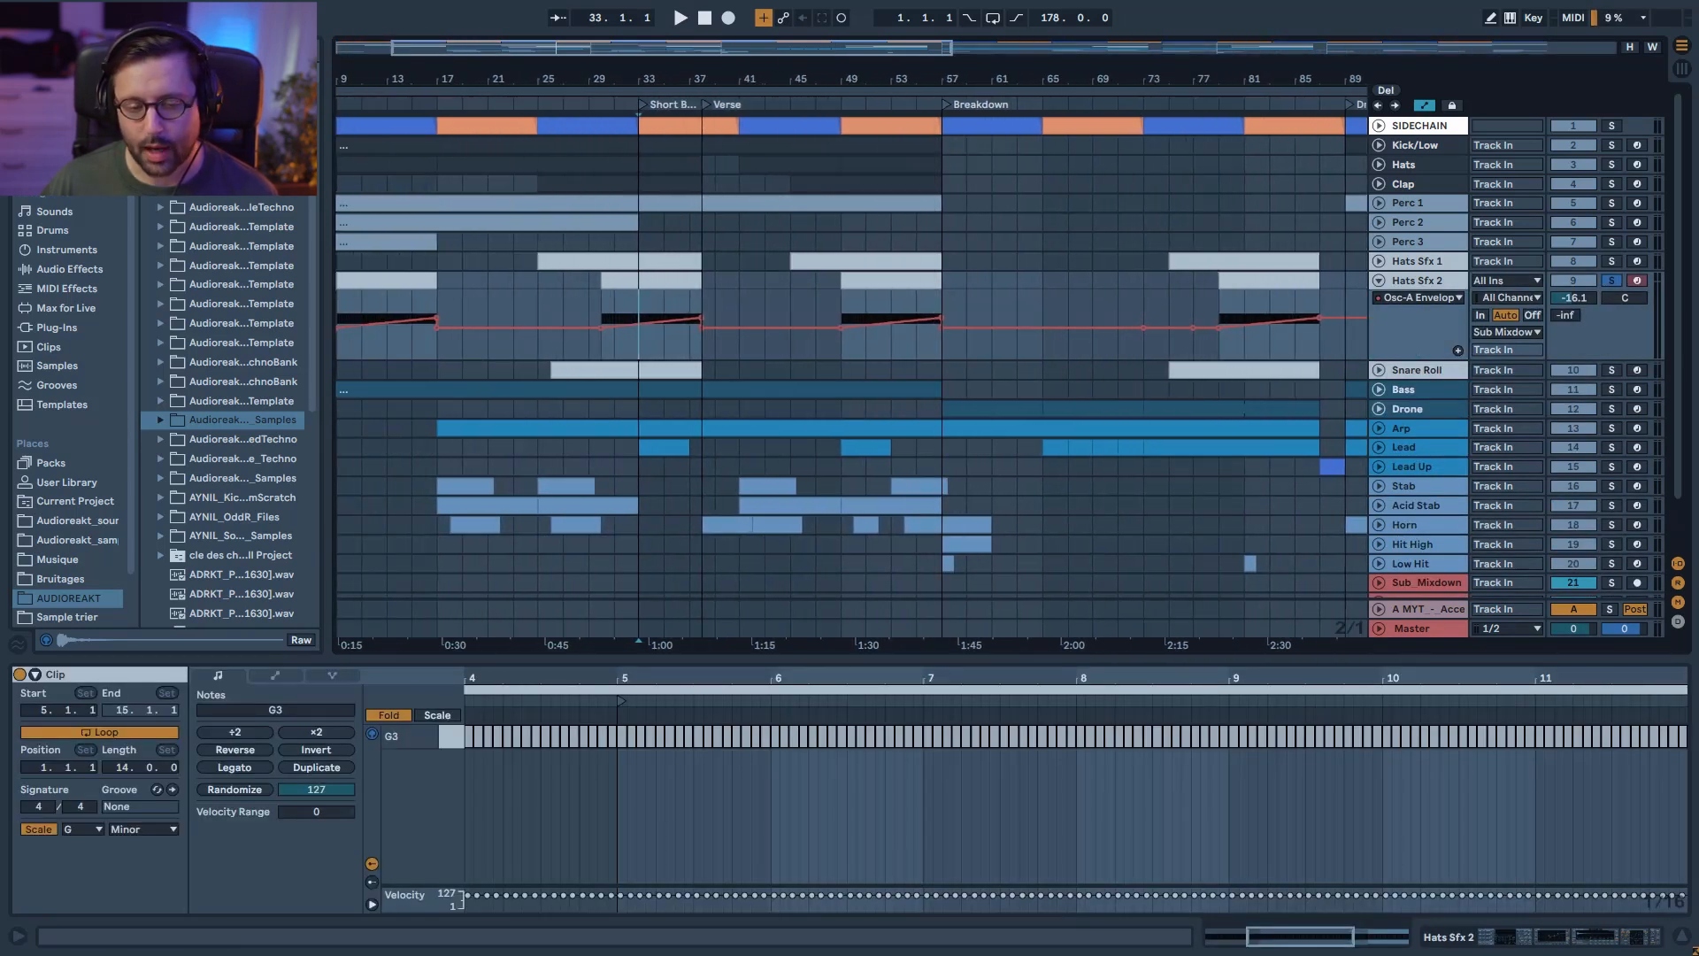
{"action": "left_click", "coordinate": [592, 307]}
{"action": "key", "text": "space"}
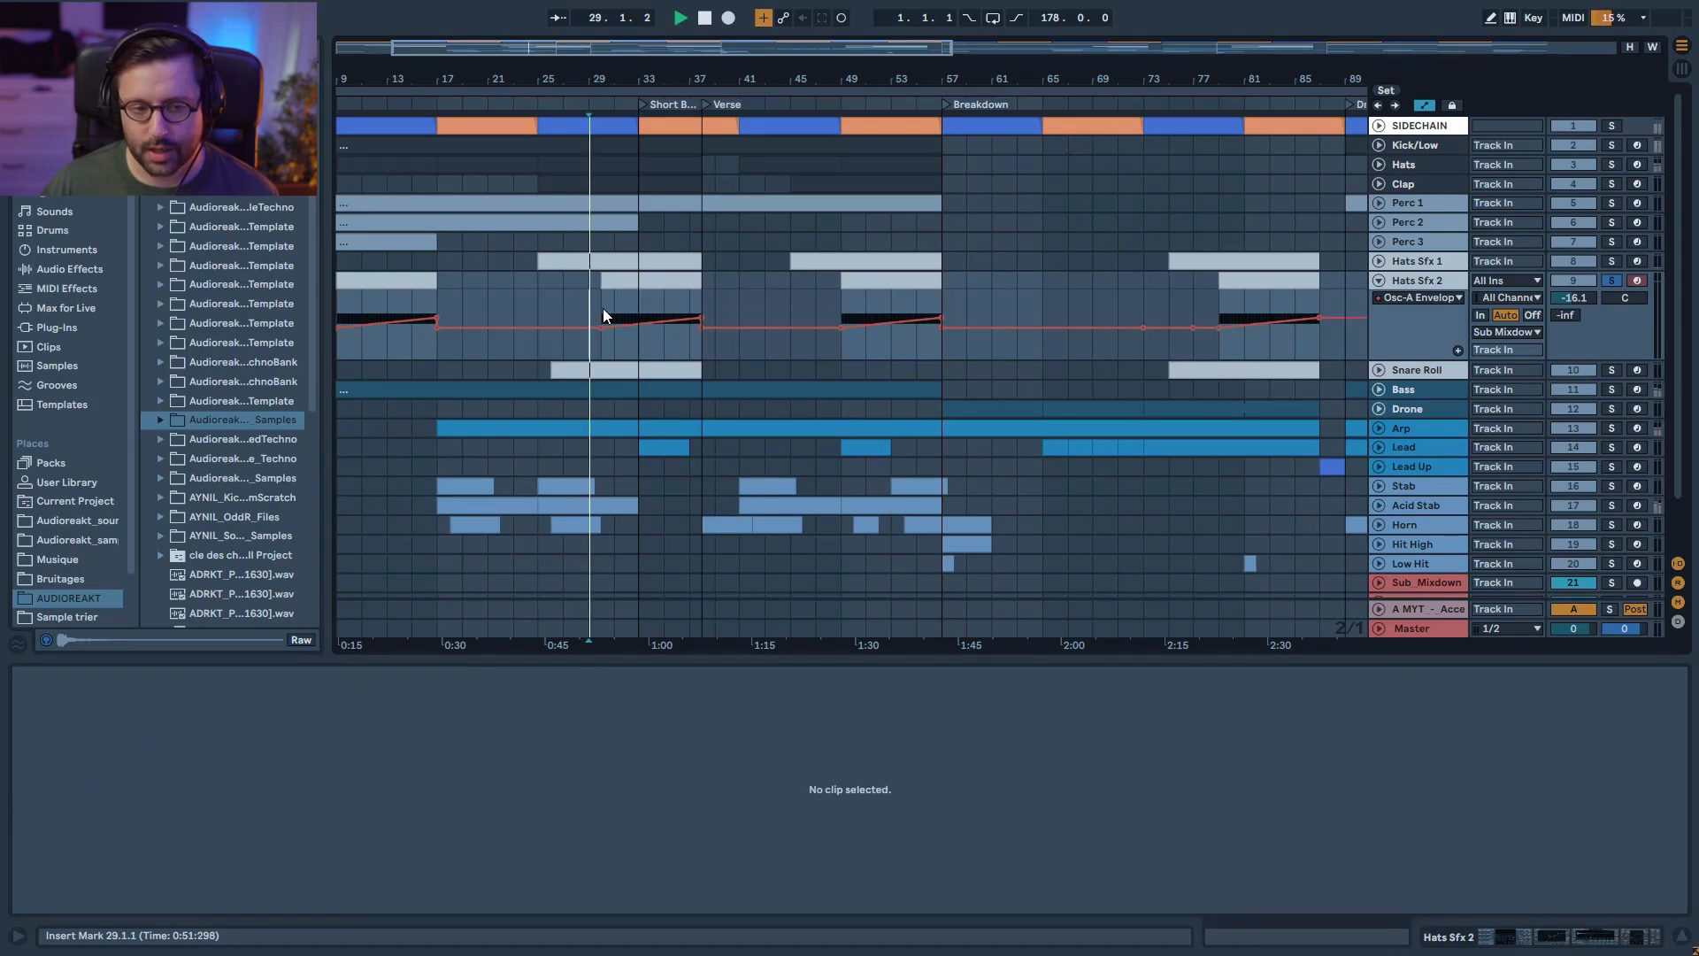
{"action": "left_click", "coordinate": [607, 310]}
{"action": "key", "text": "space"}
{"action": "key", "text": "space"}
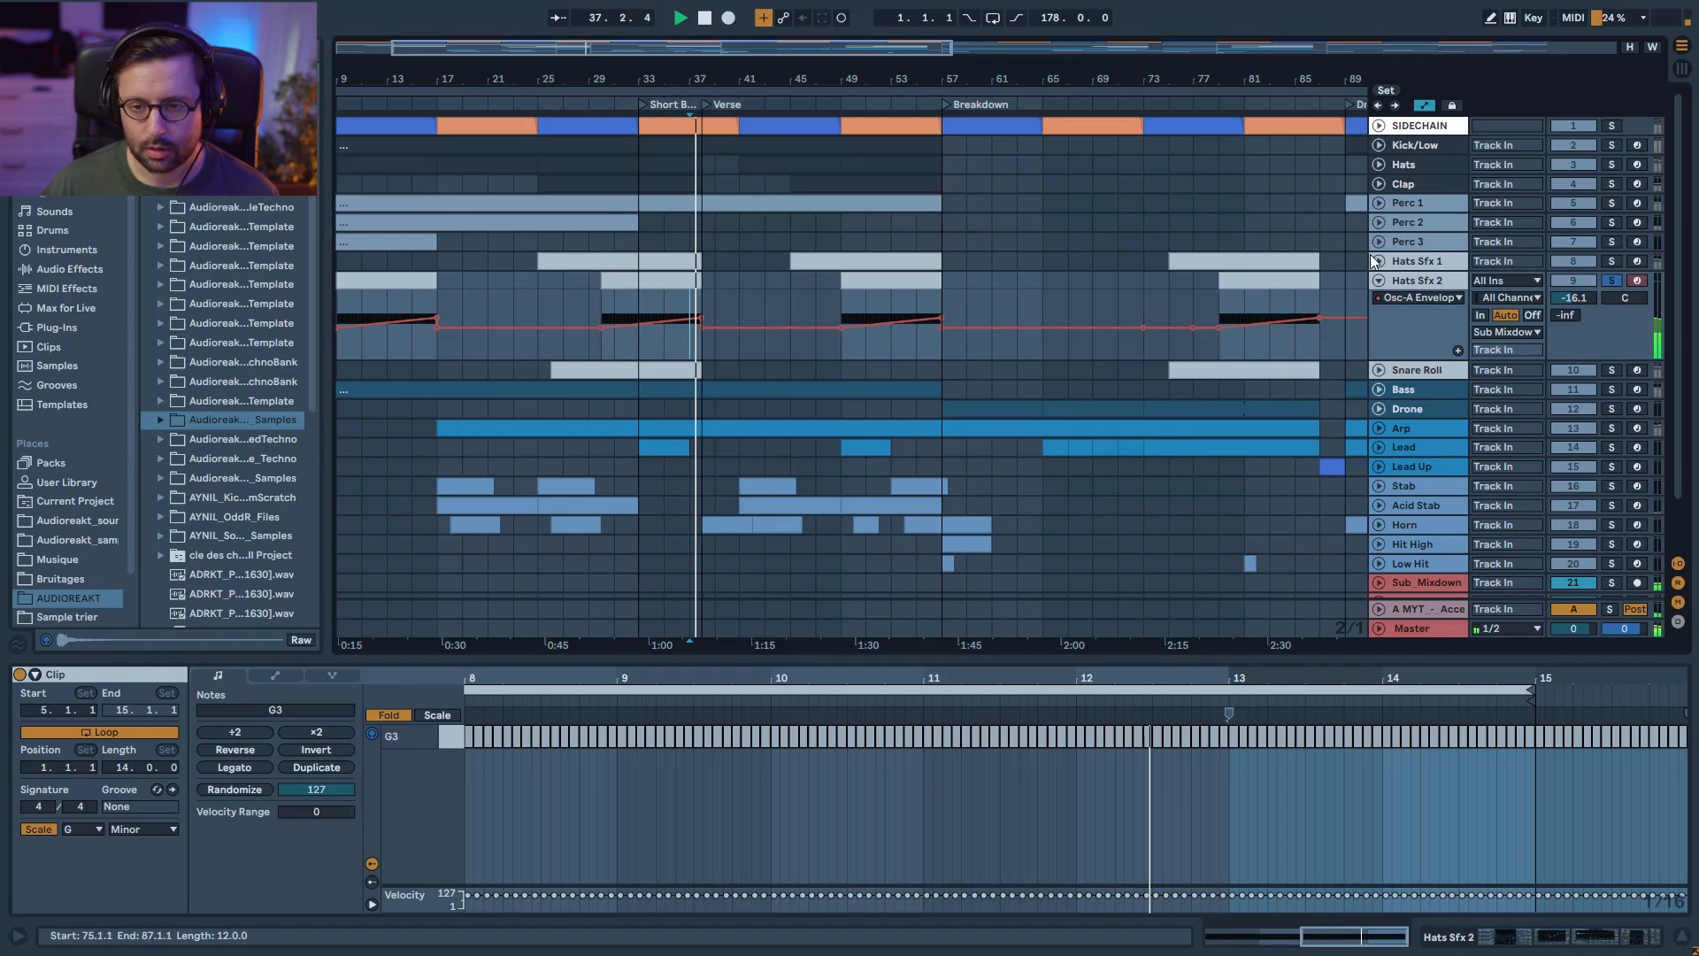
Step: Examine the Hats Sfx 2 automation for the Shimmer Dry/Wet, Delay Feedback and Utility Gain
{"action": "left_click", "coordinate": [1418, 301]}
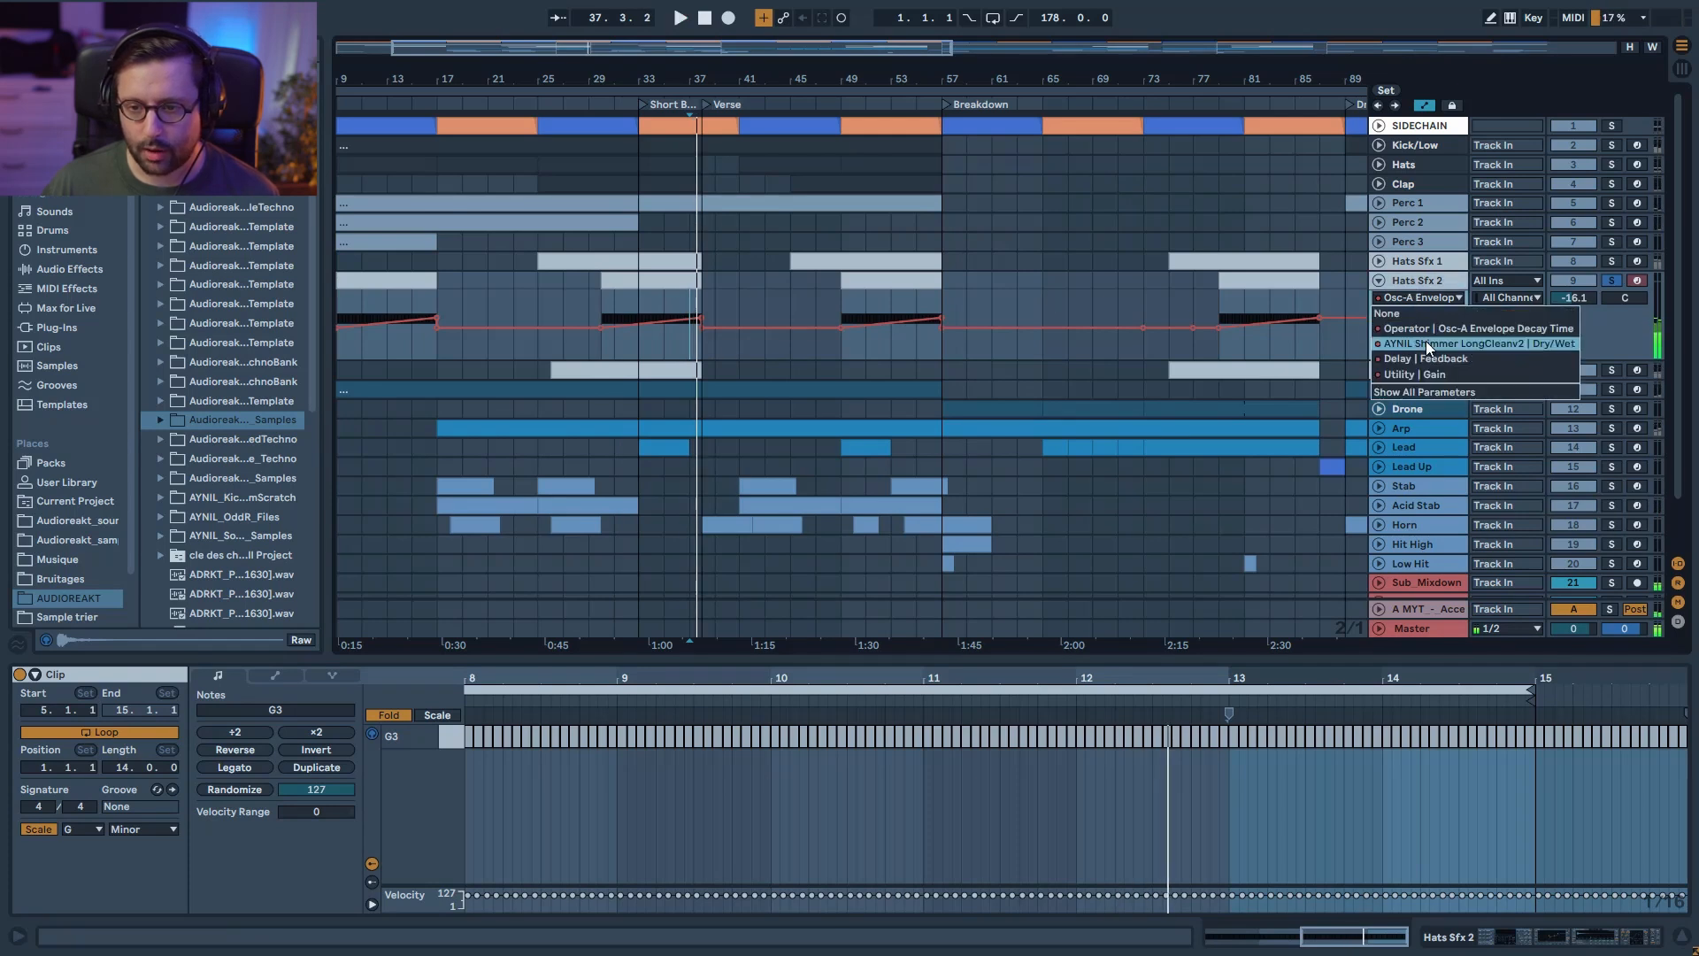
{"action": "left_click", "coordinate": [1426, 341]}
{"action": "left_click", "coordinate": [1432, 297]}
{"action": "left_click", "coordinate": [1426, 354]}
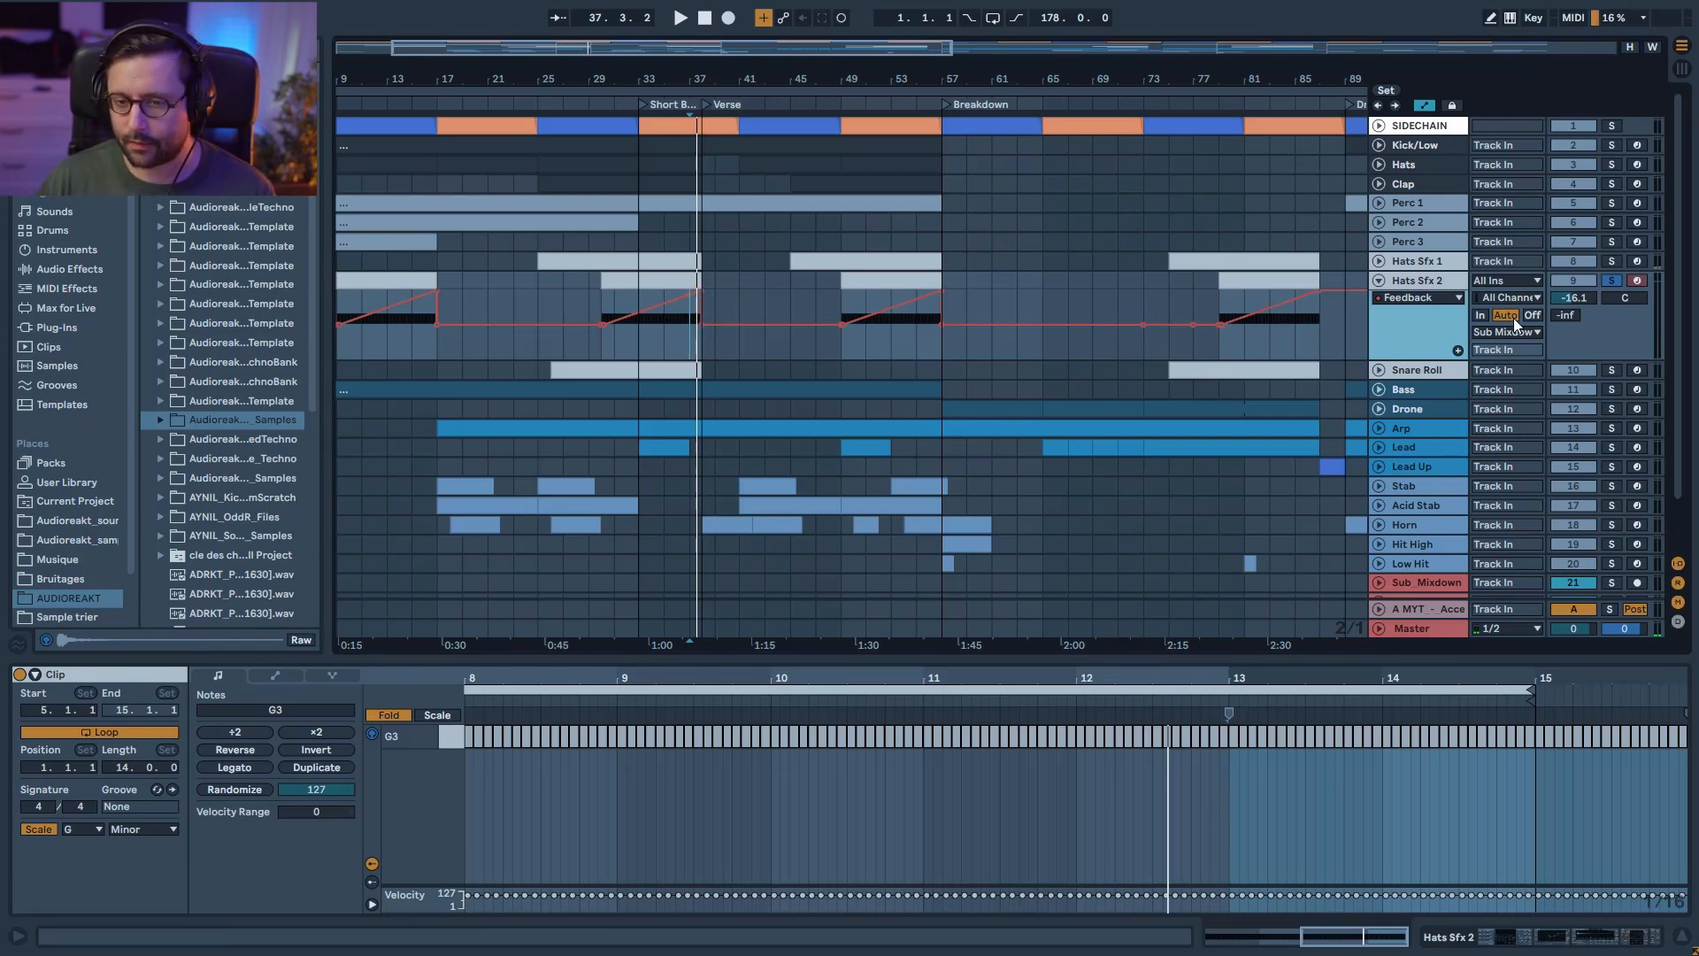
{"action": "left_click", "coordinate": [1408, 298]}
{"action": "left_click", "coordinate": [1416, 329]}
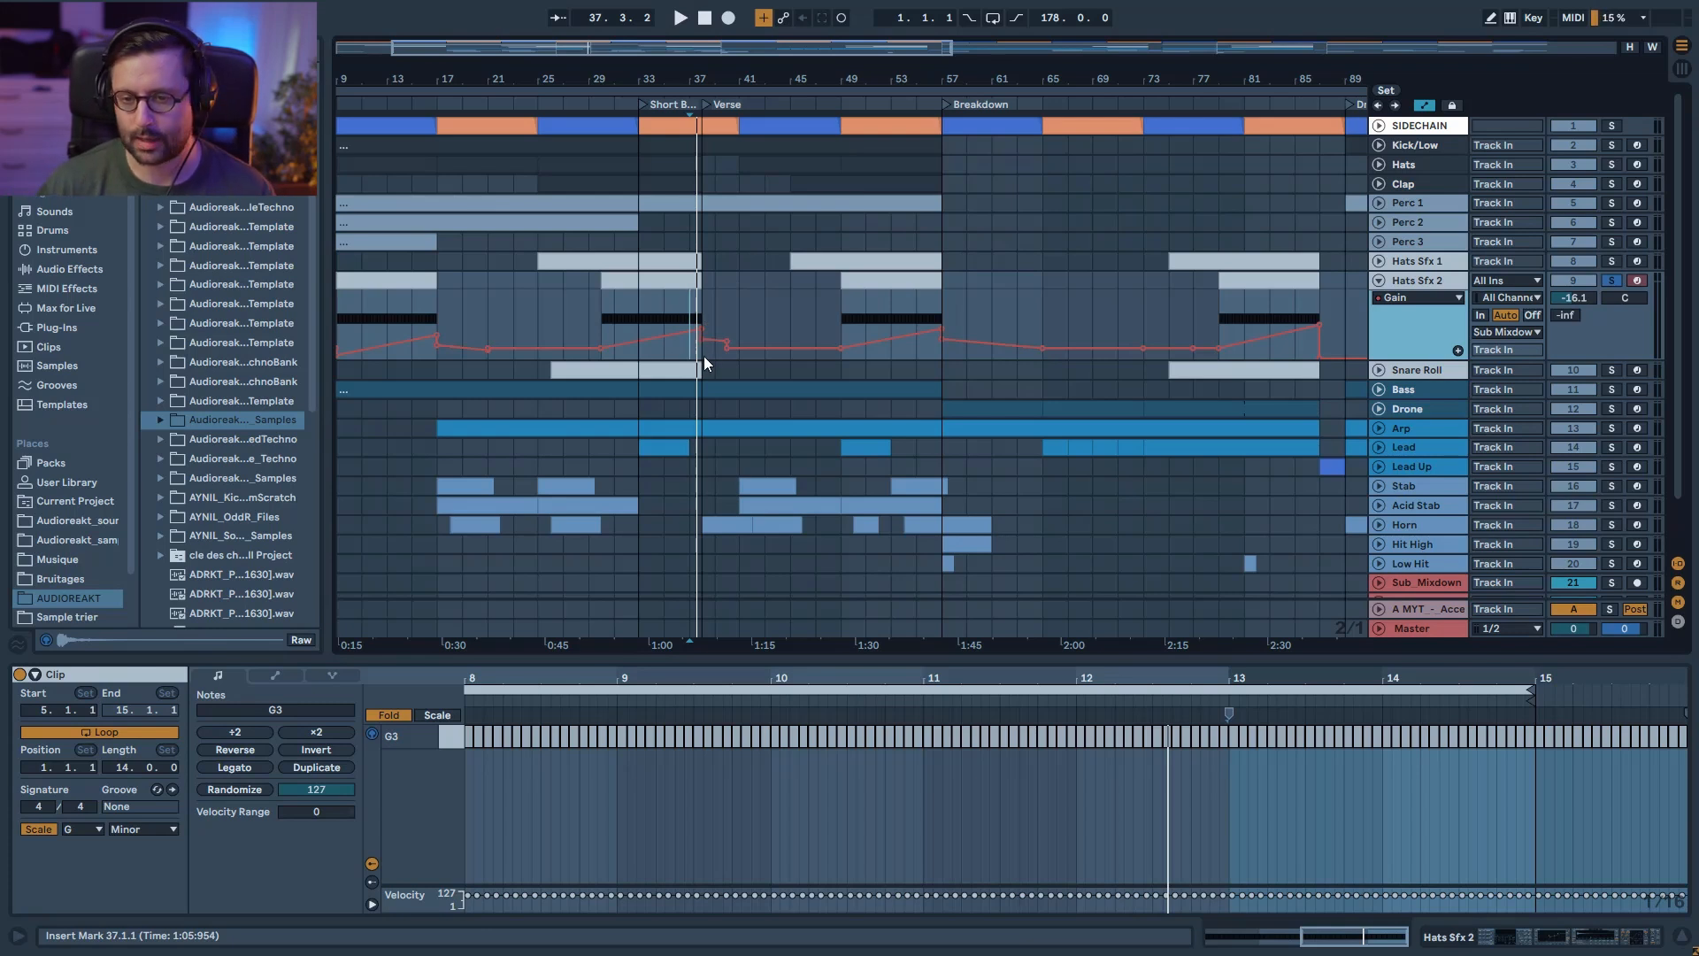
Step: Listen to Hats Sfx 2 from bar 37 at the start of the Verse, first soloed and again in the full mix
{"action": "key", "text": "space"}
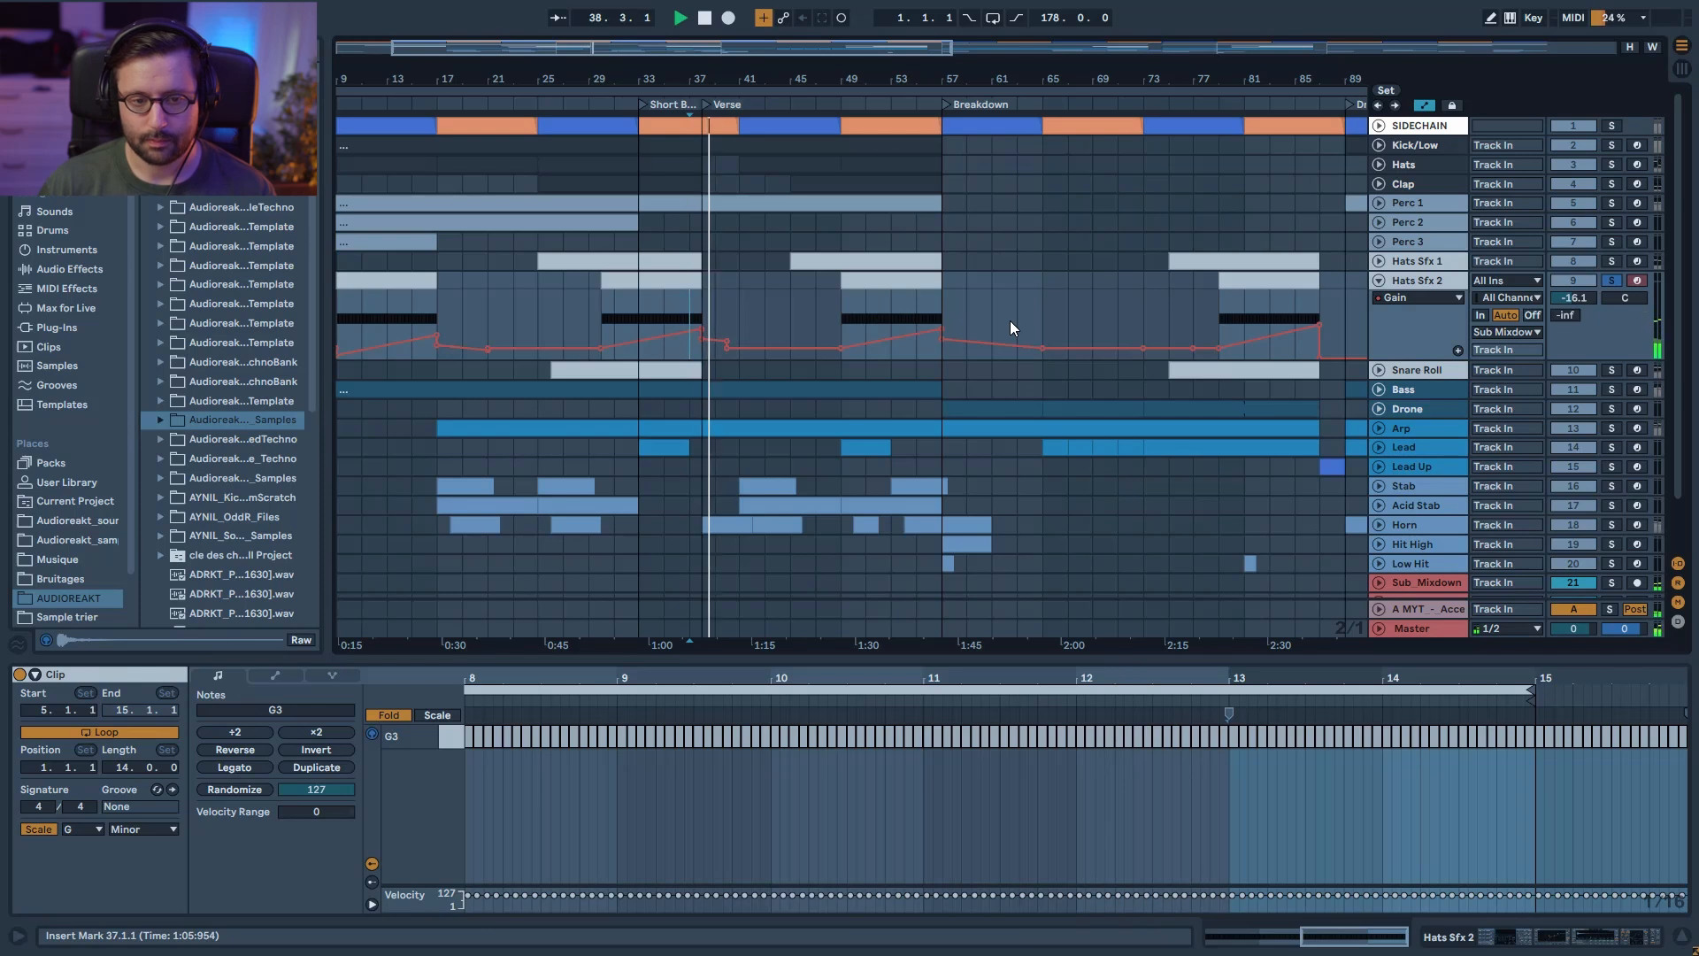
{"action": "key", "text": "space"}
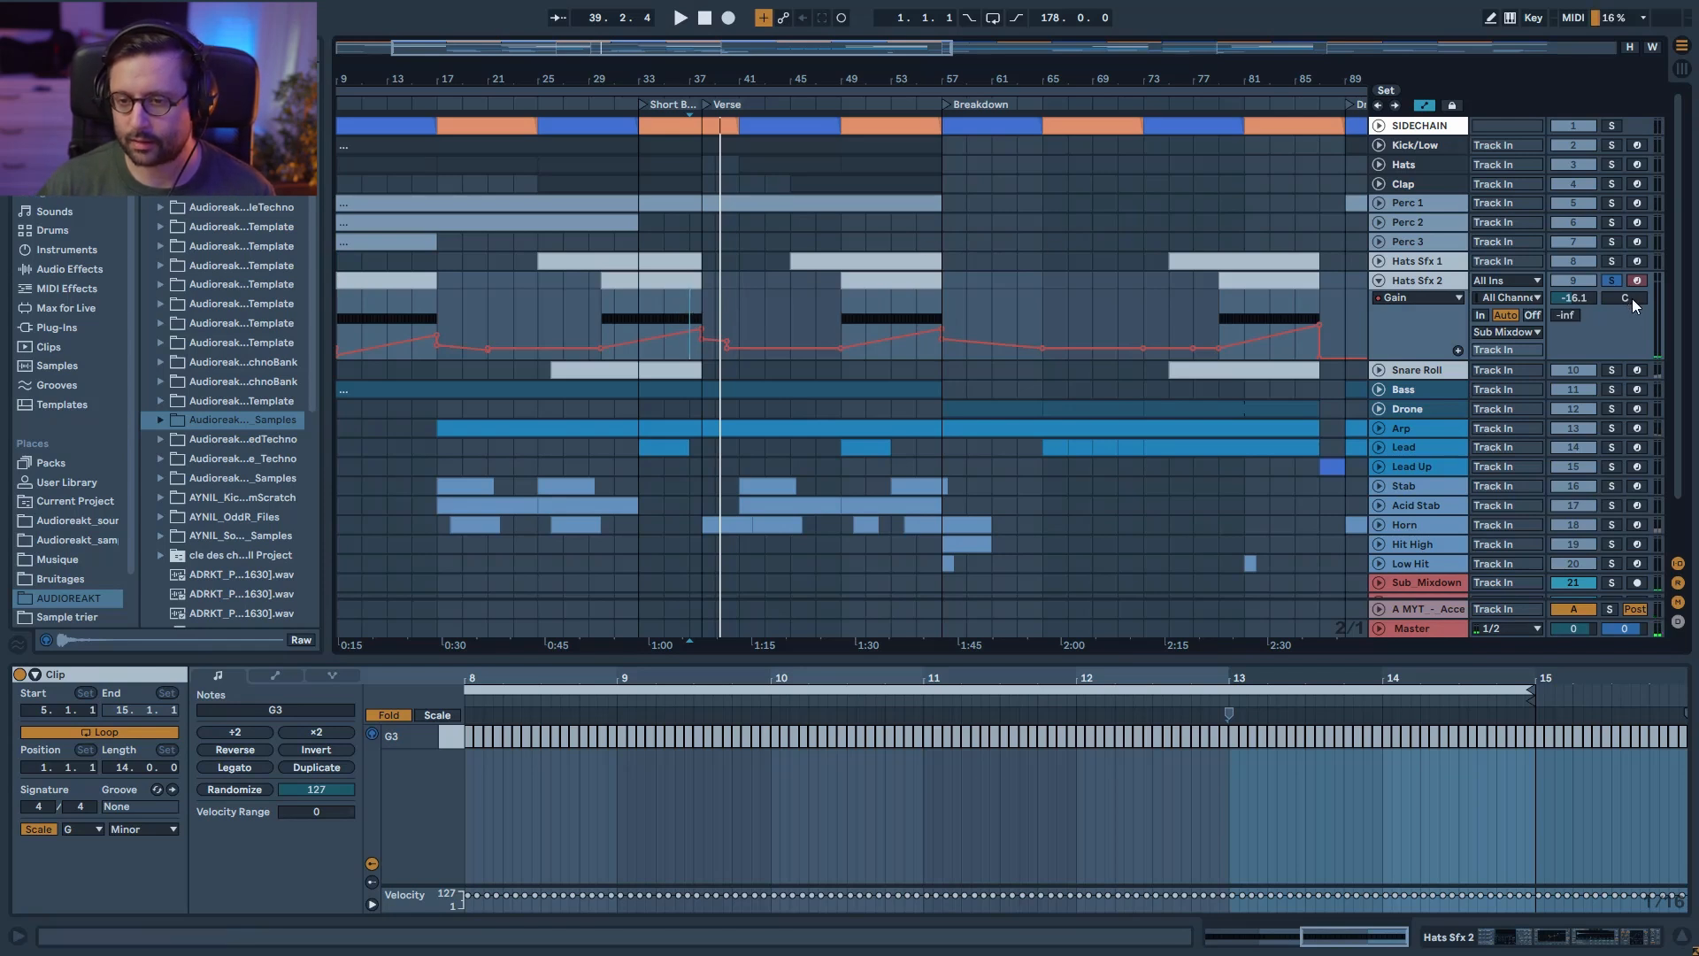
{"action": "left_click", "coordinate": [1611, 281]}
{"action": "key", "text": "space"}
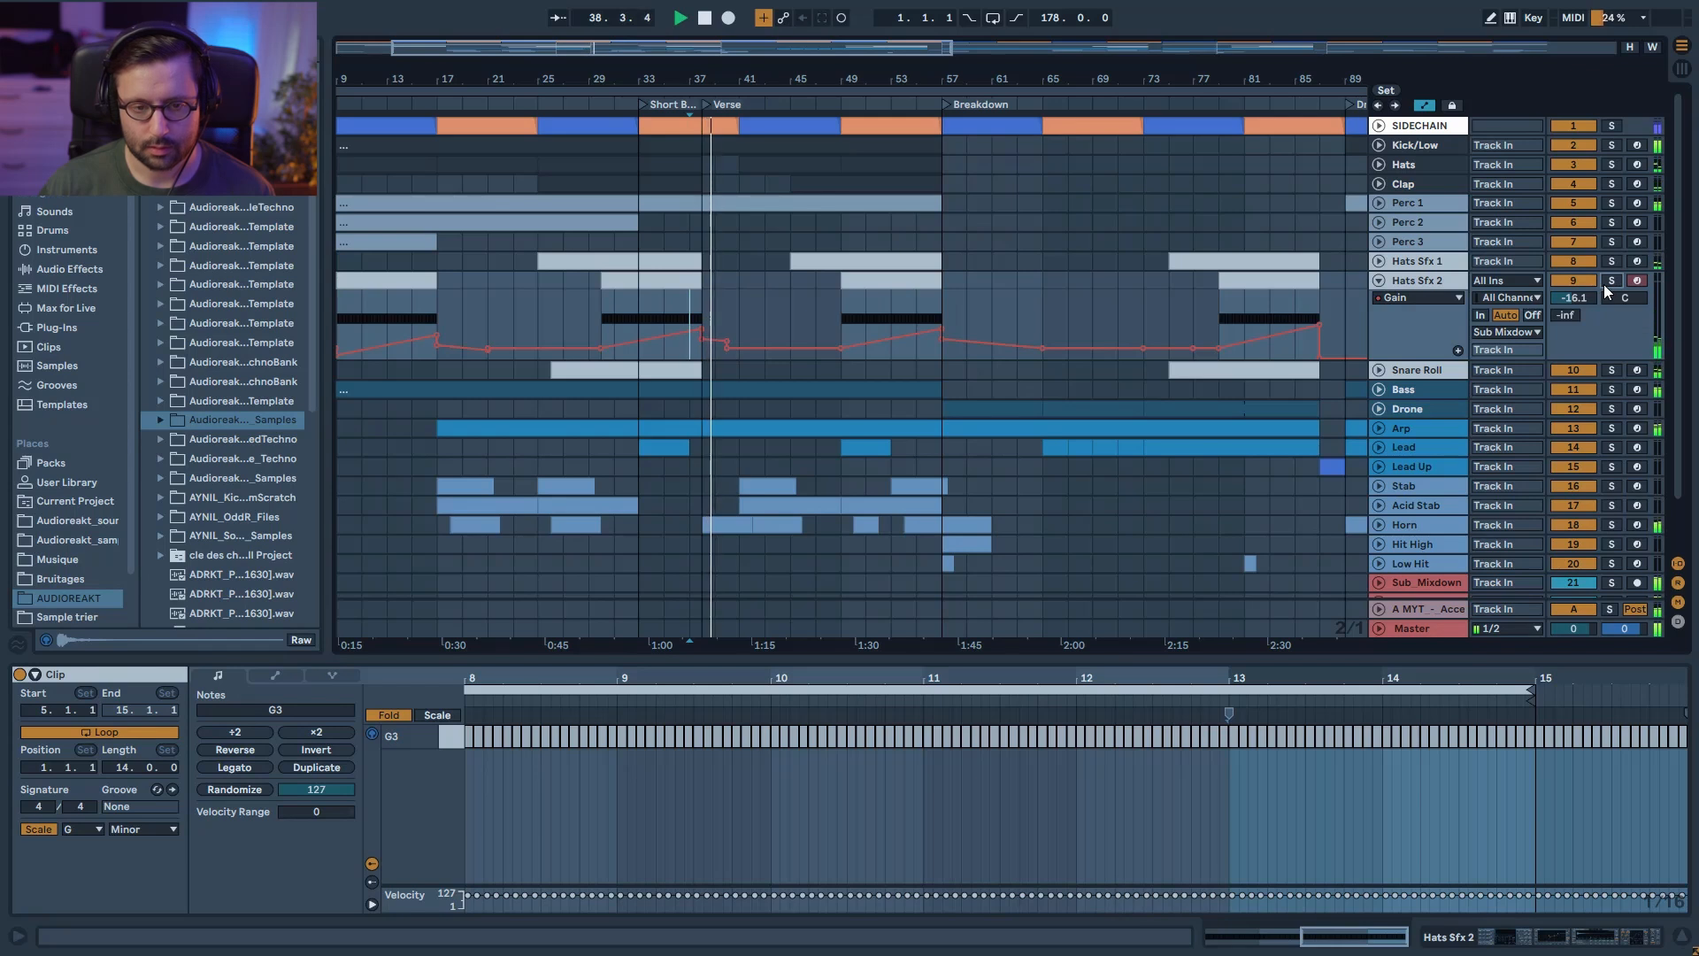
{"action": "key", "text": "space"}
Step: Solo the Snare Roll, and examine the Delay Feedback and Gain automation on Hats Sfx 1 before folding that track
{"action": "left_click", "coordinate": [1609, 371]}
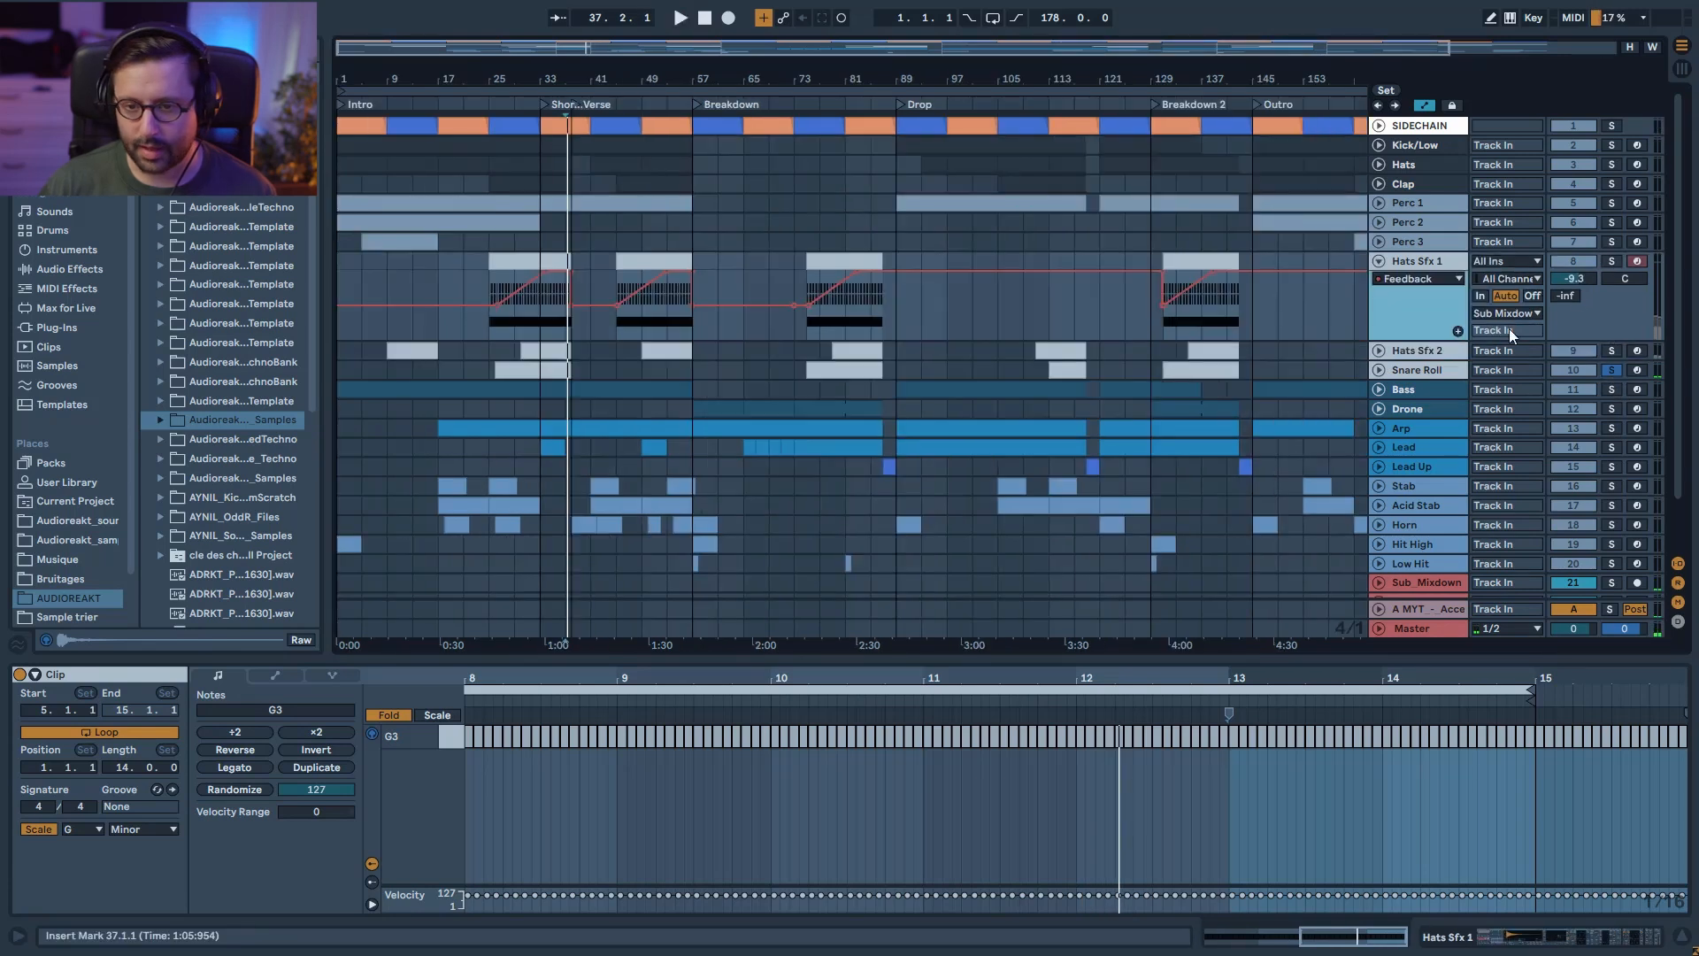
{"action": "left_click", "coordinate": [1425, 262]}
{"action": "left_click_drag", "start_coordinate": [1521, 941], "coordinate": [1607, 941]}
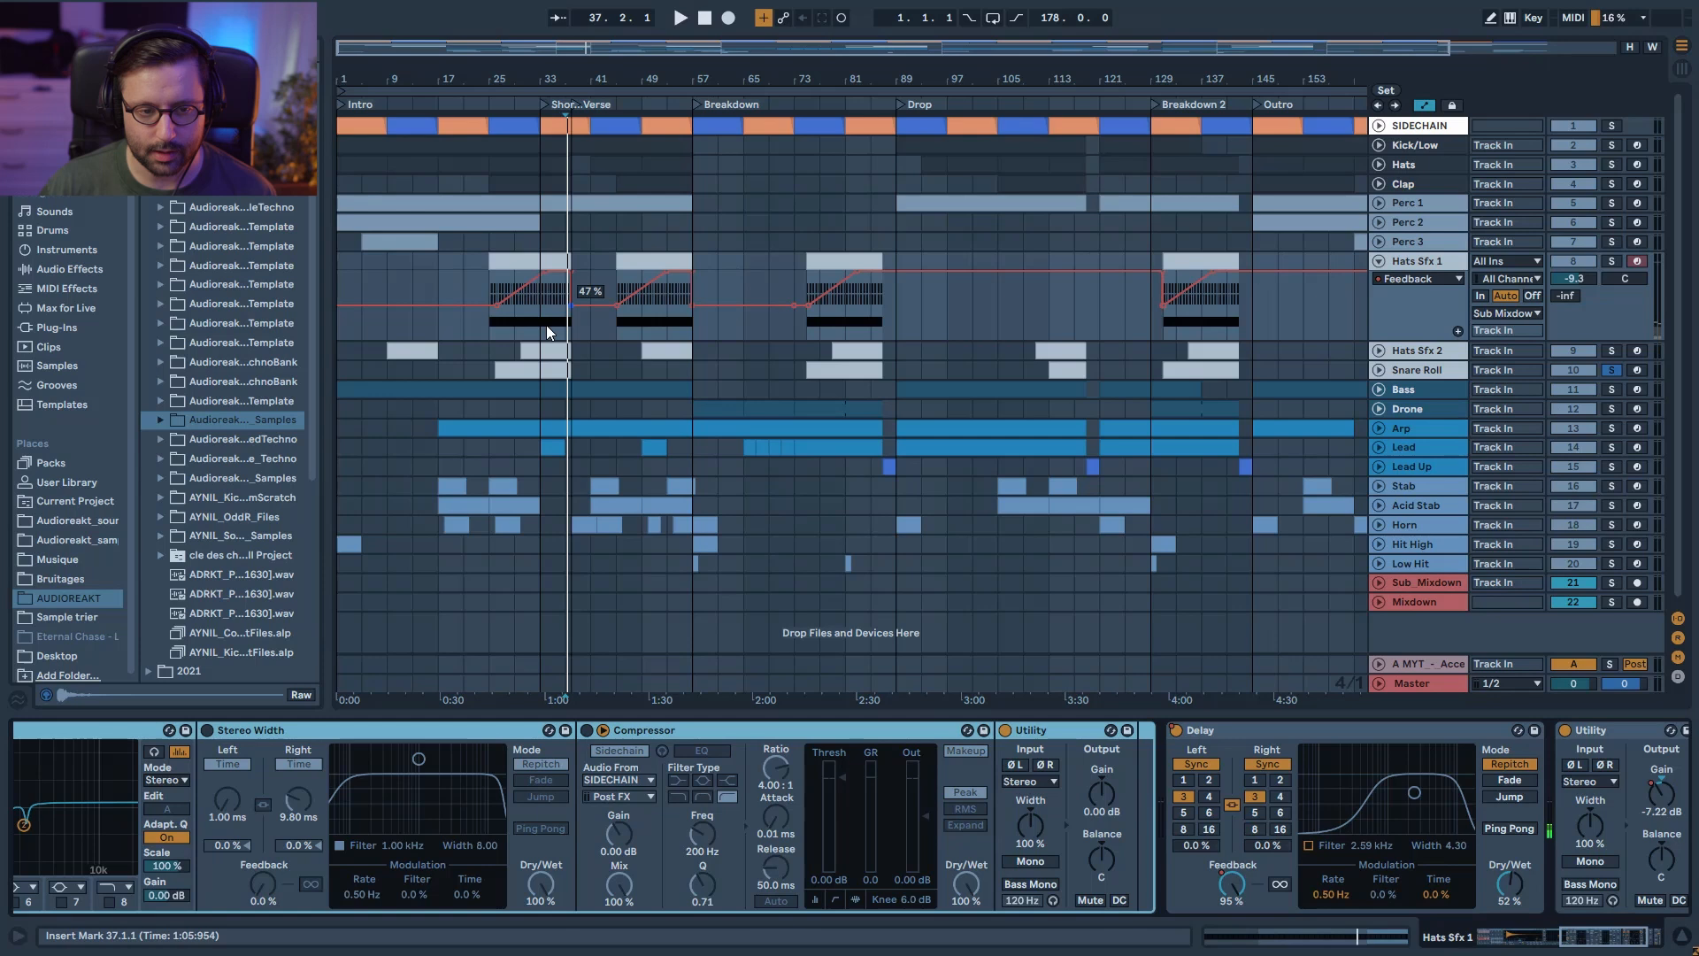
{"action": "left_click", "coordinate": [1399, 280]}
{"action": "left_click", "coordinate": [1399, 281]}
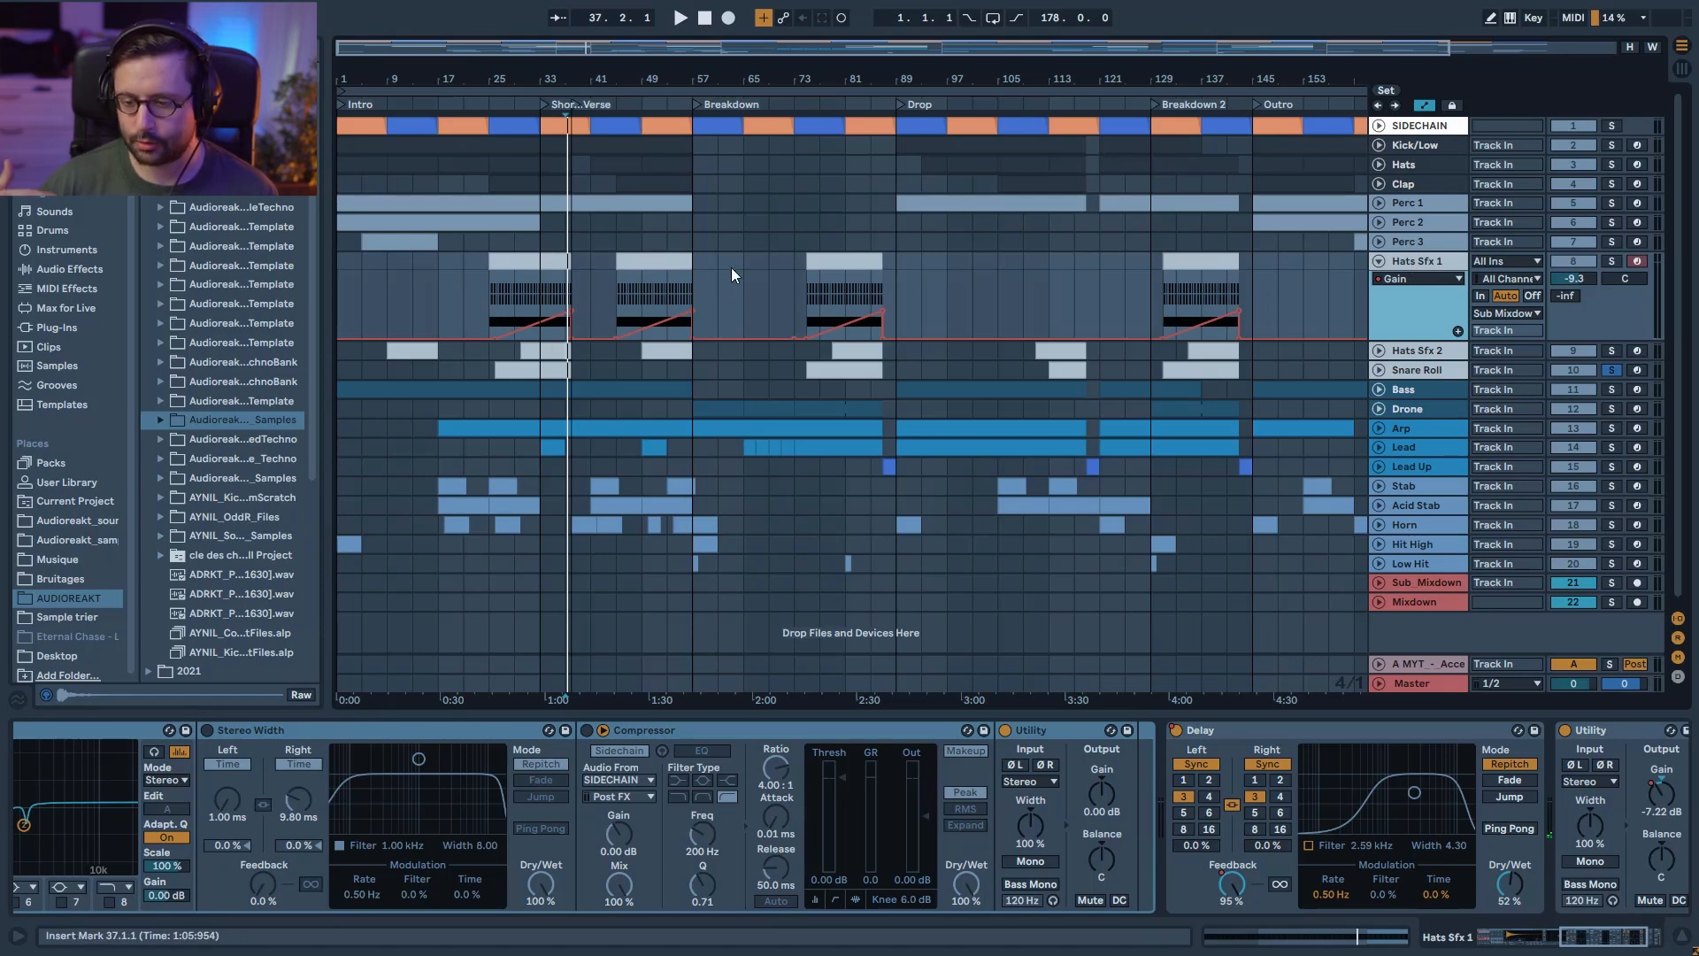
{"action": "left_click", "coordinate": [1377, 260]}
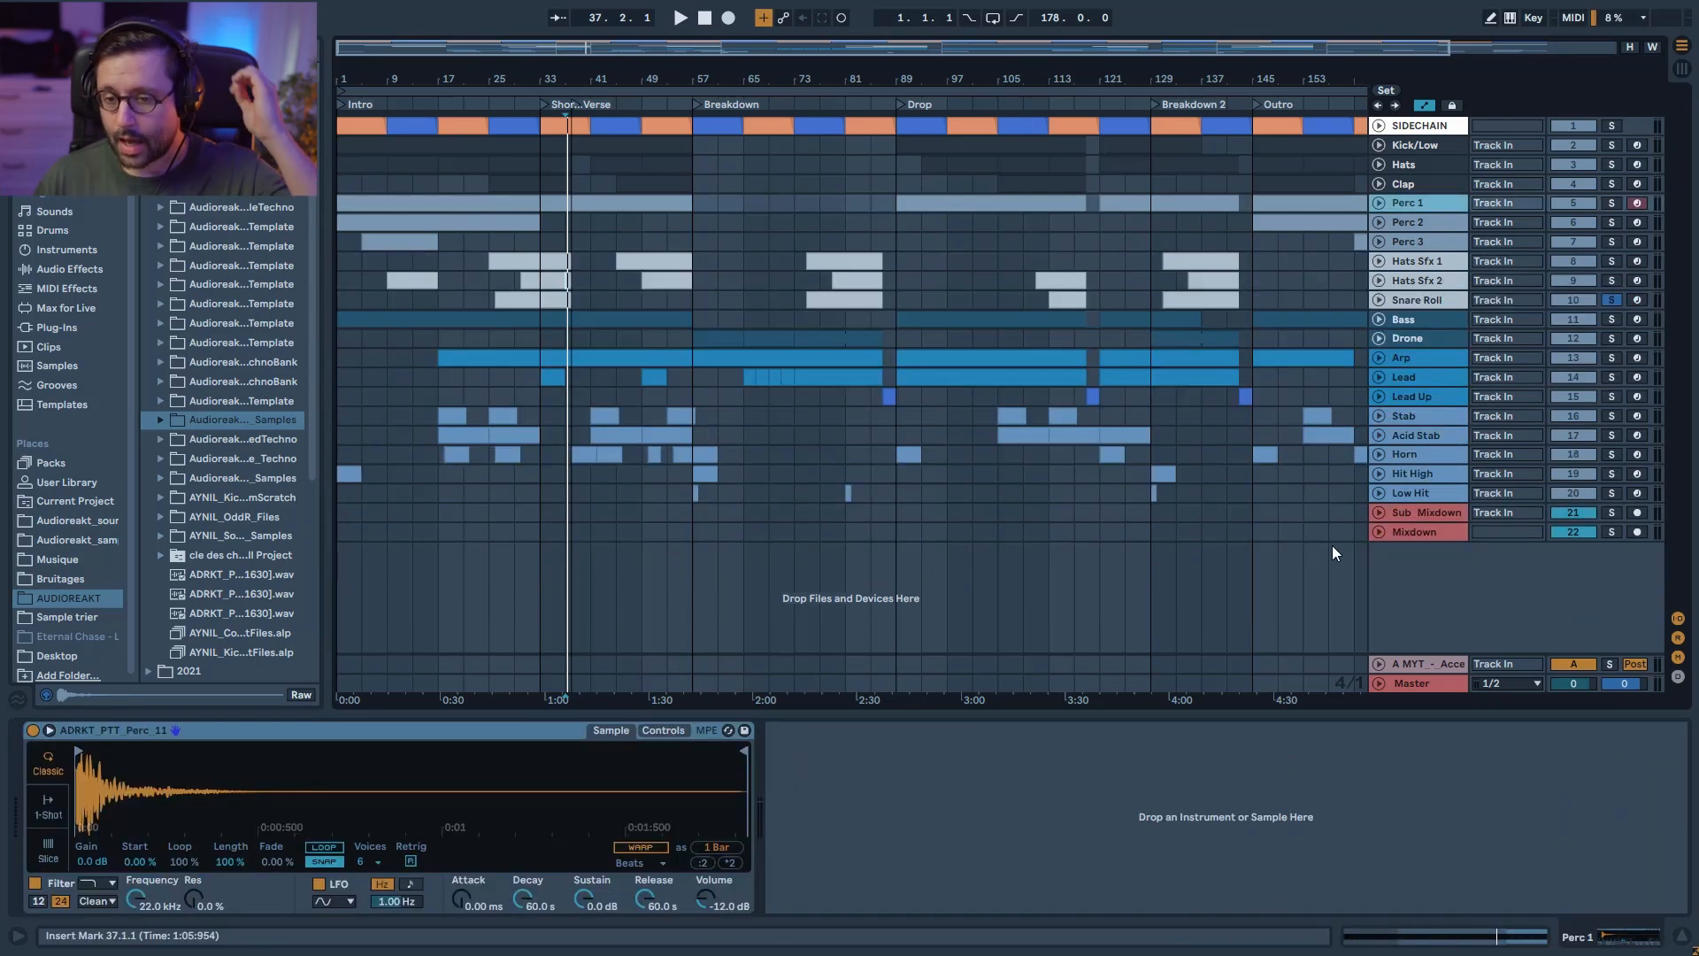
Step: Examine the Mixdown track's EQ Eight Device On automation and its AYNIL - Rizer RISER KNOB automation
{"action": "left_click", "coordinate": [1378, 531]}
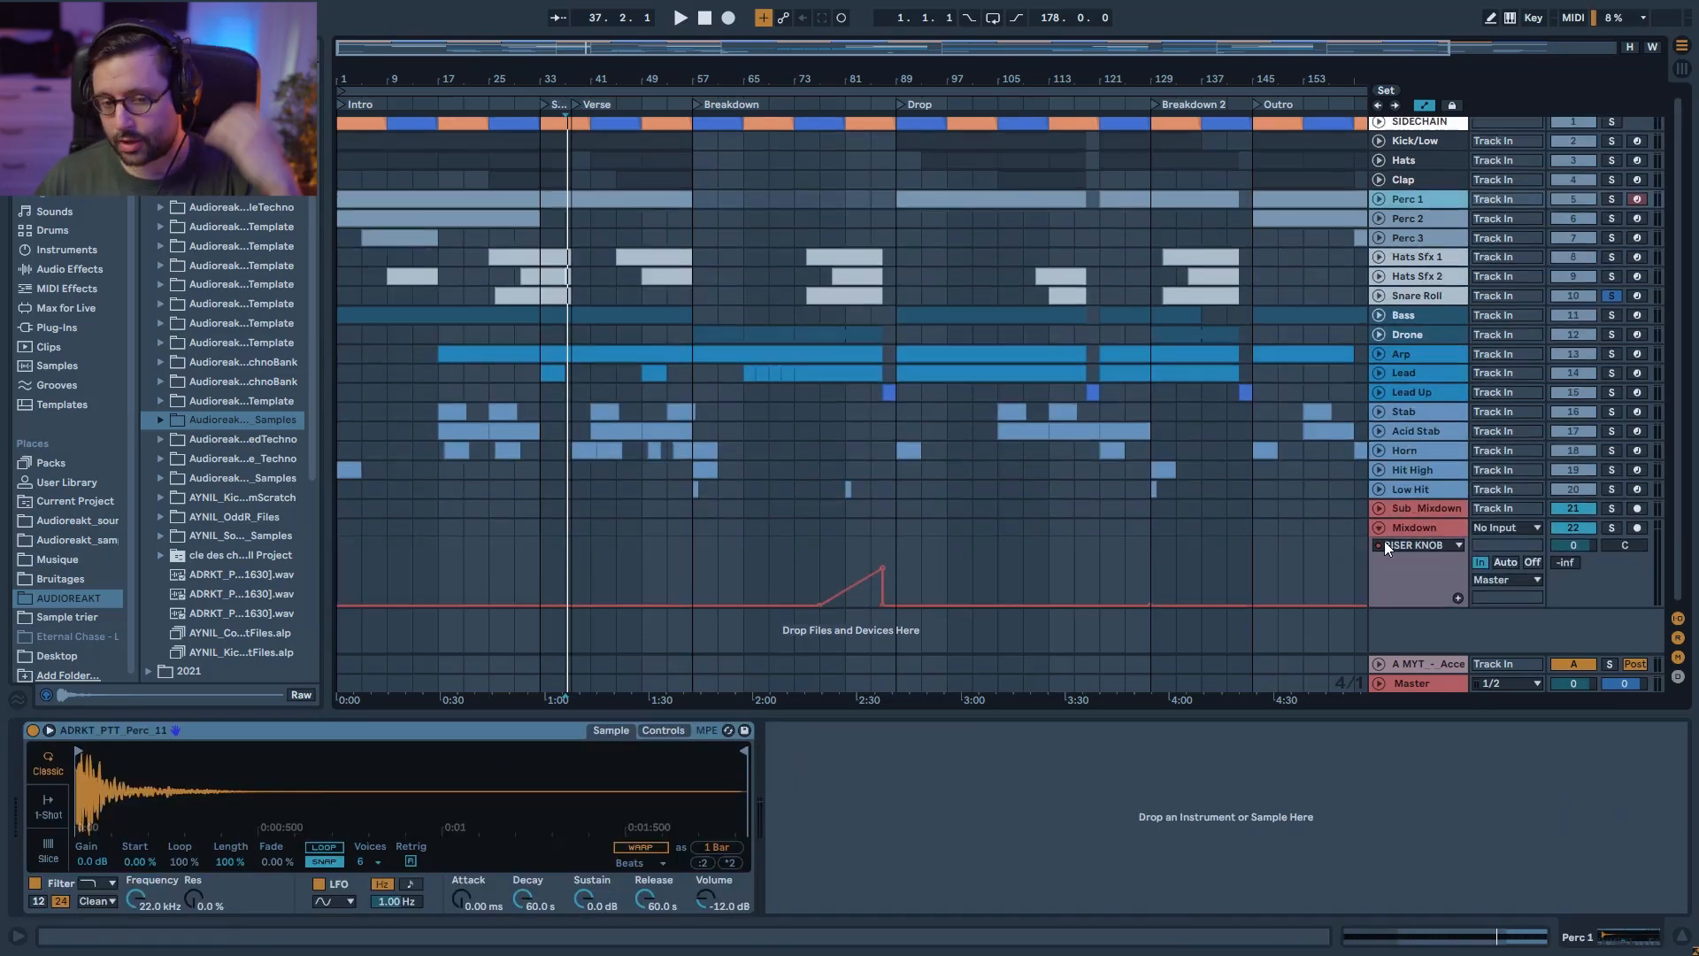
{"action": "left_click", "coordinate": [1404, 542]}
{"action": "left_click", "coordinate": [1420, 524]}
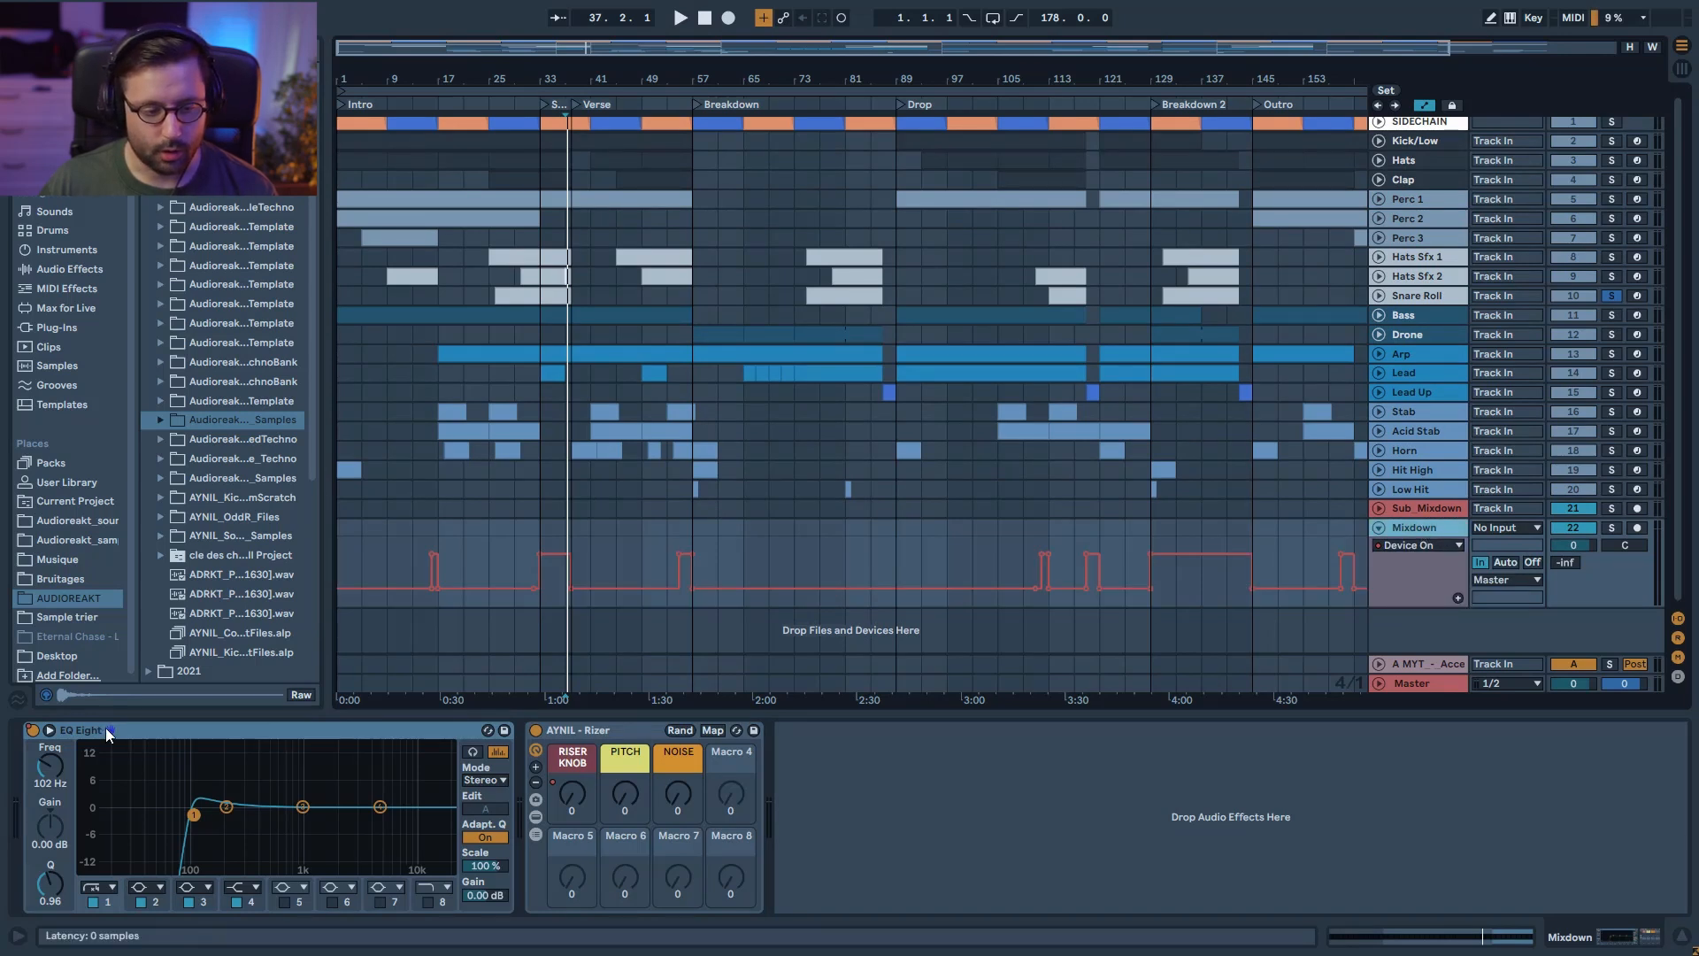
{"action": "left_click", "coordinate": [545, 533]}
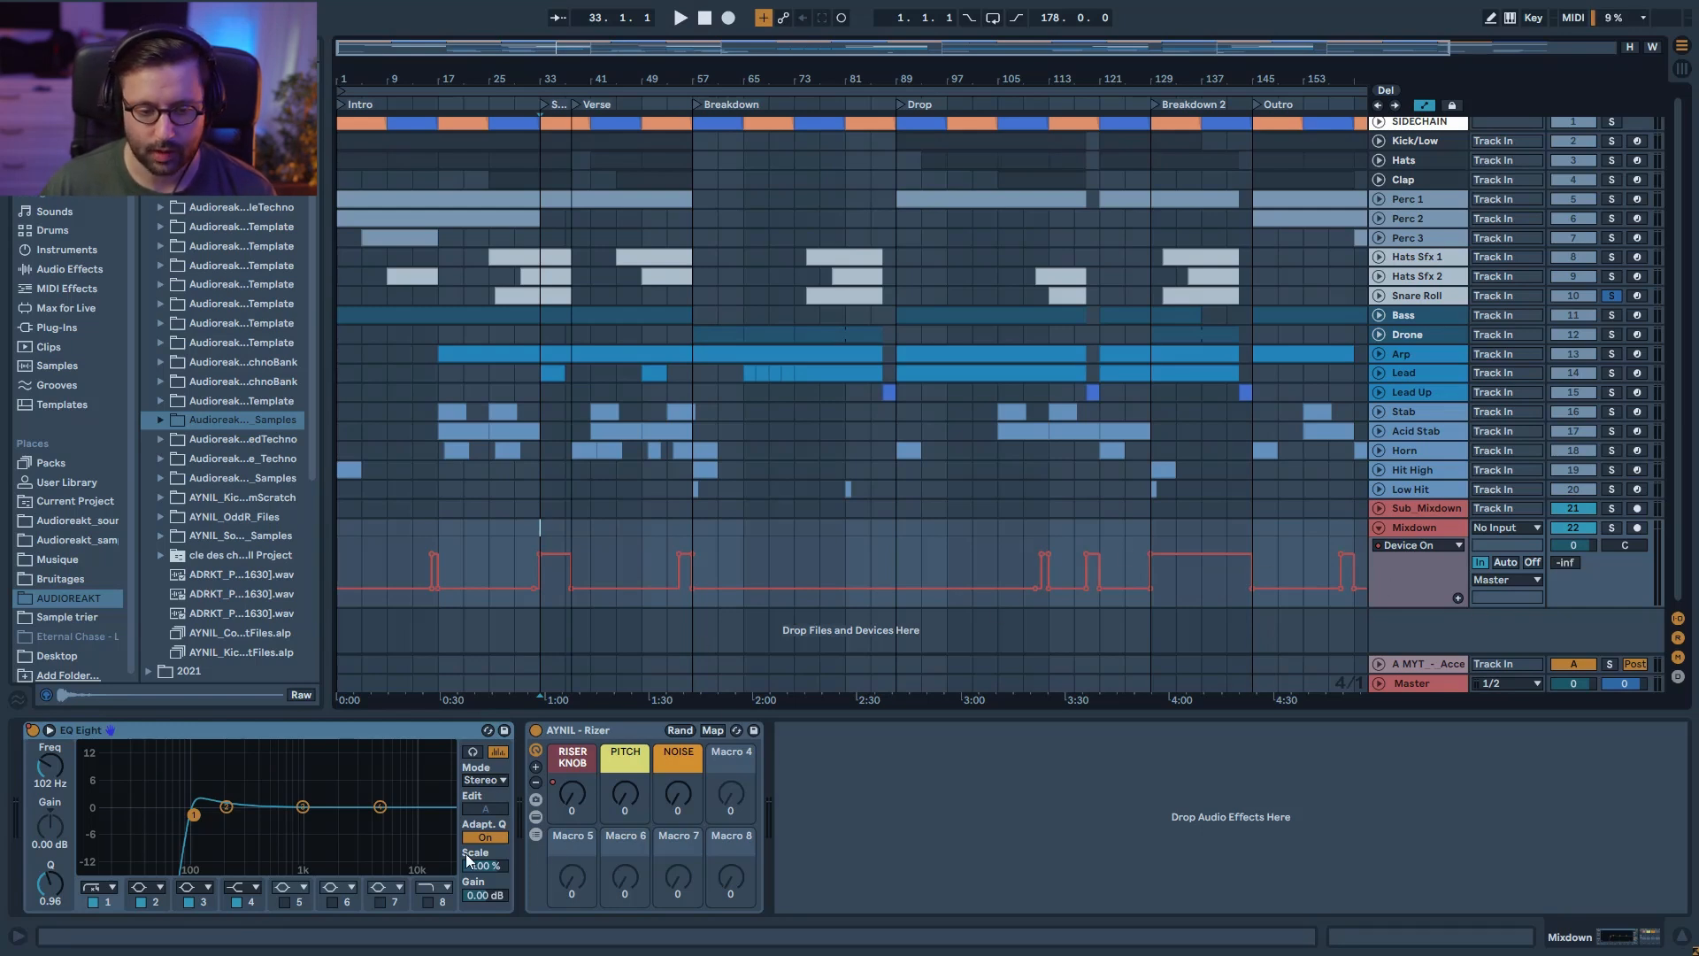
{"action": "left_click", "coordinate": [568, 796]}
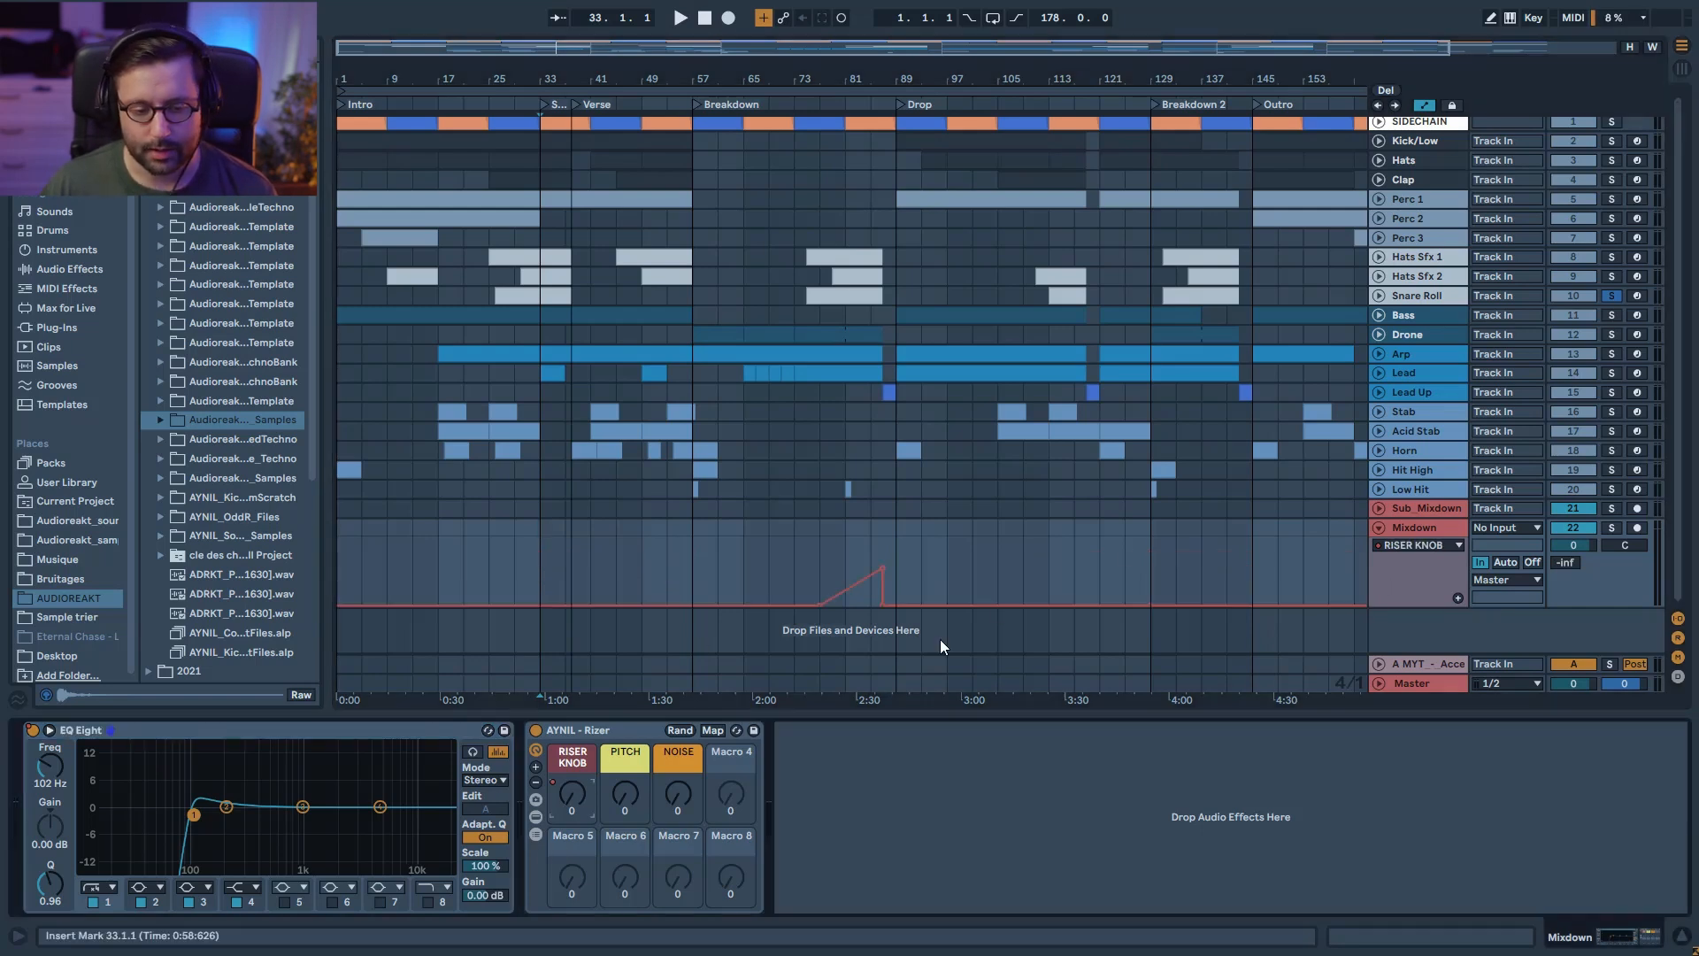
Step: Play from bar 77 in the Breakdown while turning up the Rizer's RISER KNOB, and unsolo the Snare Roll
{"action": "left_click", "coordinate": [827, 565]}
{"action": "key", "text": "space"}
{"action": "left_click_drag", "start_coordinate": [574, 796], "coordinate": [573, 684]}
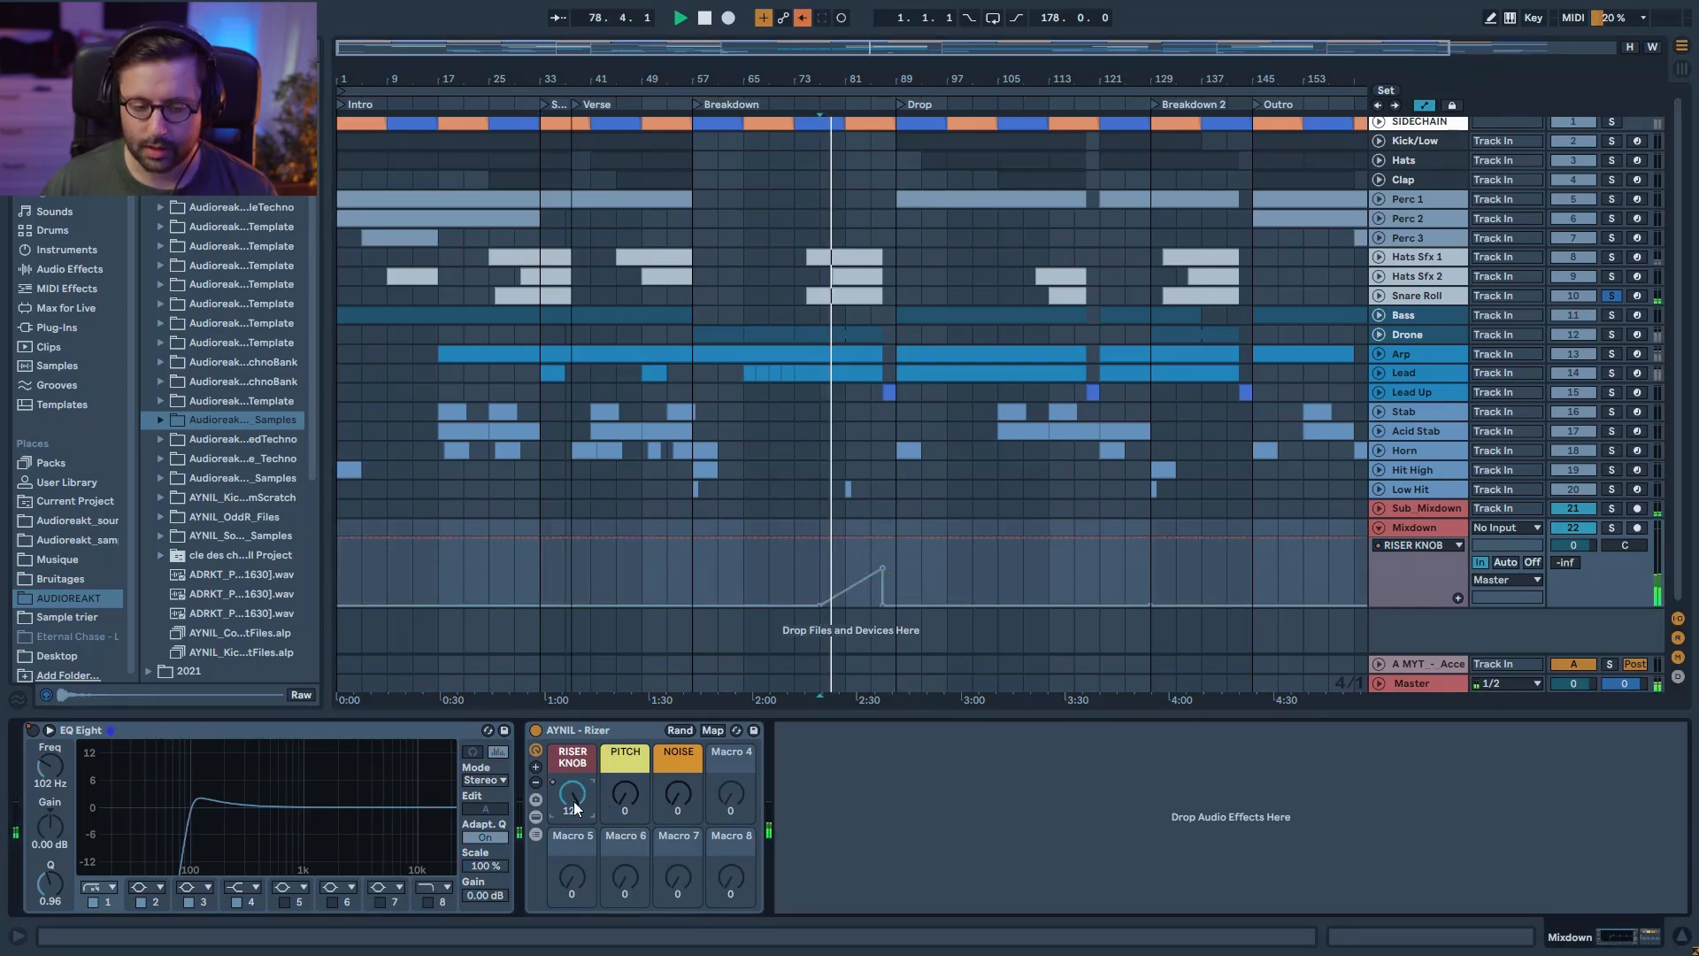
{"action": "key", "text": "space"}
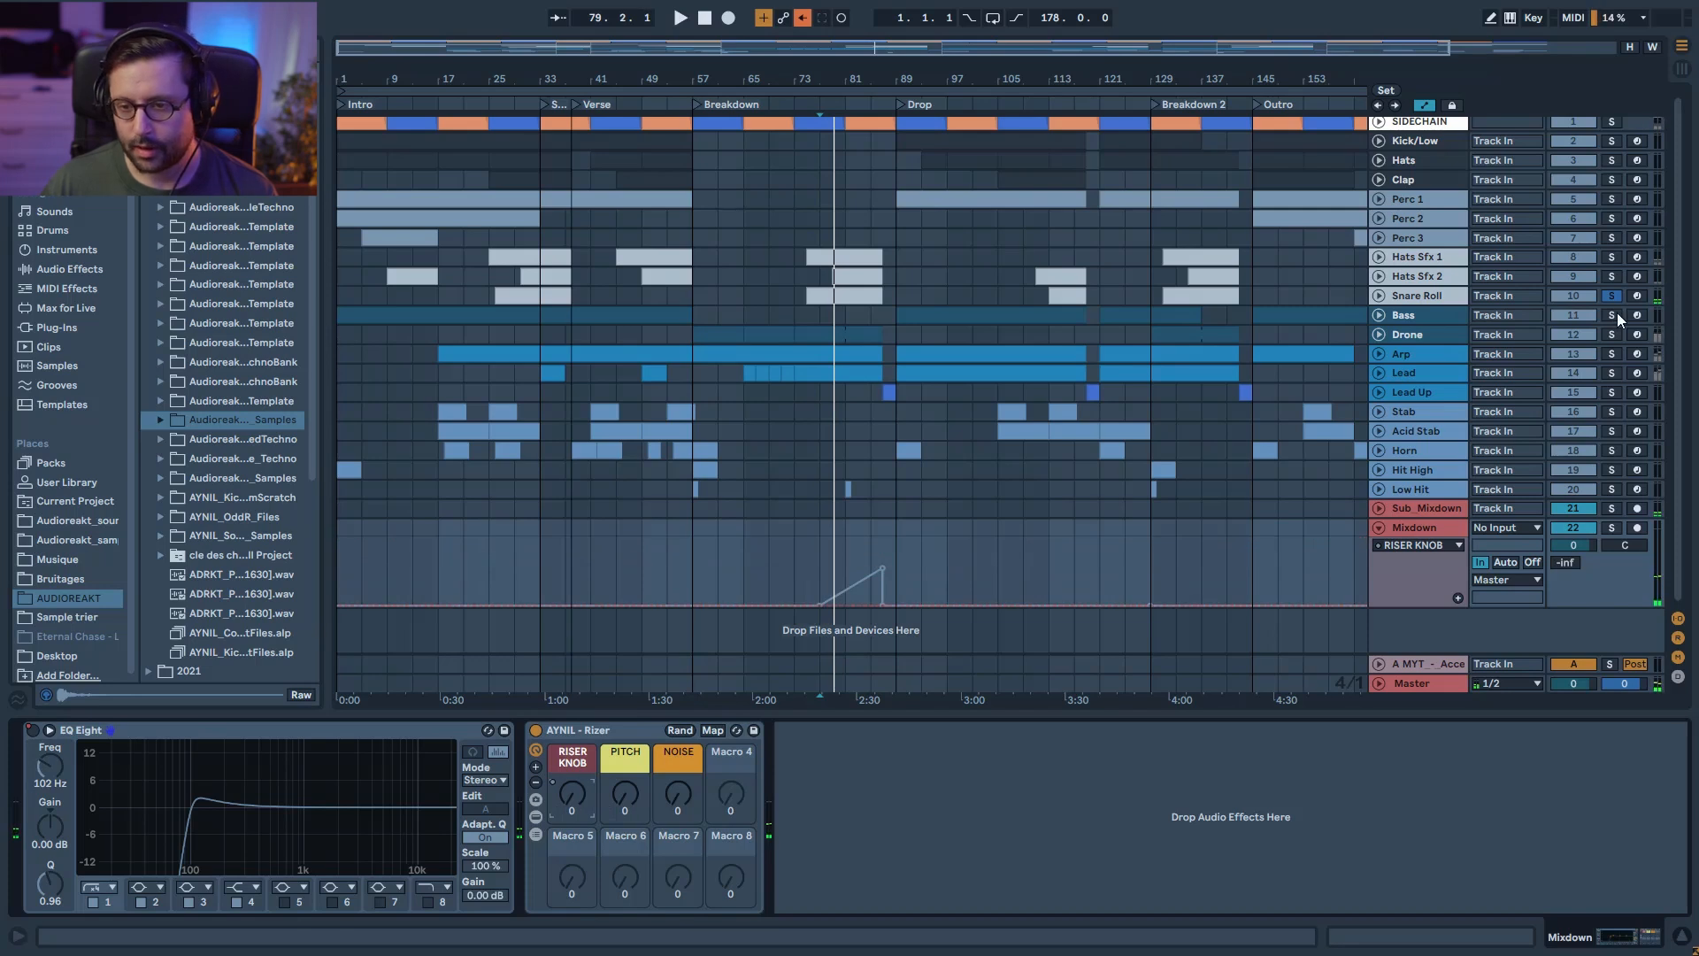
{"action": "left_click", "coordinate": [1612, 295]}
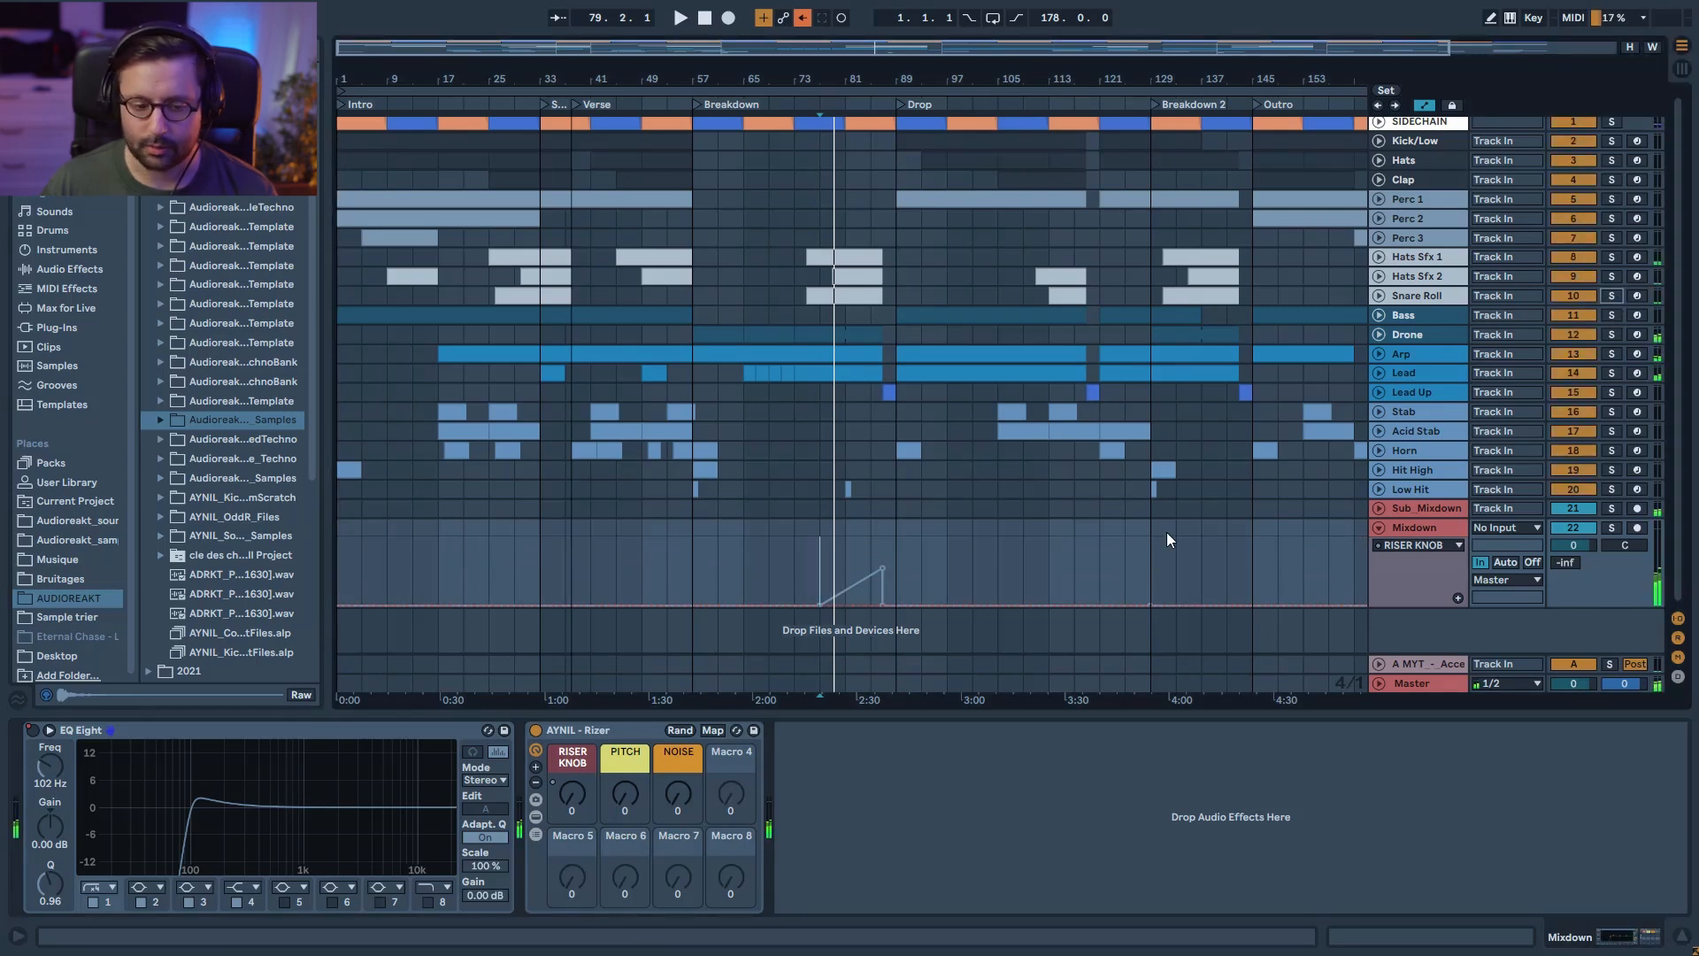
Step: Examine the contents of the AYNIL - Rizer rack, hide them again, and fold the Mixdown track
{"action": "left_click", "coordinate": [538, 816]}
{"action": "mouse_move", "coordinate": [1522, 942]}
{"action": "left_mouse_down"}
{"action": "mouse_move", "coordinate": [1575, 949]}
{"action": "mouse_move", "coordinate": [1524, 945]}
{"action": "left_mouse_up"}
{"action": "left_click", "coordinate": [536, 816]}
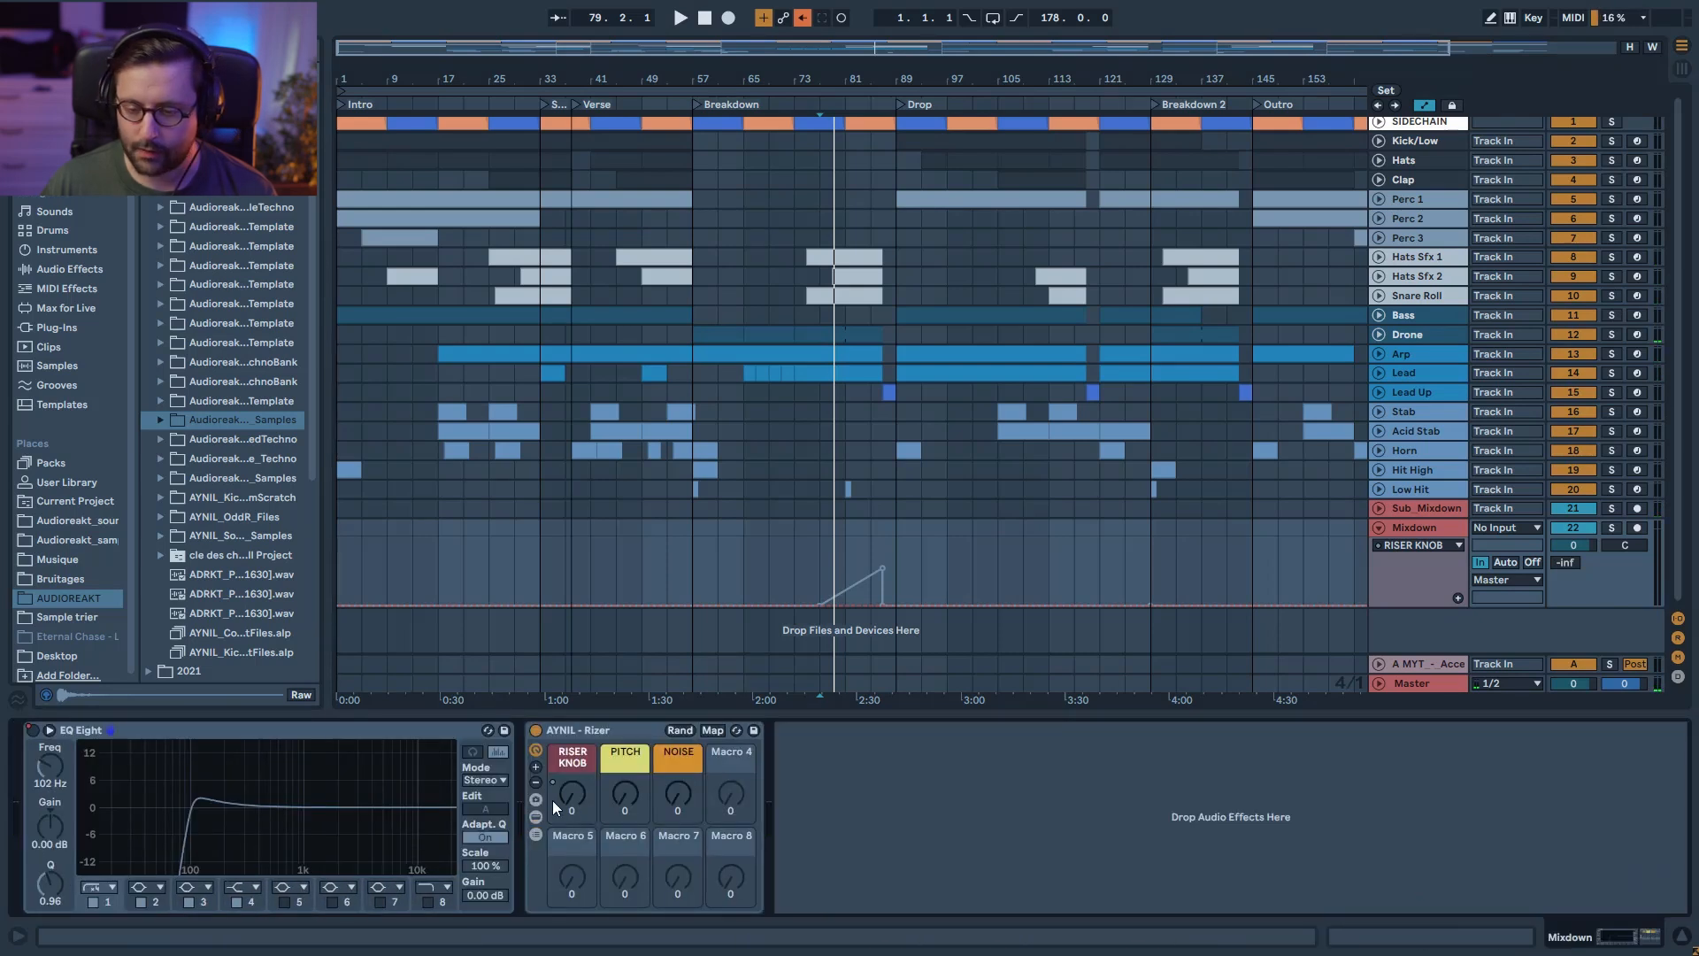
{"action": "left_click", "coordinate": [1379, 529]}
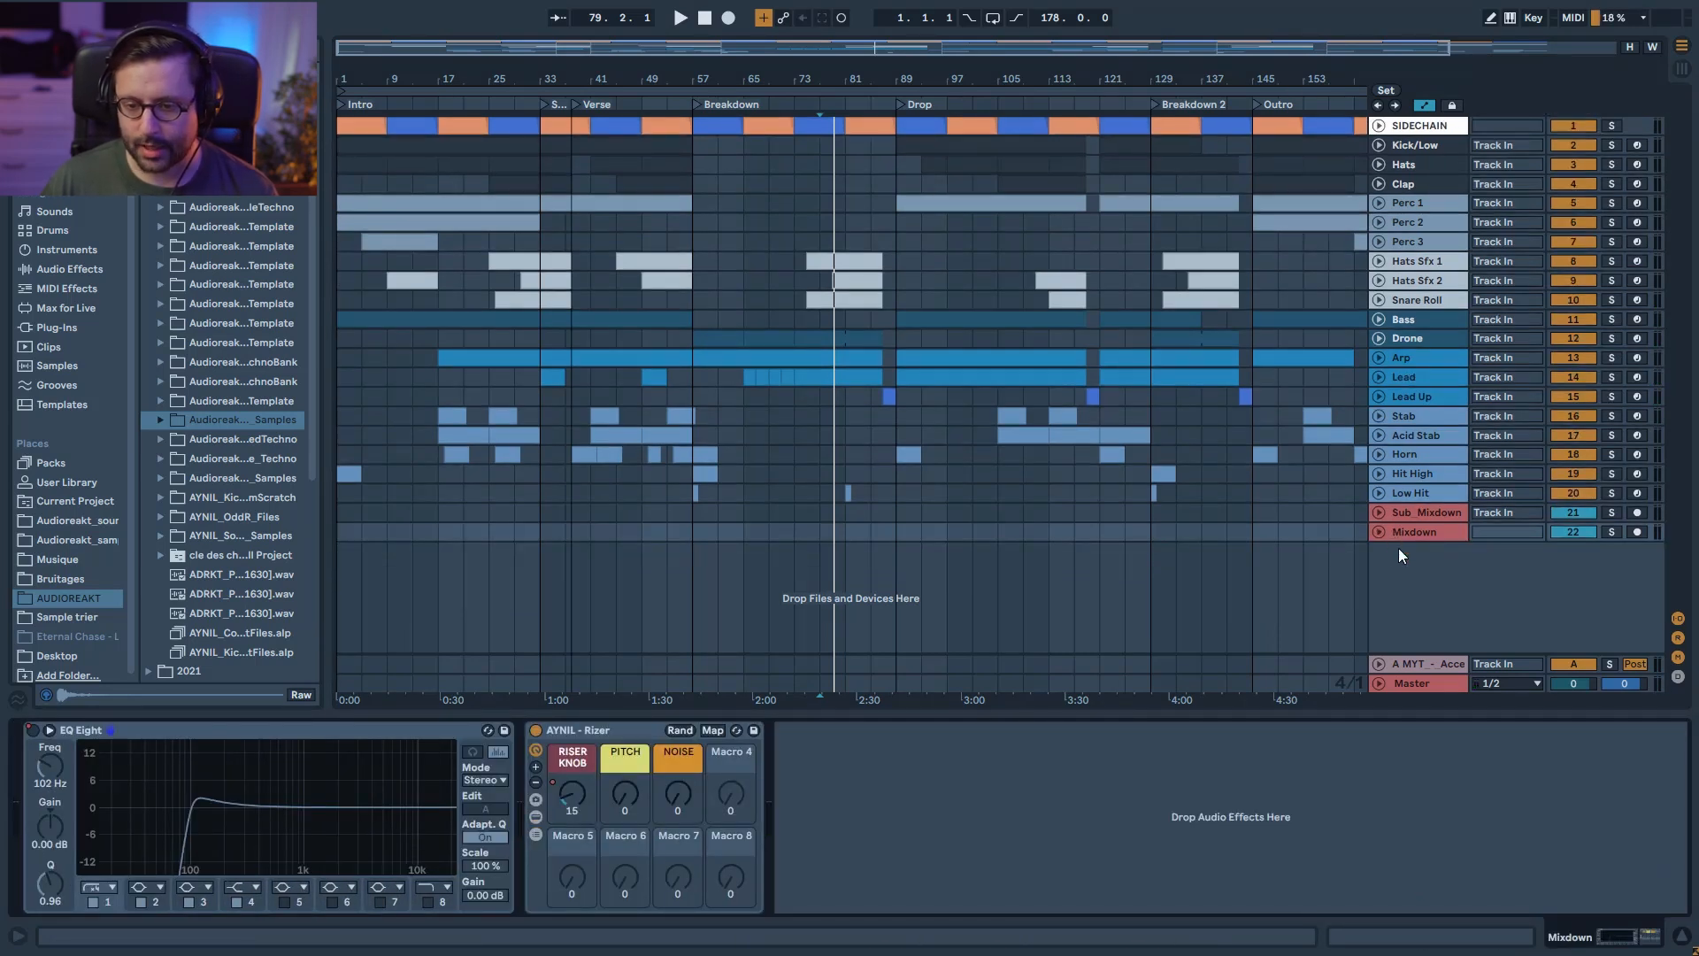
{"action": "left_click", "coordinate": [1402, 533]}
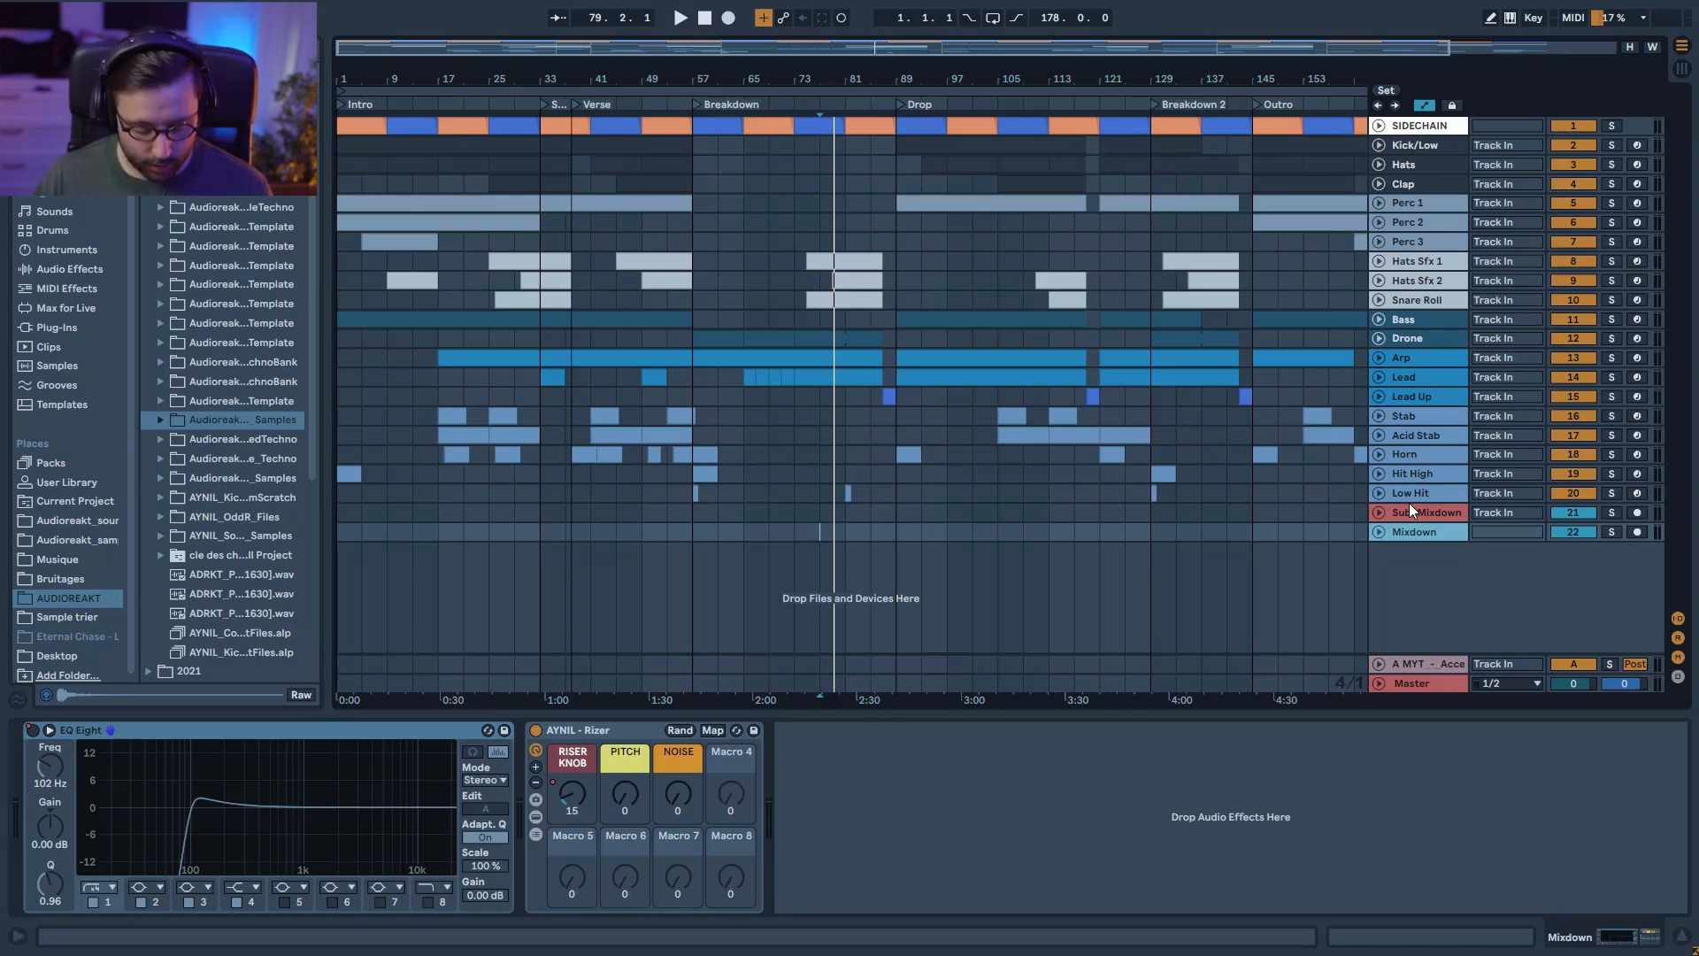
Step: Show the session mixer, return to the arrangement, and examine the Lead's Delay, Reverb and Drum Buss effects
{"action": "key", "text": "Tab"}
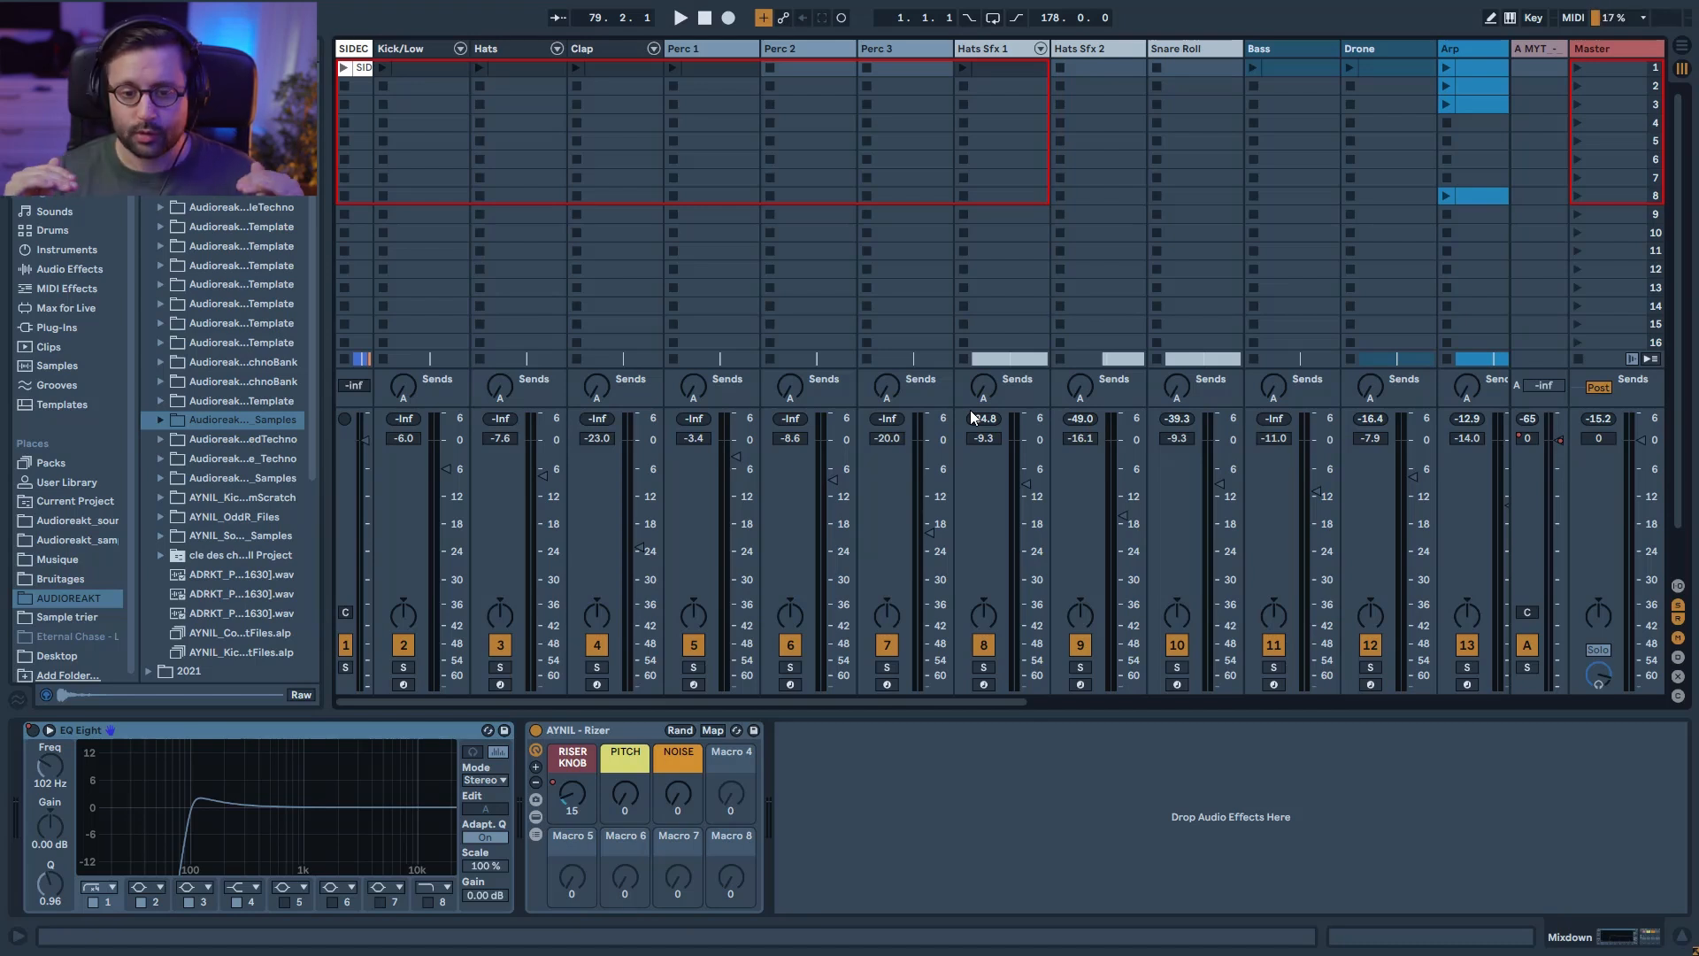
{"action": "key", "text": "Tab"}
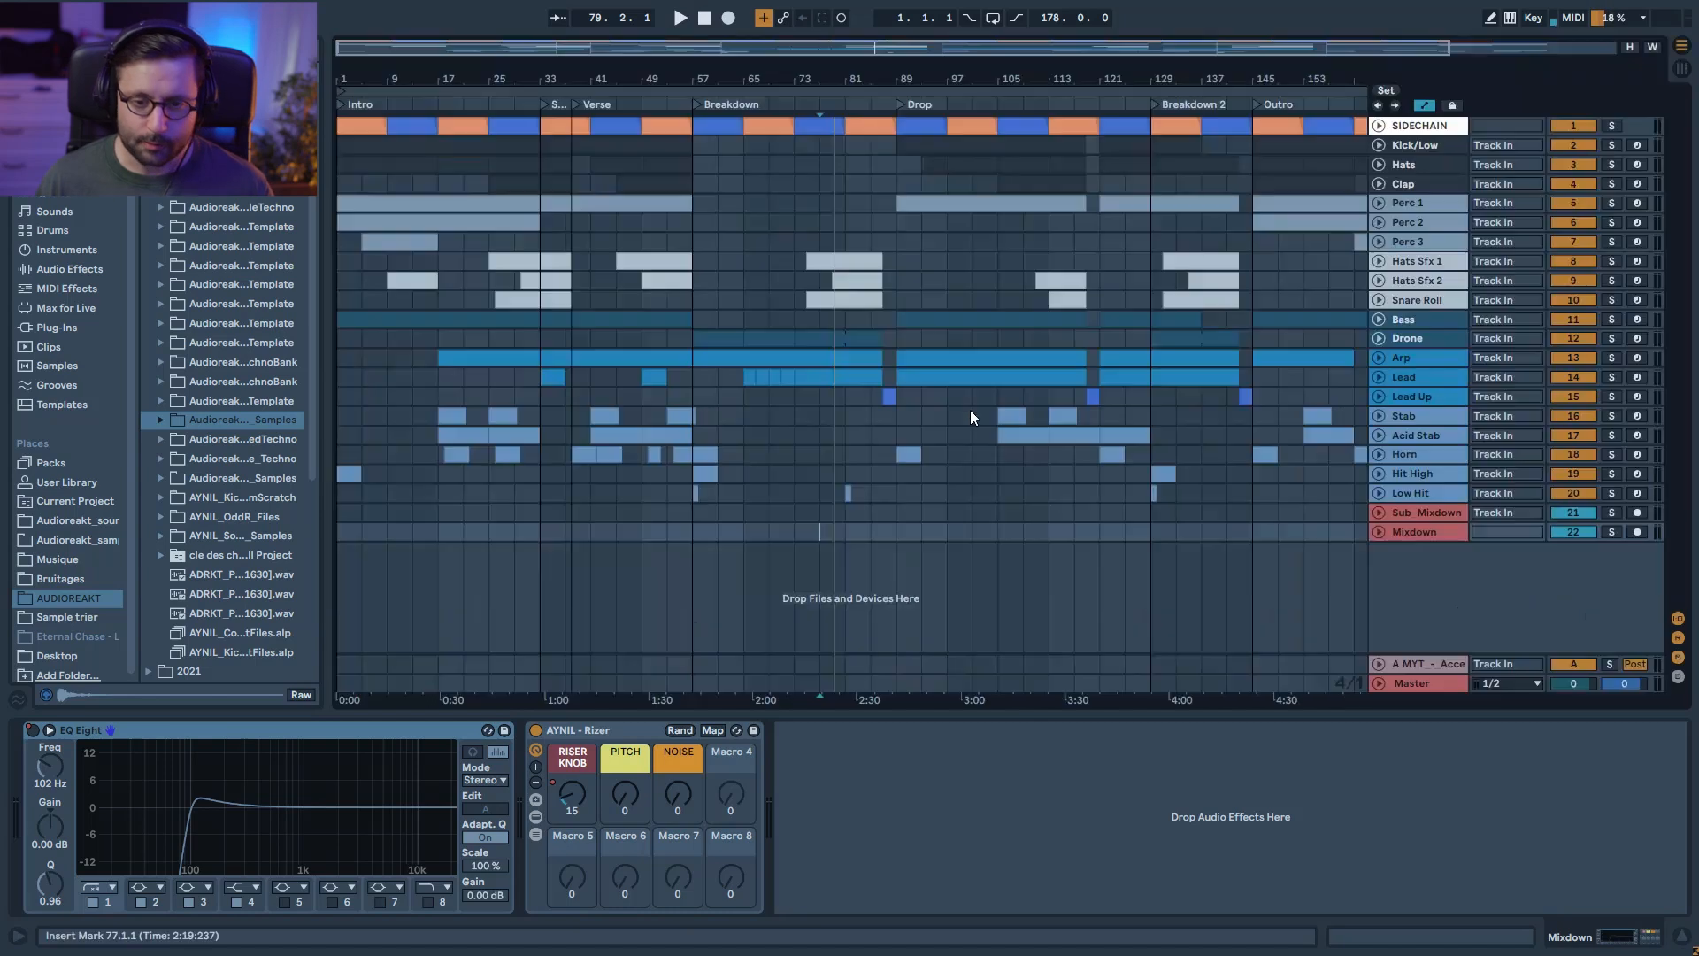
{"action": "left_click", "coordinate": [1432, 377]}
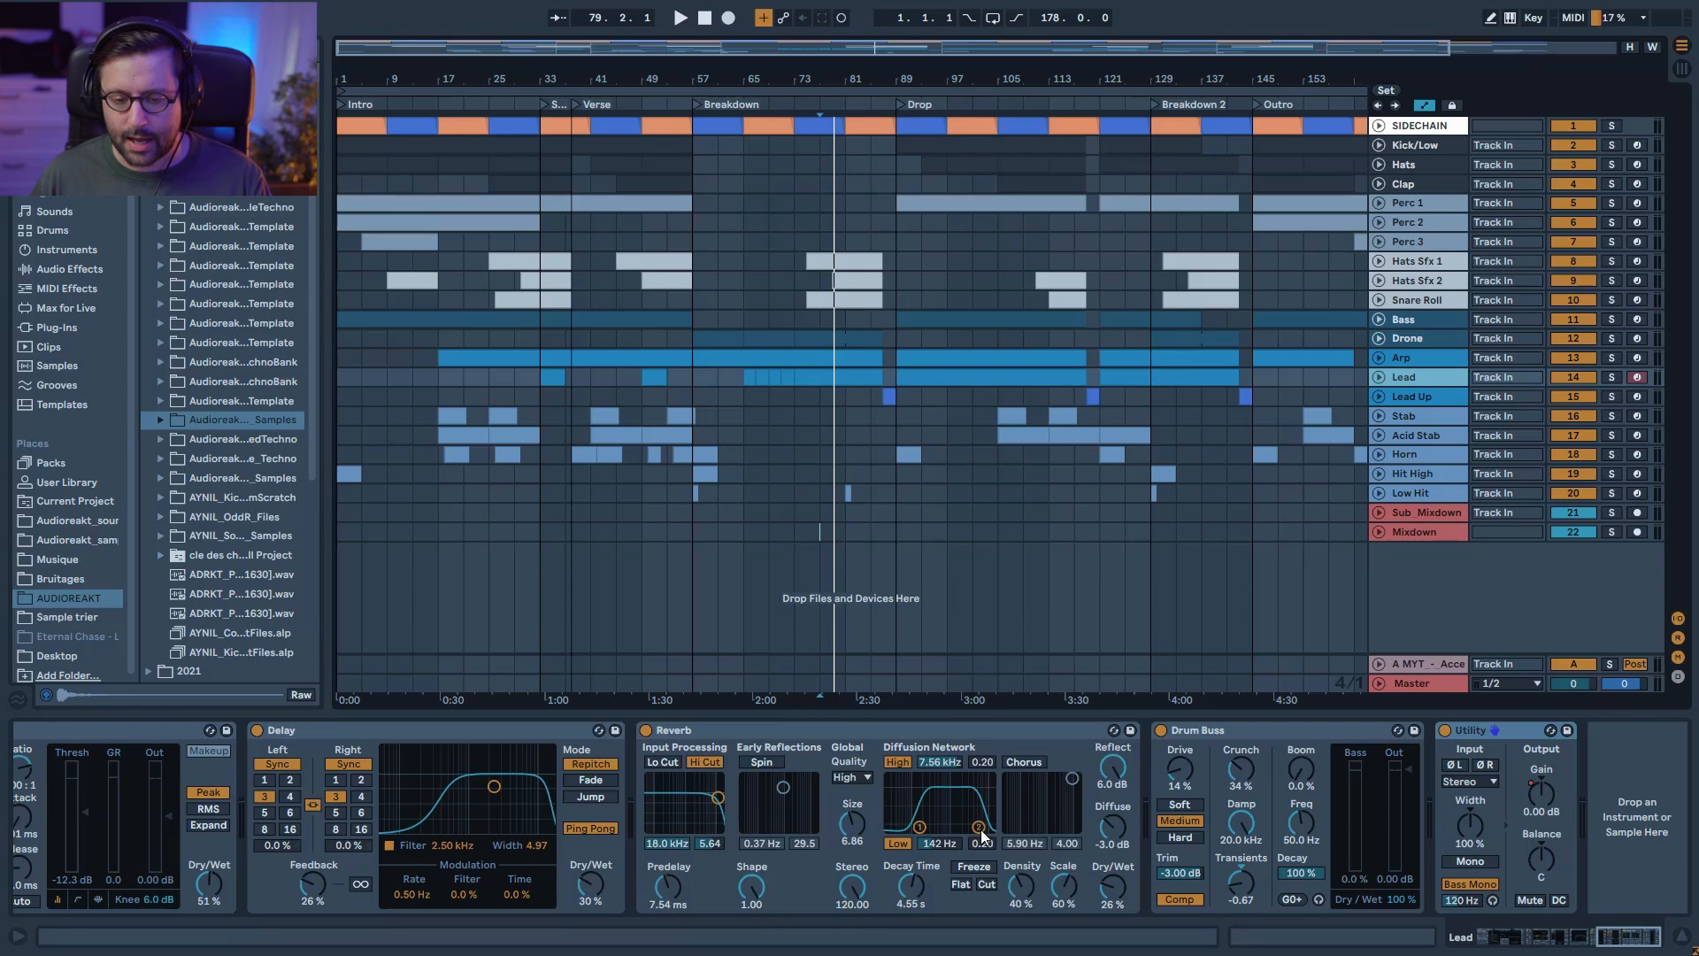
Step: Play the soloed Arp from bar 77 and set its AYNIL_LeadPresets high EQ point to 5.87 kHz
{"action": "left_click", "coordinate": [1413, 362]}
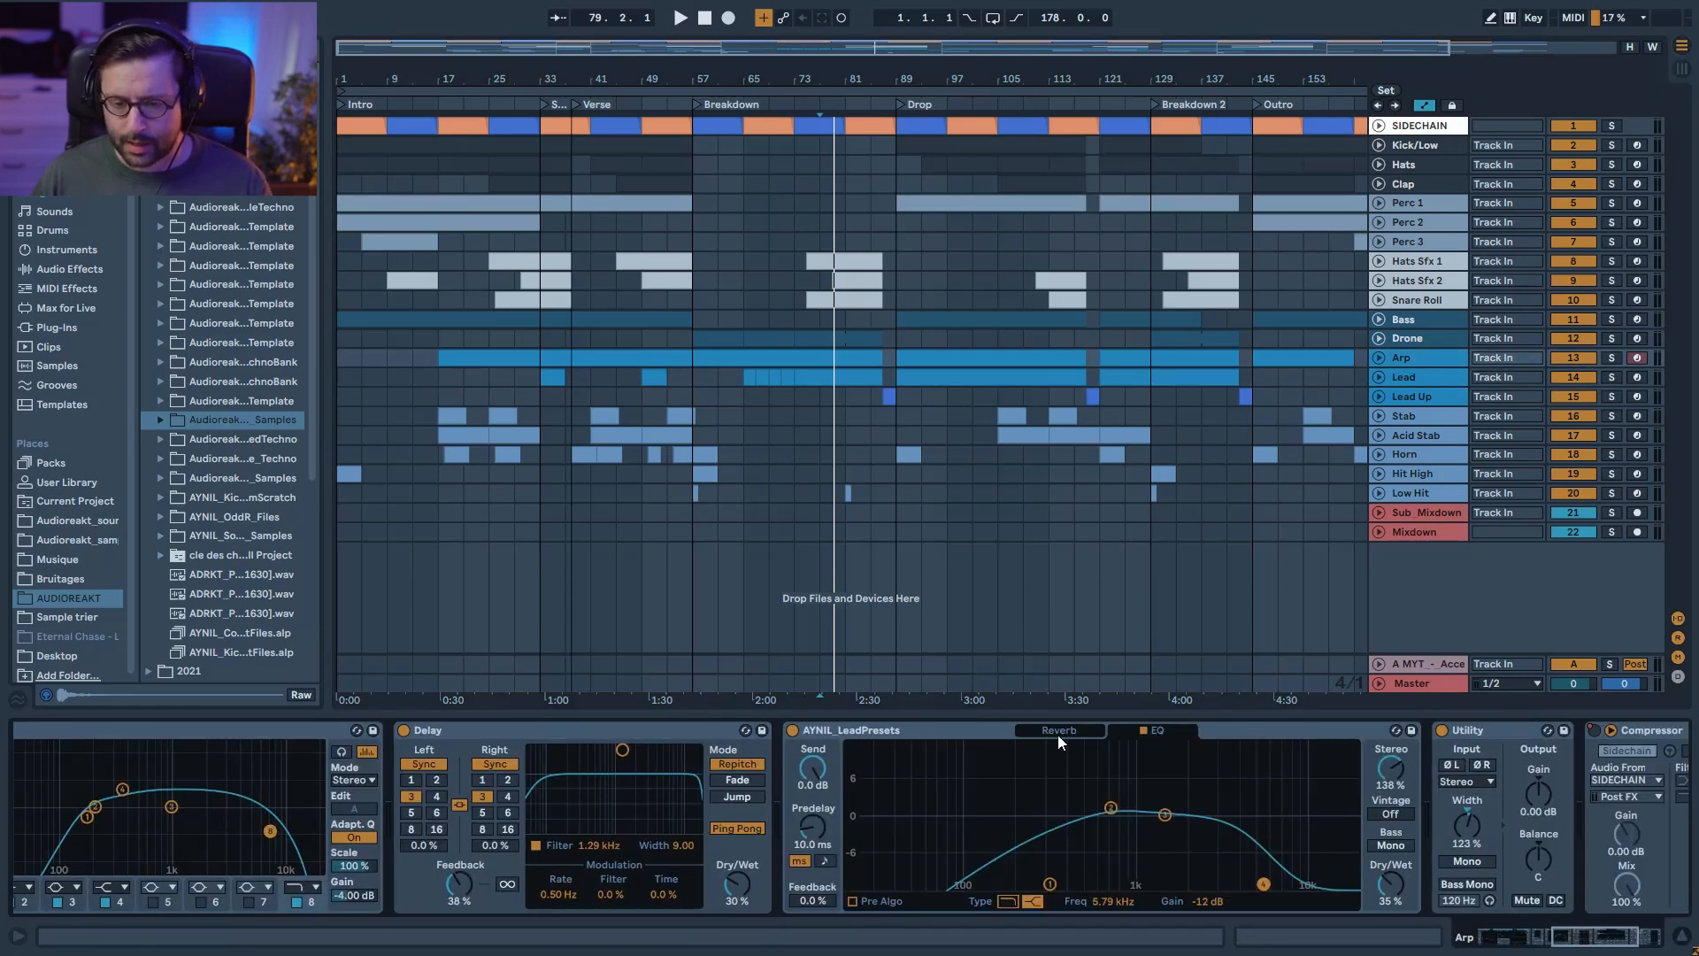
{"action": "key", "text": "space"}
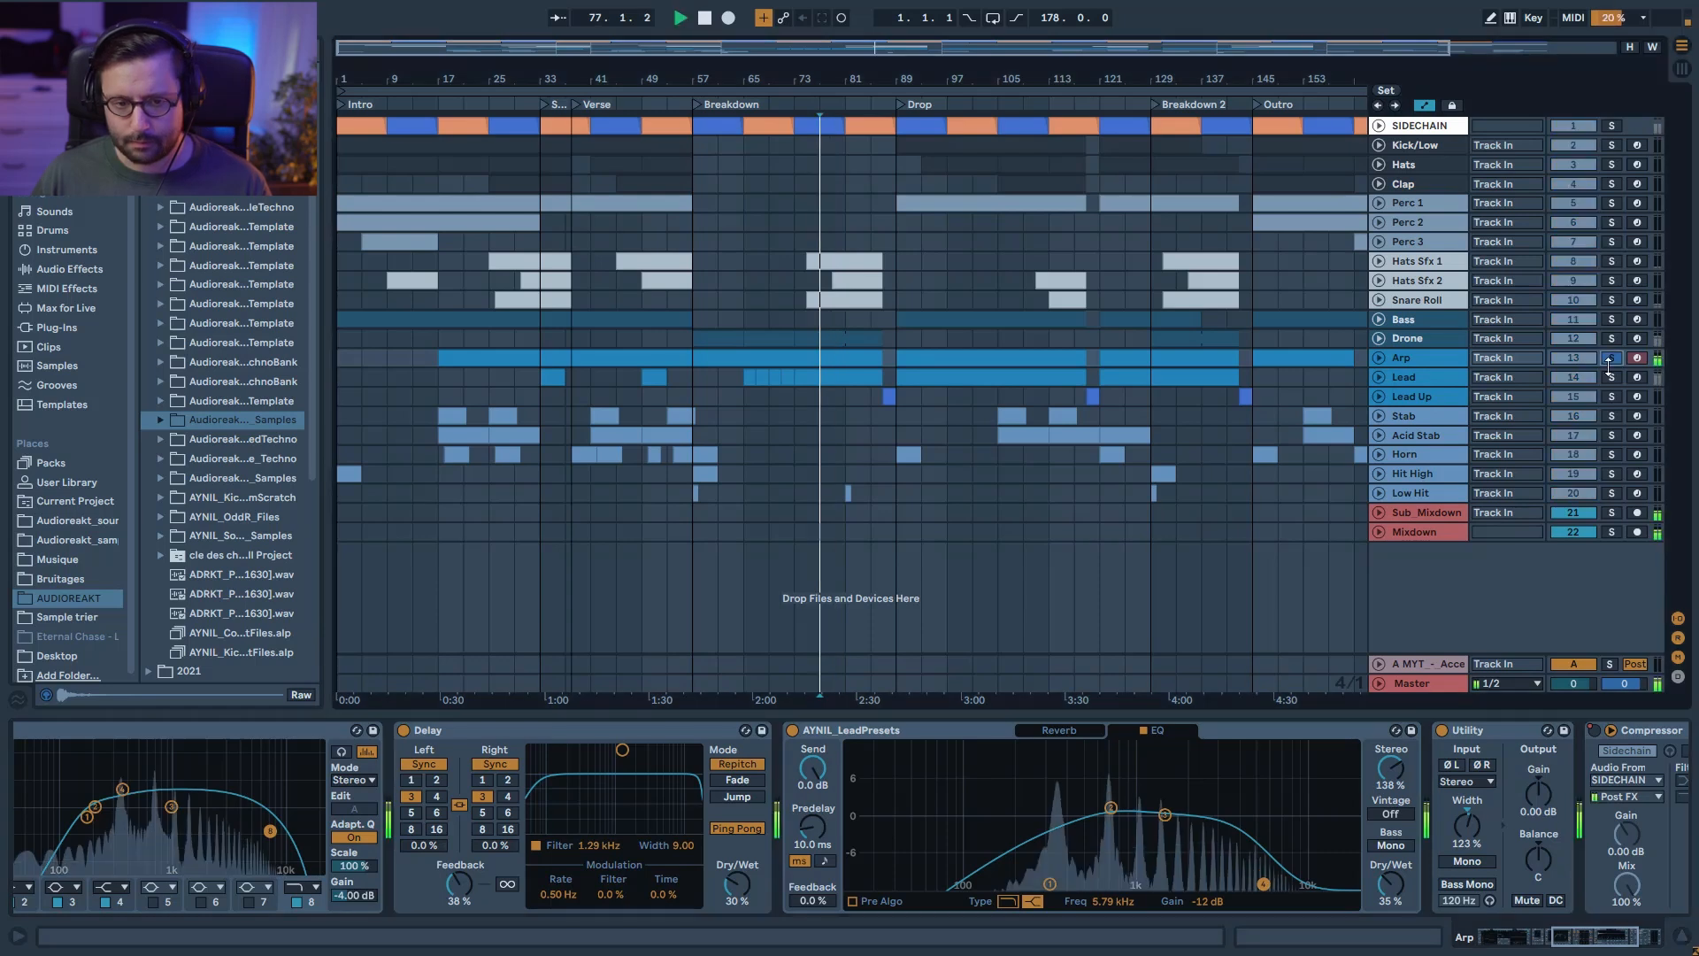
{"action": "mouse_move", "coordinate": [1263, 884]}
{"action": "left_mouse_down"}
{"action": "mouse_move", "coordinate": [1268, 811]}
{"action": "mouse_move", "coordinate": [1263, 884]}
{"action": "left_mouse_up"}
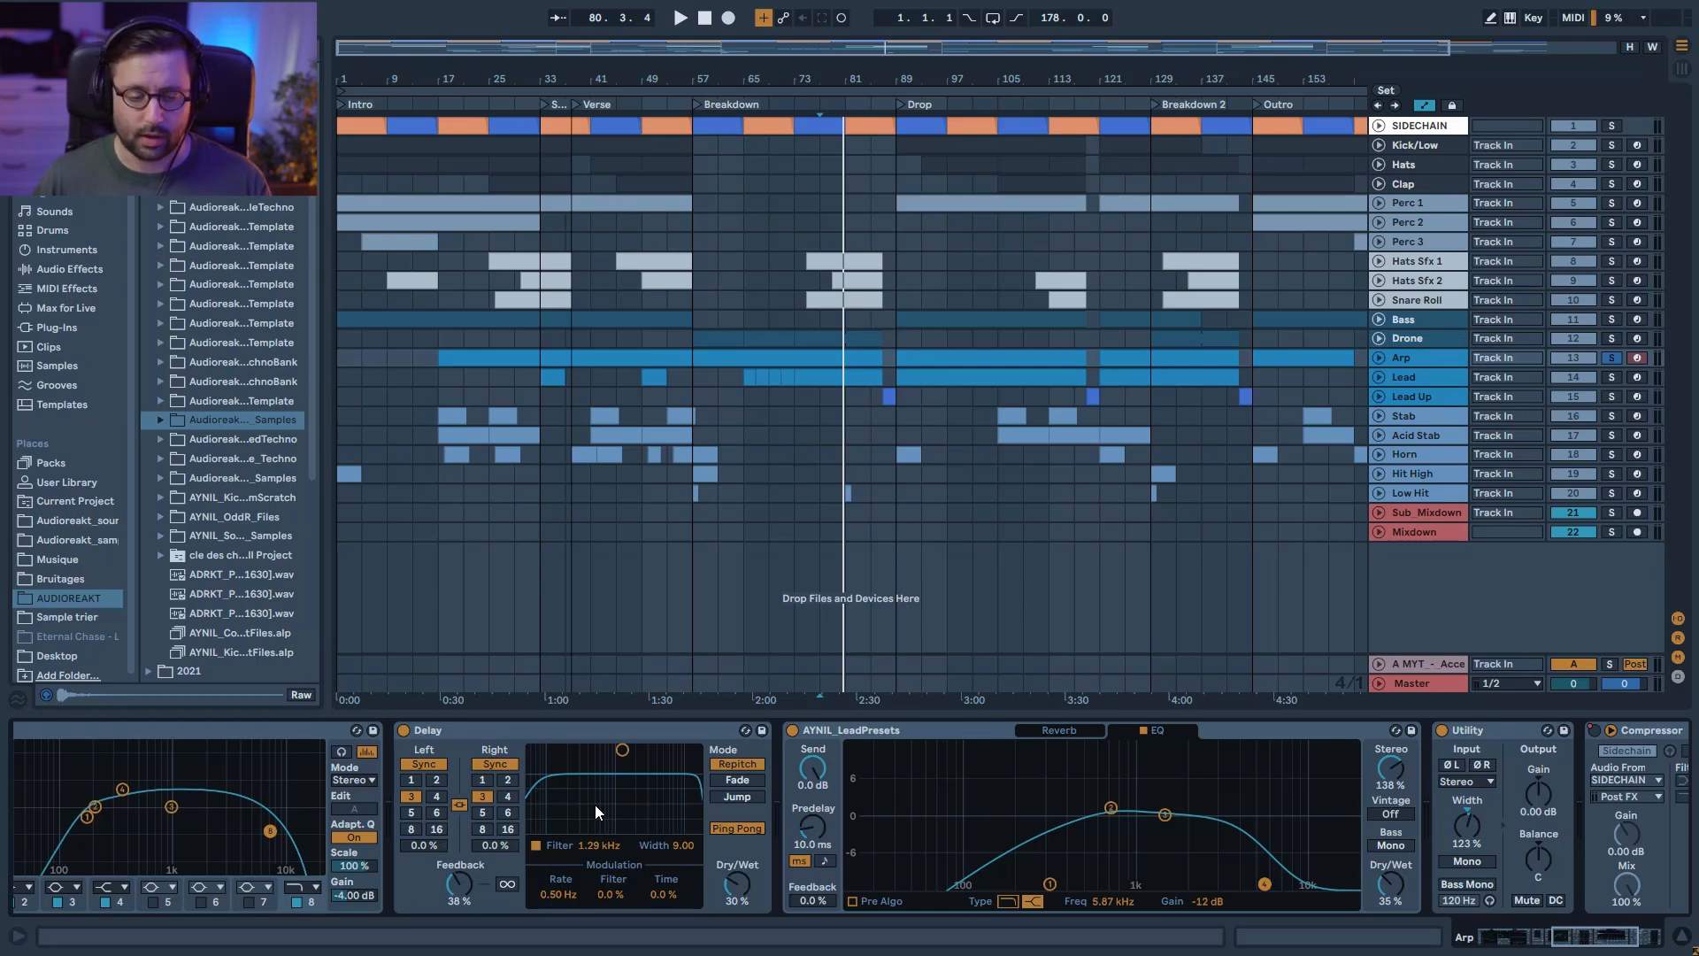
Step: Try lowering the Arp Delay's filter frequency to 151 Hz, and undo the change
{"action": "left_click", "coordinate": [582, 728]}
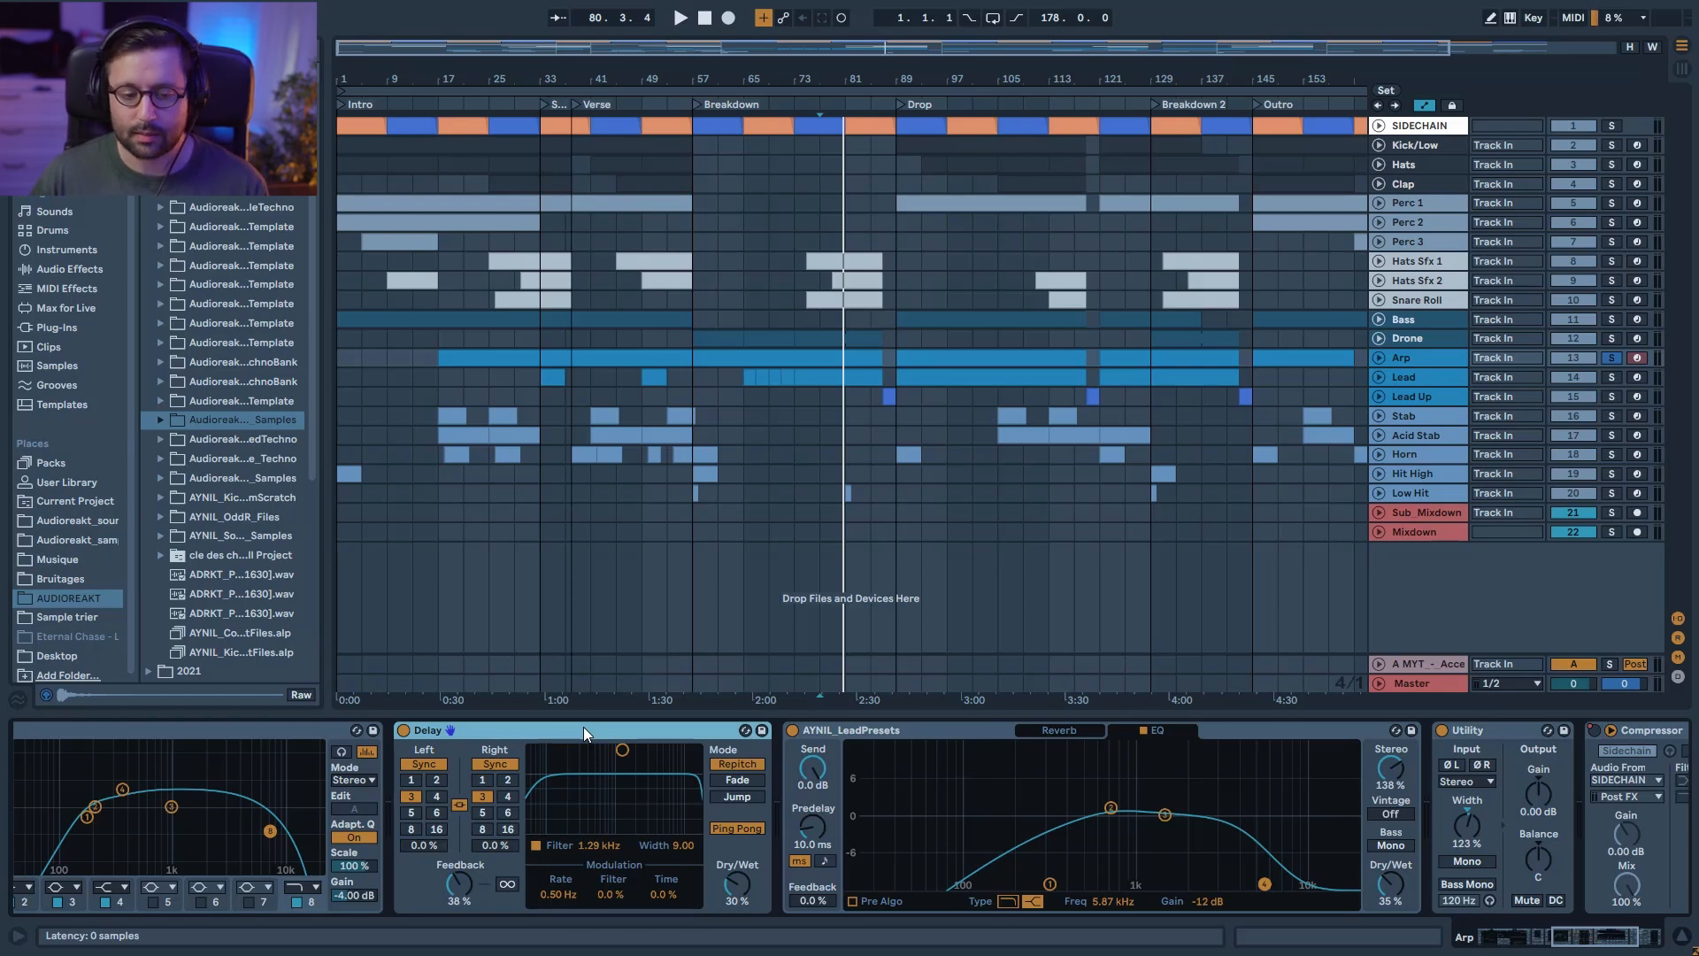
{"action": "left_click_drag", "start_coordinate": [598, 846], "coordinate": [599, 911]}
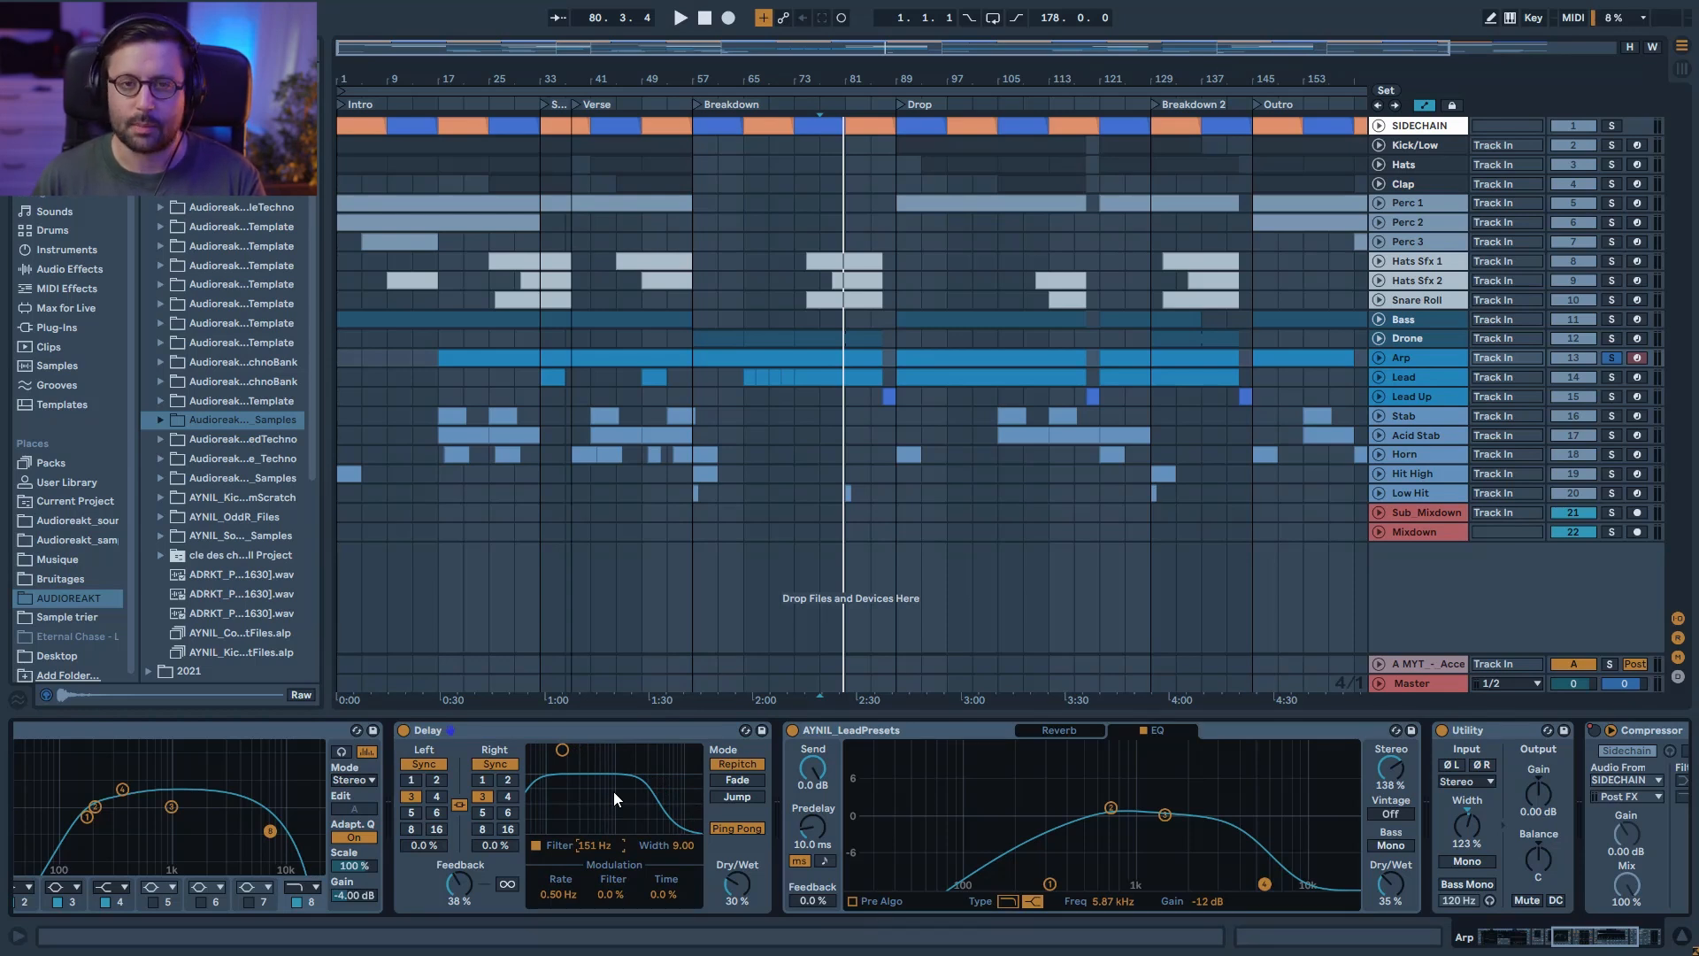
{"action": "key", "text": "ctrl+z"}
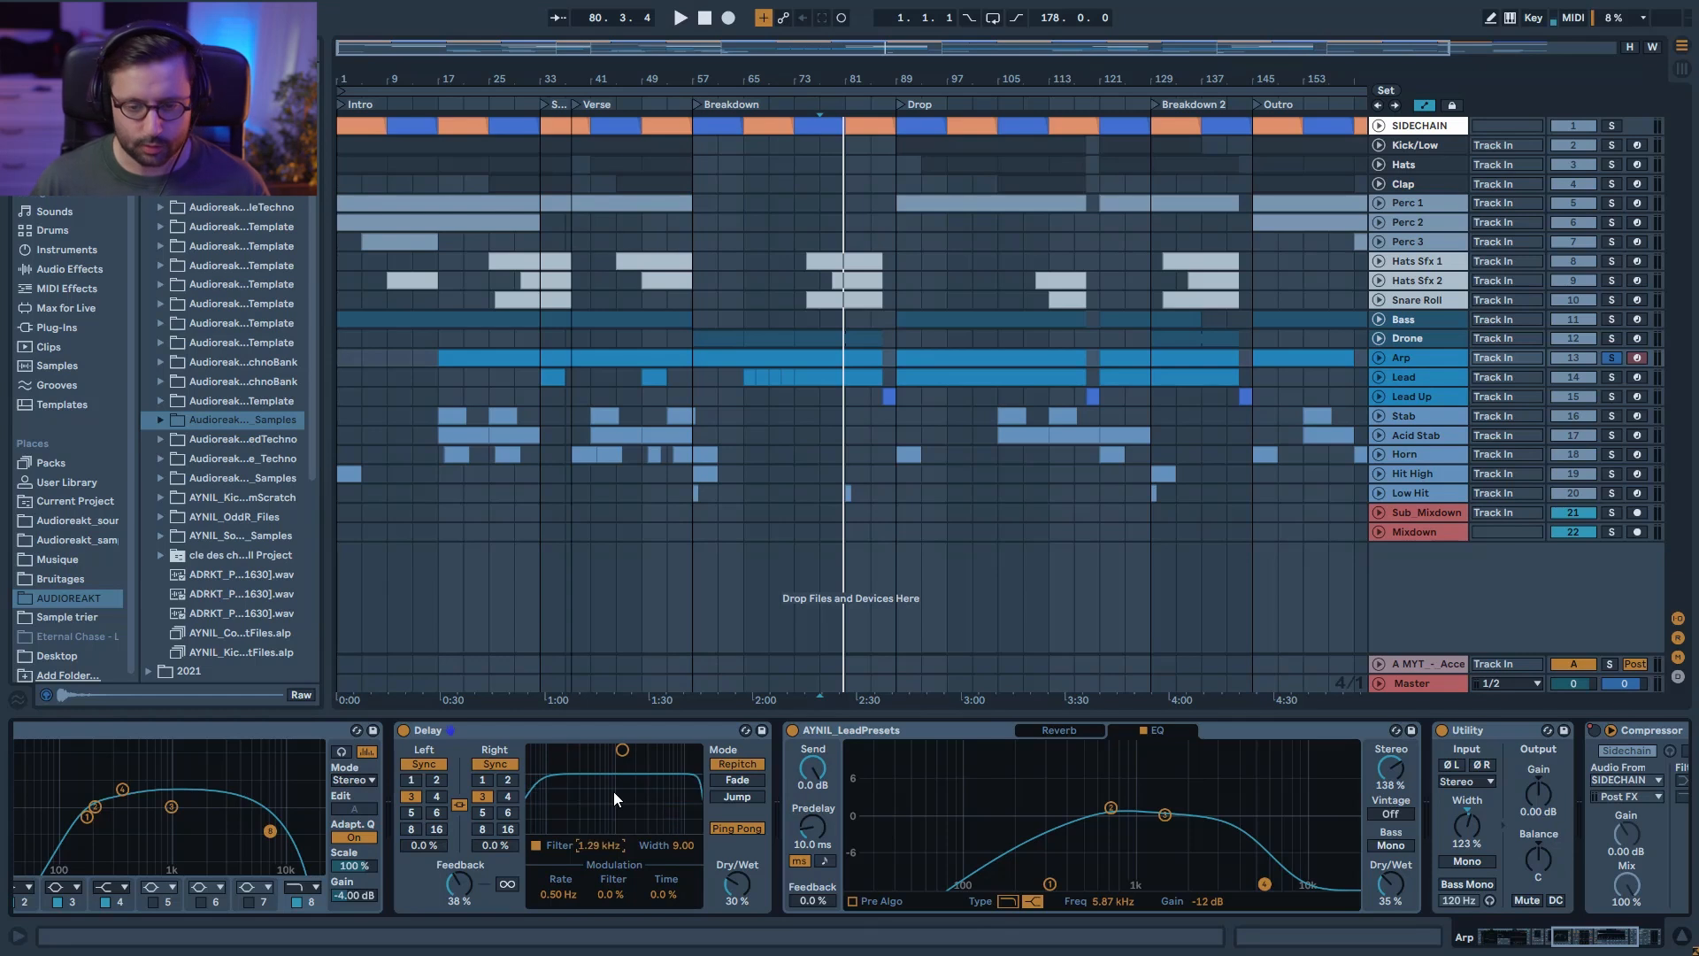
Step: Examine the Saturator and EQ Eight placed before the Delay in the Arp's effect chain
{"action": "scroll", "coordinate": [1101, 785], "scroll_direction": "left", "scroll_amount": 5}
{"action": "left_click", "coordinate": [423, 730]}
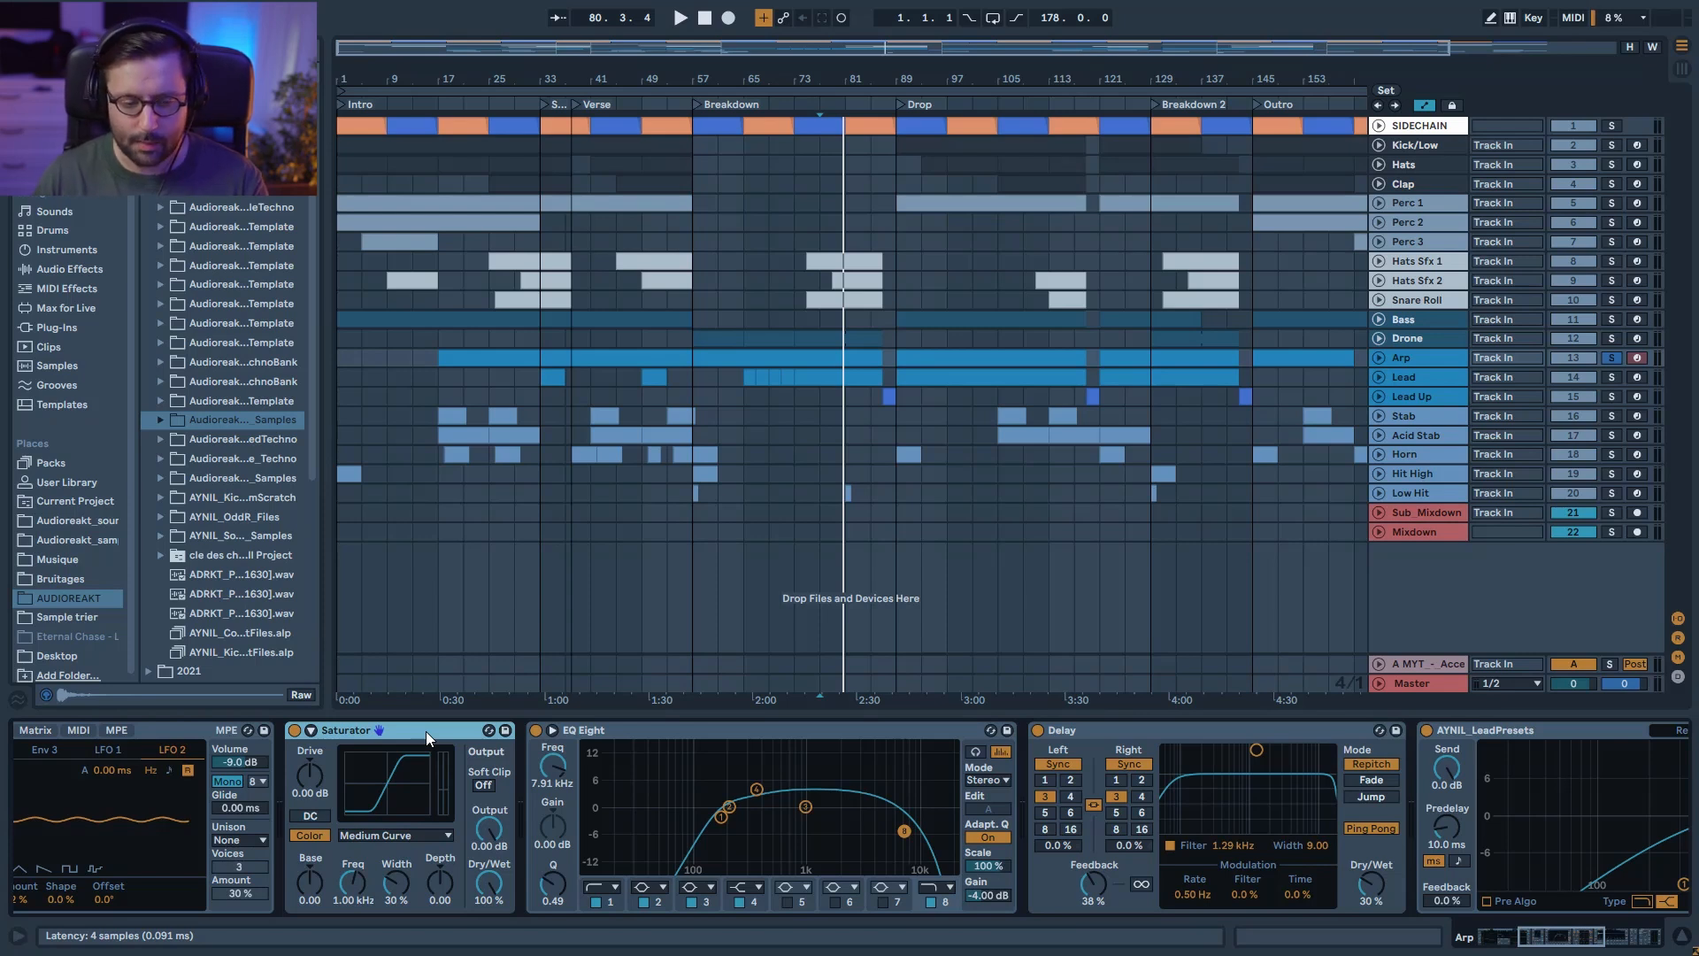
{"action": "left_click", "coordinate": [751, 729]}
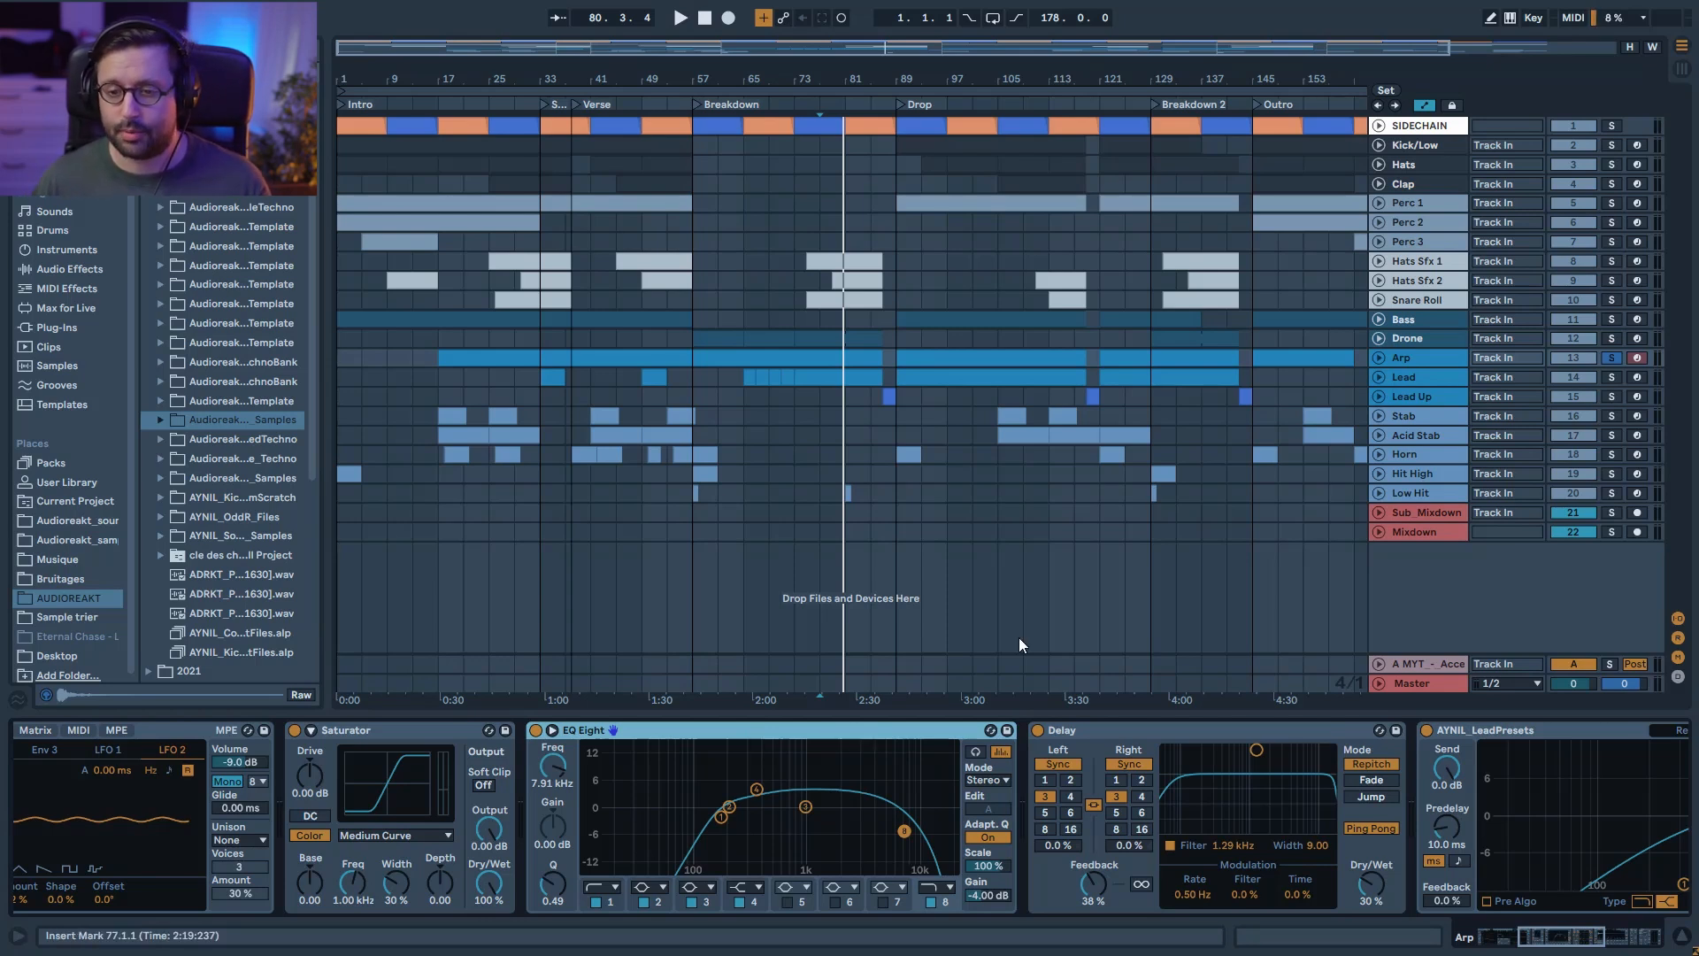
Step: Solo the Lead track and examine its effect chain, including the Phaser-Flanger, Vocoder and EQ Eight
{"action": "left_click", "coordinate": [1612, 377]}
{"action": "left_click", "coordinate": [1434, 376]}
{"action": "left_click_drag", "start_coordinate": [1626, 938], "coordinate": [1563, 937]}
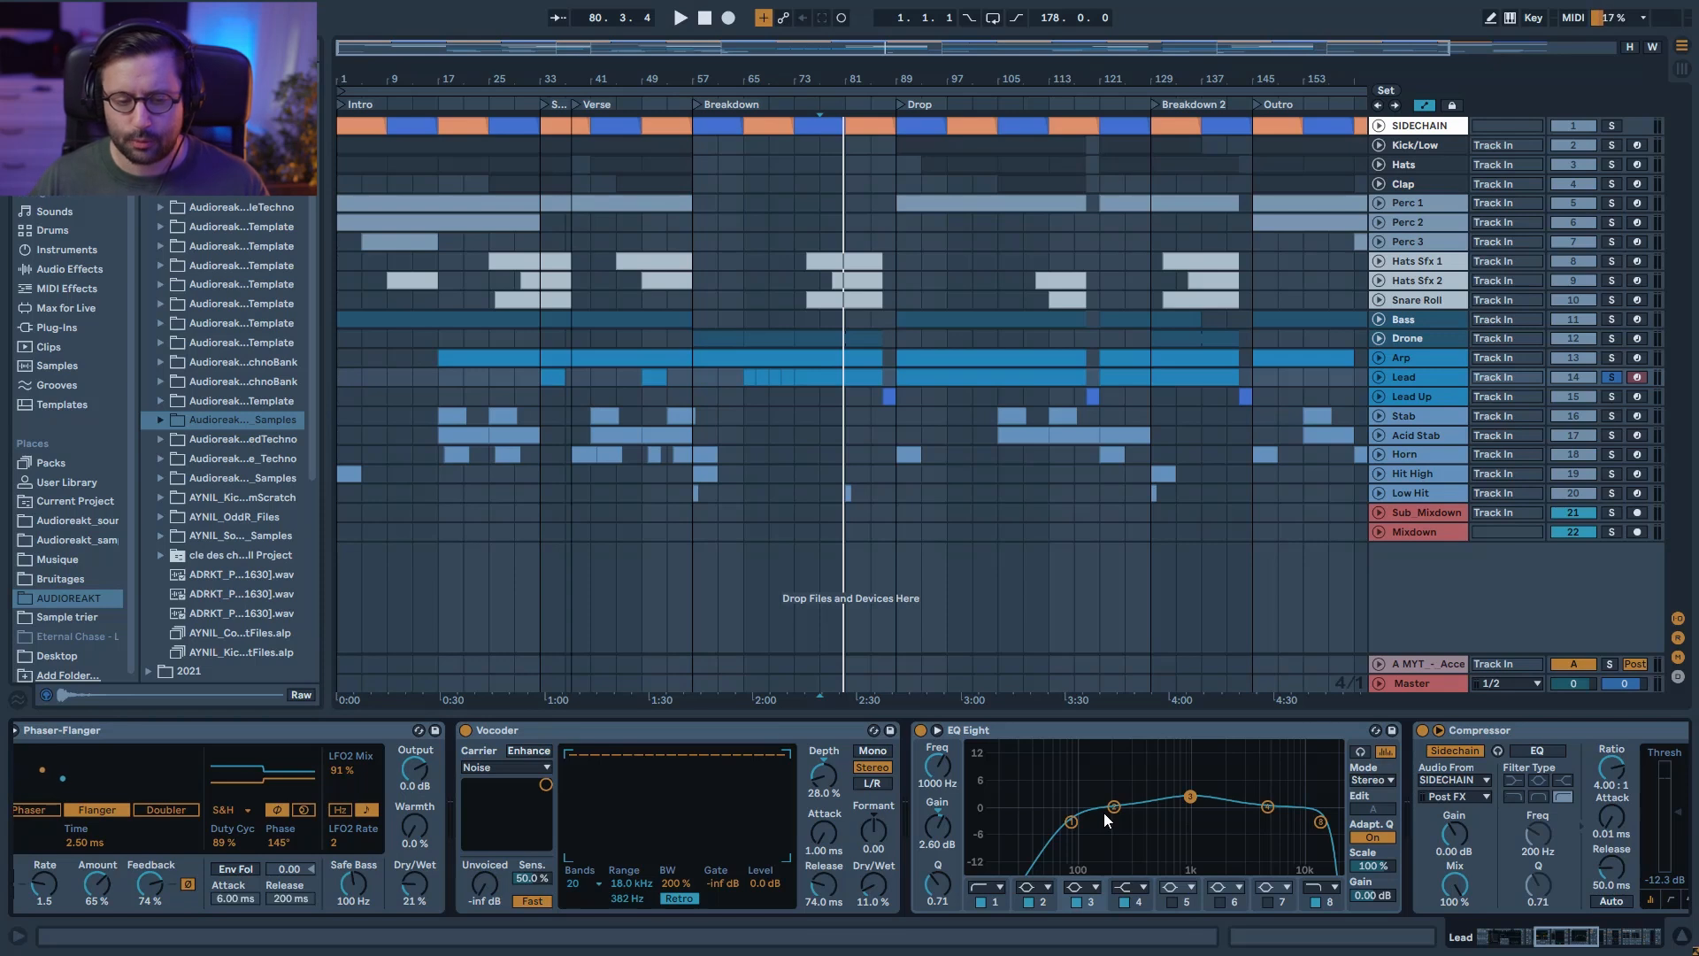
Step: Examine the Kick/Low track's chain with the AYNIL_Kickverb_V2 rack, EQ Eight and Limiter
{"action": "left_click", "coordinate": [1452, 323]}
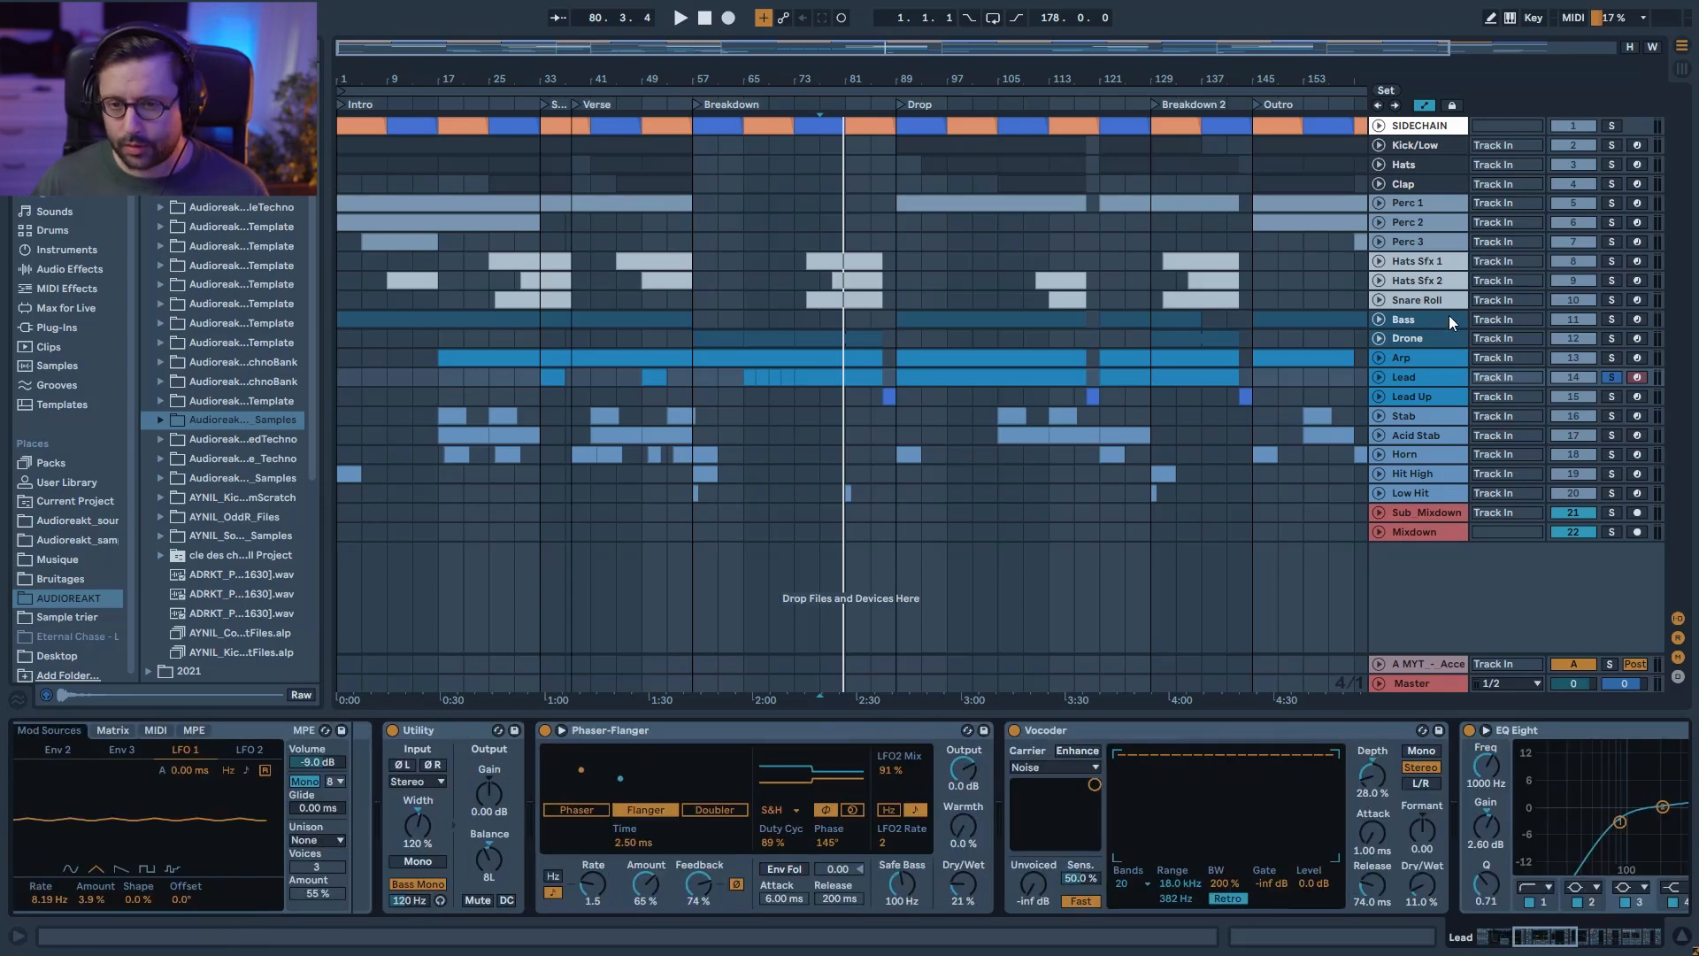
{"action": "left_click", "coordinate": [1431, 158]}
{"action": "left_click_drag", "start_coordinate": [1556, 937], "coordinate": [1575, 944]}
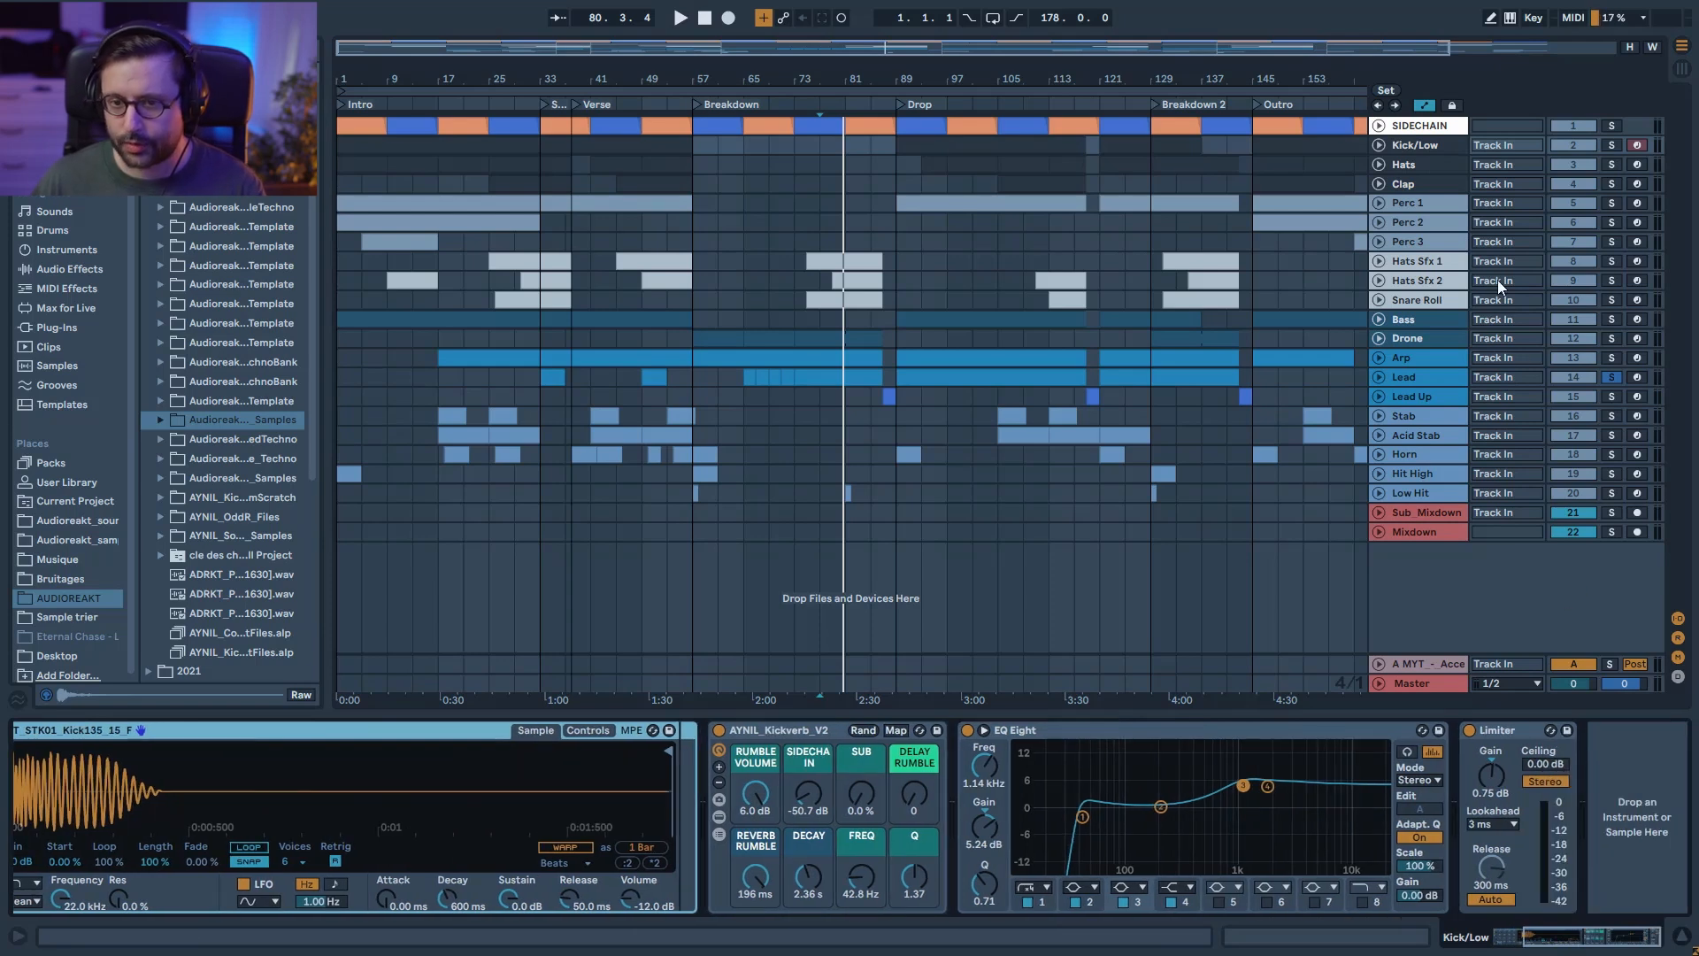
Step: Examine the Overdrive and EQ Eight on the closed hat in the Hats track's drum rack
{"action": "left_click", "coordinate": [1440, 168]}
{"action": "left_click_drag", "start_coordinate": [1507, 943], "coordinate": [1567, 940]}
{"action": "left_click", "coordinate": [1346, 783]}
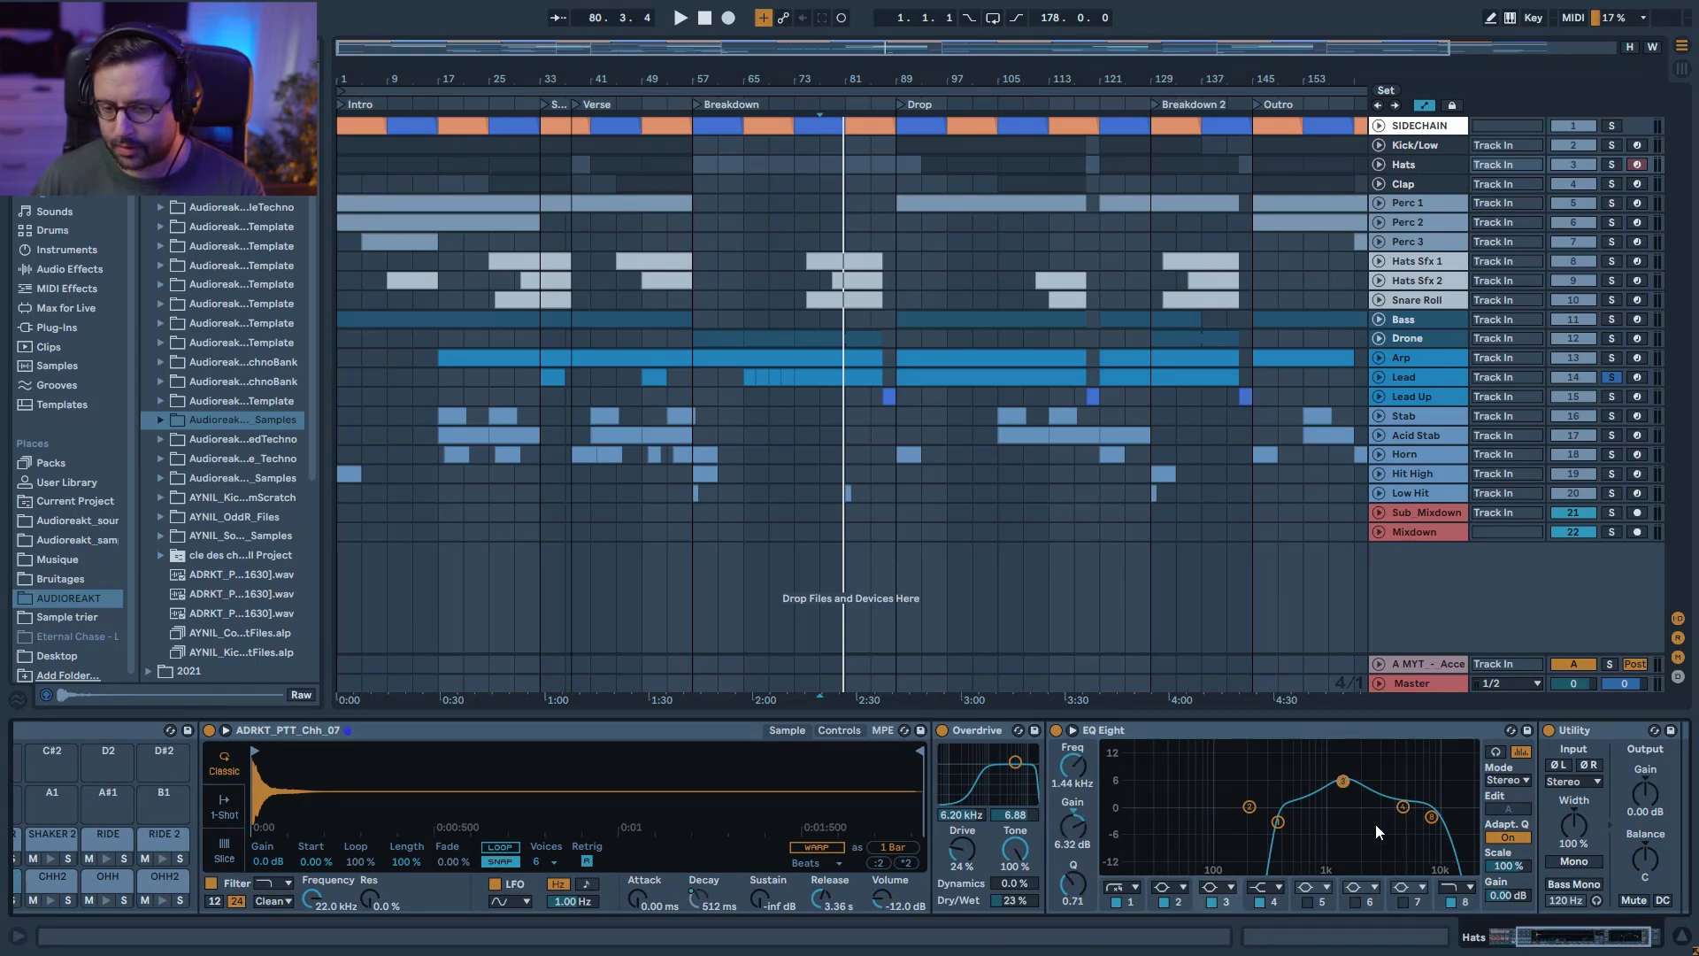
{"action": "left_click", "coordinate": [985, 730]}
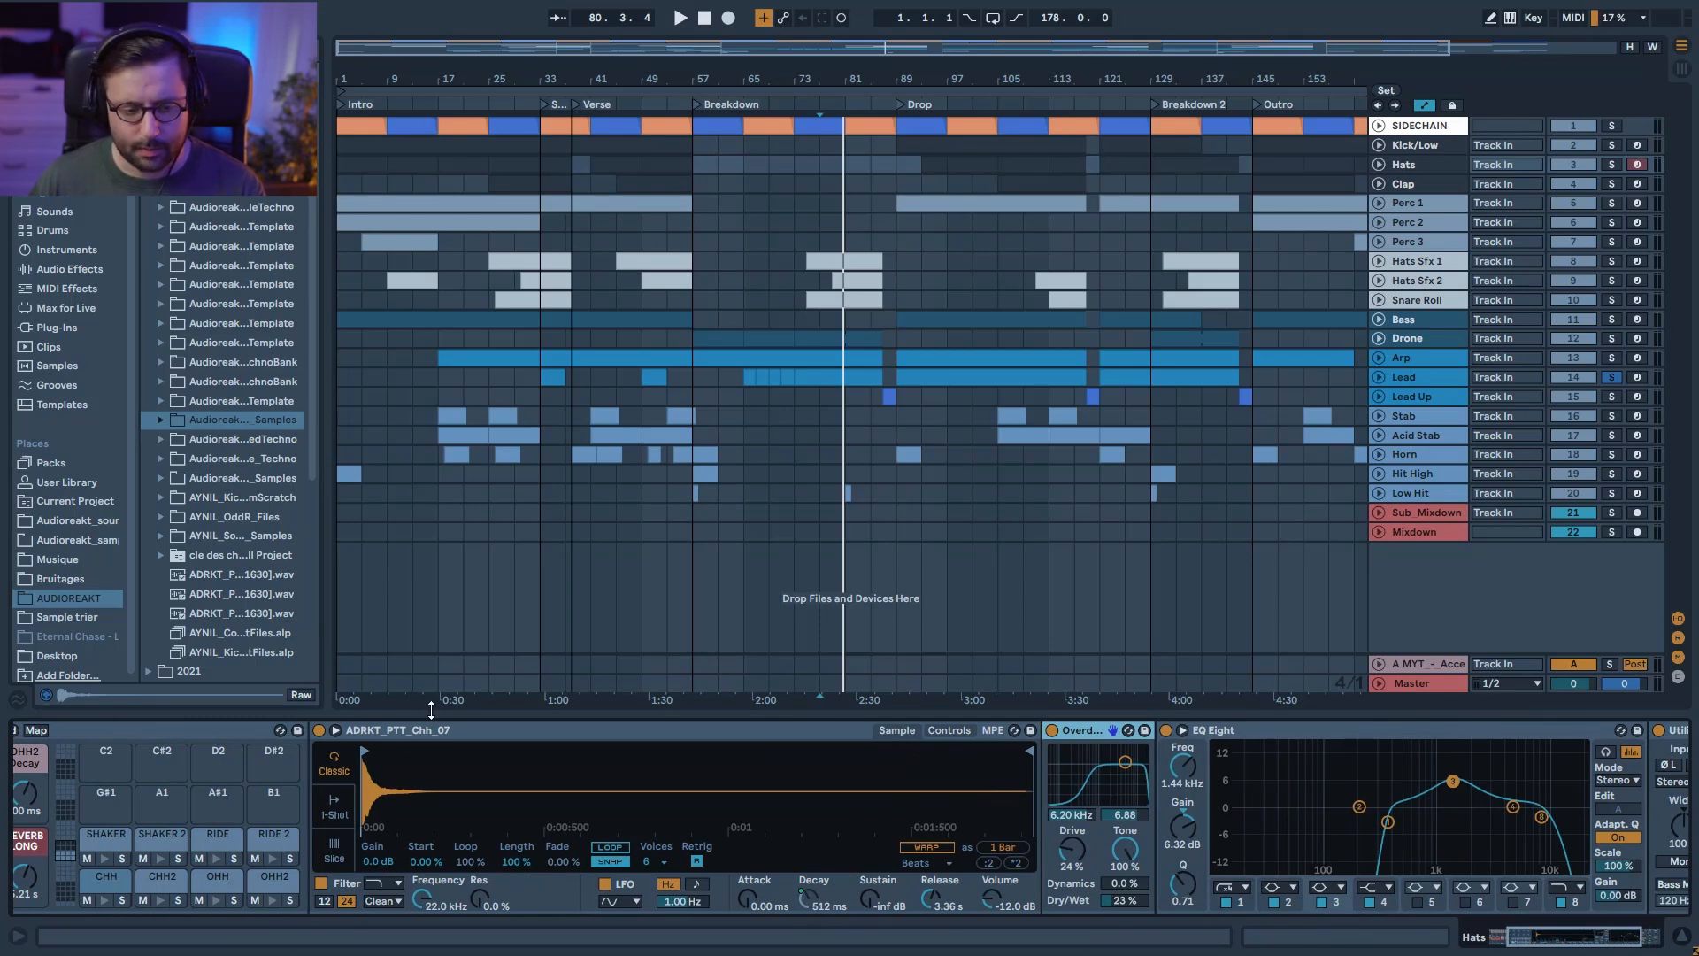
Step: Examine the open hat's chain and the ride's EQ Eight, Stereo Width and sidechained Compressor in the Hats drum rack
{"action": "left_click", "coordinate": [265, 878]}
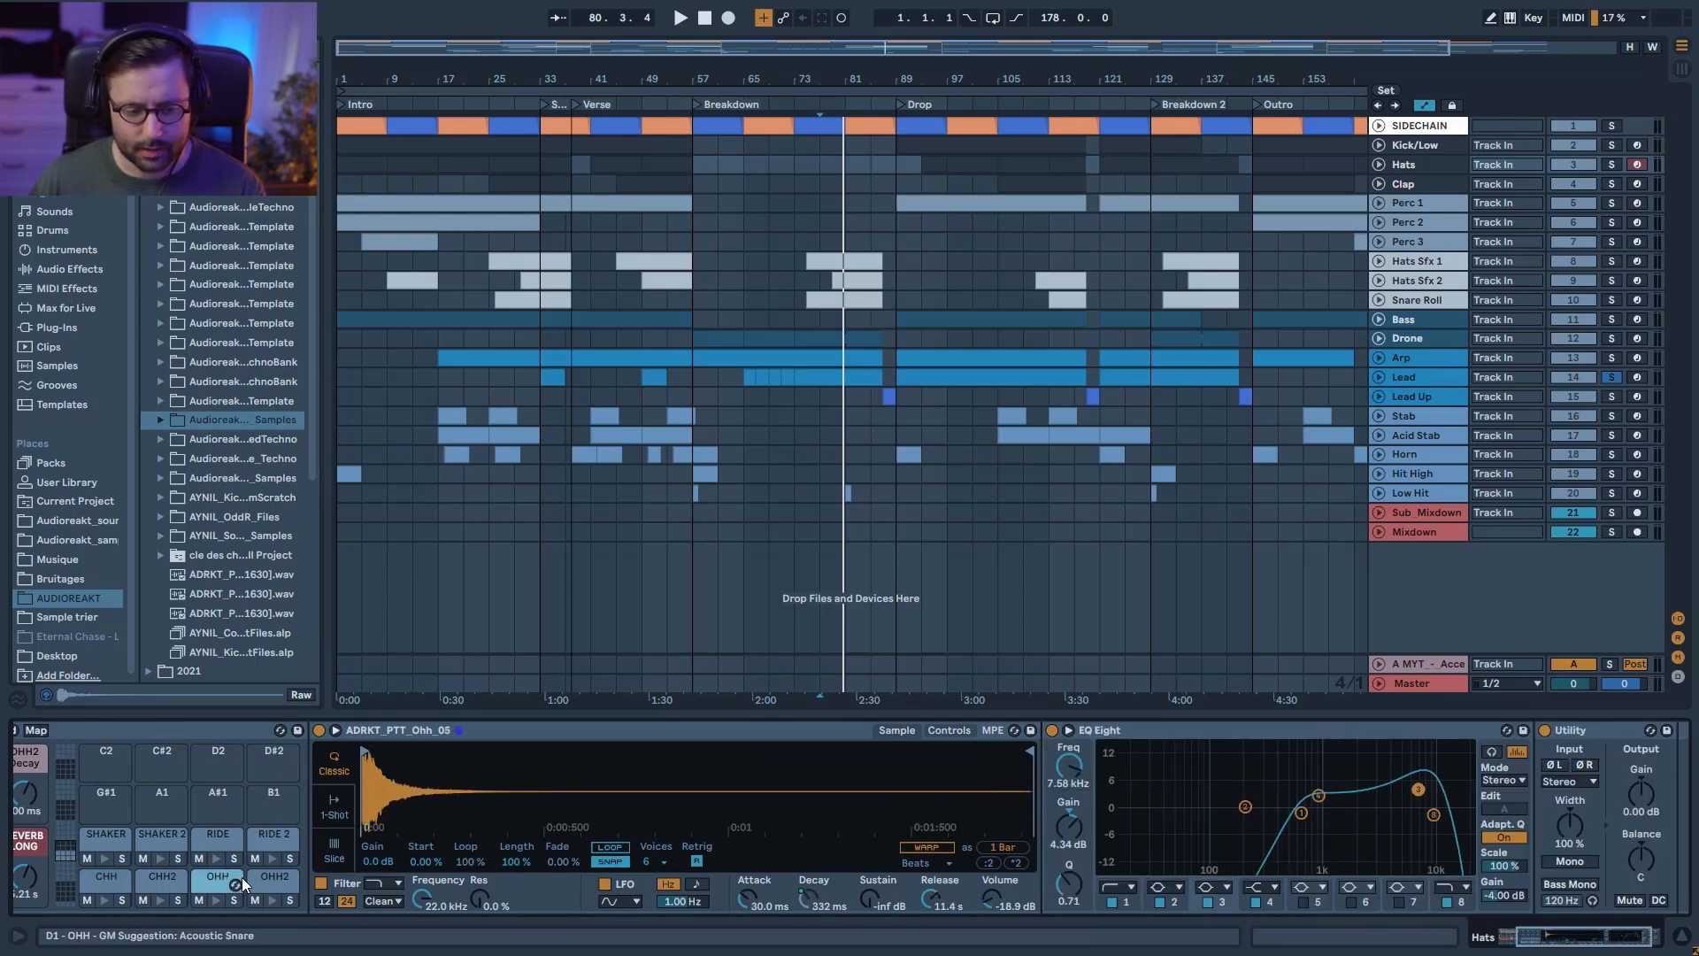
{"action": "left_click", "coordinate": [216, 837]}
{"action": "left_click_drag", "start_coordinate": [1569, 938], "coordinate": [1608, 944]}
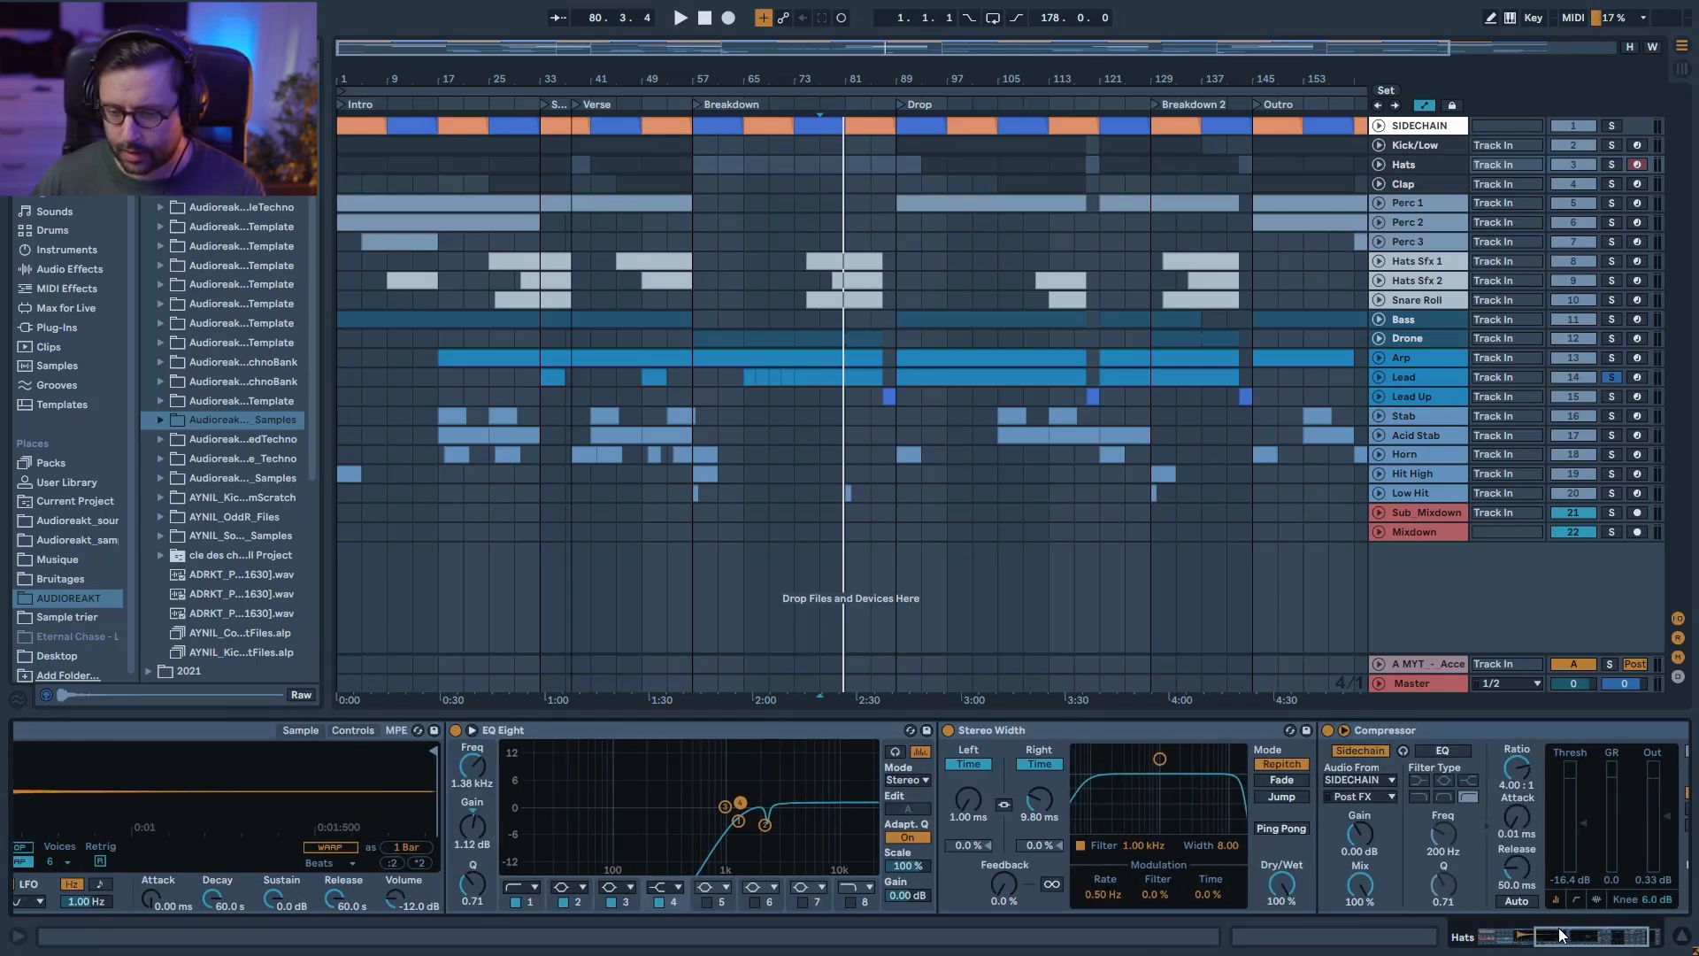
{"action": "left_click_drag", "start_coordinate": [1559, 935], "coordinate": [1568, 936]}
{"action": "left_click", "coordinate": [1281, 729]}
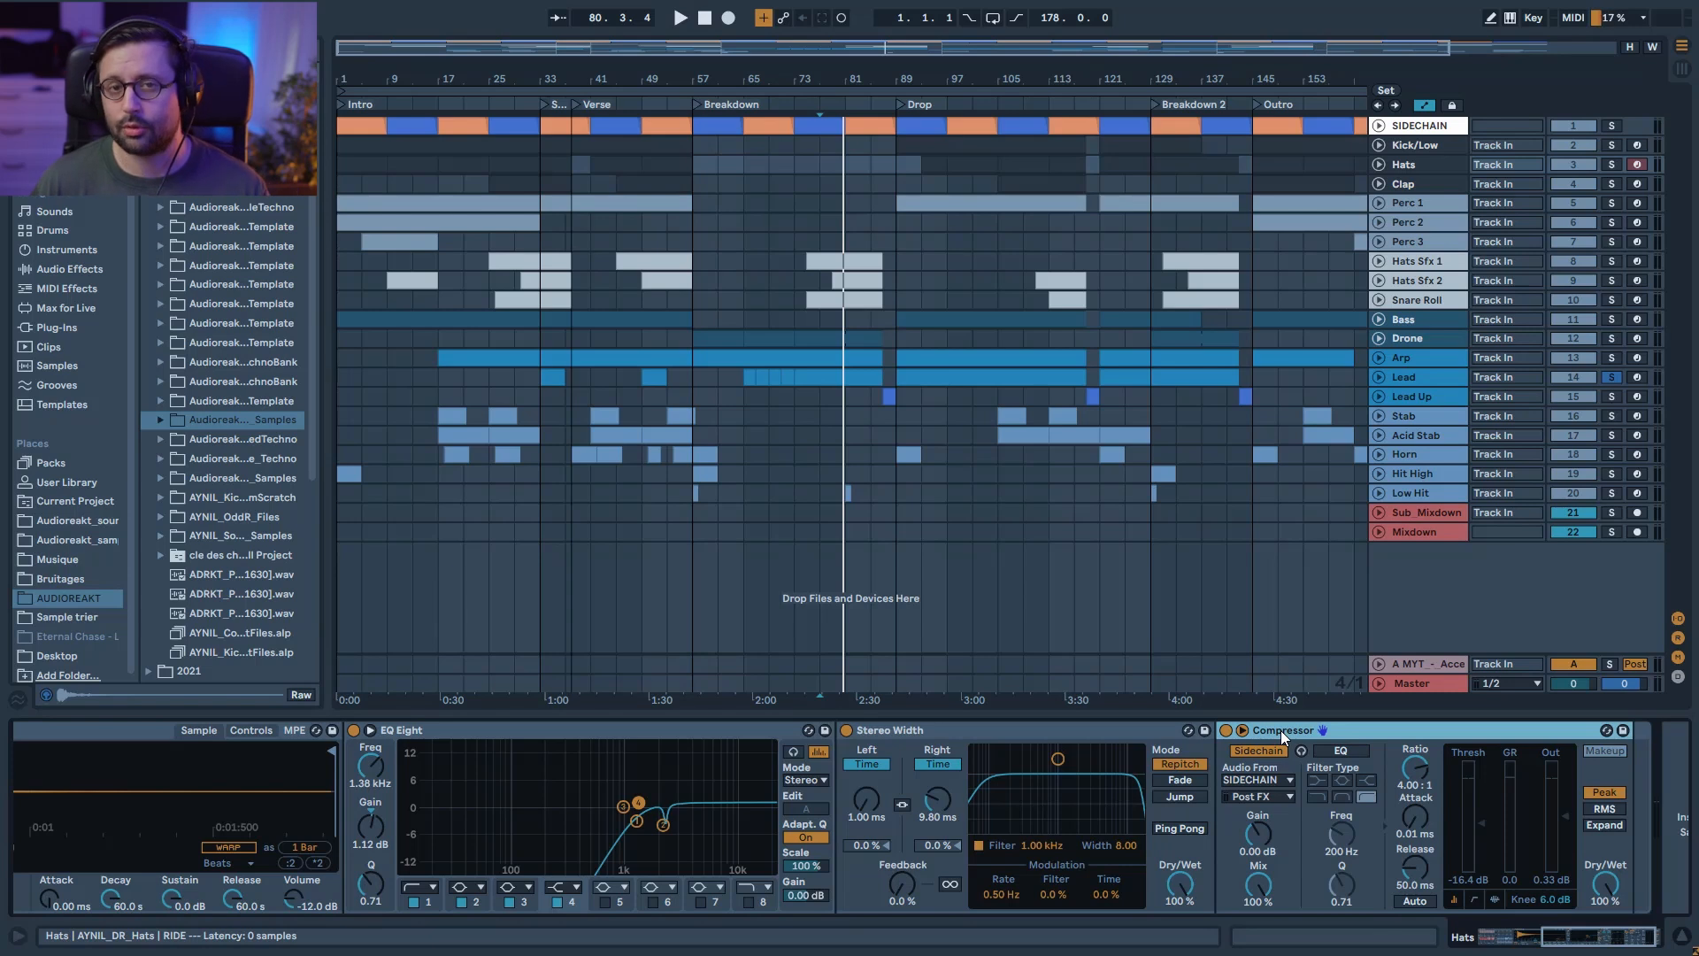
Step: Play the soloed Clap from bar 105 with its EQ Eight, Reverb and Drum Buss, and show the Perc 1 devices
{"action": "key", "text": "Down"}
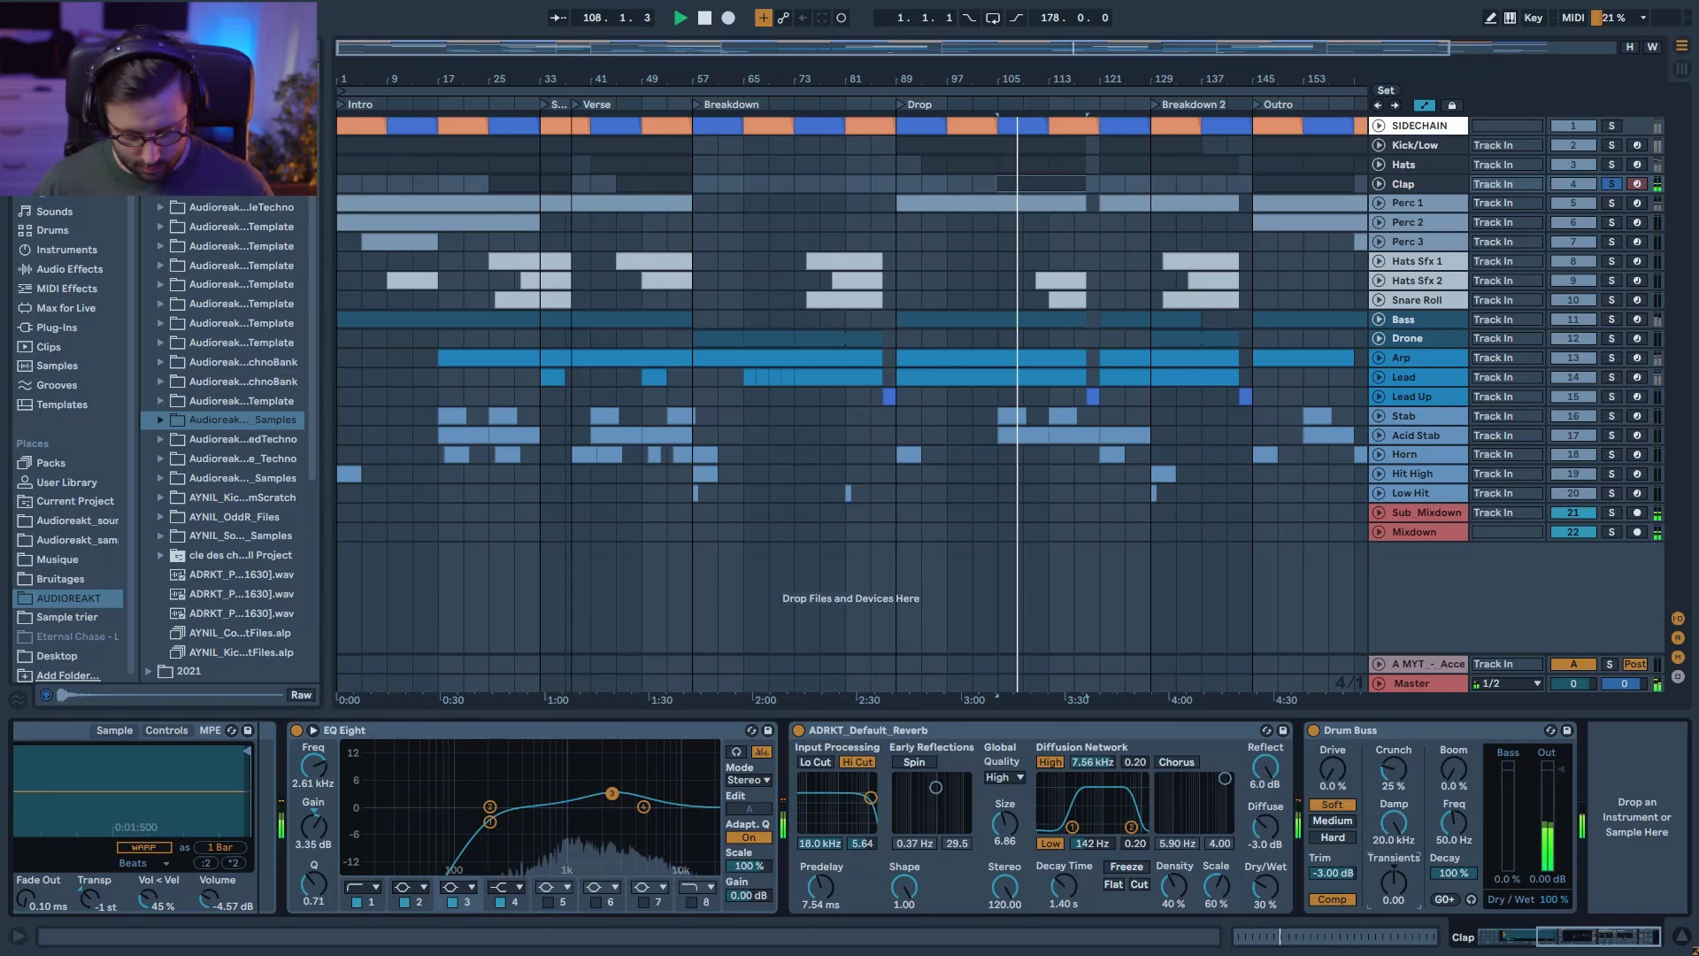
{"action": "key", "text": "space"}
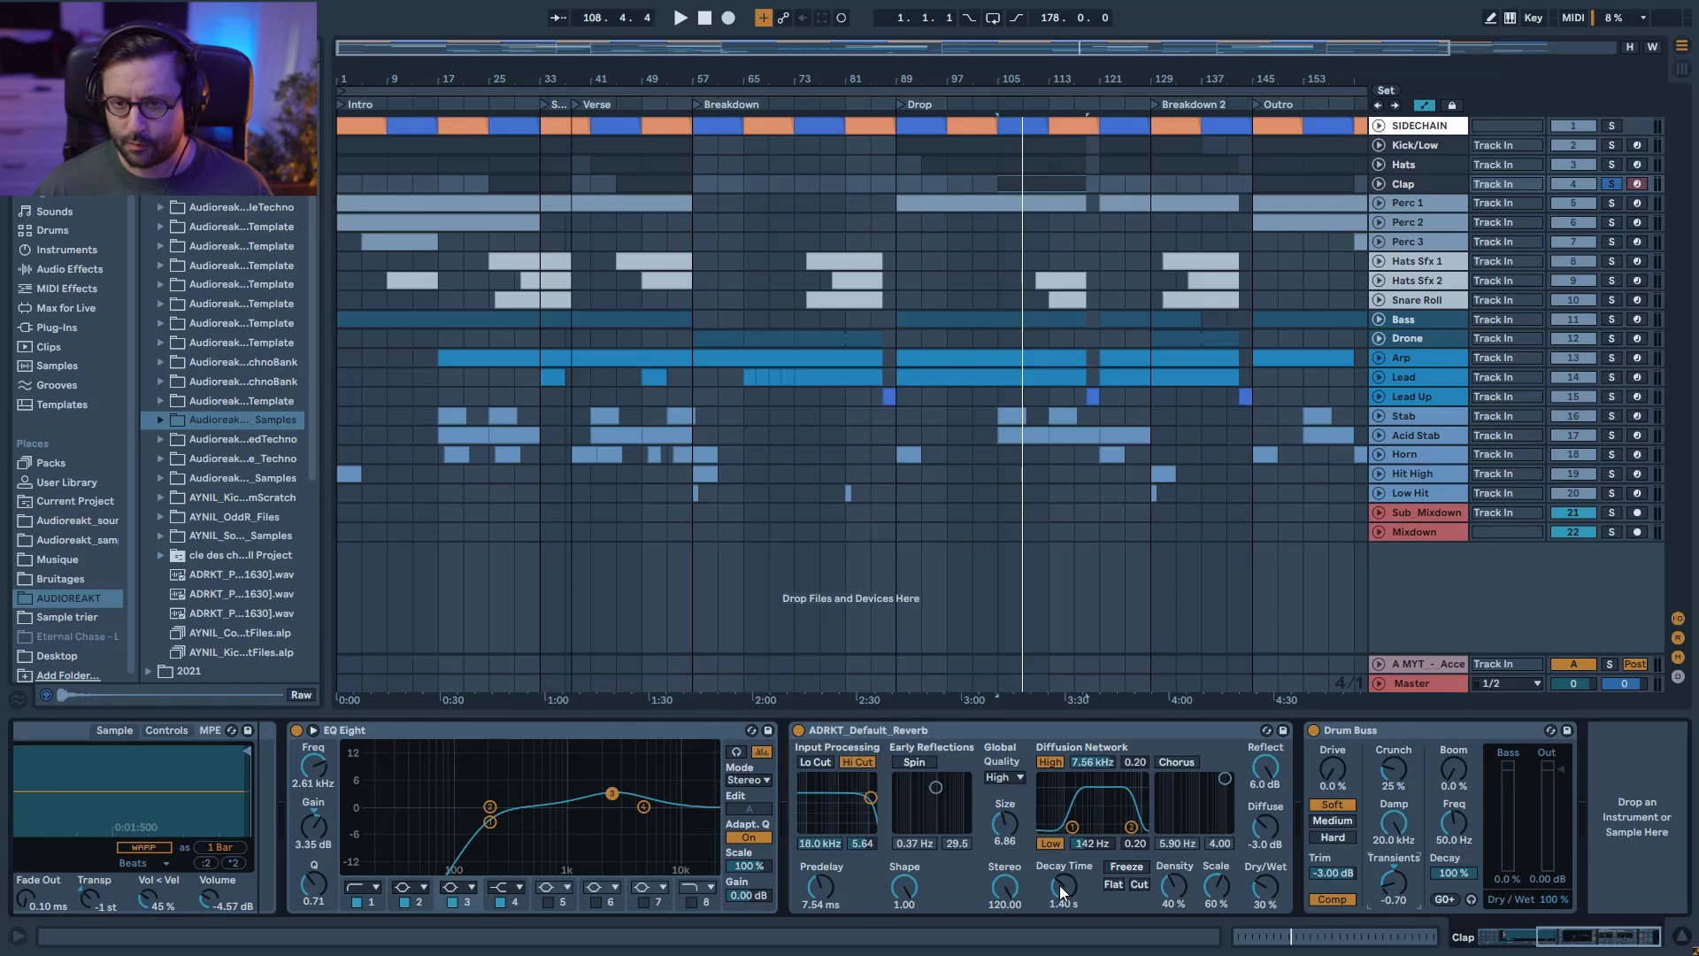
{"action": "key", "text": "Down"}
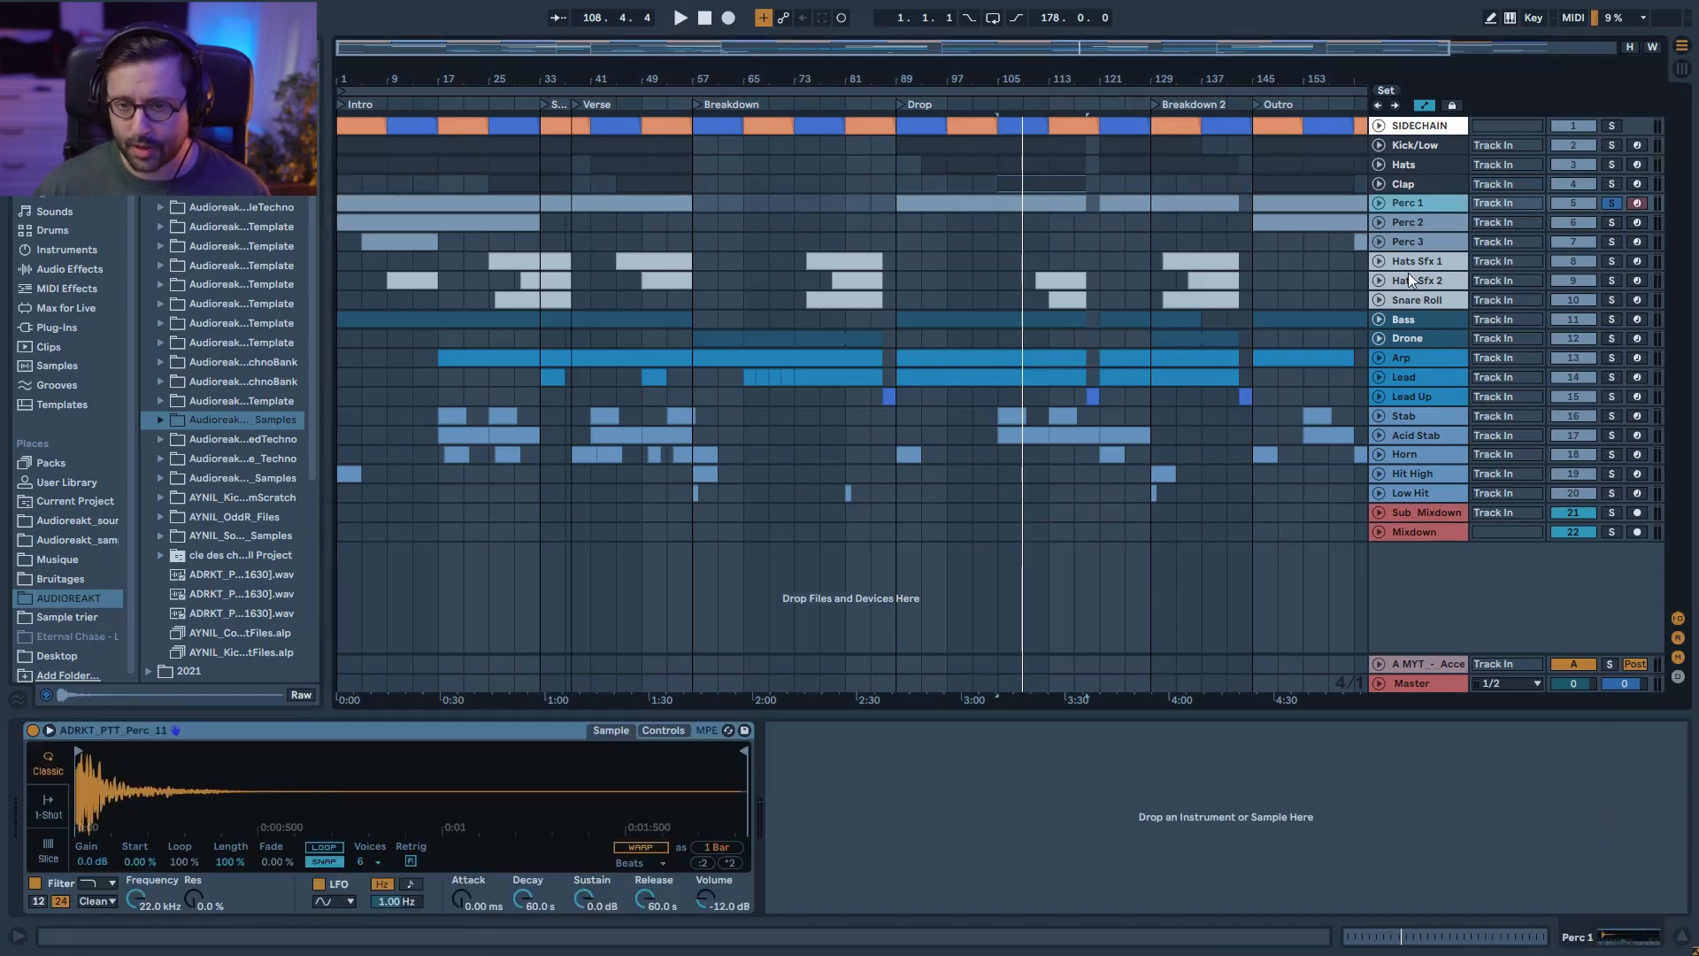
Step: Examine the Perc 2 shimmer reverb and the Perc 3 Dark Hall reverb, including the latter's EQ page
{"action": "left_click", "coordinate": [1431, 223]}
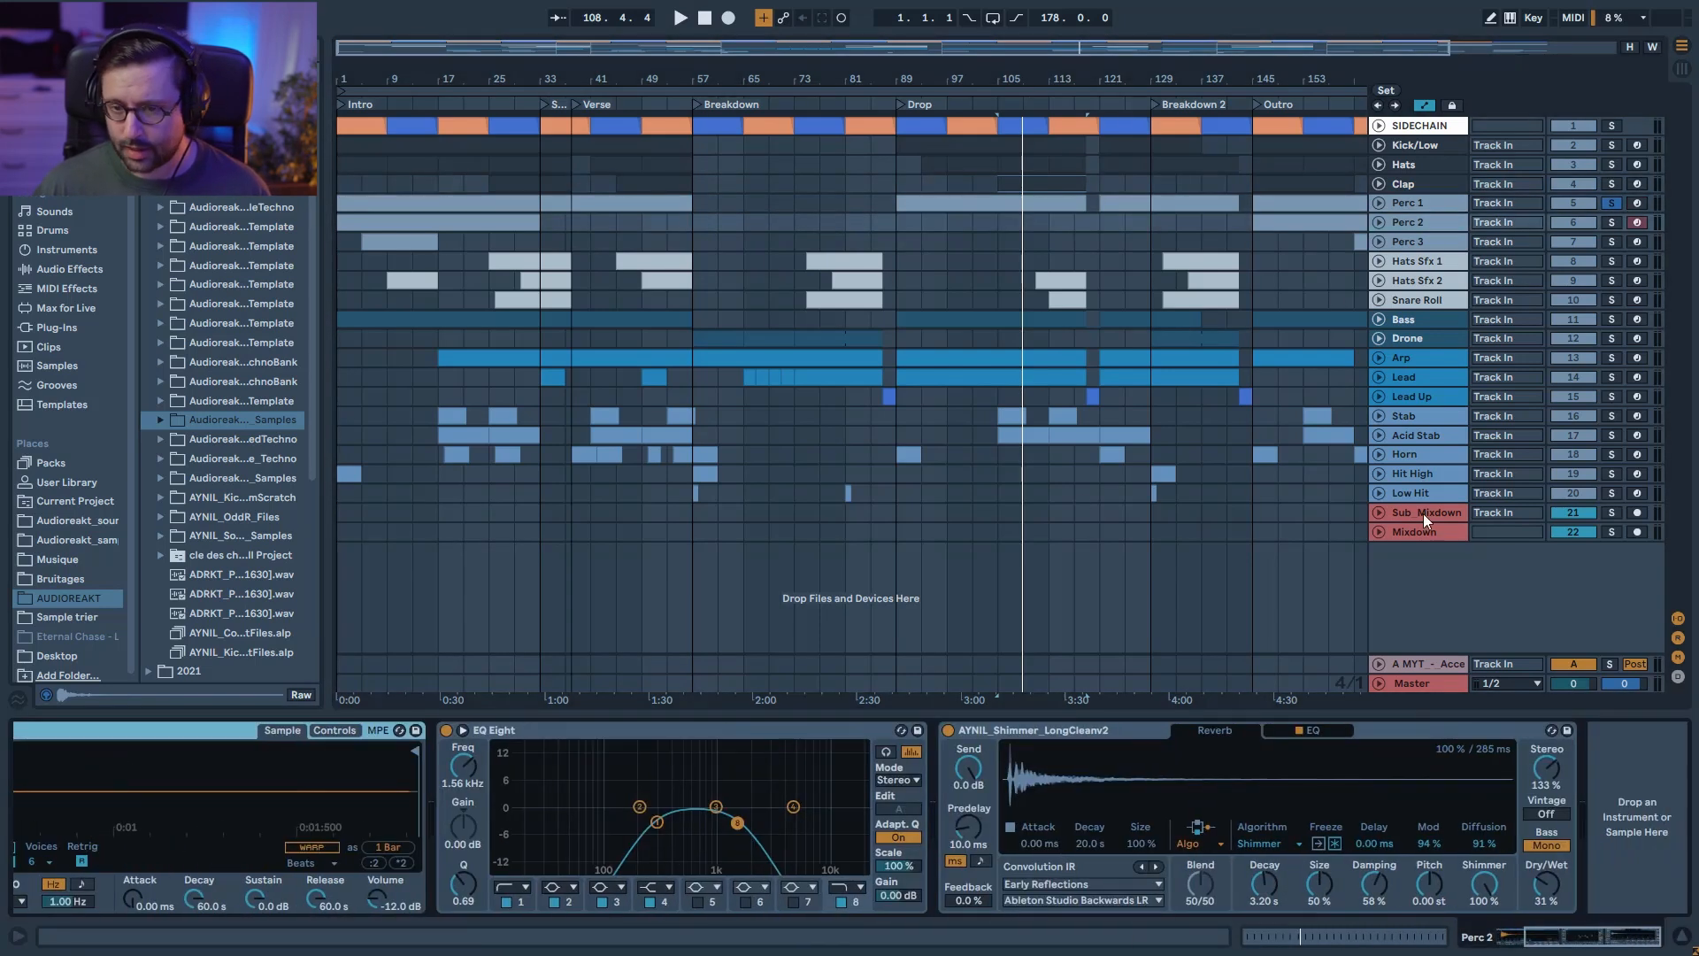
{"action": "left_click", "coordinate": [1430, 242]}
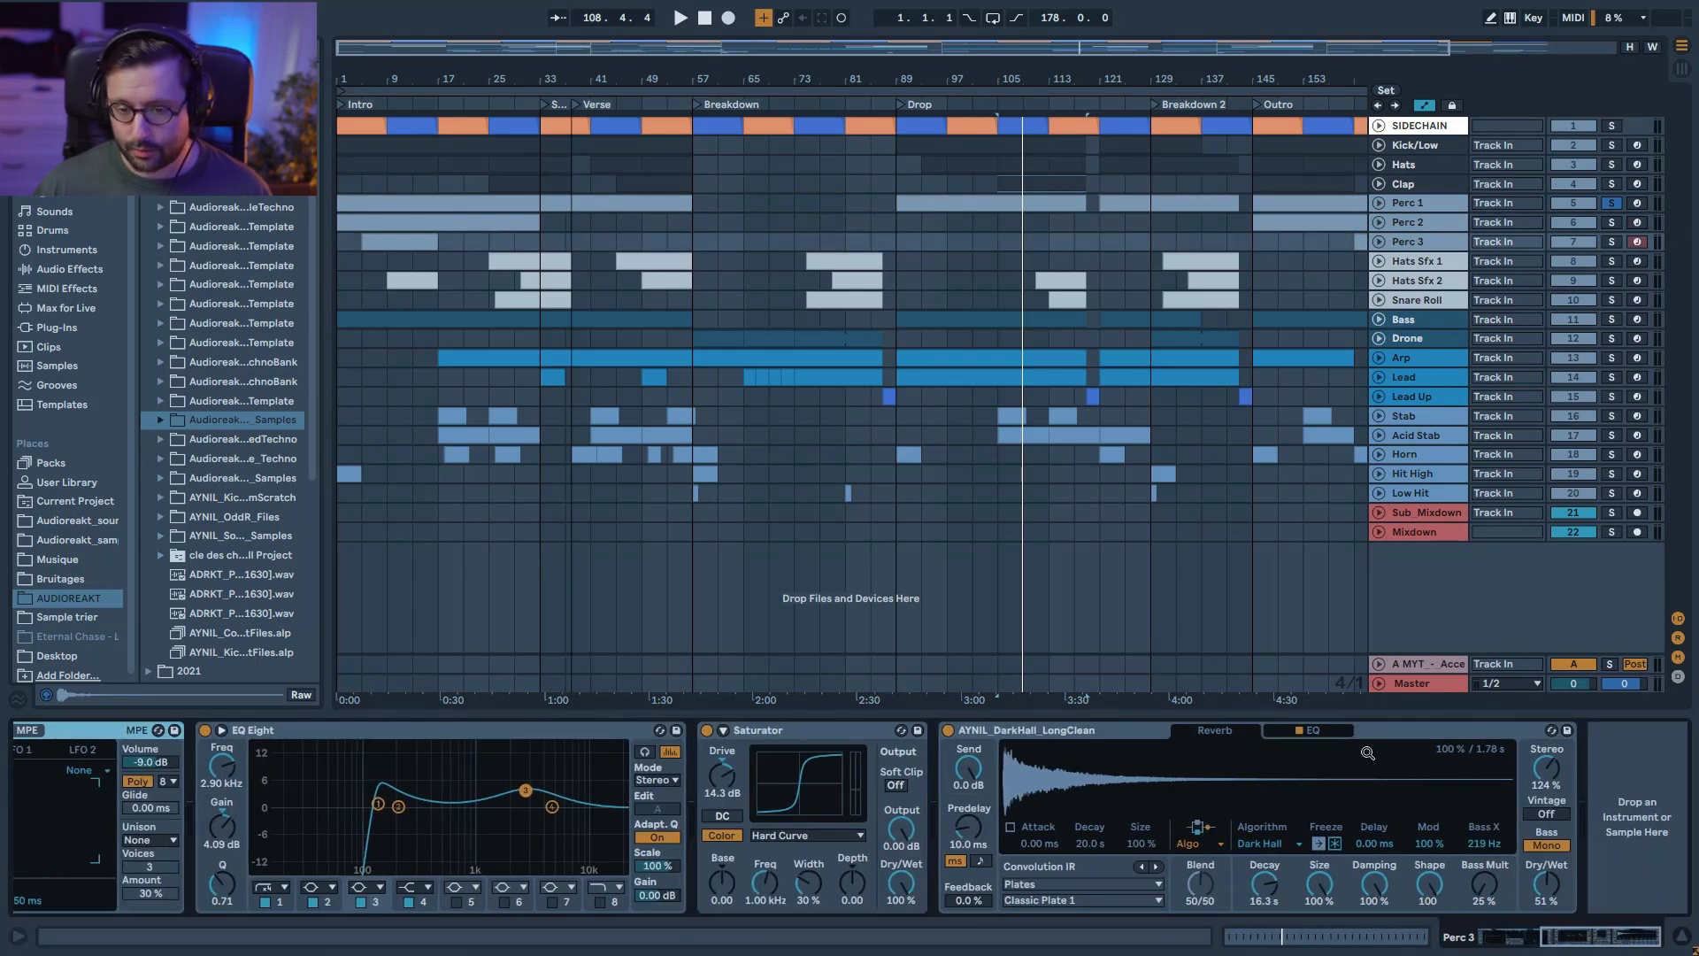
{"action": "left_click", "coordinate": [1330, 729]}
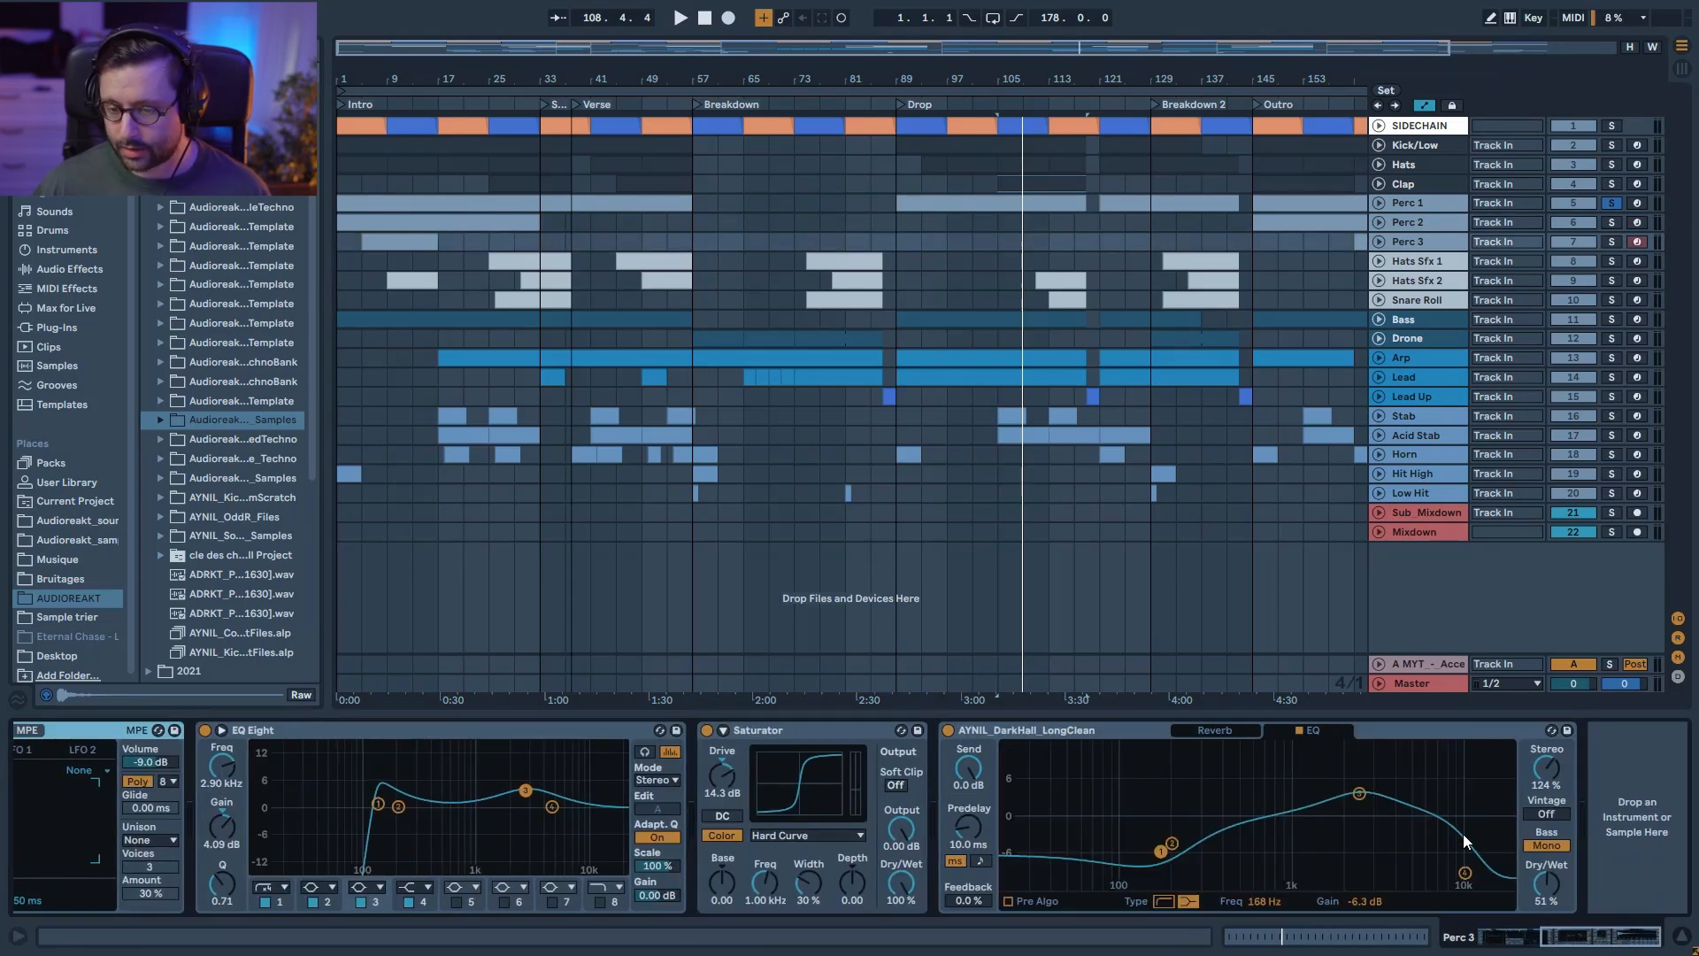
{"action": "left_click", "coordinate": [1226, 729]}
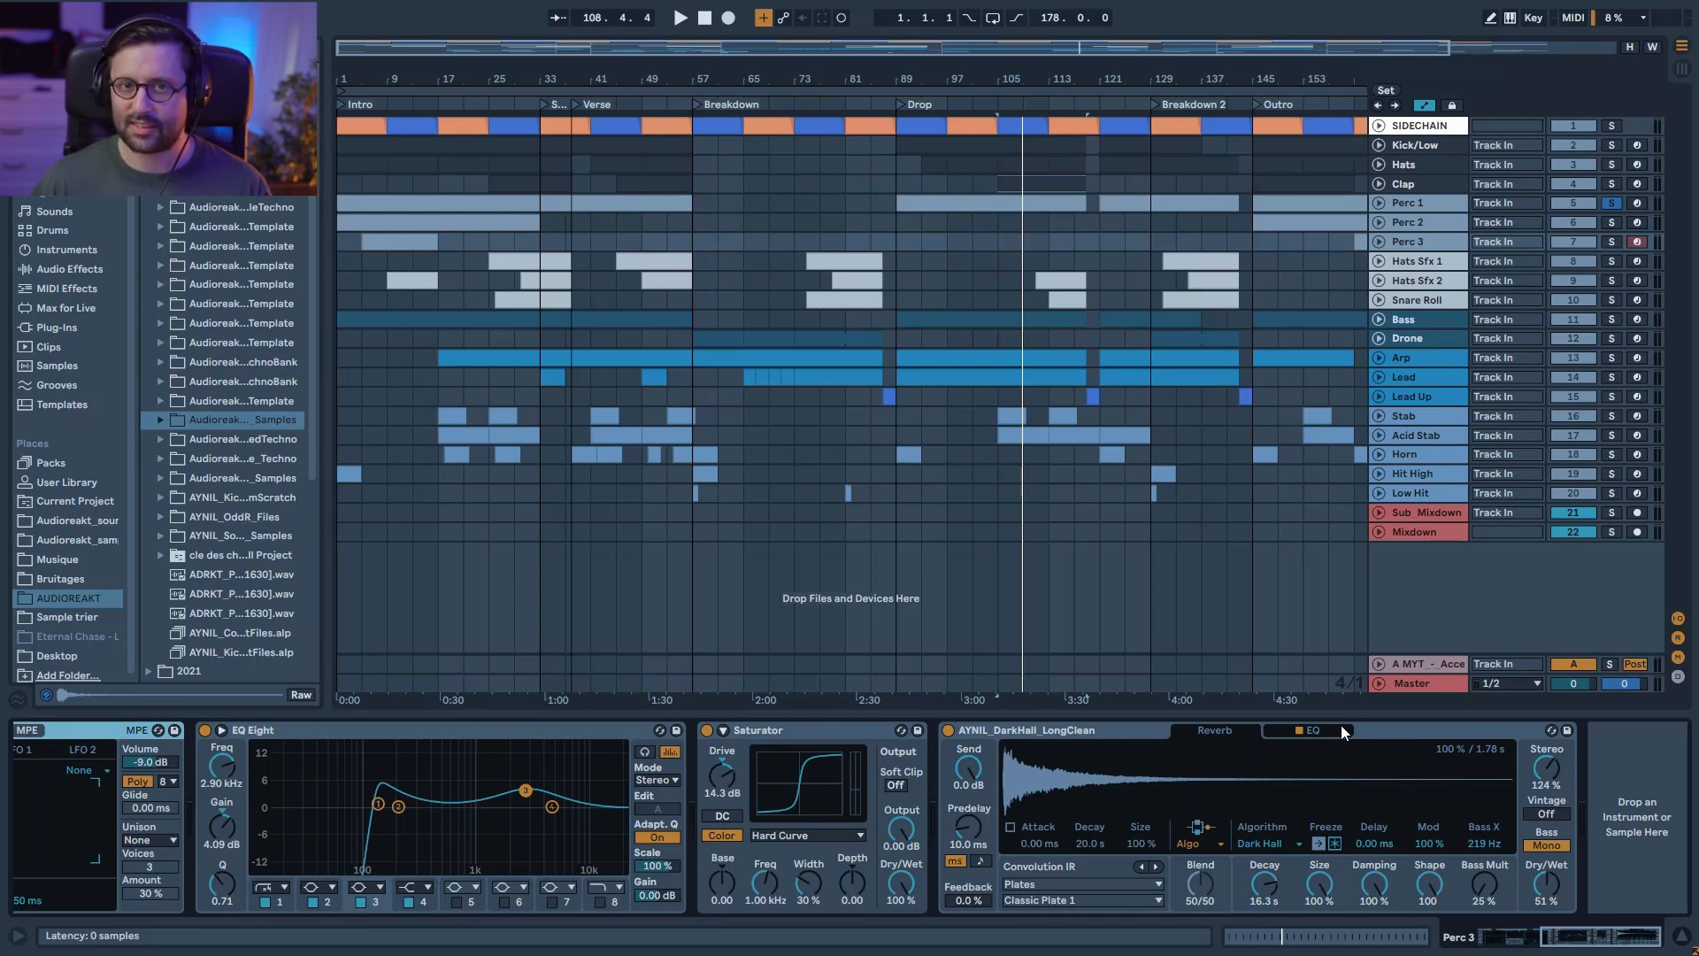
Step: Review the effect chains of the Drone, Arp, Lead and Horn tracks, including their filtering, delays and reverbs
{"action": "left_click", "coordinate": [1416, 338]}
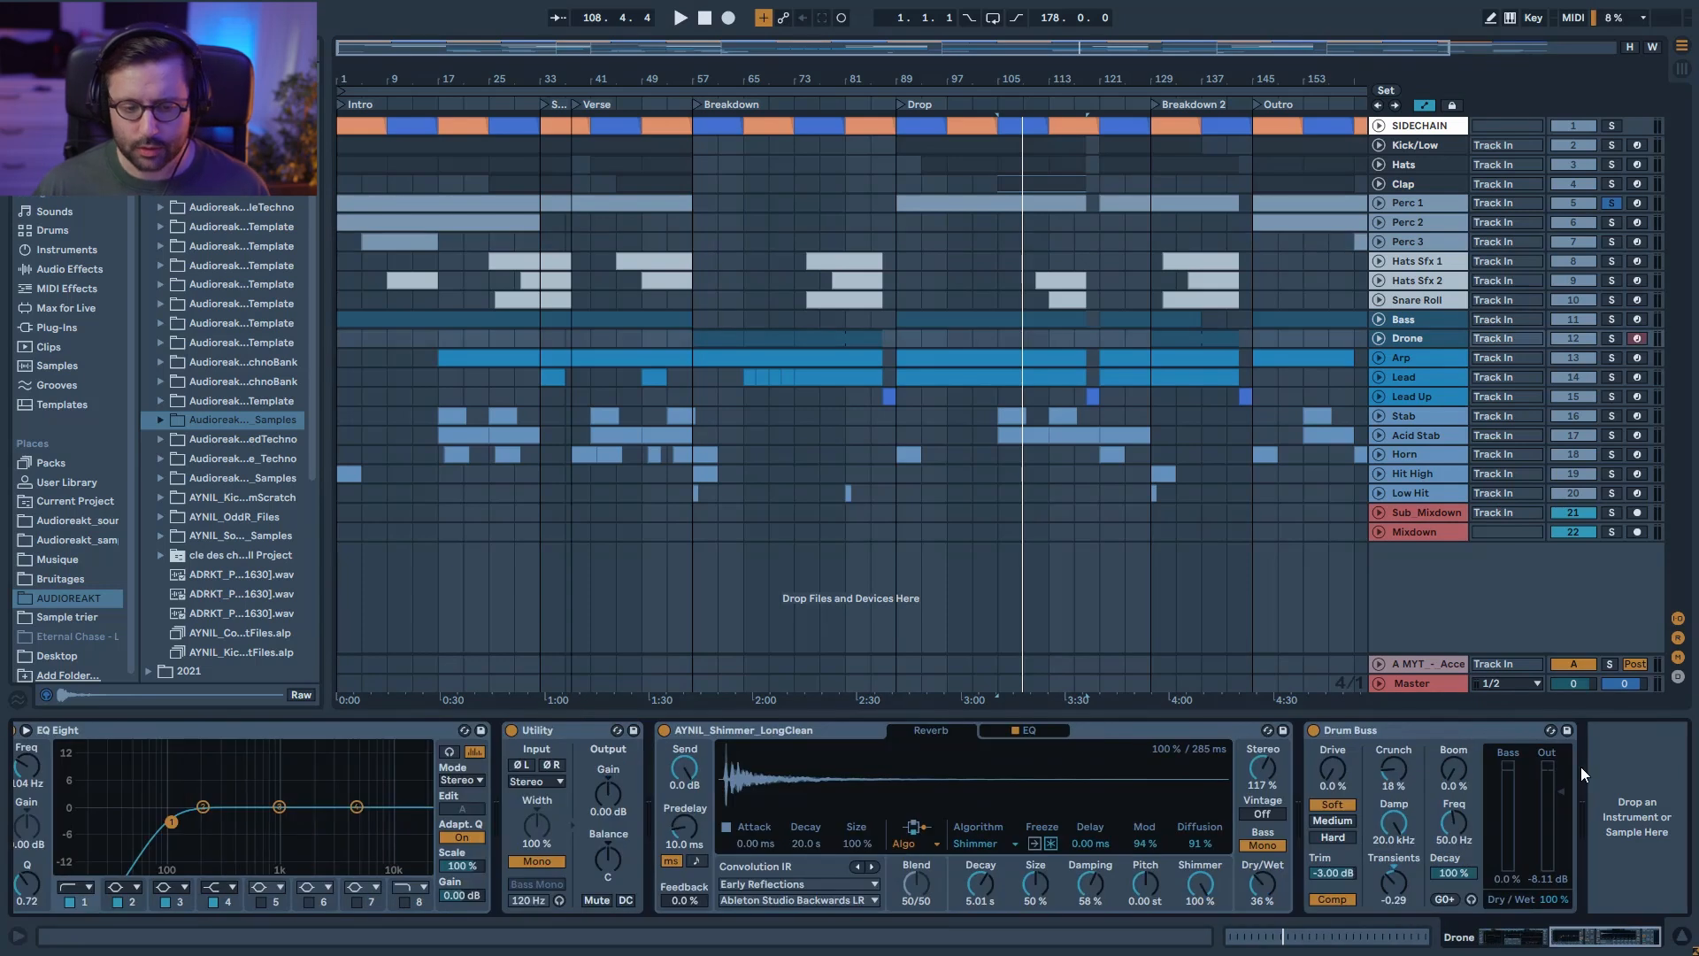
{"action": "left_click", "coordinate": [1434, 354]}
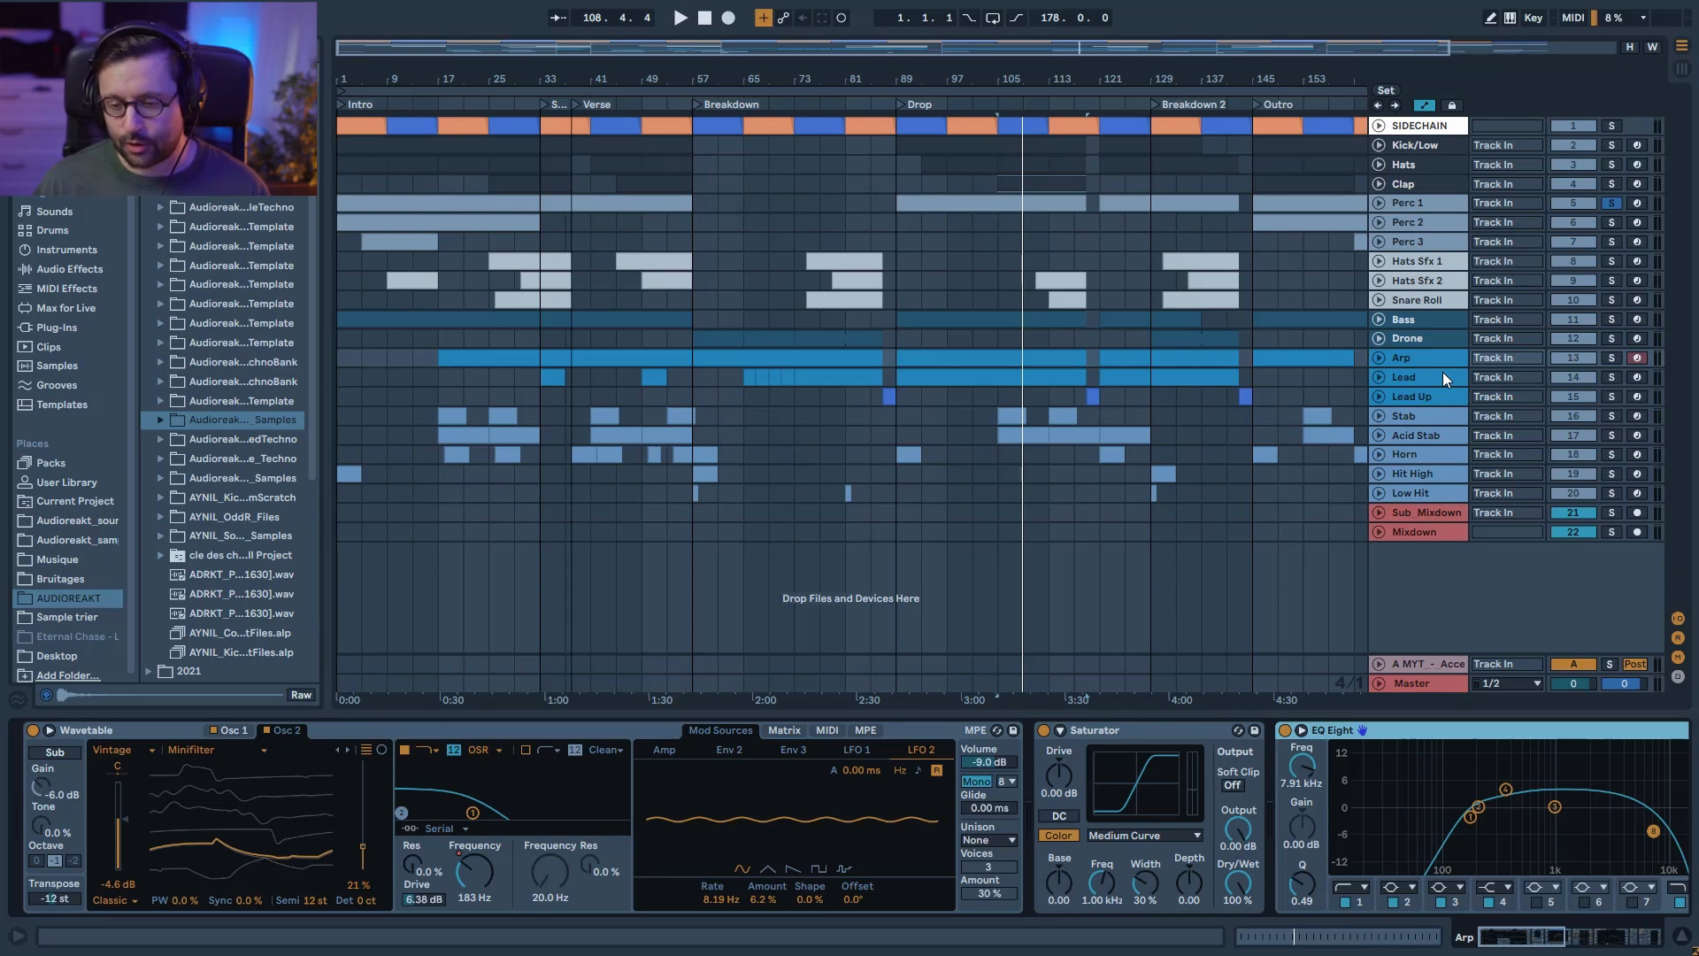
{"action": "left_click_drag", "start_coordinate": [1504, 938], "coordinate": [1519, 938]}
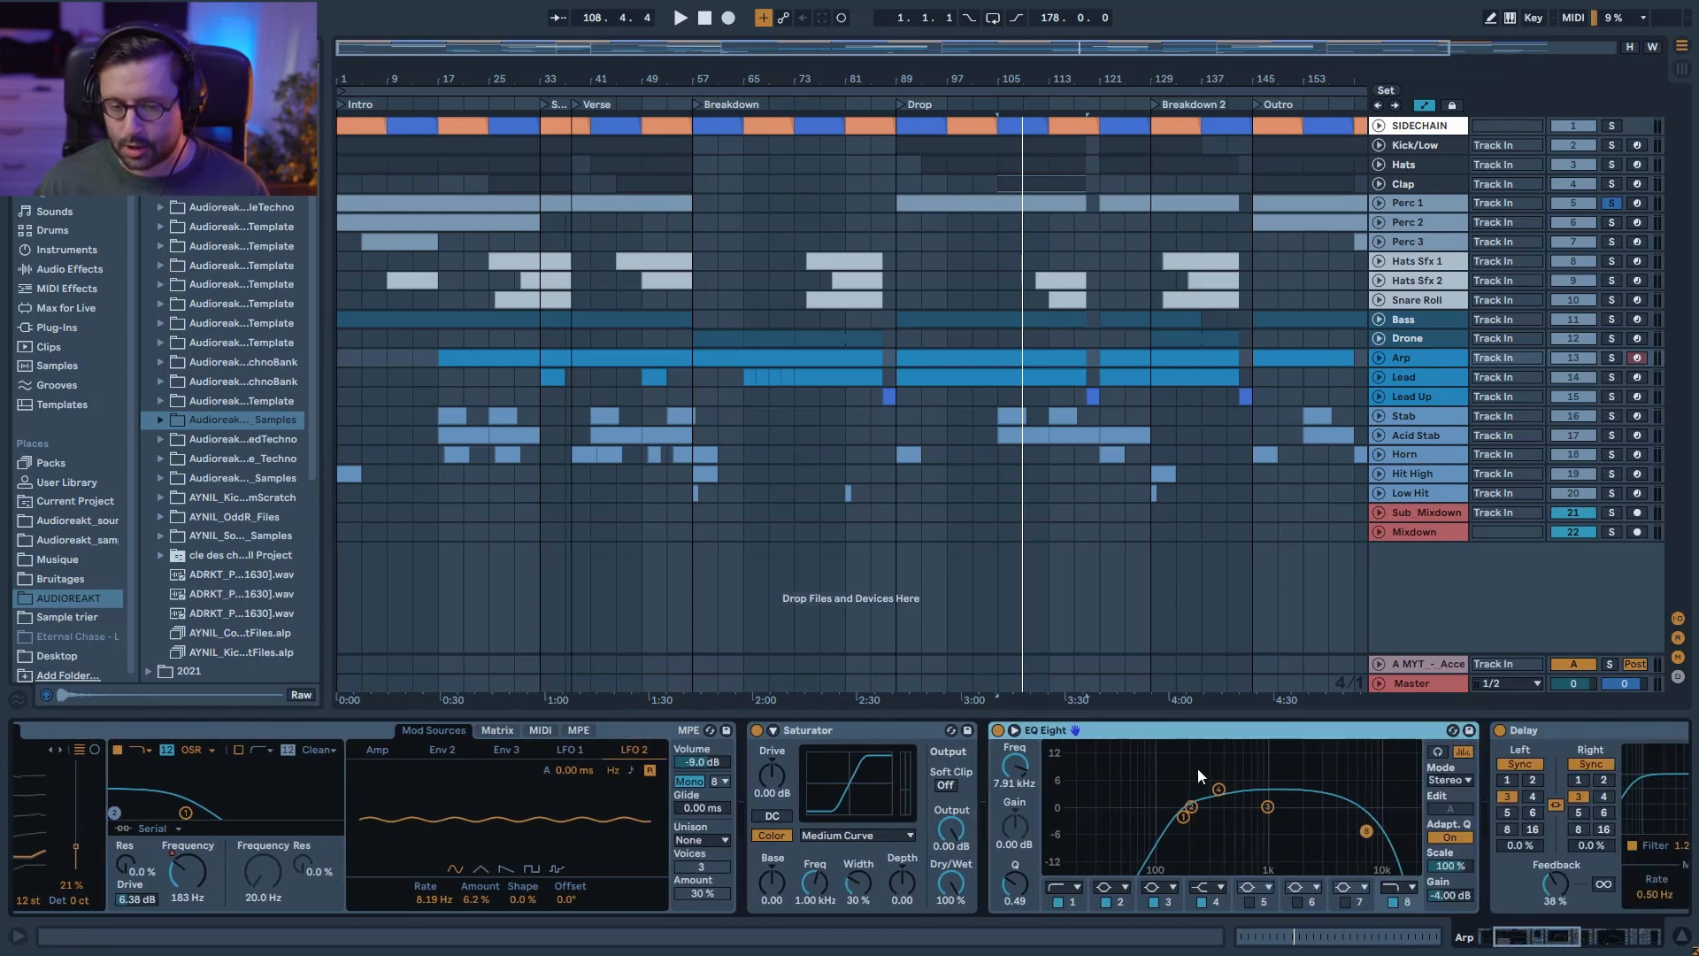
{"action": "left_click_drag", "start_coordinate": [1531, 940], "coordinate": [1573, 947]}
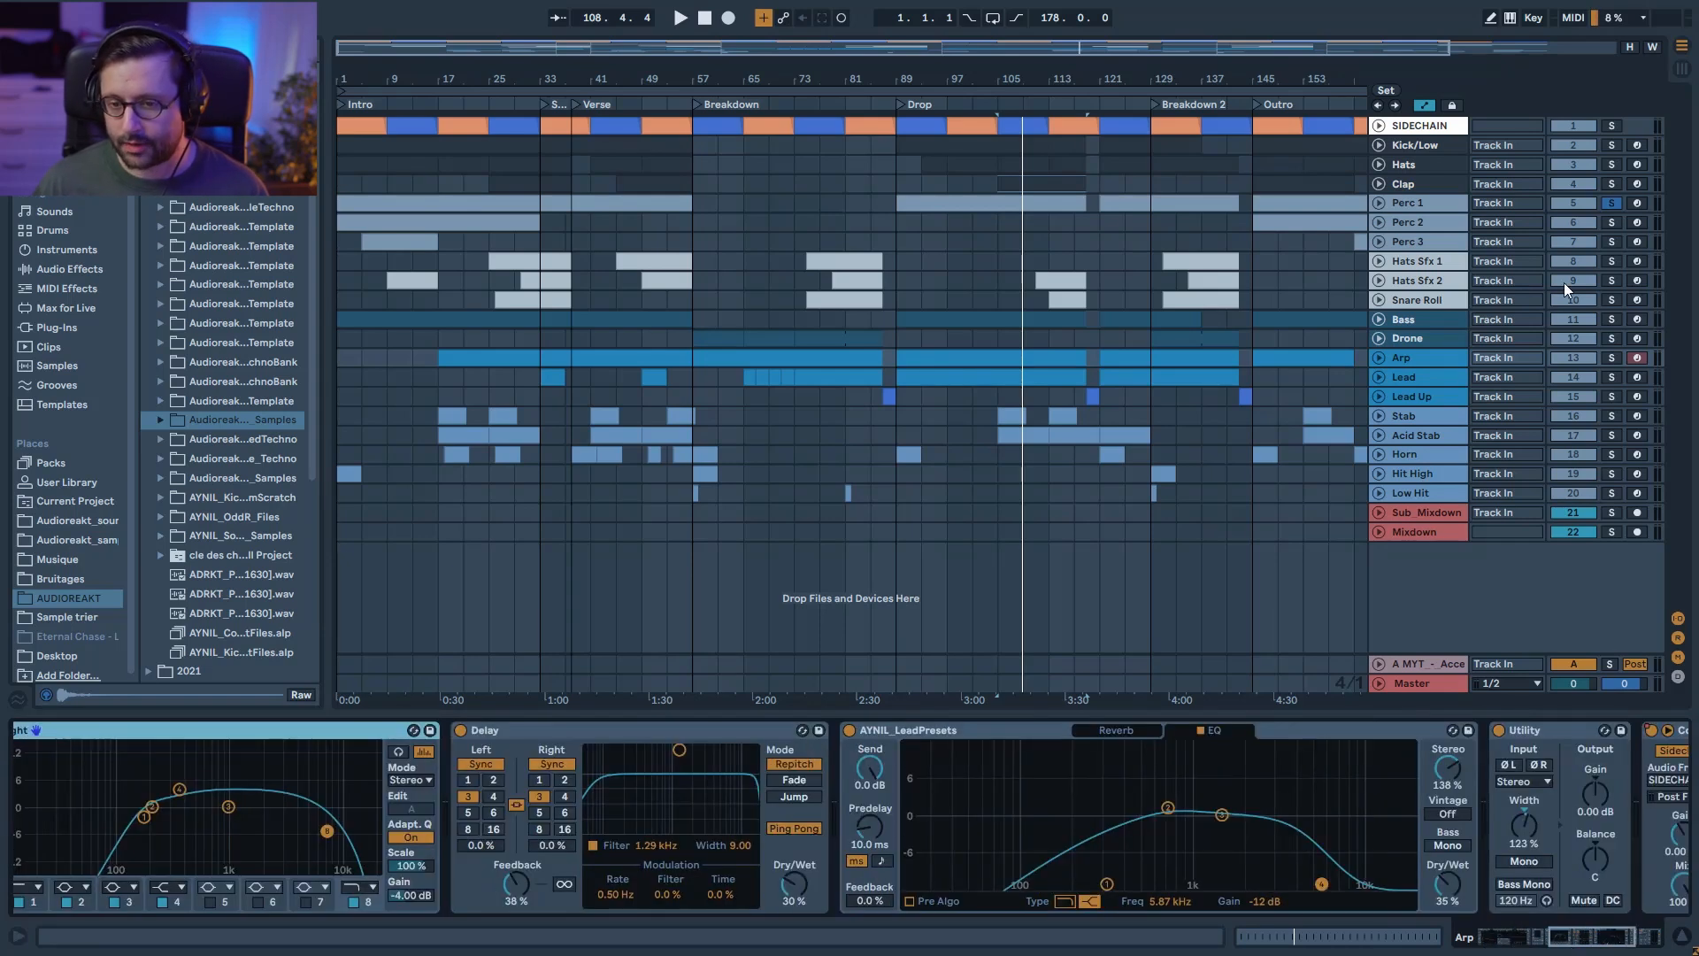
{"action": "left_click", "coordinate": [1422, 377]}
{"action": "left_click_drag", "start_coordinate": [1614, 935], "coordinate": [1594, 933]}
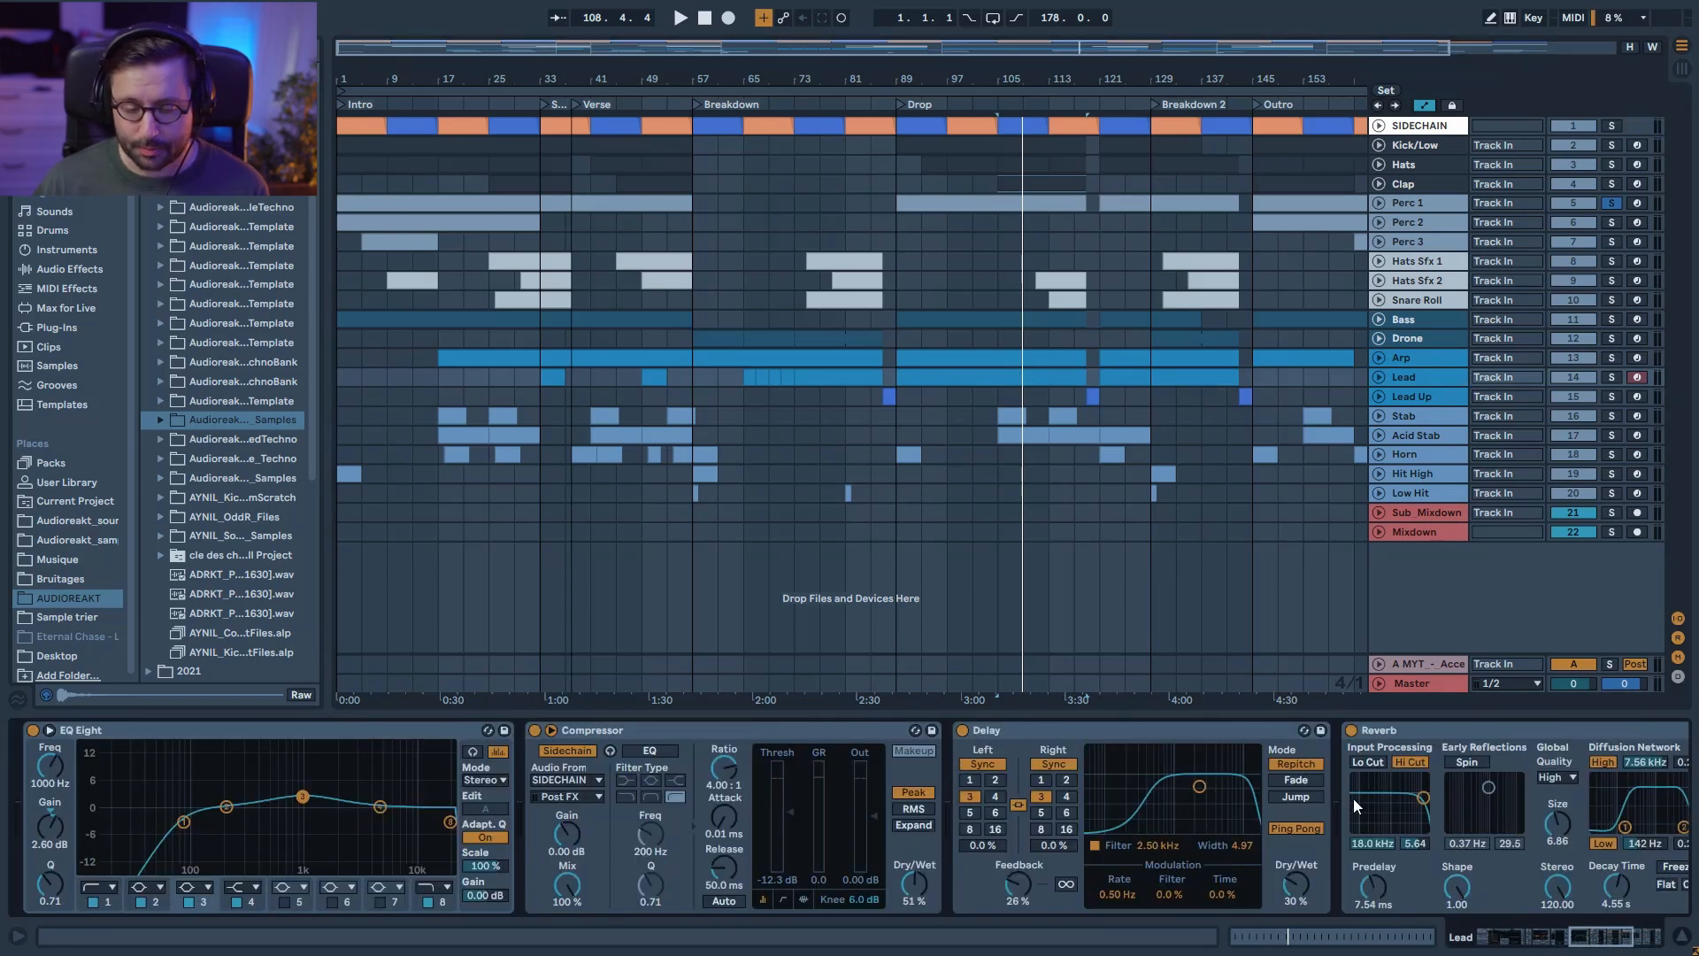
{"action": "left_click", "coordinate": [1409, 454]}
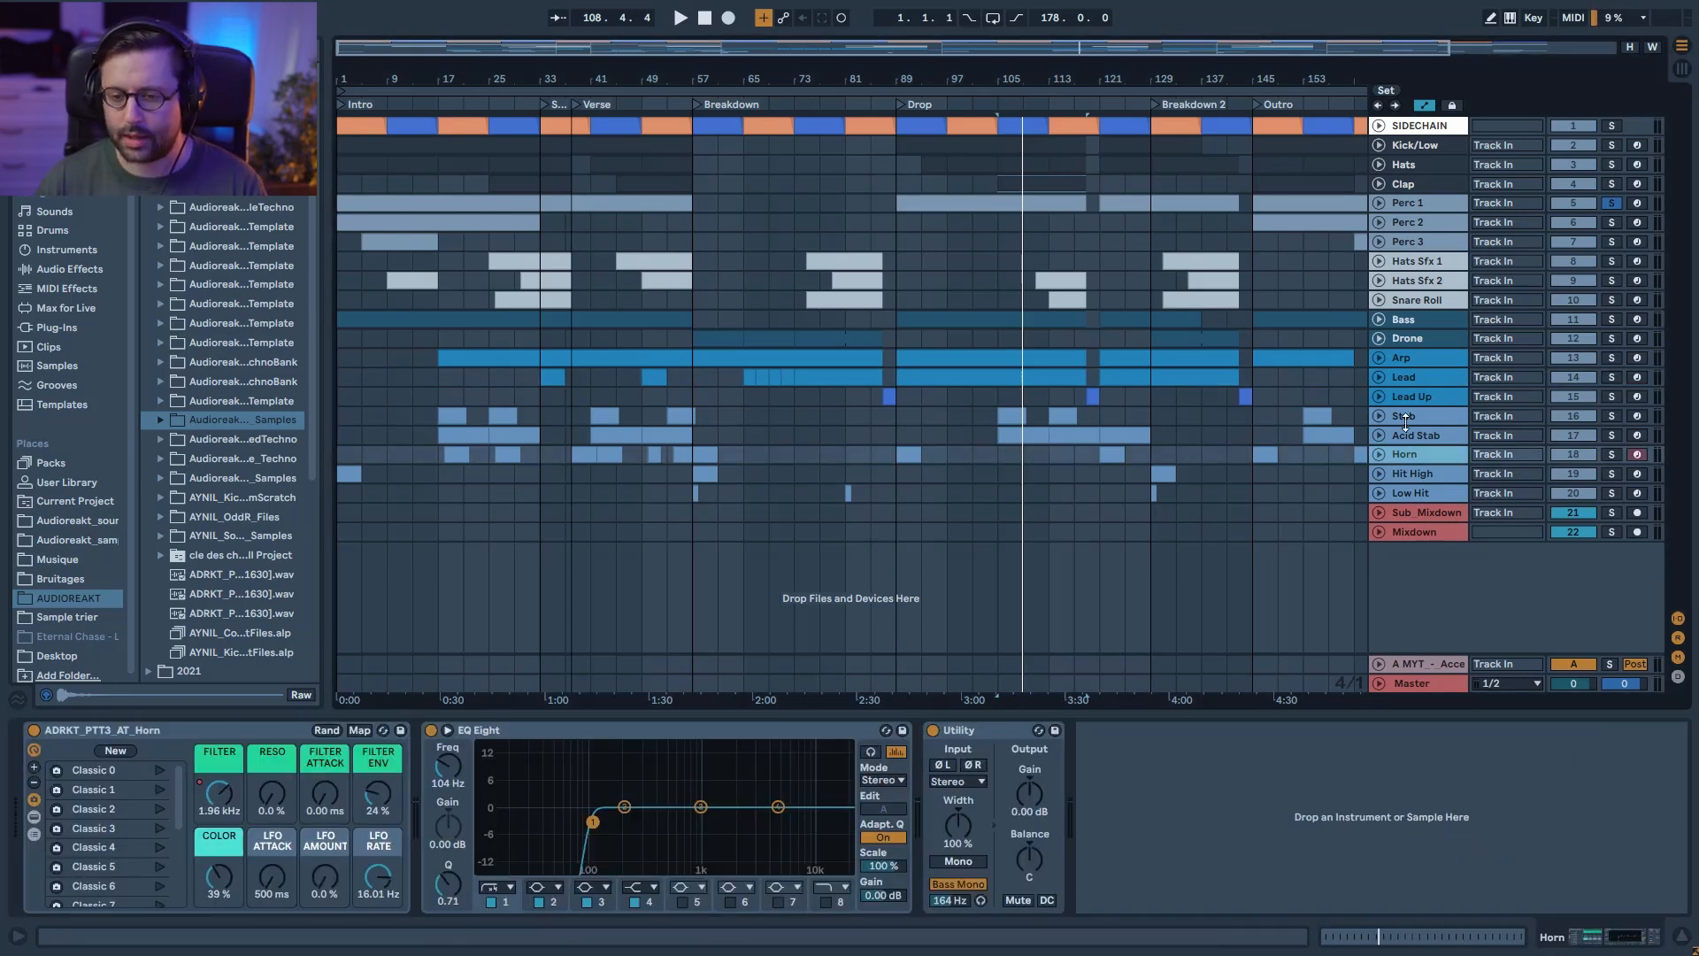
Step: Show the devices inside the Master track's mastering rack and unfold them
{"action": "left_click", "coordinate": [1417, 684]}
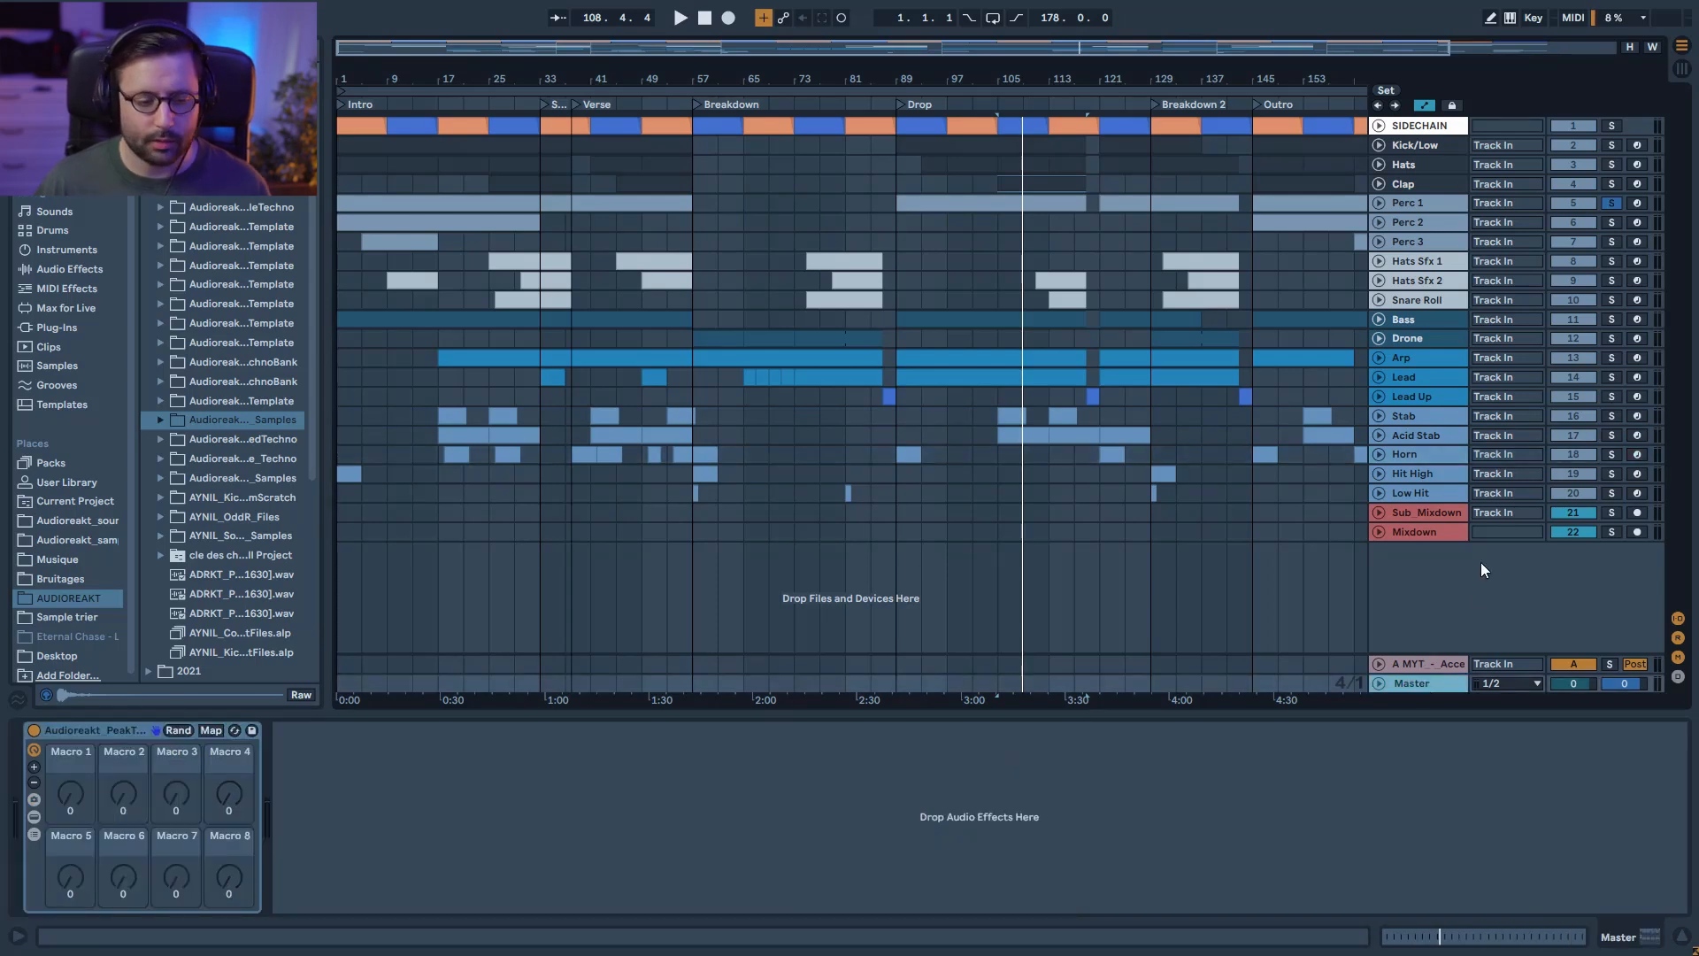
{"action": "left_click", "coordinate": [34, 816]}
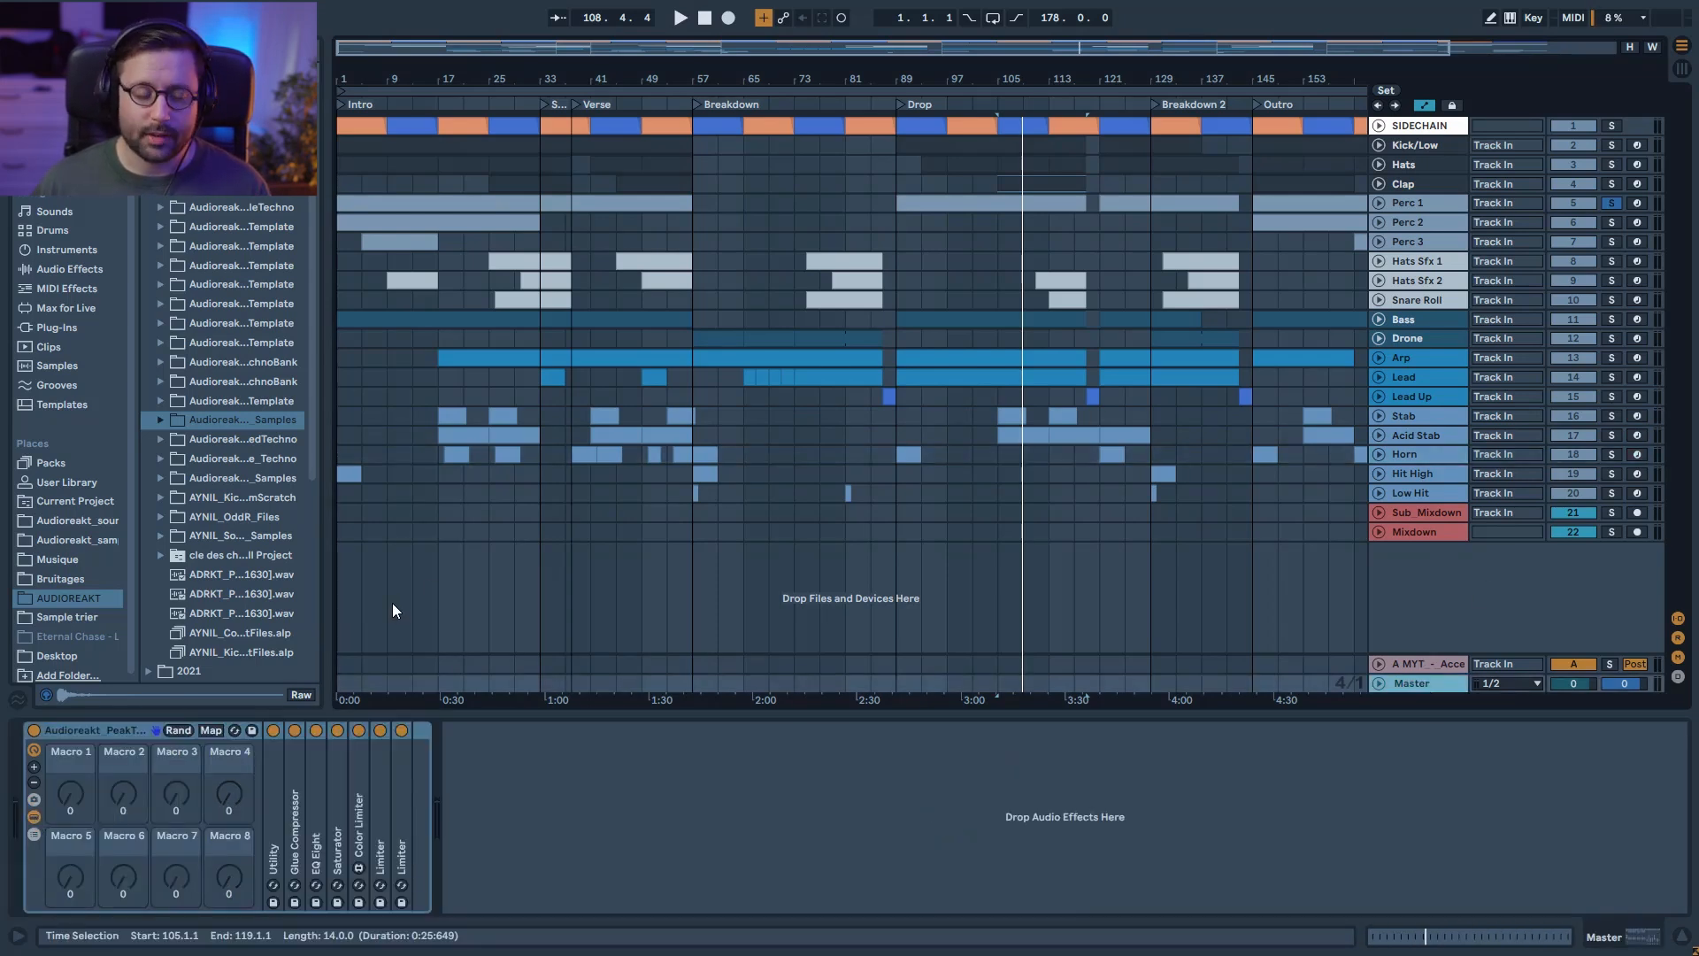
{"action": "double_click", "coordinate": [273, 823]}
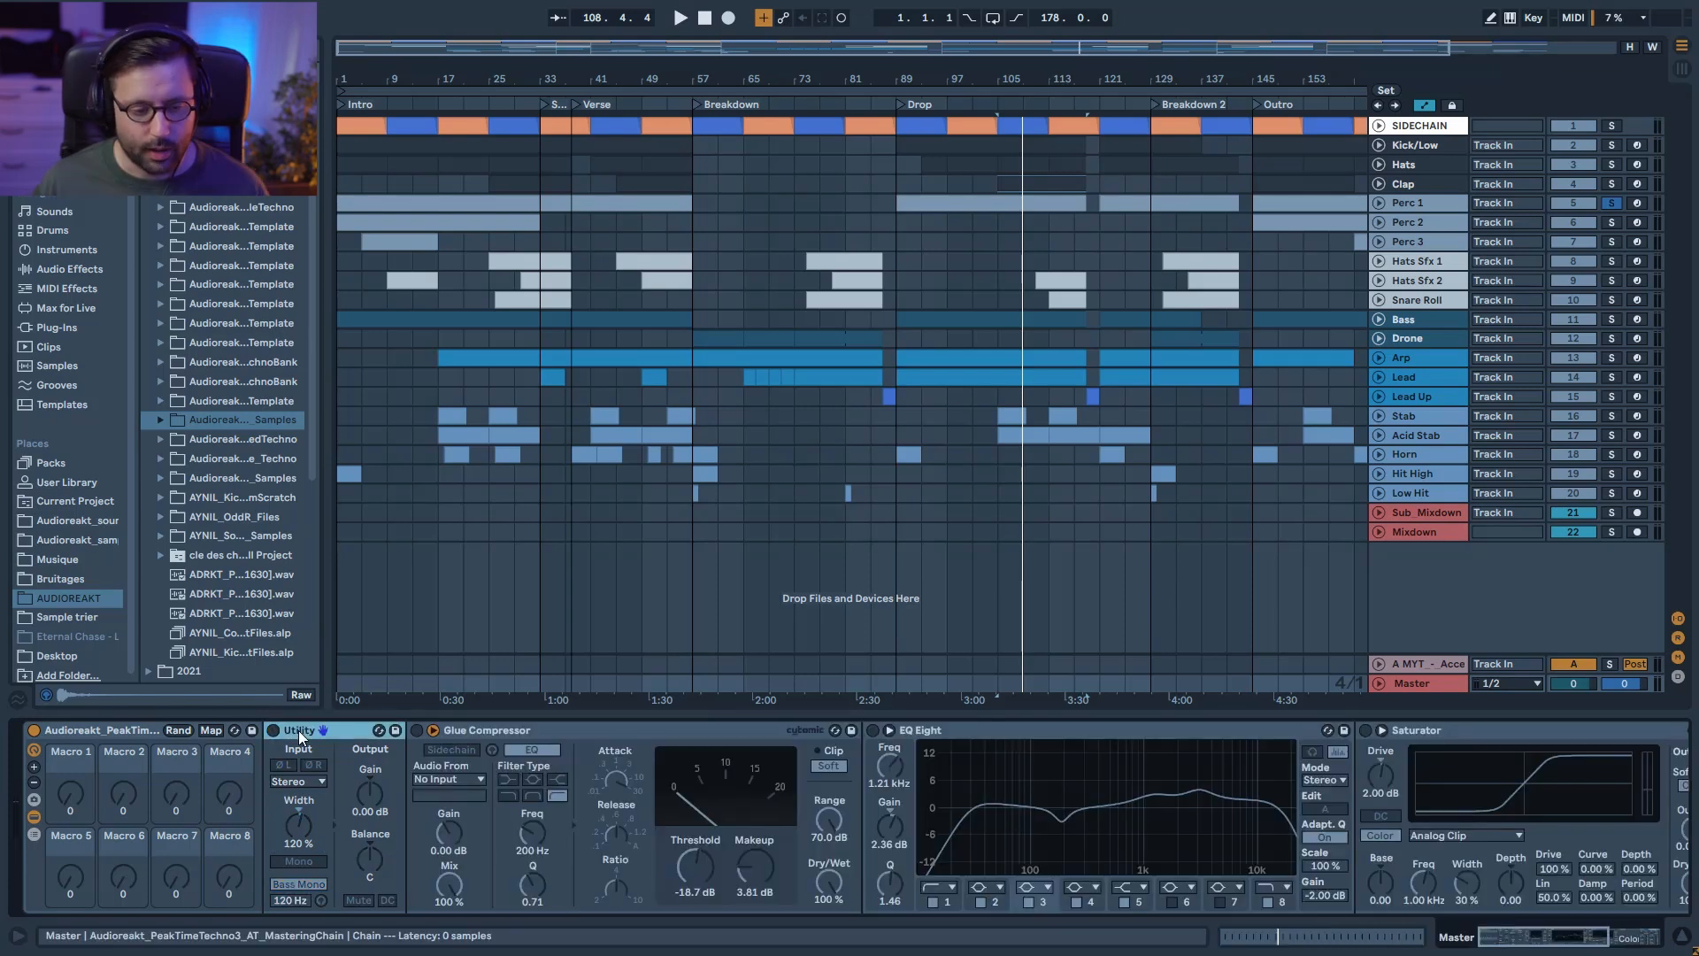
Step: Enable the mastering chain's Utility and compare the mix with it bypassed and active during the loop at bar 121
{"action": "key", "text": "0"}
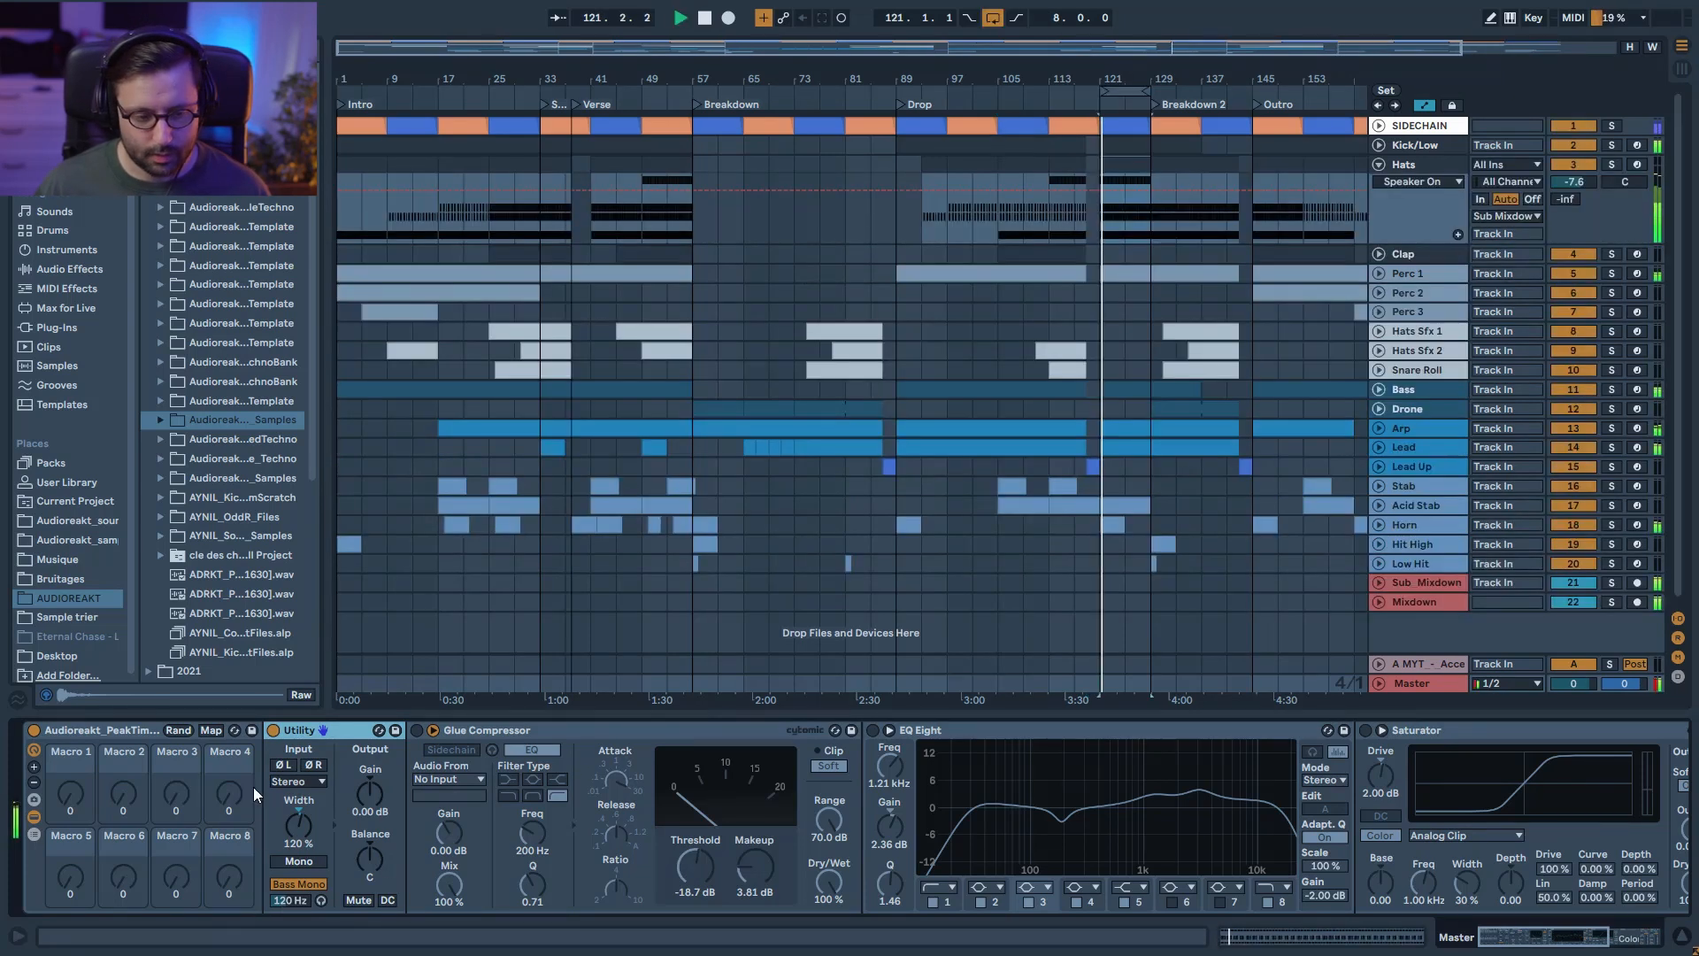
{"action": "left_click", "coordinate": [273, 730]}
{"action": "left_click", "coordinate": [272, 730]}
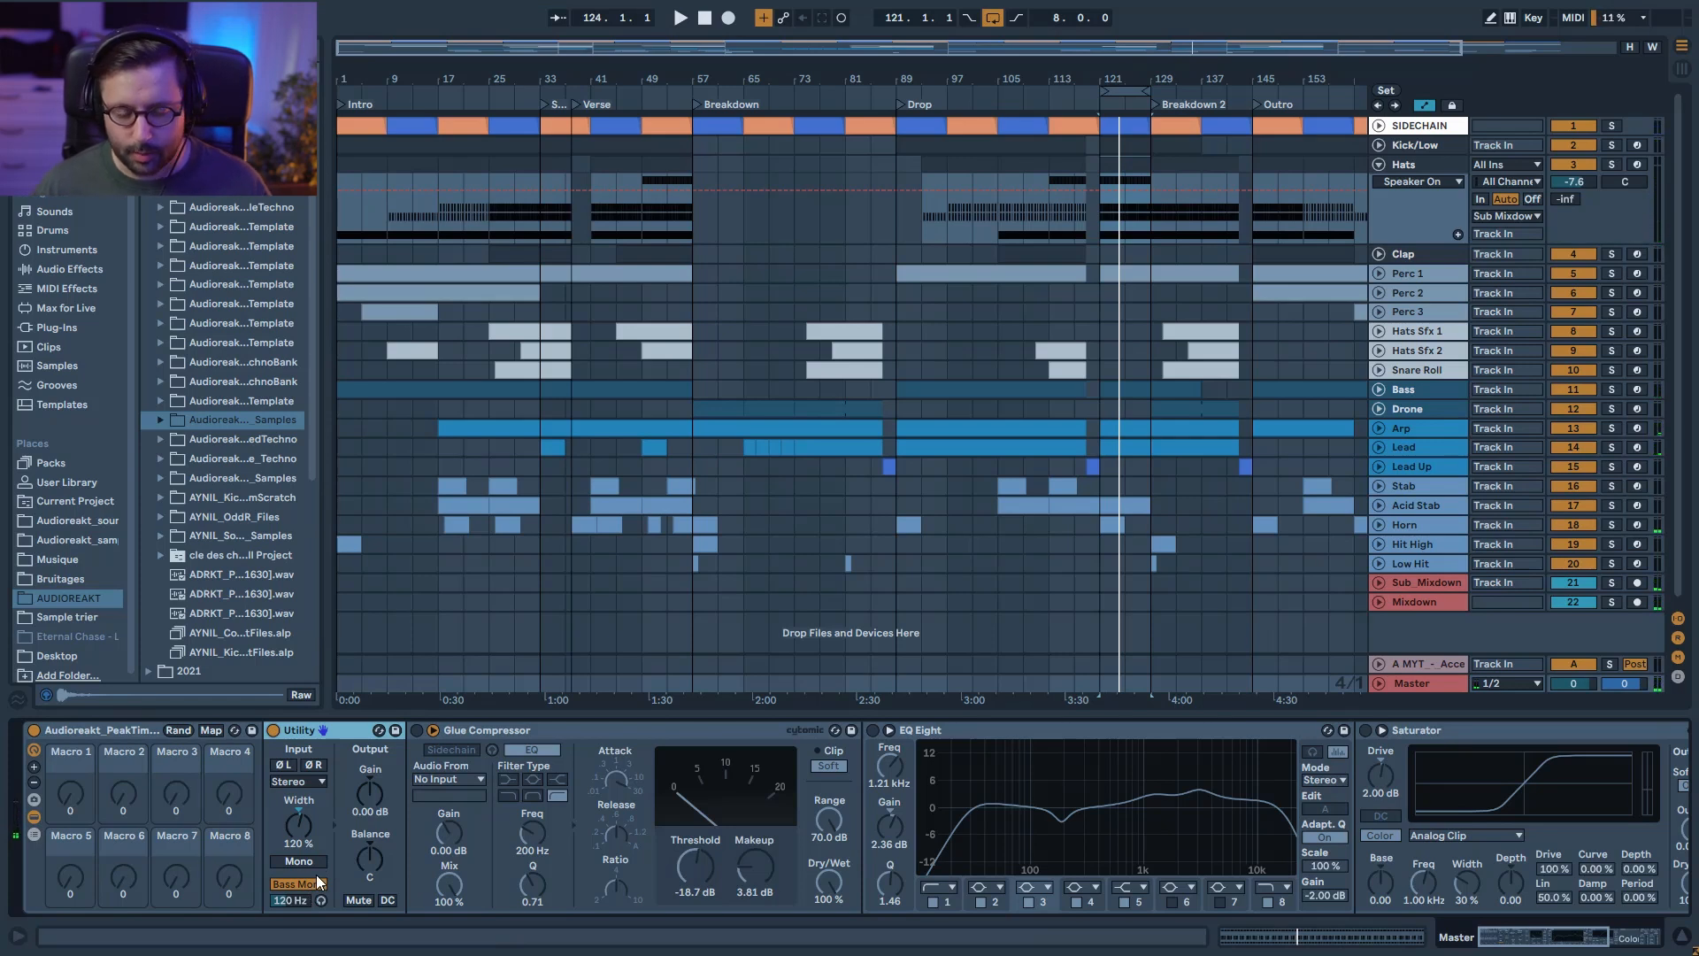
Step: Enable the mastering chain's Glue Compressor and compare the looped section with it bypassed and active
{"action": "left_click", "coordinate": [421, 731]}
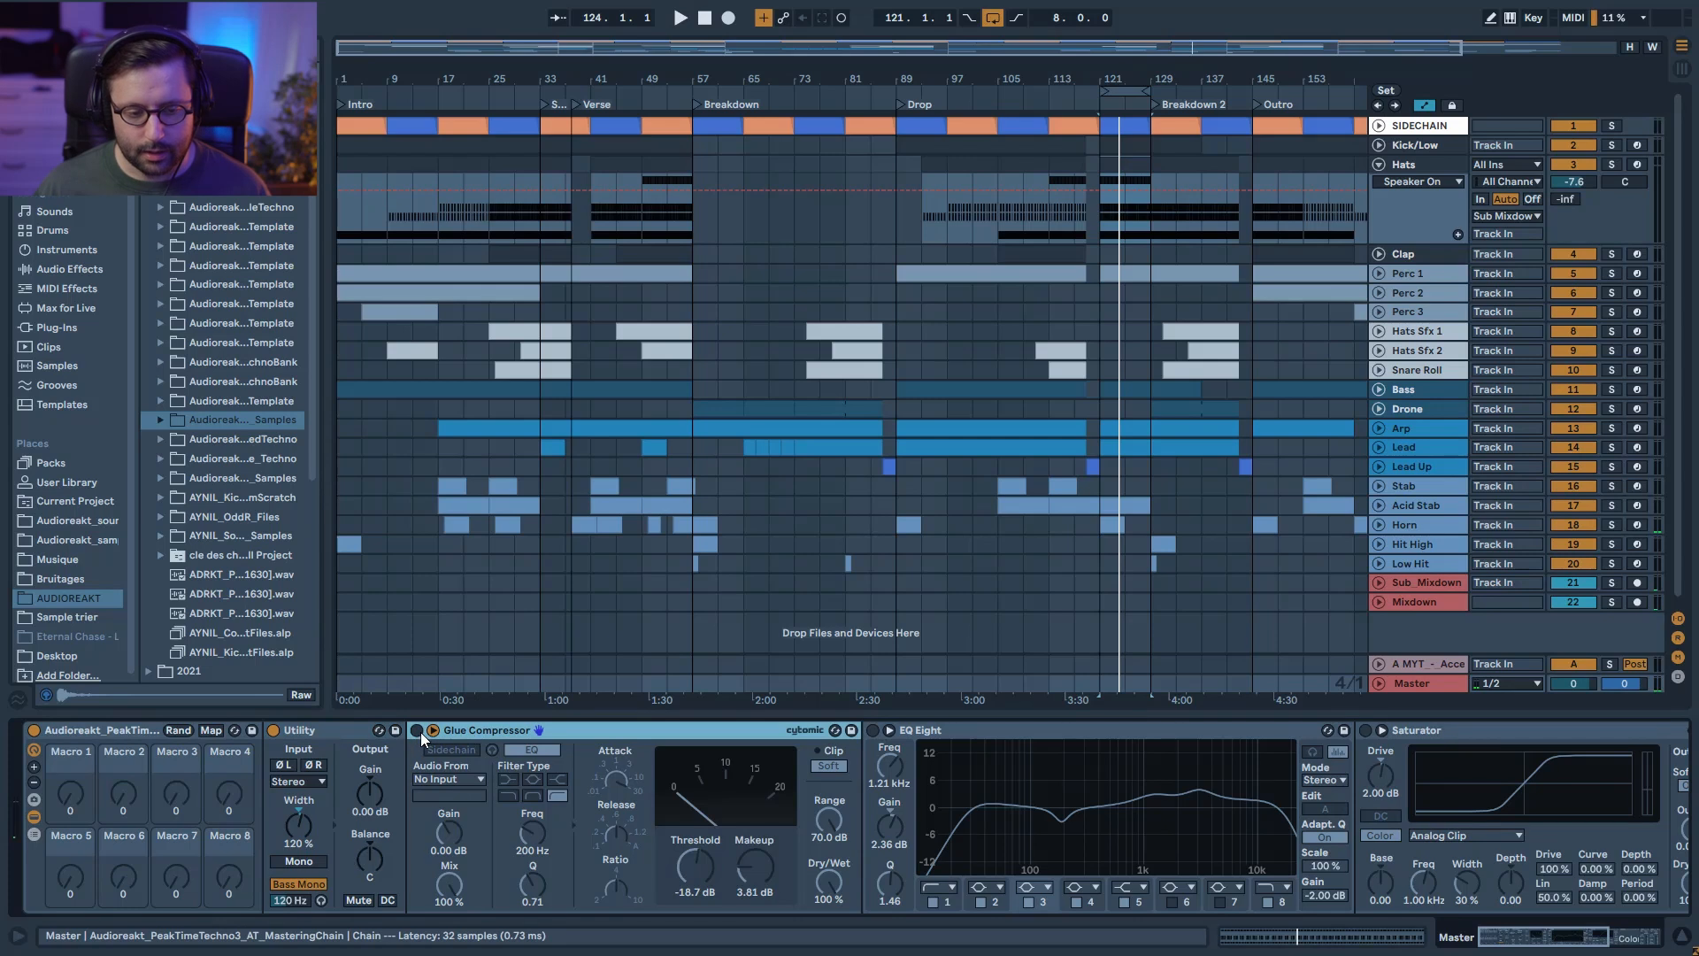
{"action": "left_click", "coordinate": [417, 731]}
{"action": "key", "text": "space"}
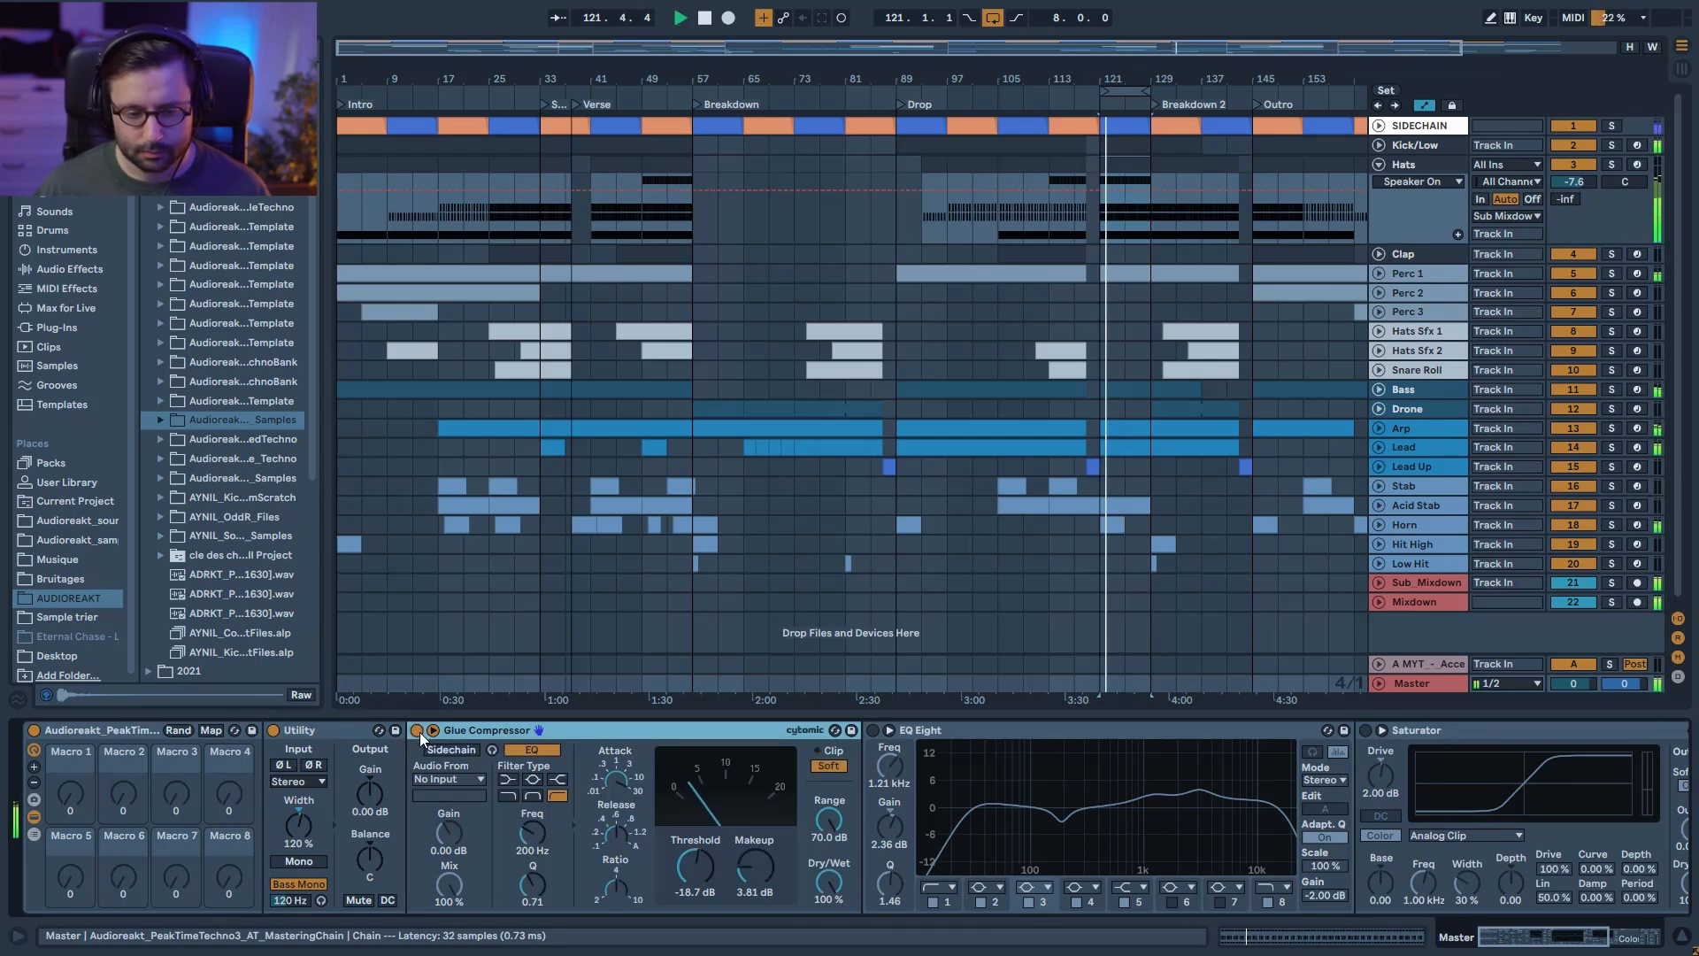
{"action": "left_click", "coordinate": [417, 731]}
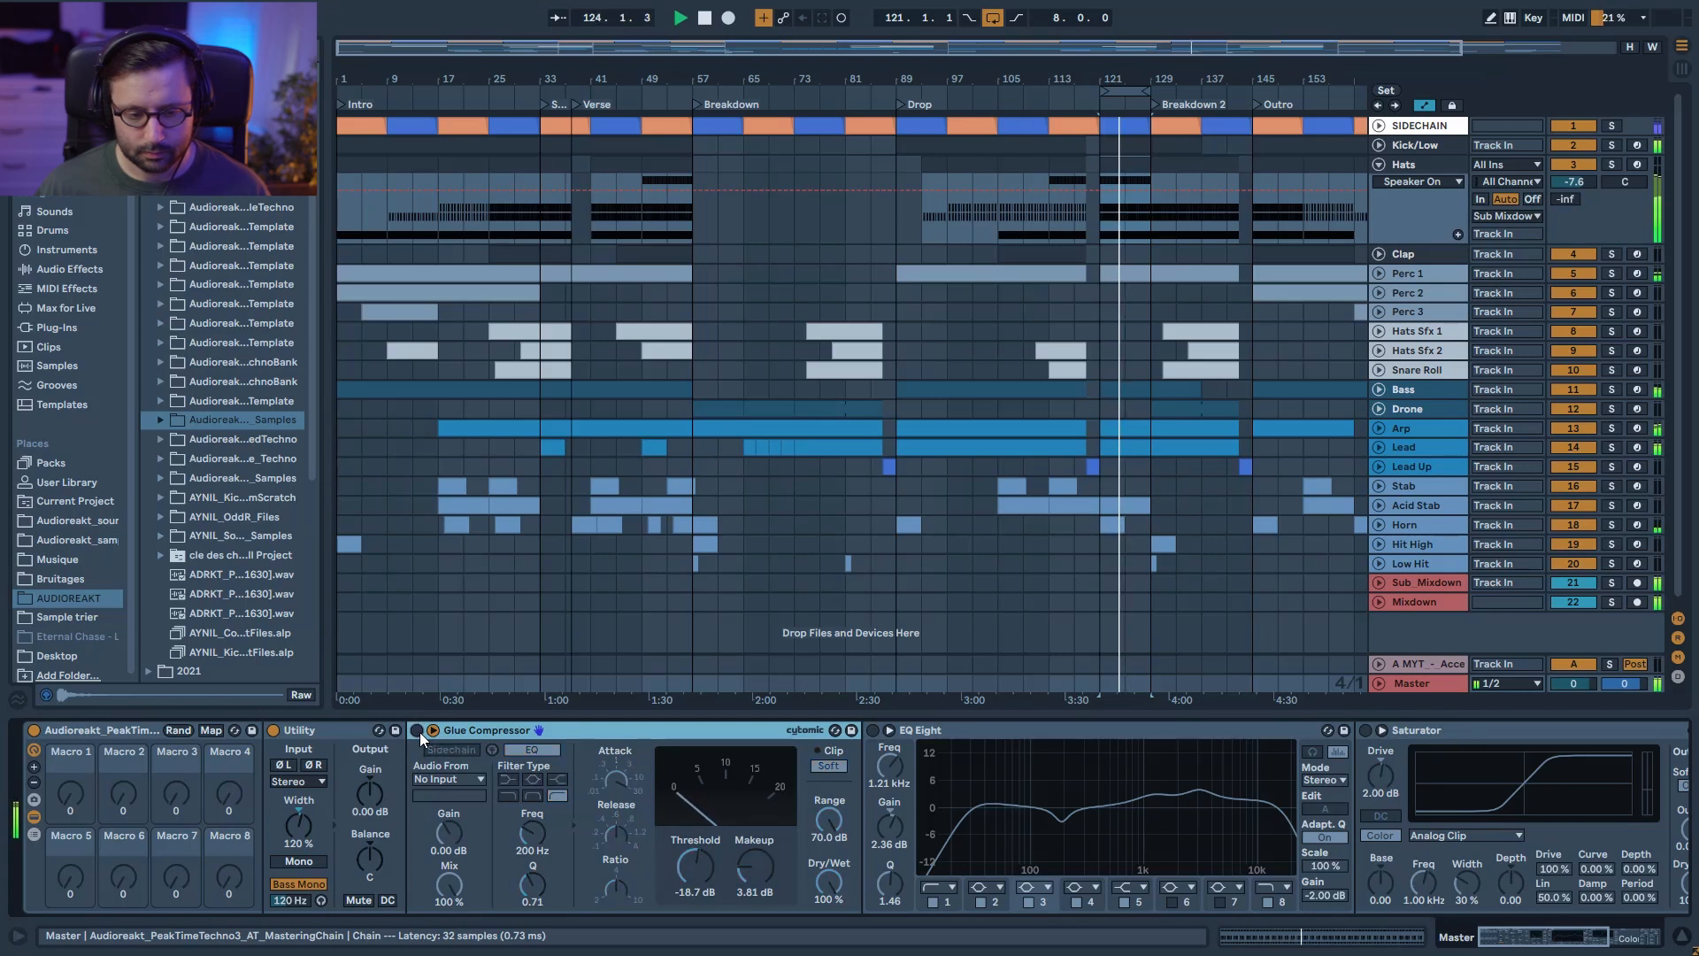
{"action": "left_click", "coordinate": [420, 731]}
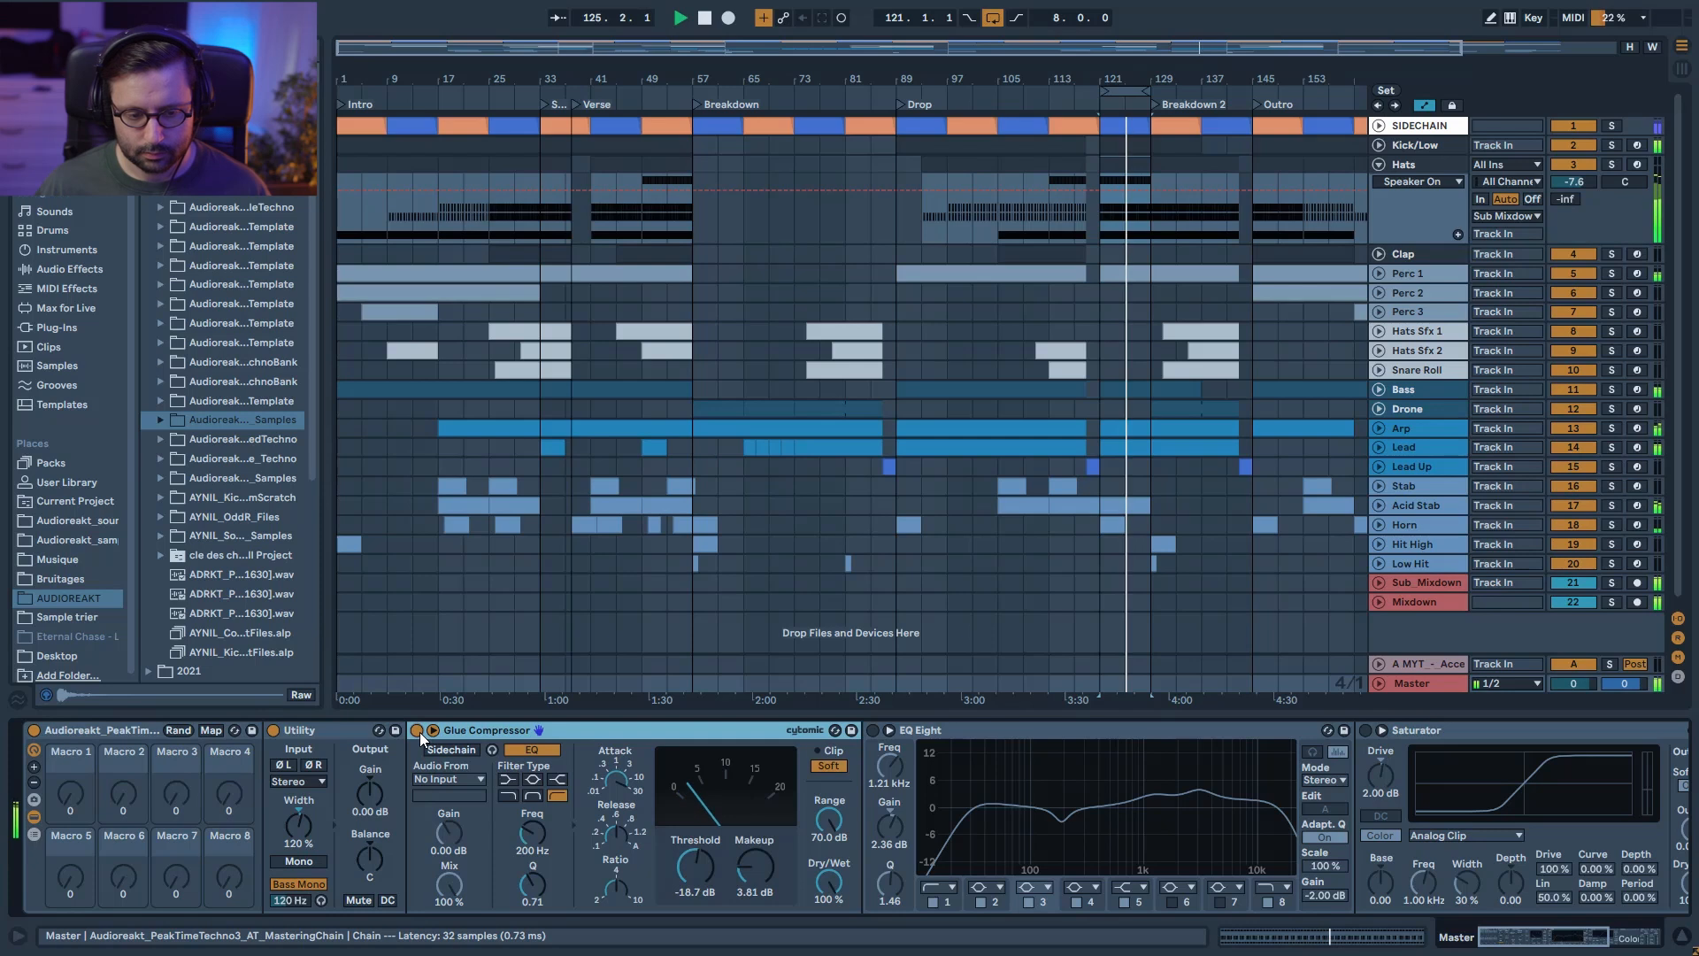
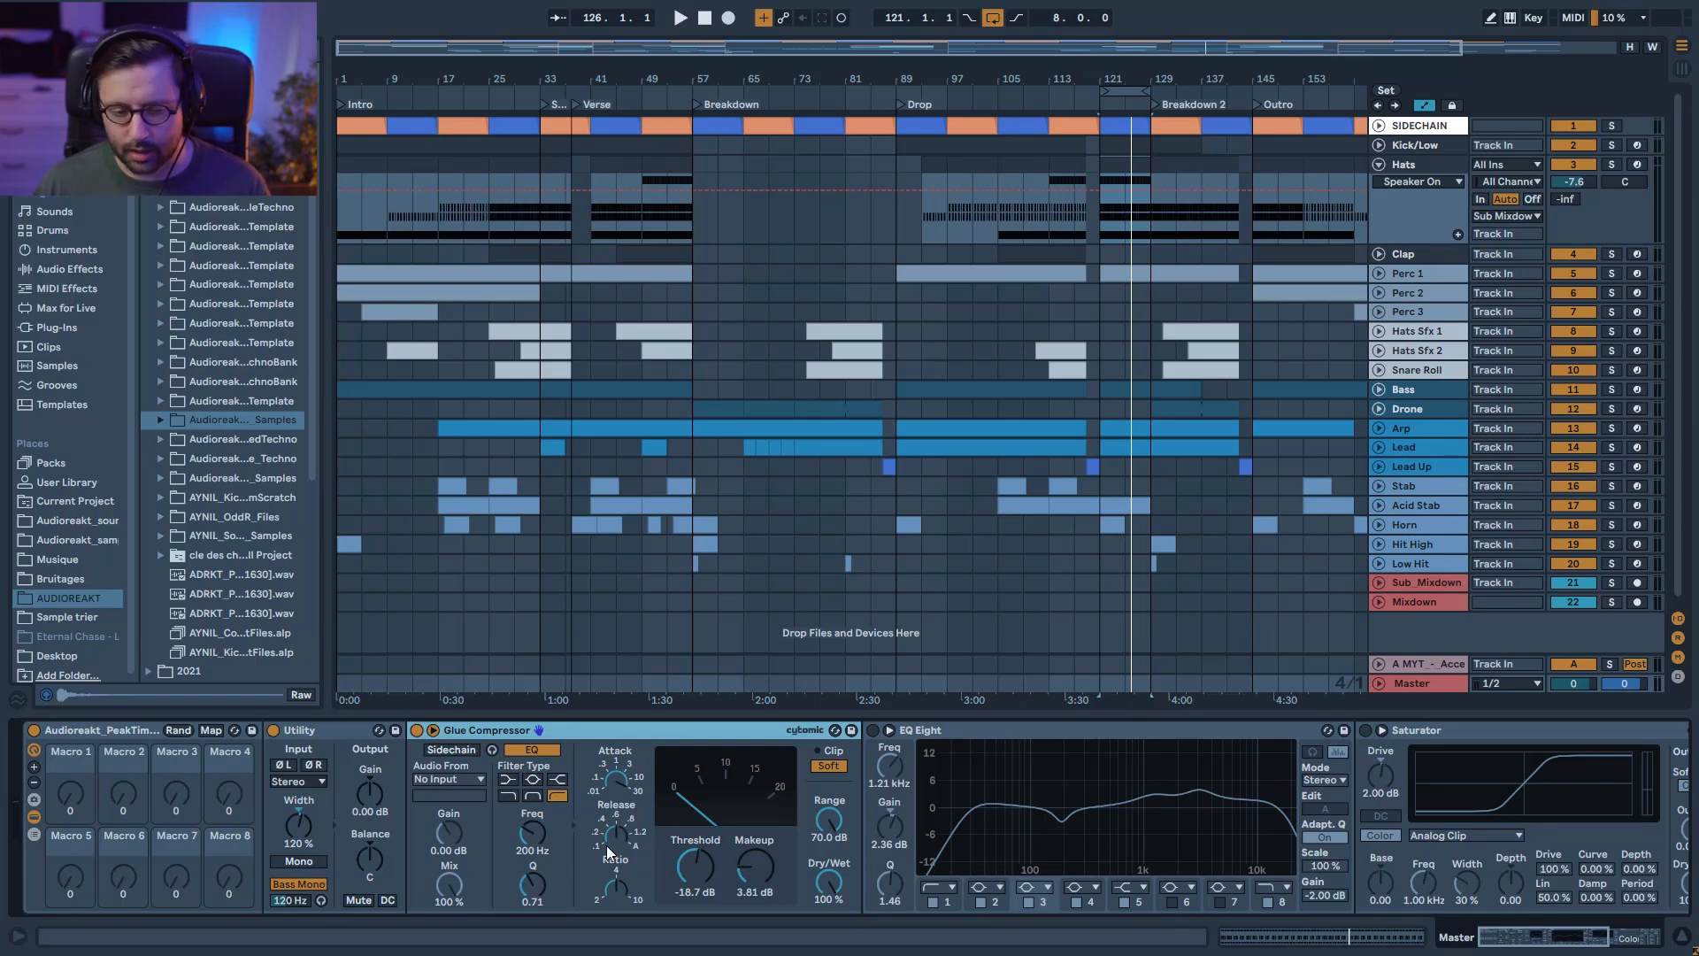
Step: Turn off the Glue Compressor's soft clipping, reset its Makeup to 0 dB, and set its Threshold to -18.7 dB during loop playback
{"action": "key", "text": "space"}
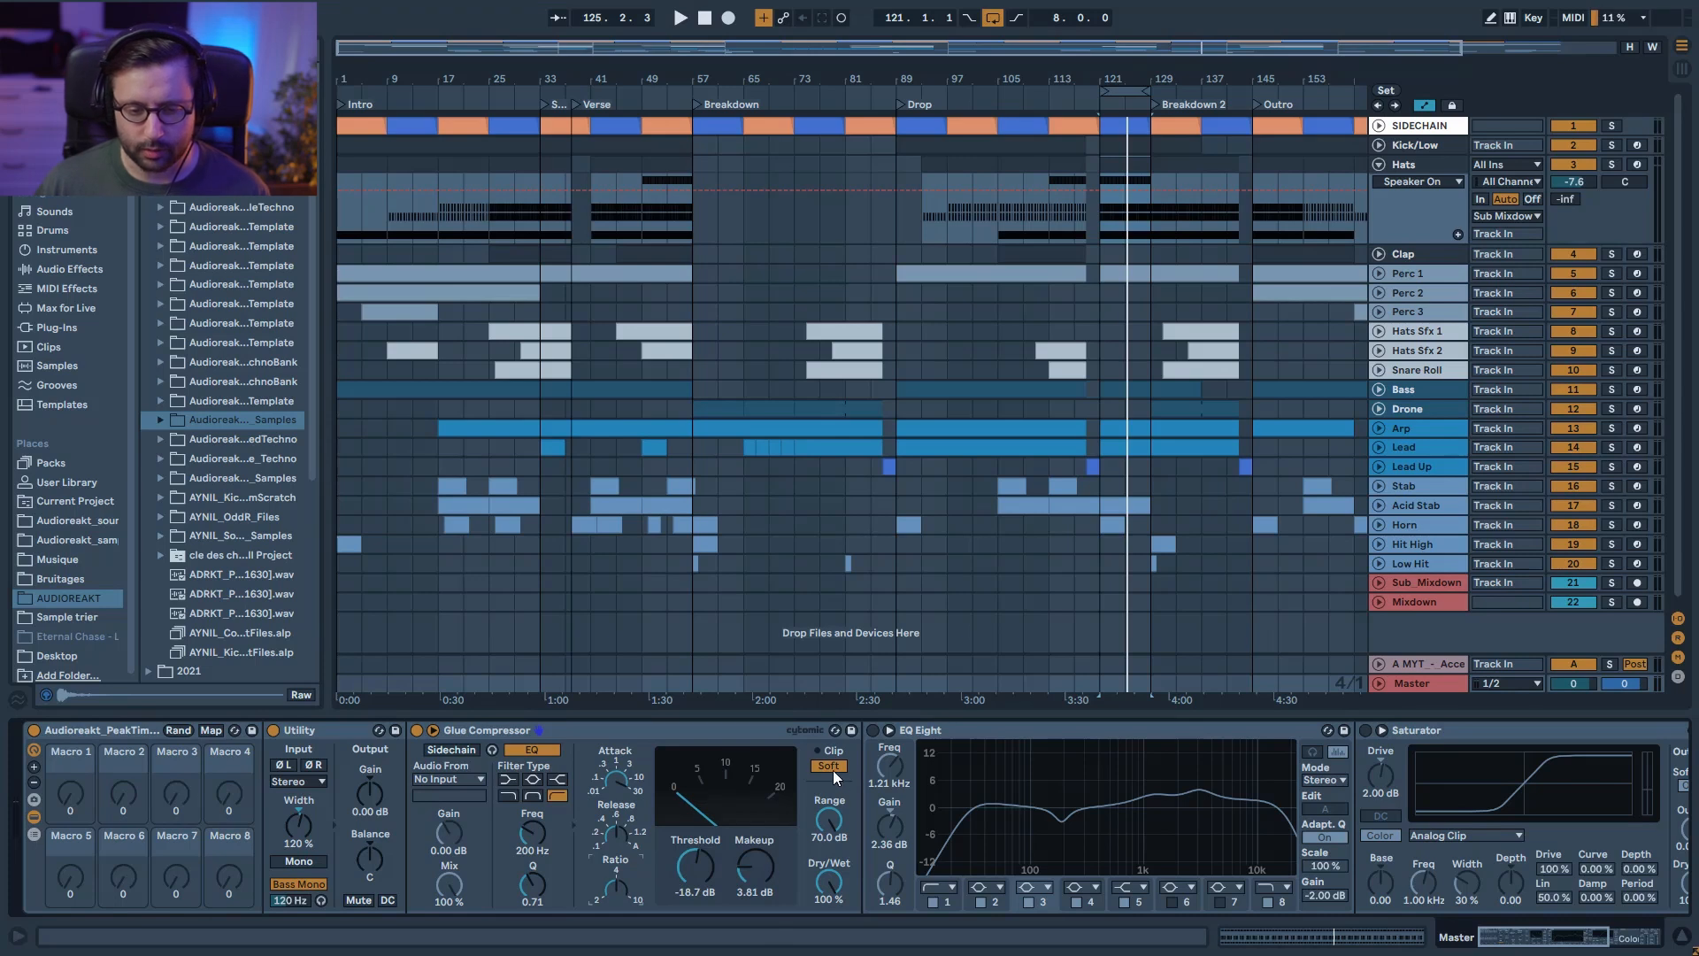
{"action": "double_click", "coordinate": [768, 868]}
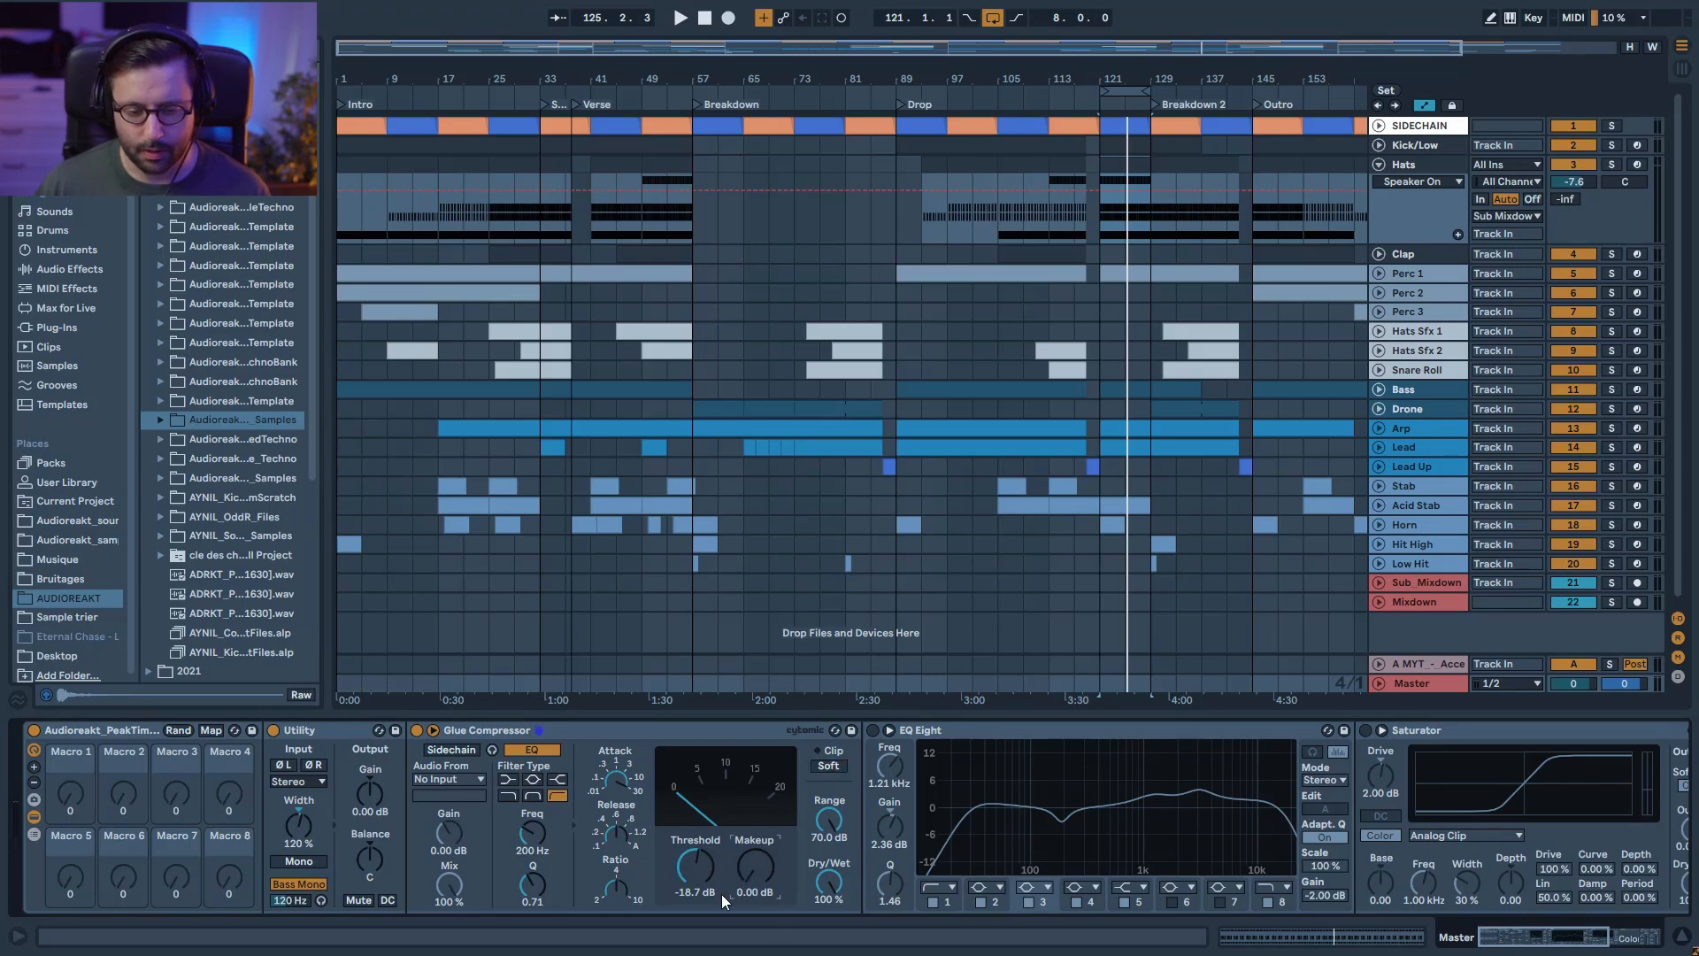
{"action": "key", "text": "space"}
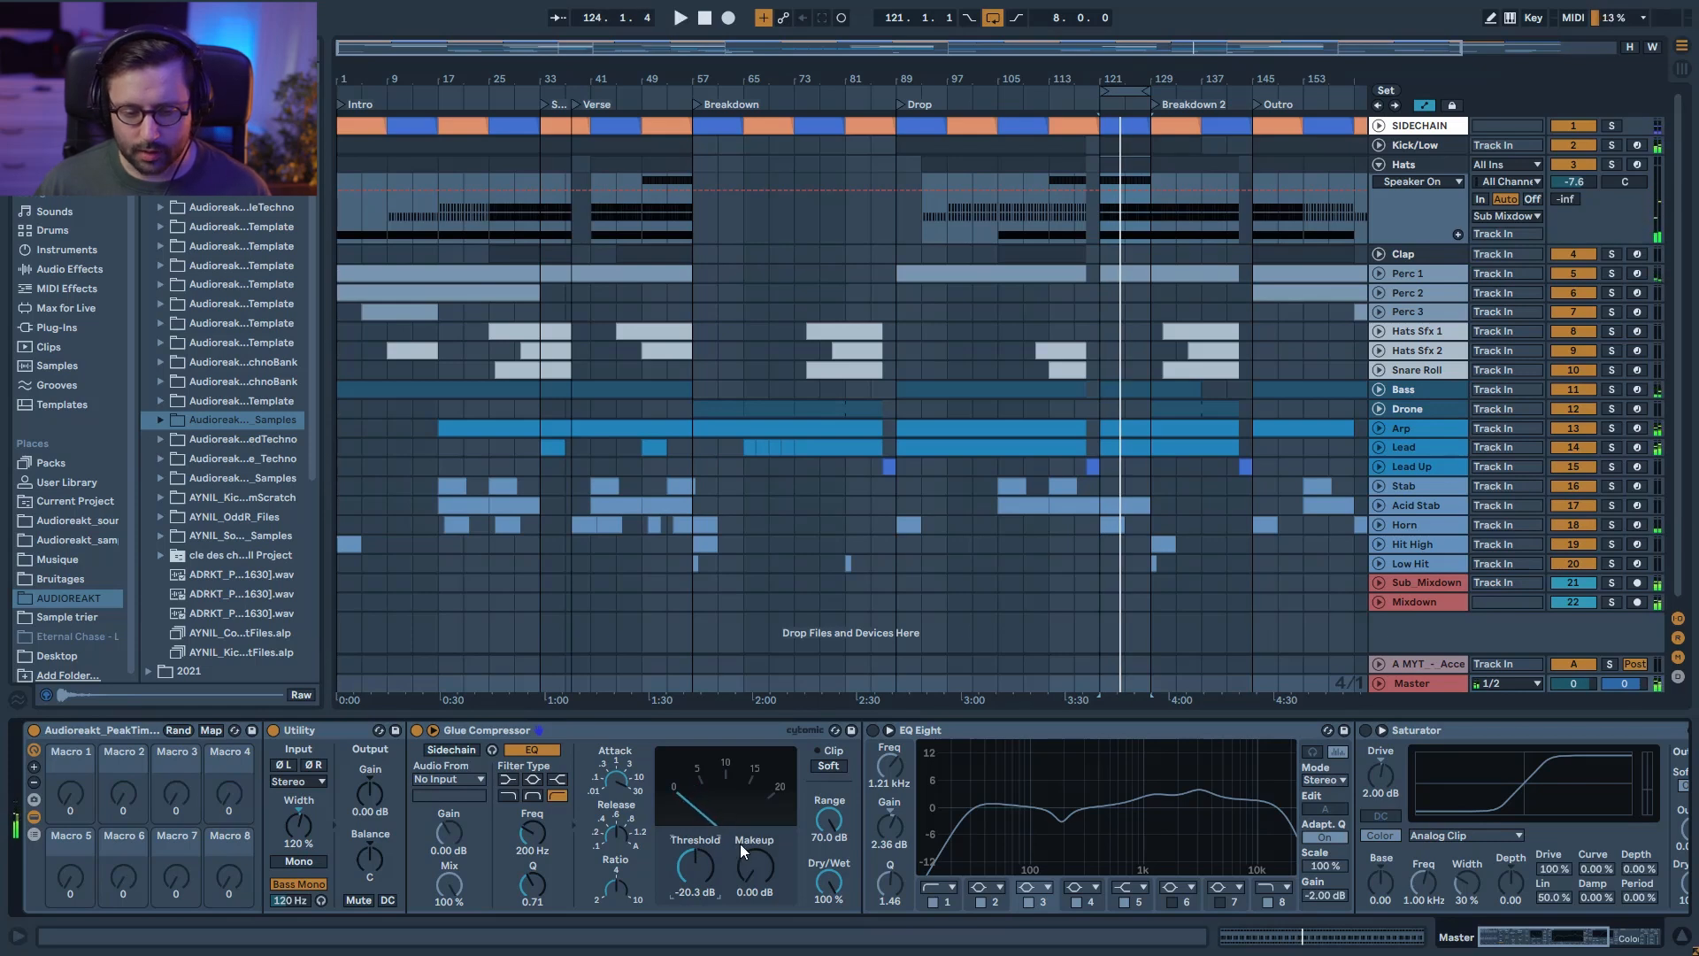
{"action": "left_click_drag", "start_coordinate": [698, 877], "coordinate": [699, 871]}
{"action": "key", "text": "space"}
{"action": "key", "text": "space"}
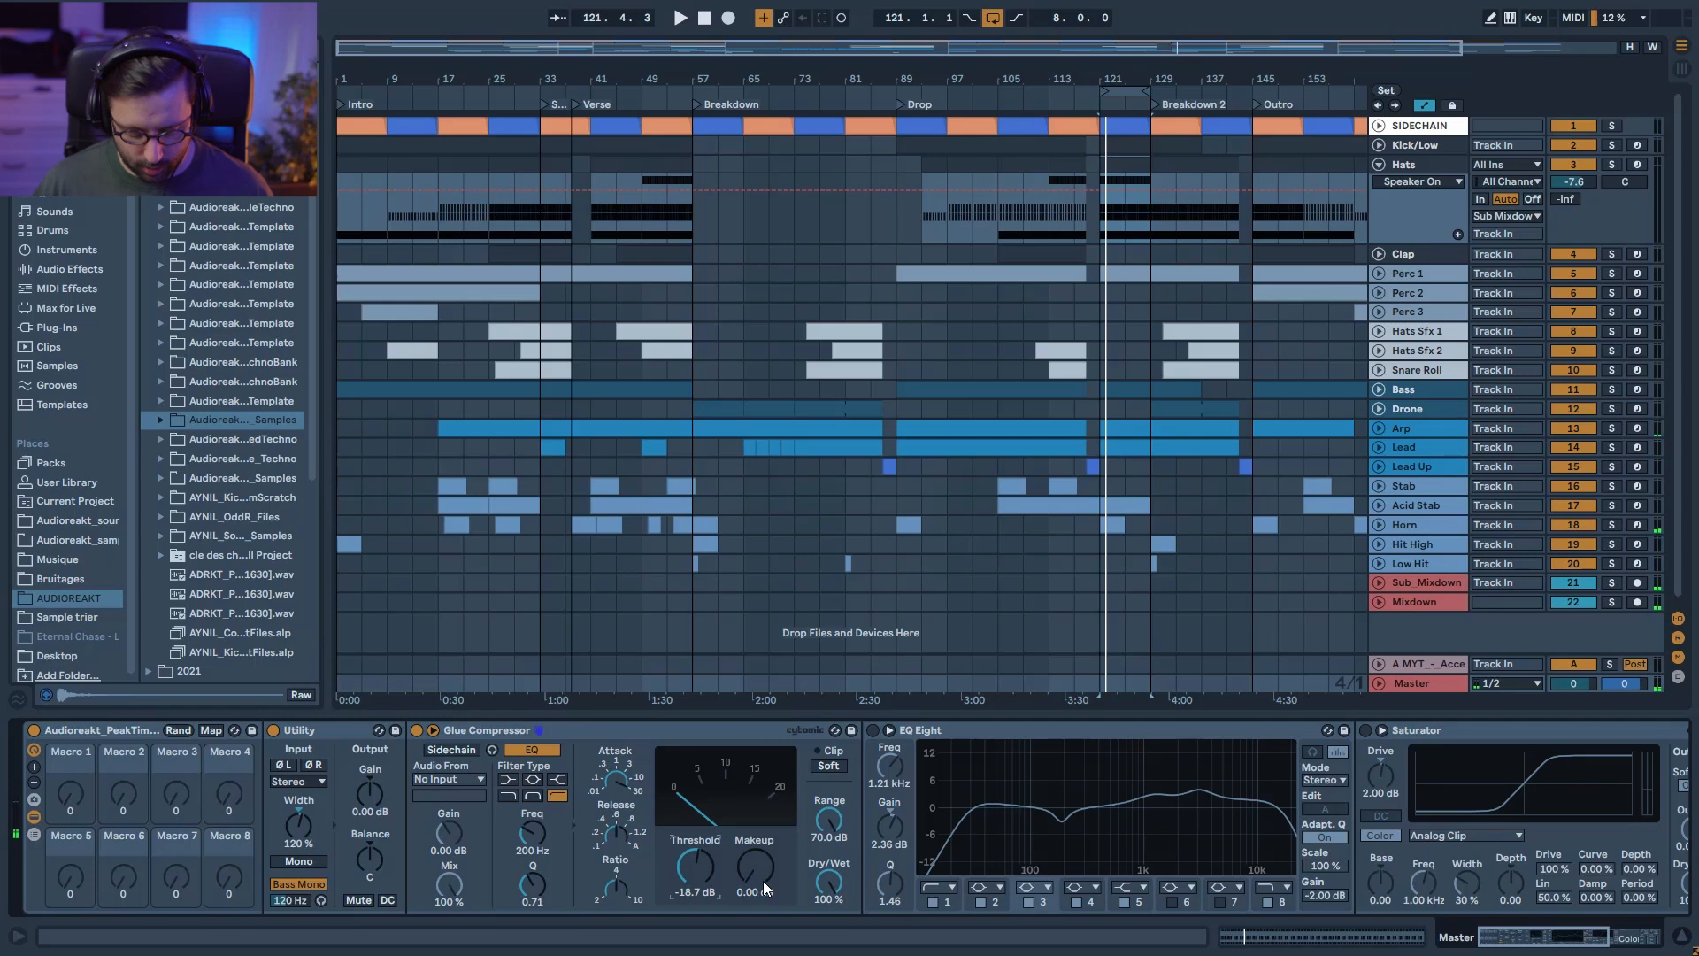
Step: Set the Glue Compressor's Makeup to 3.81 dB and turn its soft clipping back on during loop playback
{"action": "key", "text": "space"}
{"action": "left_click_drag", "start_coordinate": [763, 879], "coordinate": [761, 876]}
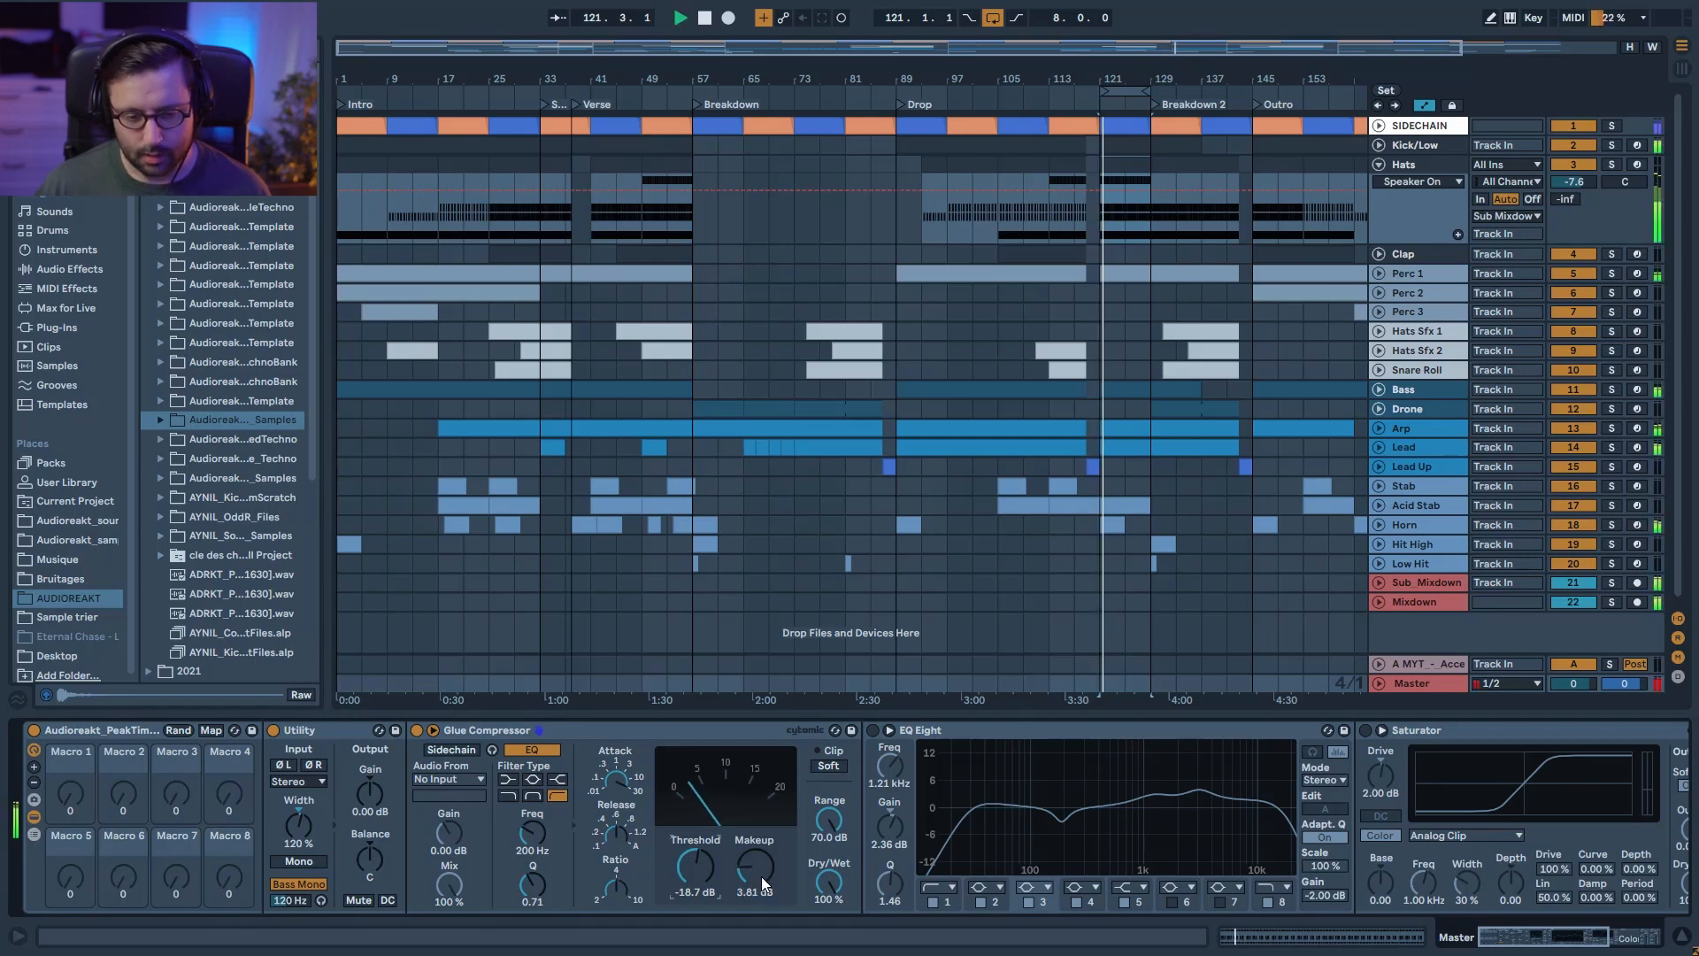
{"action": "left_click", "coordinate": [829, 767]}
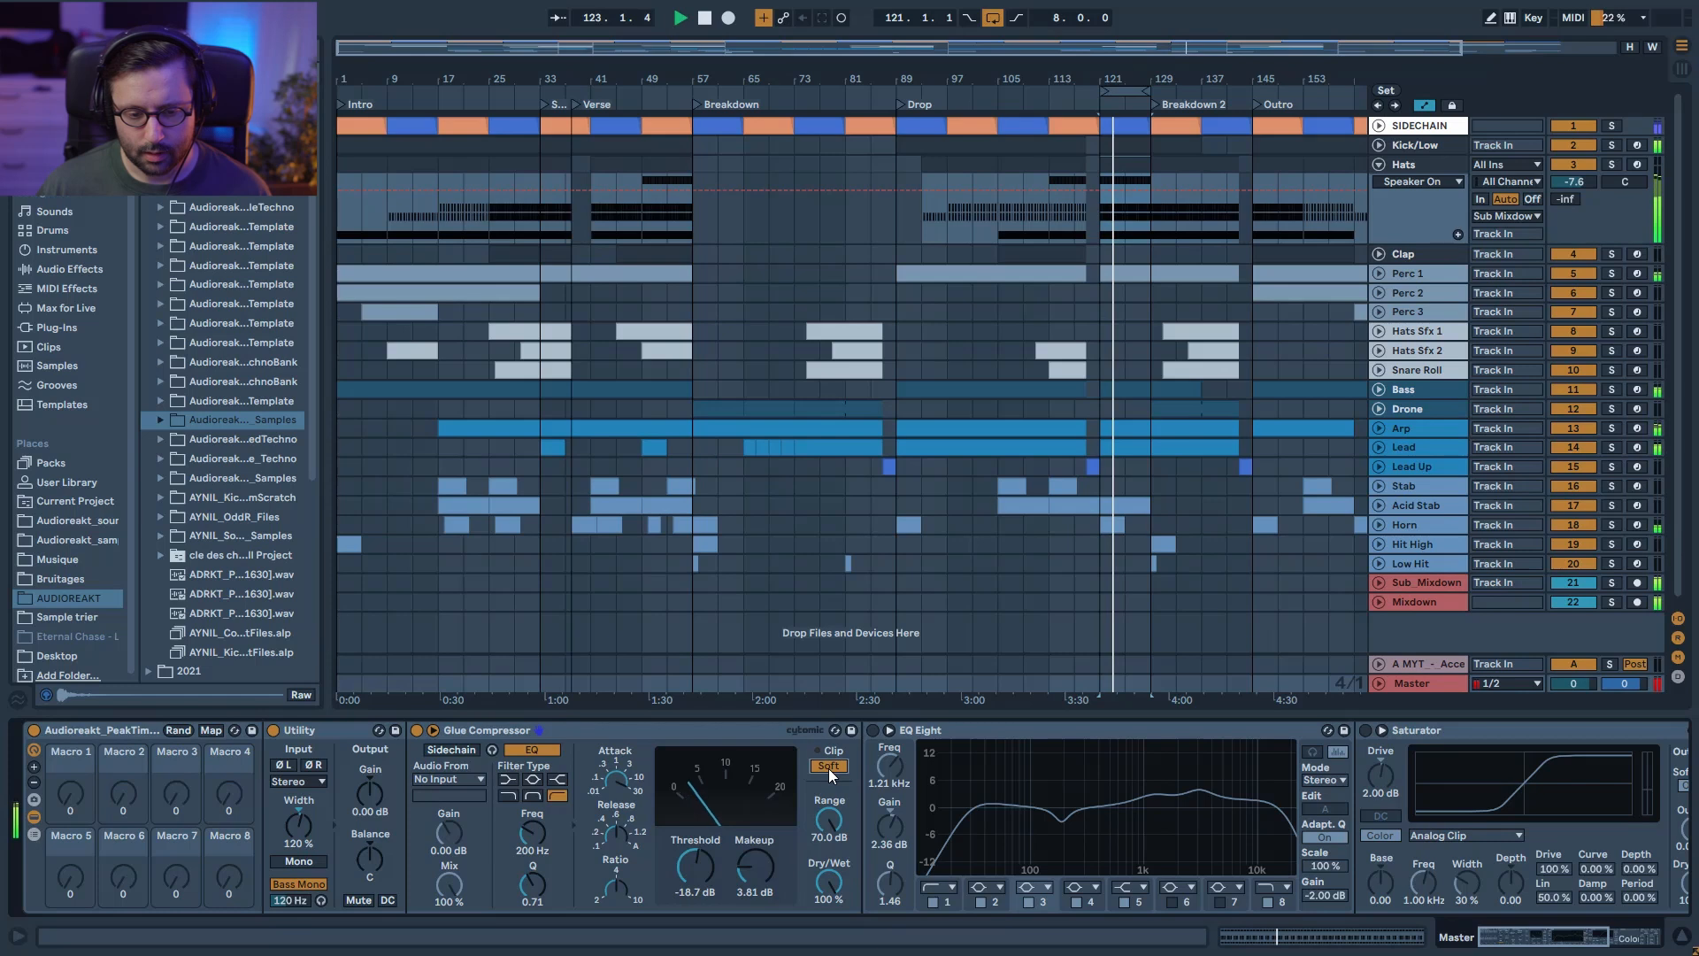
Step: Compare the looped section with the Glue Compressor bypassed and active, twice in a row
{"action": "left_click", "coordinate": [417, 729]}
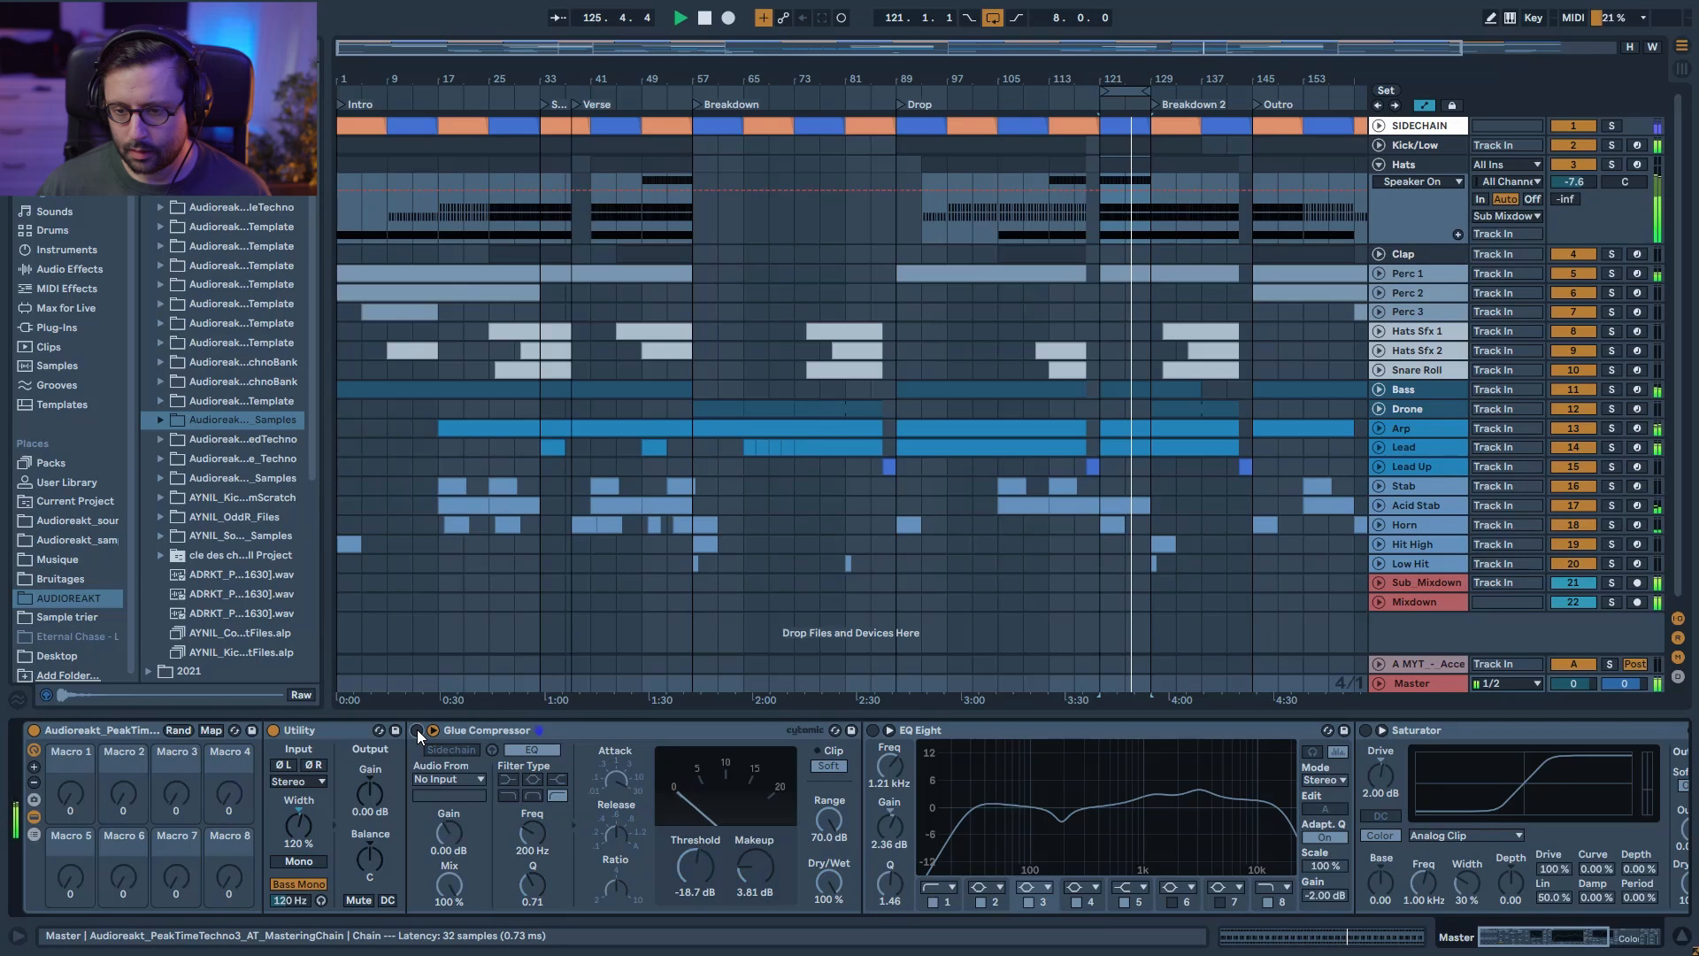
{"action": "left_click", "coordinate": [417, 729]}
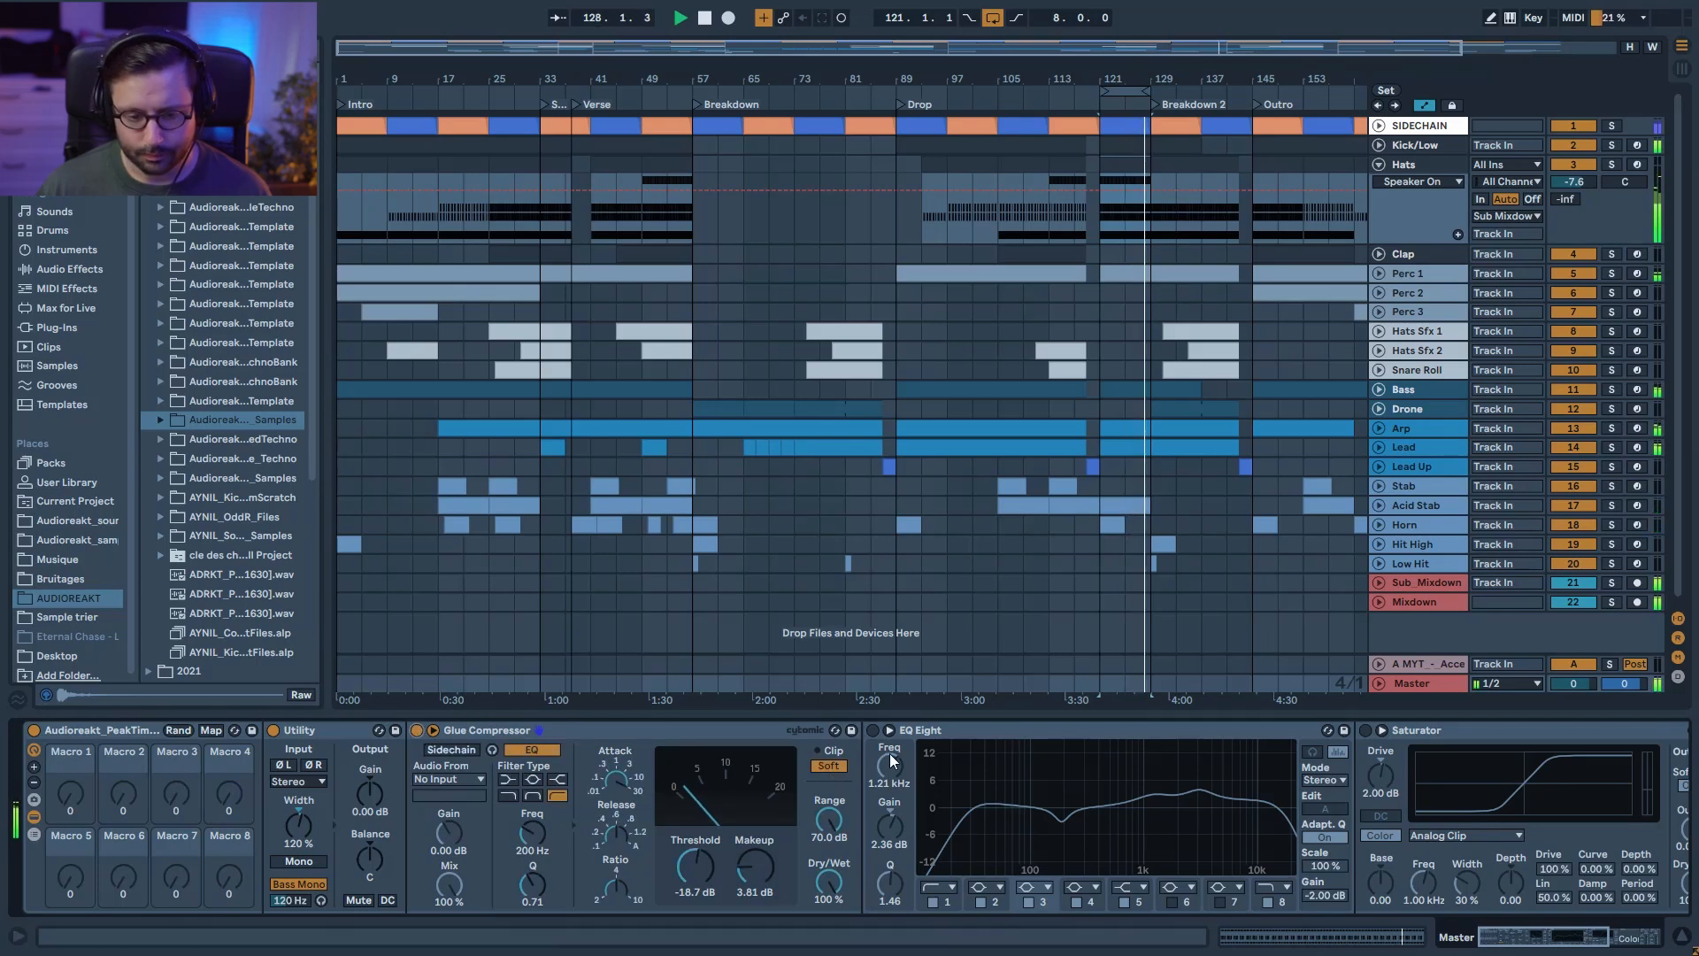
{"action": "left_click", "coordinate": [420, 734]}
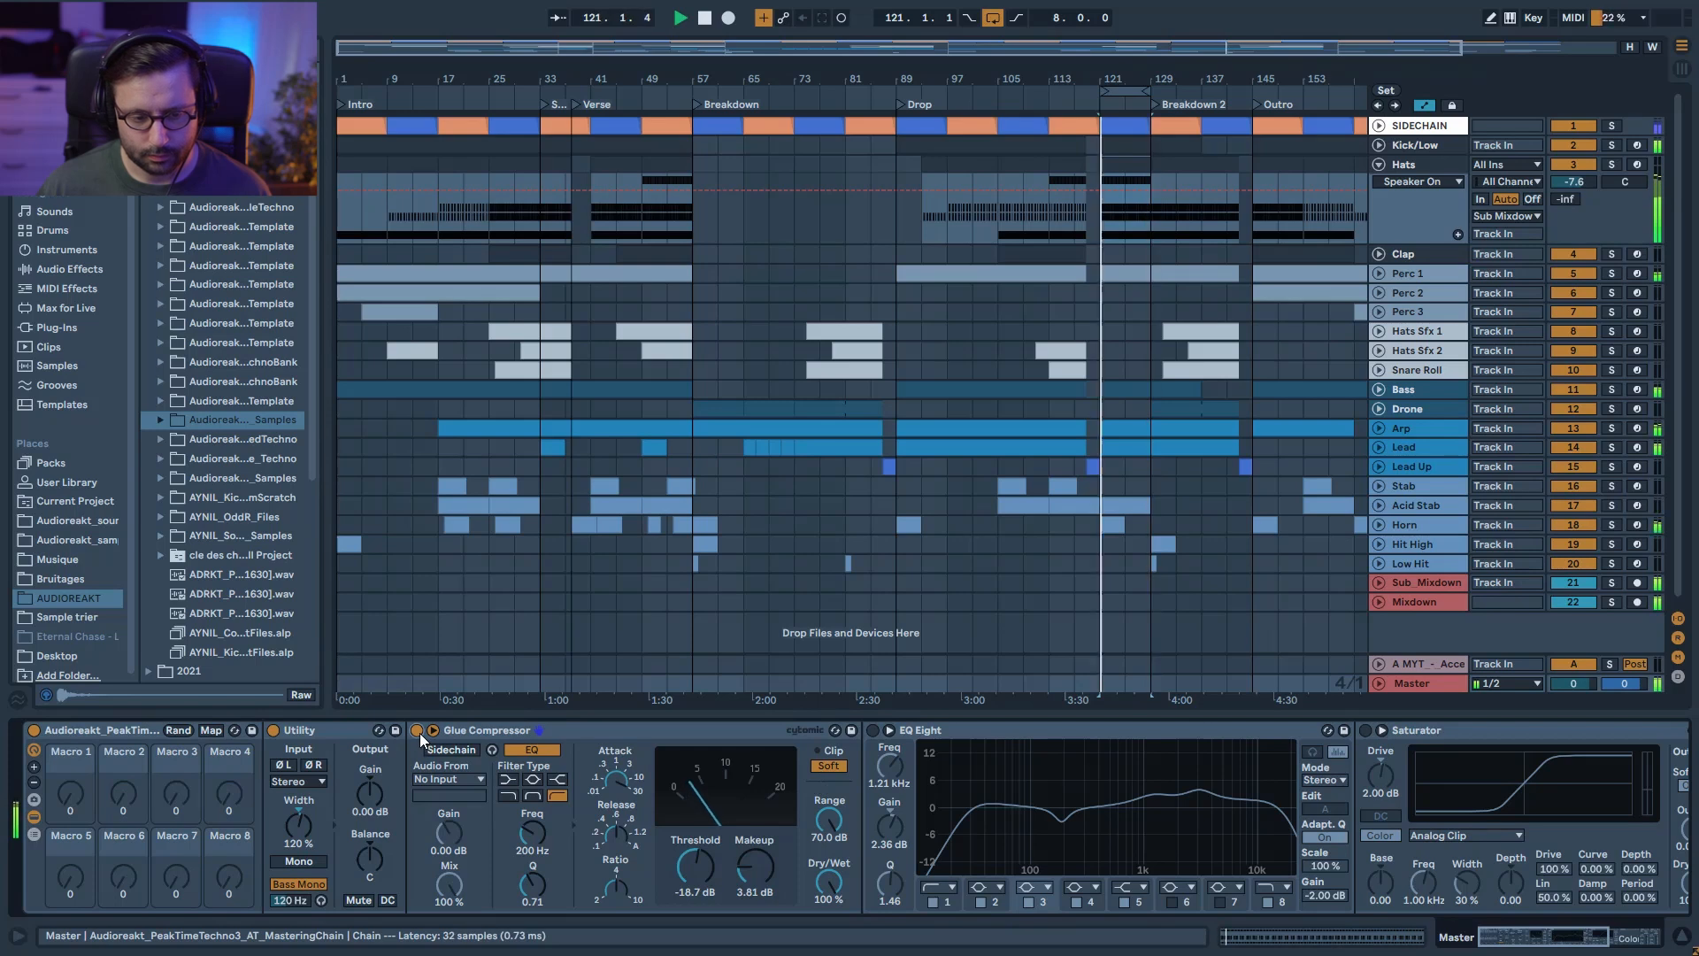
{"action": "left_click", "coordinate": [419, 732]}
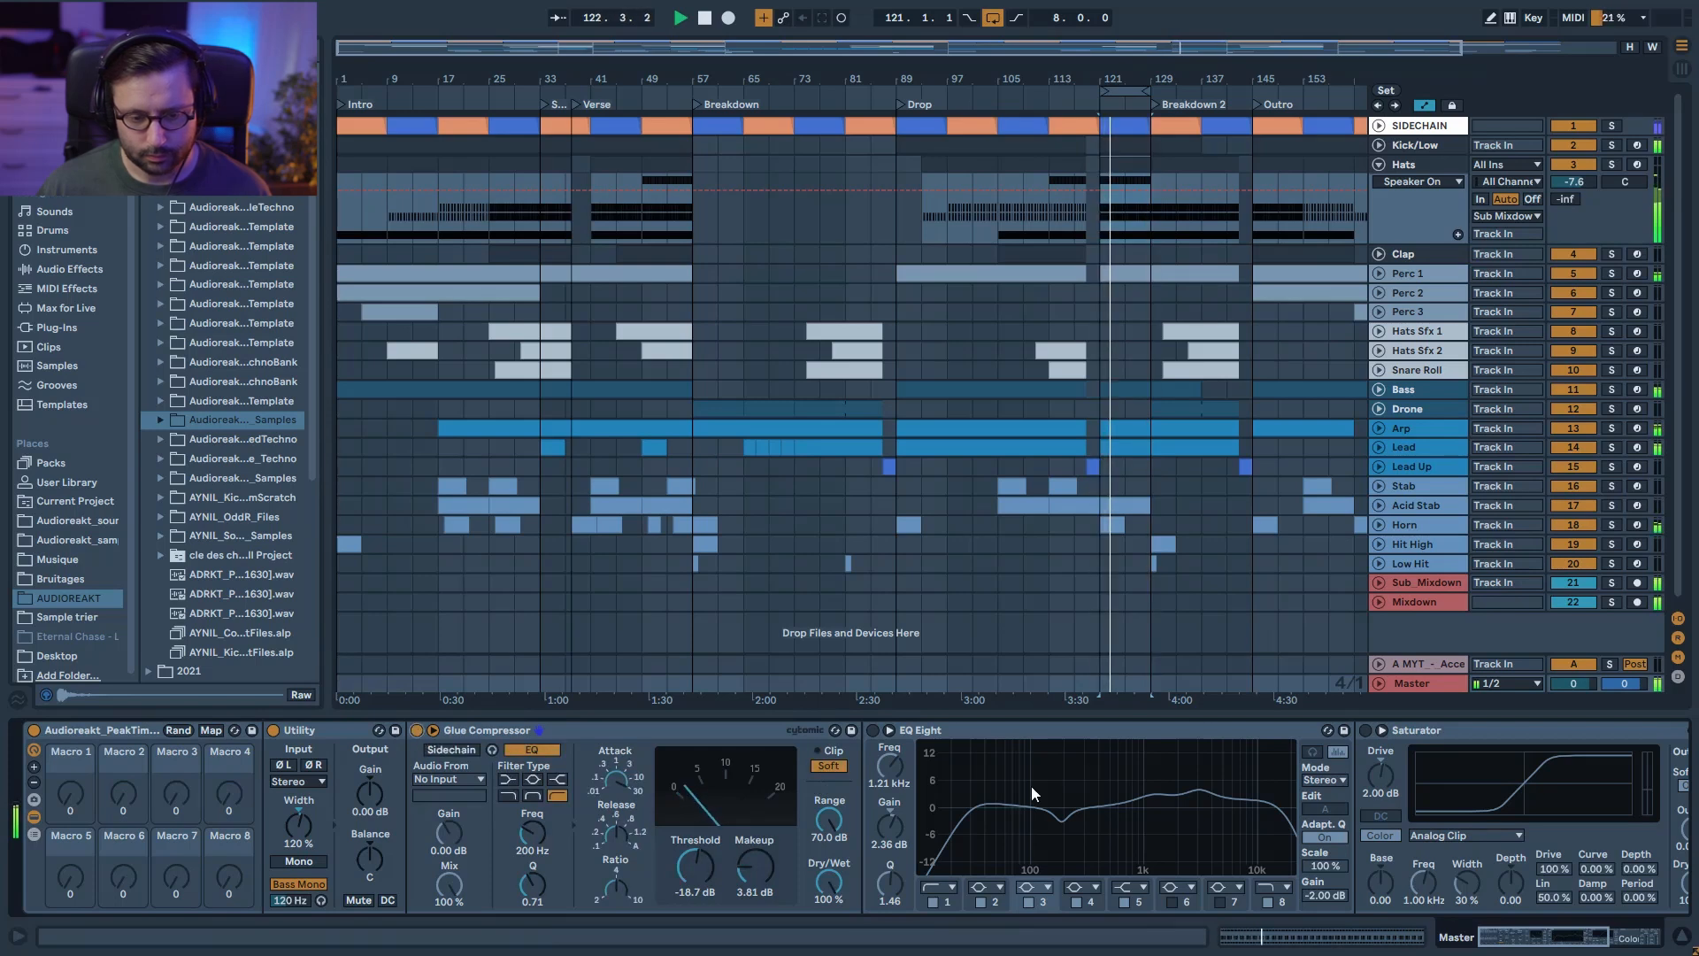
Step: Enable the mastering chain's EQ Eight and restart playback of the loop at bar 121
{"action": "left_click", "coordinate": [871, 730]}
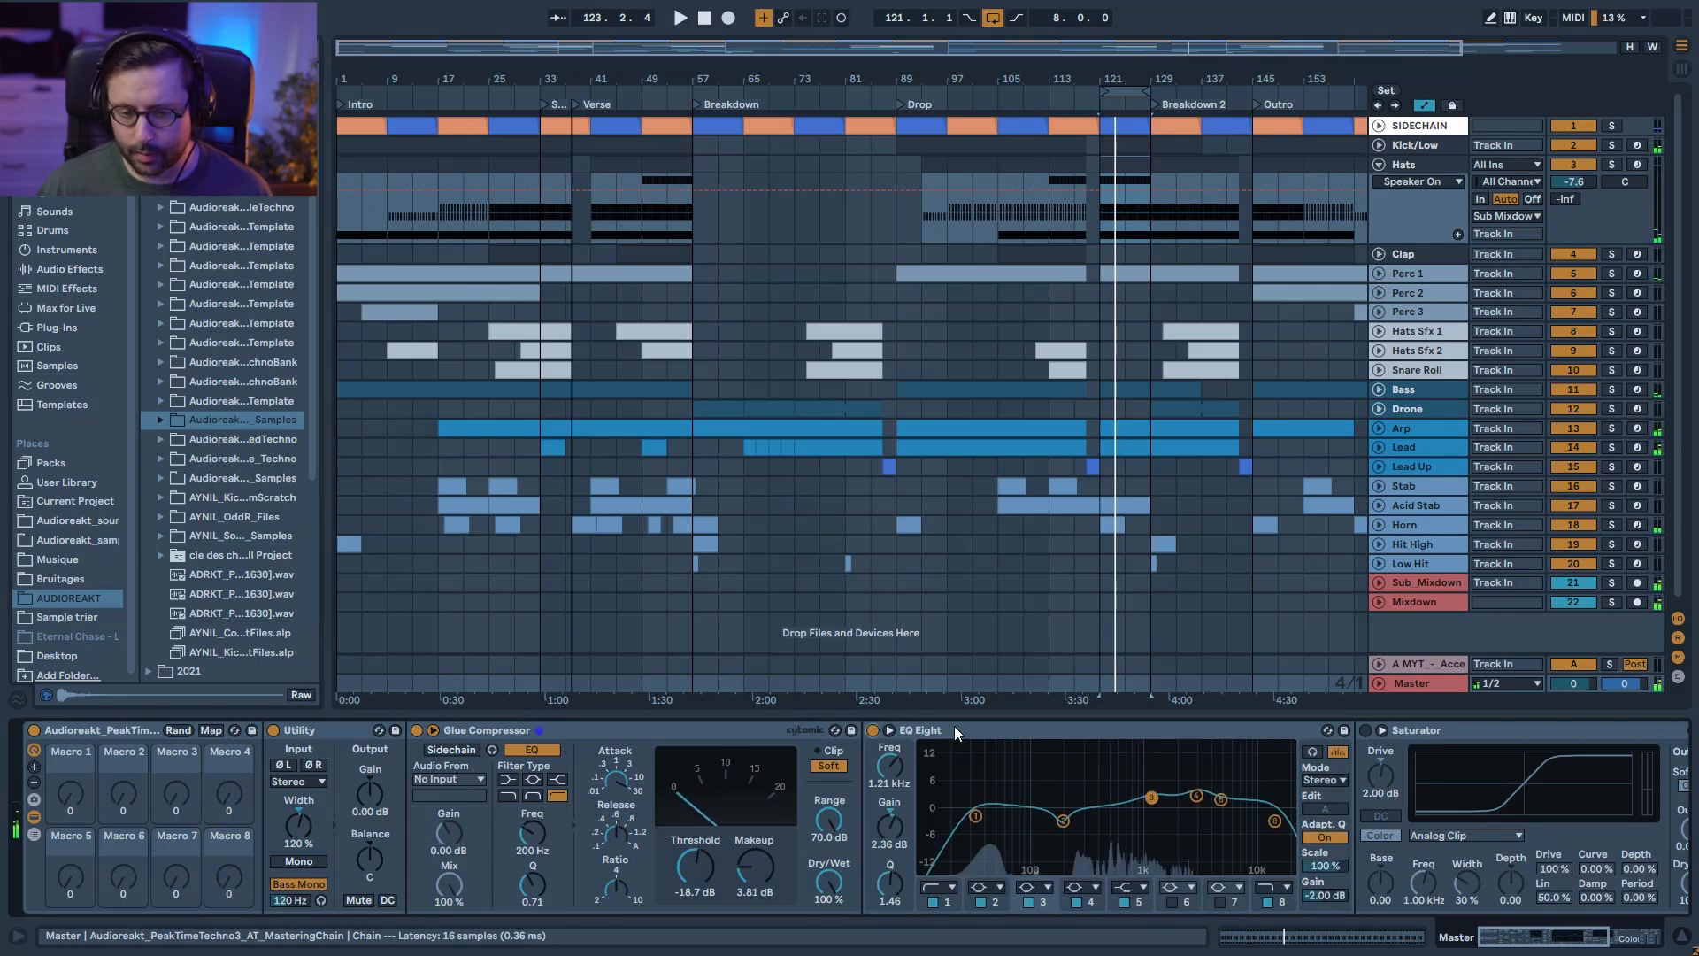
{"action": "left_click", "coordinate": [956, 729]}
{"action": "key", "text": "space"}
Step: Compare the loop with EQ Eight's low-cut band 1 and its band 2 dip each switched off and on
{"action": "left_click", "coordinate": [927, 900]}
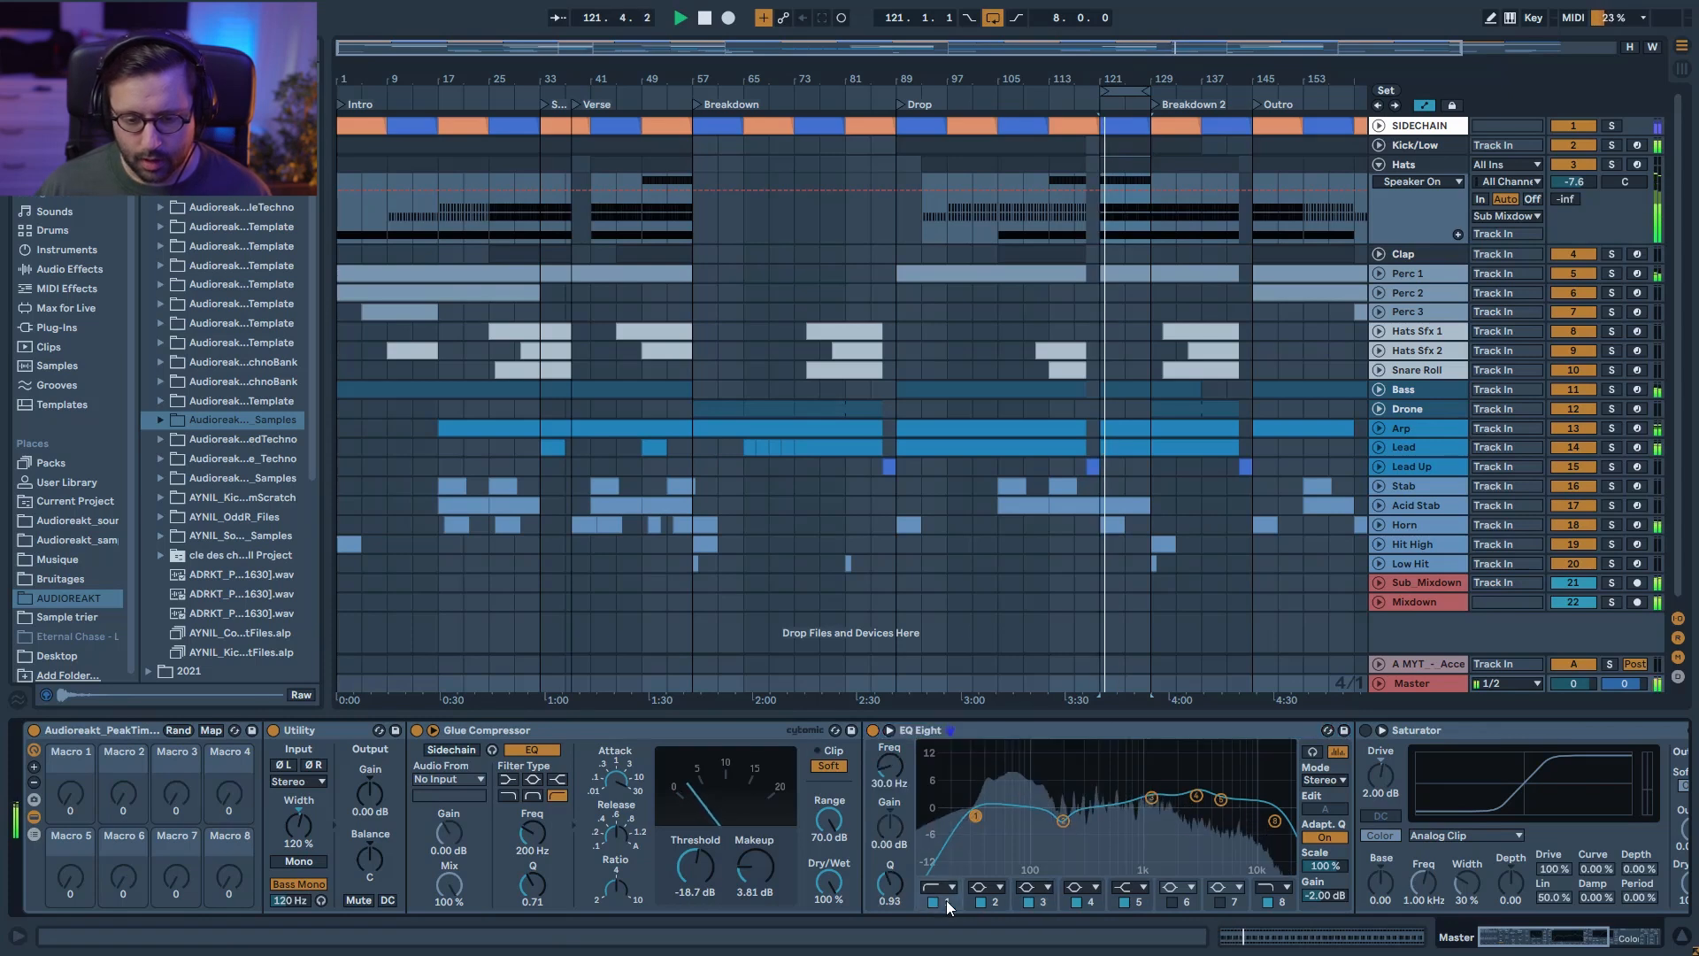
{"action": "left_click", "coordinate": [933, 901]}
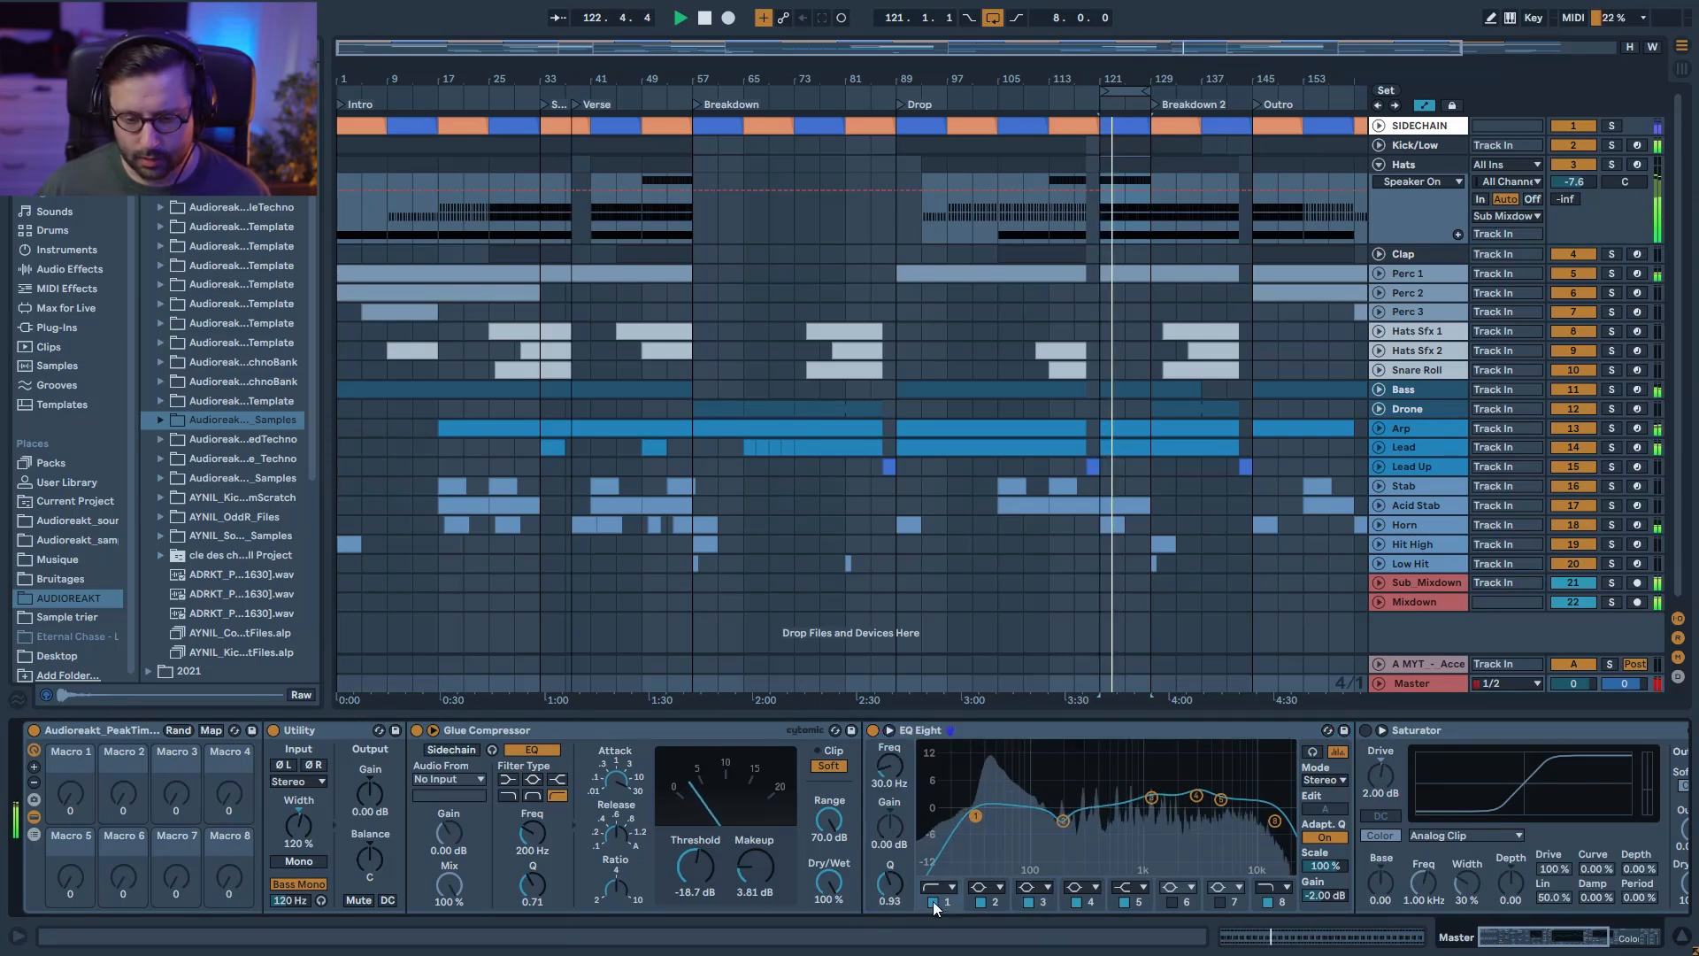
{"action": "left_click", "coordinate": [933, 901]}
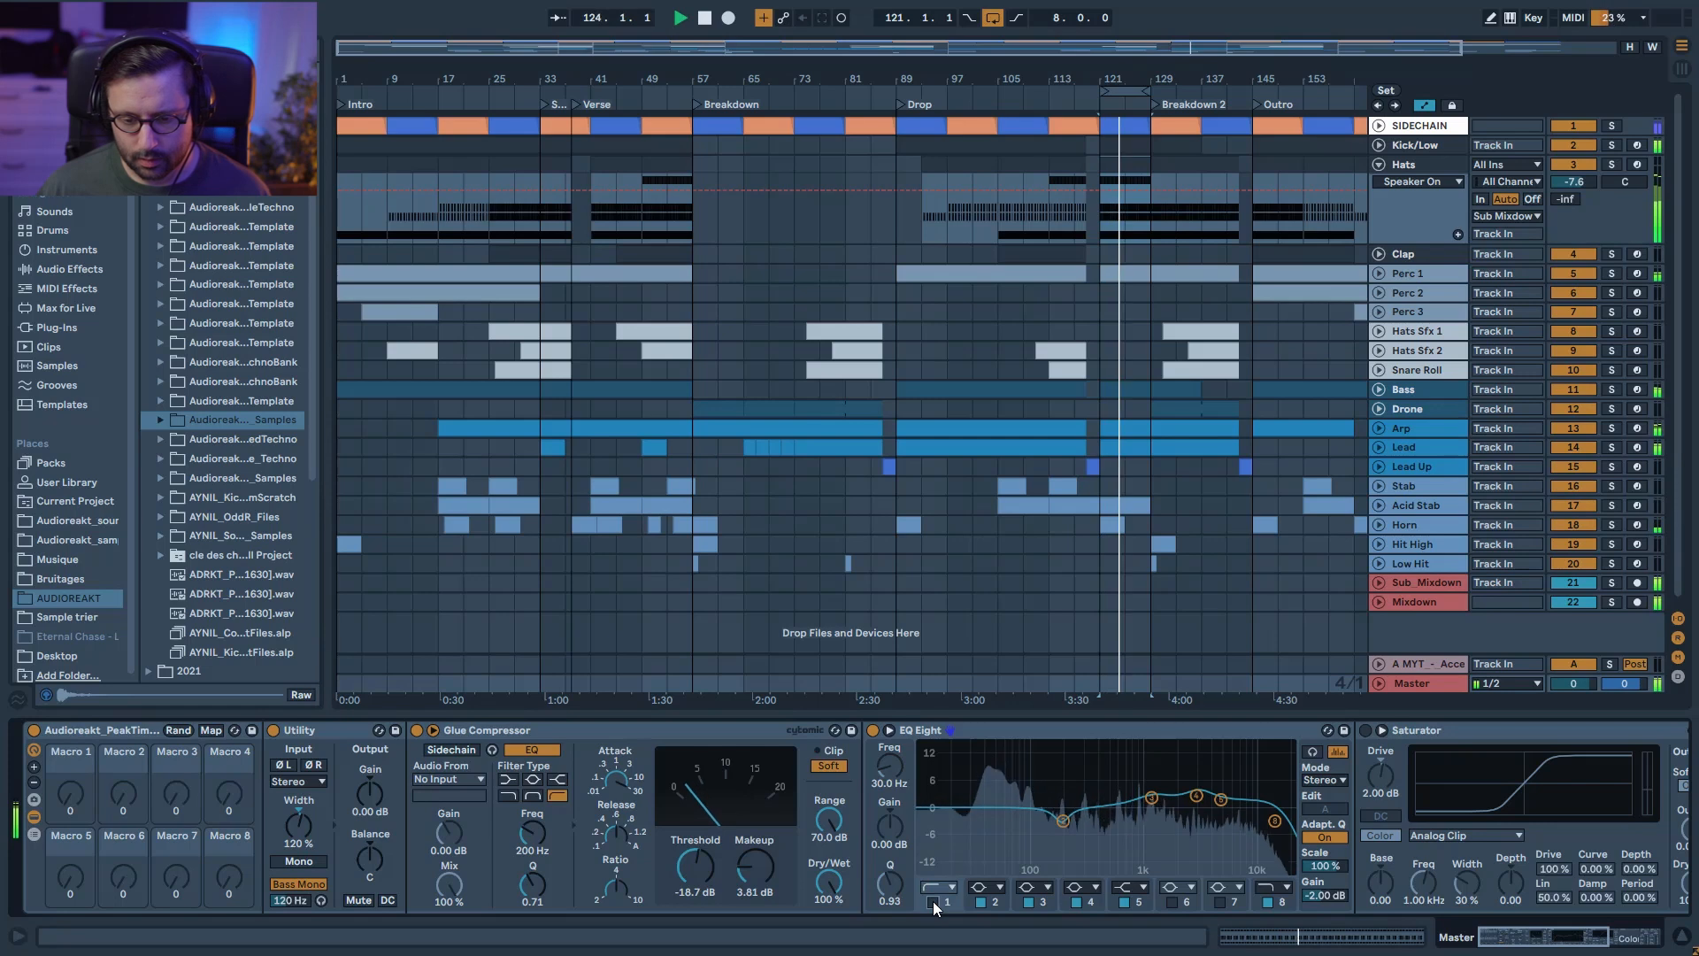
{"action": "left_click", "coordinate": [982, 901]}
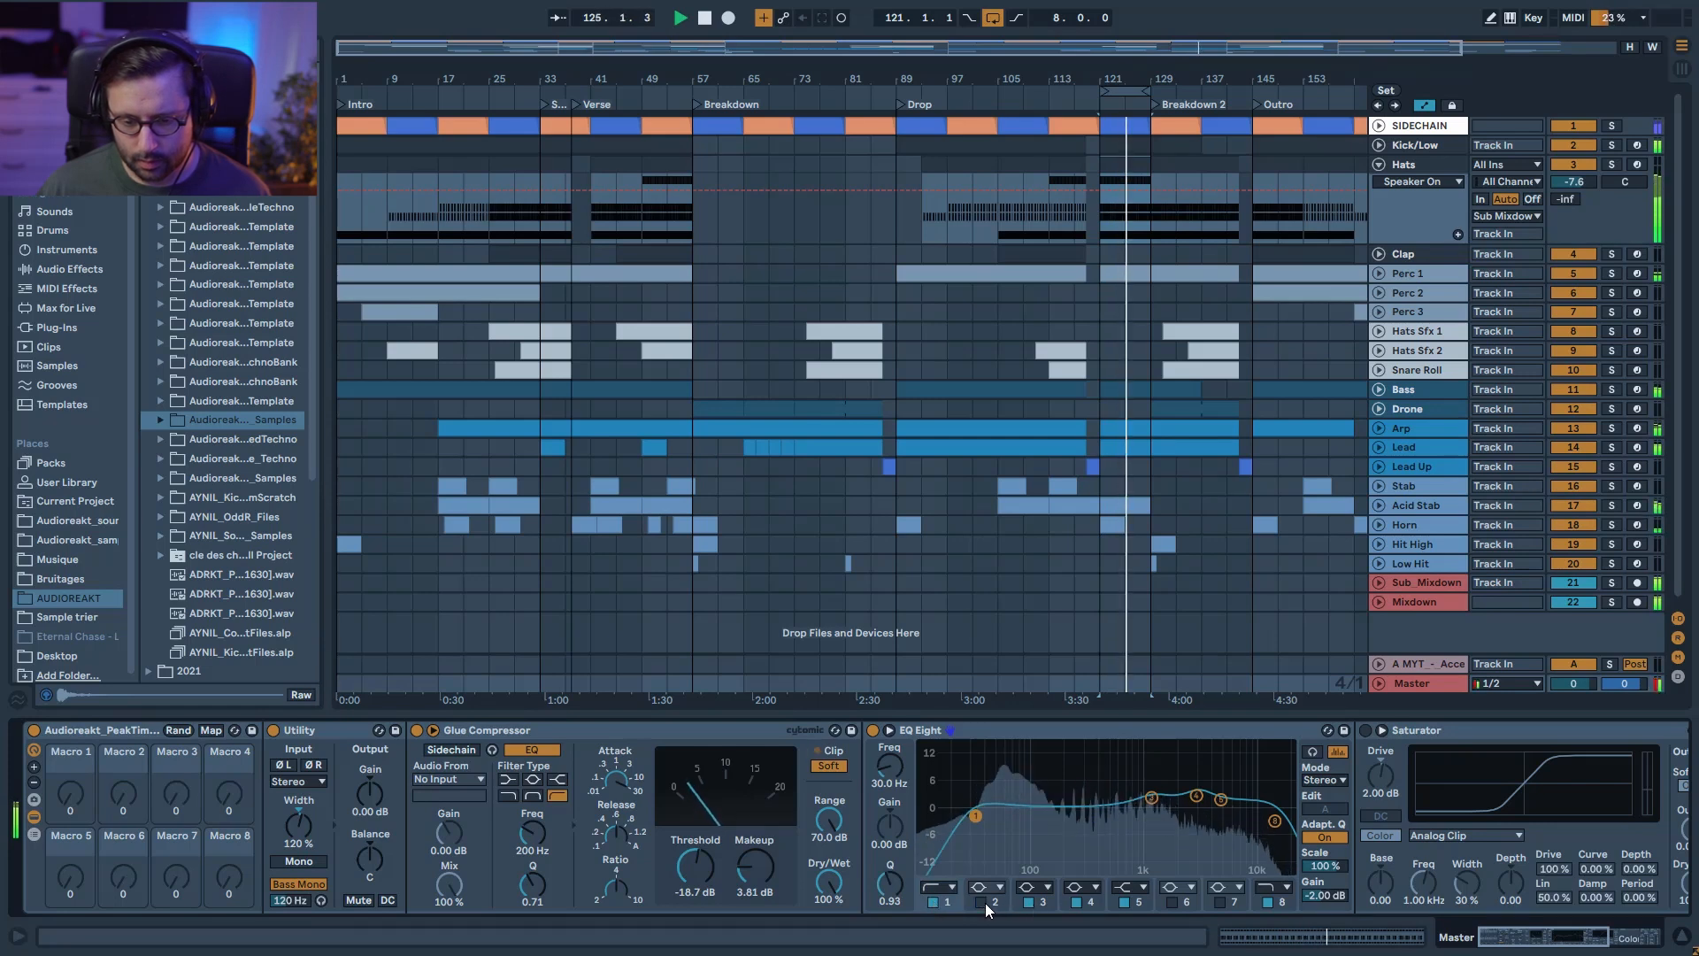
{"action": "left_click", "coordinate": [982, 901]}
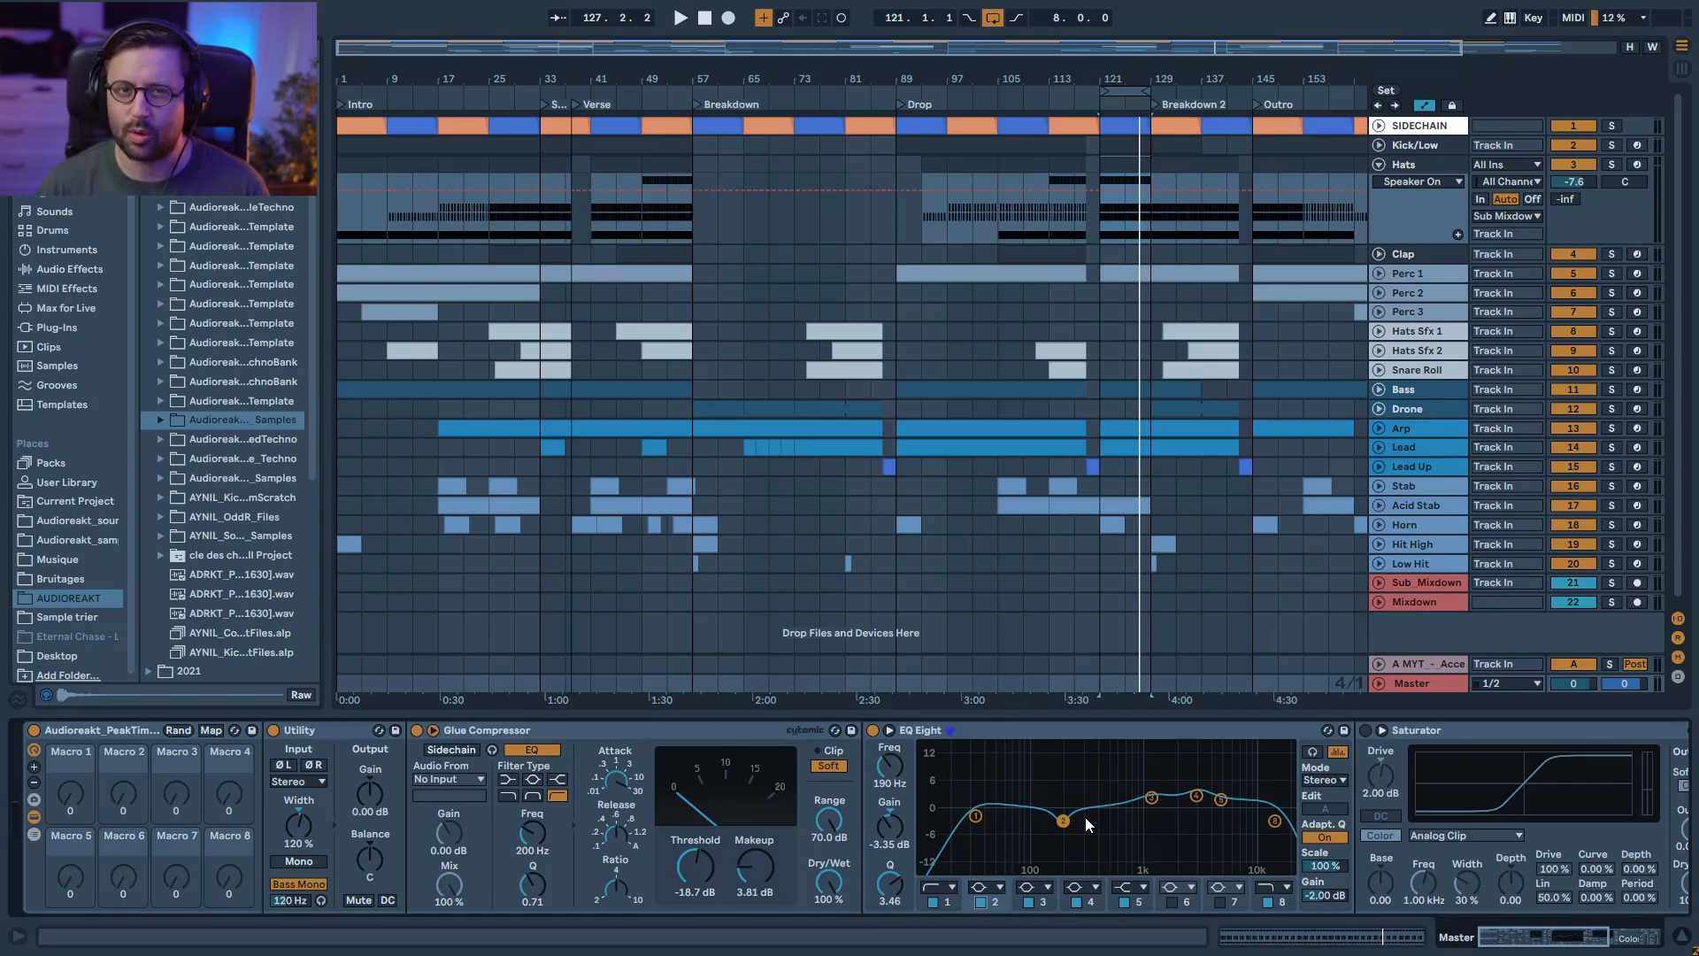
Step: Examine the frequency, gain and Q settings of EQ Eight's bands 3, 4 and 5
{"action": "left_click_drag", "start_coordinate": [1539, 934], "coordinate": [1554, 937]}
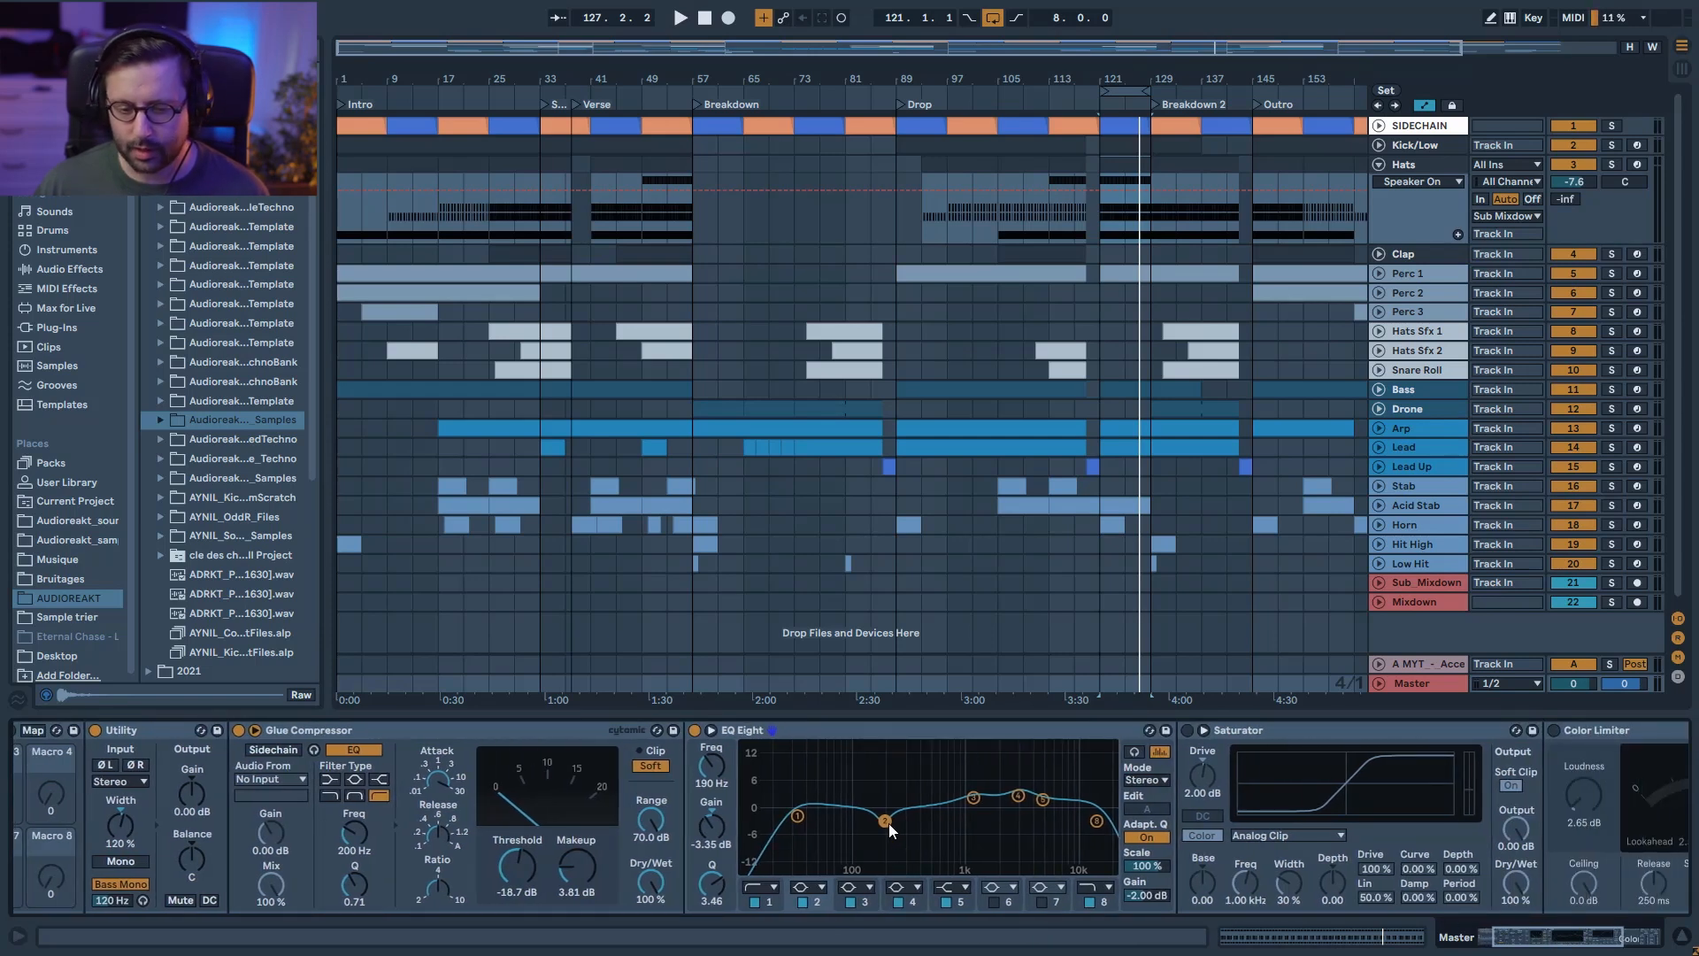
{"action": "left_click", "coordinate": [876, 903]}
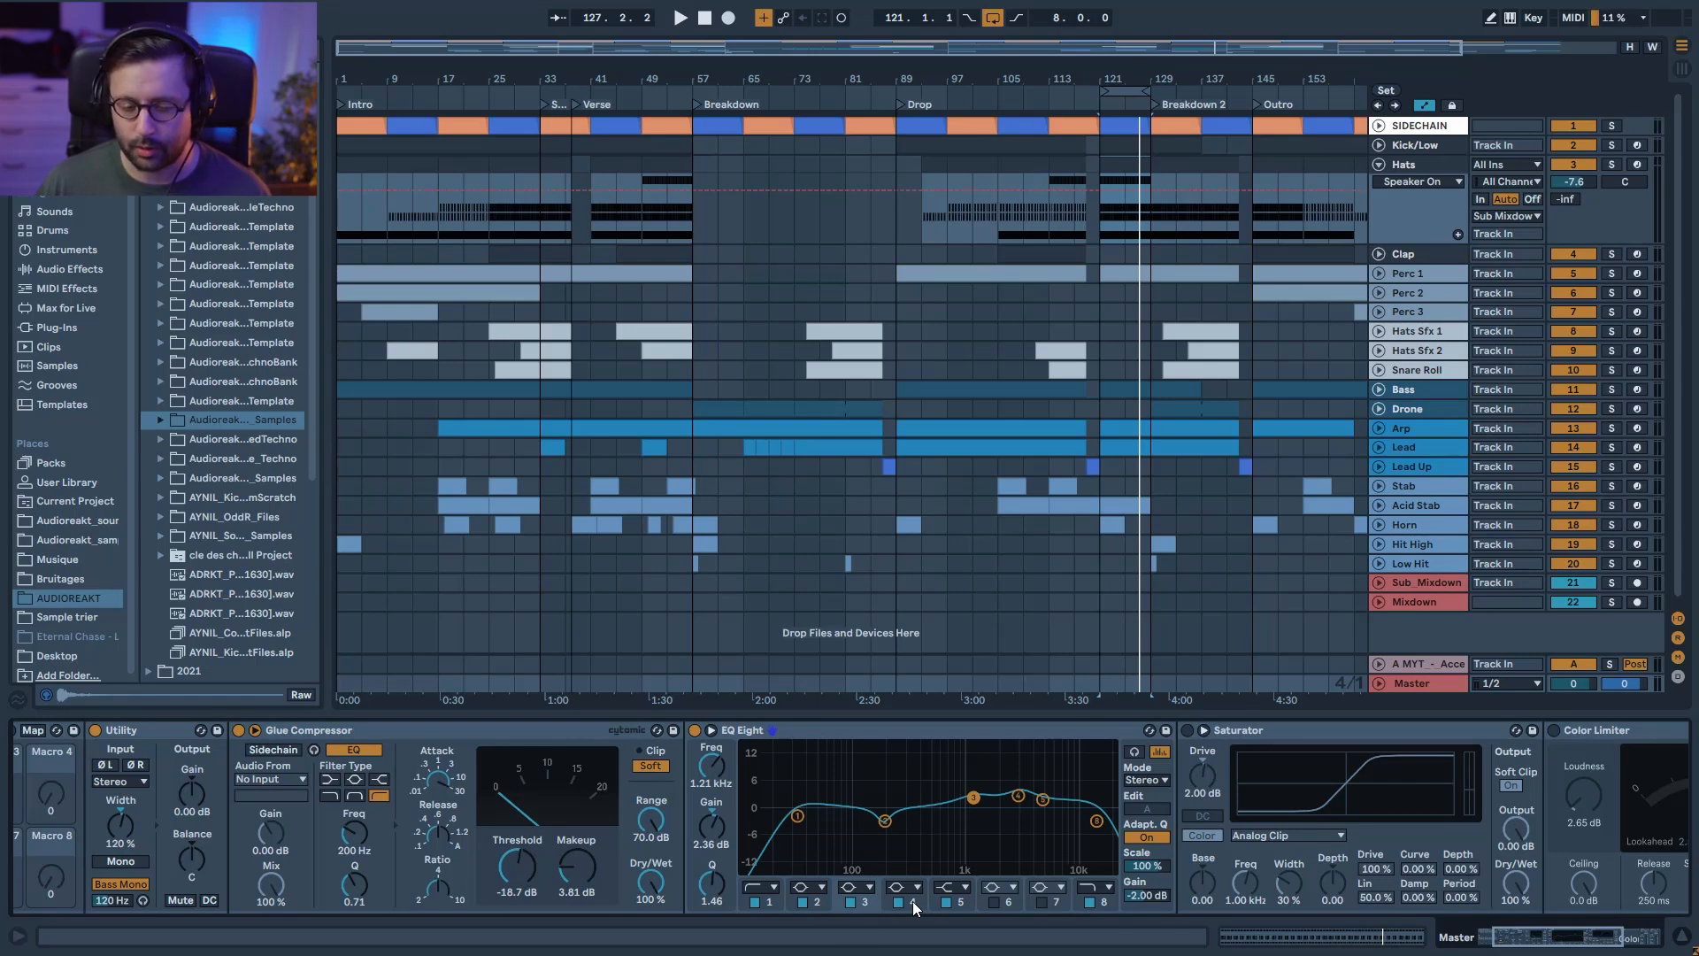
{"action": "left_click", "coordinate": [914, 901]}
{"action": "left_click", "coordinate": [959, 902]}
{"action": "left_click", "coordinate": [862, 900]}
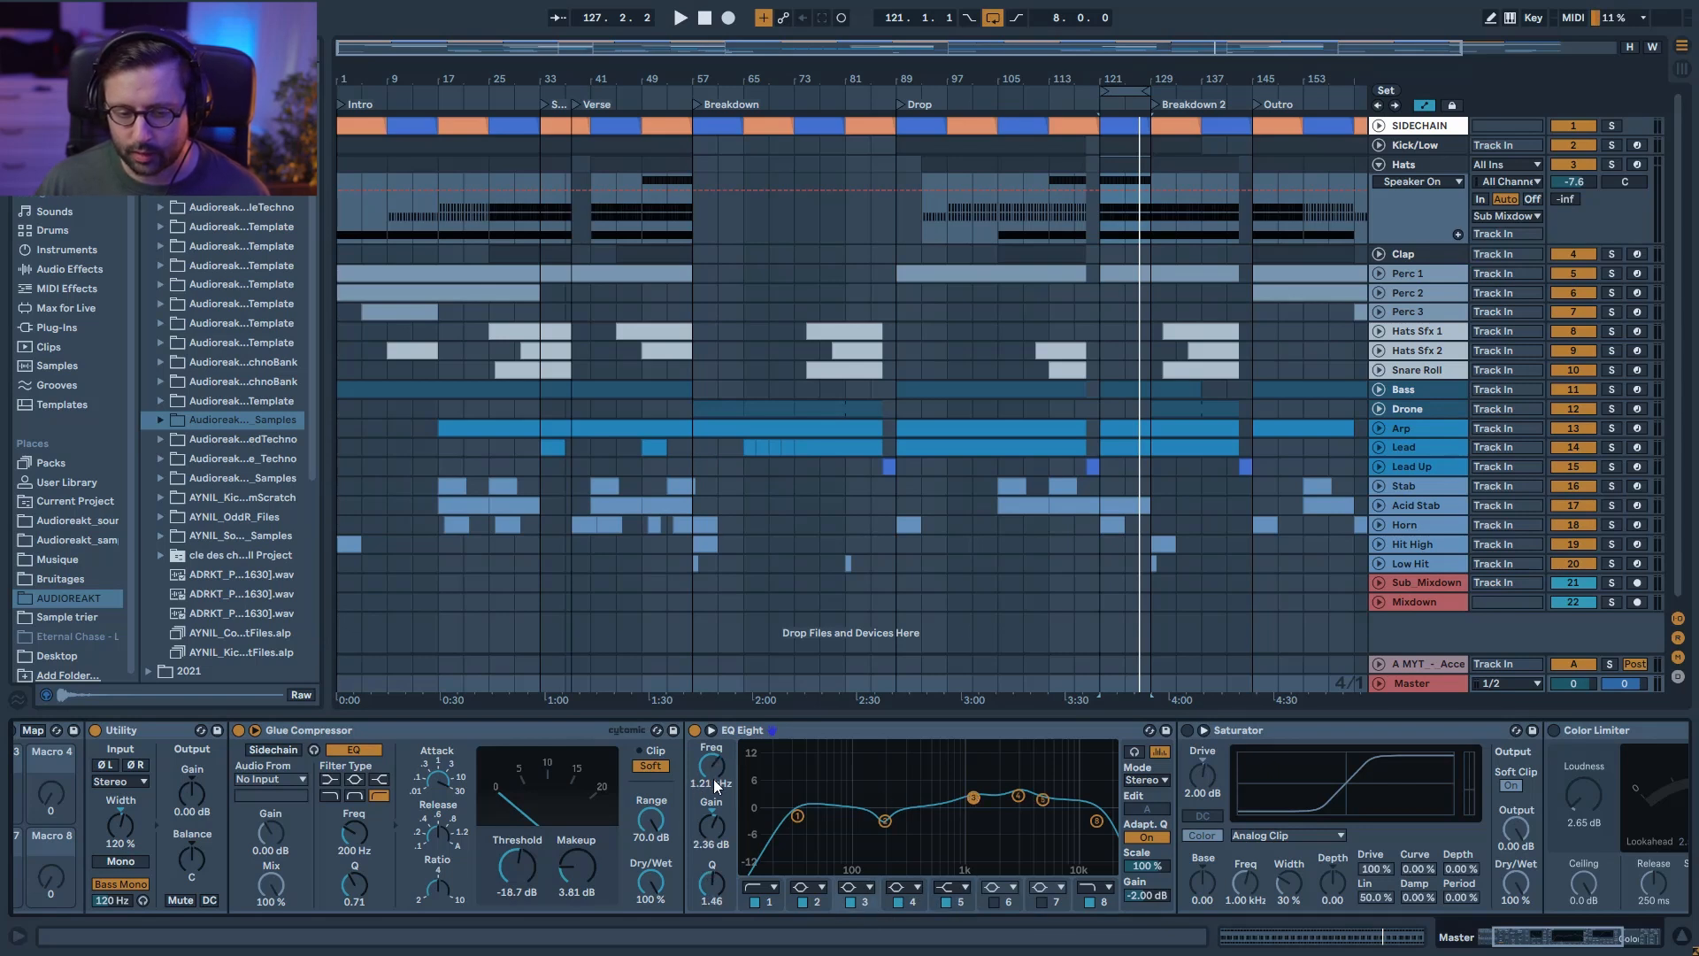
{"action": "left_click", "coordinate": [913, 901]}
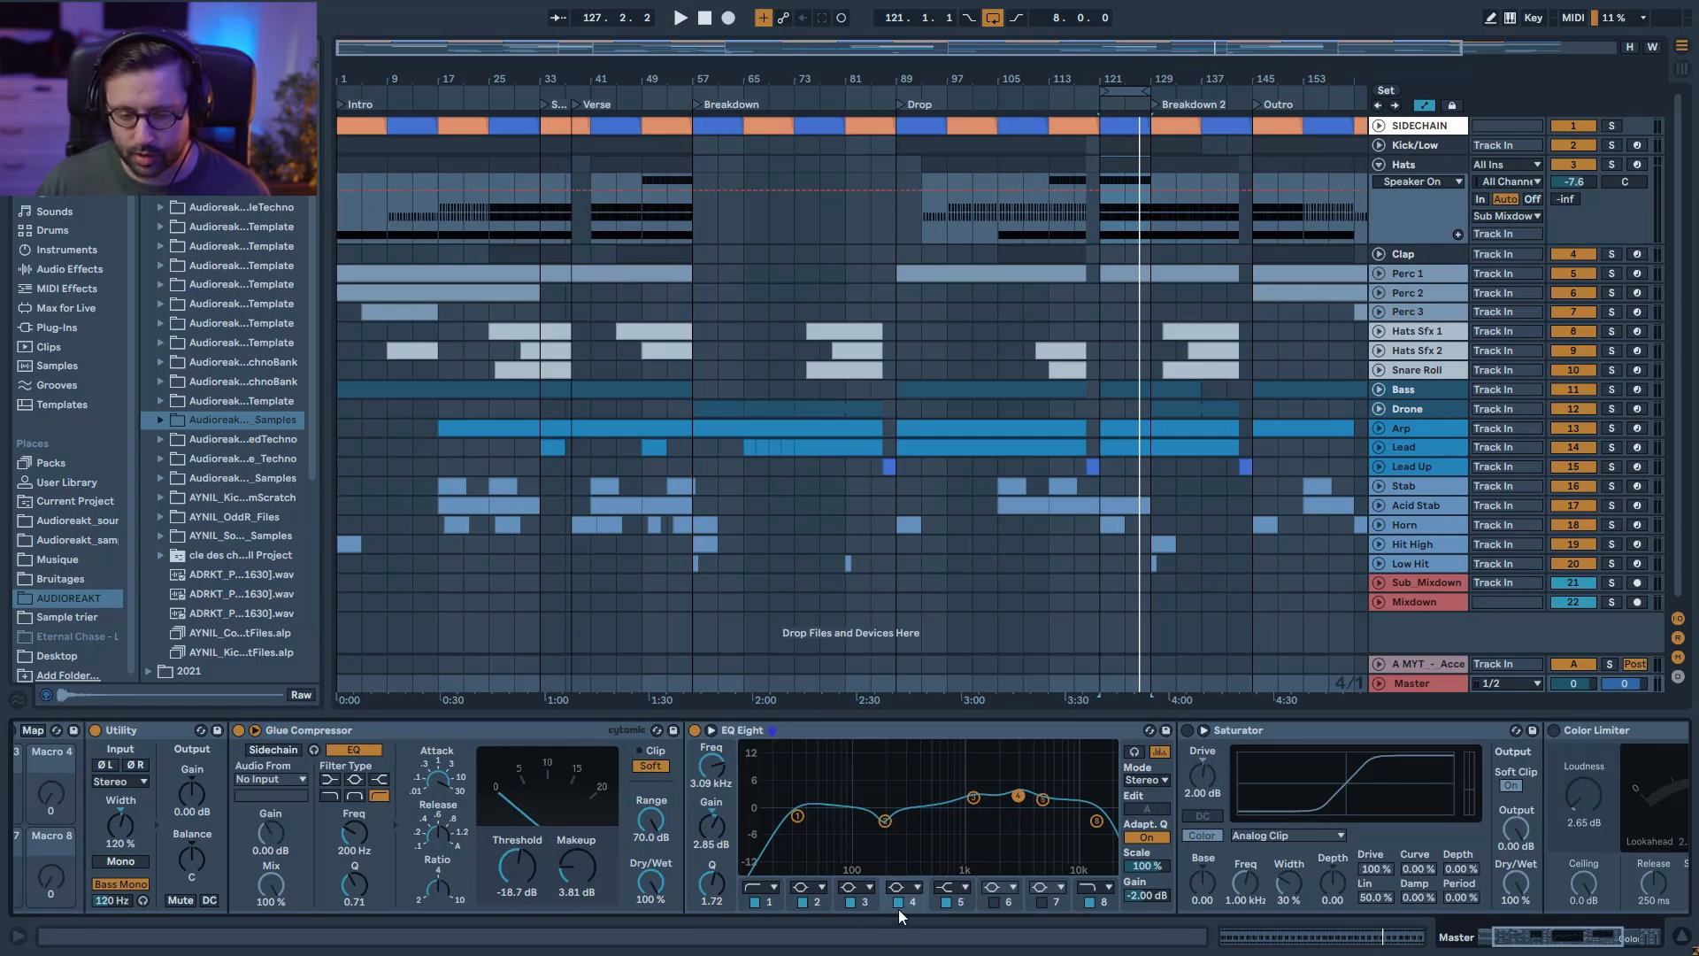
{"action": "left_click", "coordinate": [869, 901]}
Step: Compare the loop with EQ Eight's bands 3 and 4 switched off and on, and inspect bands 5 and 8
{"action": "key", "text": "space"}
{"action": "left_click", "coordinate": [853, 903]}
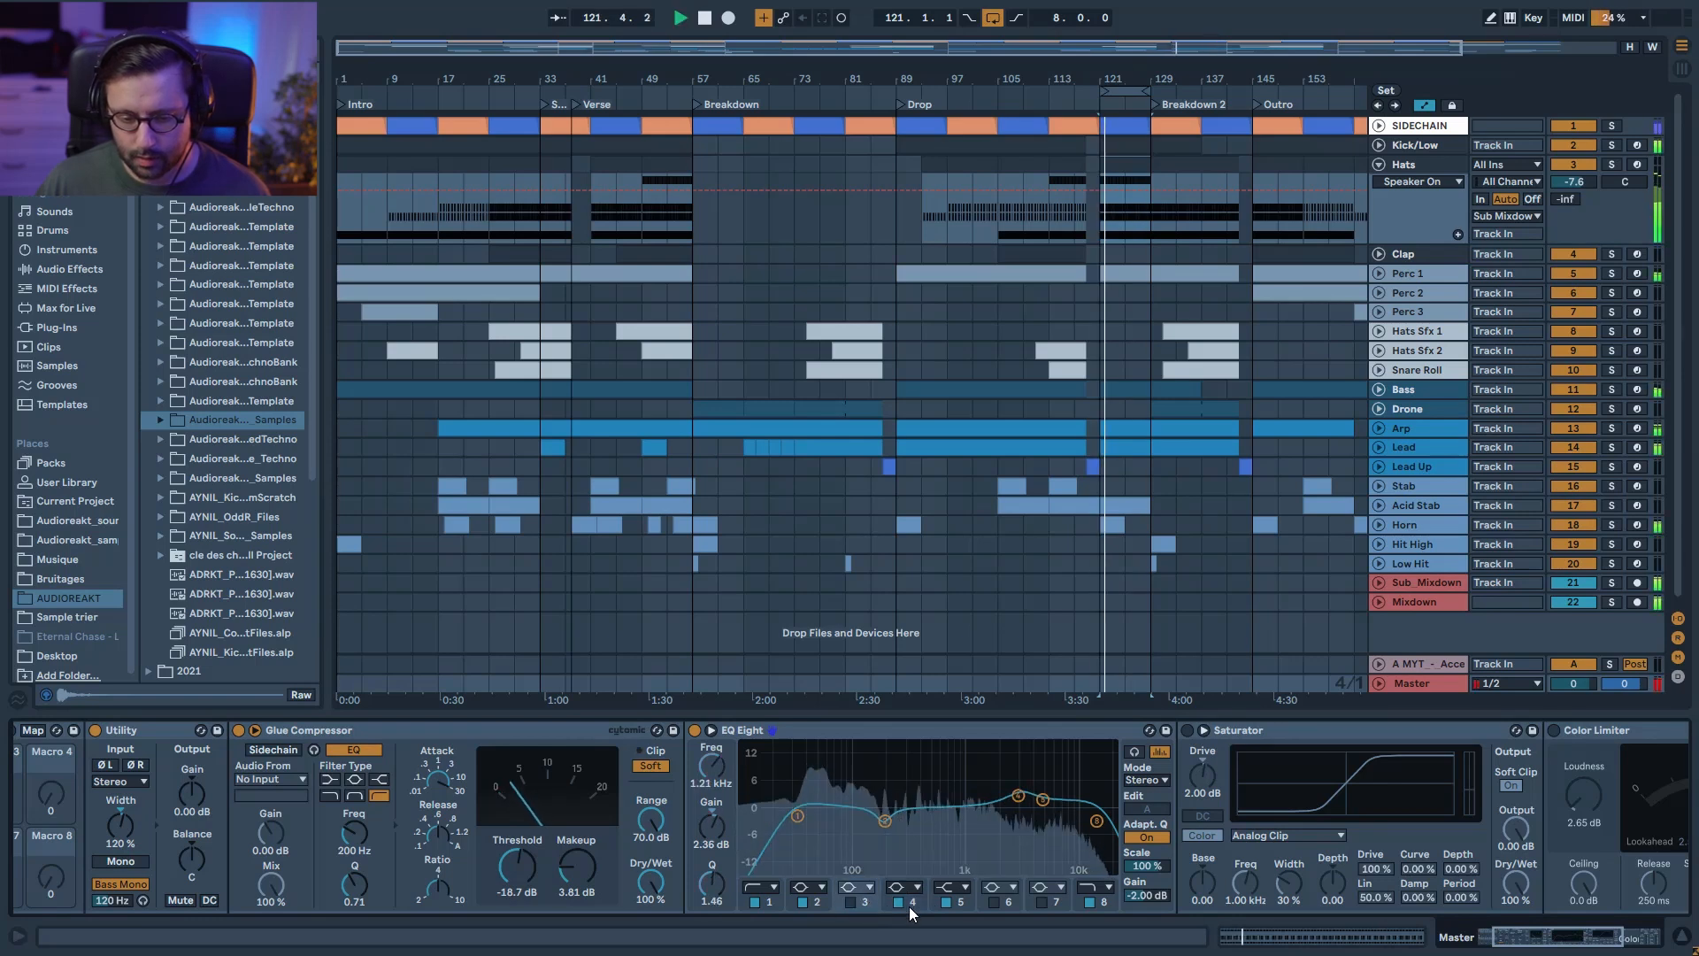
{"action": "left_click", "coordinate": [899, 905]}
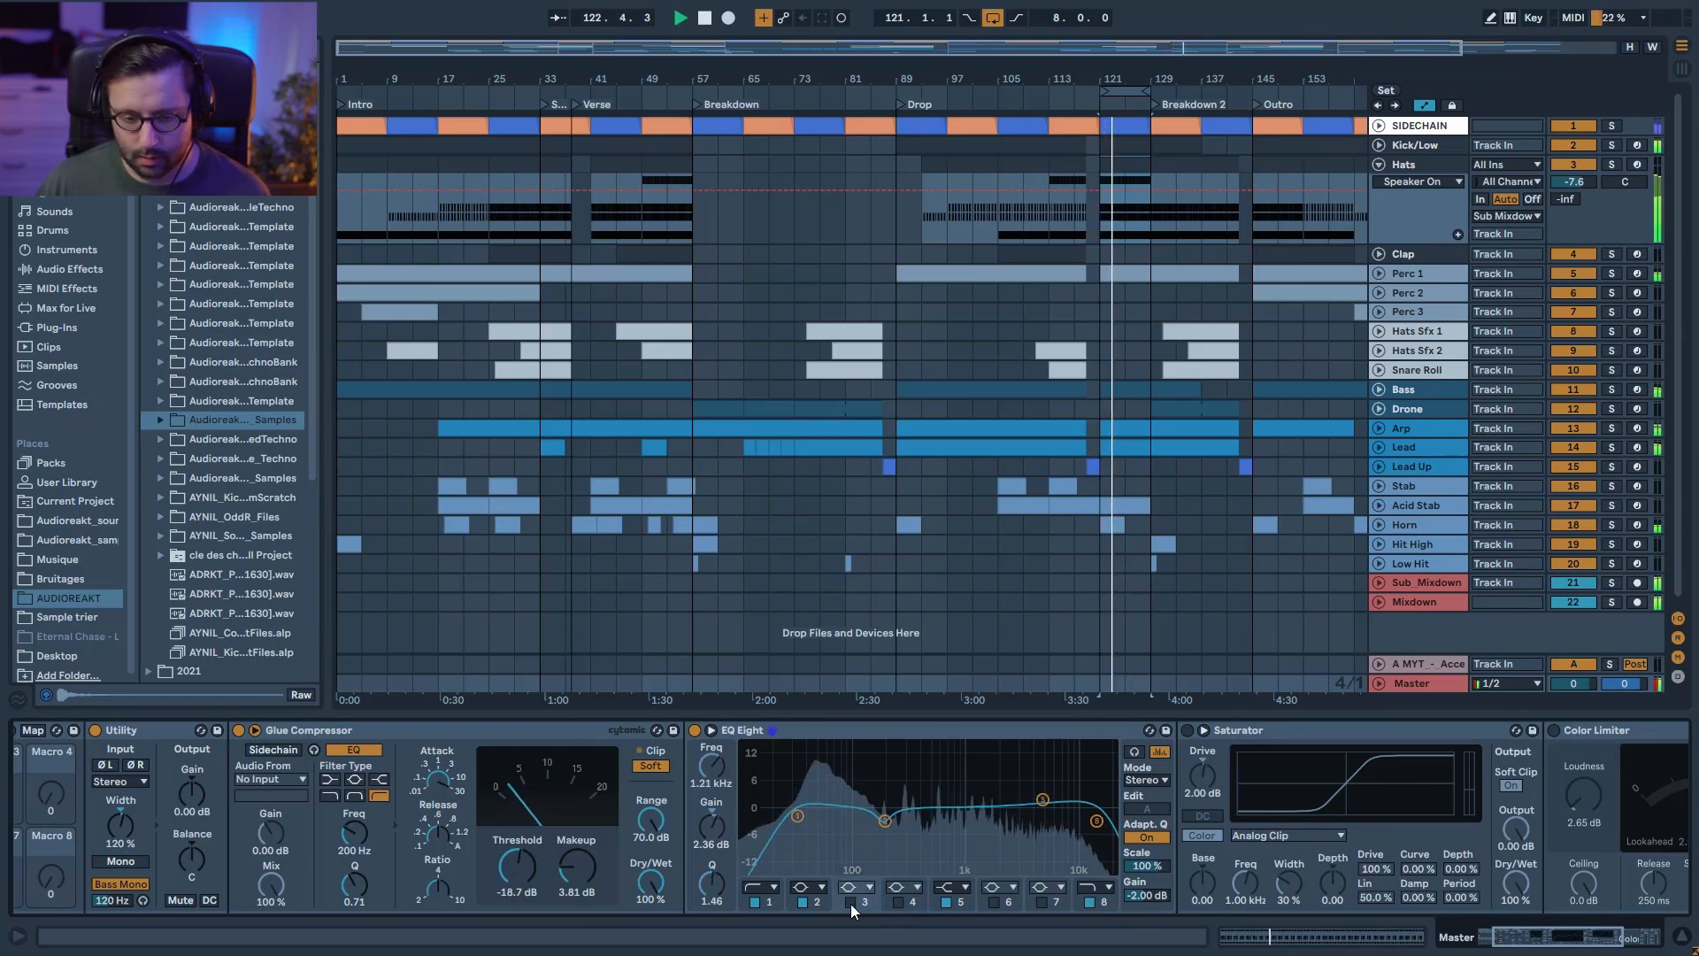
{"action": "left_click", "coordinate": [850, 902]}
{"action": "left_click", "coordinate": [897, 904]}
{"action": "left_click", "coordinate": [950, 904]}
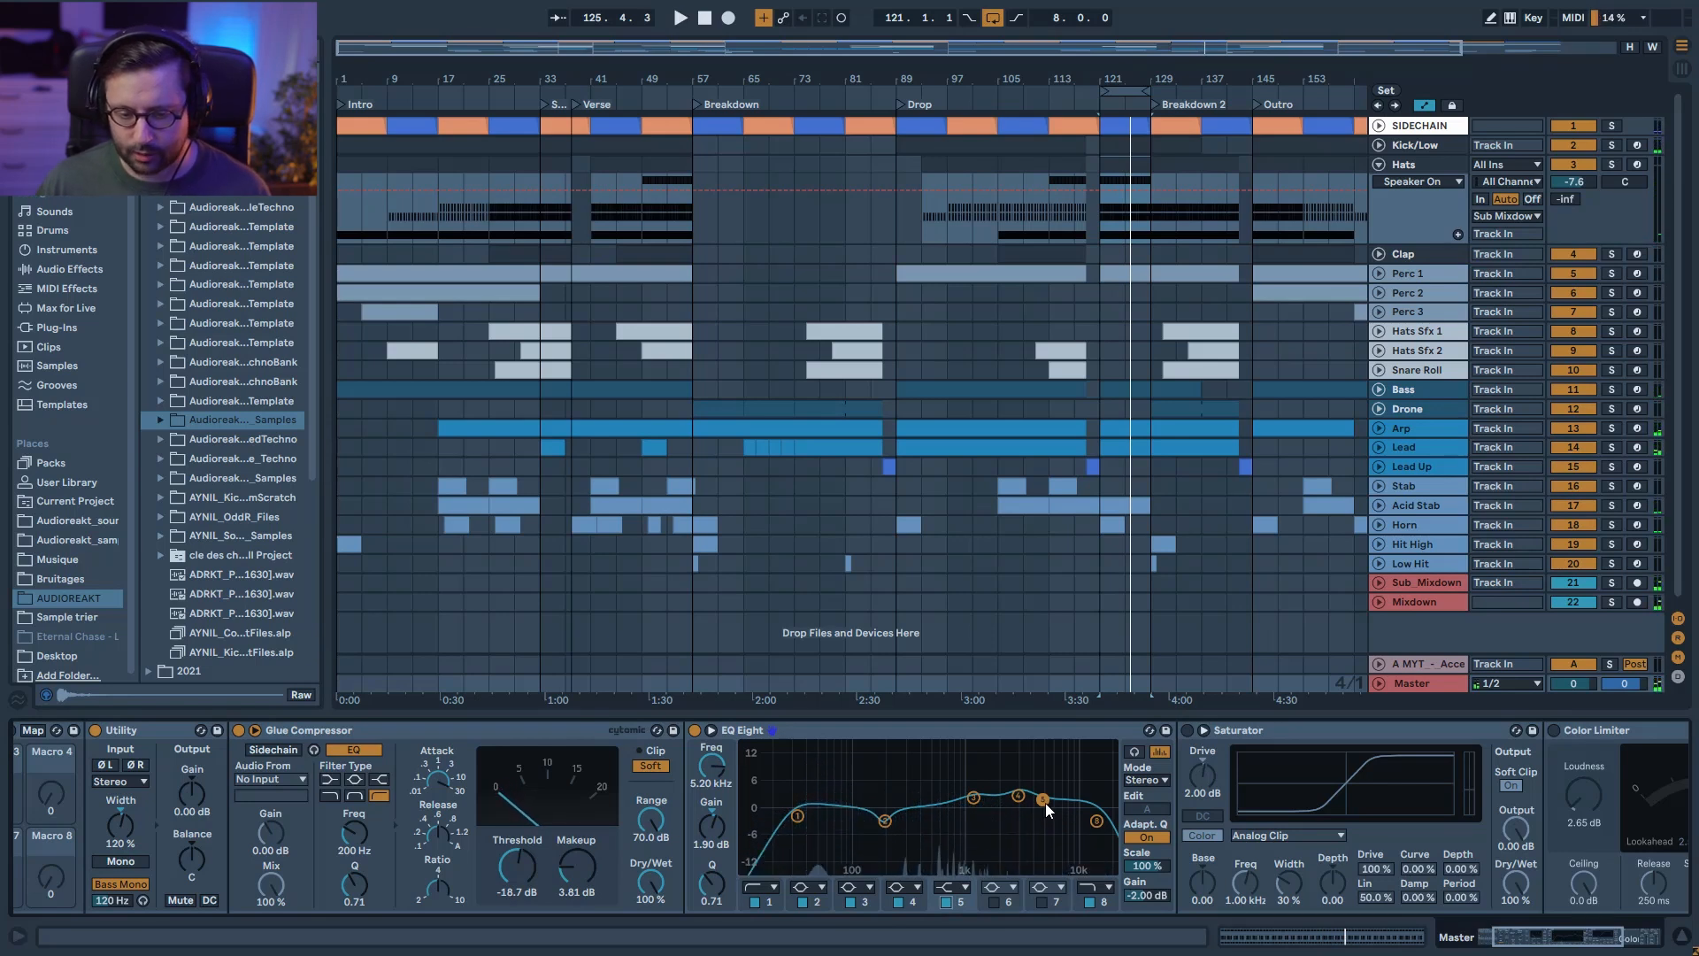
{"action": "left_click", "coordinate": [1093, 823]}
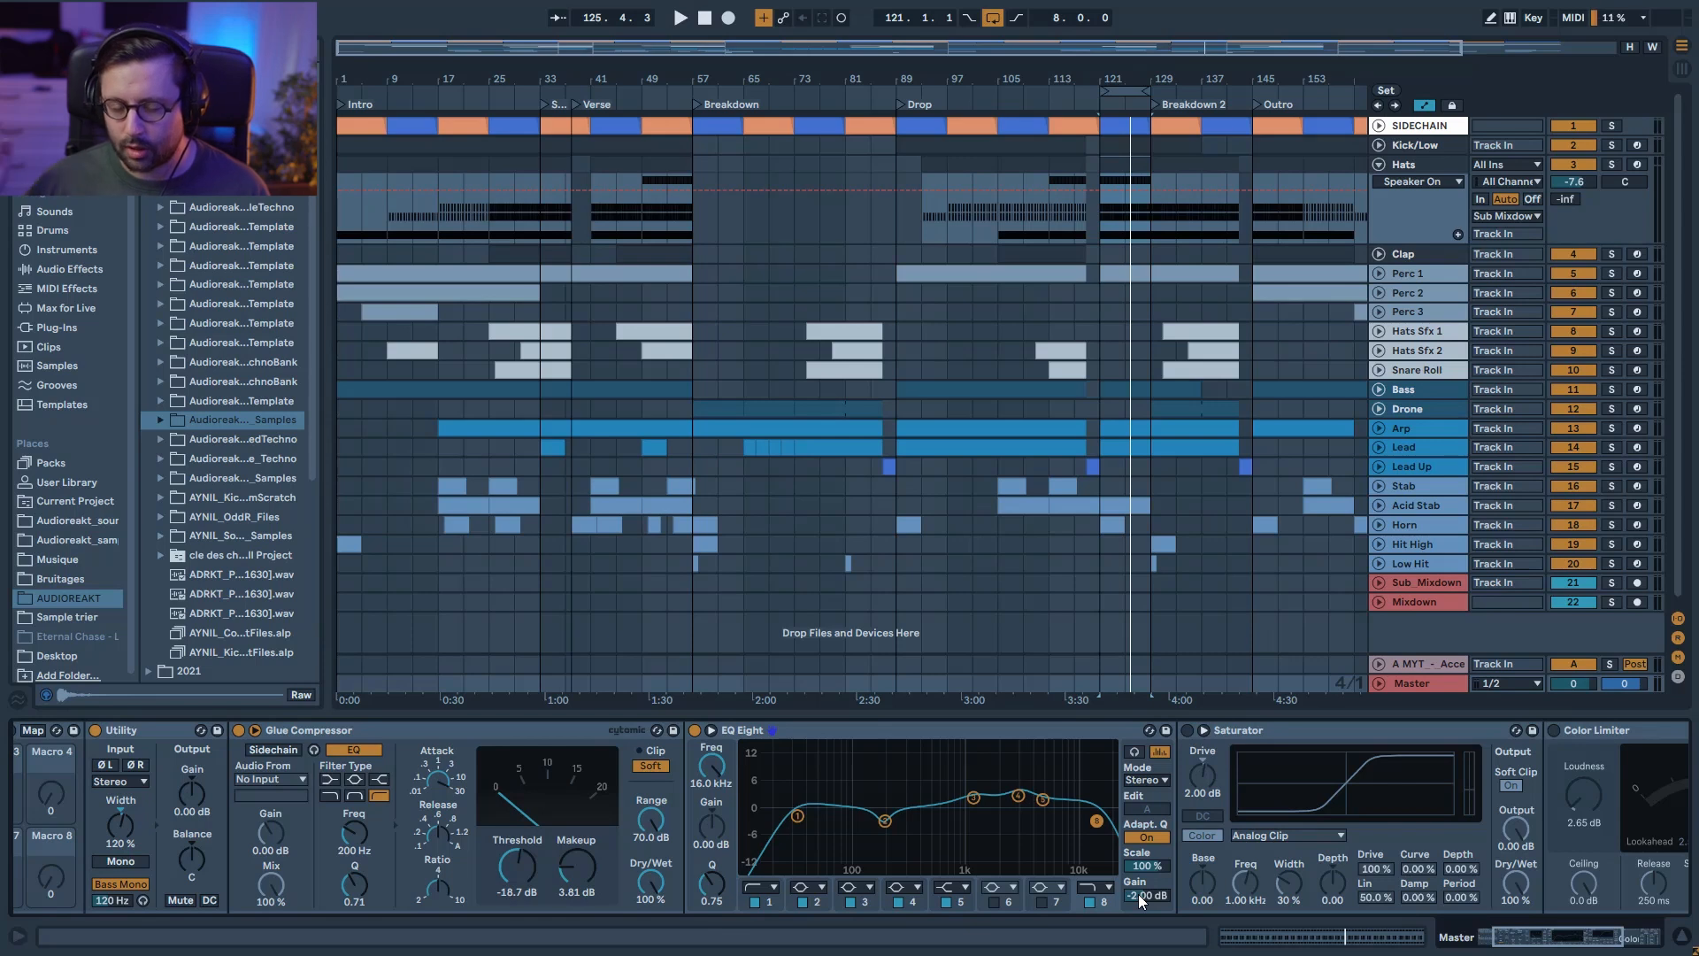
Step: Enable the mastering chain's Saturator during loop playback and listen to its effect on the mix
{"action": "key", "text": "space"}
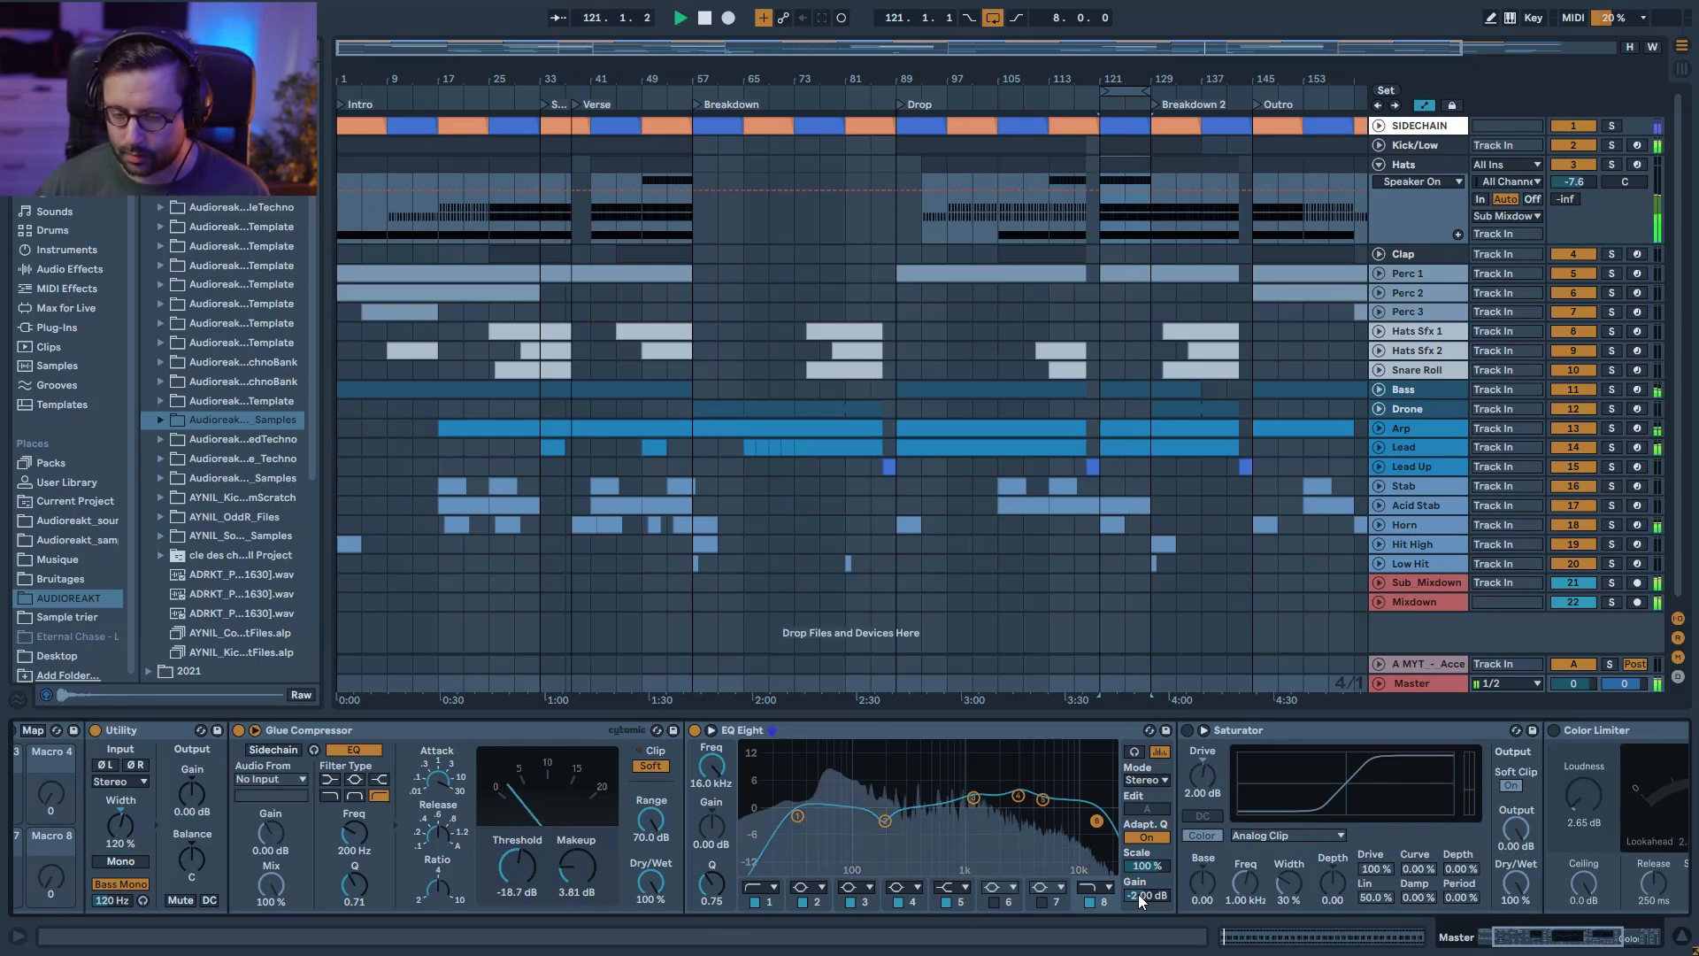
{"action": "scroll", "coordinate": [1396, 878], "scroll_direction": "right", "scroll_amount": 3}
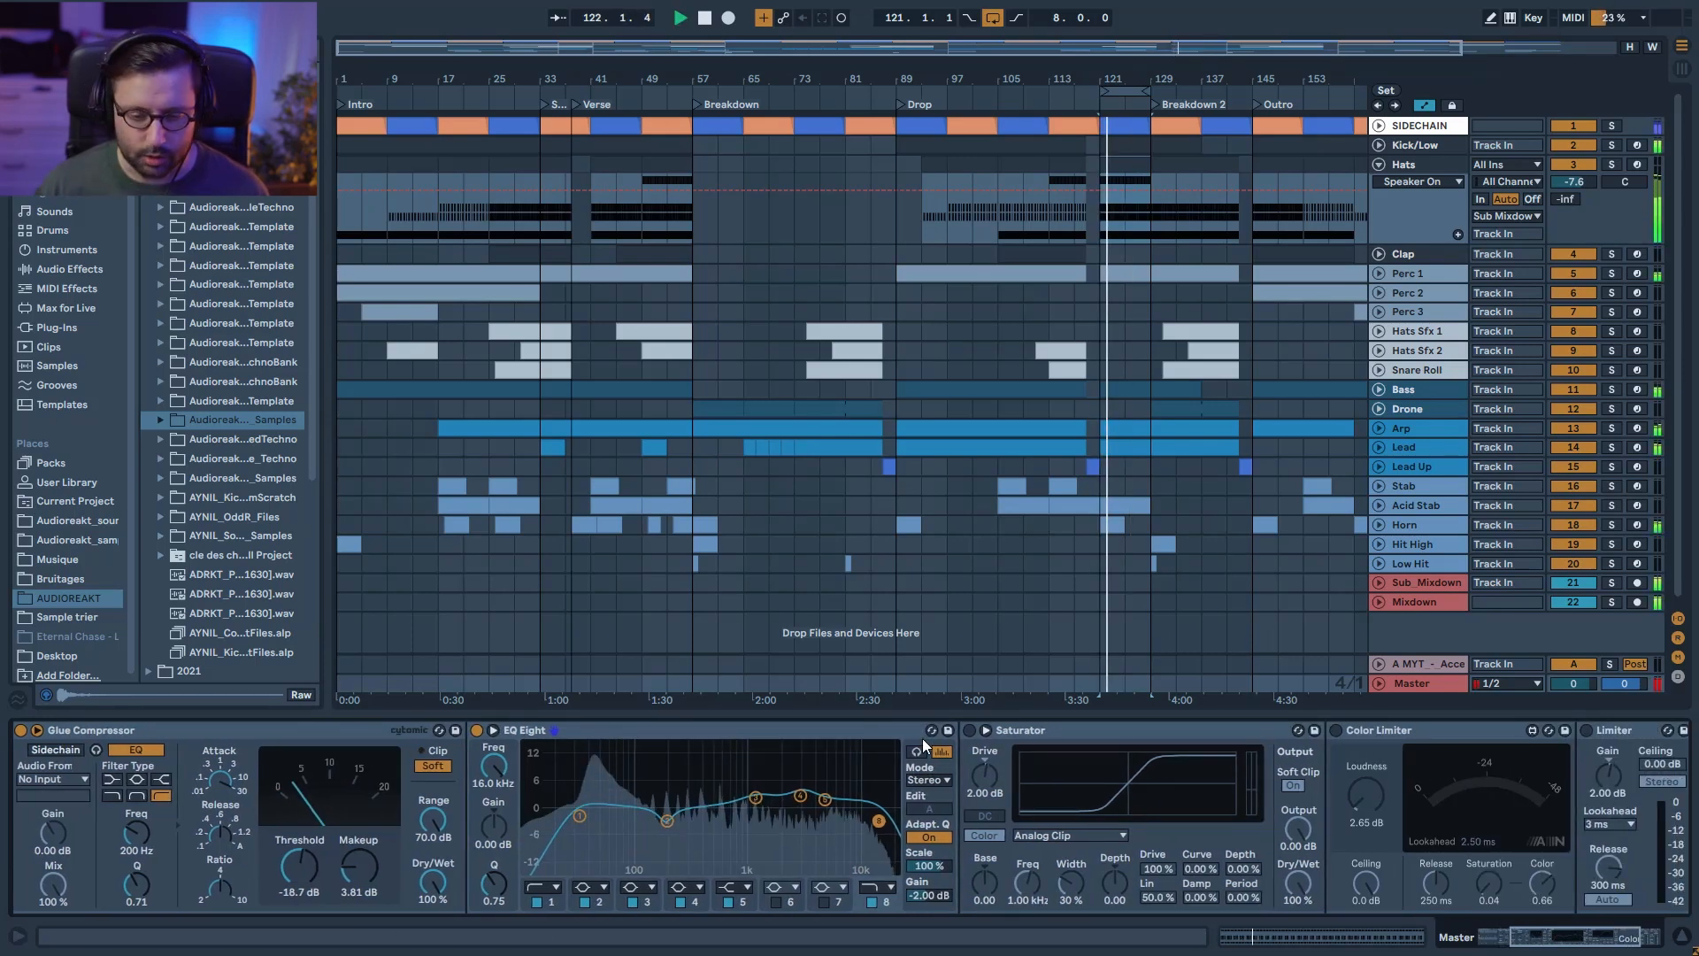
{"action": "left_click", "coordinate": [969, 730]}
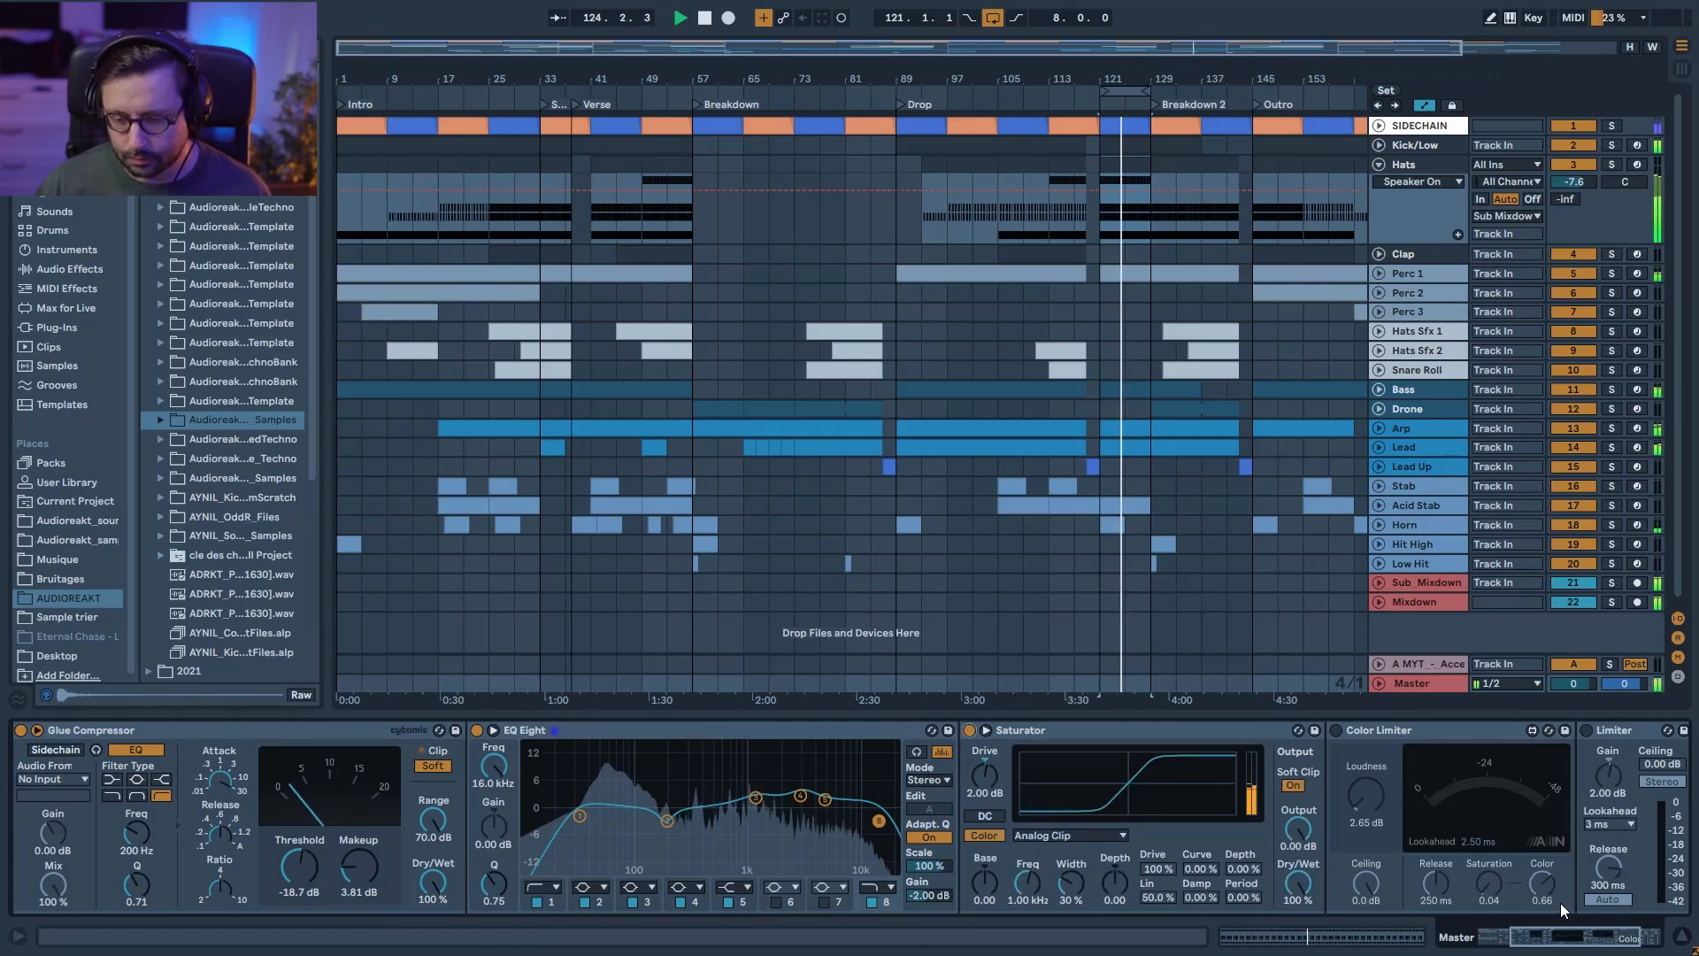
{"action": "left_click_drag", "start_coordinate": [1598, 936], "coordinate": [1630, 944]}
{"action": "key", "text": "space"}
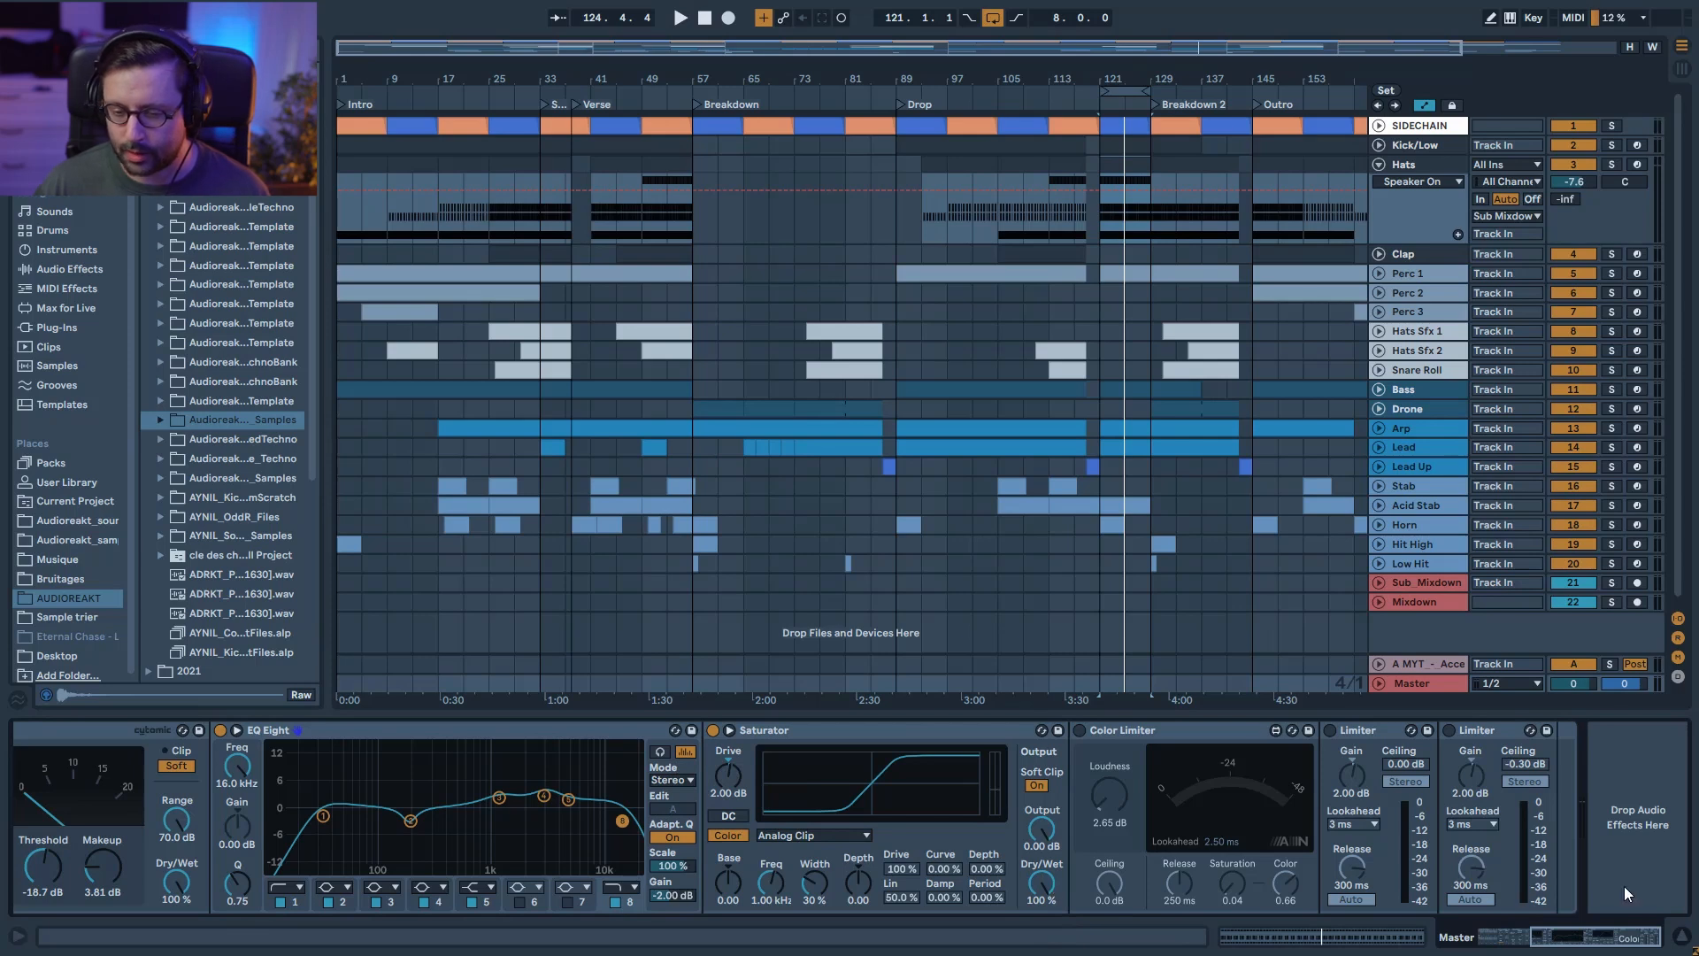
{"action": "mouse_move", "coordinate": [1042, 882]}
{"action": "left_mouse_down"}
{"action": "mouse_move", "coordinate": [1042, 905]}
{"action": "mouse_move", "coordinate": [1043, 882]}
{"action": "left_mouse_up"}
{"action": "key", "text": "space"}
{"action": "key", "text": "space"}
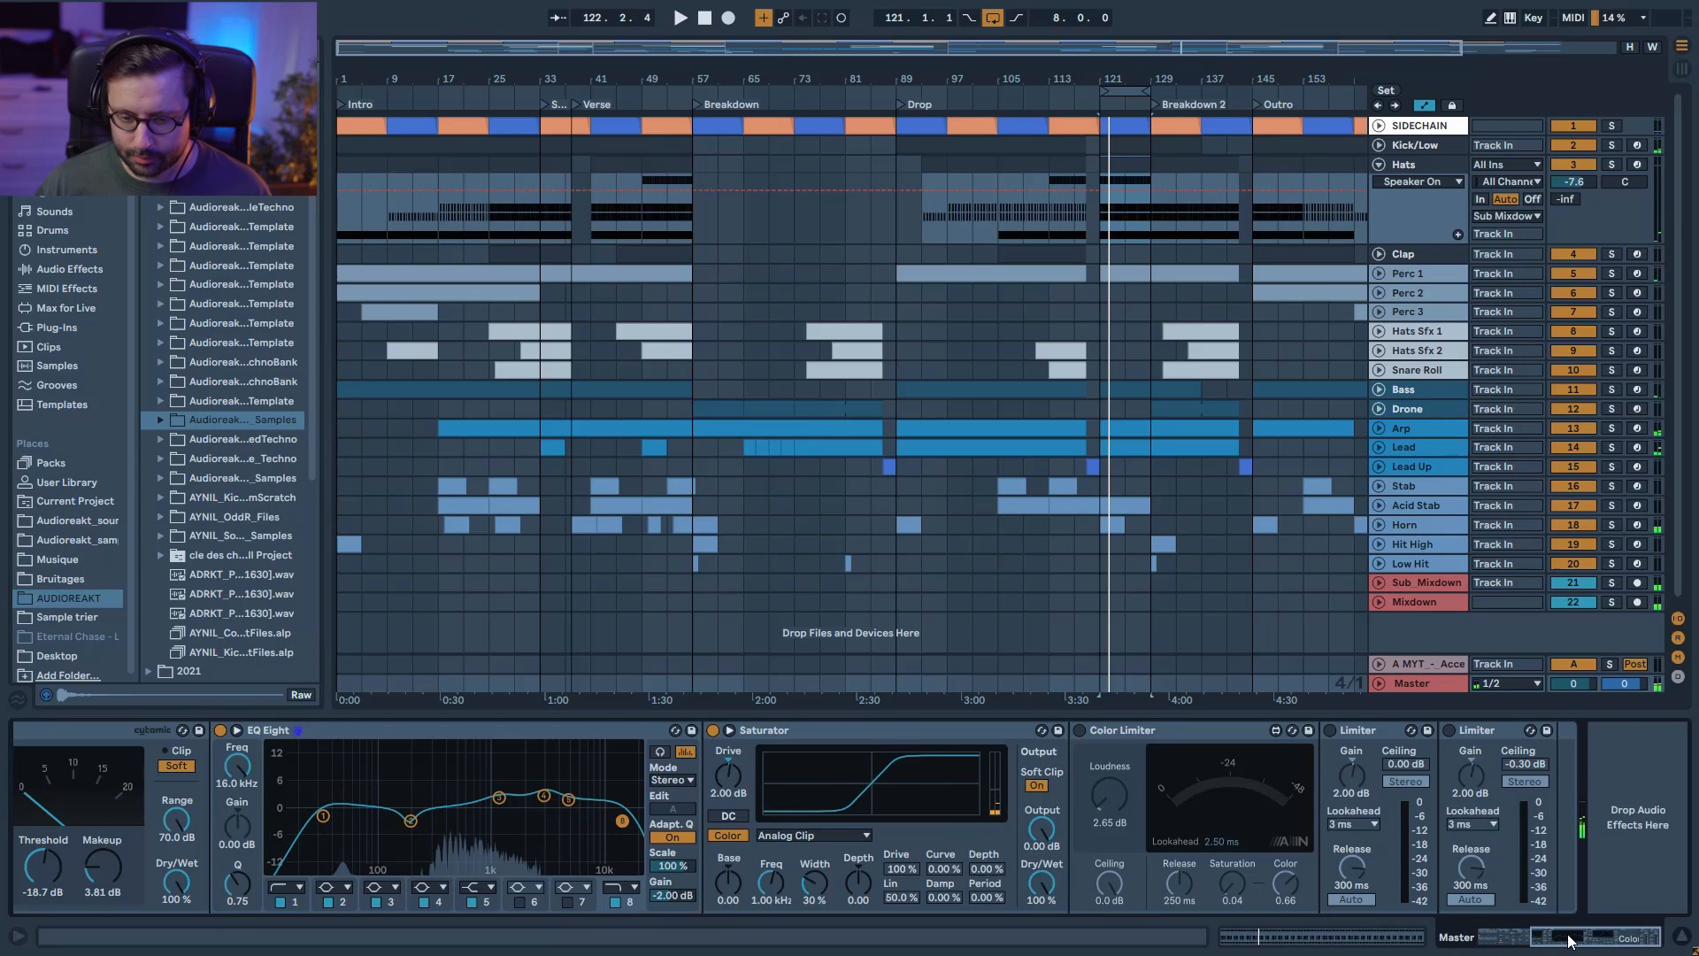
Step: Enable the mastering chain's Color Limiter and restart the loop playback
{"action": "left_click", "coordinate": [1088, 731]}
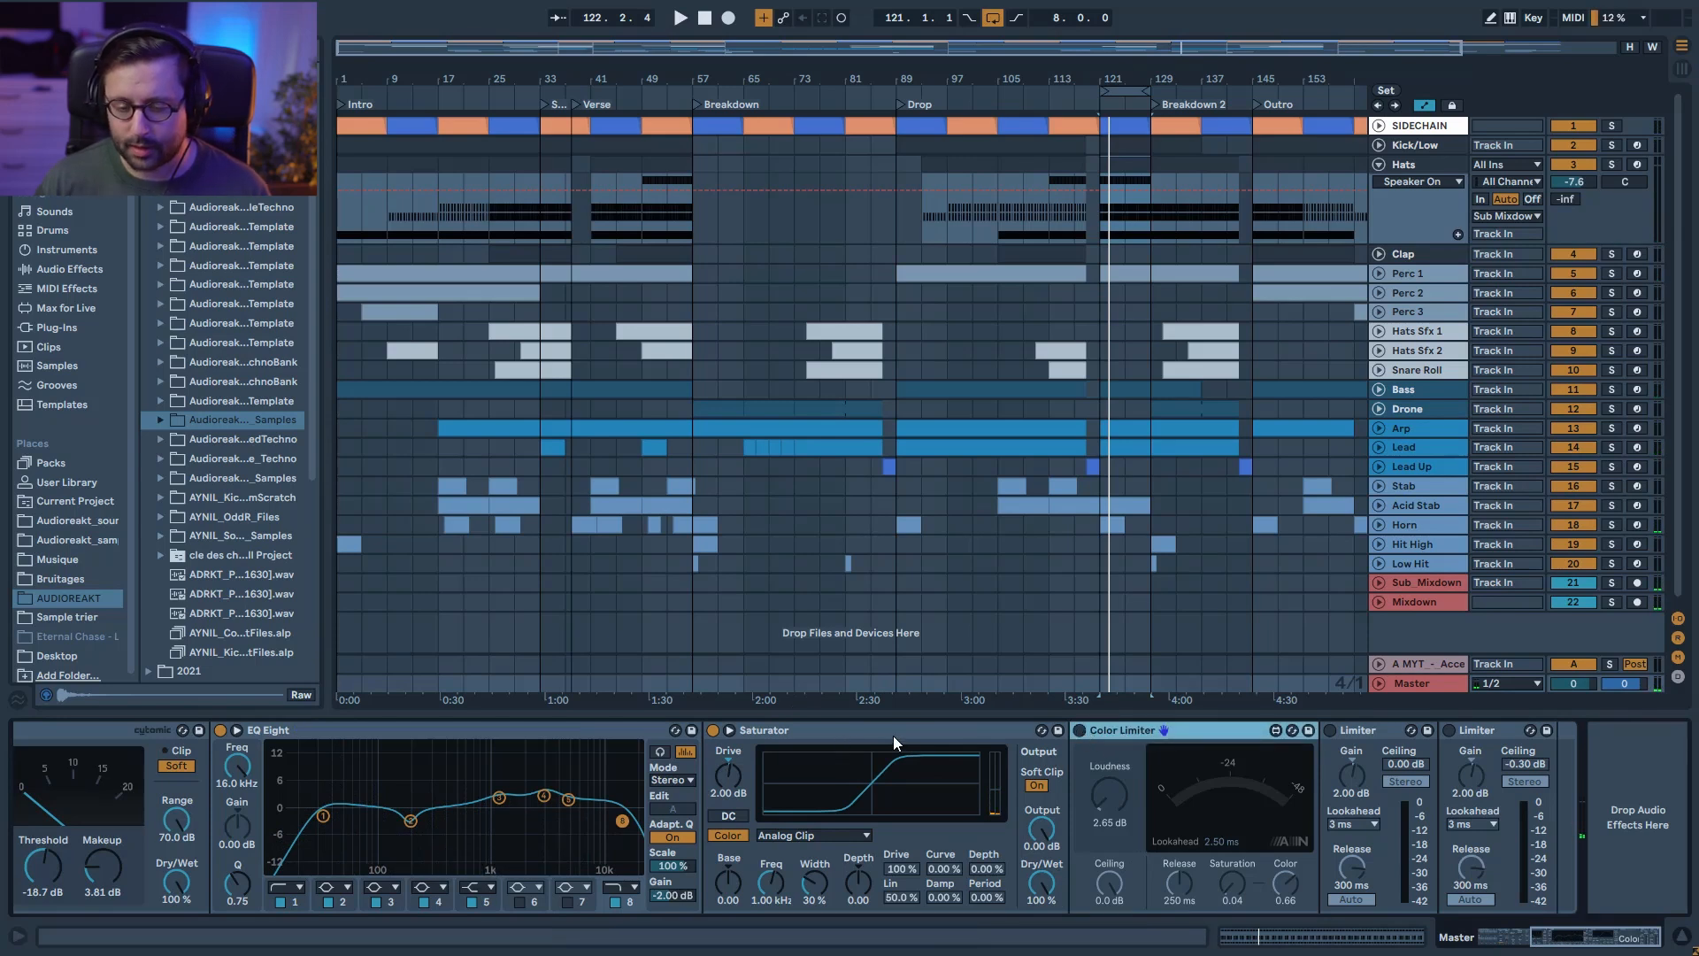
{"action": "left_click", "coordinate": [1080, 730]}
{"action": "key", "text": "space"}
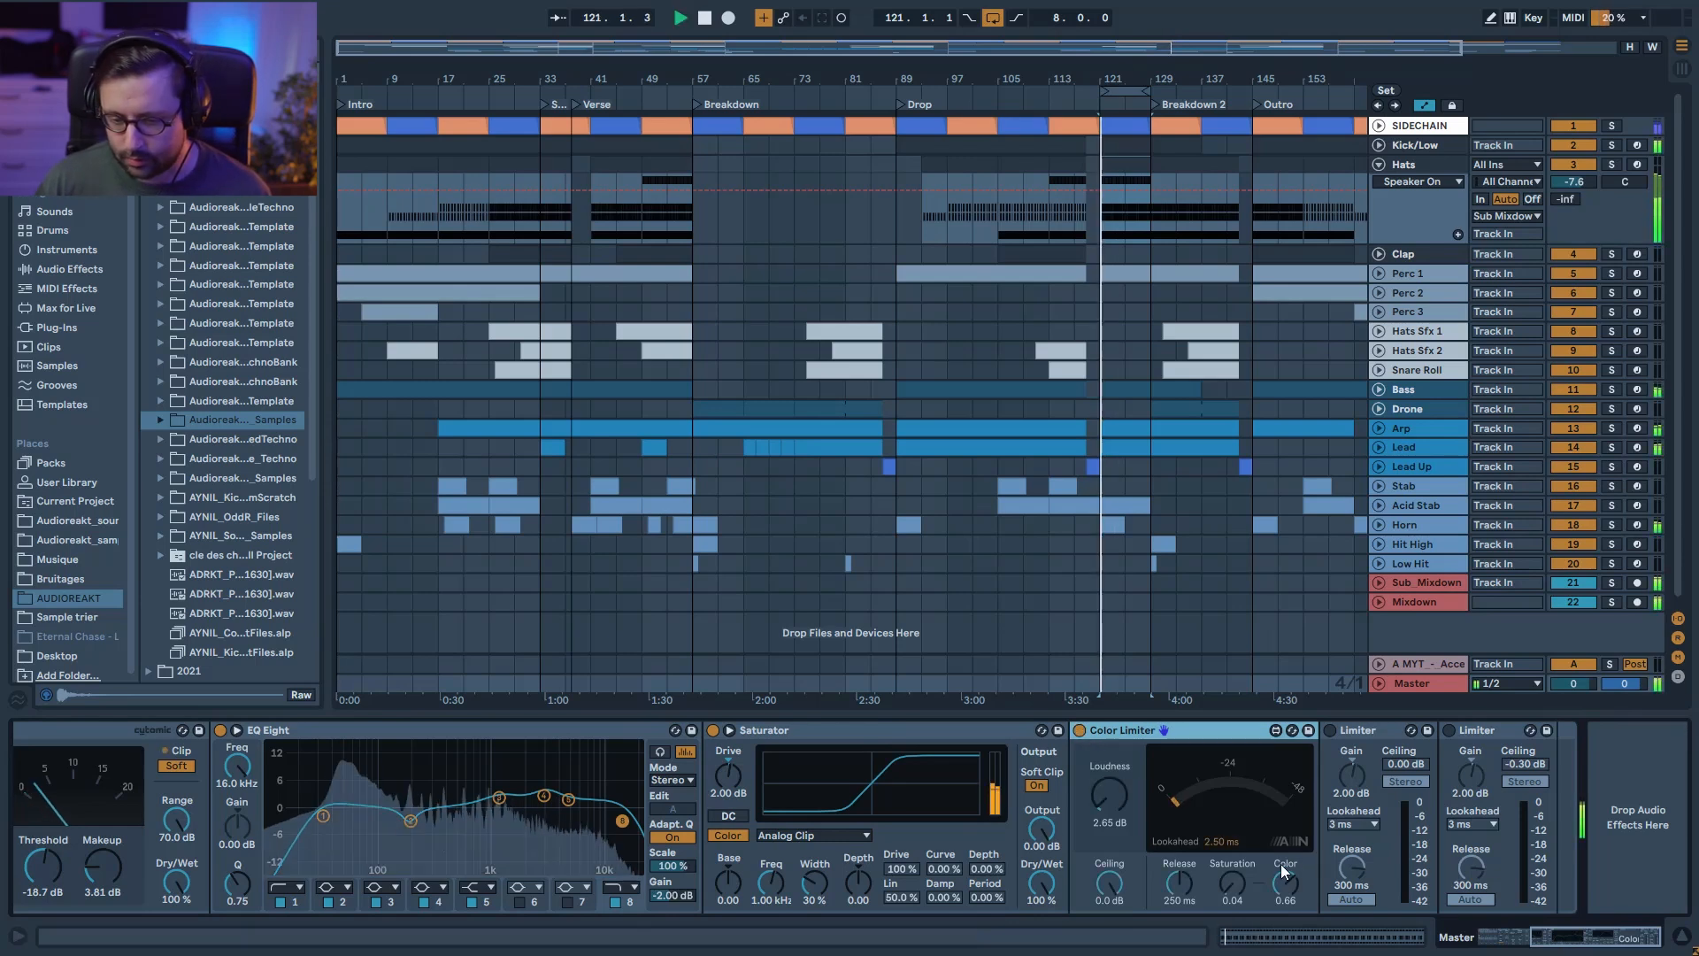
Step: Try the Color Limiter with Loudness at 0.00 dB and Saturation reset, and undo both changes
{"action": "double_click", "coordinate": [1111, 798]}
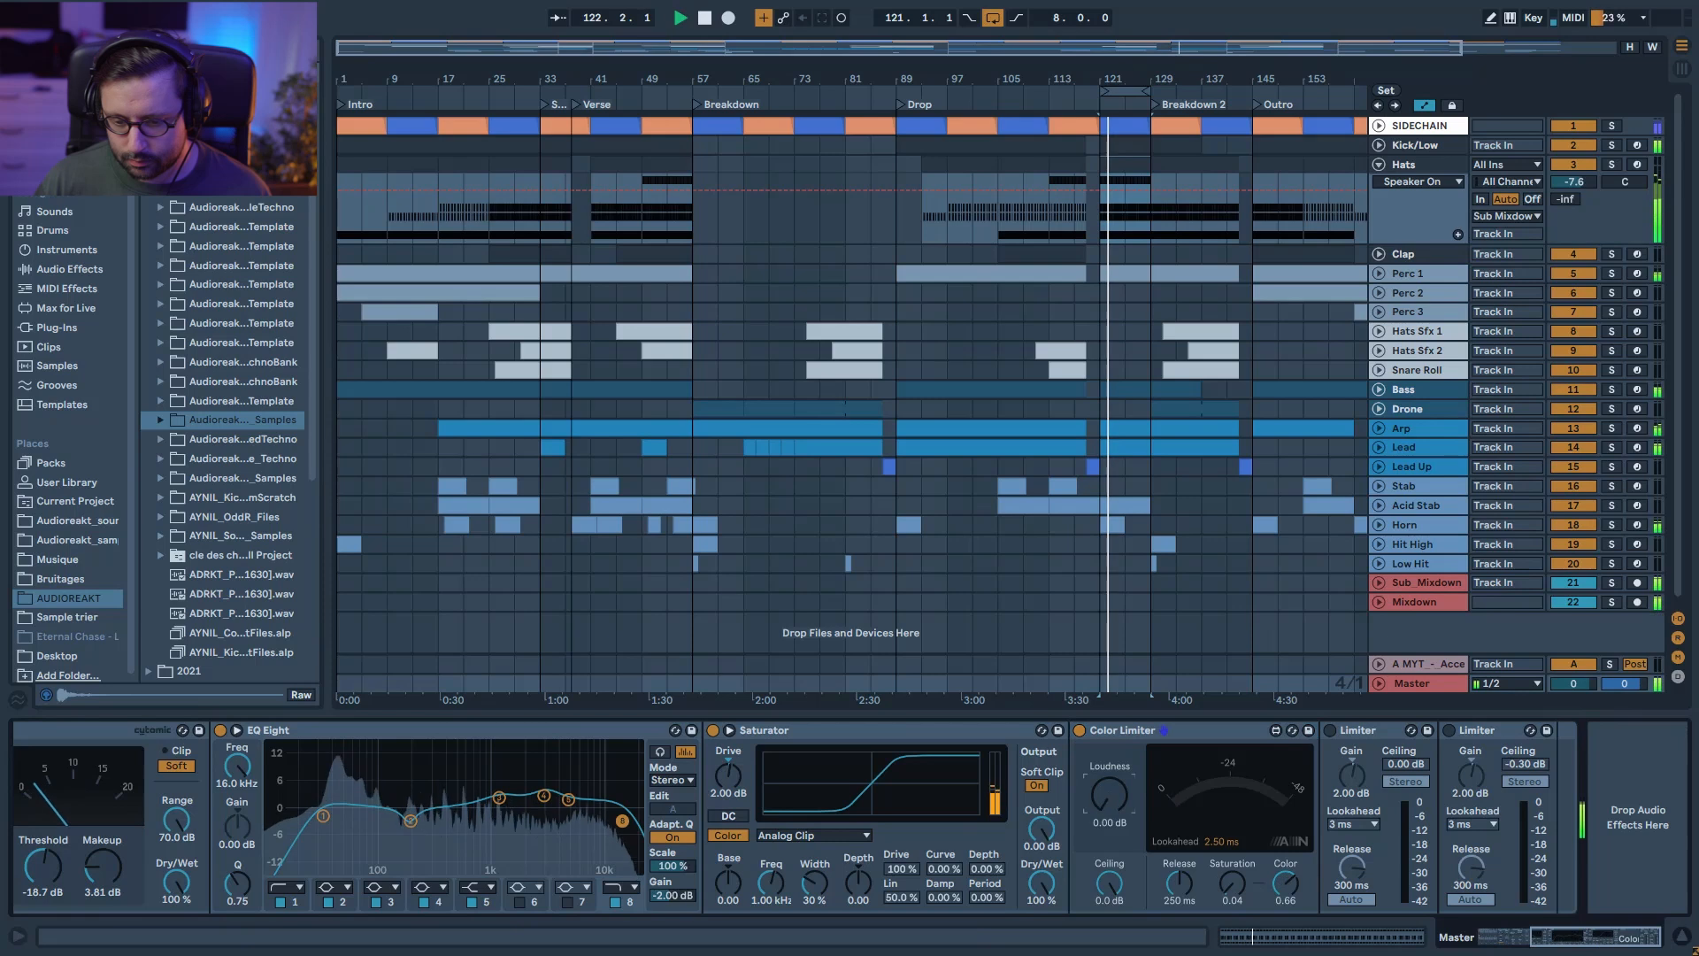
{"action": "double_click", "coordinate": [1229, 884]}
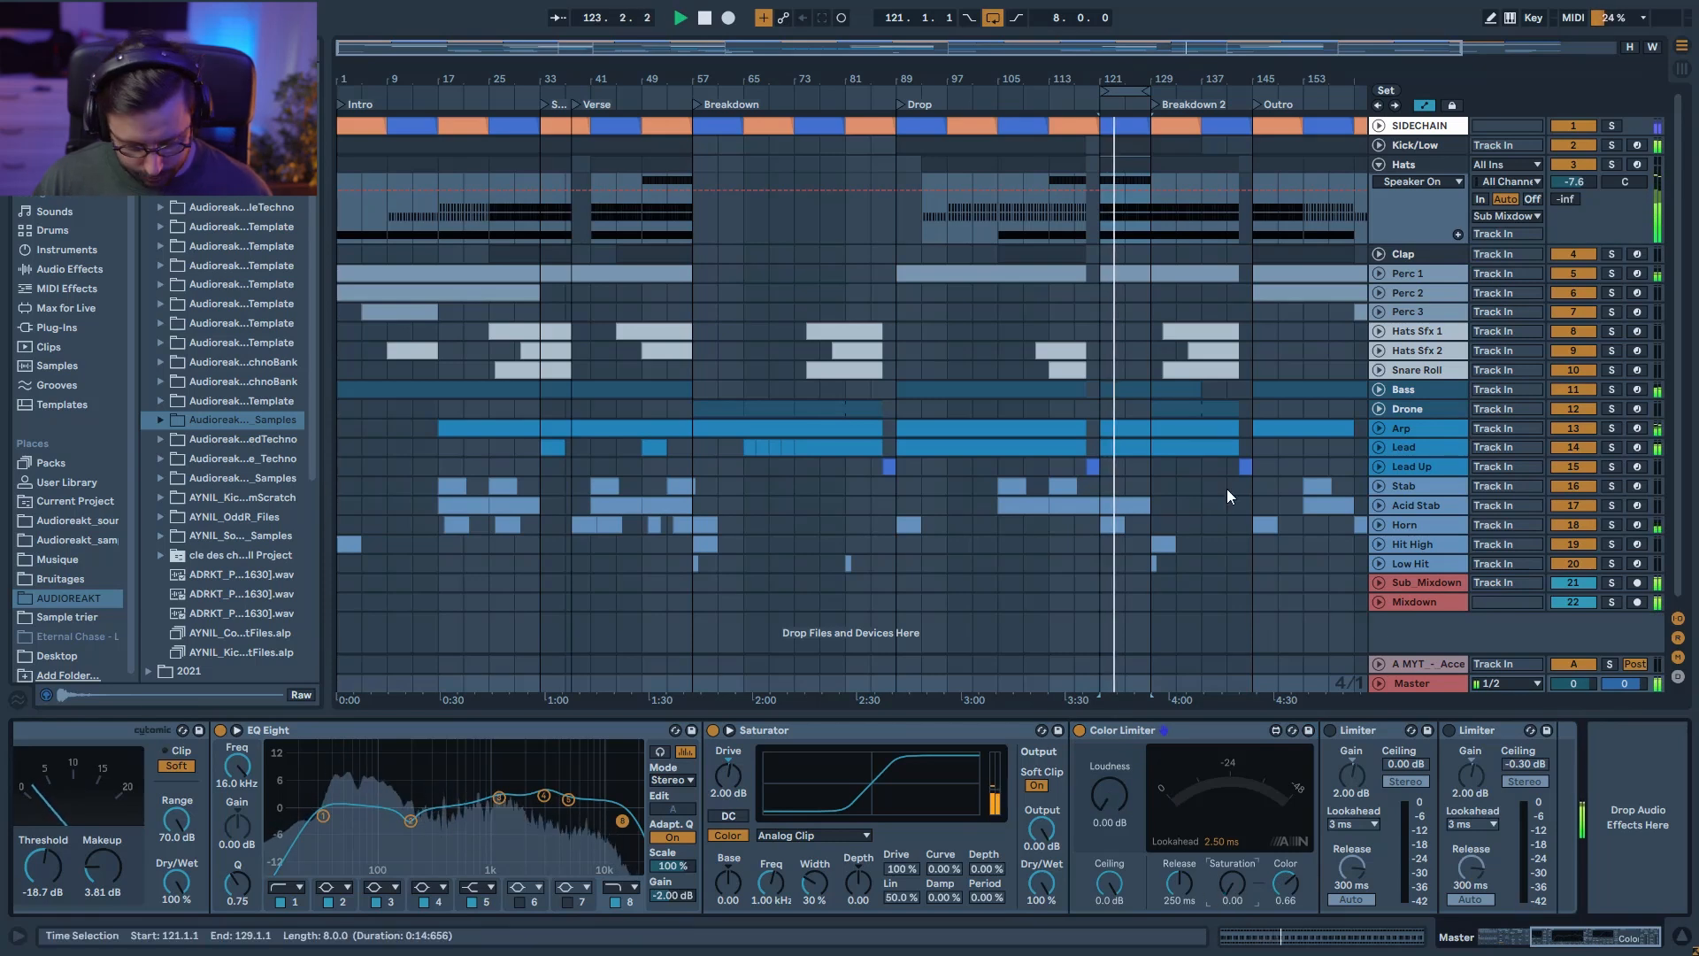
{"action": "key", "text": "ctrl+z"}
{"action": "key", "text": "ctrl+z"}
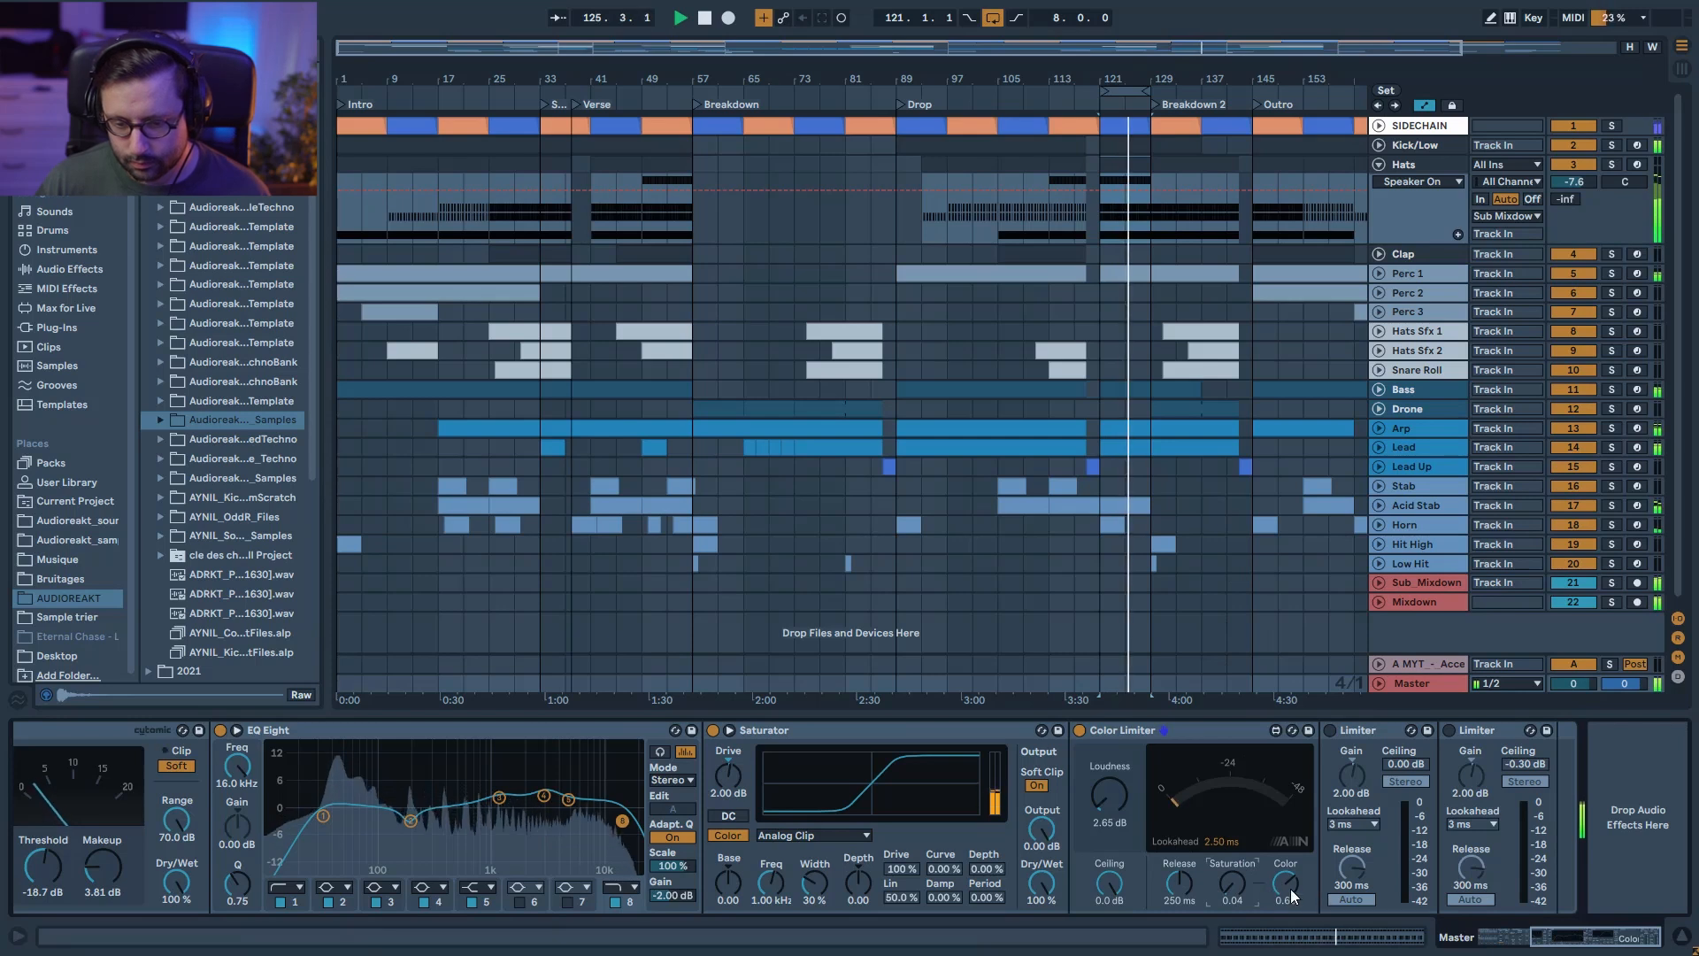
Step: Compare the loop with the Color Limiter bypassed and active, and stop playback
{"action": "left_click", "coordinate": [1082, 731]}
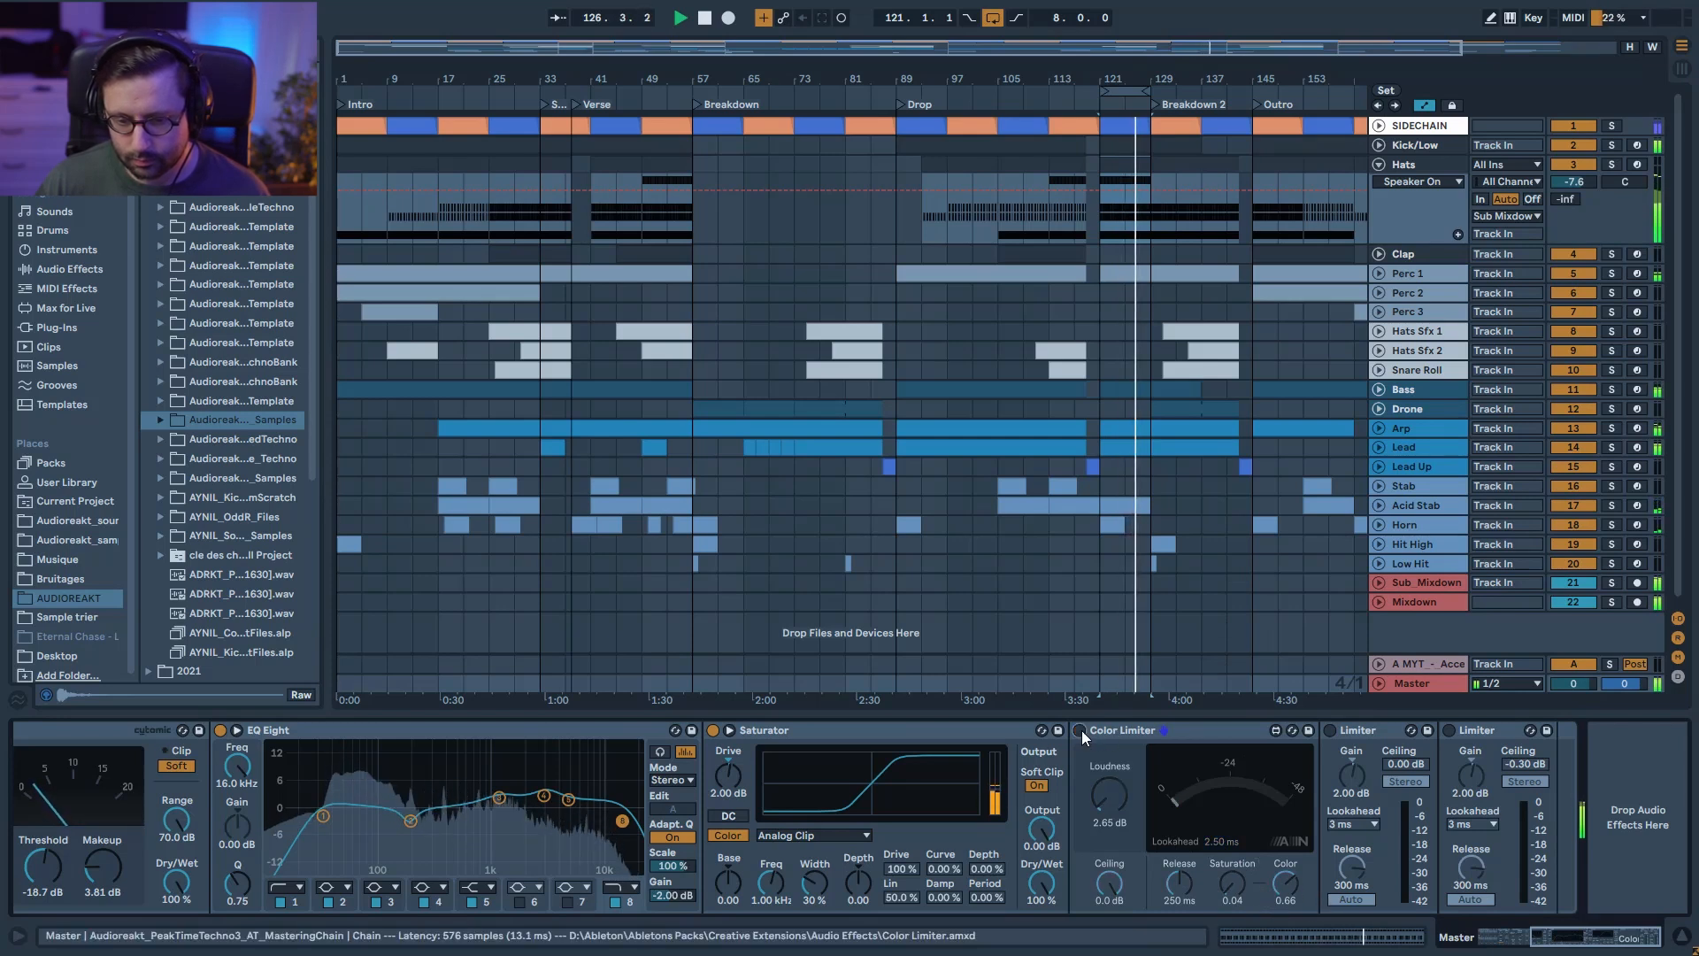
{"action": "left_click", "coordinate": [1081, 731]}
{"action": "key", "text": "space"}
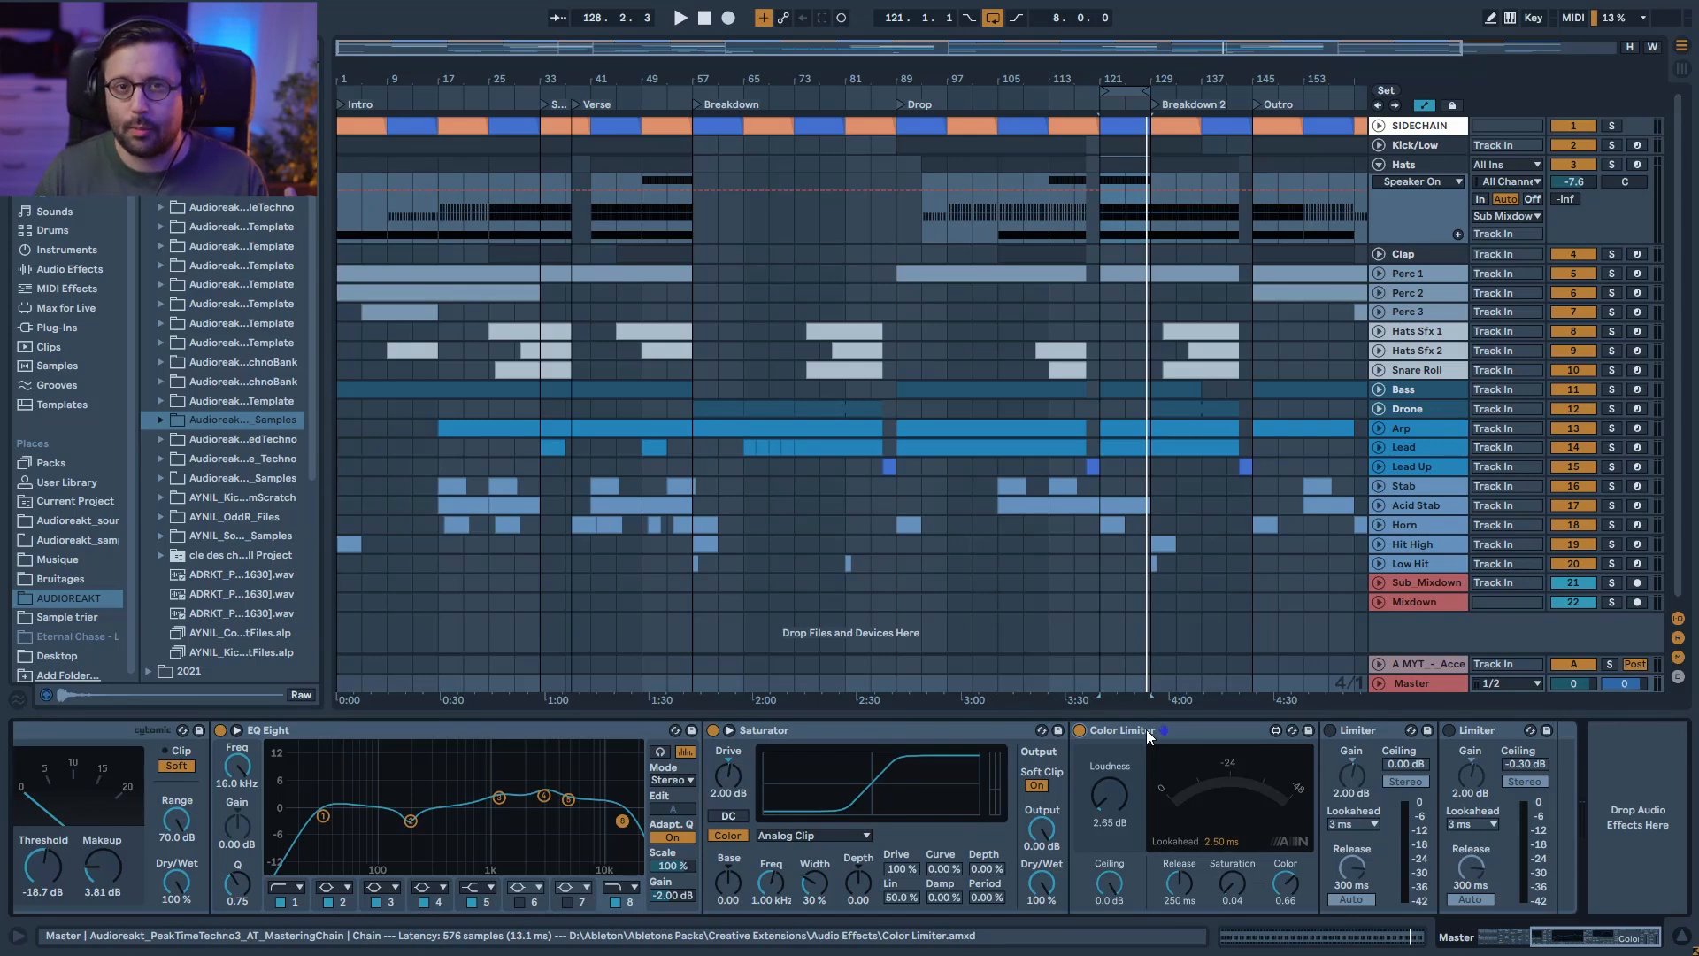
Step: Enable the first Limiter, with the 0.00 dB ceiling, and listen to the start of the loop
{"action": "left_click", "coordinate": [1329, 730]}
{"action": "key", "text": "space"}
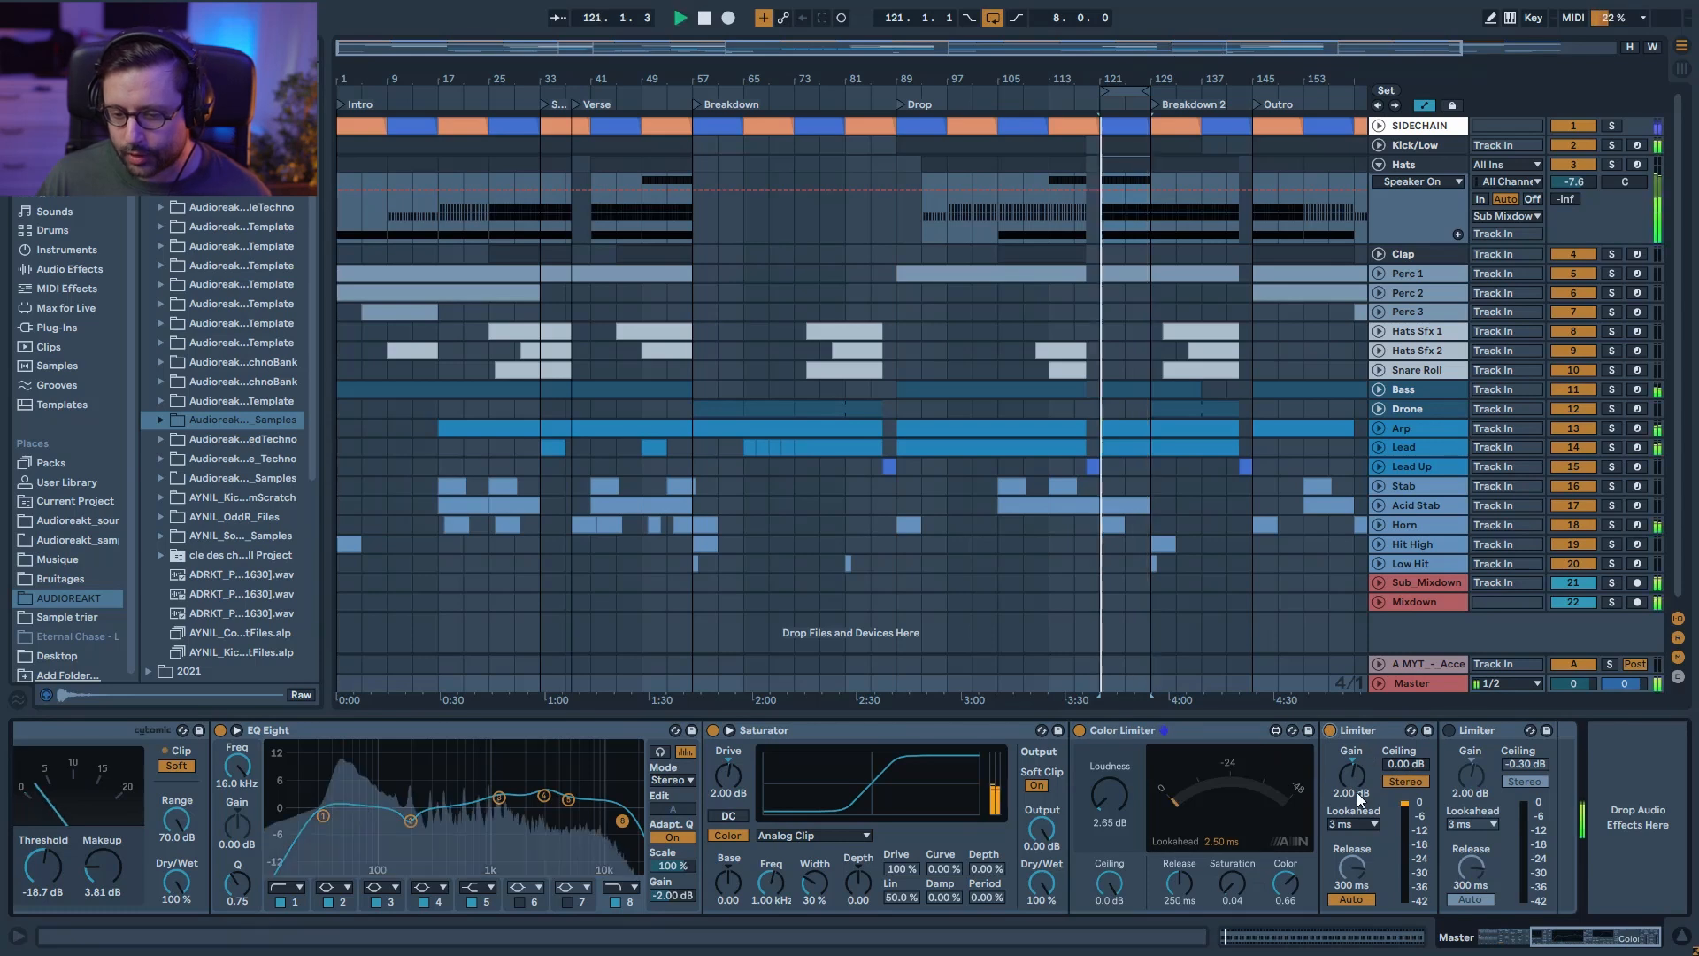
{"action": "key", "text": "space"}
Step: Enable the second Limiter at the end of the mastering chain, with the -0.30 dB ceiling
{"action": "left_click", "coordinate": [1451, 732]}
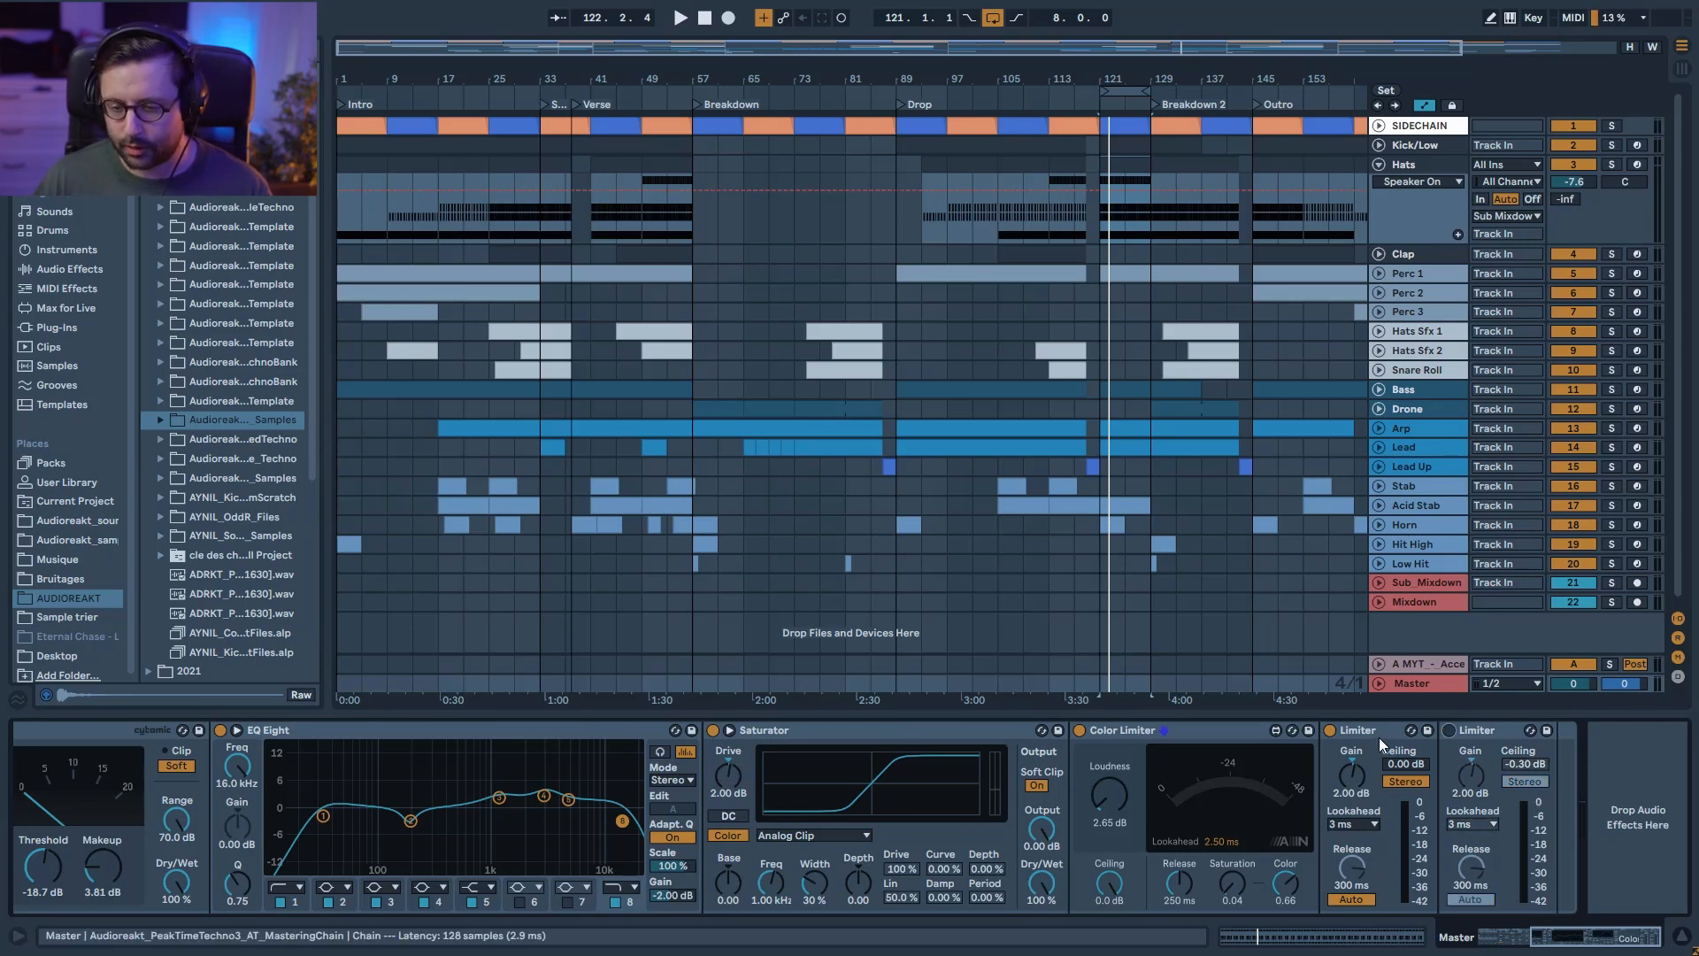
{"action": "left_click", "coordinate": [1449, 730]}
{"action": "key", "text": "space"}
{"action": "left_click", "coordinate": [1449, 729]}
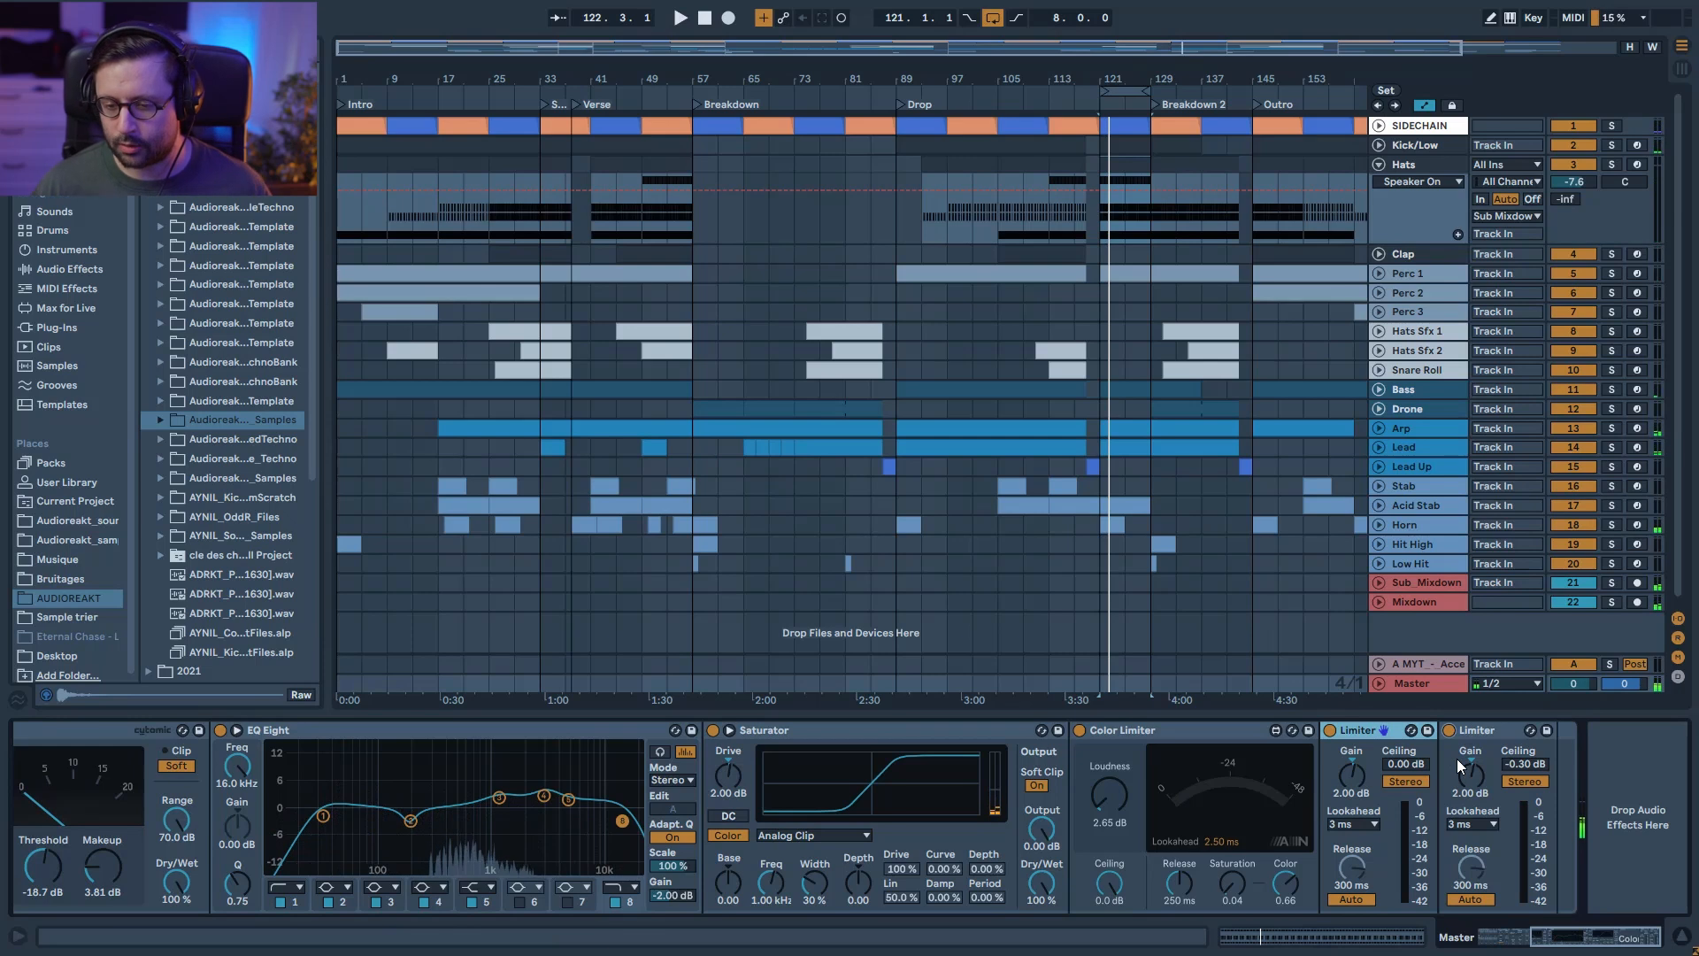
Step: Hide the mastering rack's devices and compare the loop with the whole rack bypassed and active
{"action": "key", "text": "space"}
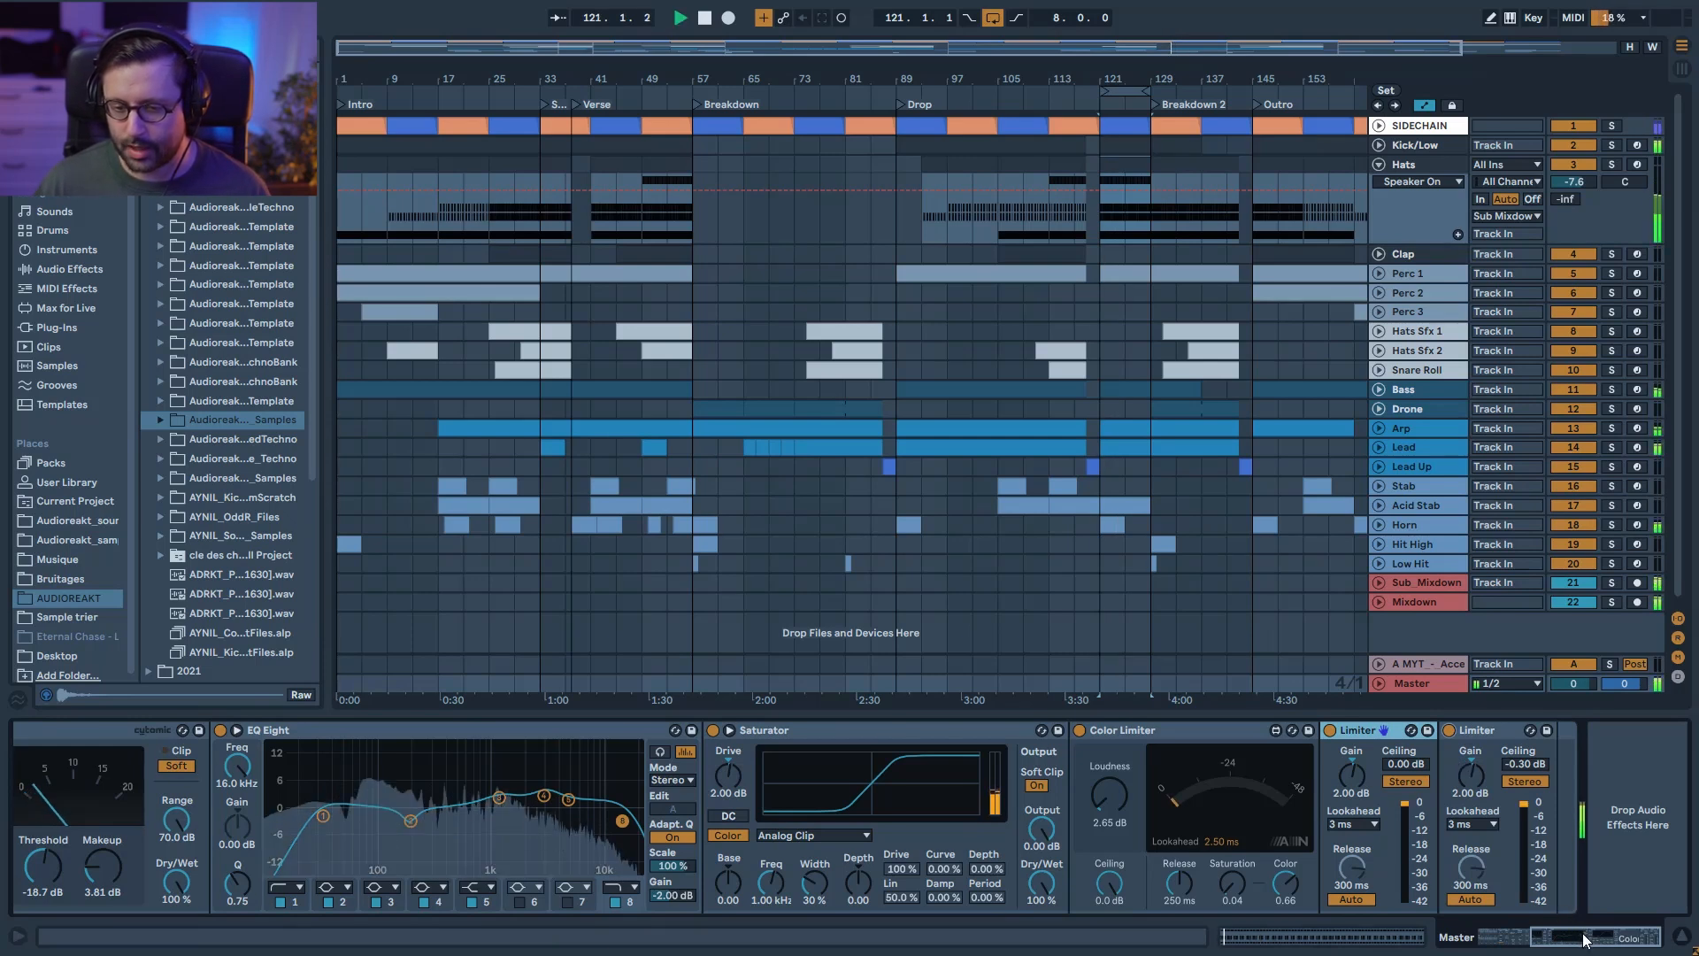
{"action": "left_click_drag", "start_coordinate": [1584, 937], "coordinate": [1518, 936]}
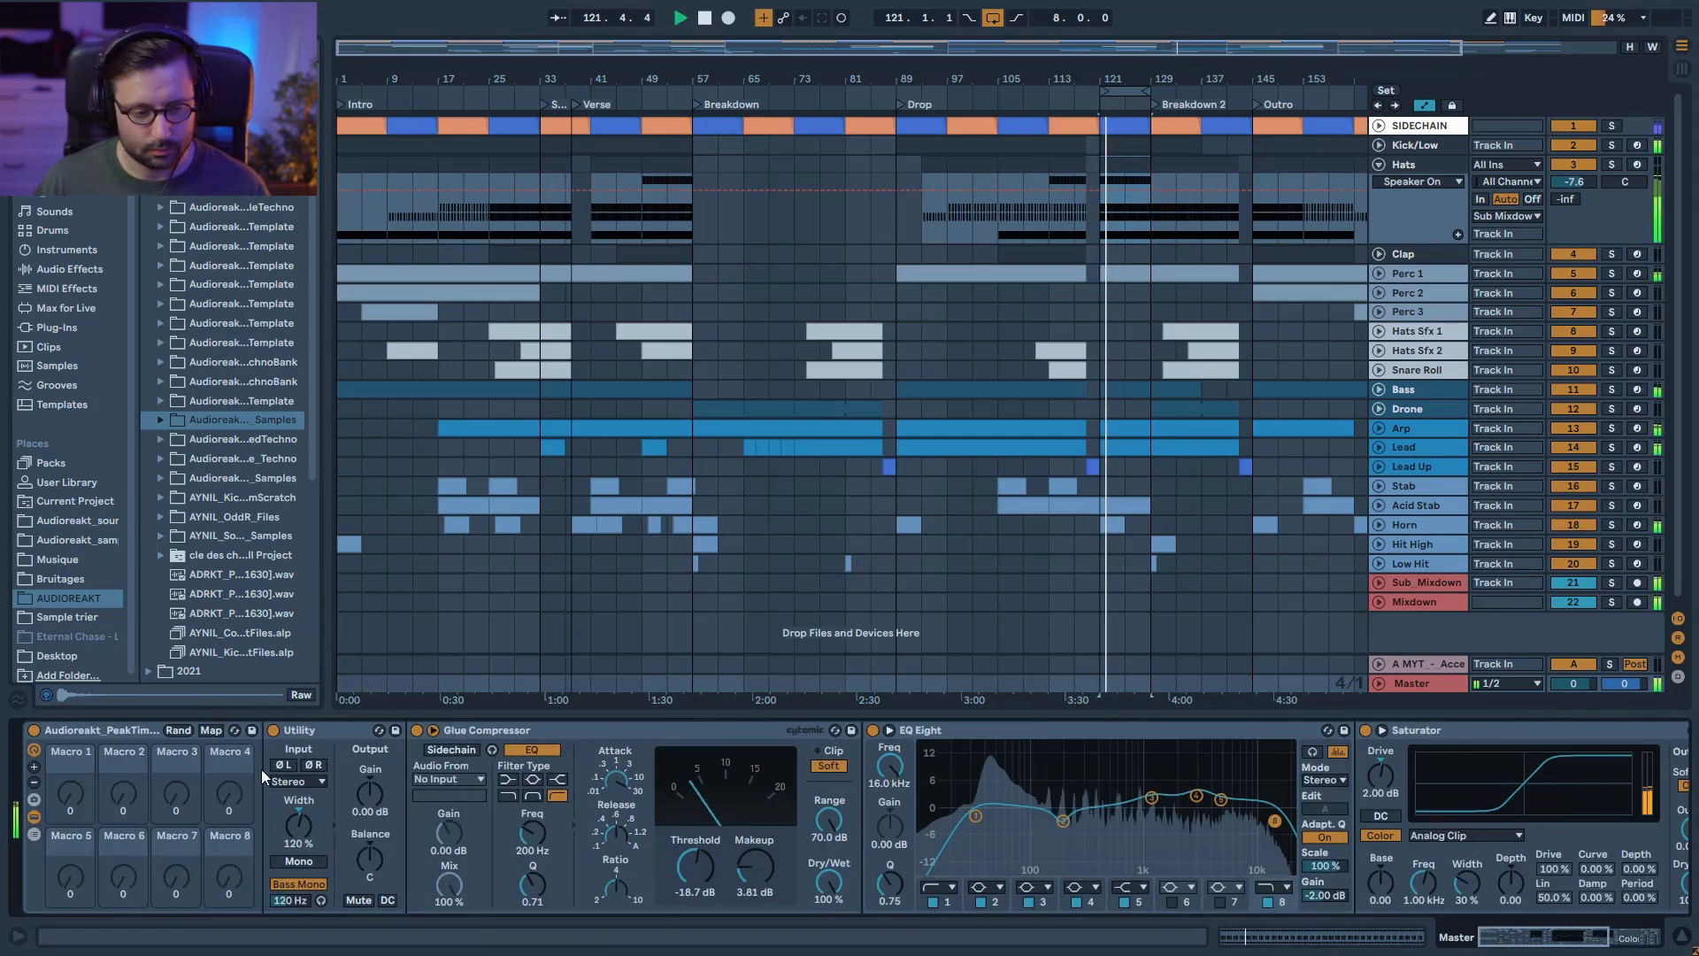
{"action": "left_click", "coordinate": [34, 834]}
{"action": "left_click", "coordinate": [35, 729]}
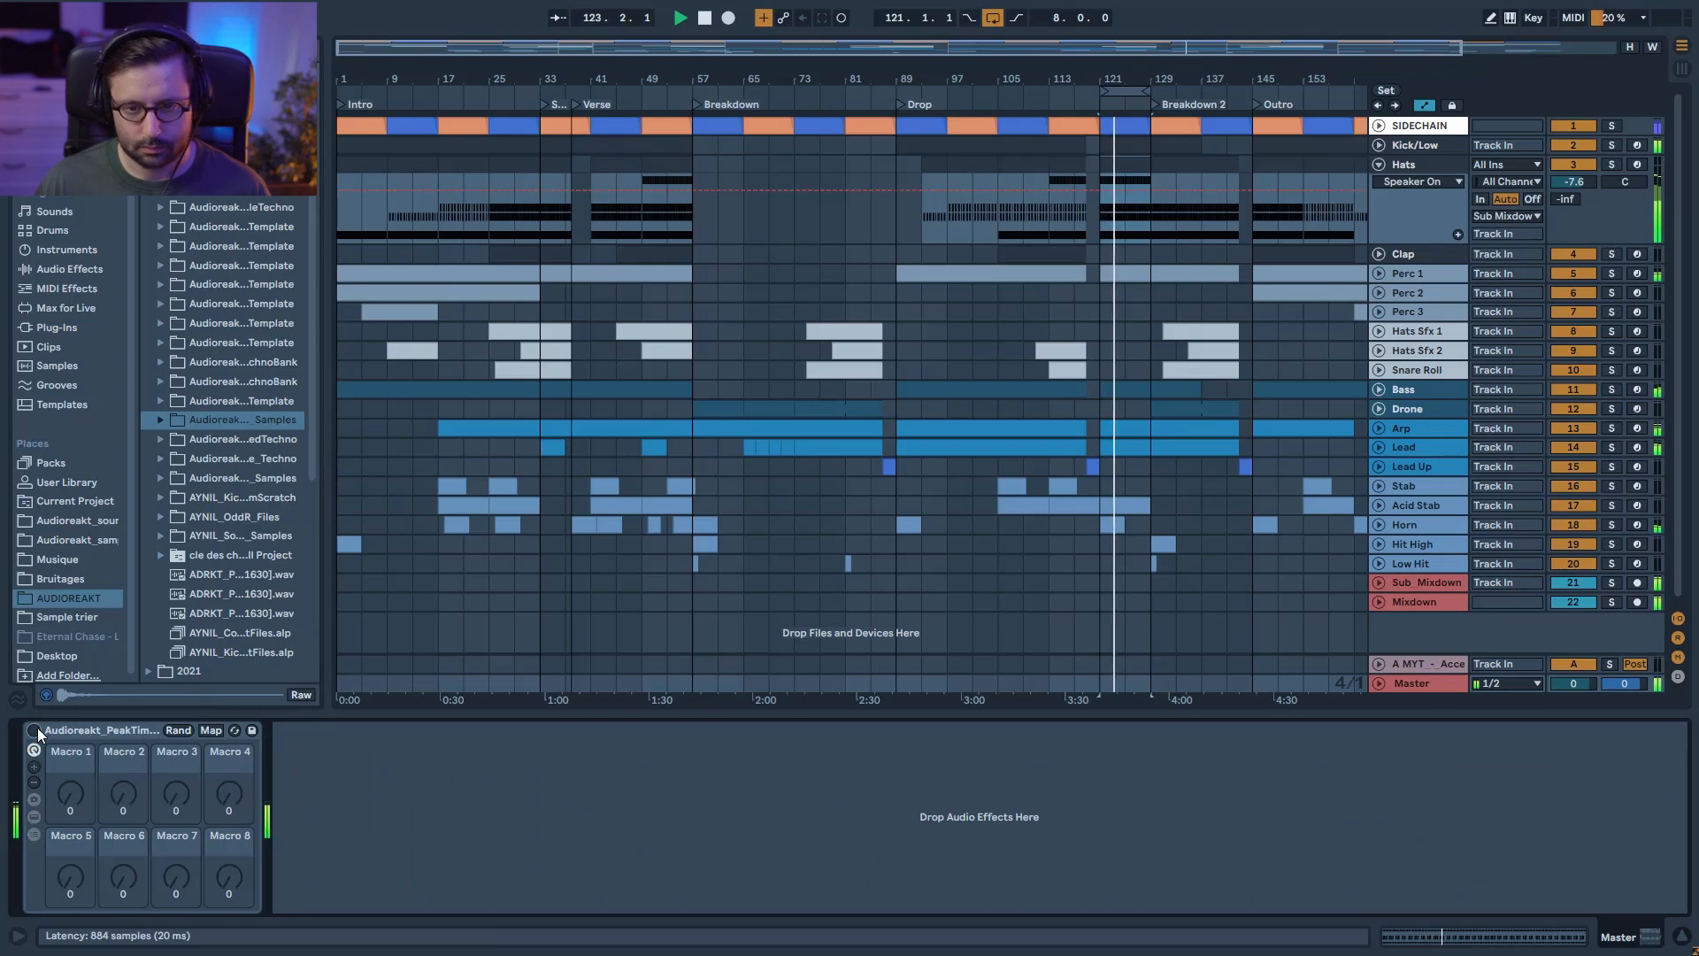
{"action": "left_click", "coordinate": [34, 731]}
{"action": "key", "text": "space"}
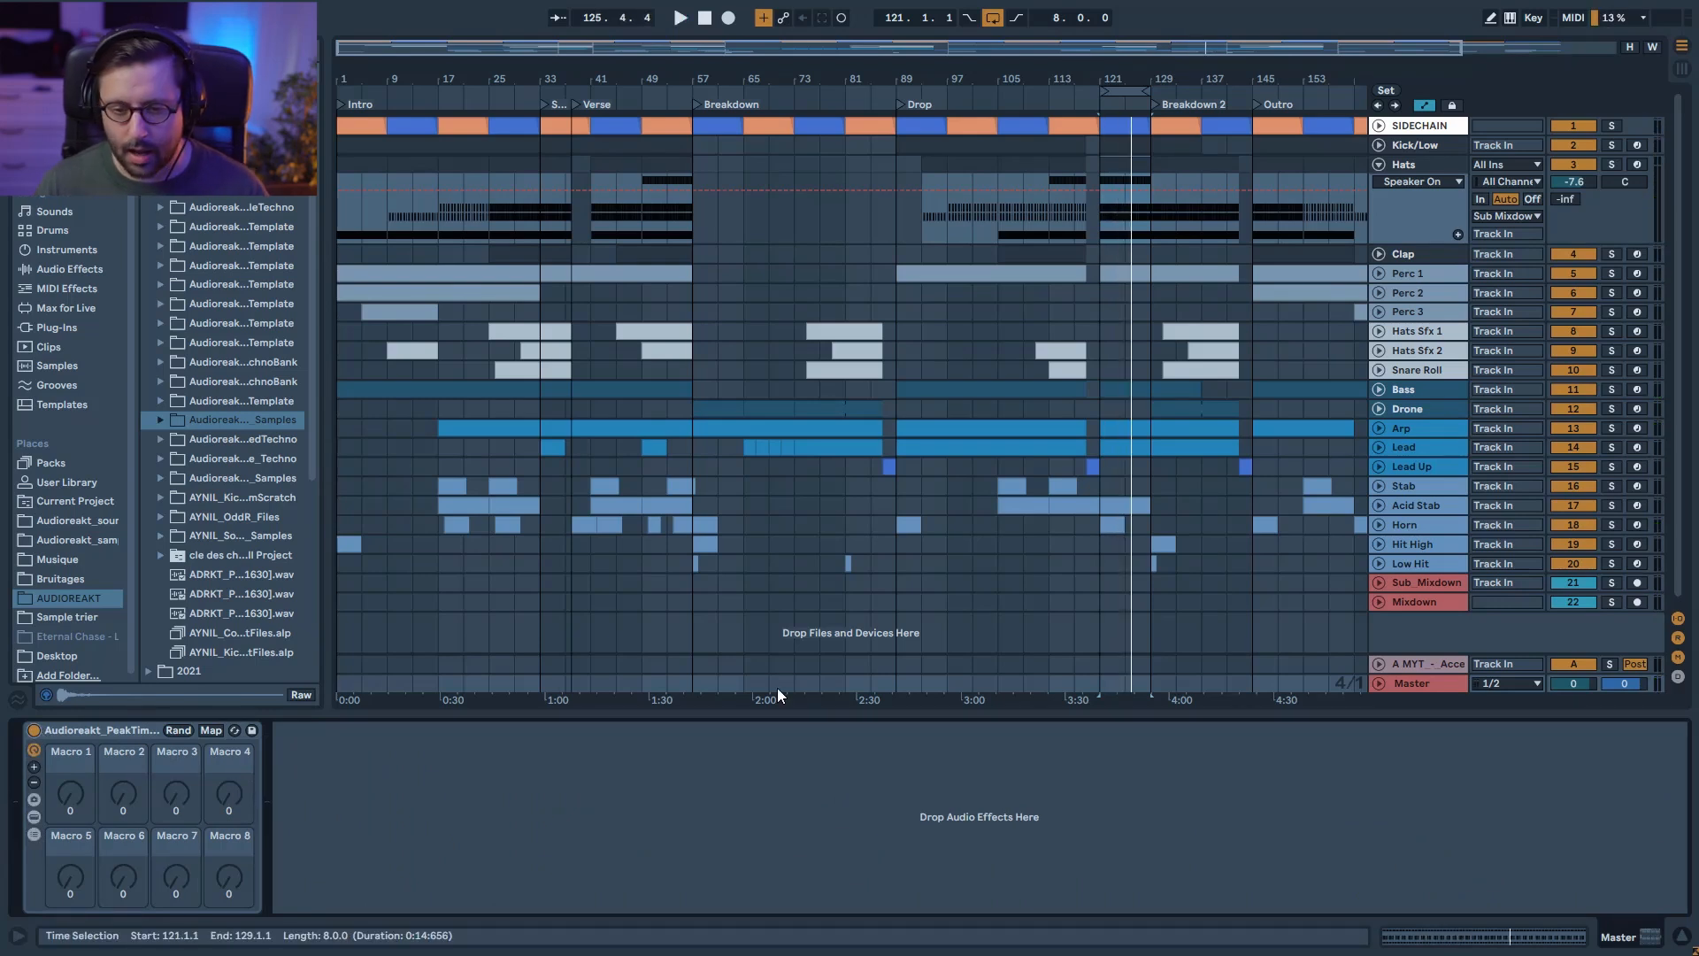